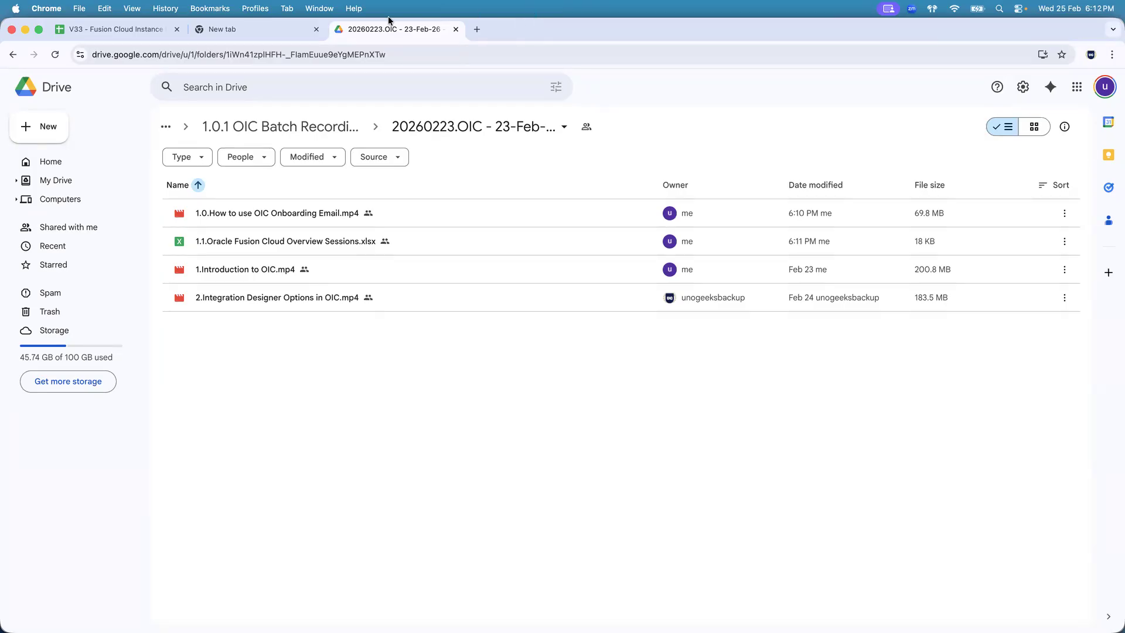
- Close the empty browser tab and review the onboarding, introduction and Integration Designer videos in the 23-Feb OIC batch folder
{"action": "left_click", "coordinate": [317, 29]}
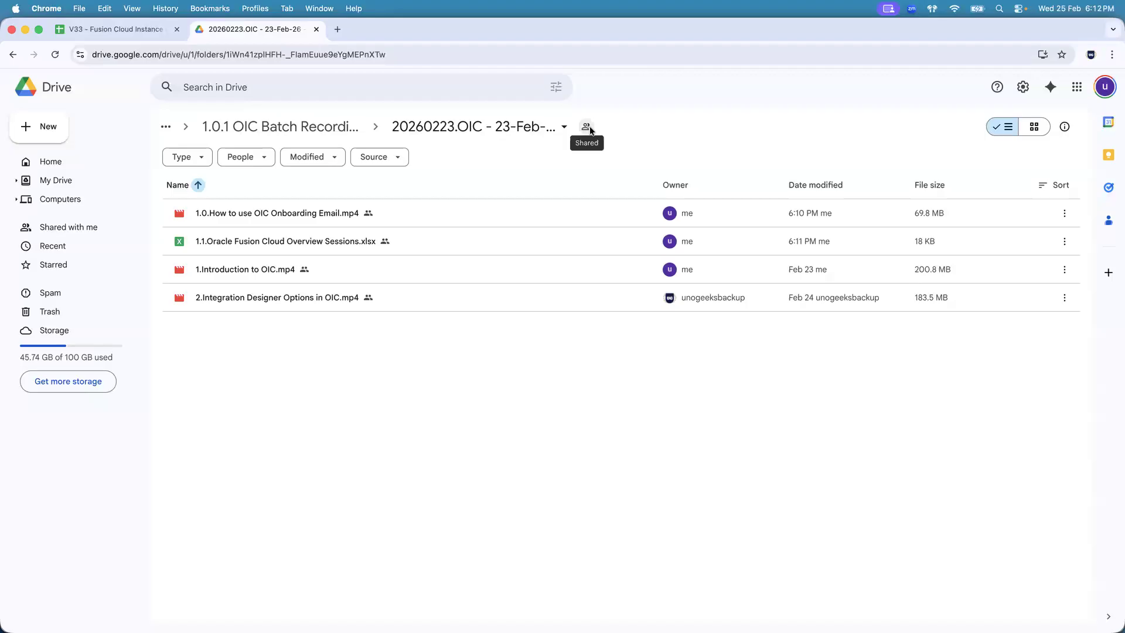
{"action": "left_click", "coordinate": [450, 269]}
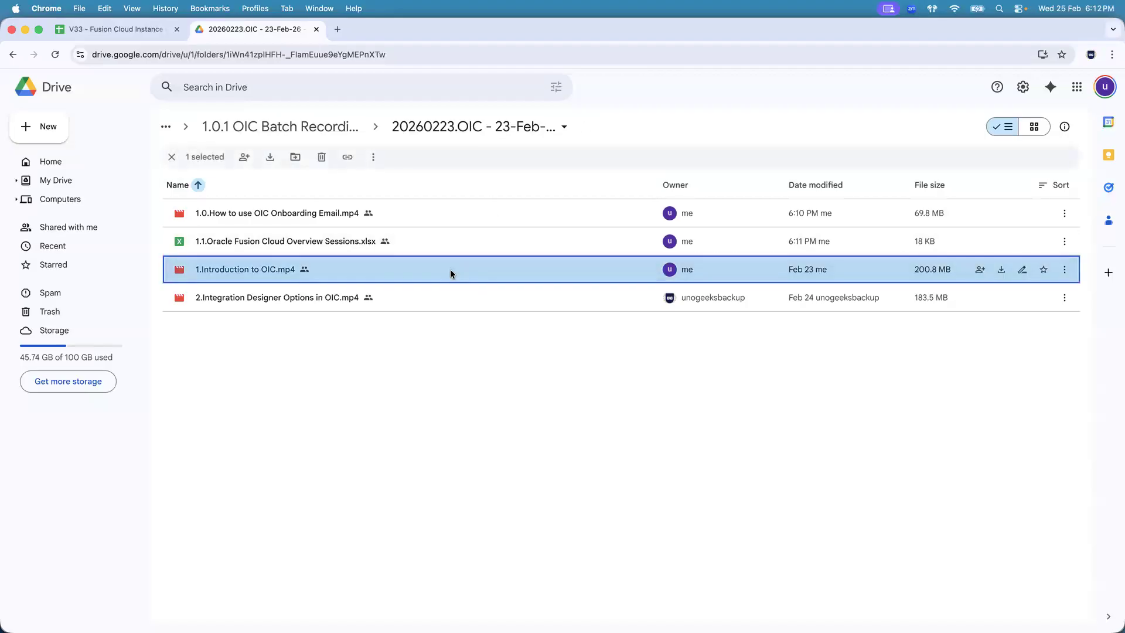
{"action": "left_click", "coordinate": [447, 300]}
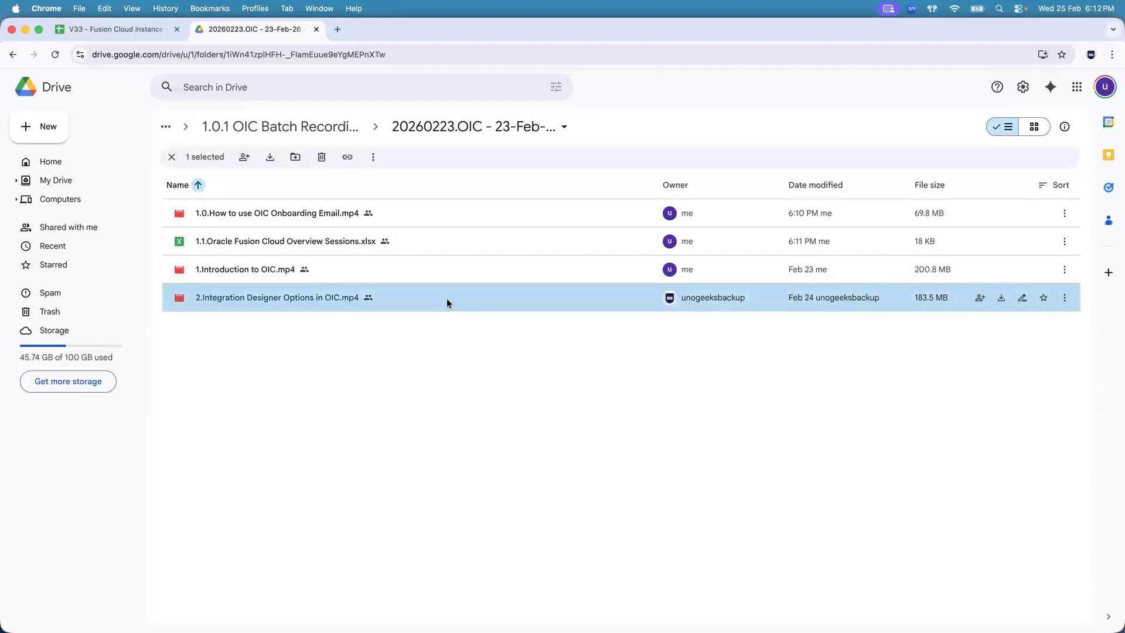
{"action": "left_click", "coordinate": [467, 270]}
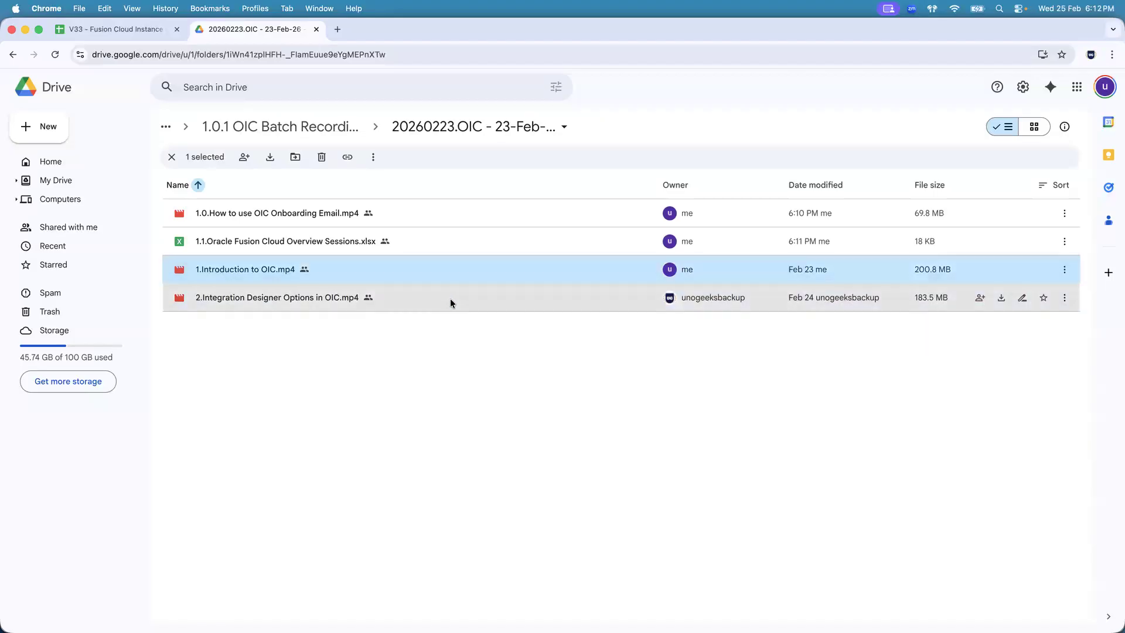
{"action": "left_click", "coordinate": [450, 298]}
{"action": "left_click", "coordinate": [467, 272]}
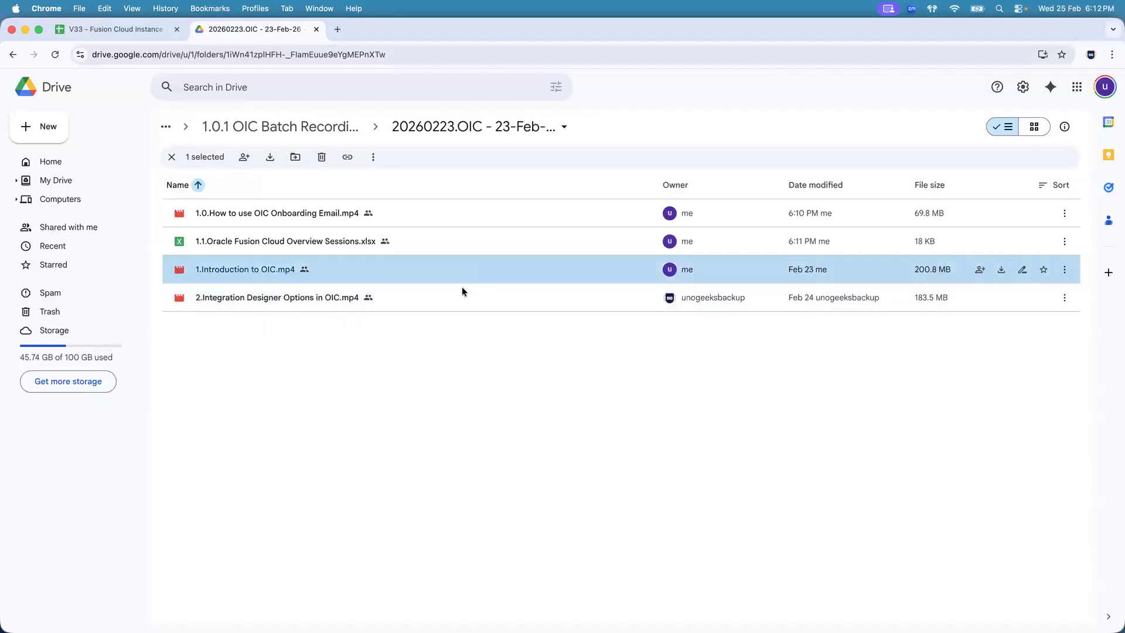
{"action": "left_click", "coordinate": [460, 289]}
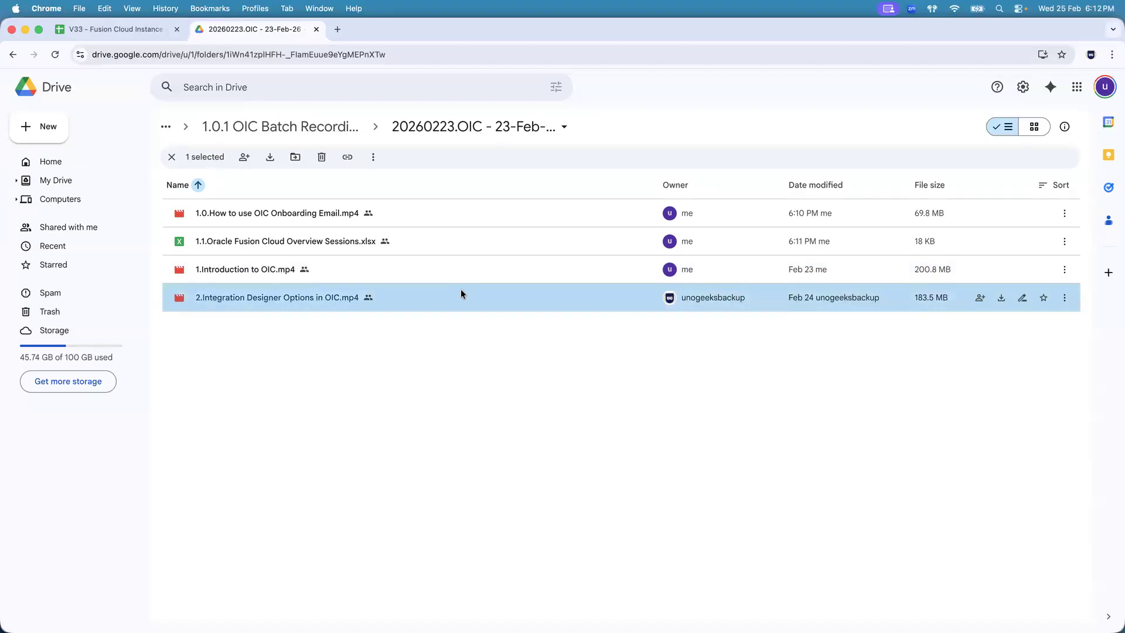
{"action": "left_click", "coordinate": [465, 272]}
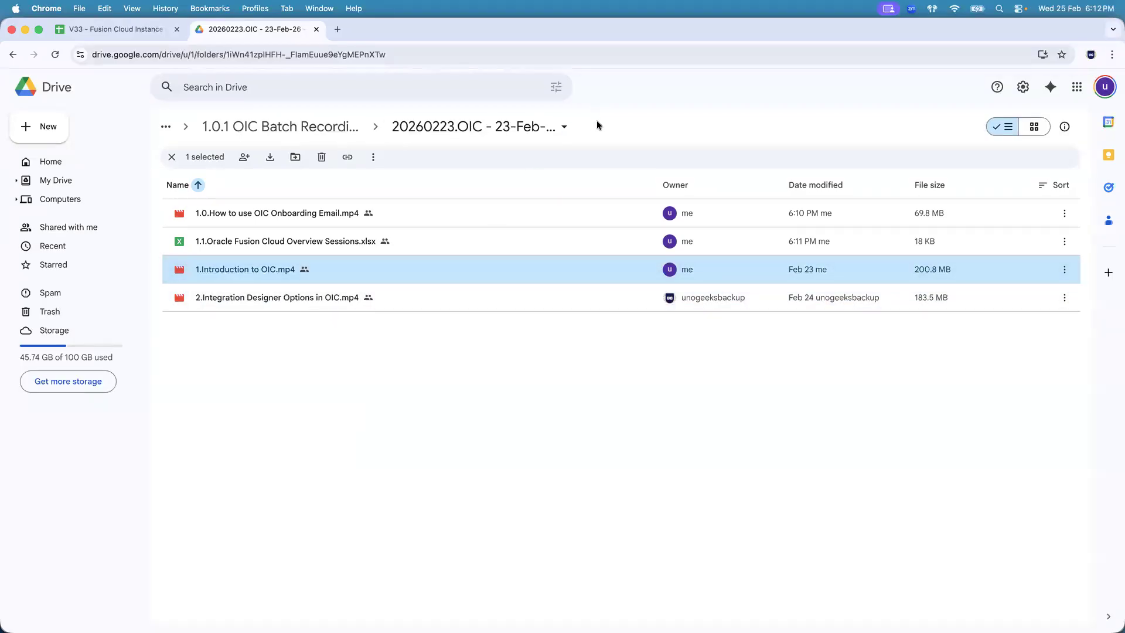
{"action": "left_click", "coordinate": [482, 305]}
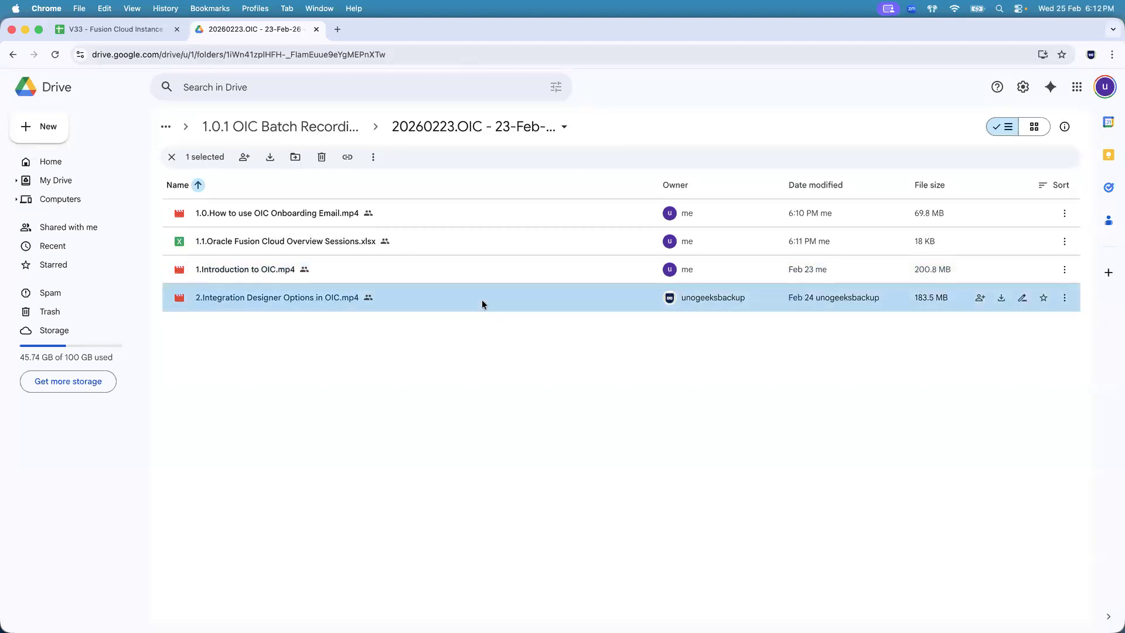
{"action": "left_click", "coordinate": [461, 213]}
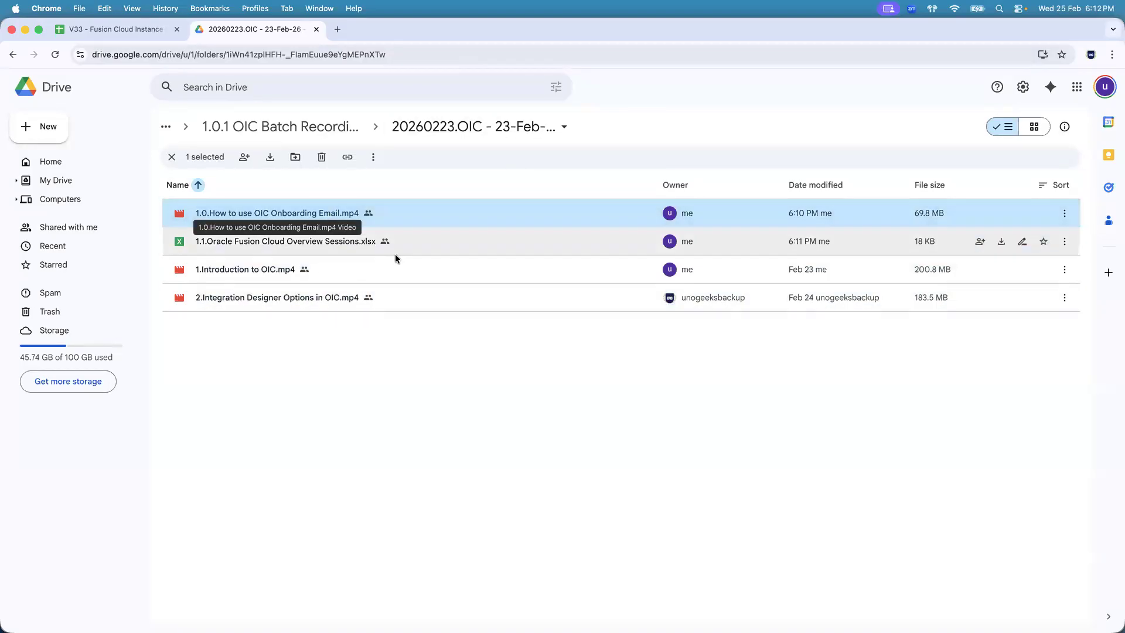
{"action": "left_click", "coordinate": [422, 267]}
{"action": "left_click", "coordinate": [411, 298]}
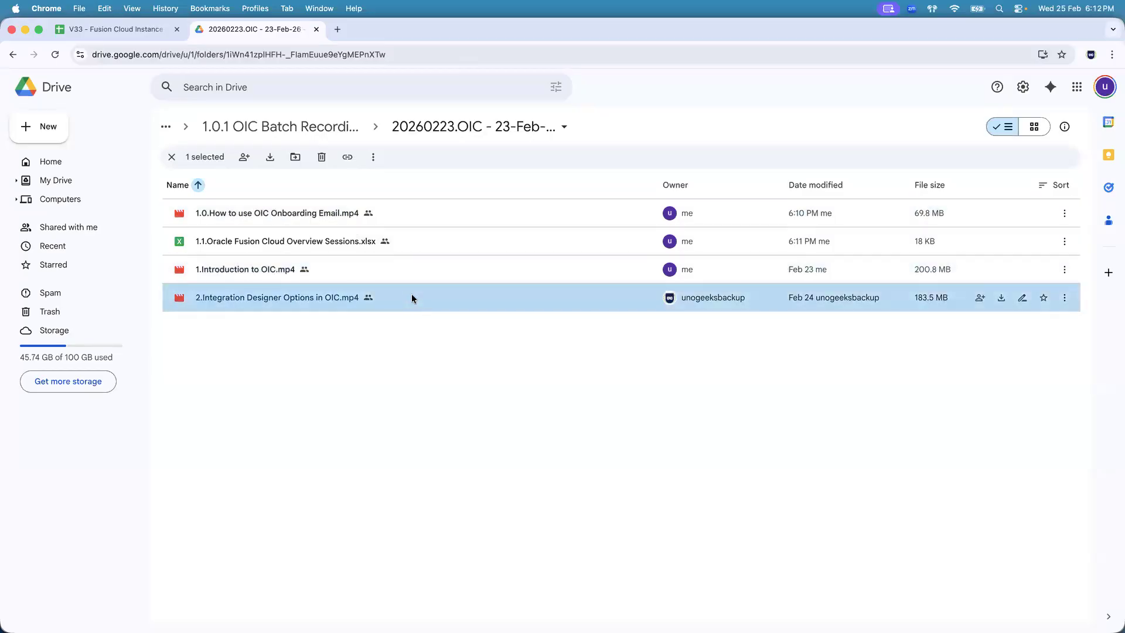
{"action": "left_click", "coordinate": [431, 271]}
{"action": "left_click", "coordinate": [428, 297]}
{"action": "left_click", "coordinate": [431, 269]}
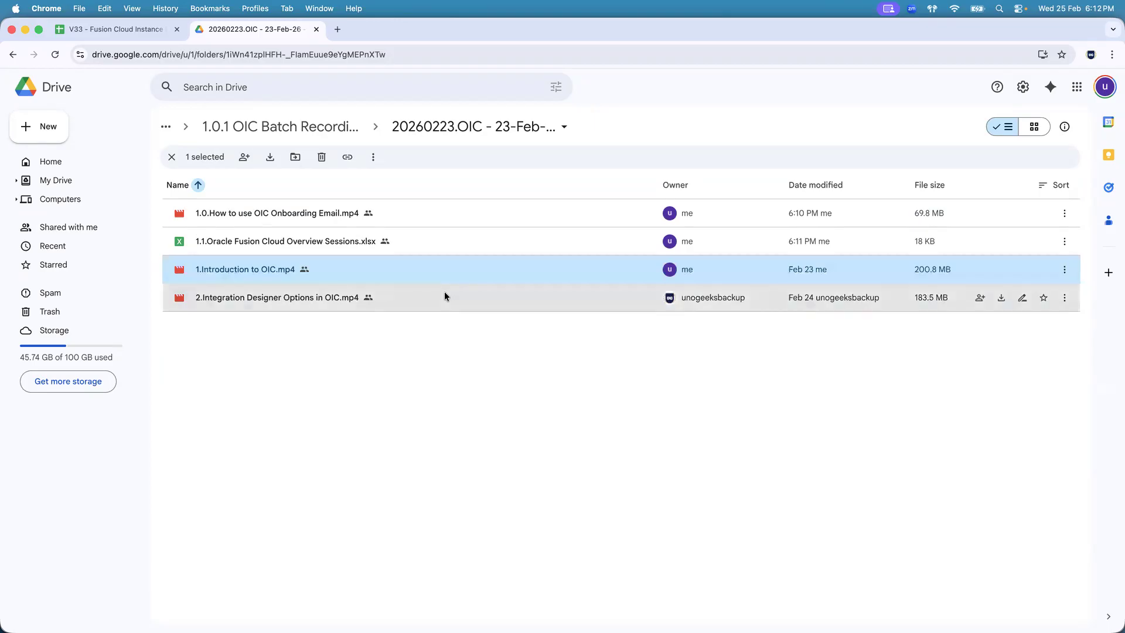
{"action": "left_click", "coordinate": [444, 295]}
{"action": "left_click", "coordinate": [452, 276]}
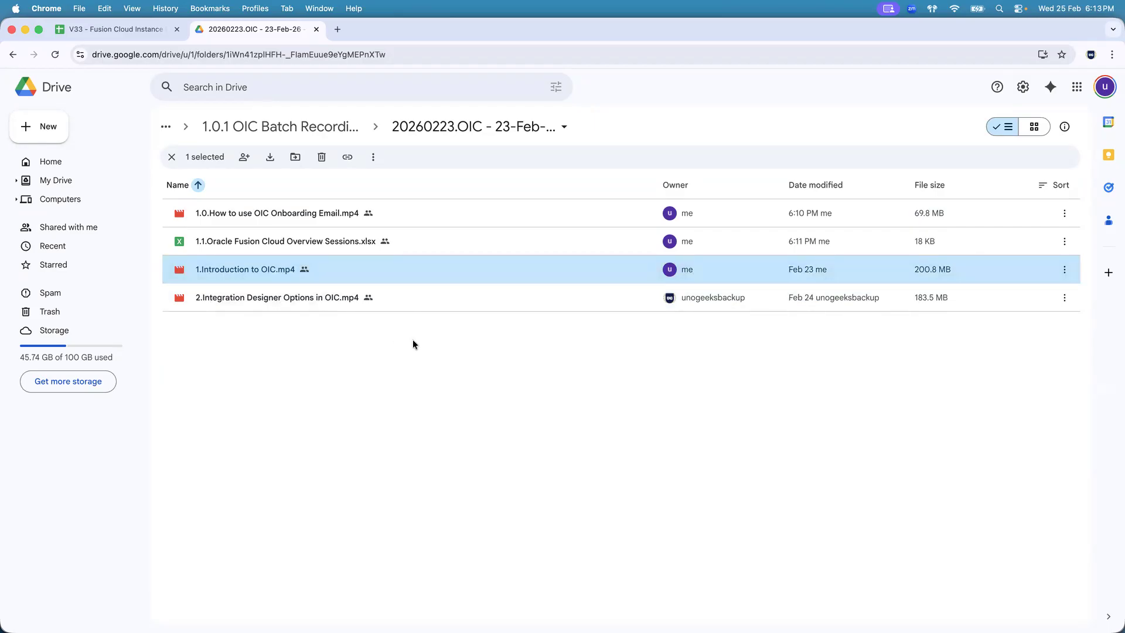
{"action": "left_click", "coordinate": [432, 212]}
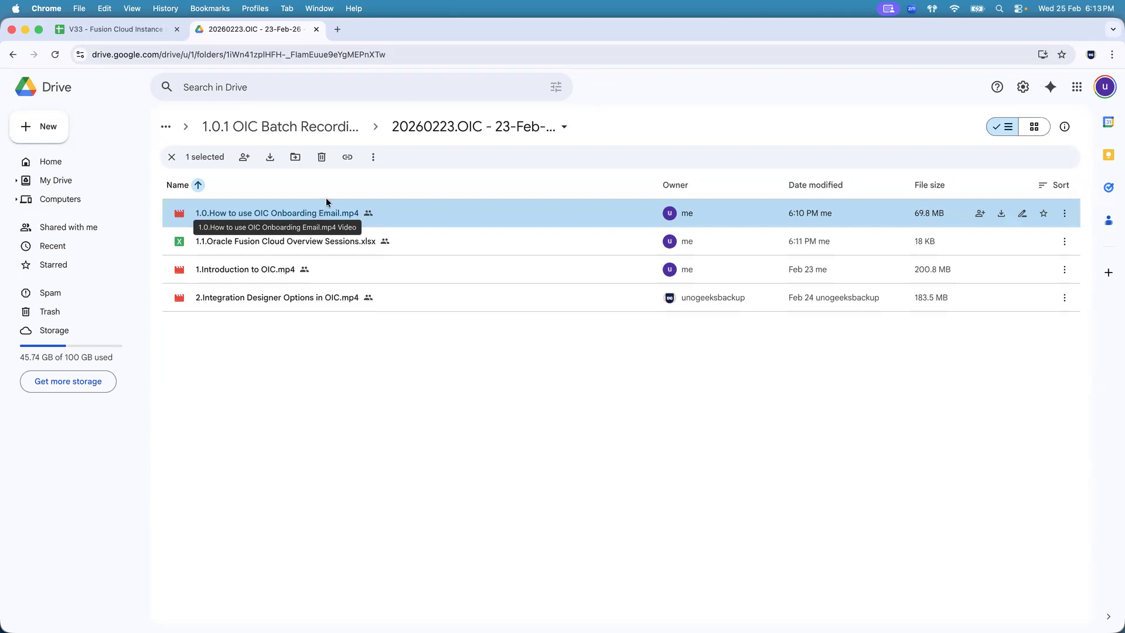
- Check the update note and Instance URL label in the Fusion Cloud Instance Details sheet, and select the Oracle Fusion Cloud Overview Sessions file in Drive
{"action": "left_click", "coordinate": [134, 24]}
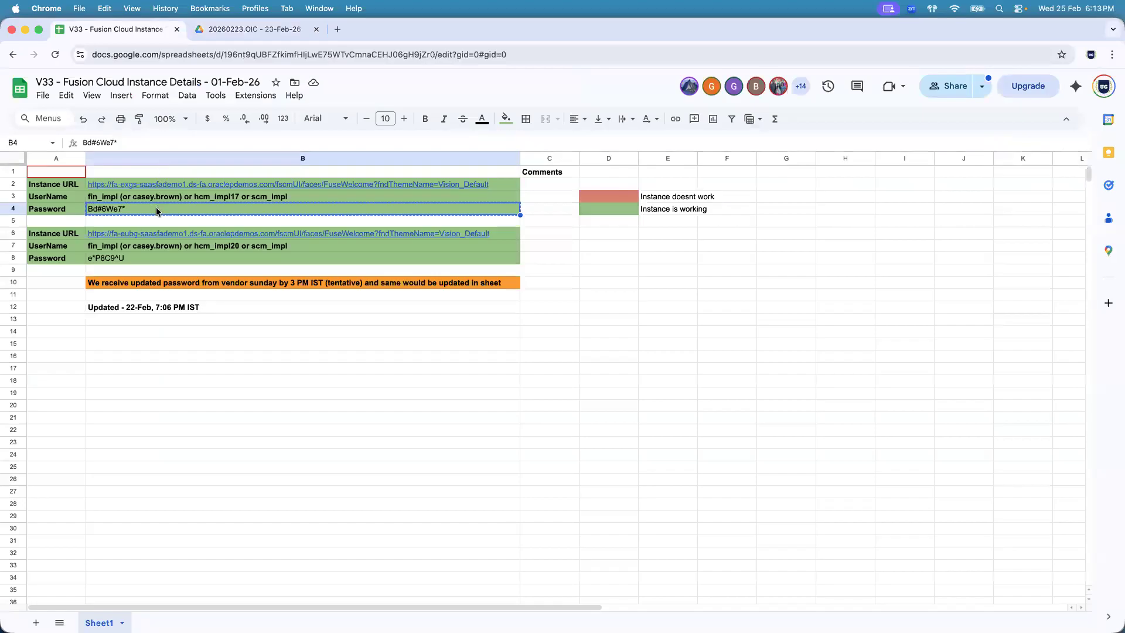
{"action": "left_click", "coordinate": [176, 309]}
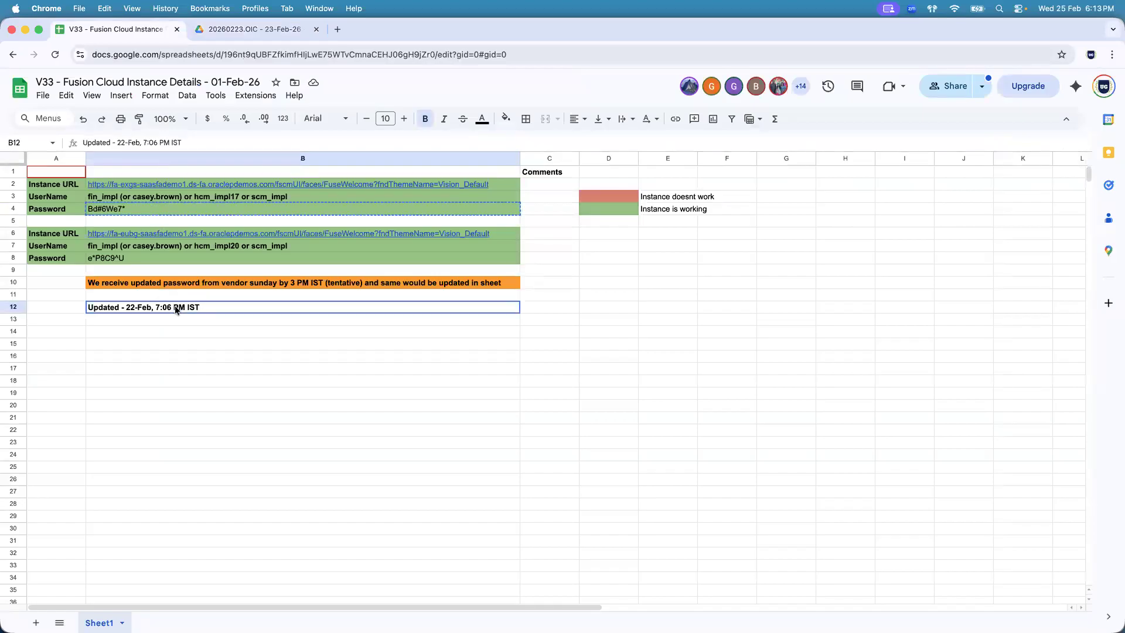
{"action": "left_click", "coordinate": [77, 188]}
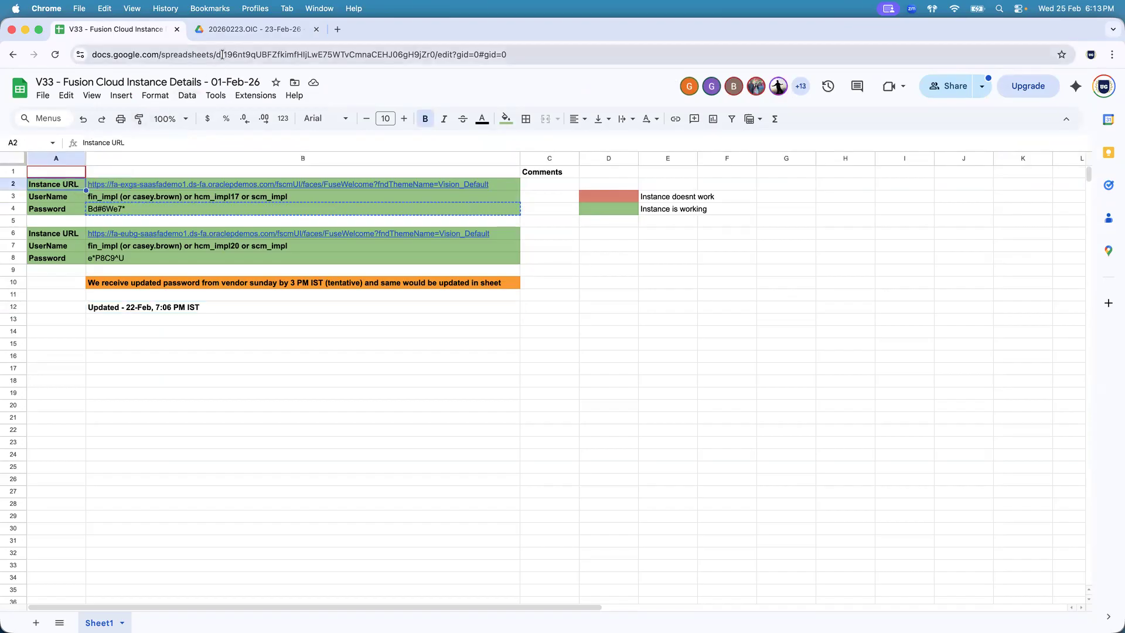
{"action": "left_click", "coordinate": [255, 29]}
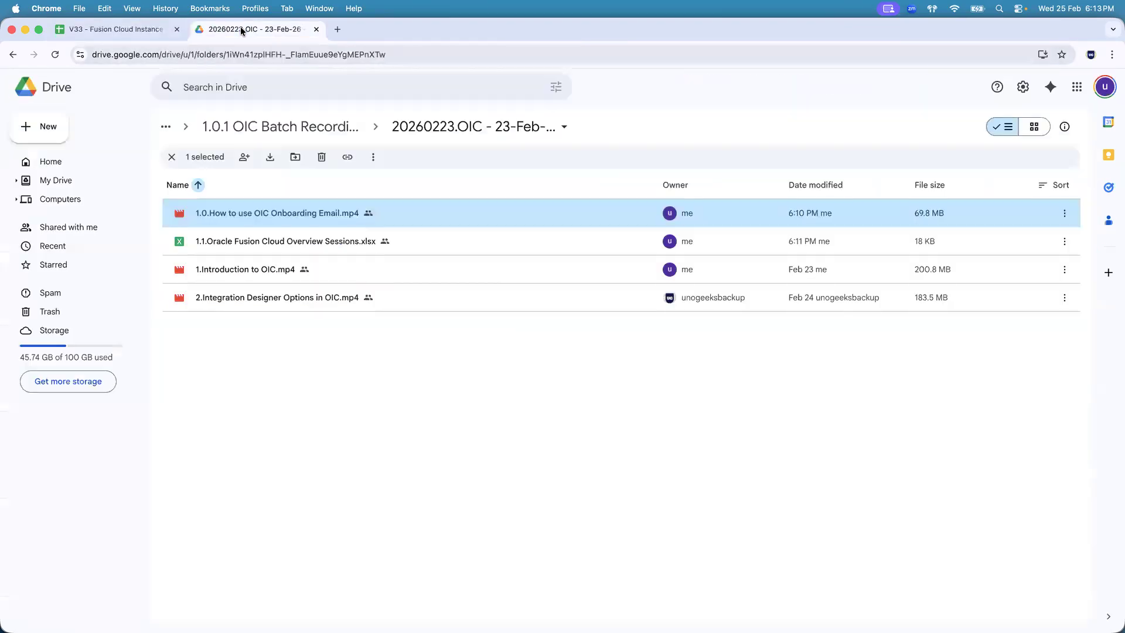
{"action": "left_click", "coordinate": [337, 242]}
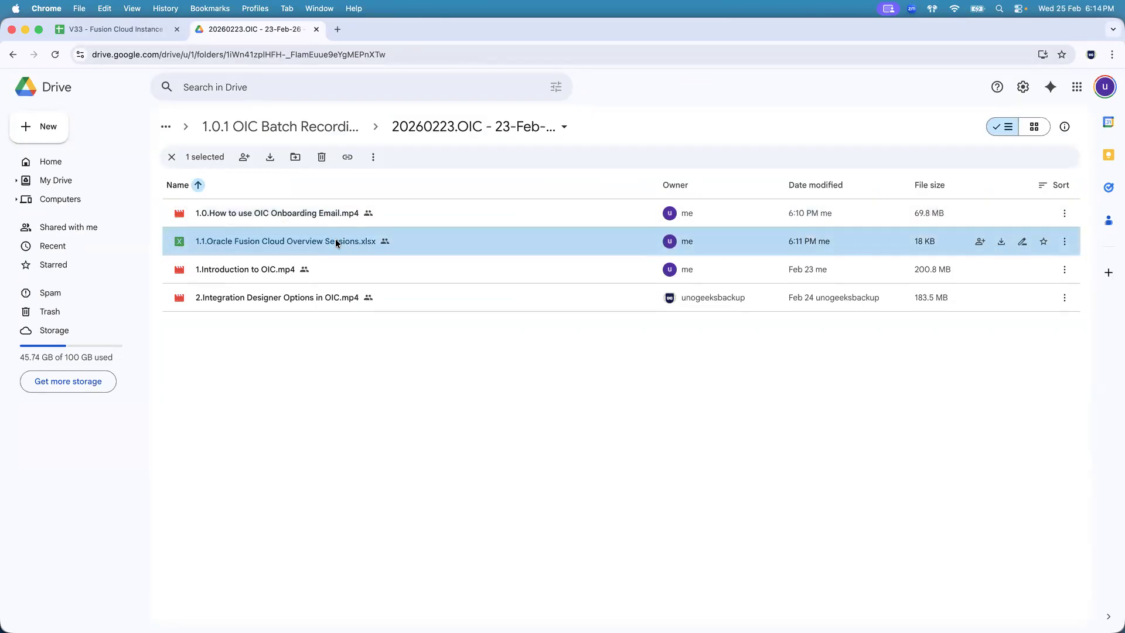
- Open the first instance's URL from the Fusion Cloud Instance Details sheet and display the Sales apps on the Fusion home page
{"action": "left_click", "coordinate": [137, 30]}
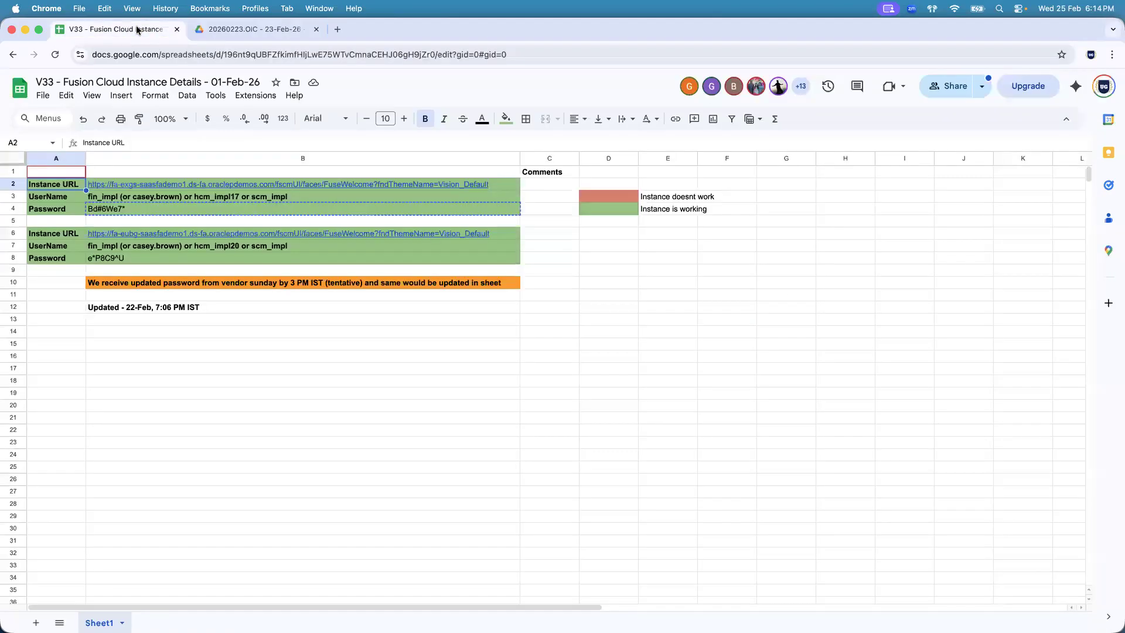
{"action": "left_click", "coordinate": [314, 185]}
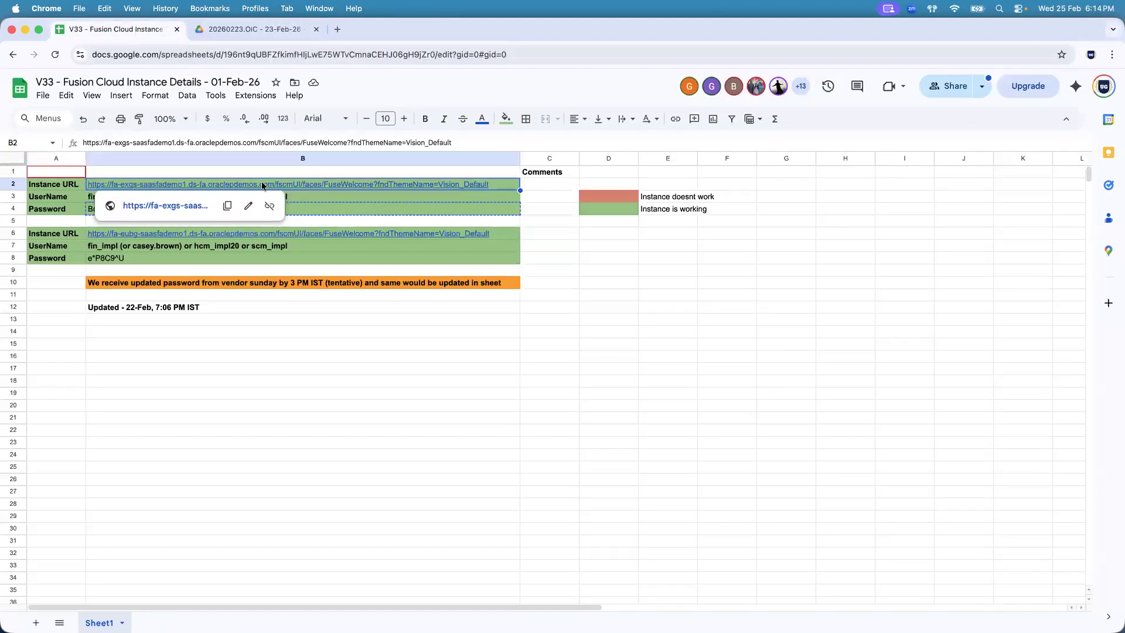
{"action": "left_click", "coordinate": [188, 205]}
{"action": "left_click", "coordinate": [380, 30]}
{"action": "left_click_drag", "start_coordinate": [380, 29], "coordinate": [316, 29]}
{"action": "left_click", "coordinate": [353, 27]}
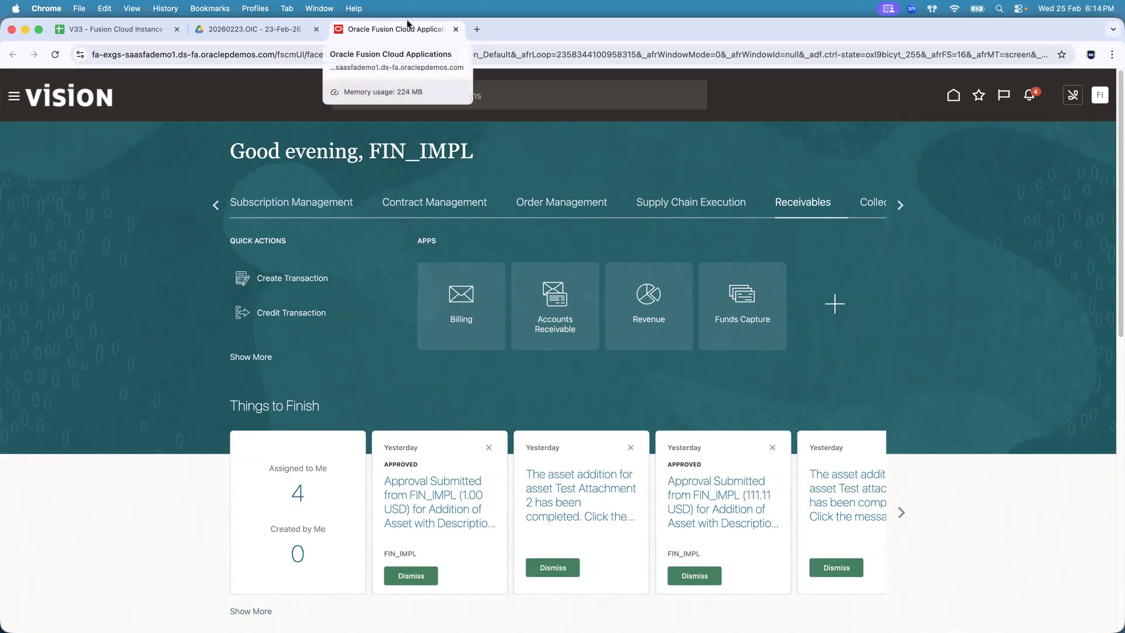
{"action": "left_click", "coordinate": [212, 205]}
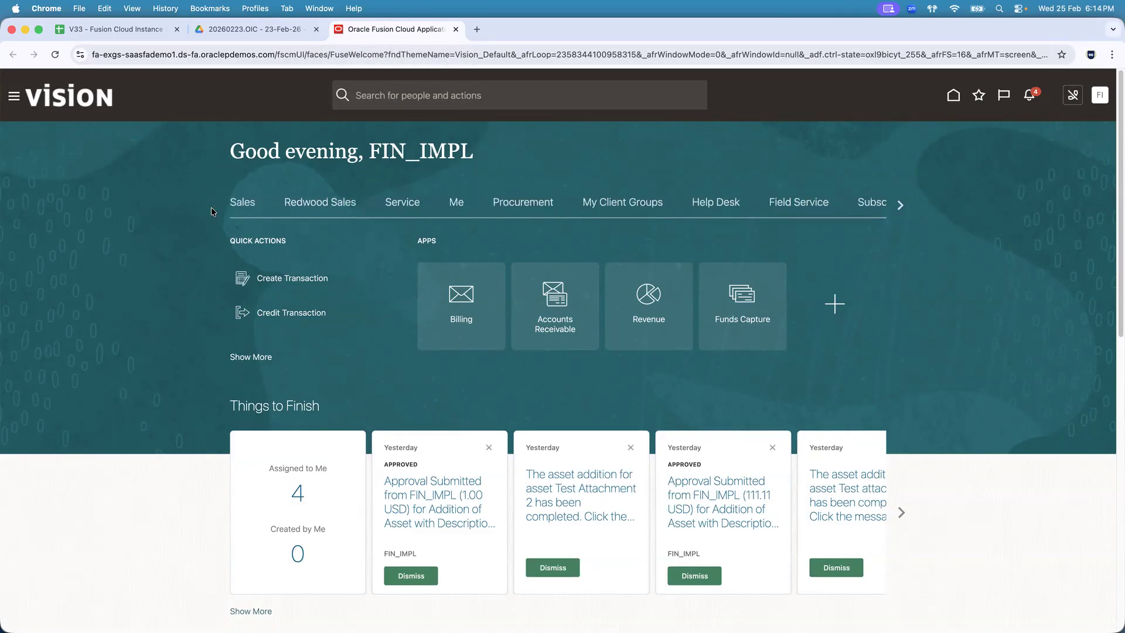
{"action": "left_click", "coordinate": [242, 203]}
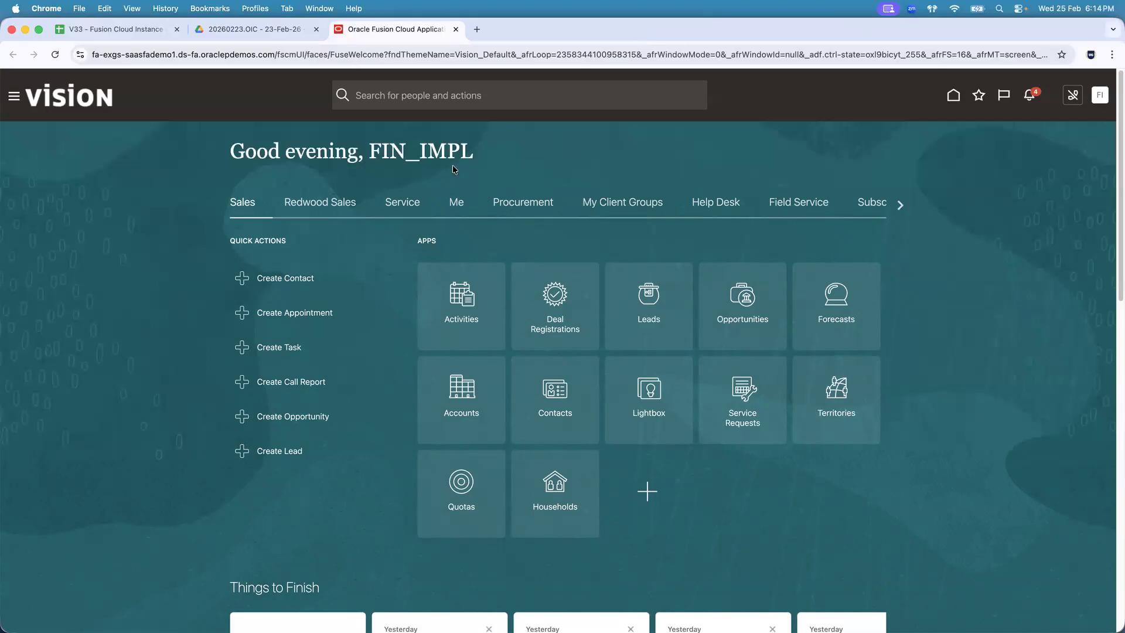
- Switch to Finder and compare the Complex GL Journal Import SOAP Service and Complex Purchase Order REST API presentations in the 1.Integrations folder
{"action": "key", "text": "super+Tab"}
{"action": "key", "text": "super+Tab"}
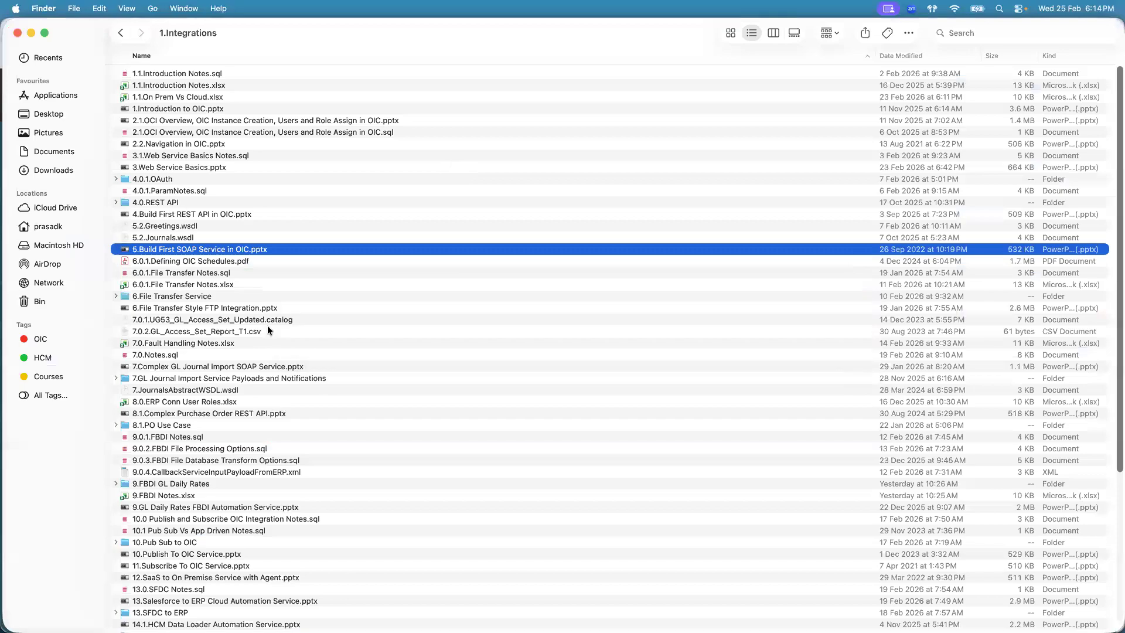
{"action": "left_click", "coordinate": [265, 367]}
{"action": "left_click", "coordinate": [248, 413]}
{"action": "left_click", "coordinate": [261, 367]}
{"action": "left_click", "coordinate": [258, 412]}
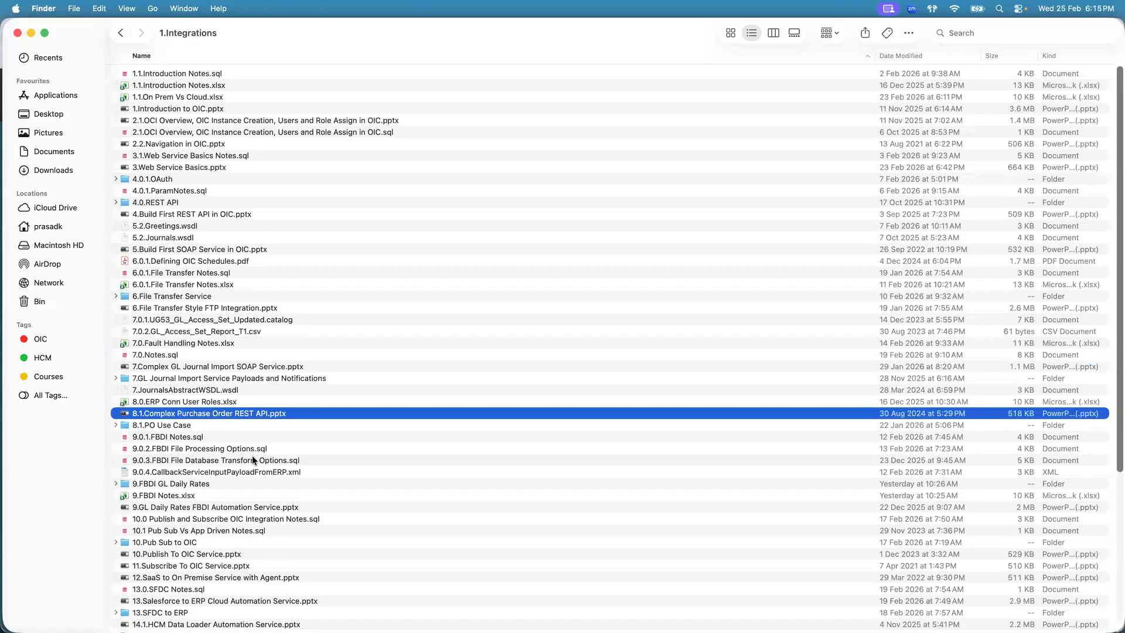
- Switch back to Chrome and open 1.1.Oracle Fusion Cloud Overview Sessions.xlsx from the Drive folder
{"action": "key", "text": "super+Tab"}
{"action": "left_click", "coordinate": [265, 29]}
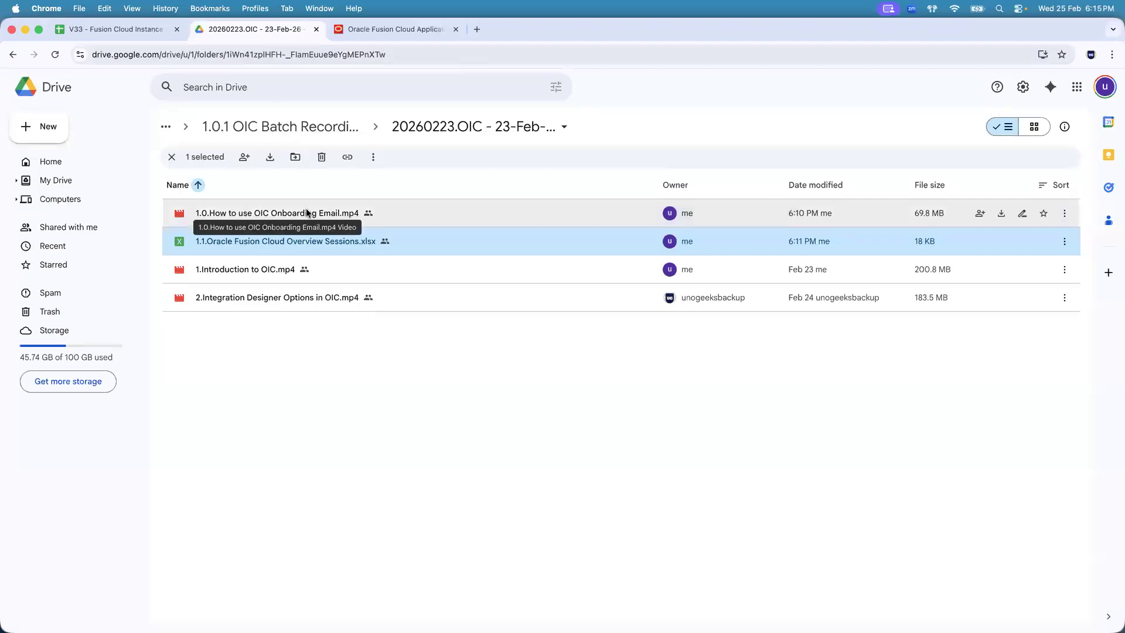
{"action": "double_click", "coordinate": [325, 241]}
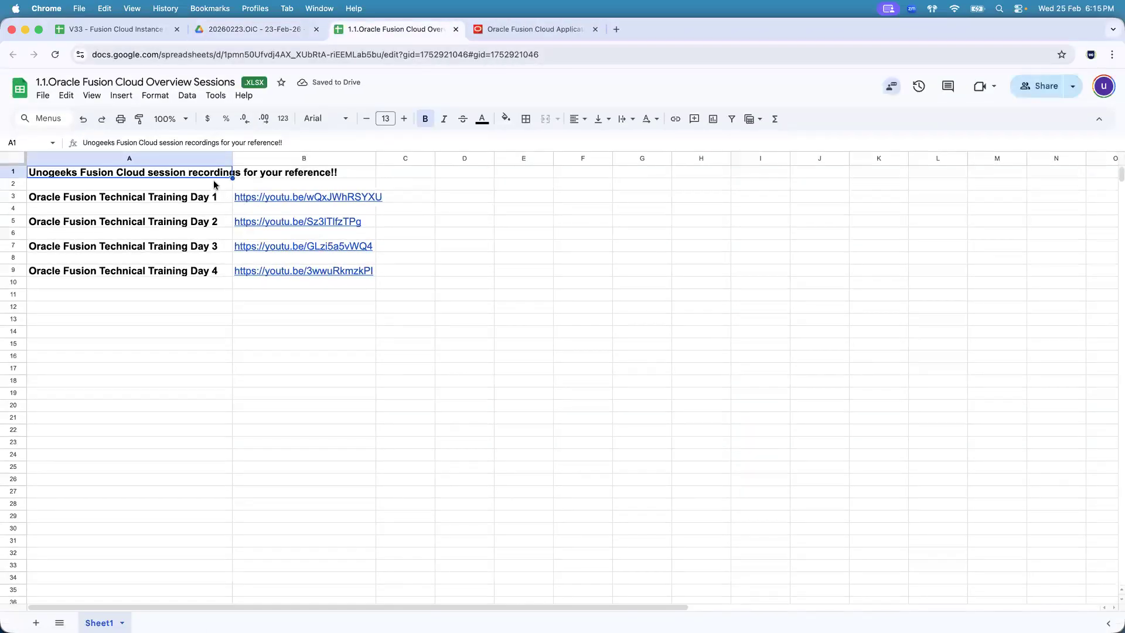
- Examine the Oracle Fusion Technical Training Day 1 to Day 4 entries and their recording links in column B
{"action": "left_click", "coordinate": [223, 196]}
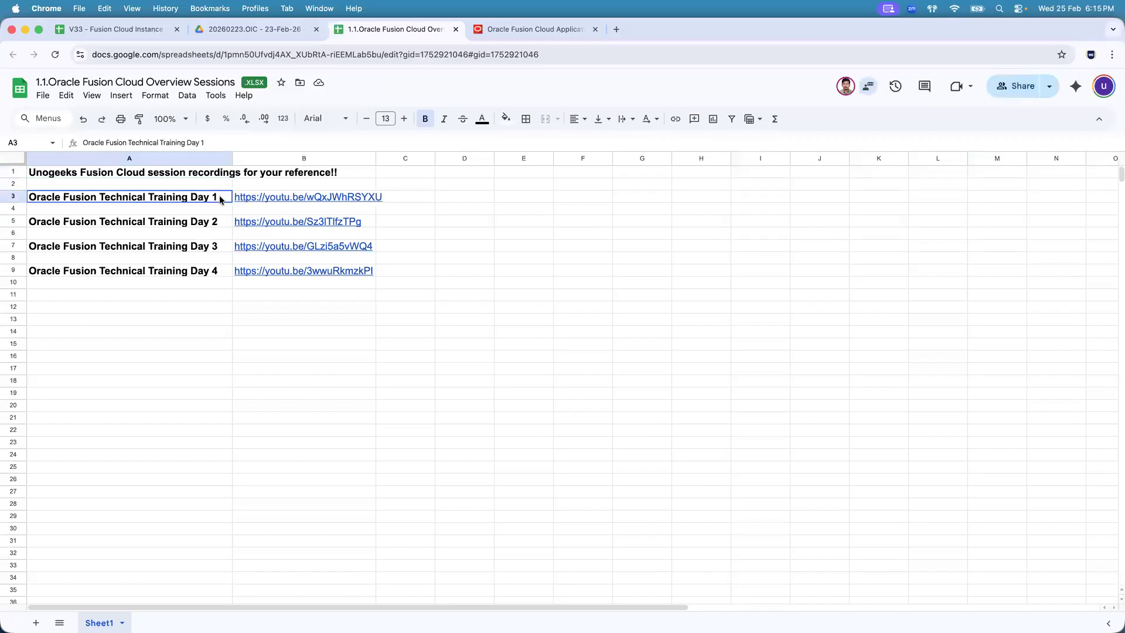
{"action": "key", "text": "Right"}
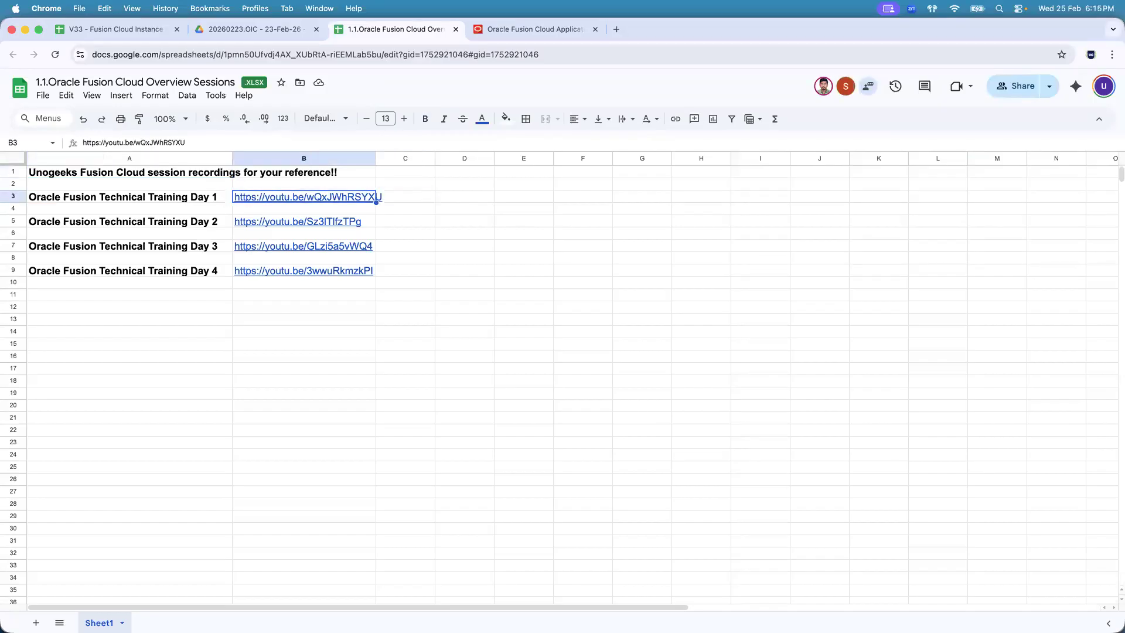
{"action": "key", "text": "shift+Down"}
{"action": "key", "text": "shift+Down"}
{"action": "key", "text": "shift+Down"}
{"action": "key", "text": "shift+Down"}
{"action": "key", "text": "shift+Down"}
{"action": "key", "text": "shift+Down"}
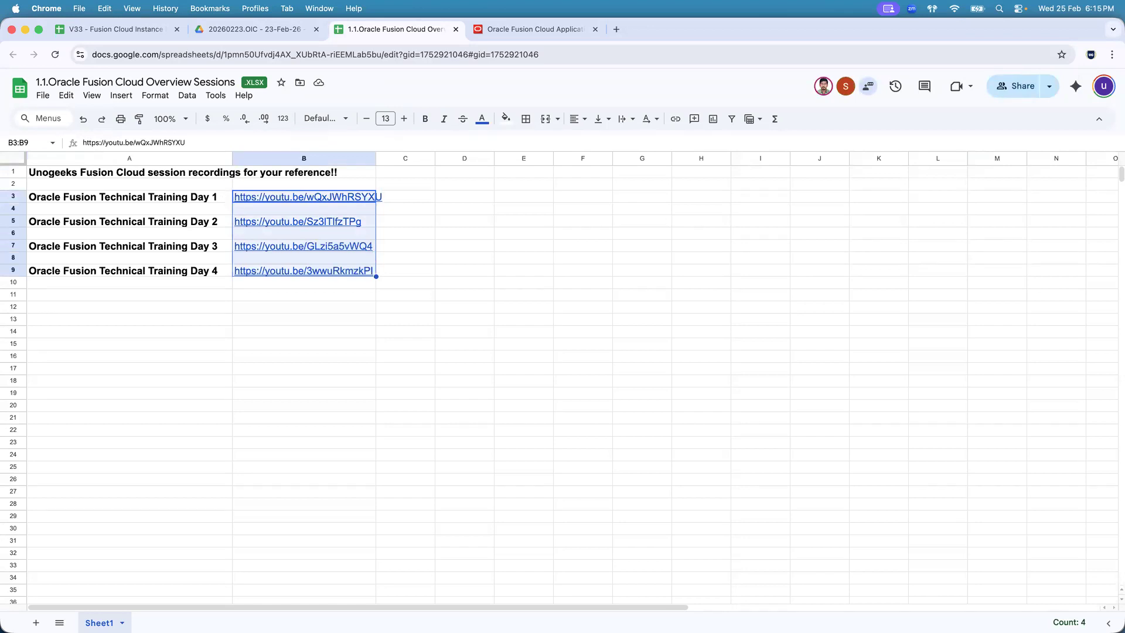
{"action": "mouse_move", "coordinate": [350, 277]}
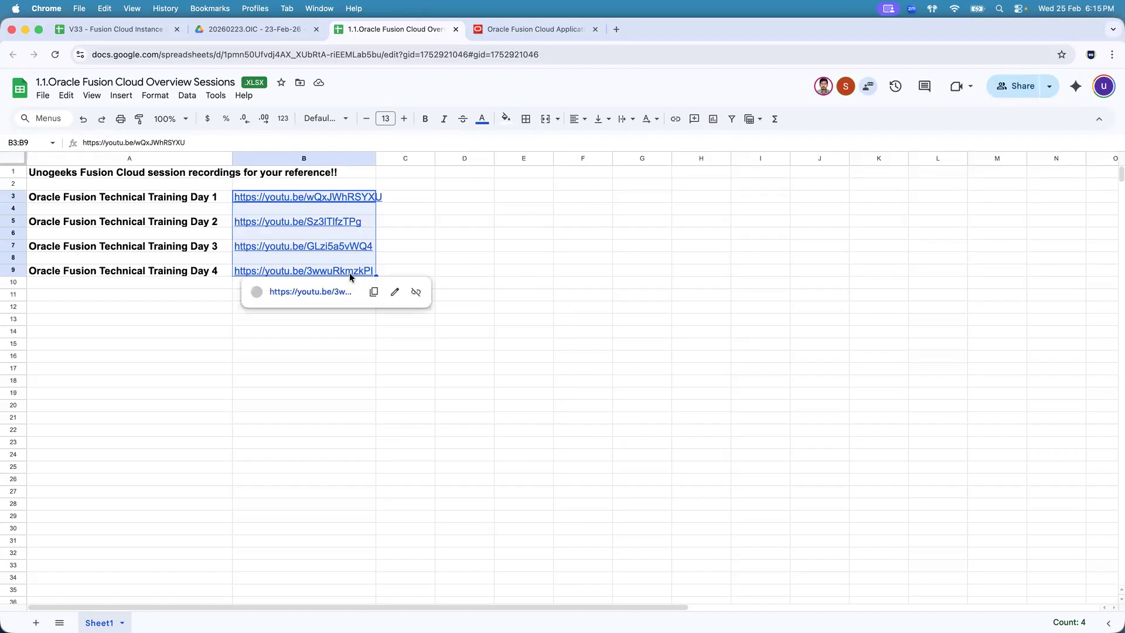
{"action": "left_click", "coordinate": [404, 200]}
{"action": "left_click", "coordinate": [193, 203]}
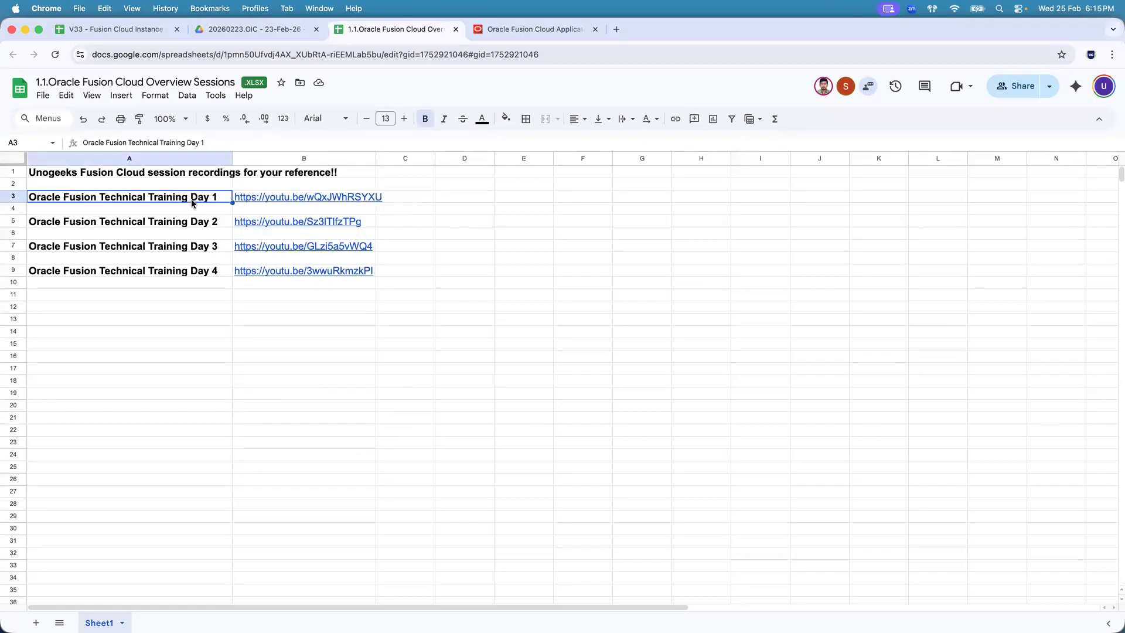
{"action": "key", "text": "Right"}
- Switch to Finder to locate the Complex GL Journal Import SOAP Service presentation, and return to the overview sessions sheet in Chrome
{"action": "key", "text": "super+Tab"}
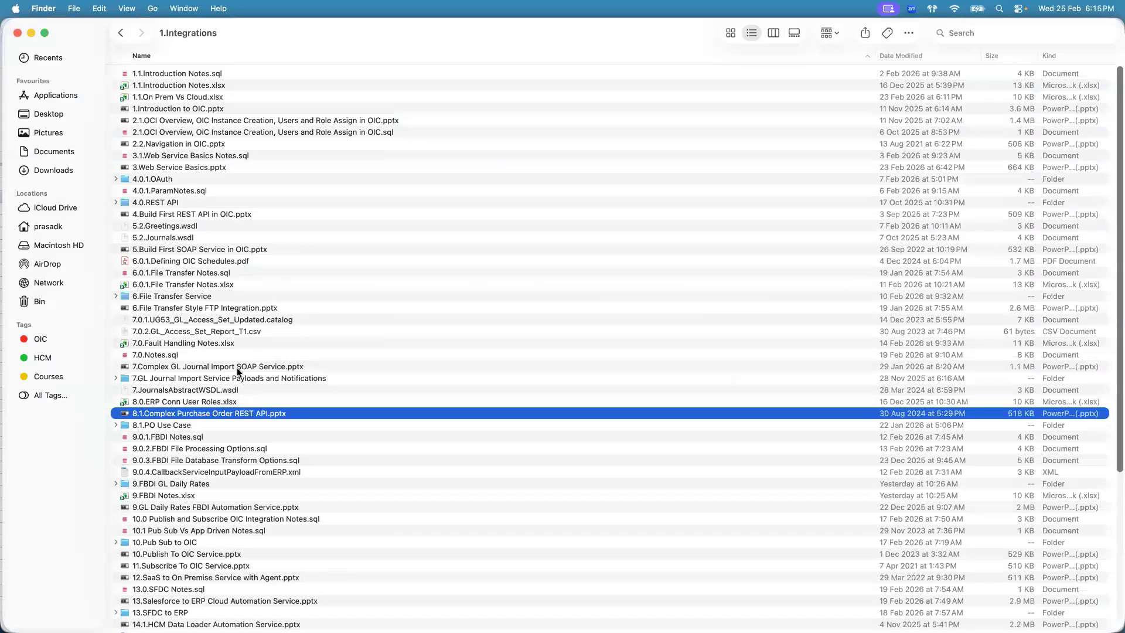
{"action": "left_click", "coordinate": [237, 366]}
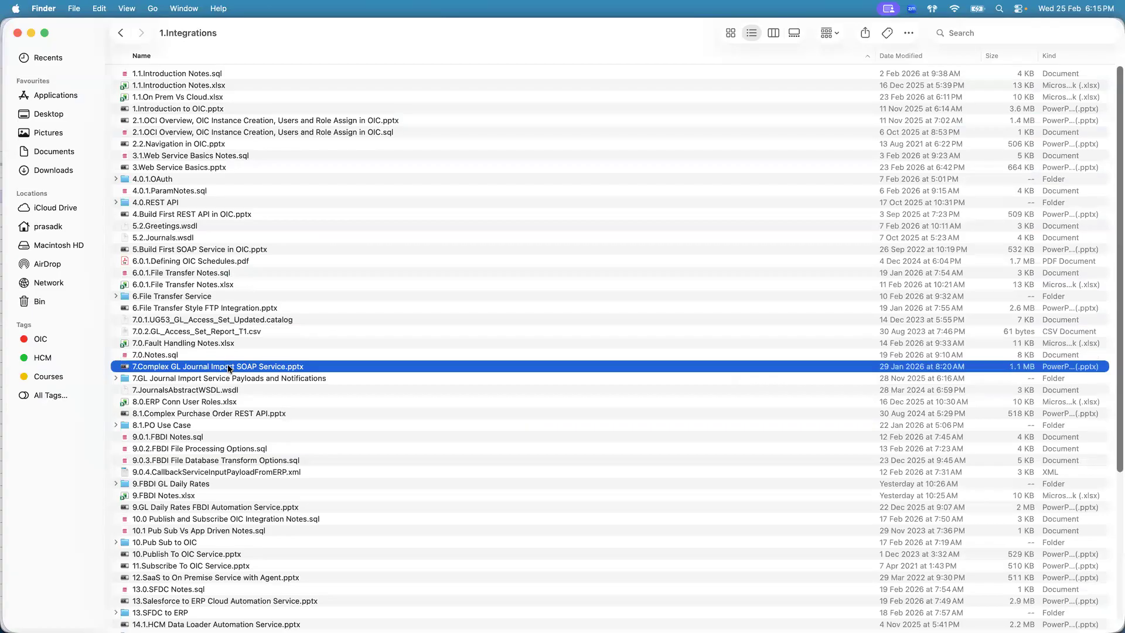
{"action": "key", "text": "super+Tab"}
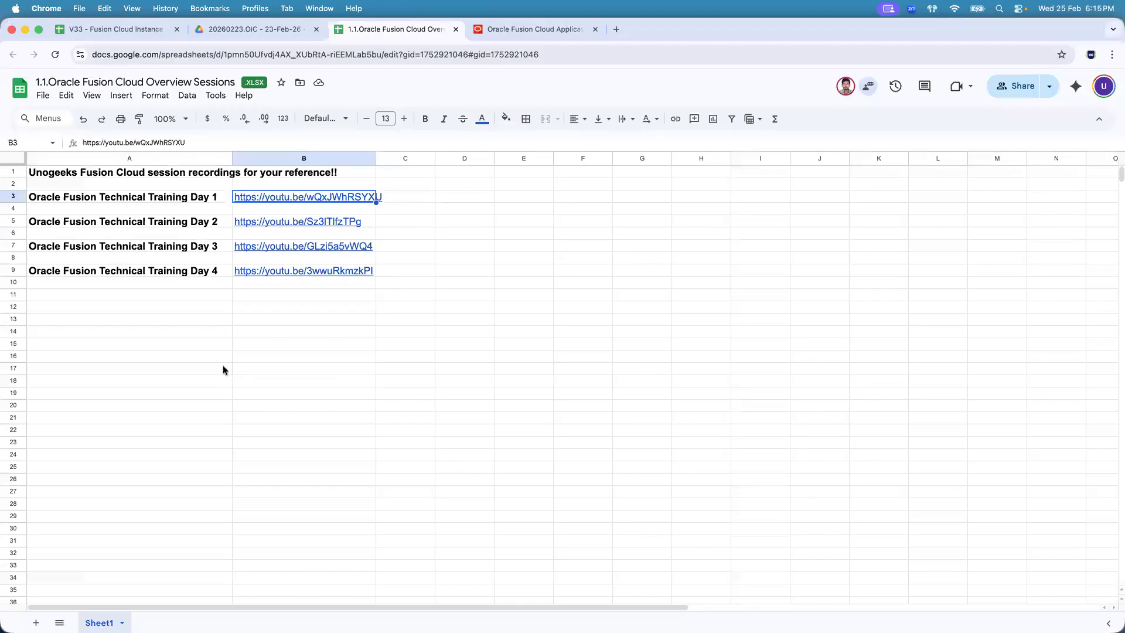
- Select the Oracle Fusion Technical Training Day 1 to Day 4 entries with their recording links, range A3:B9
{"action": "left_click", "coordinate": [218, 198]}
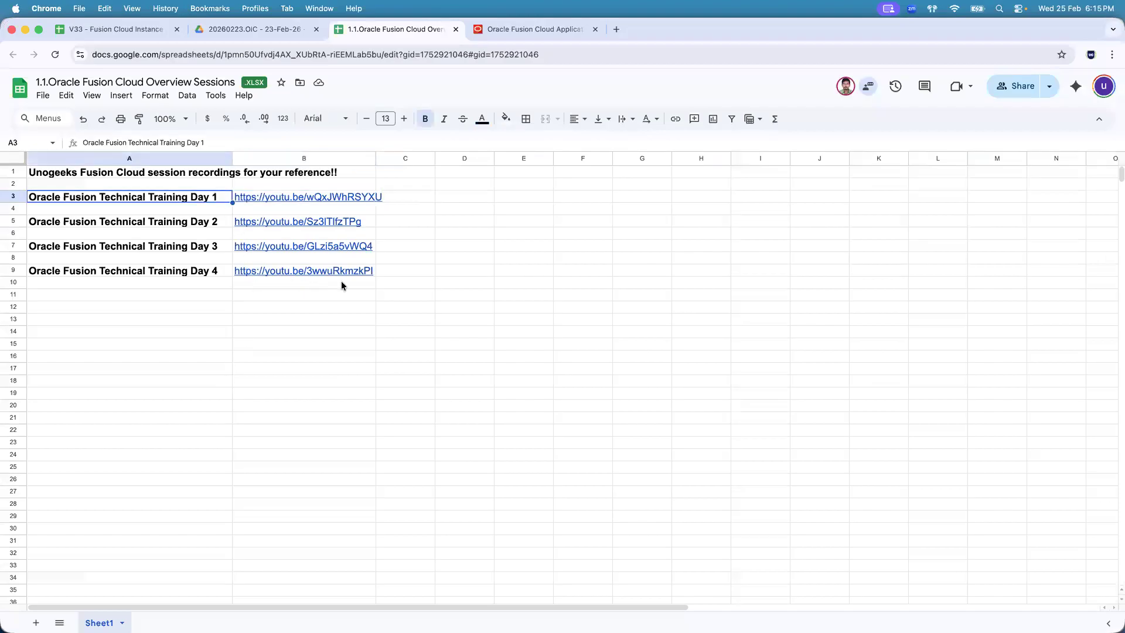
{"action": "left_click", "coordinate": [388, 270], "text": "shift"}
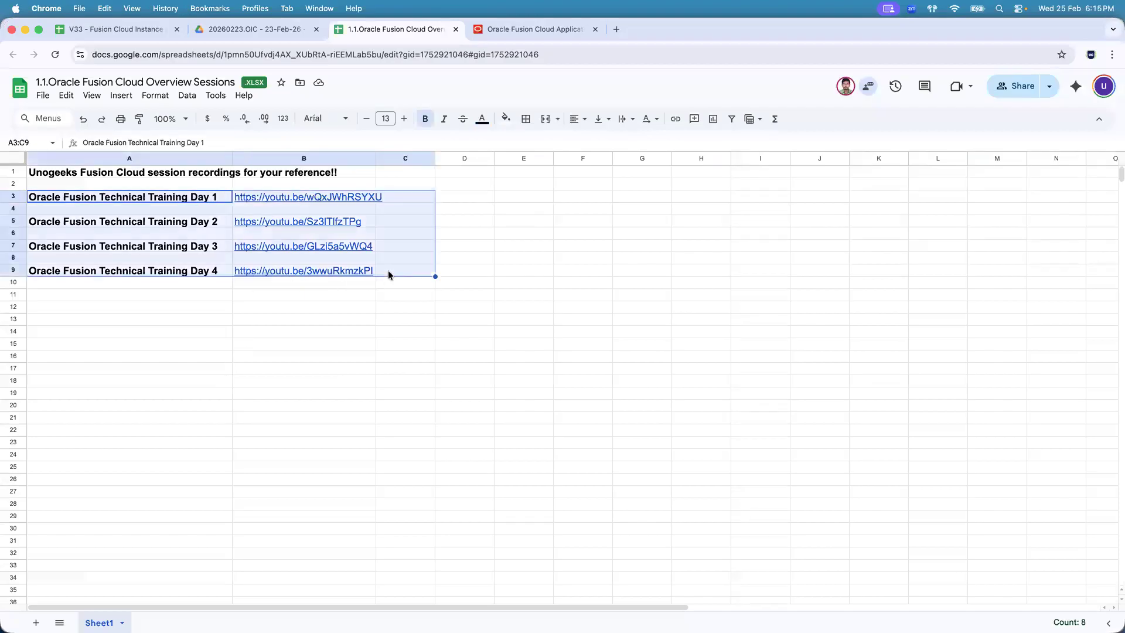
{"action": "left_click", "coordinate": [207, 269], "text": "shift"}
{"action": "key", "text": "shift+Right"}
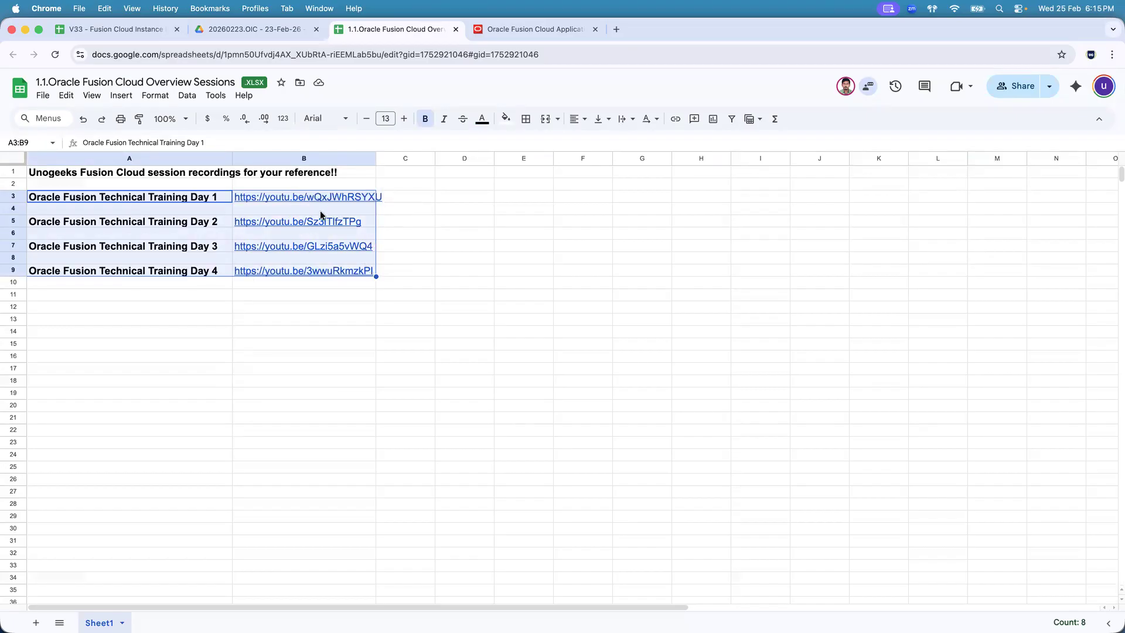
- Locate the onboarding email video and the overview sessions workbook in the Drive folder, then check the Finder integrations list and return to Chrome
{"action": "left_click", "coordinate": [270, 31]}
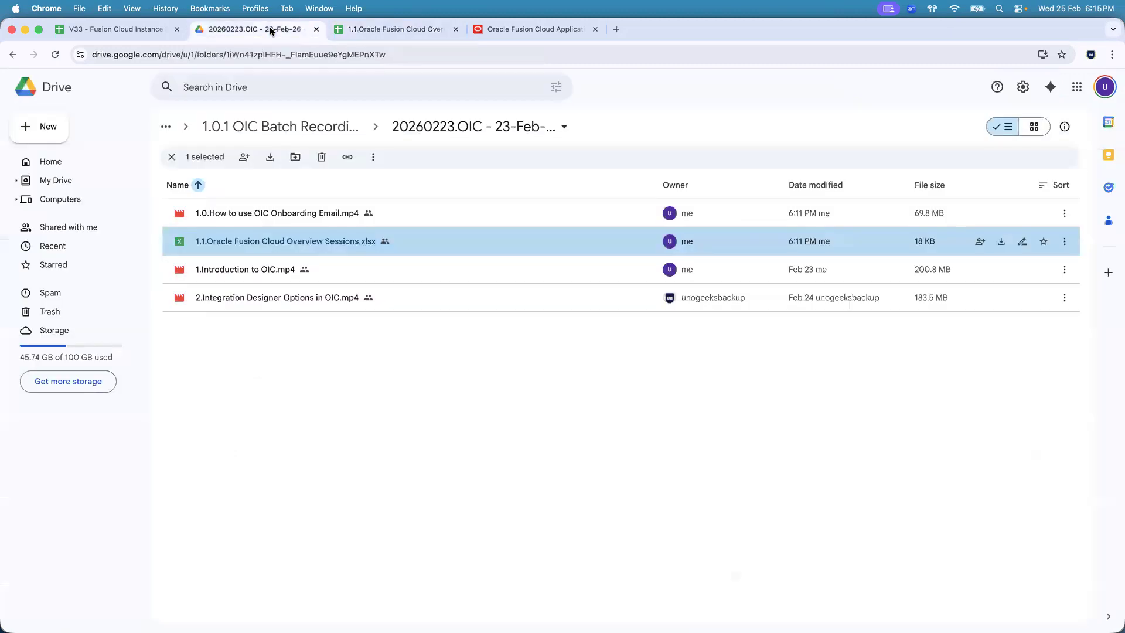
{"action": "left_click", "coordinate": [410, 213]}
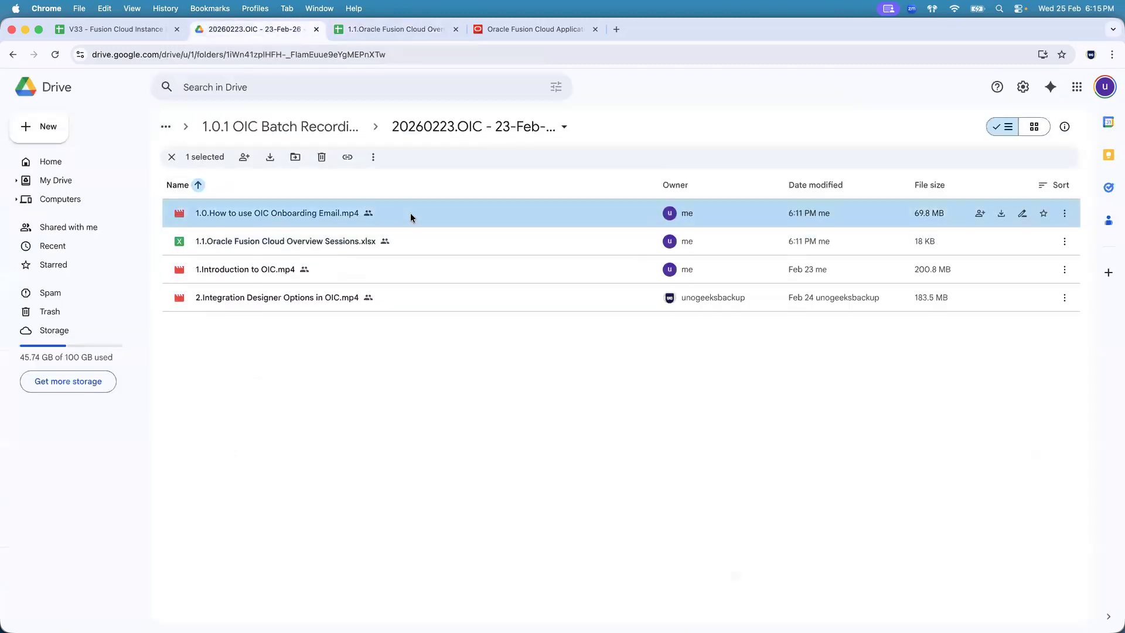
{"action": "left_click", "coordinate": [316, 242]}
{"action": "key", "text": "super+Tab"}
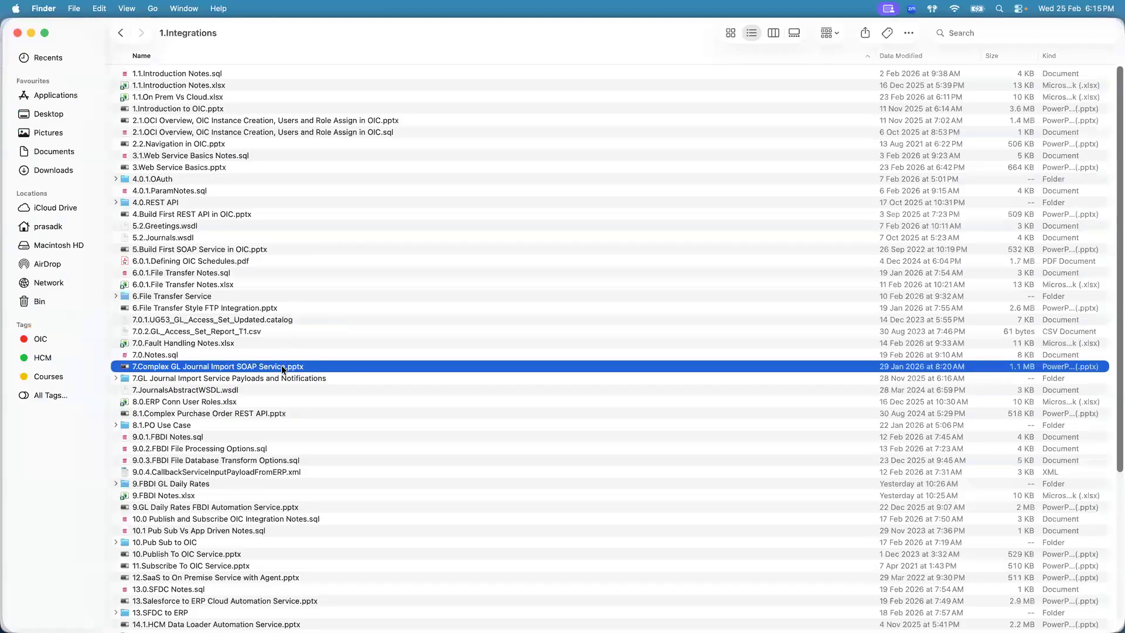
{"action": "key", "text": "super+Tab"}
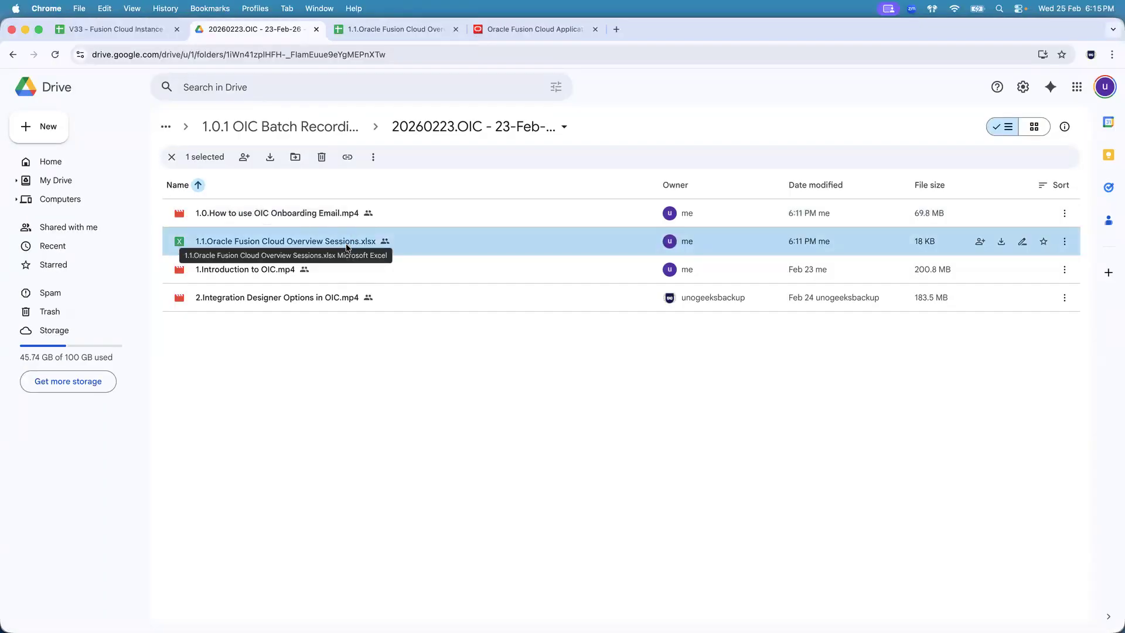
- Close the overview sessions sheet and review the first instance's URL in the V33 - Fusion Cloud Instance Details sheet
{"action": "left_click", "coordinate": [408, 32]}
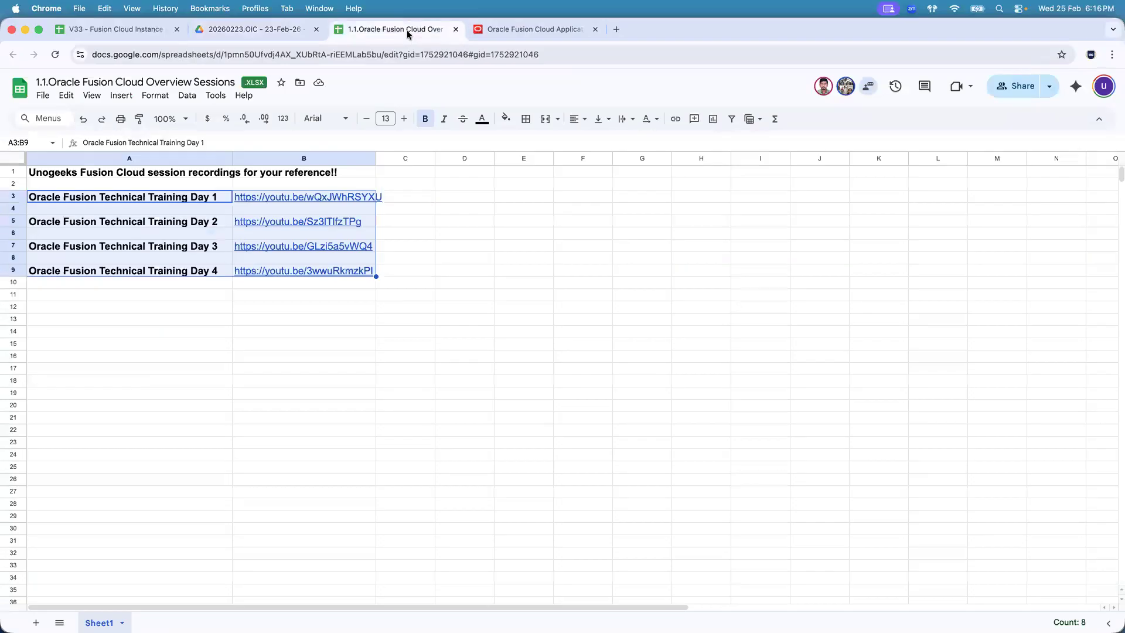
{"action": "left_click", "coordinate": [456, 29]}
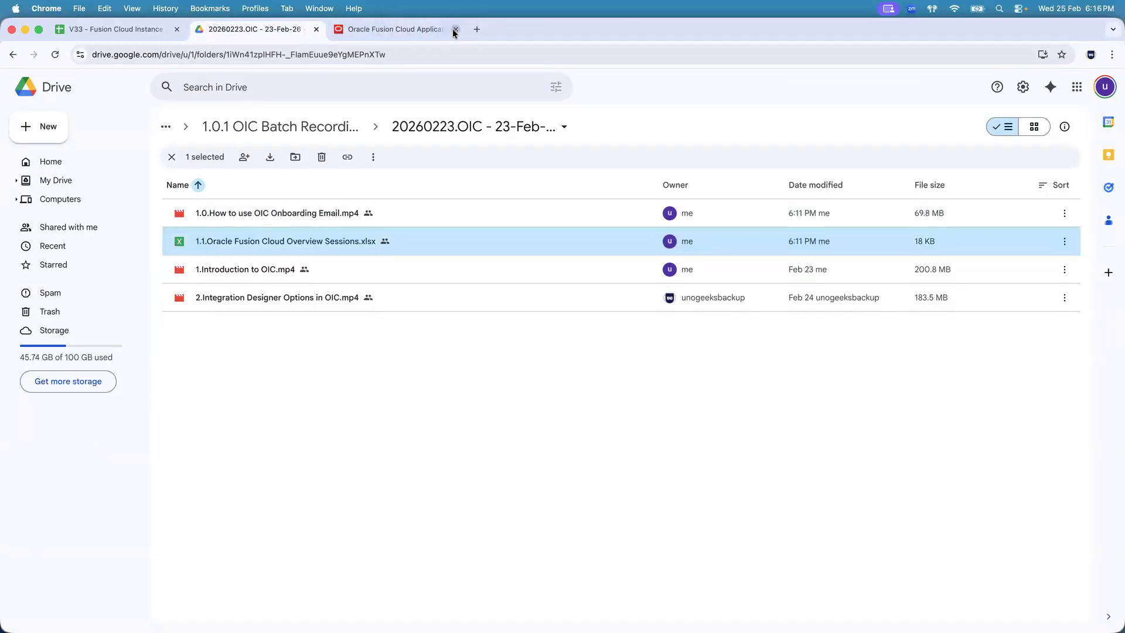
{"action": "left_click", "coordinate": [405, 30]}
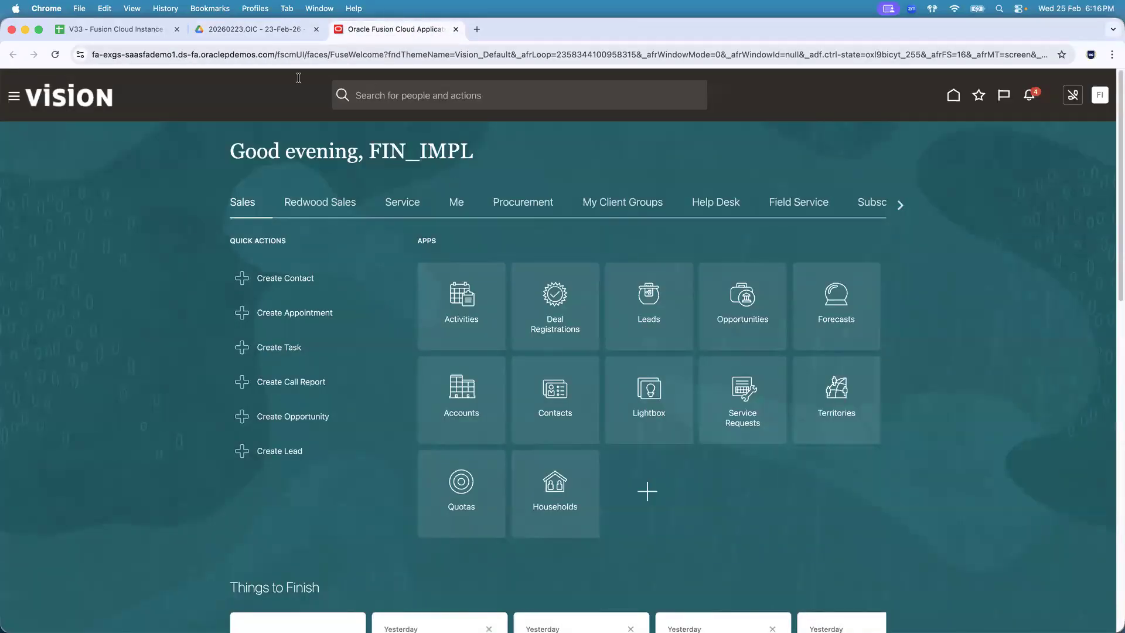
{"action": "left_click", "coordinate": [120, 32]}
{"action": "mouse_move", "coordinate": [148, 186]}
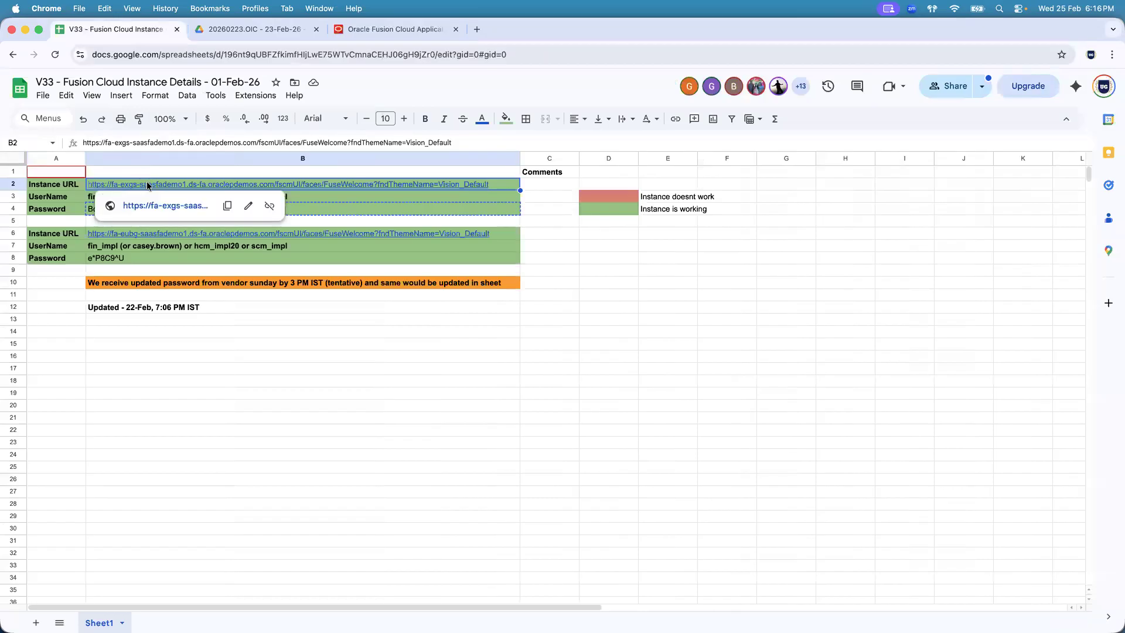
- Start a new Receivables transaction from the Fusion Cloud home page
{"action": "left_click", "coordinate": [365, 30]}
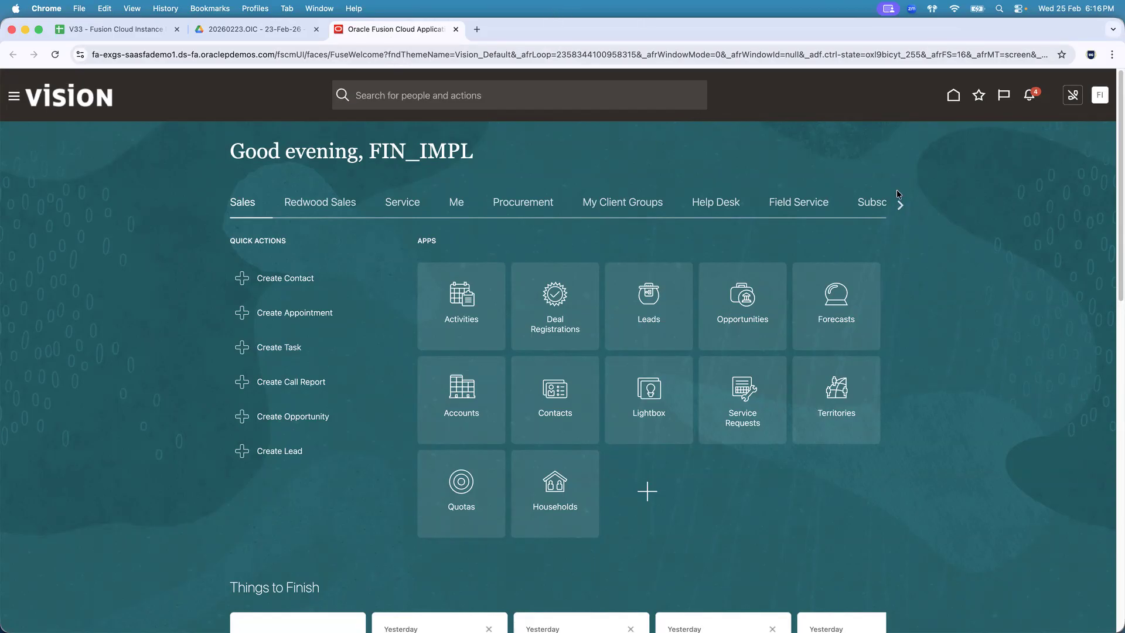
{"action": "left_click", "coordinate": [900, 206]}
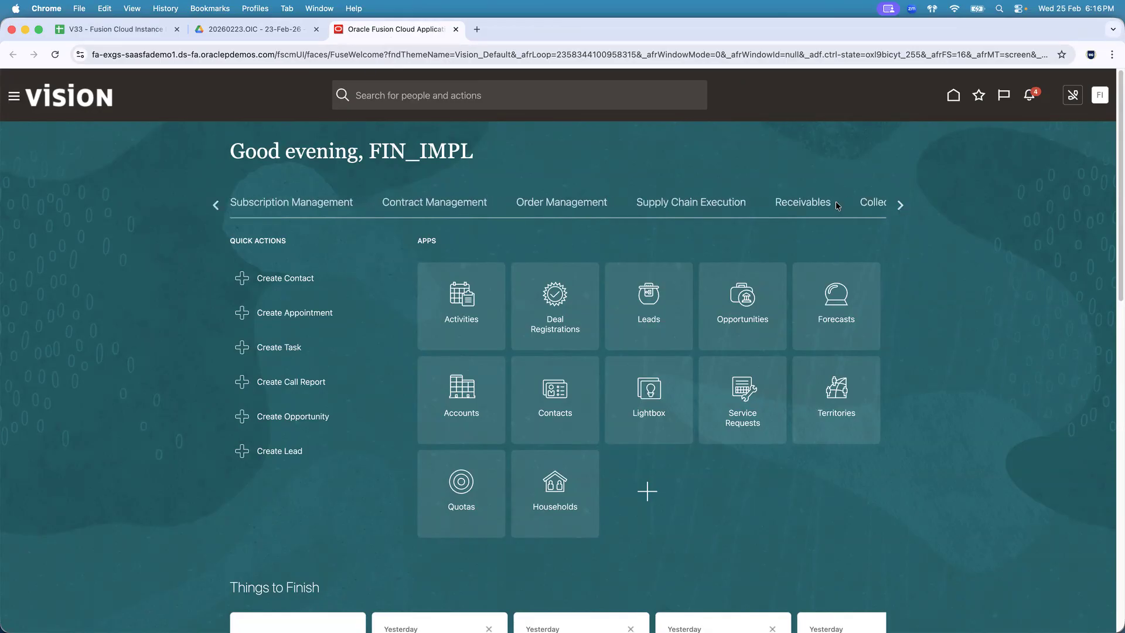
{"action": "left_click", "coordinate": [809, 206]}
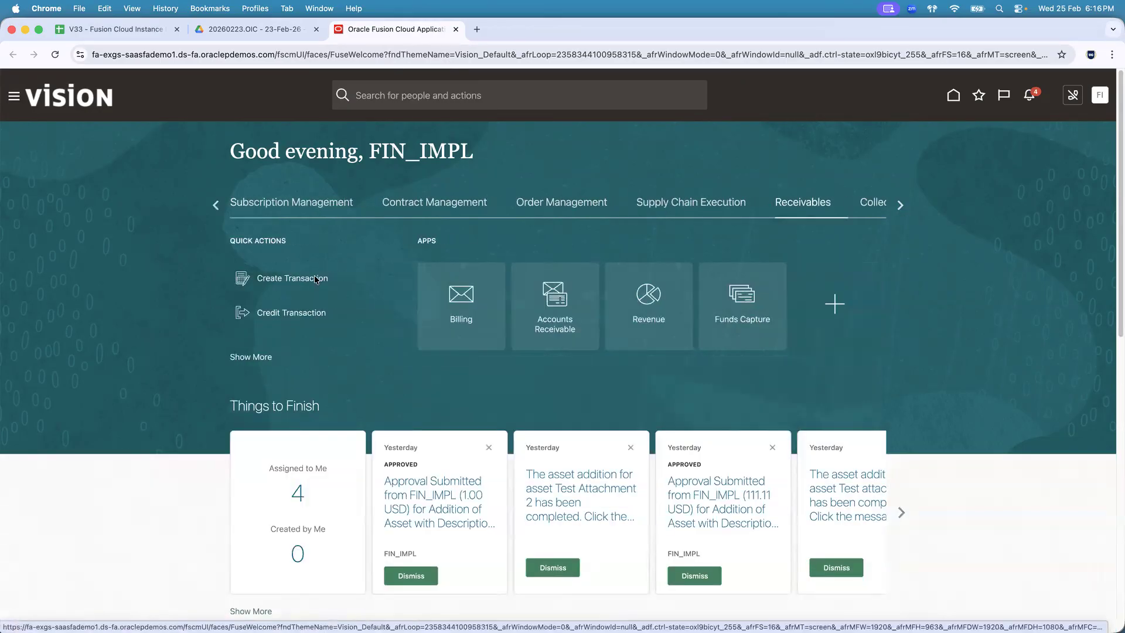
{"action": "left_click", "coordinate": [283, 279]}
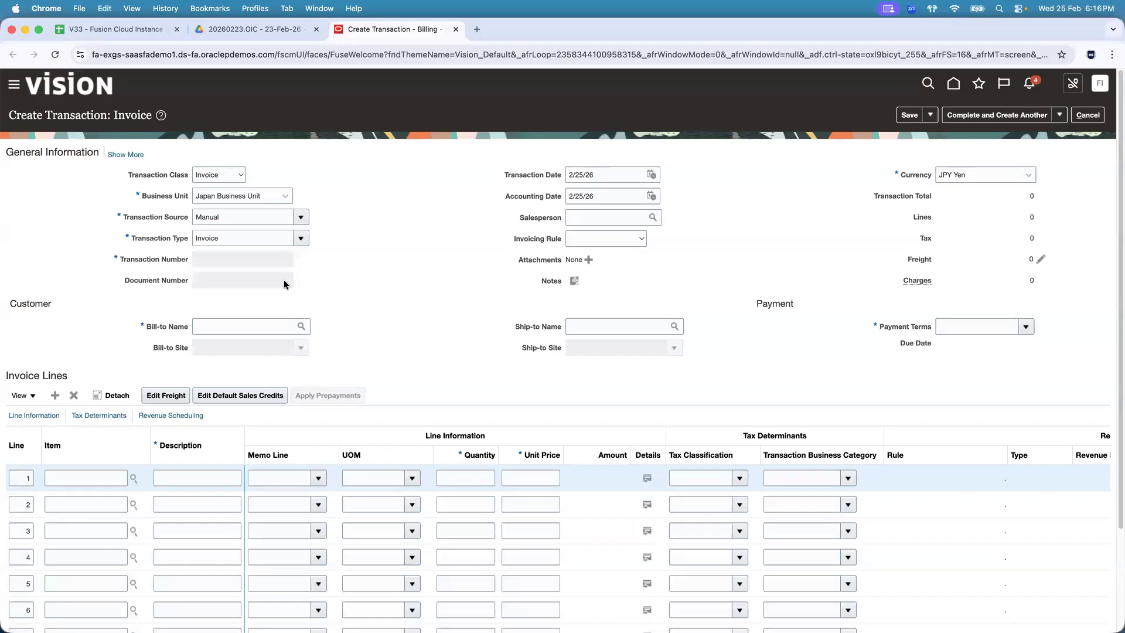
- Open the exgs Fusion home page in a separate tab ahead of the Create Transaction page, and view both pages
{"action": "left_click", "coordinate": [475, 34]}
{"action": "type", "text": "exgs"}
{"action": "key", "text": "Return"}
{"action": "left_click_drag", "start_coordinate": [490, 27], "coordinate": [380, 27]}
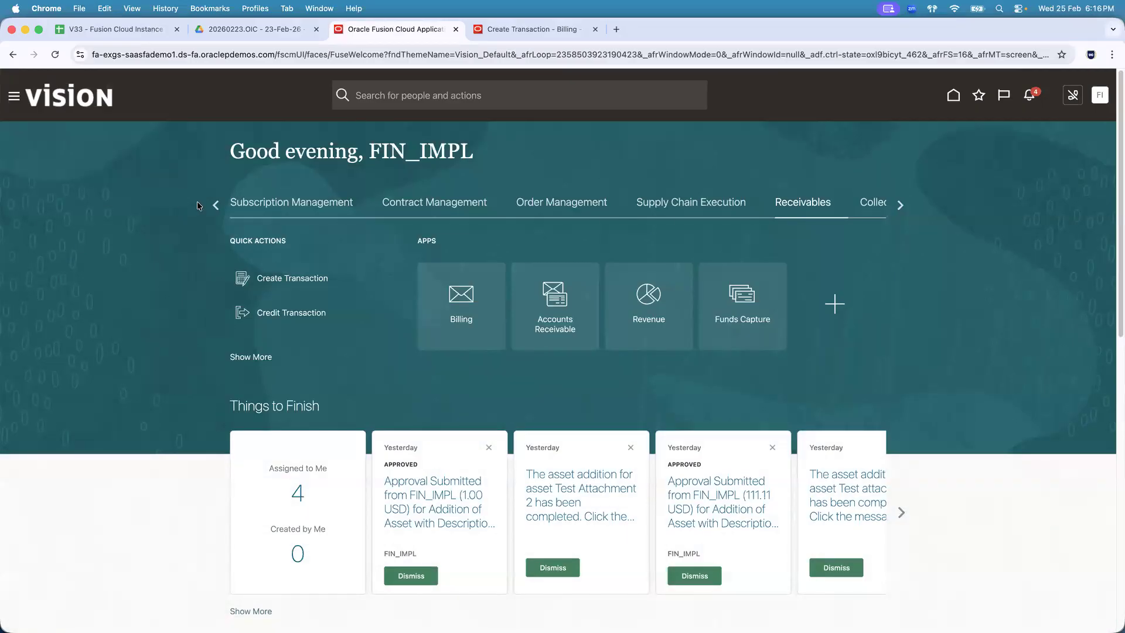
{"action": "left_click", "coordinate": [508, 30]}
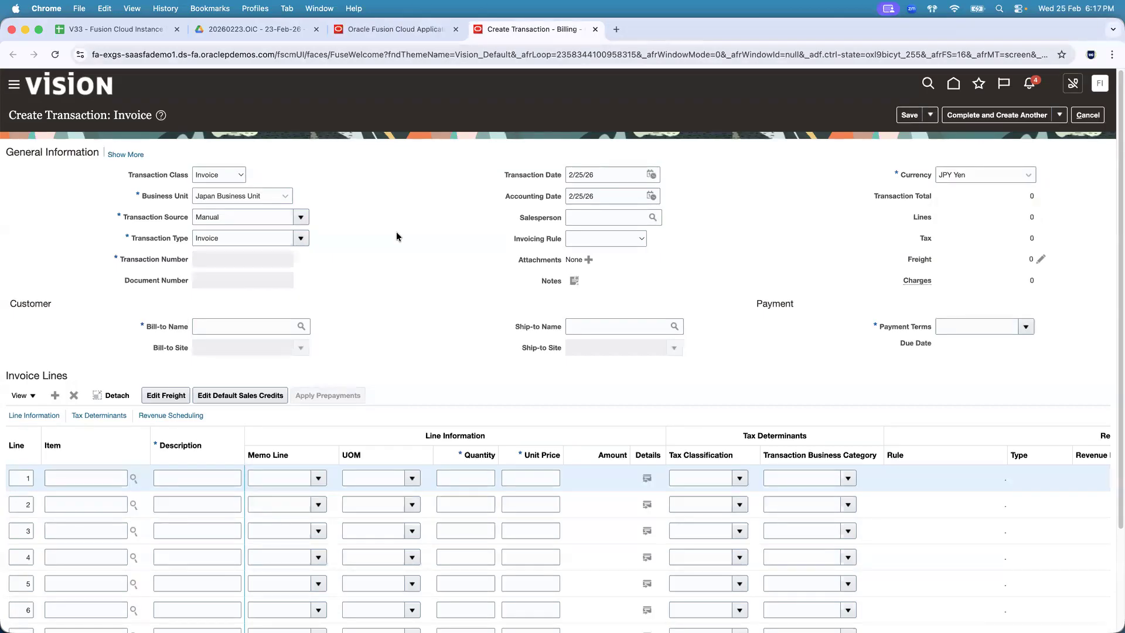
{"action": "left_click", "coordinate": [391, 26]}
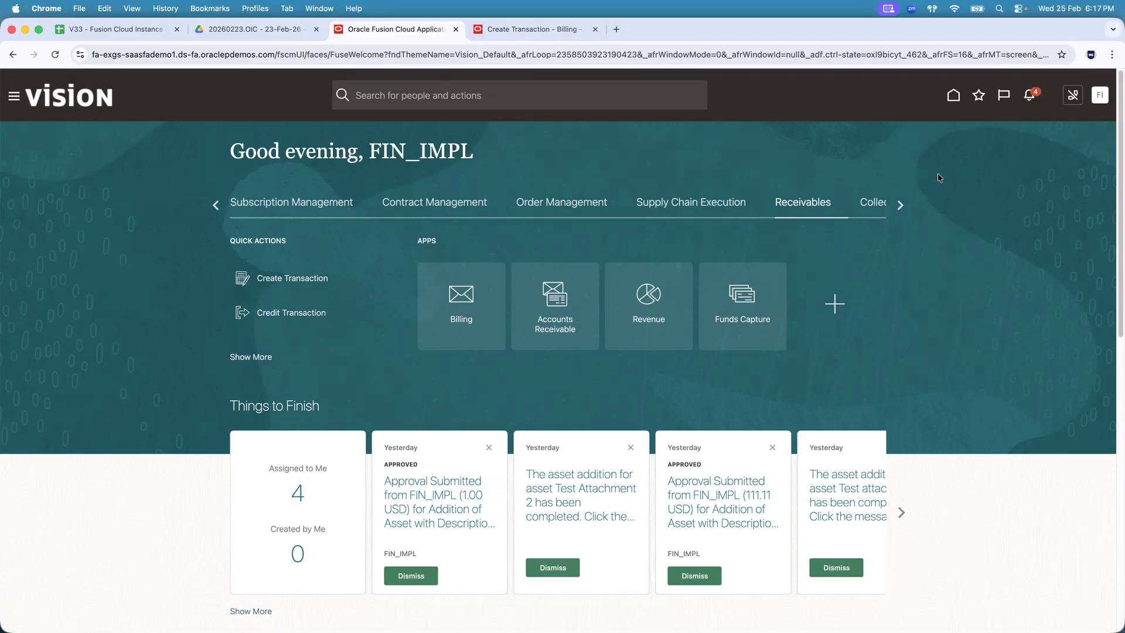
- Switch to PowerPoint, show the ERP Integration Service slide of 3.Web Service Basics, and return to the Fusion home page in Chrome
{"action": "key", "text": "super+Tab"}
{"action": "key", "text": "super+Tab"}
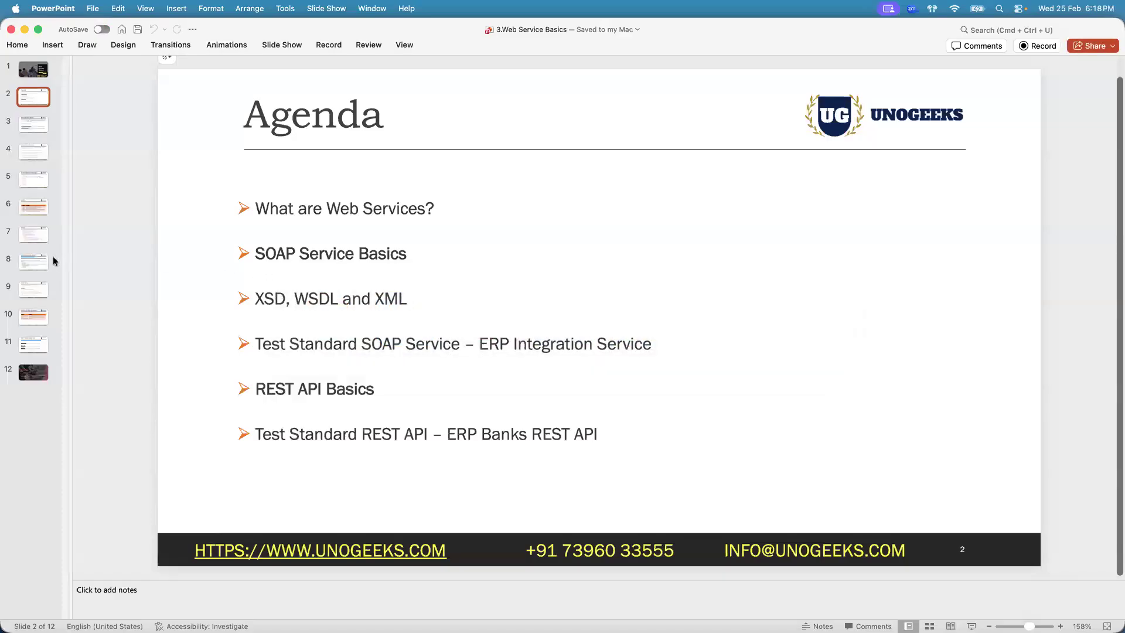
{"action": "left_click", "coordinate": [41, 265]}
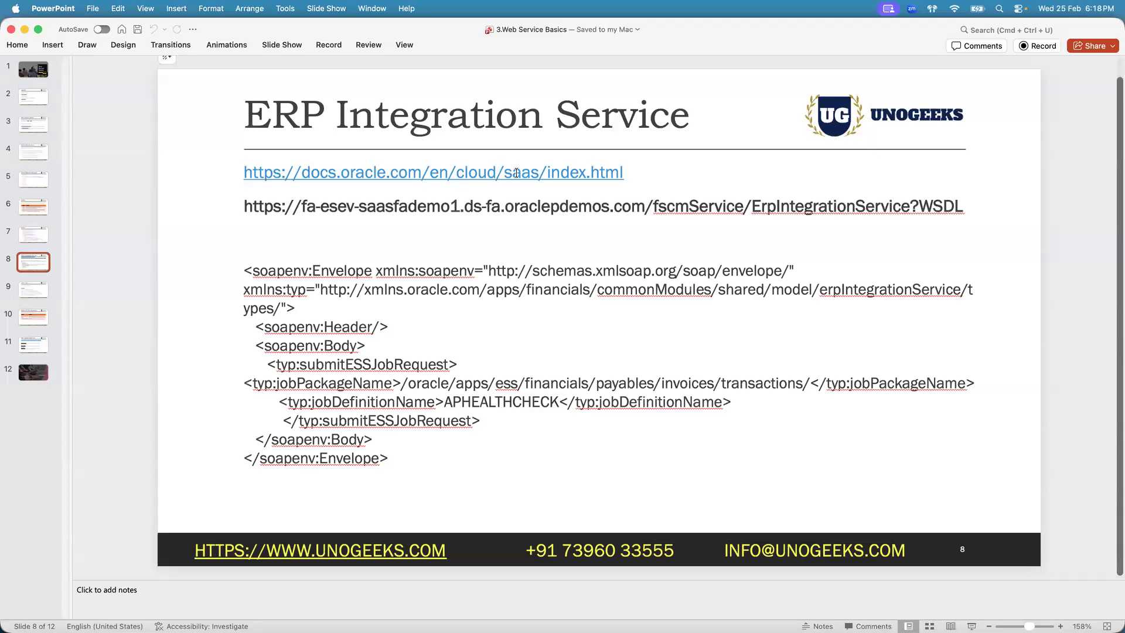
{"action": "key", "text": "super+Tab"}
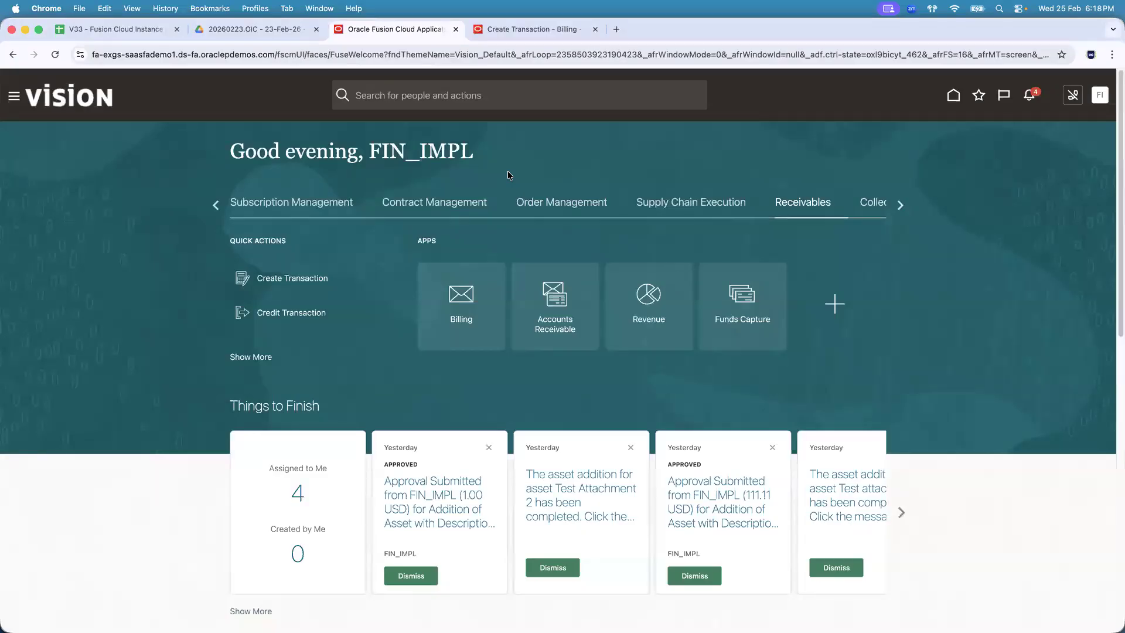
{"action": "key", "text": "super+Tab"}
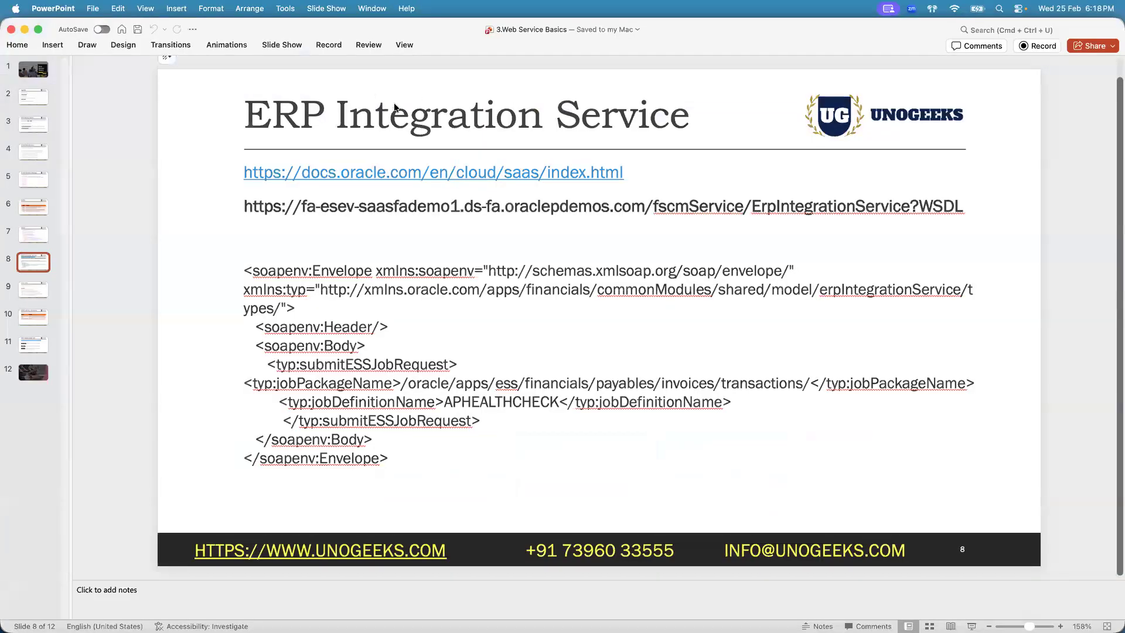
{"action": "key", "text": "super+Tab"}
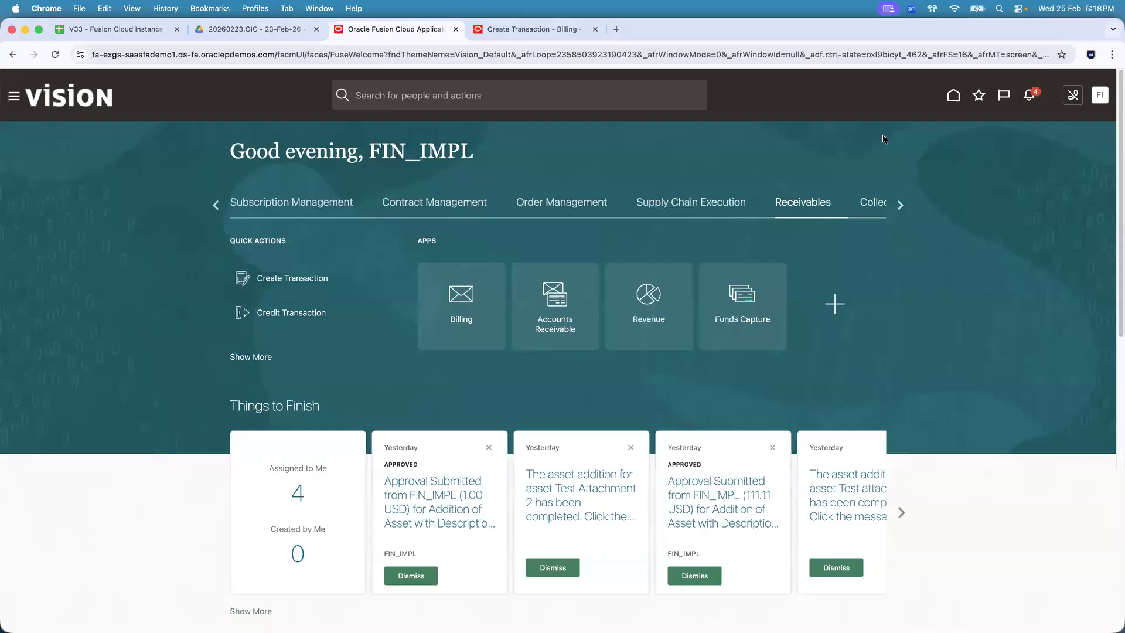
- Open Applications Help from the Fusion home page's user settings and actions
{"action": "left_click", "coordinate": [1101, 97]}
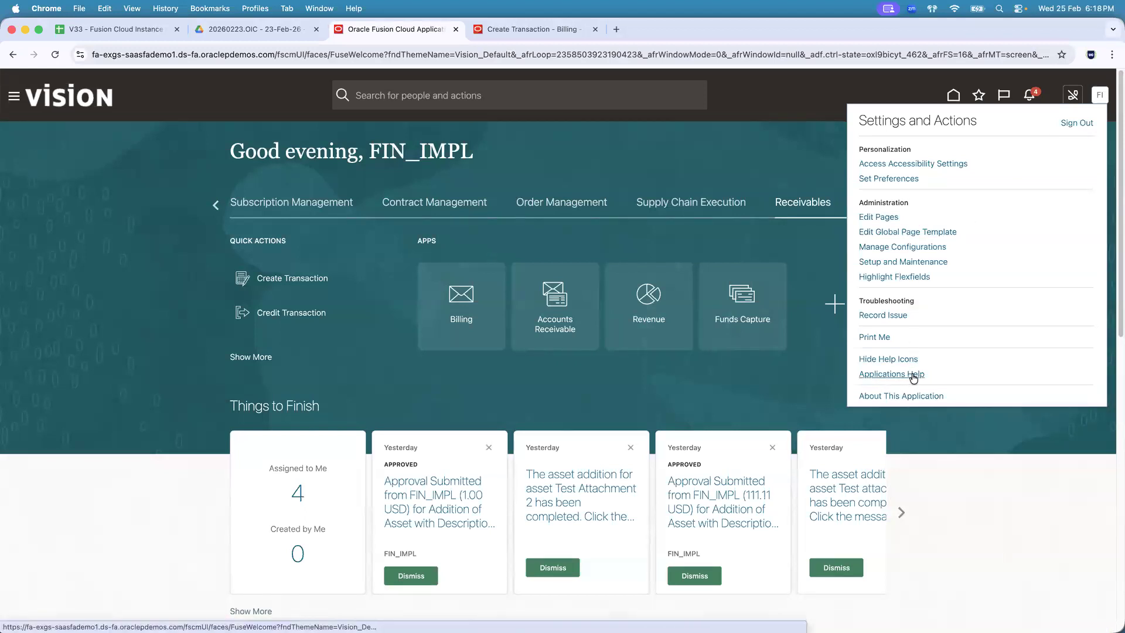
{"action": "left_click", "coordinate": [912, 375]}
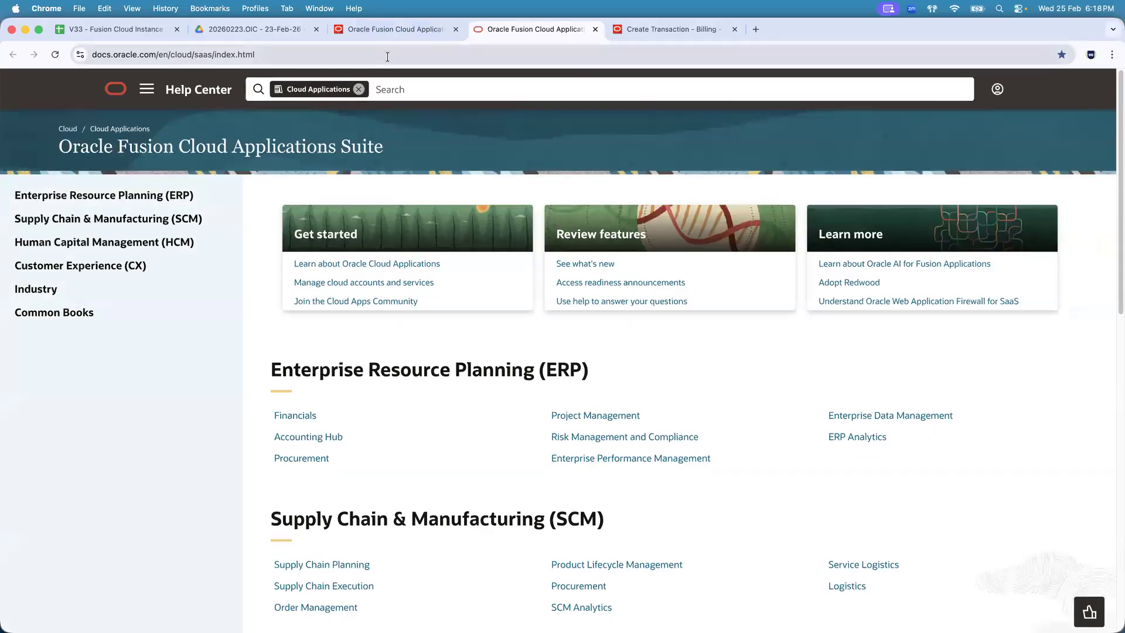
- Open Applications Help once more from the Fusion home page and close the duplicate help page
{"action": "left_click", "coordinate": [391, 30]}
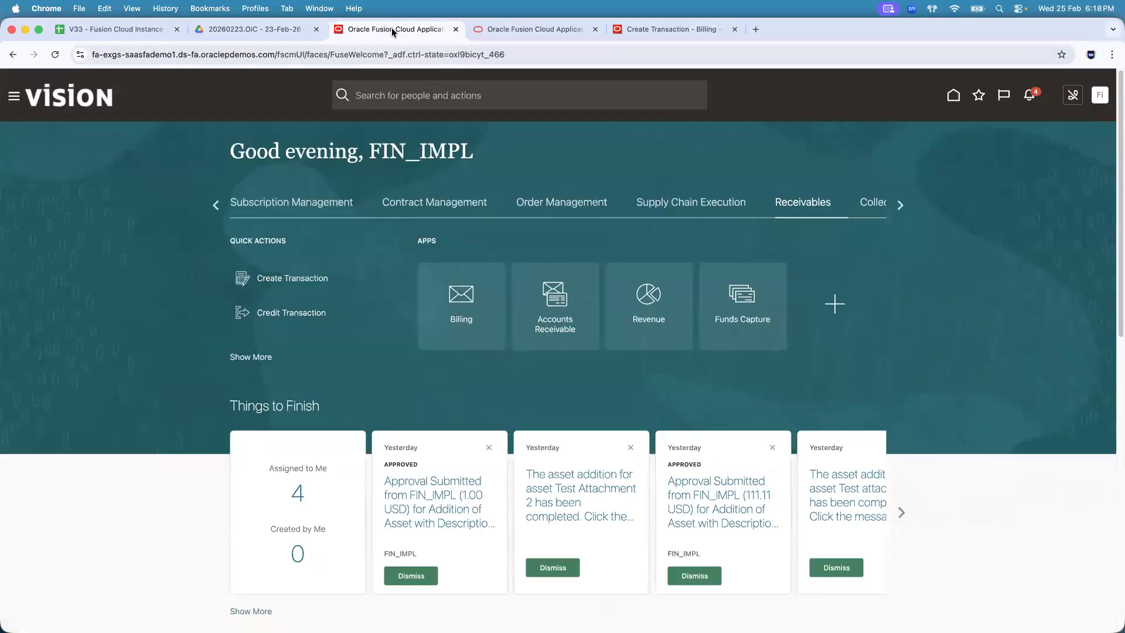
{"action": "left_click", "coordinate": [1101, 96]}
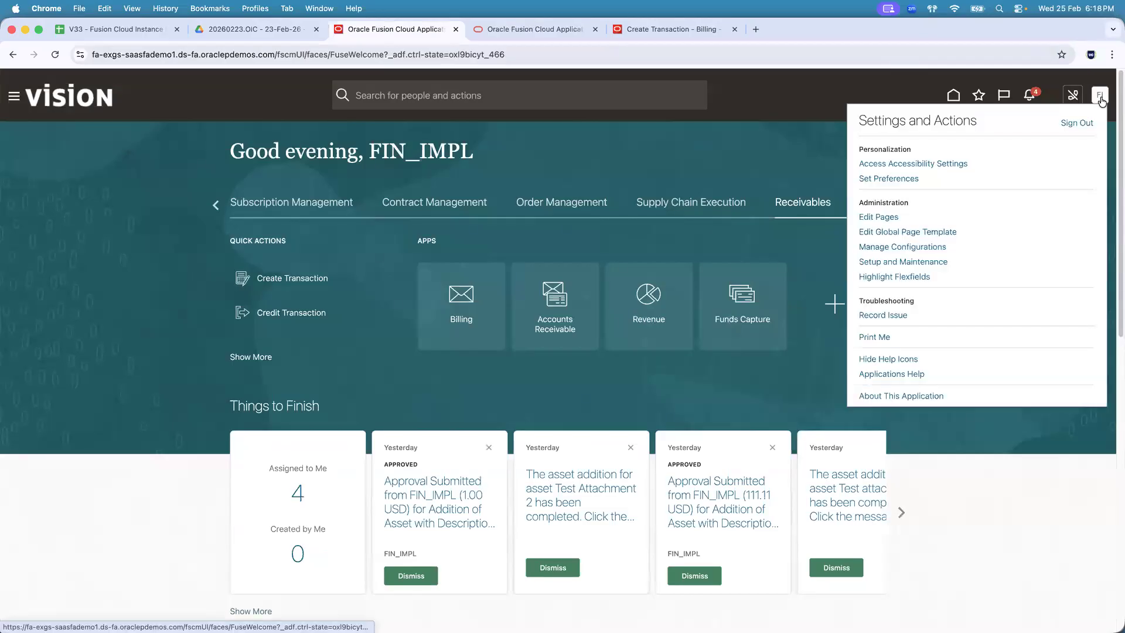
{"action": "left_click", "coordinate": [912, 374]}
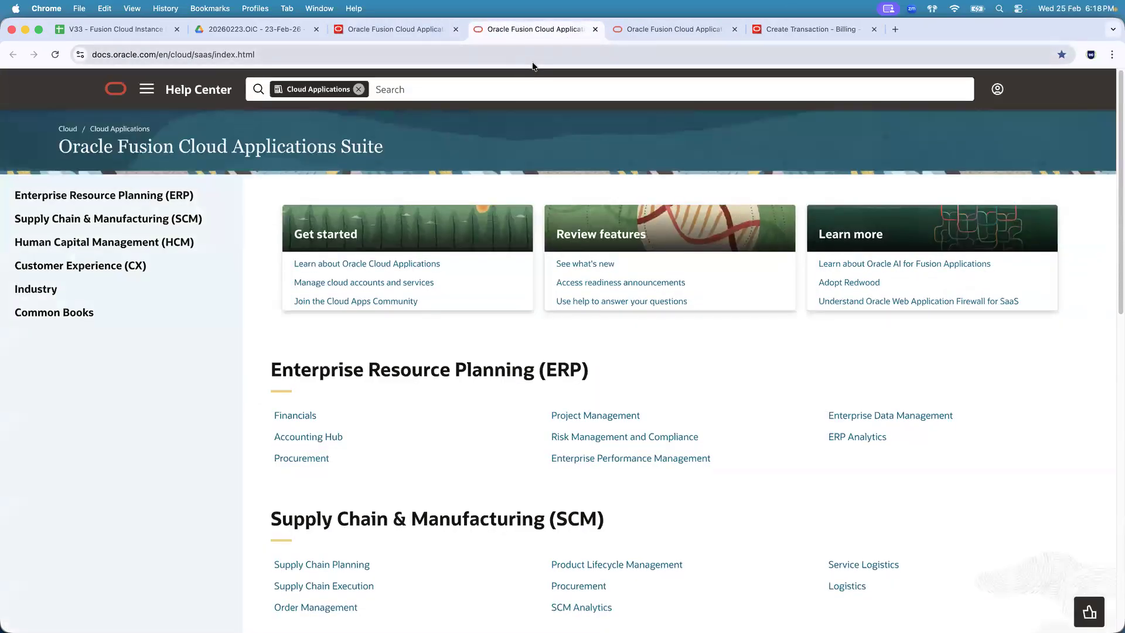
{"action": "left_click", "coordinate": [595, 29]}
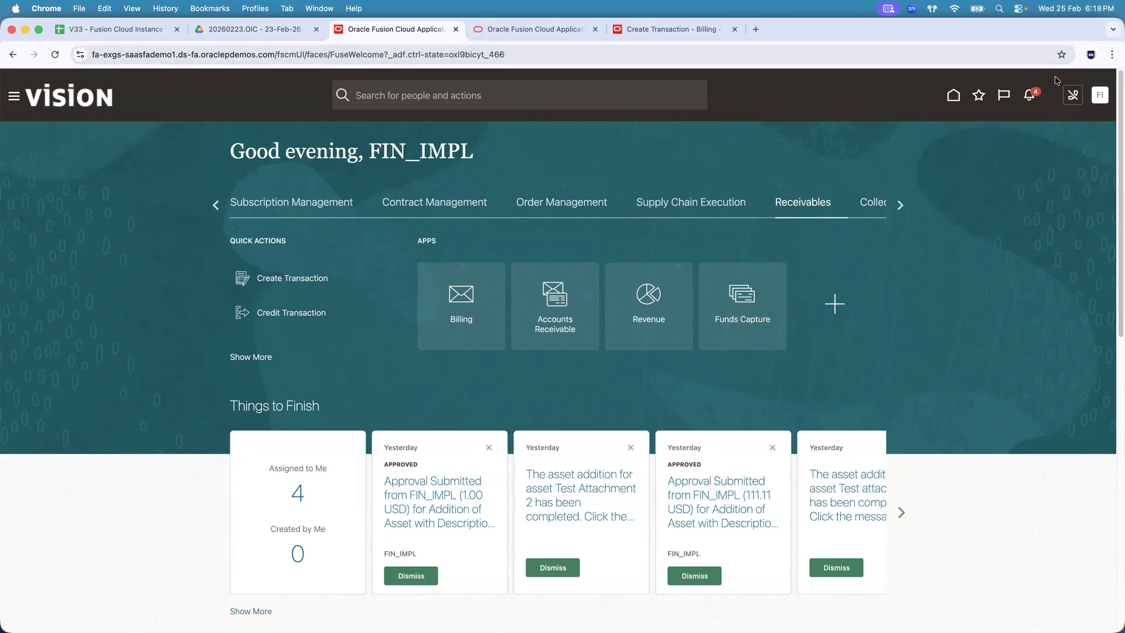
- Compare the Oracle Help Center page's address with the documentation link on PowerPoint's ERP Integration Service slide, and return to Chrome
{"action": "left_click", "coordinate": [516, 29]}
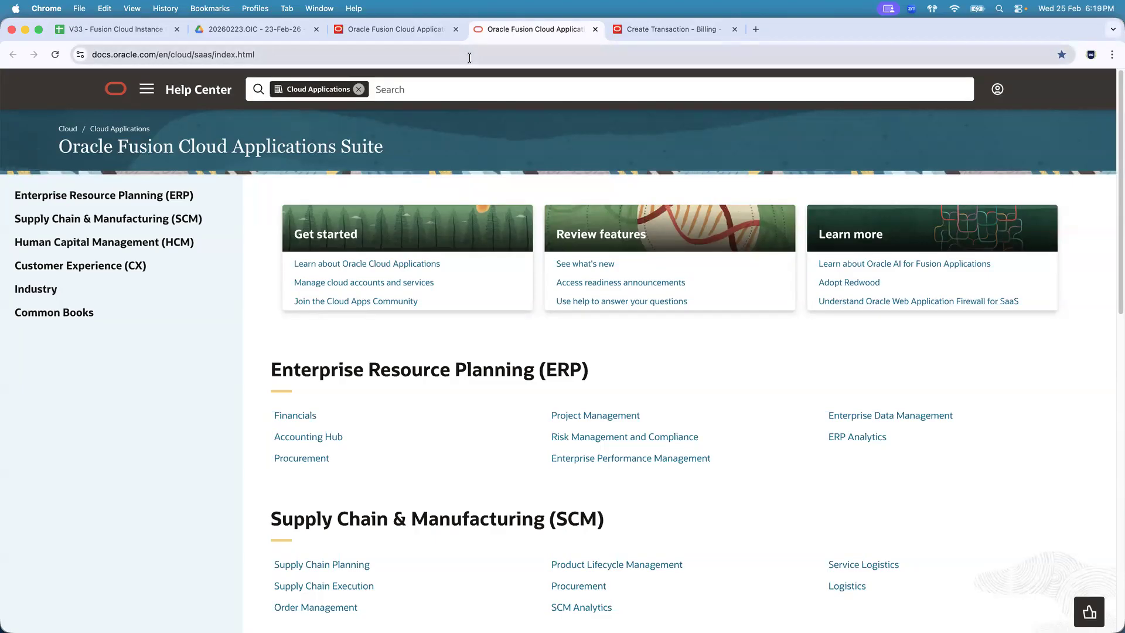
{"action": "key", "text": "super+Tab"}
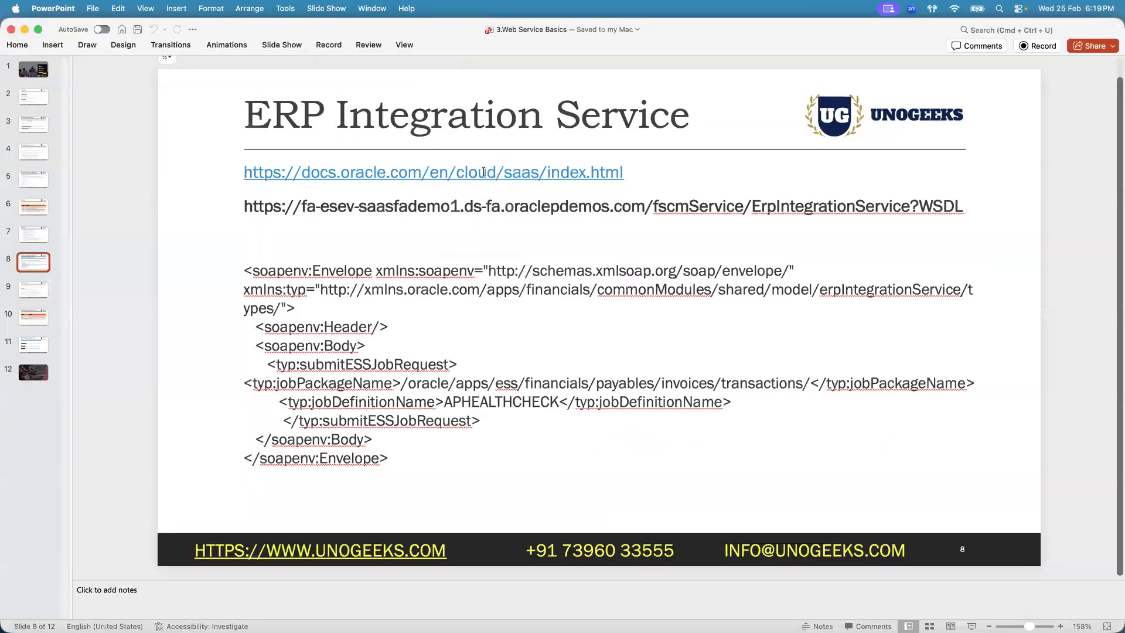
{"action": "key", "text": "super+Tab"}
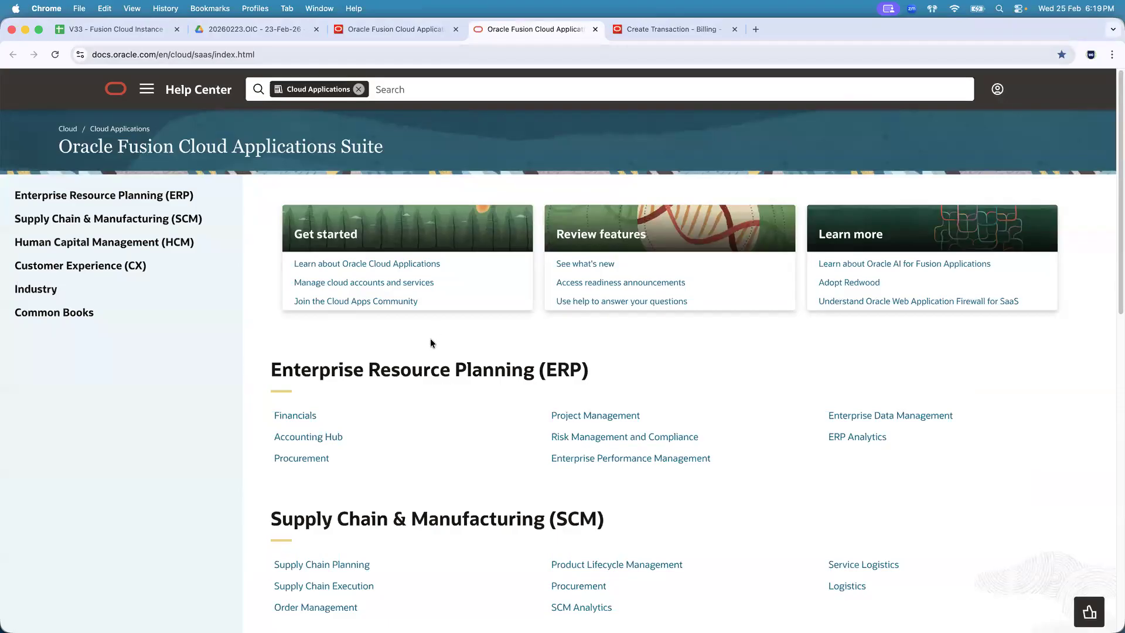
- Open the Financials documentation under Enterprise Resource Planning and go to its Integrate topics
{"action": "scroll", "coordinate": [431, 342], "scroll_direction": "down", "scroll_amount": 5}
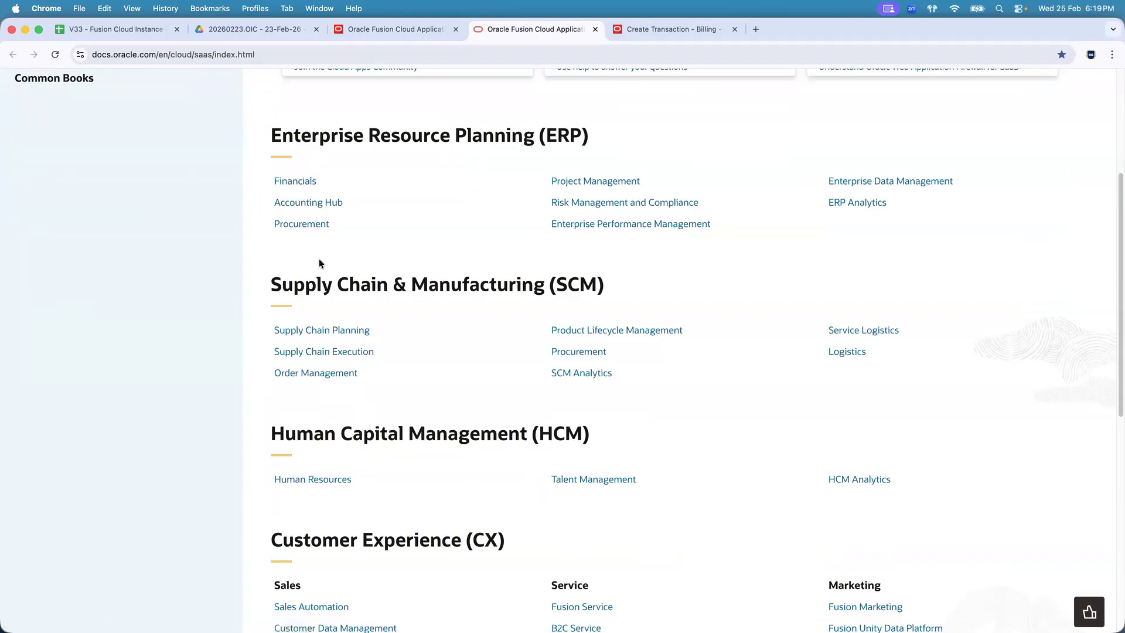
{"action": "left_click", "coordinate": [300, 181]}
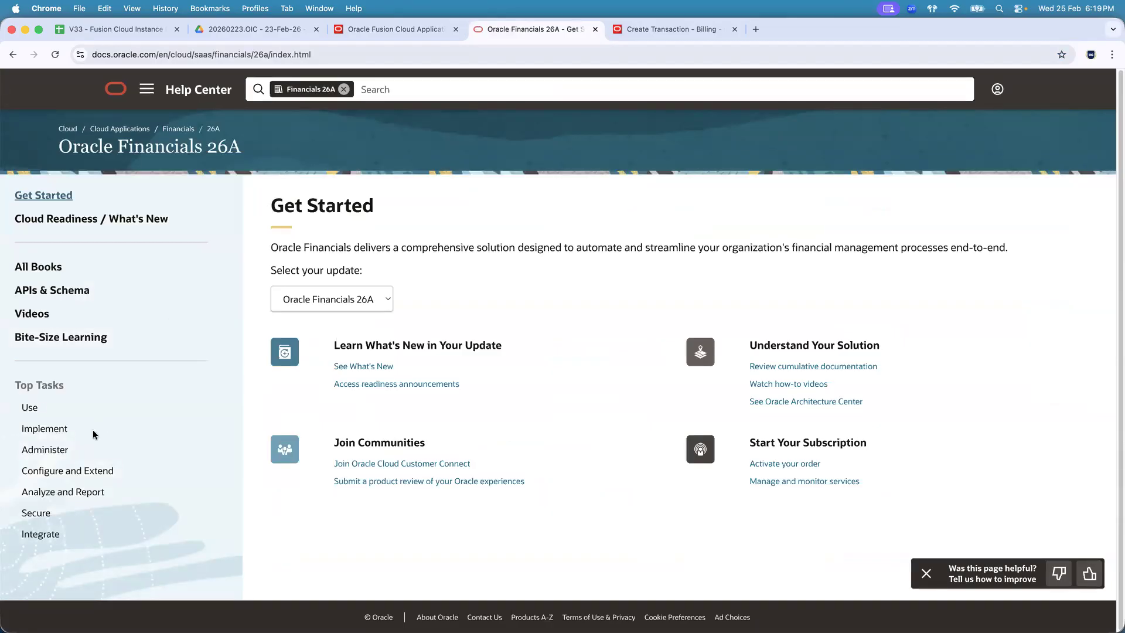
{"action": "left_click", "coordinate": [41, 534]}
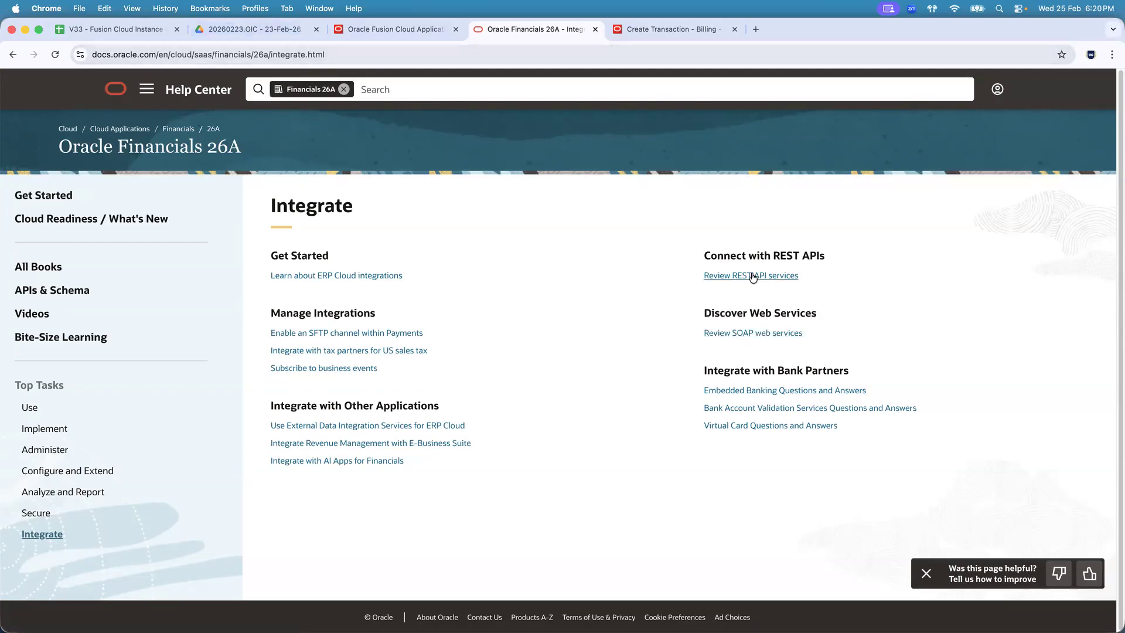
- Open the SOAP web services guide from the Financials Integrate topics and expand its Business Object Services chapter
{"action": "left_click", "coordinate": [671, 33]}
{"action": "key", "text": "super+alt+Left"}
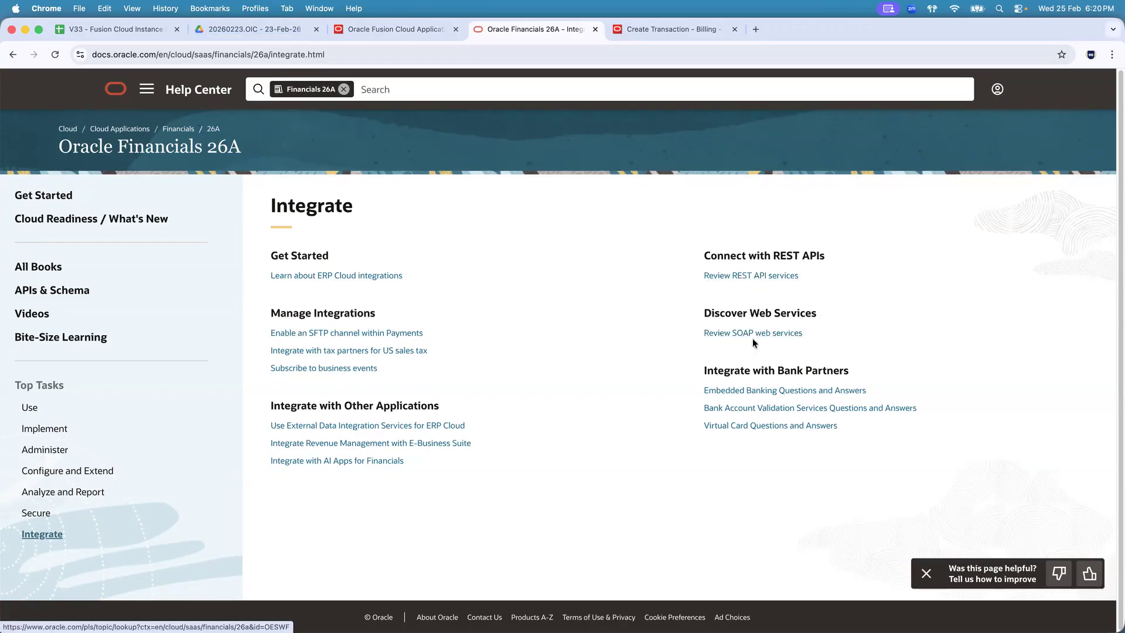
{"action": "left_click", "coordinate": [926, 574]}
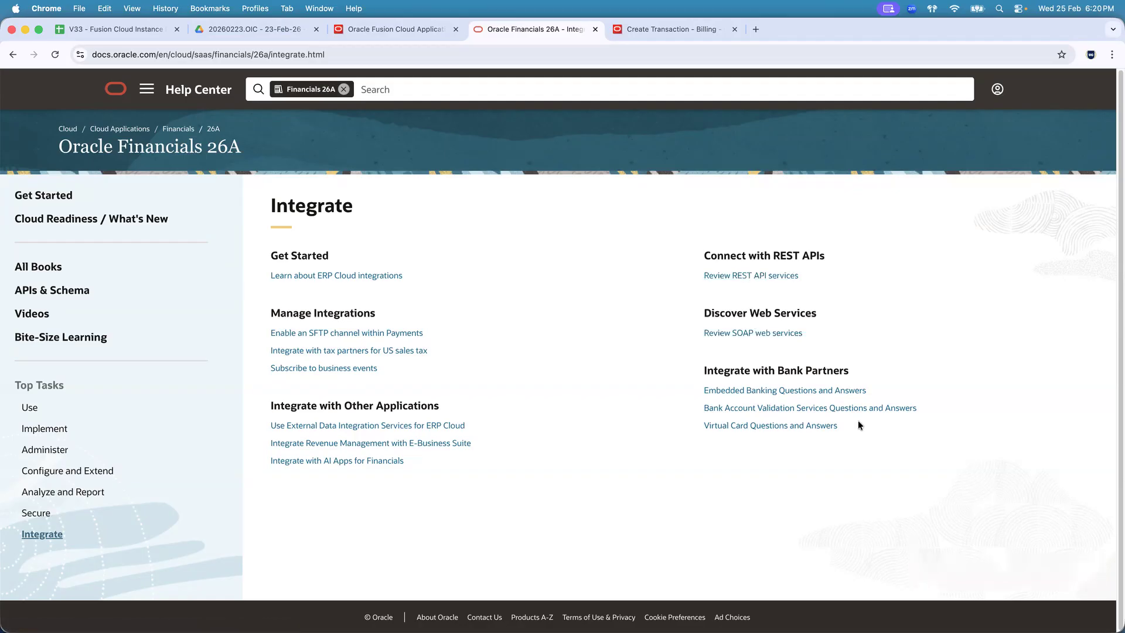
{"action": "left_click", "coordinate": [757, 333]}
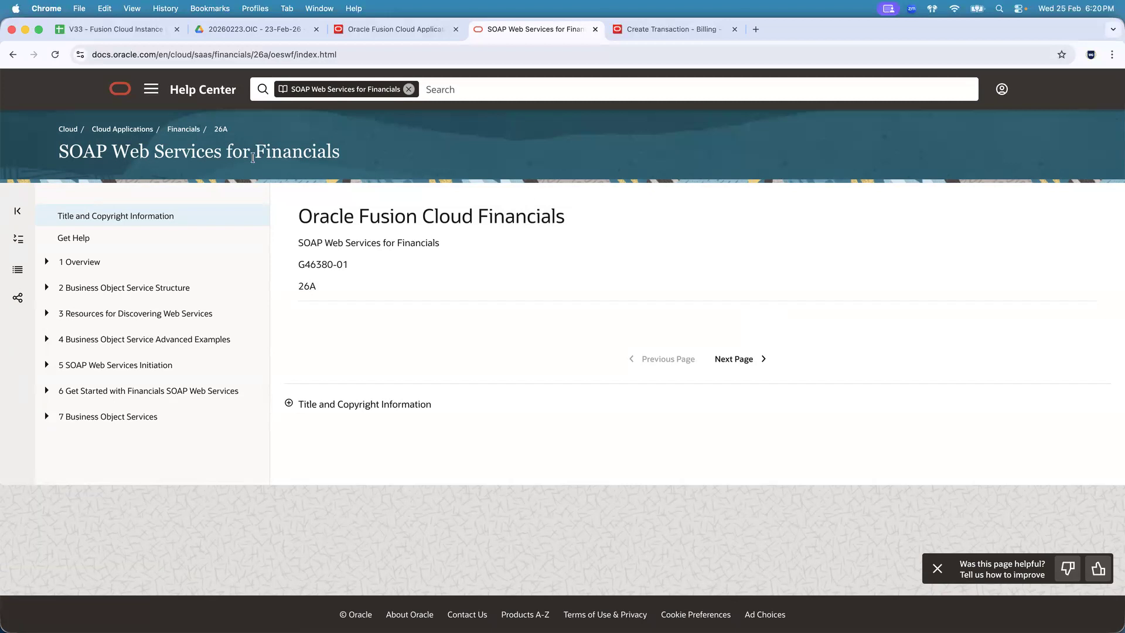
{"action": "double_click", "coordinate": [283, 152]}
{"action": "left_click", "coordinate": [46, 417]}
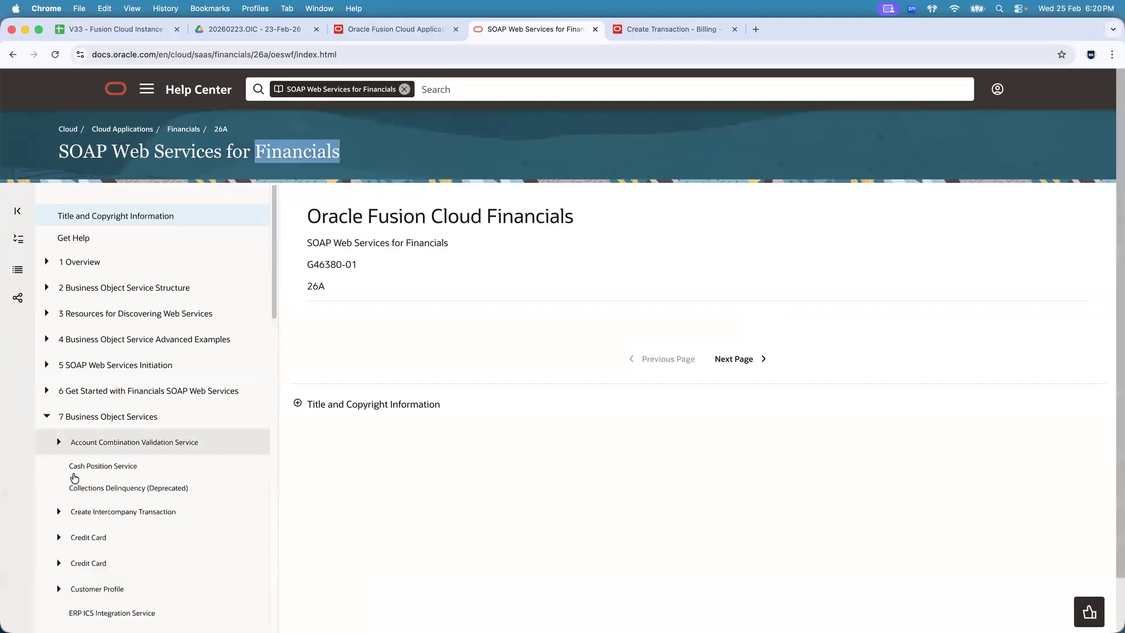
- Examine the business object services listed for Financials, including journals, Payables invoices and Receivables services
{"action": "left_click_drag", "start_coordinate": [270, 275], "coordinate": [272, 359]}
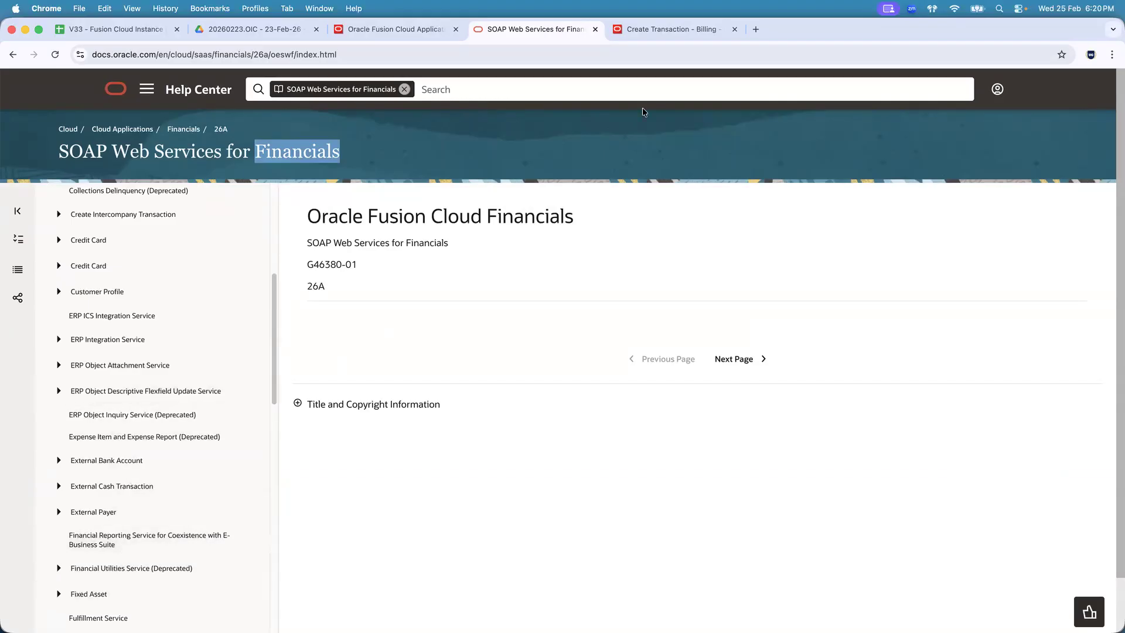
{"action": "scroll", "coordinate": [165, 481], "scroll_direction": "down", "scroll_amount": 6}
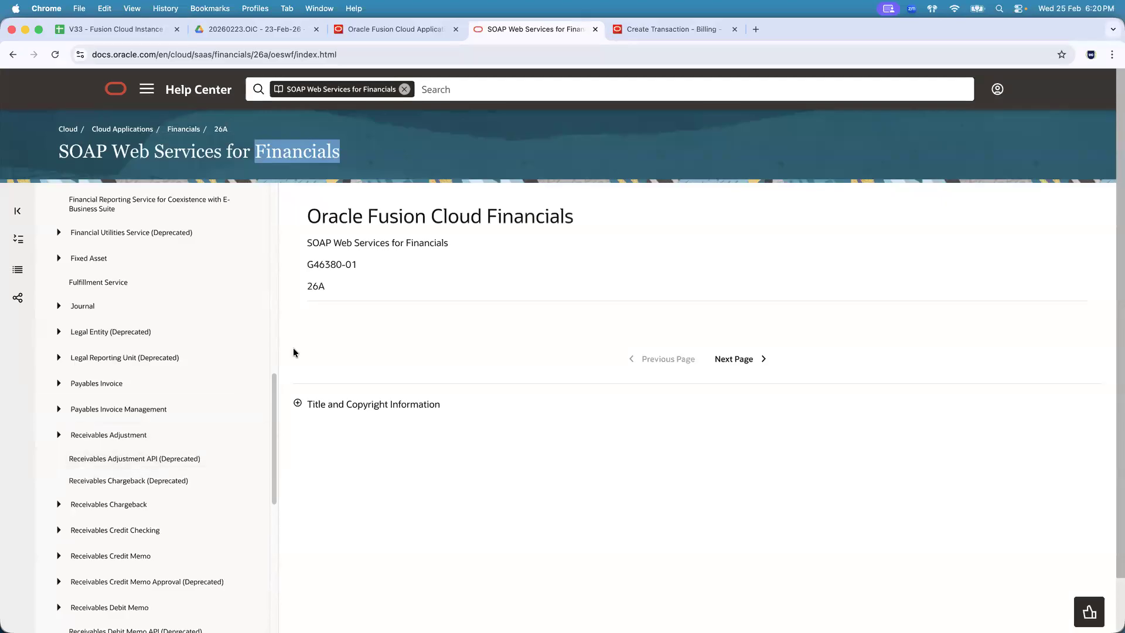
{"action": "left_click_drag", "start_coordinate": [272, 397], "coordinate": [287, 314]}
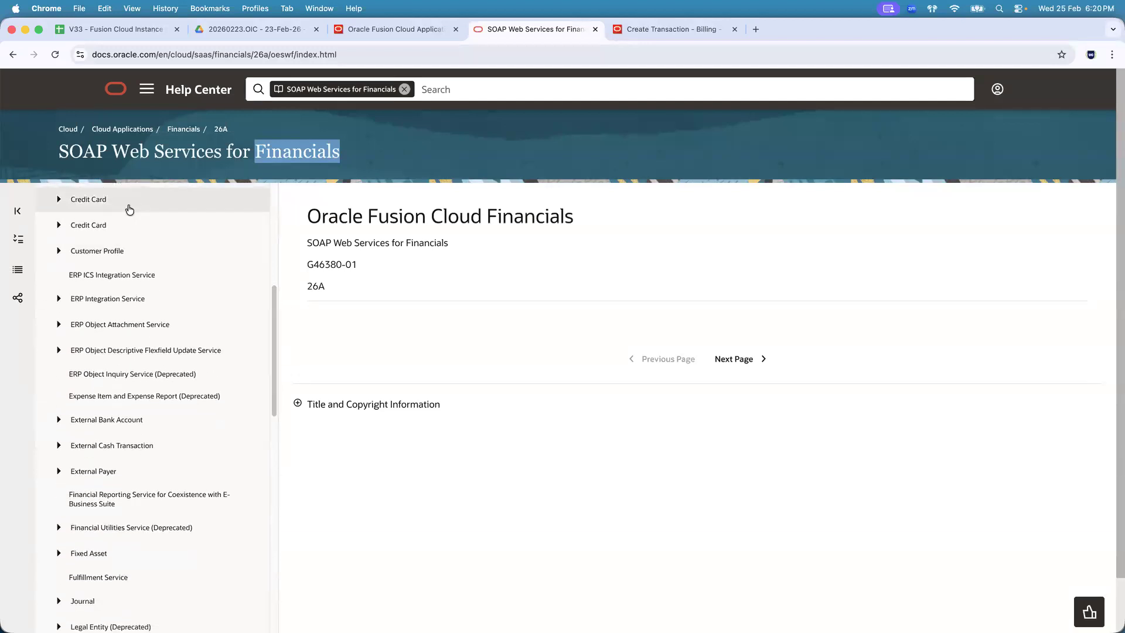
{"action": "left_click_drag", "start_coordinate": [273, 338], "coordinate": [271, 423]}
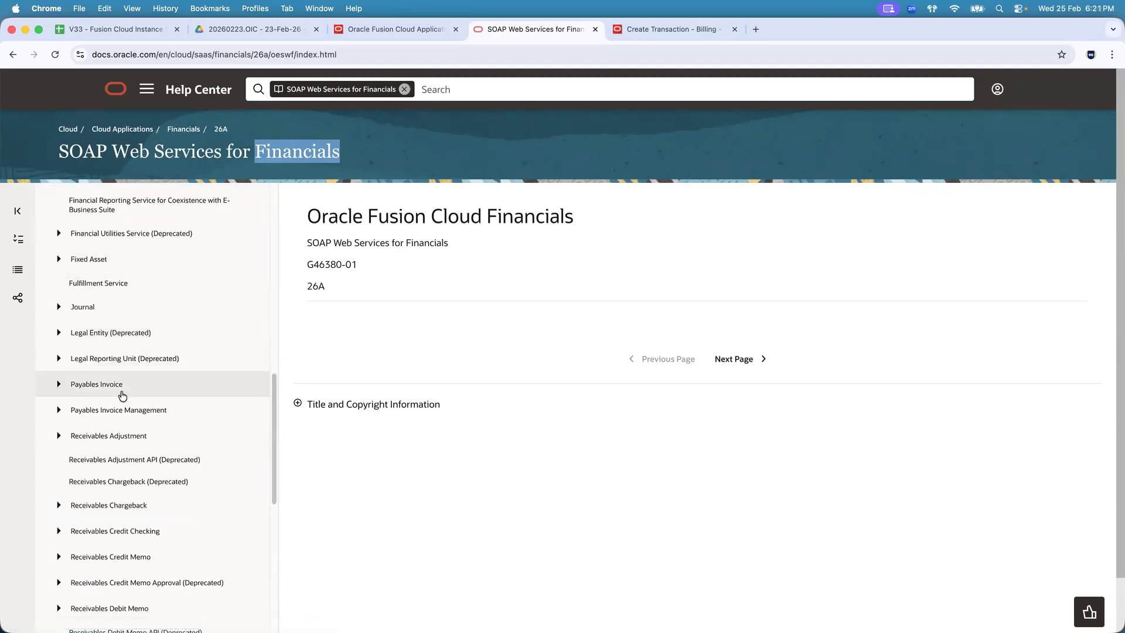
{"action": "left_click_drag", "start_coordinate": [271, 414], "coordinate": [269, 522]}
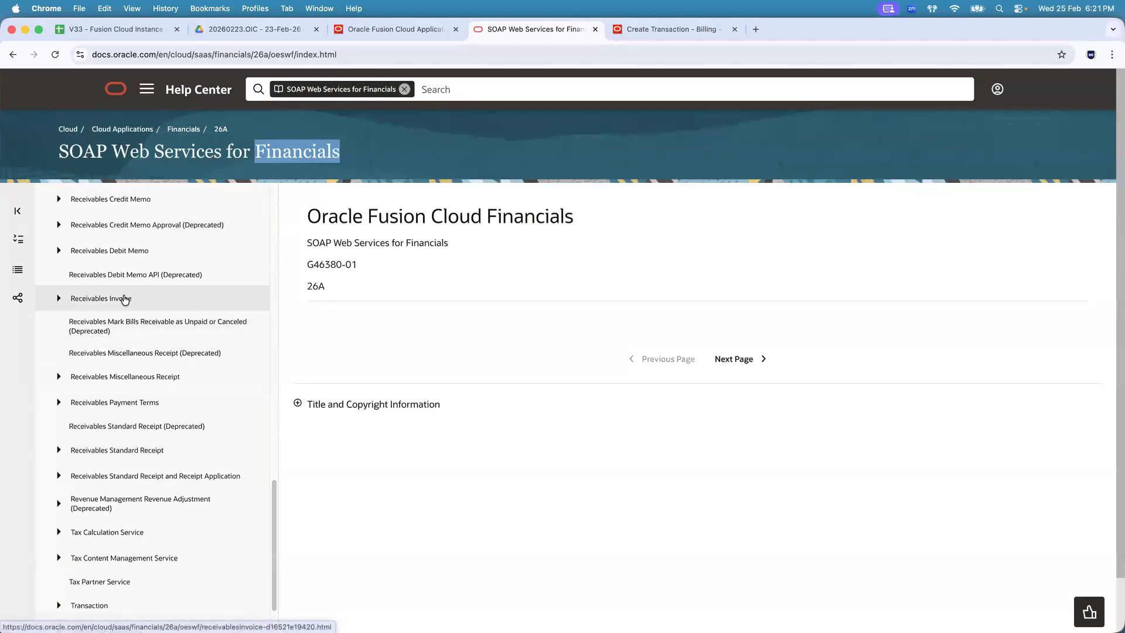
{"action": "left_click_drag", "start_coordinate": [274, 491], "coordinate": [281, 401]}
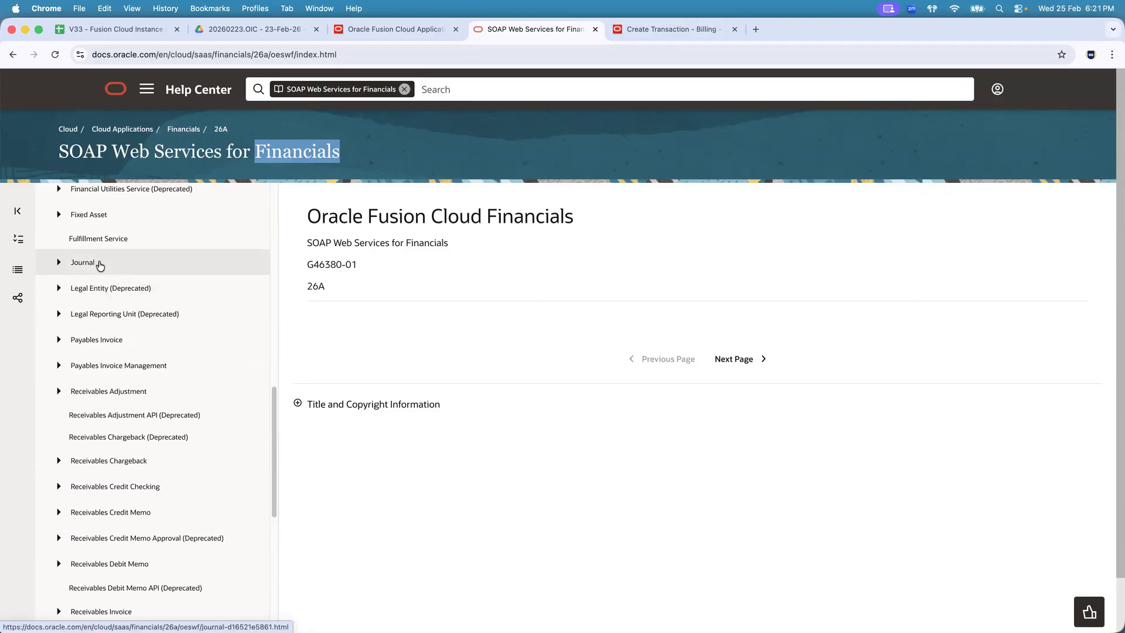
- Look up the Complex GL Journal Import SOAP Service presentation in Finder's 1.Integrations folder and return to the Journal service in Chrome
{"action": "left_click", "coordinate": [32, 623]}
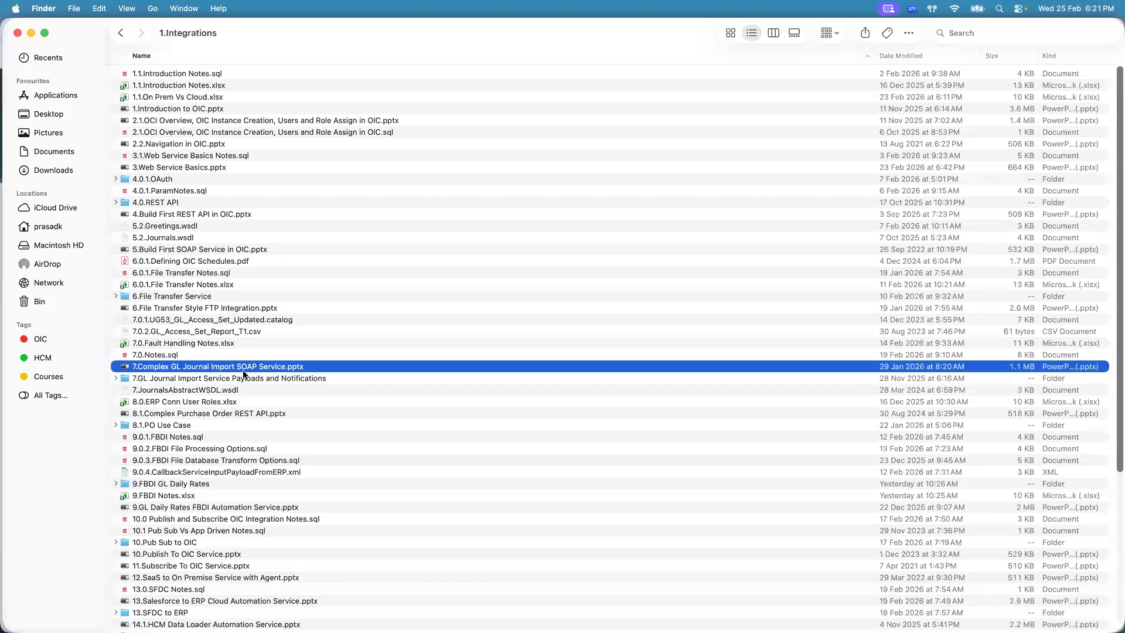
{"action": "key", "text": "super+Tab"}
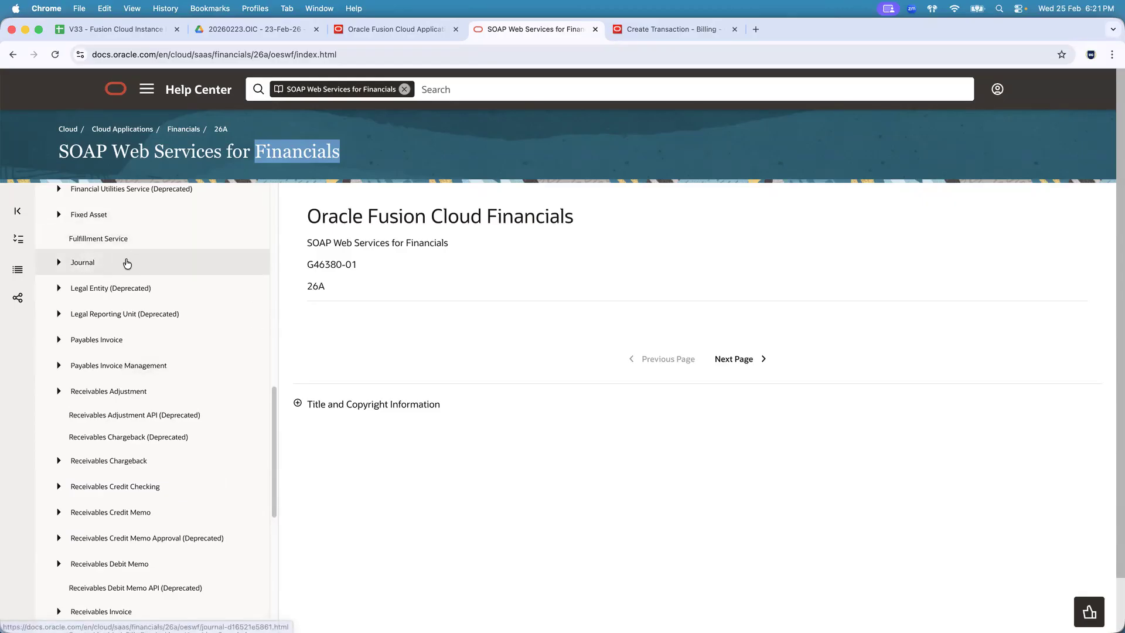
{"action": "key", "text": "super+Tab"}
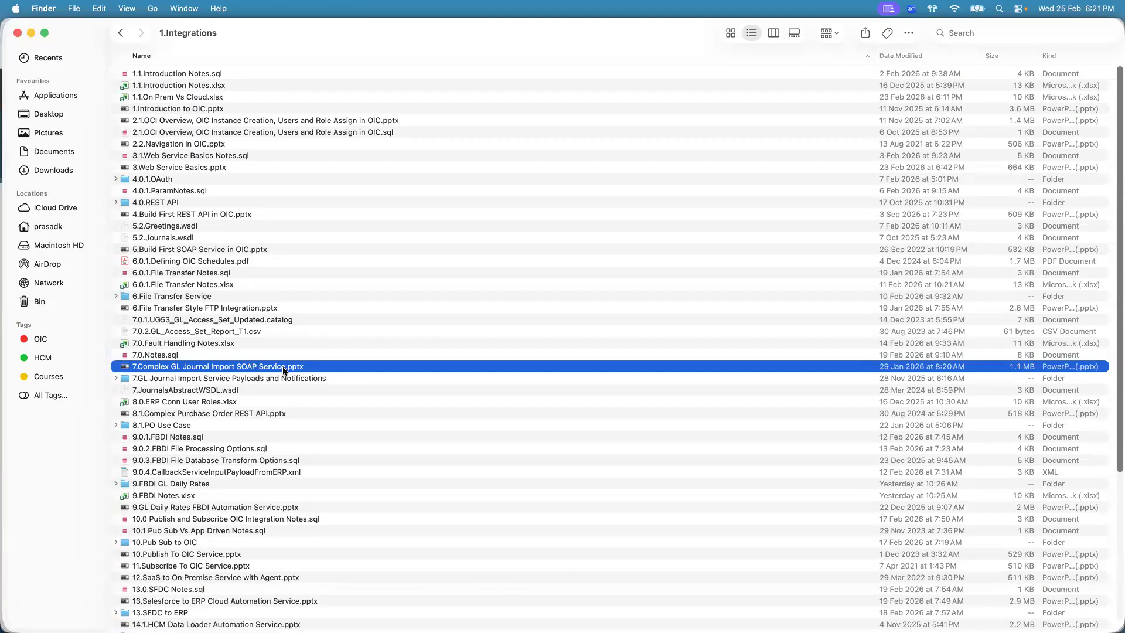
{"action": "key", "text": "super+Tab"}
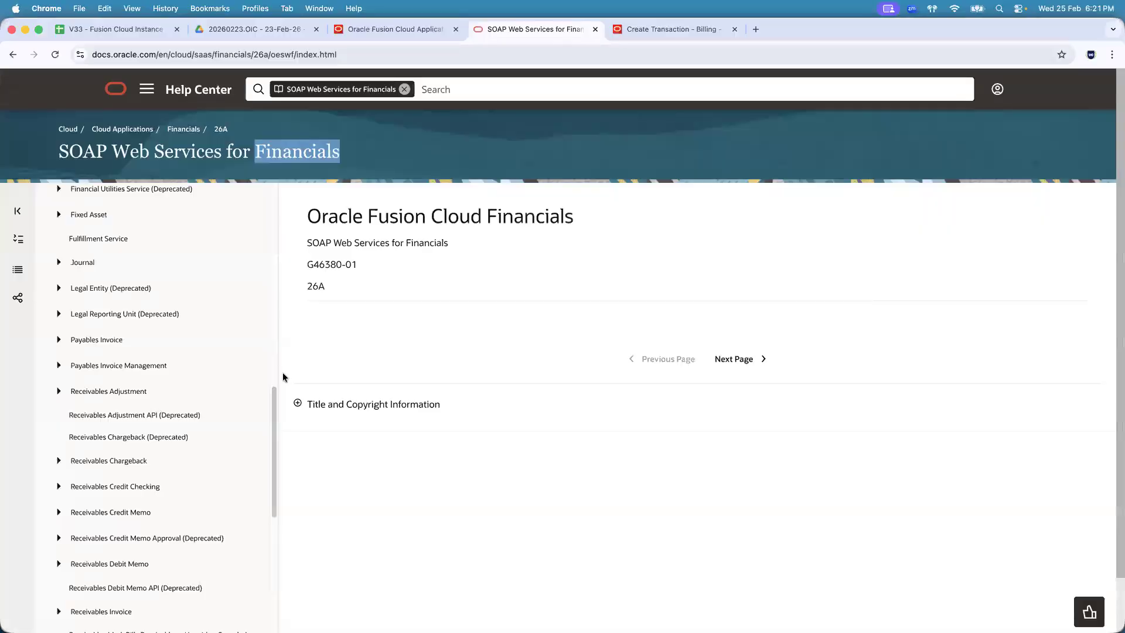
- Open the ERP Integration Service page from the Business Object Services chapter
{"action": "left_click_drag", "start_coordinate": [275, 403], "coordinate": [283, 279]}
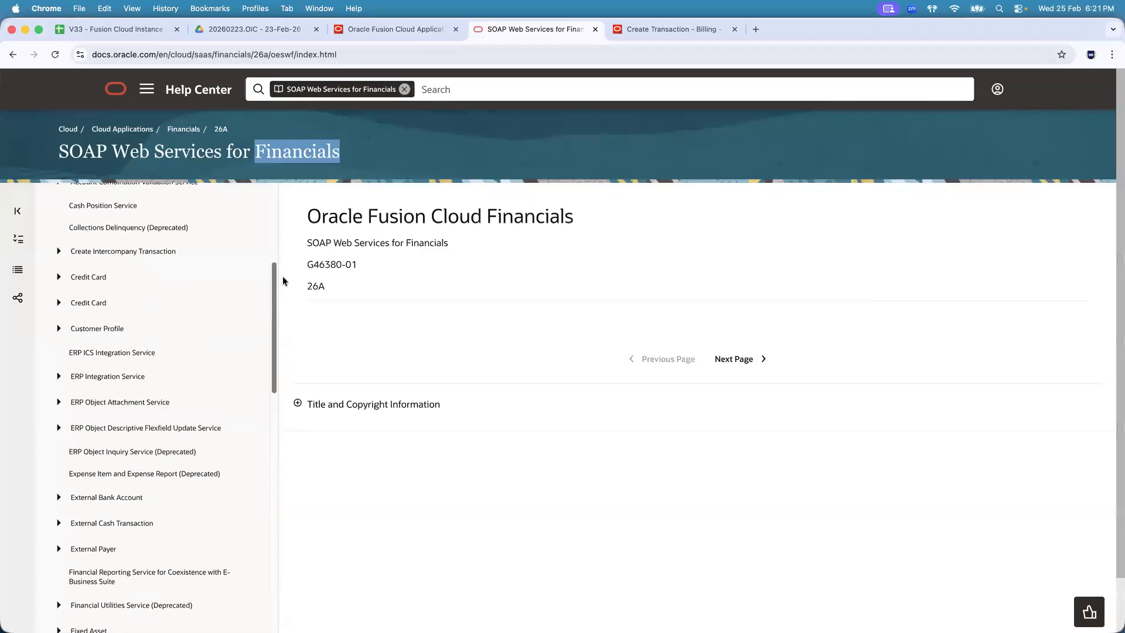
{"action": "left_click", "coordinate": [141, 378]}
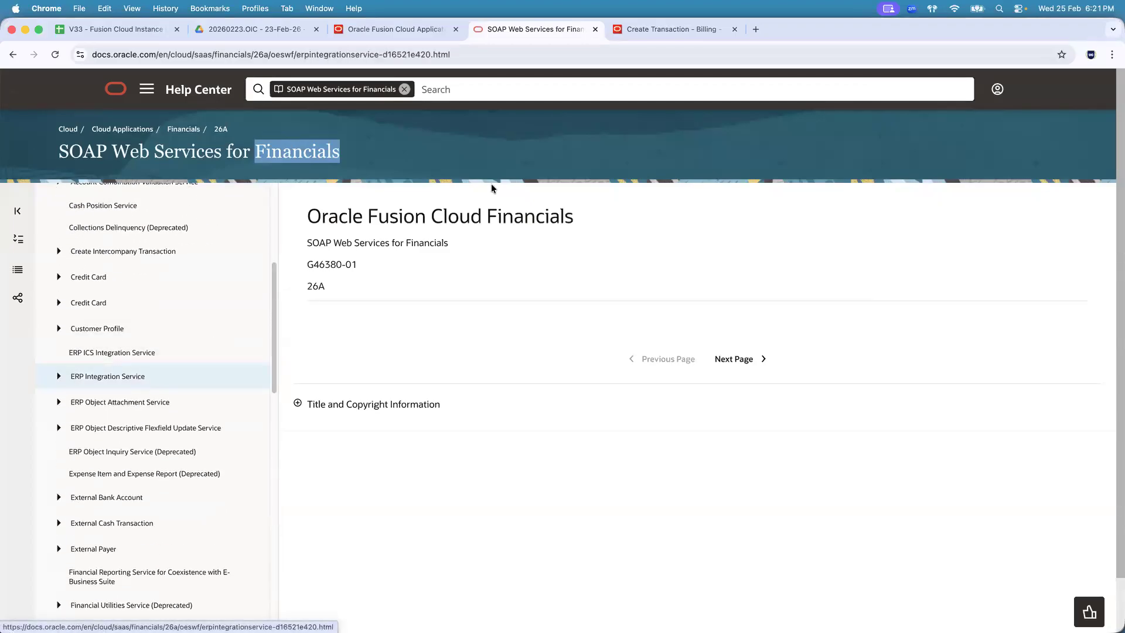
{"action": "left_click", "coordinate": [408, 156]}
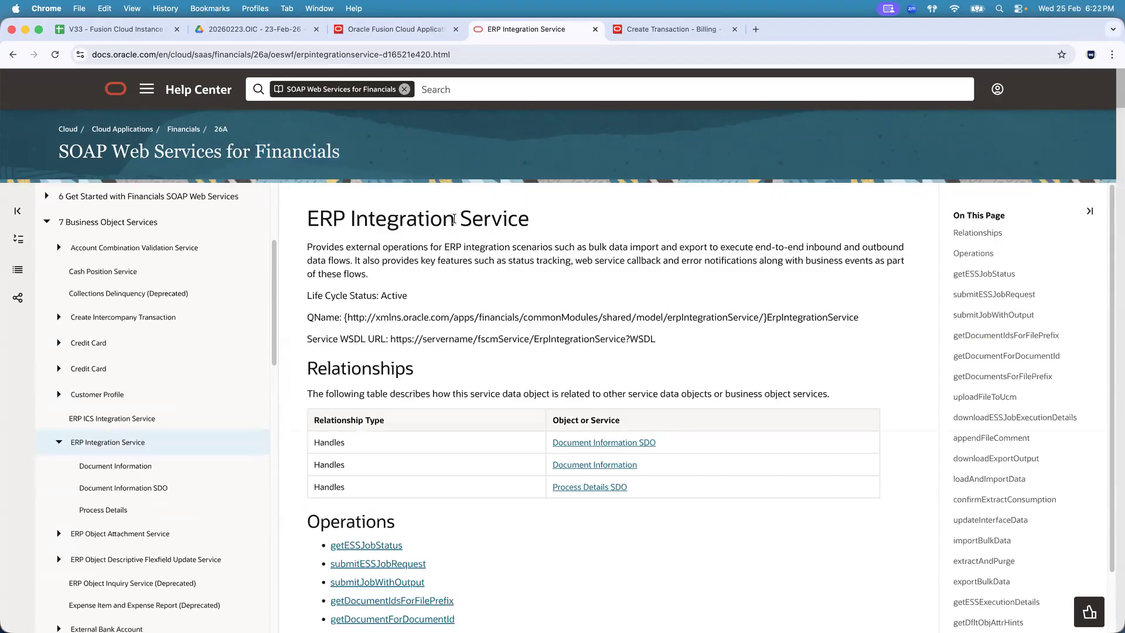
- Review the ERP Integration Service page's title, description and Service WSDL URL by highlighting each in turn
{"action": "left_click_drag", "start_coordinate": [309, 218], "coordinate": [526, 220]}
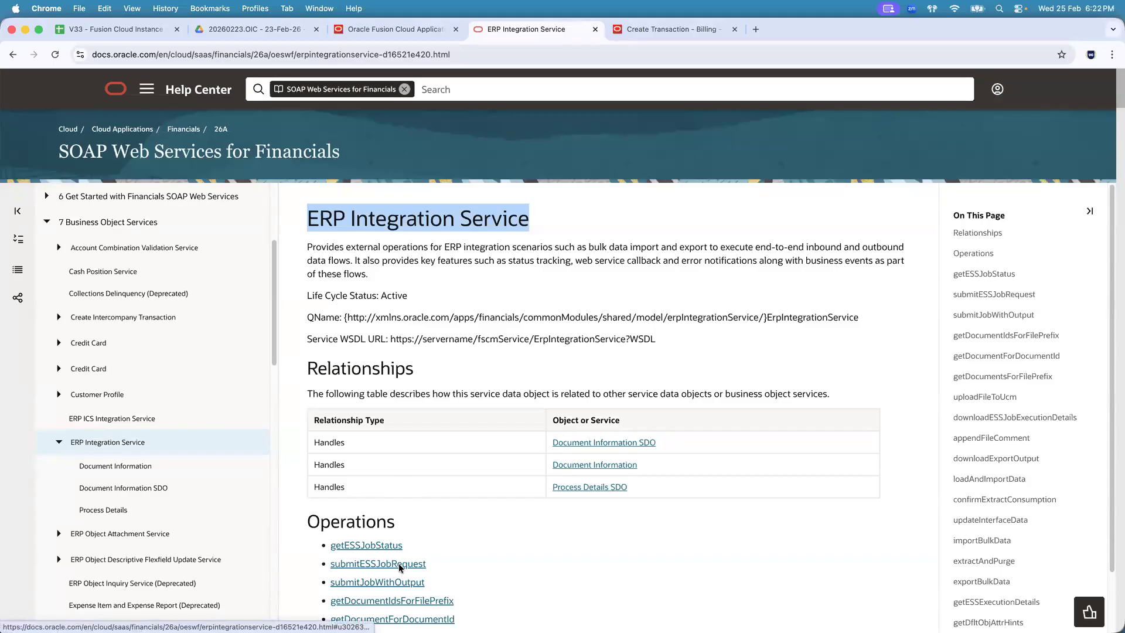
{"action": "left_click", "coordinate": [527, 223]}
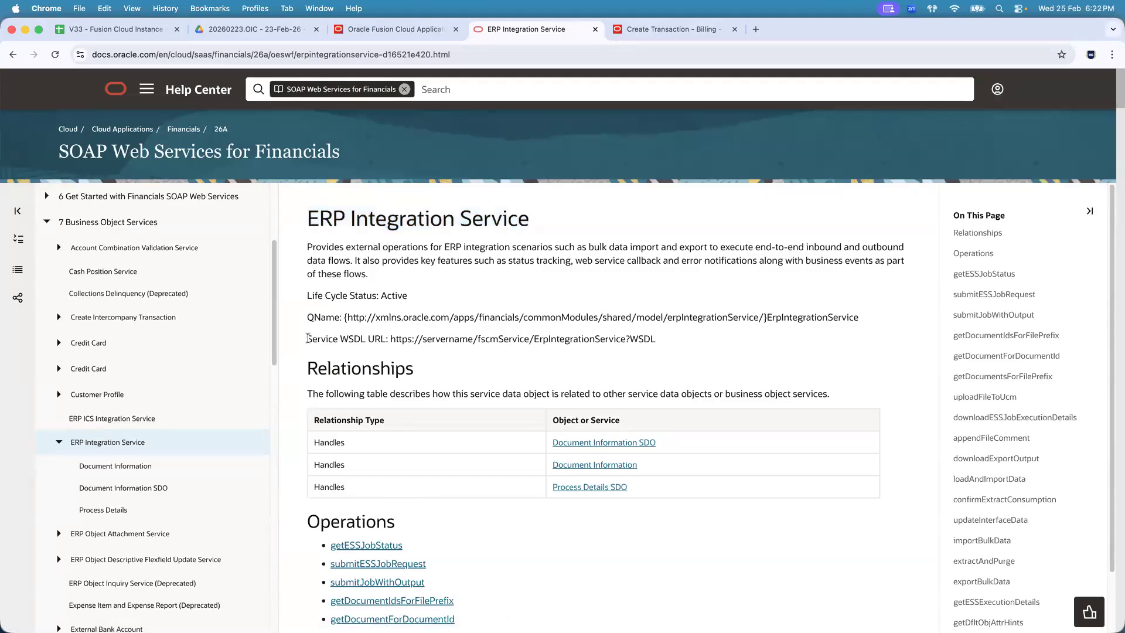
{"action": "left_click_drag", "start_coordinate": [307, 247], "coordinate": [383, 280]}
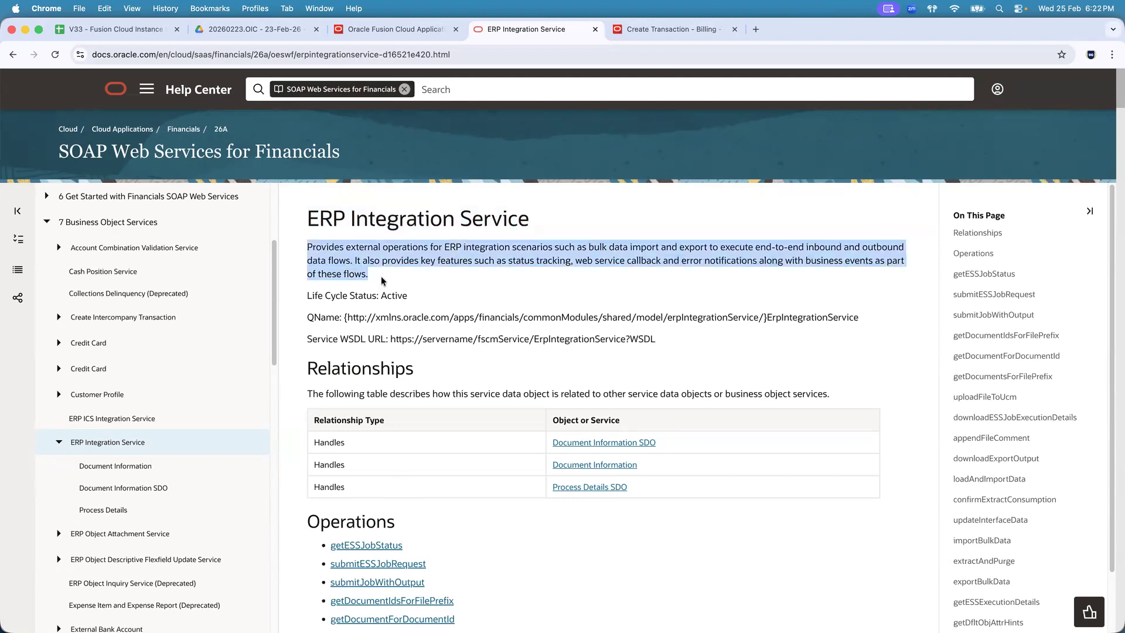
{"action": "left_click", "coordinate": [381, 280]}
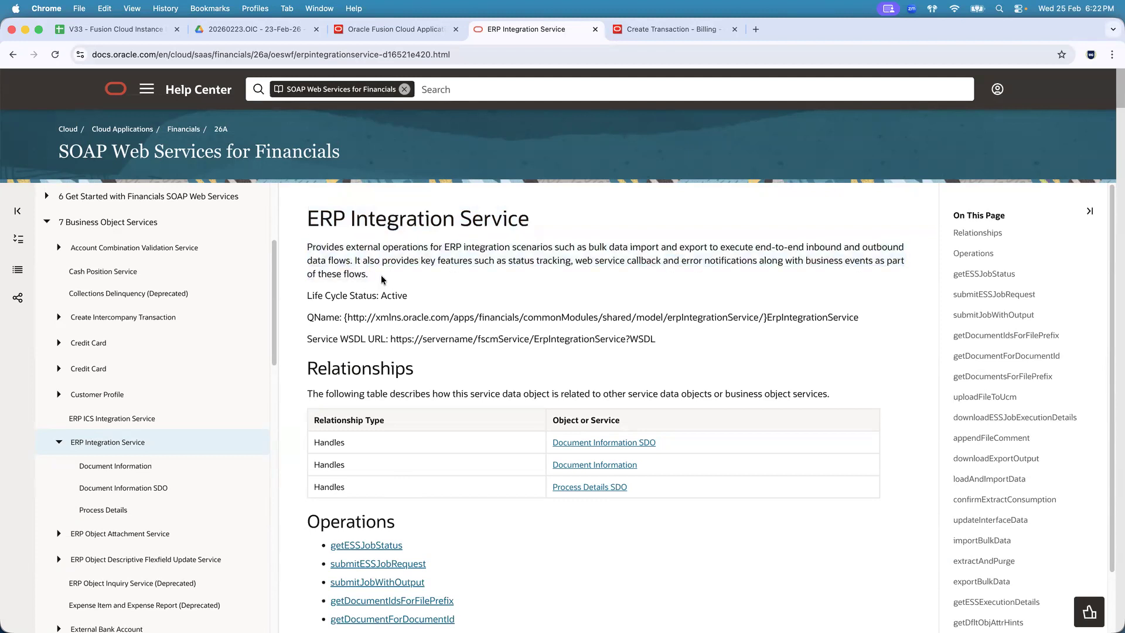
{"action": "left_click_drag", "start_coordinate": [306, 338], "coordinate": [663, 342]}
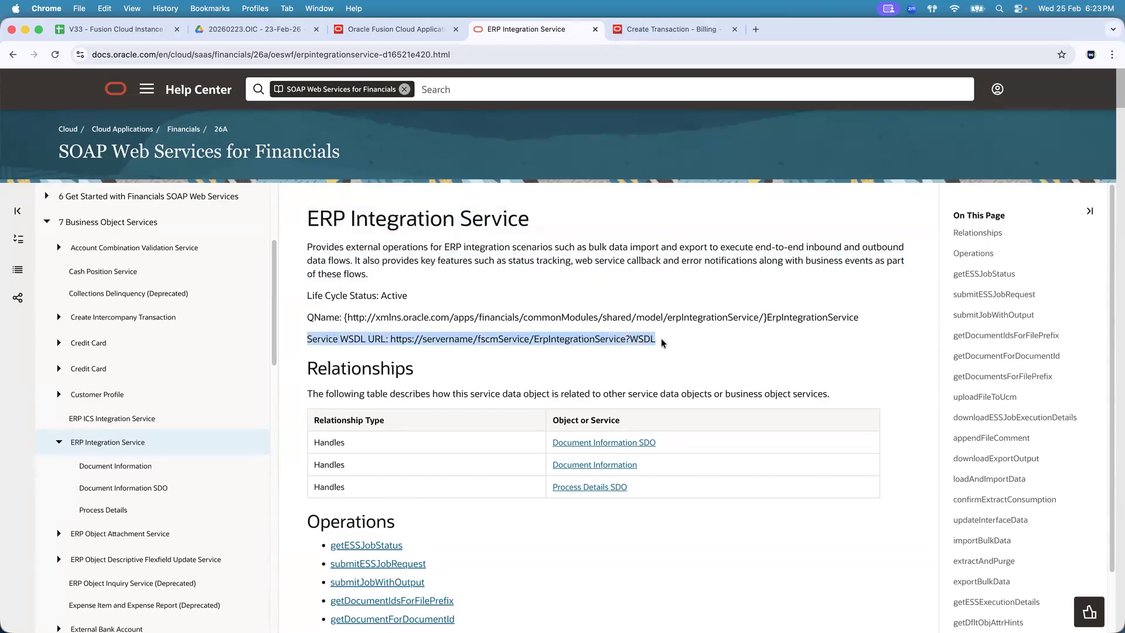
- Switch to Finder, open 3.1.Web Service Basics Notes.sql in the code editor, and close the 3.0.E2E Solution Notes.sql file
{"action": "key", "text": "super+Tab"}
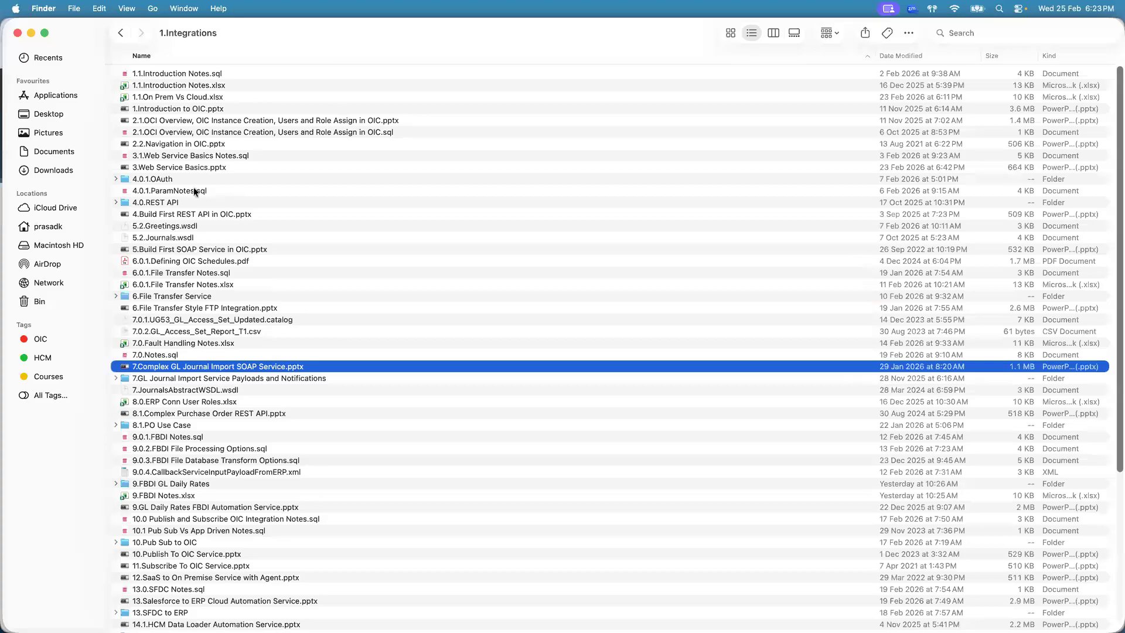
{"action": "double_click", "coordinate": [195, 156]}
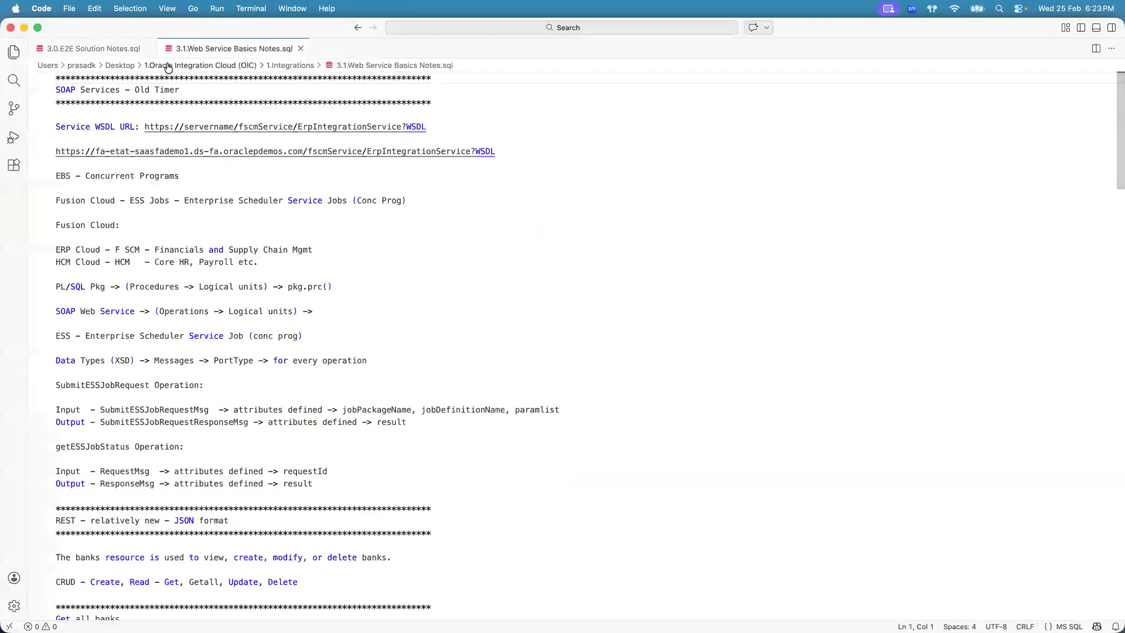
{"action": "left_click", "coordinate": [147, 48]}
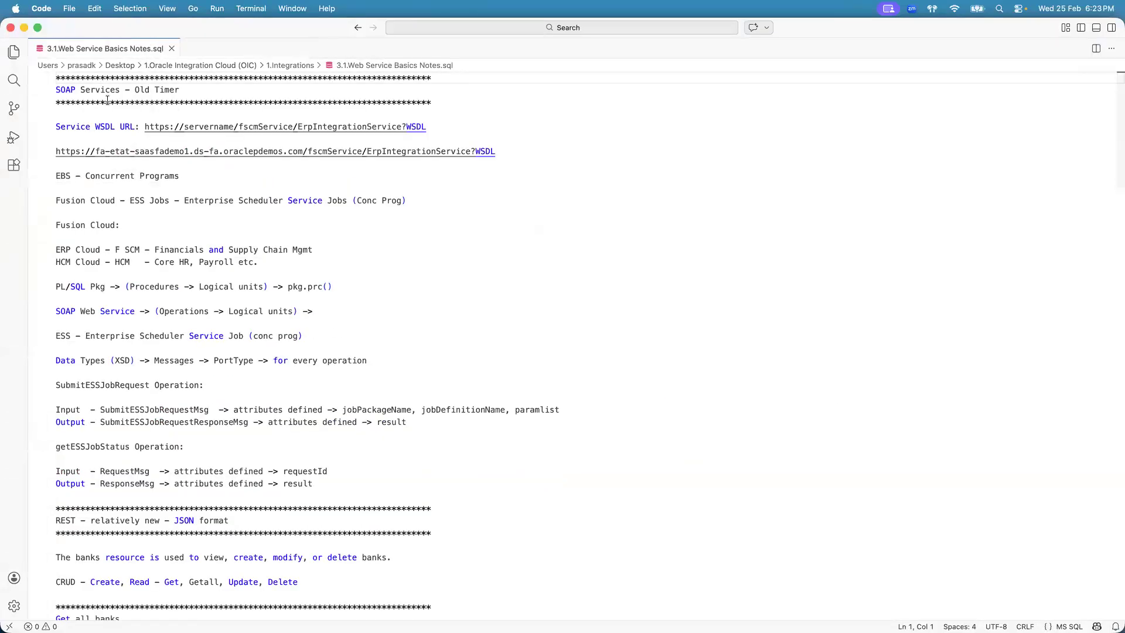
- Copy the Service WSDL URL line in the notes, paste it over itself and save the file
{"action": "double_click", "coordinate": [58, 126]}
{"action": "left_click", "coordinate": [451, 126], "text": "shift"}
{"action": "key", "text": "super+c"}
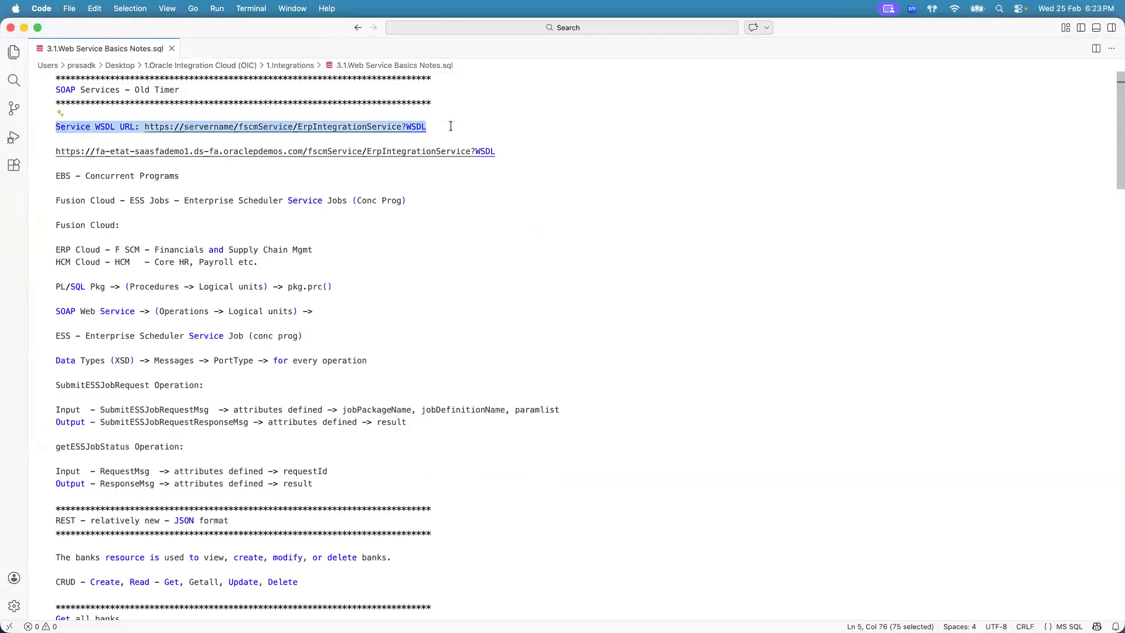
{"action": "key", "text": "super+v"}
{"action": "key", "text": "super+s"}
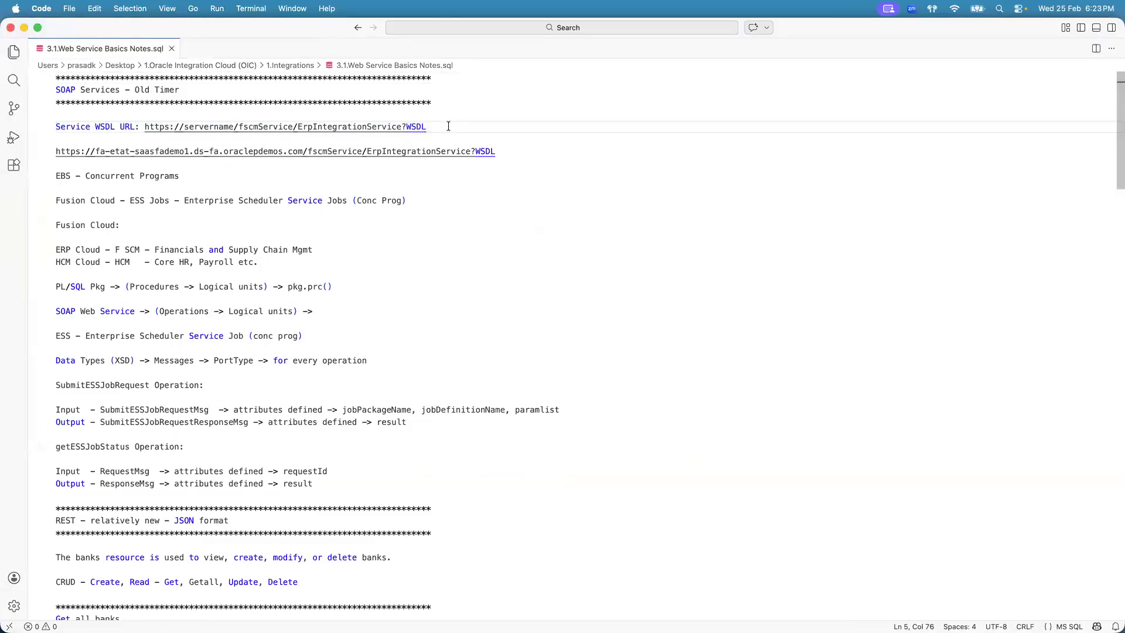
- Point out the WSDL suffix in the notes' URL, and return to Chrome to highlight the servername placeholder on the ERP Integration Service page
{"action": "double_click", "coordinate": [407, 126]}
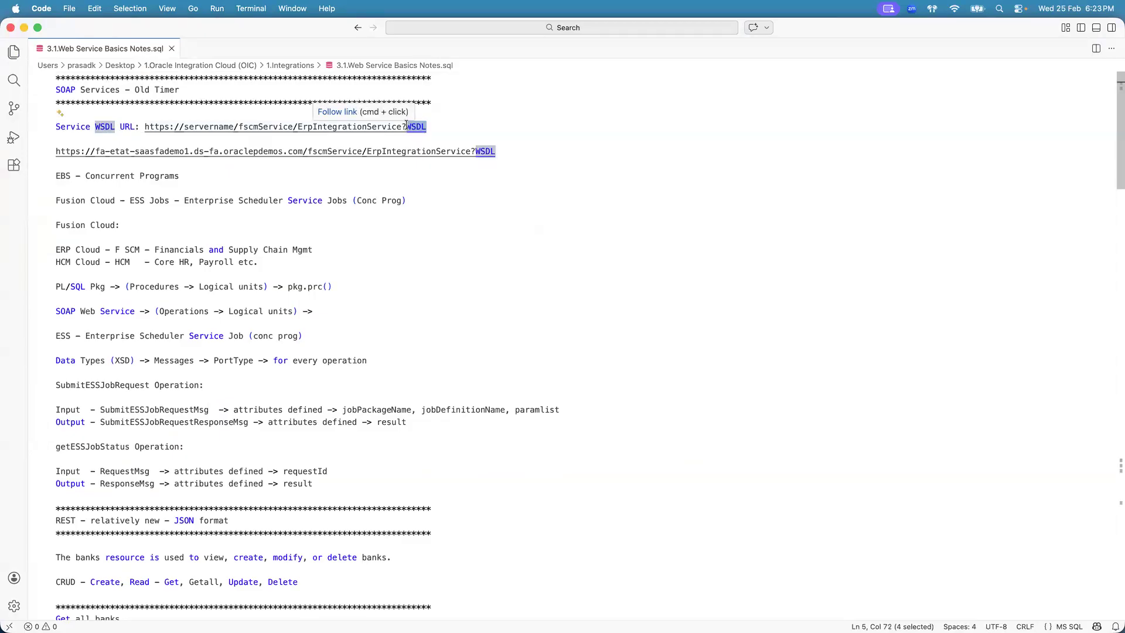
{"action": "left_click", "coordinate": [219, 125]}
{"action": "key", "text": "super+Tab"}
{"action": "key", "text": "super+Tab"}
{"action": "key", "text": "super+Tab"}
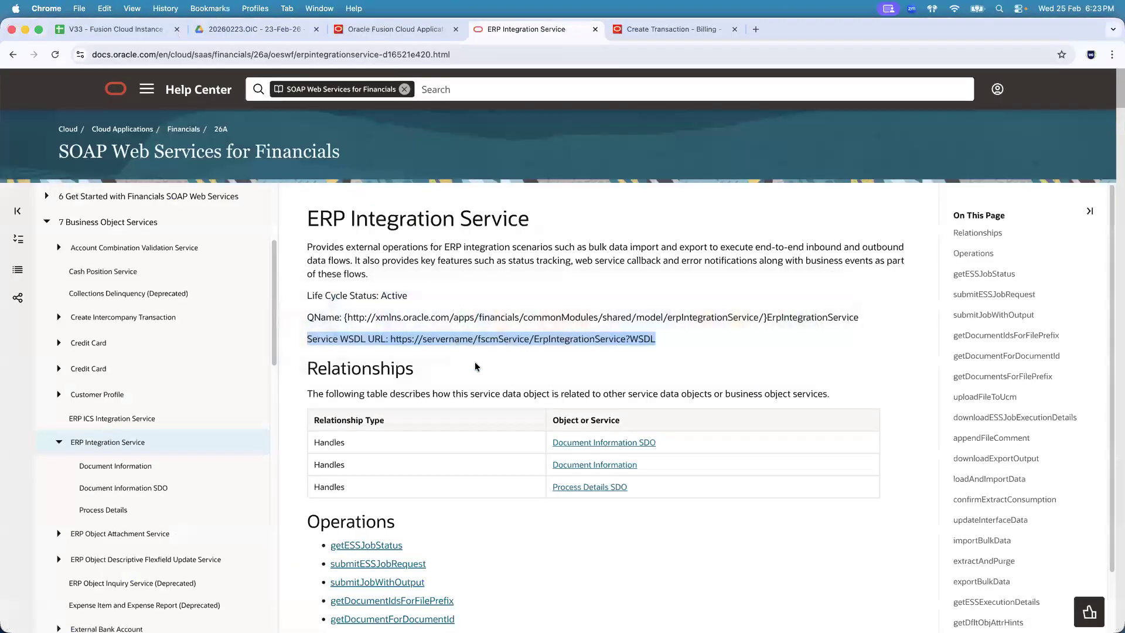
{"action": "double_click", "coordinate": [451, 338]}
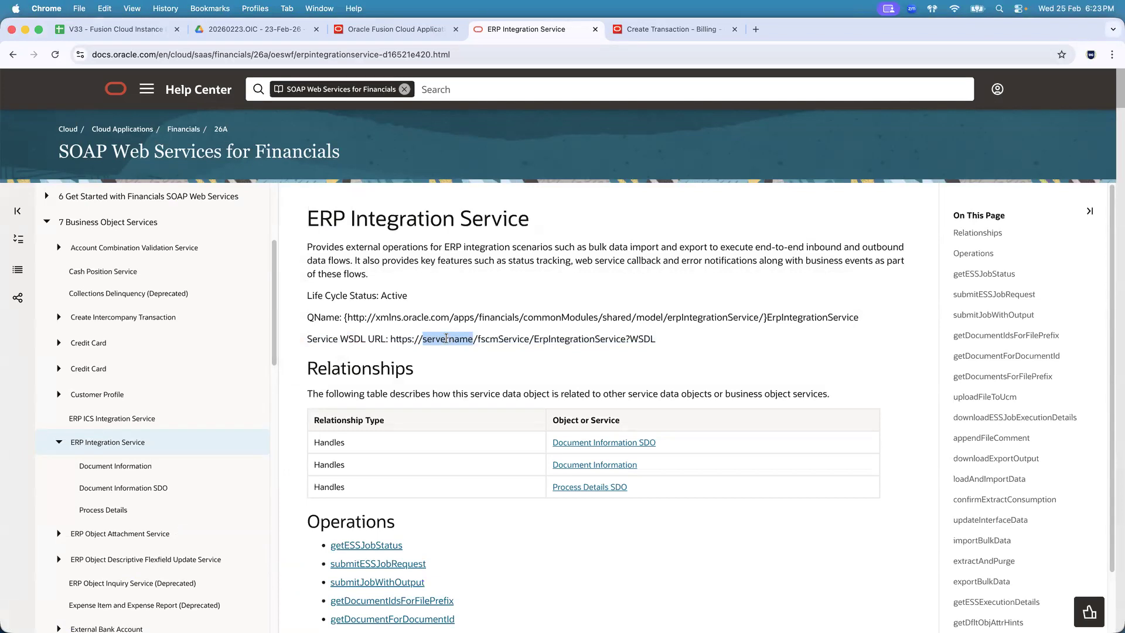
- Move the Fusion home page tab after the documentation tab and copy the host name fa-exgs-saasfademo1.ds-fa.oraclepdemos.com from its address
{"action": "left_click_drag", "start_coordinate": [430, 30], "coordinate": [546, 26]}
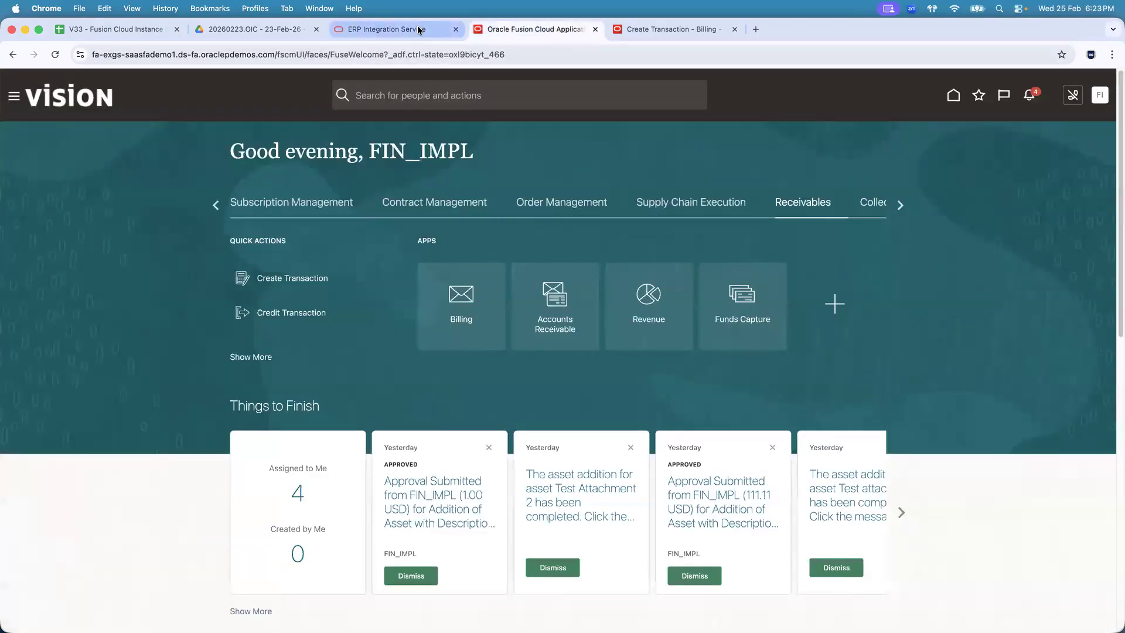
{"action": "left_click", "coordinate": [229, 56]}
{"action": "left_click", "coordinate": [229, 55]}
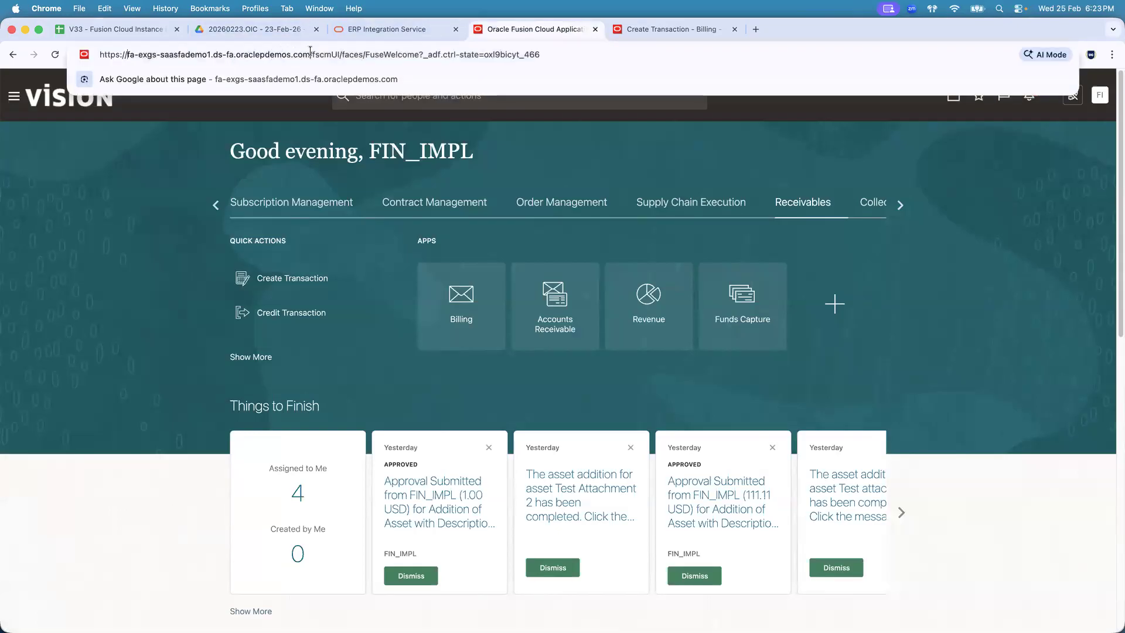
{"action": "left_click_drag", "start_coordinate": [309, 52], "coordinate": [128, 53]}
{"action": "key", "text": "super+c"}
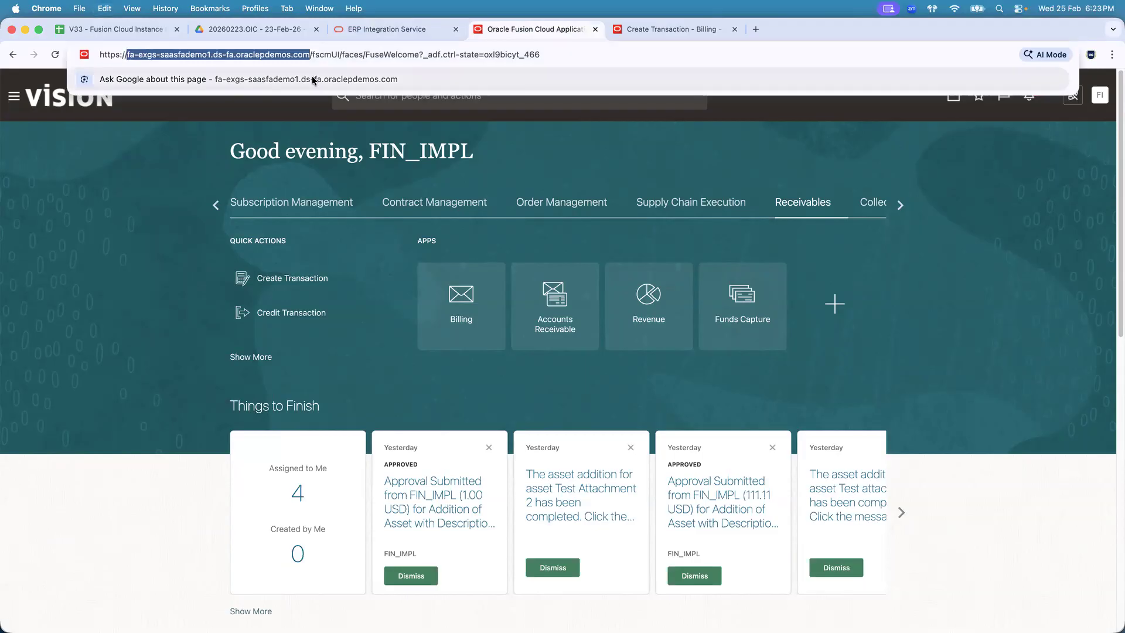
{"action": "key", "text": "super+Tab"}
{"action": "double_click", "coordinate": [210, 126]}
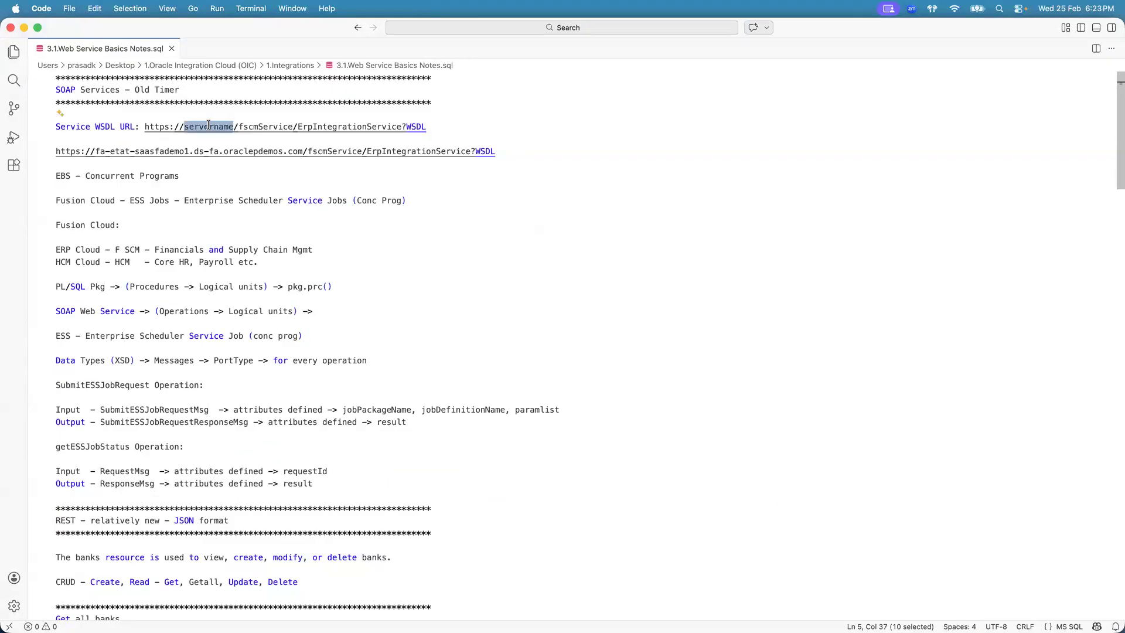
{"action": "left_click_drag", "start_coordinate": [144, 127], "coordinate": [440, 127]}
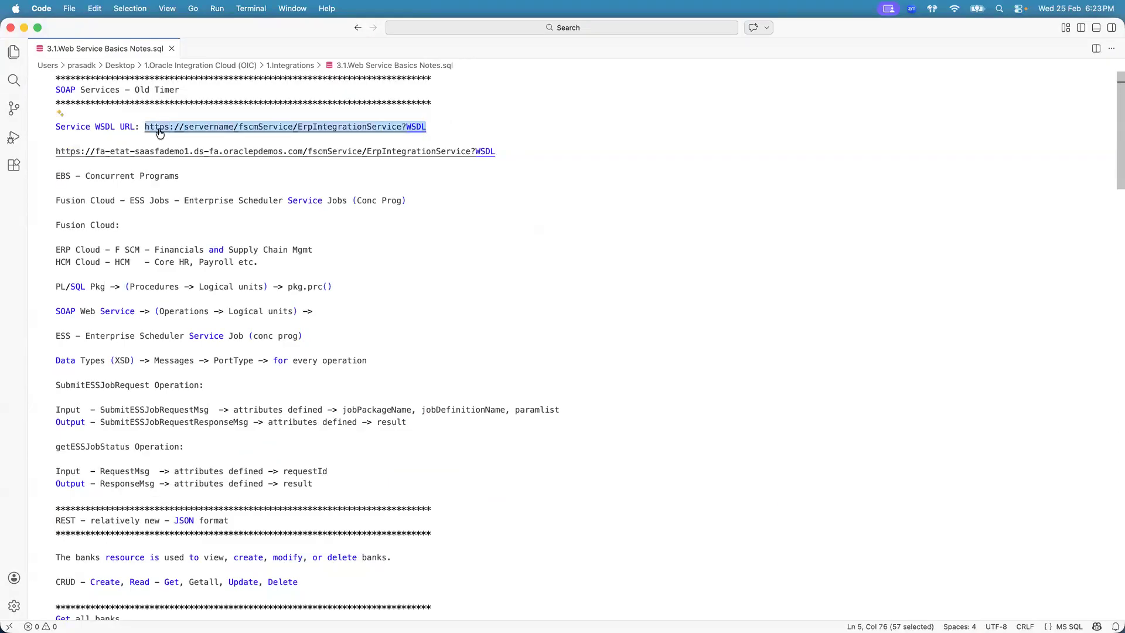
{"action": "left_click", "coordinate": [56, 151]}
{"action": "left_click", "coordinate": [515, 151], "text": "shift"}
{"action": "key", "text": "super+v"}
- Copy the host name from the Fusion home page address in Chrome, replace servername with it in the notes' second URL, and save
{"action": "key", "text": "super+Tab"}
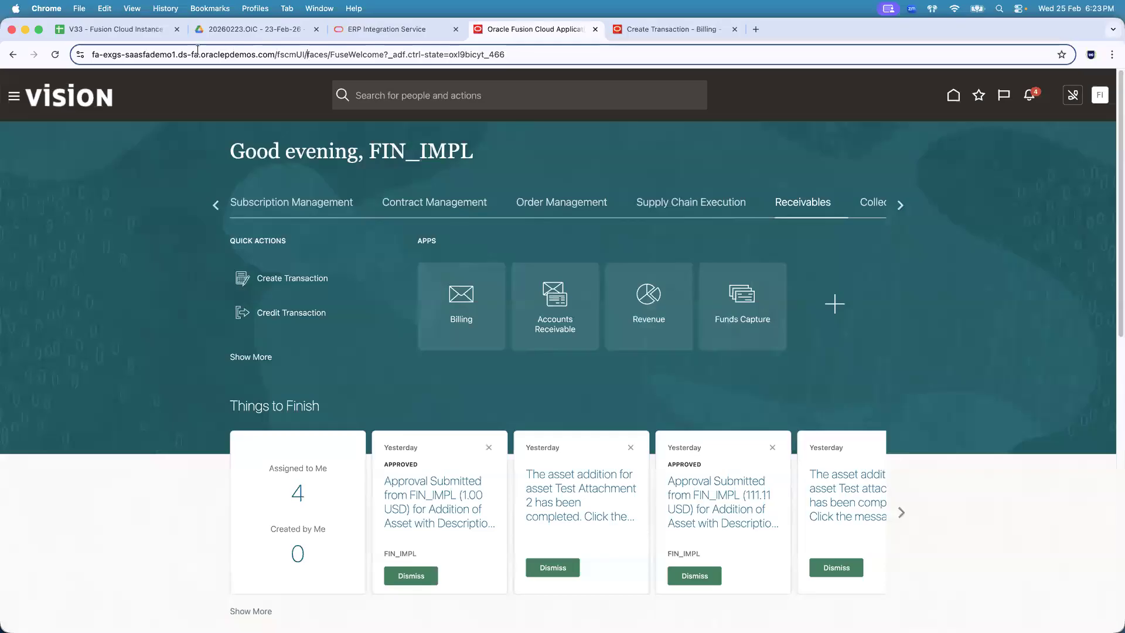
{"action": "left_click", "coordinate": [92, 54]}
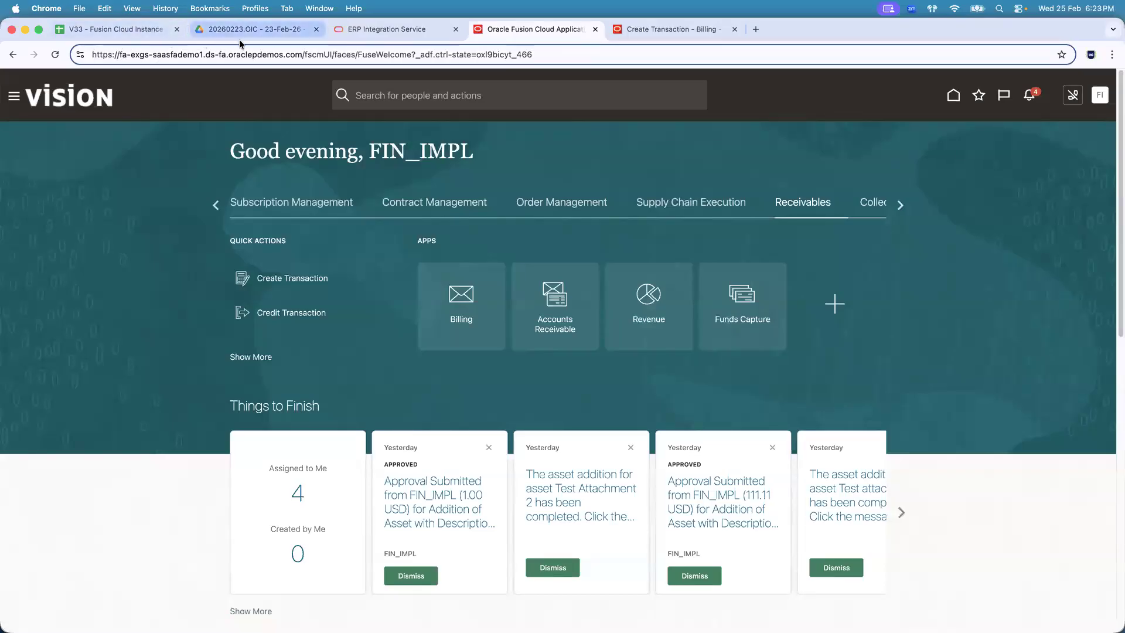
{"action": "left_click_drag", "start_coordinate": [119, 54], "coordinate": [302, 54]}
{"action": "key", "text": "super+c"}
{"action": "key", "text": "super+Tab"}
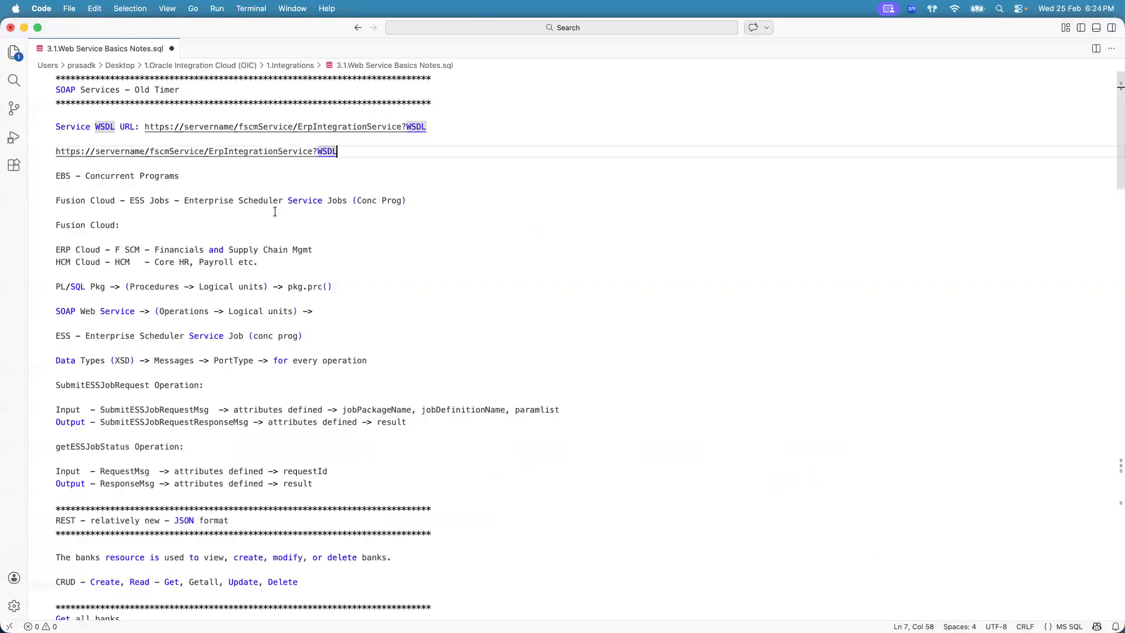
{"action": "double_click", "coordinate": [112, 151]}
{"action": "key", "text": "super+v"}
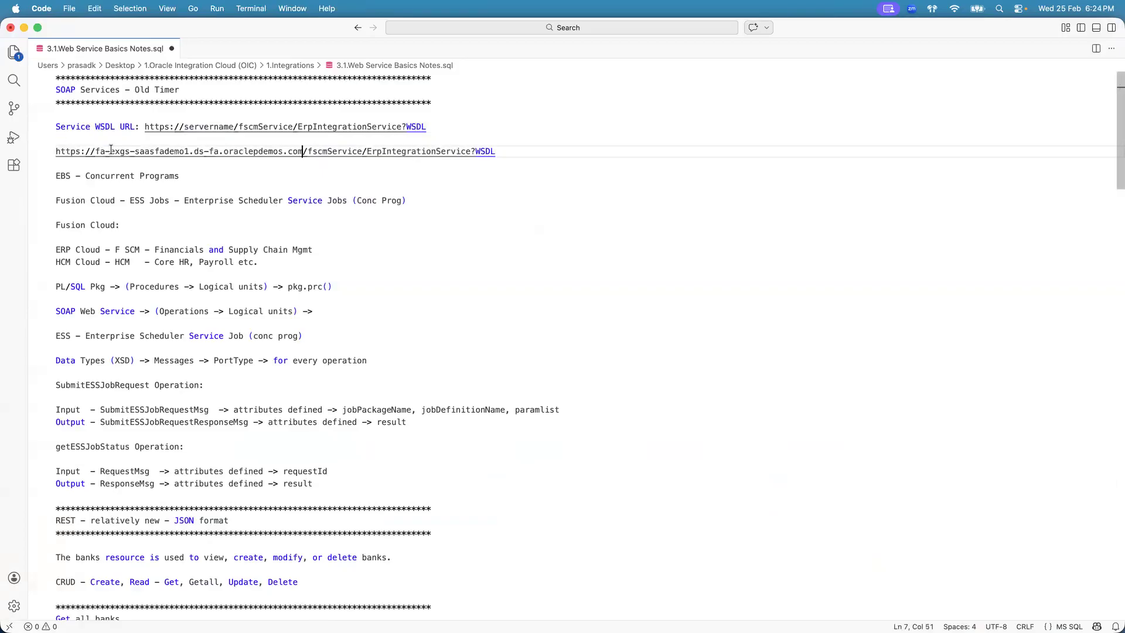
{"action": "key", "text": "super+s"}
- Point out fscm in the instance URL and the Fusion Cloud notes, and view the Fusion home page in Chrome
{"action": "left_click_drag", "start_coordinate": [309, 151], "coordinate": [327, 150]}
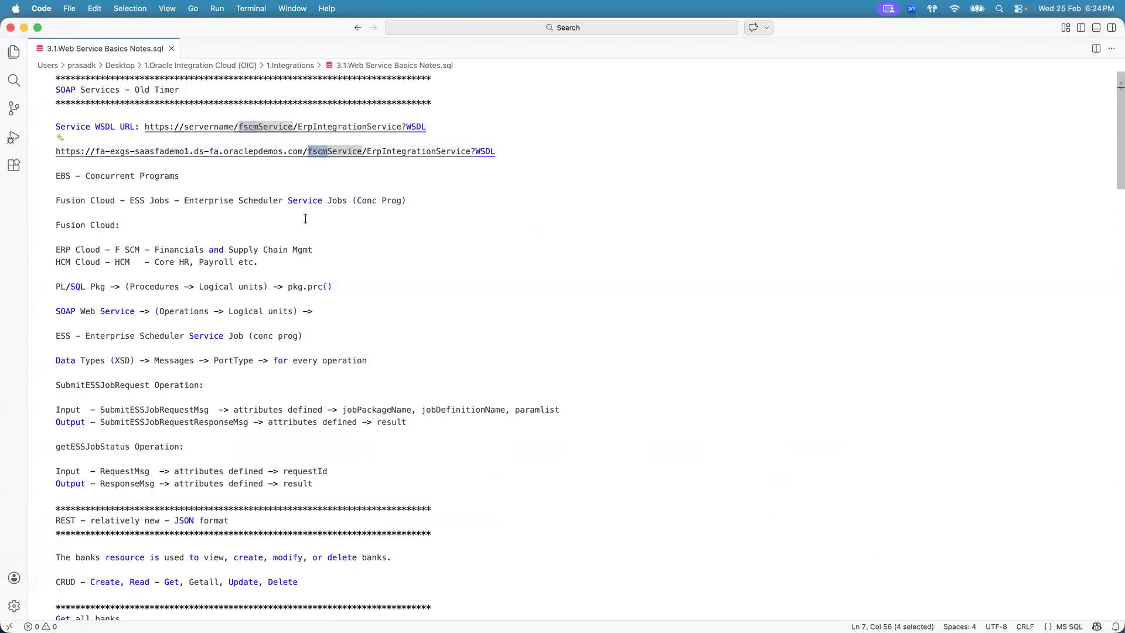
{"action": "left_click", "coordinate": [128, 250]}
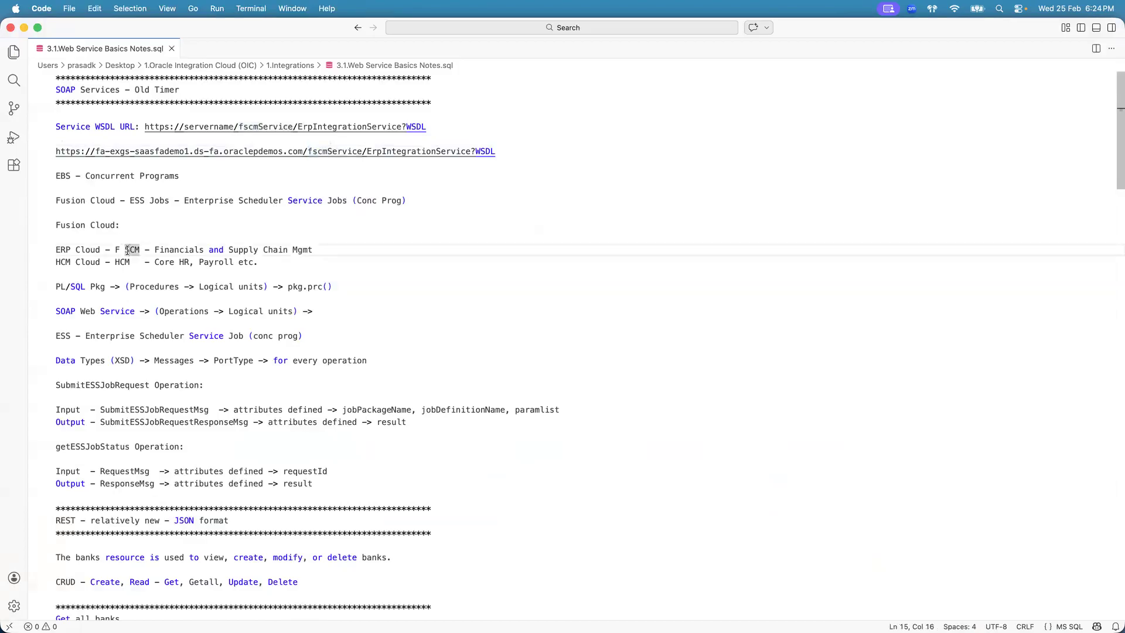
{"action": "left_click", "coordinate": [121, 228]}
{"action": "key", "text": "super+Tab"}
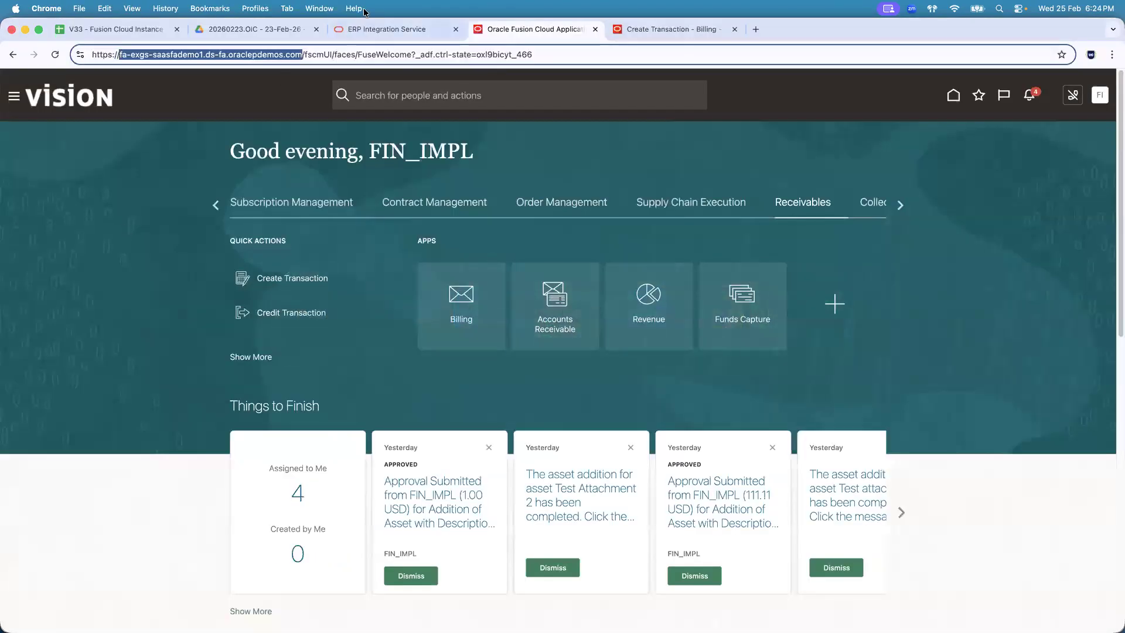
{"action": "left_click", "coordinate": [564, 30]}
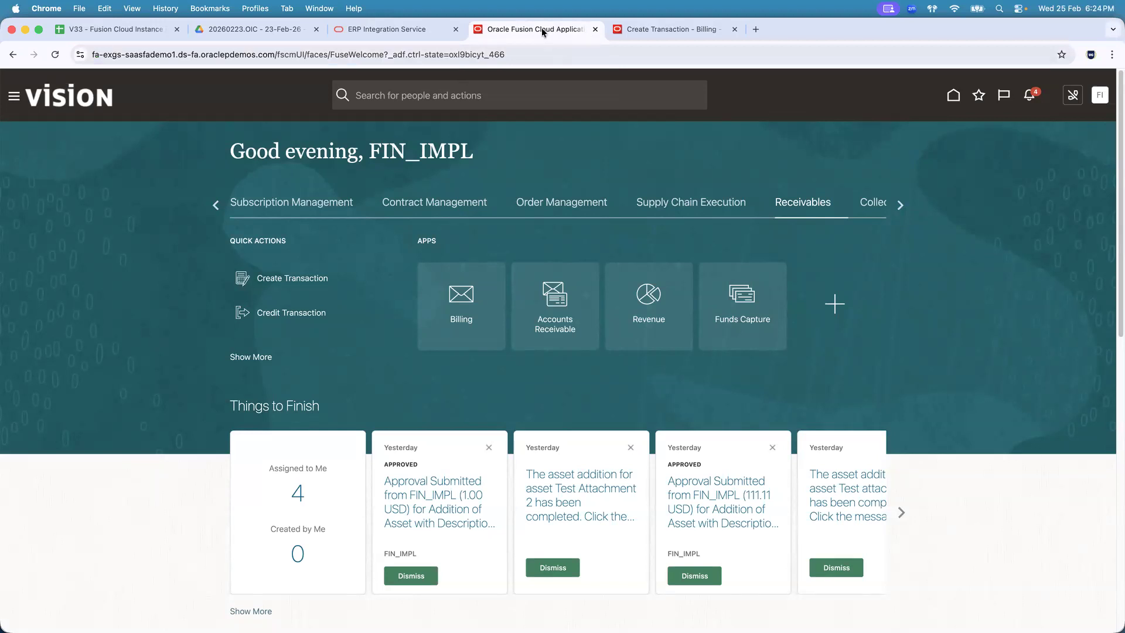
- Return to the code editor and compare the ERP Cloud and HCM Cloud lines in the notes
{"action": "key", "text": "super+Tab"}
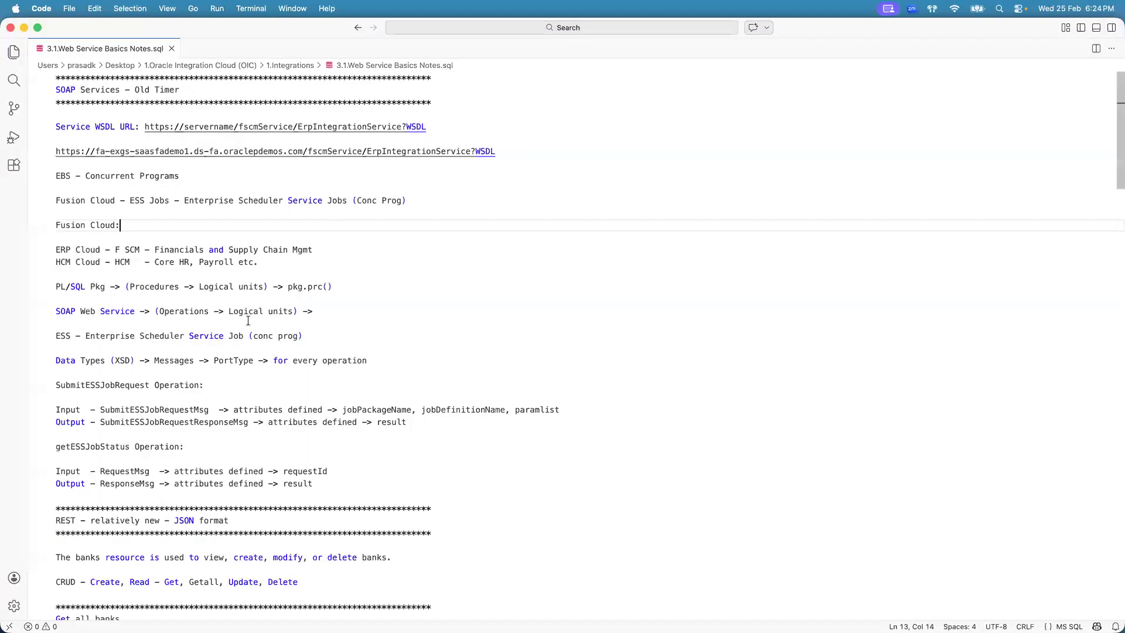
{"action": "left_click", "coordinate": [103, 249]}
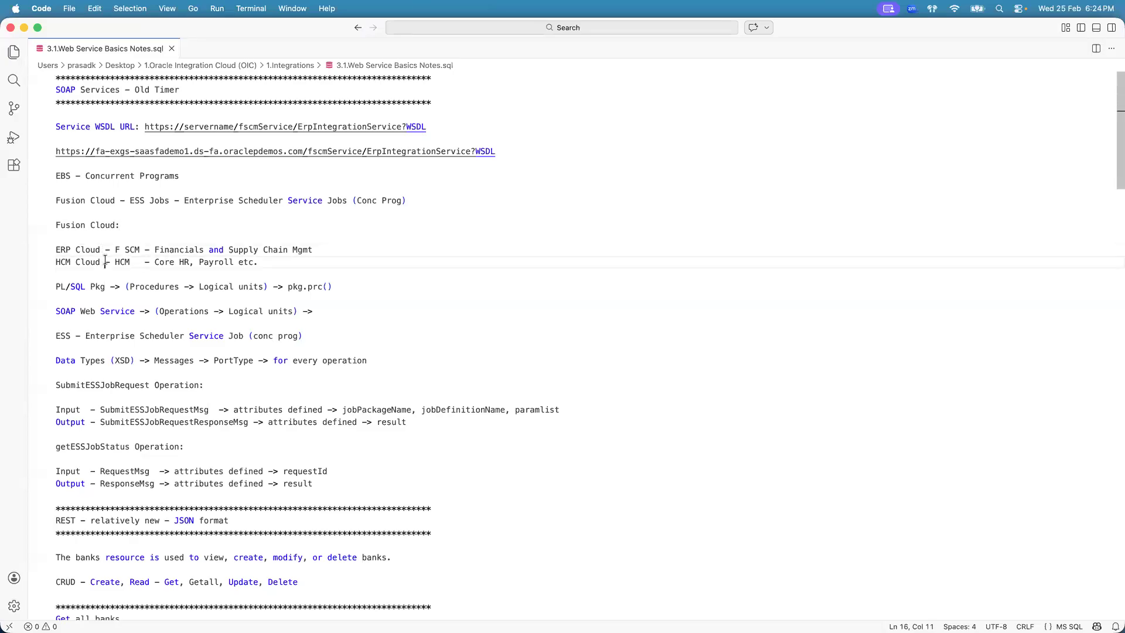
{"action": "left_click", "coordinate": [104, 251]}
{"action": "left_click", "coordinate": [104, 252]}
{"action": "left_click", "coordinate": [104, 262]}
{"action": "left_click", "coordinate": [104, 250]}
{"action": "left_click", "coordinate": [316, 250]}
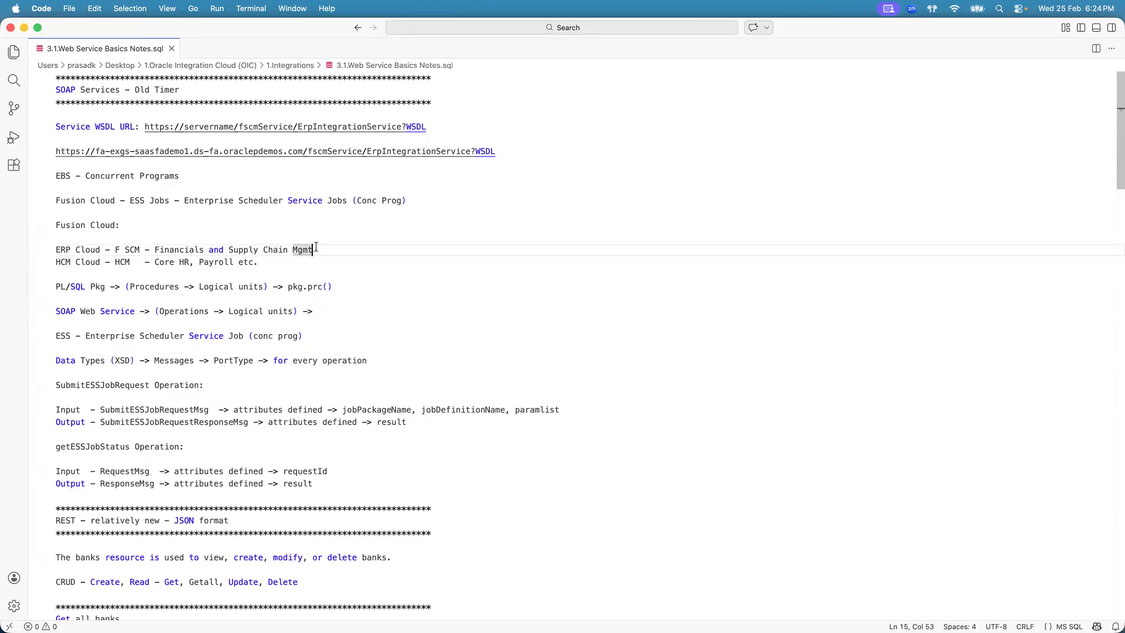
{"action": "left_click", "coordinate": [101, 251]}
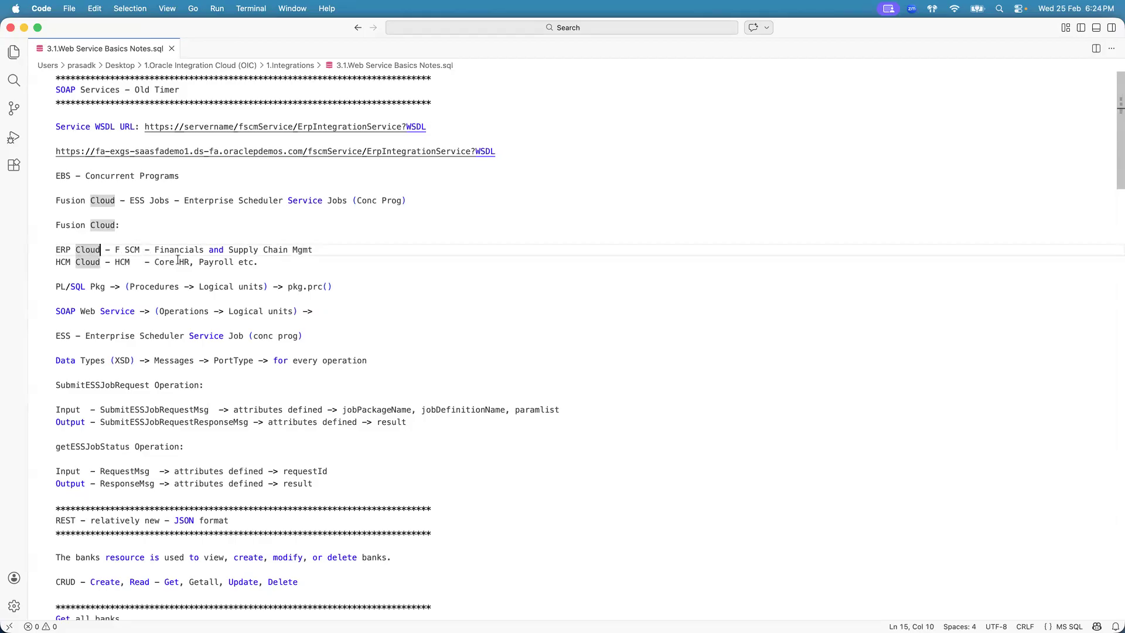
{"action": "left_click", "coordinate": [100, 262]}
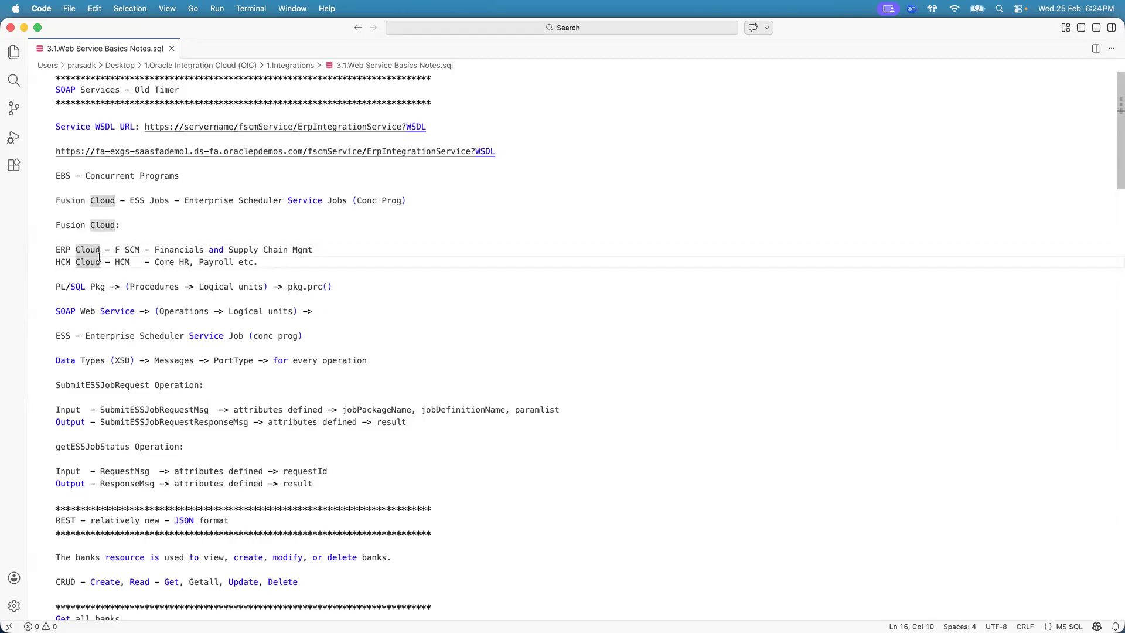
- Try RESTAPI in place of Service in the instance URL's fscmService segment, and undo the edits
{"action": "left_click", "coordinate": [326, 151]}
{"action": "left_click", "coordinate": [309, 151], "text": "shift"}
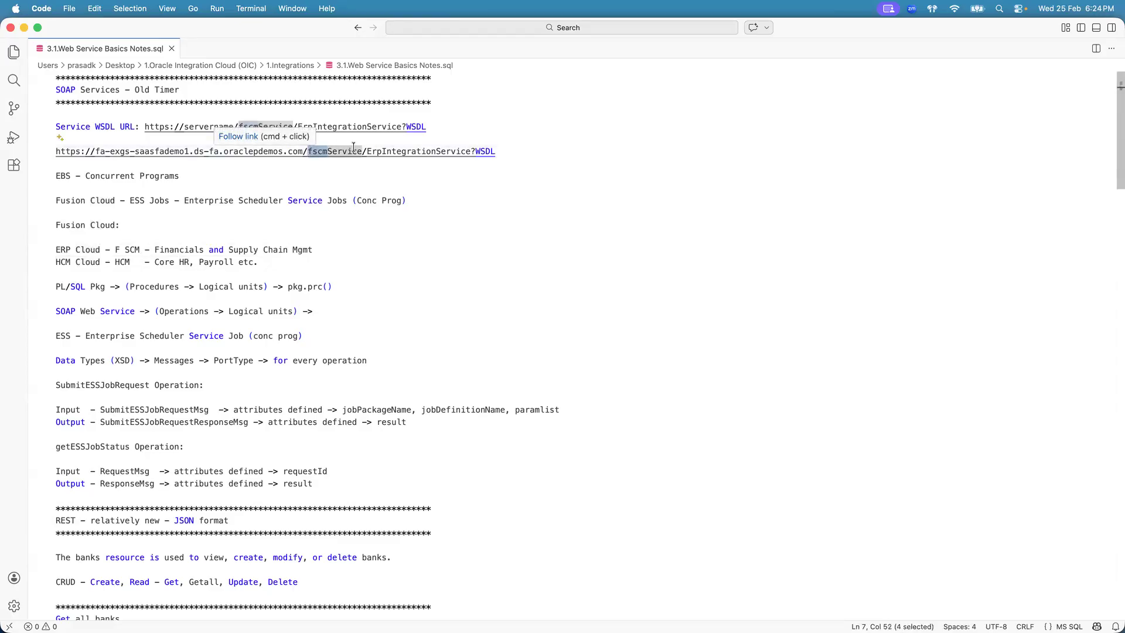
{"action": "left_click", "coordinate": [327, 150]}
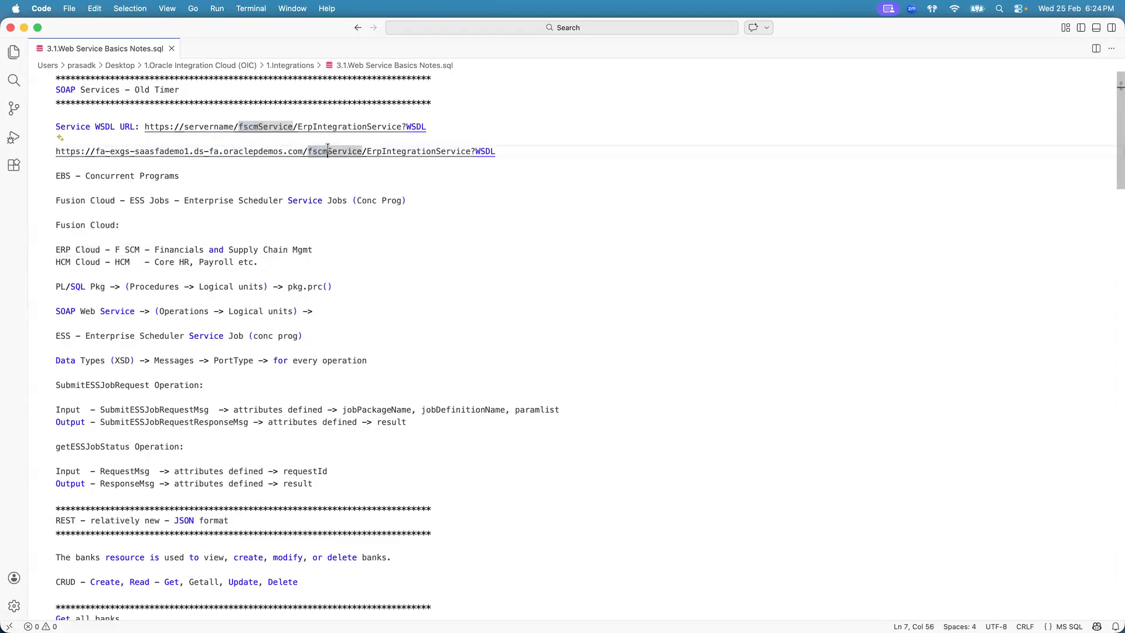
{"action": "left_click", "coordinate": [361, 150], "text": "shift"}
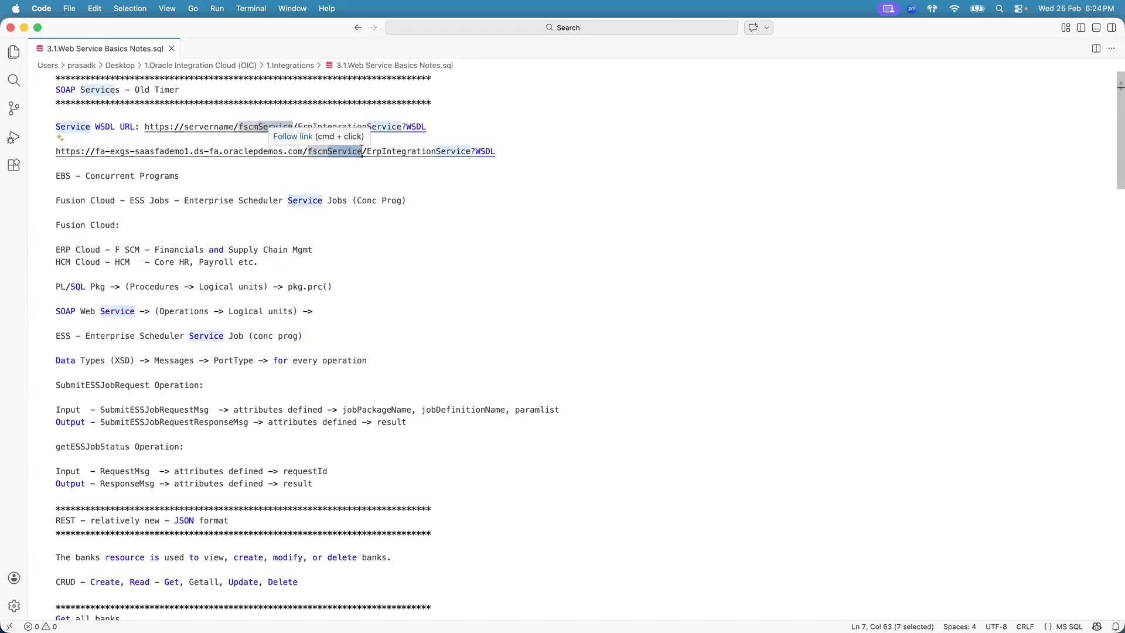
{"action": "type", "text": "API"}
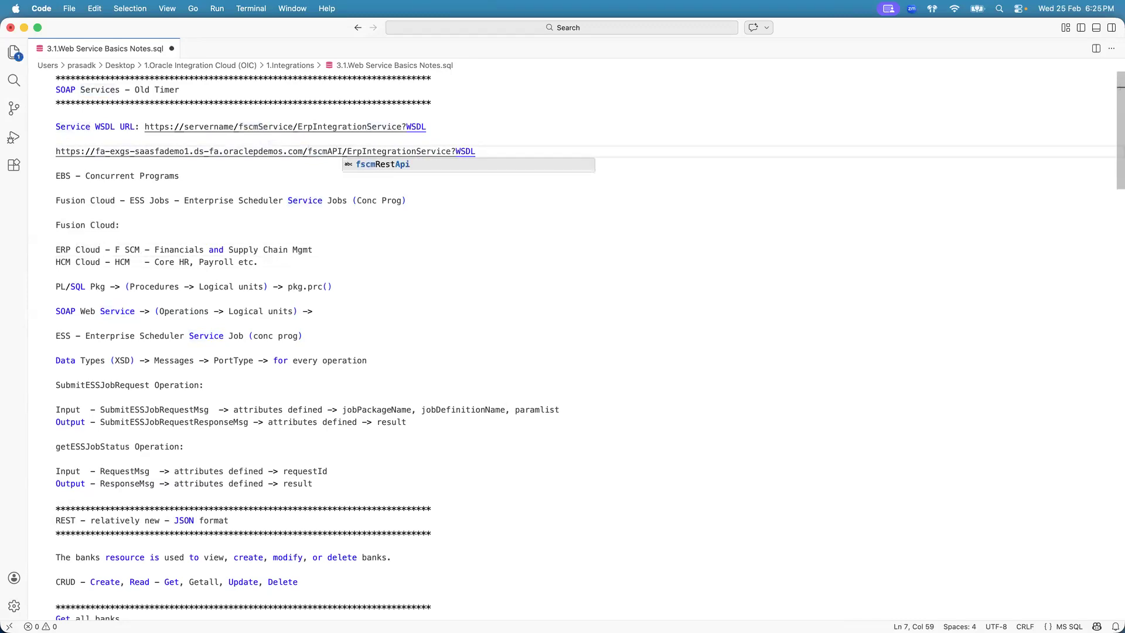
{"action": "key", "text": "Left"}
{"action": "key", "text": "Left"}
{"action": "key", "text": "Left"}
{"action": "type", "text": "RES"}
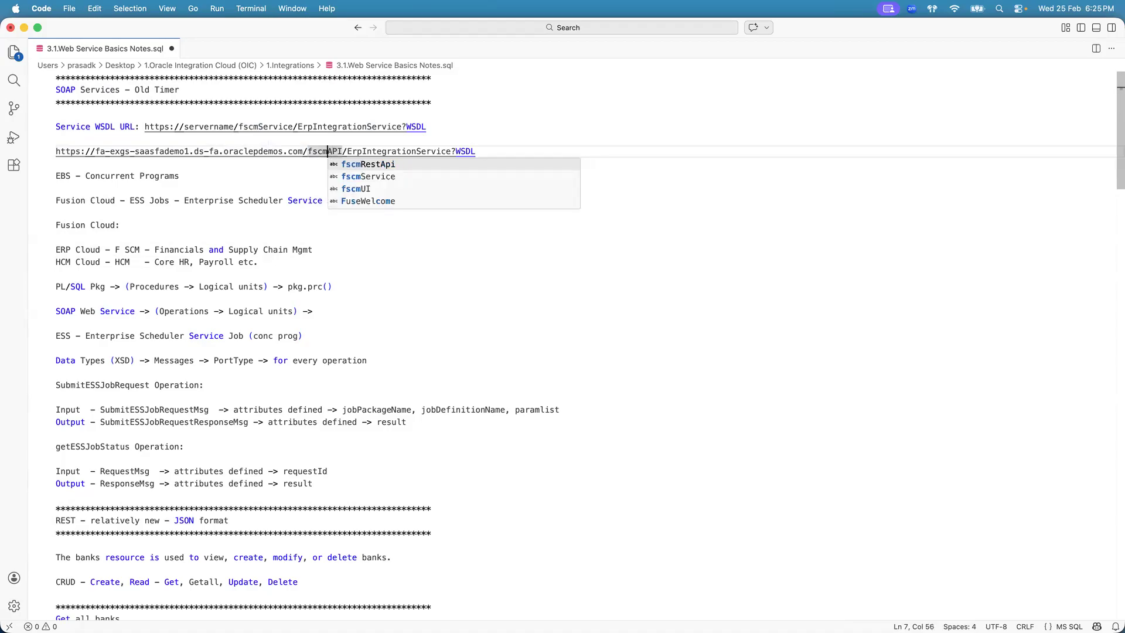
{"action": "type", "text": "T"}
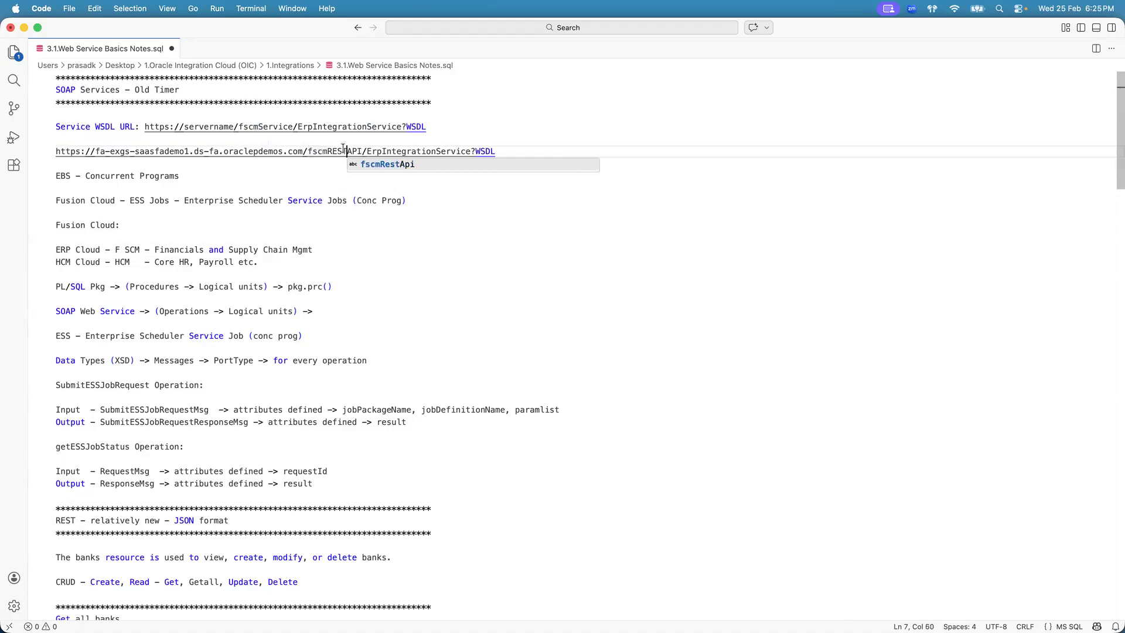
{"action": "key", "text": "BackSpace"}
{"action": "key", "text": "BackSpace"}
{"action": "key", "text": "BackSpace"}
{"action": "key", "text": "BackSpace"}
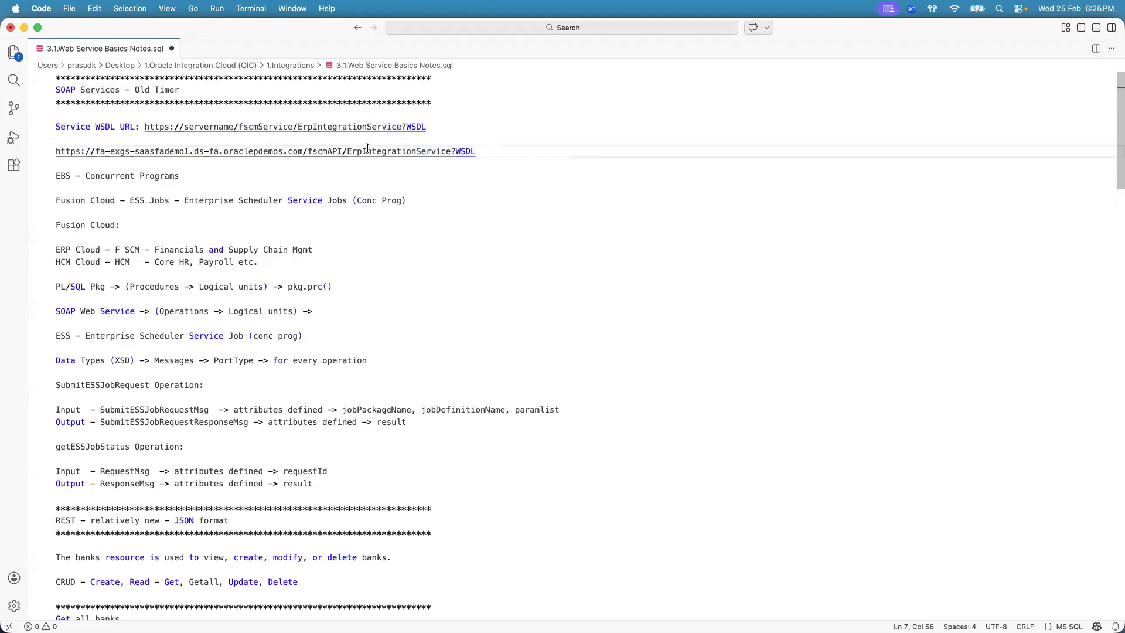
{"action": "key", "text": "super+z"}
- Point out the Service, ErpIntegrationService and WSDL parts of the instance URL, and the servername placeholder in the template URL
{"action": "left_click", "coordinate": [328, 153]}
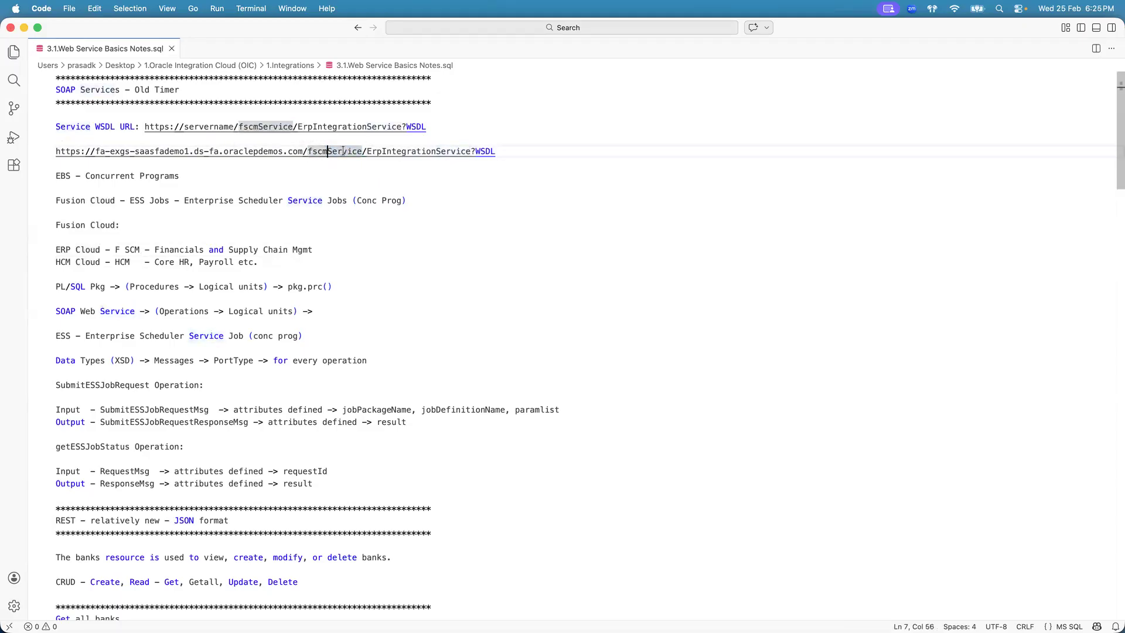
{"action": "left_click", "coordinate": [362, 150], "text": "shift"}
{"action": "left_click", "coordinate": [345, 151]}
{"action": "double_click", "coordinate": [415, 151]}
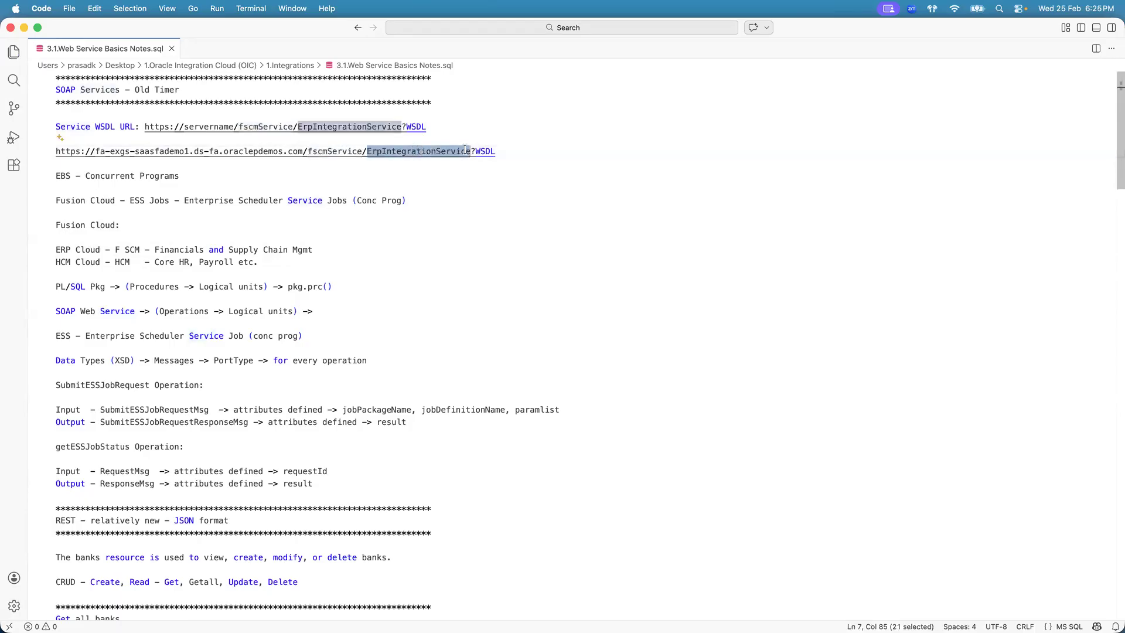
{"action": "left_click", "coordinate": [498, 151]}
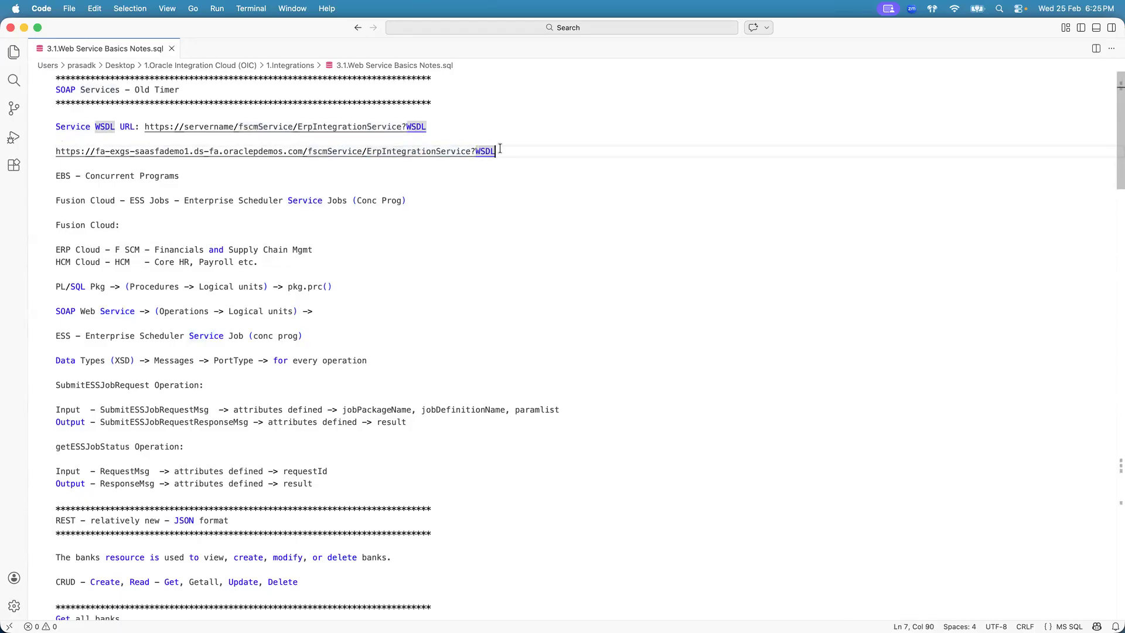
{"action": "double_click", "coordinate": [206, 126]}
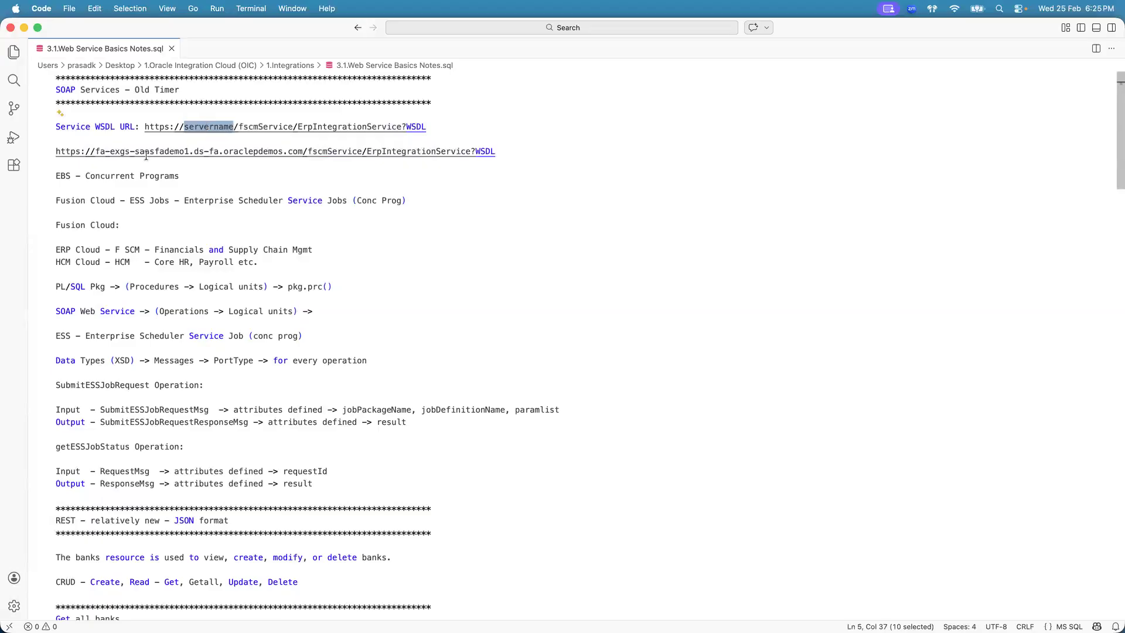
- Copy the complete instance WSDL URL from the notes and load it in Firefox
{"action": "left_click_drag", "start_coordinate": [503, 152], "coordinate": [38, 155]}
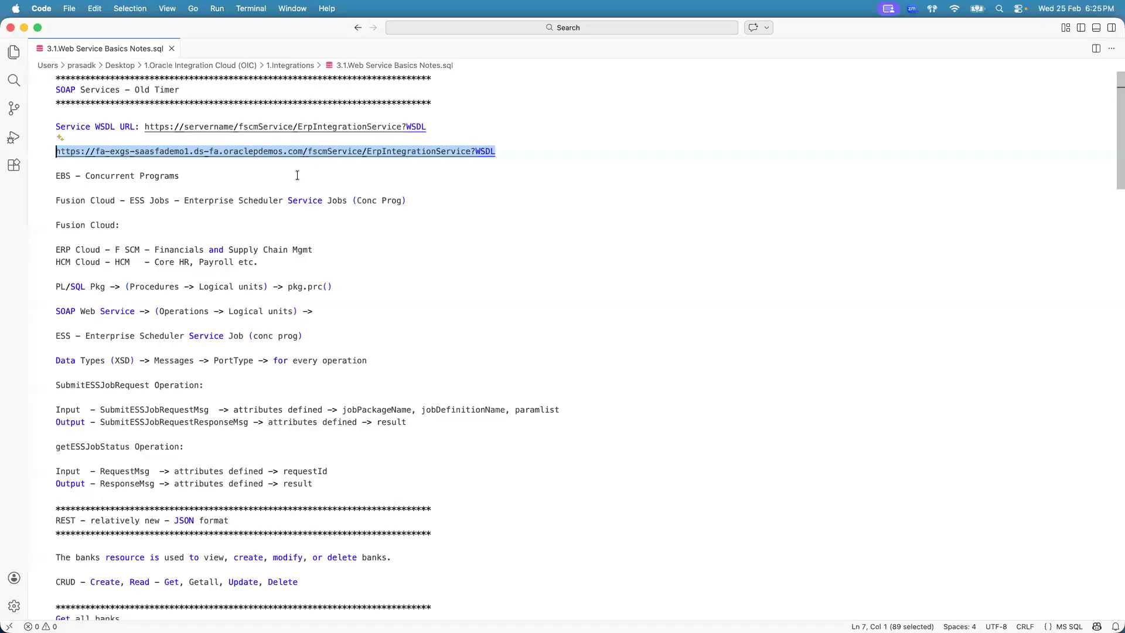
{"action": "key", "text": "super+Tab"}
{"action": "key", "text": "super+Tab"}
{"action": "key", "text": "super+Tab"}
{"action": "key", "text": "super+Tab"}
{"action": "key", "text": "super+Tab"}
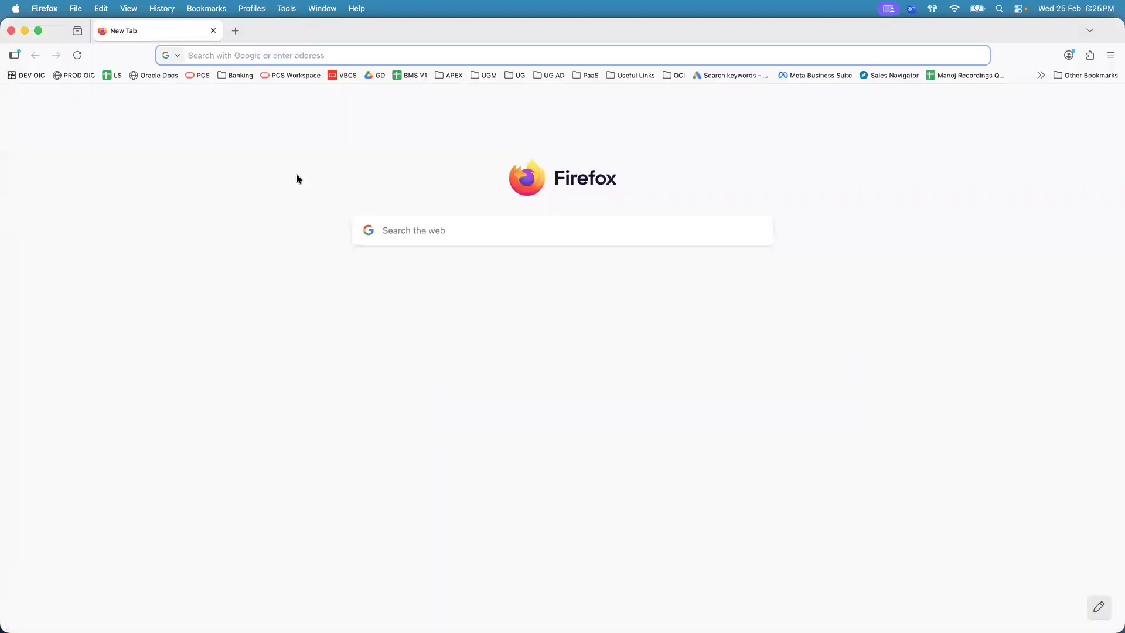
{"action": "key", "text": "super+v"}
{"action": "key", "text": "Return"}
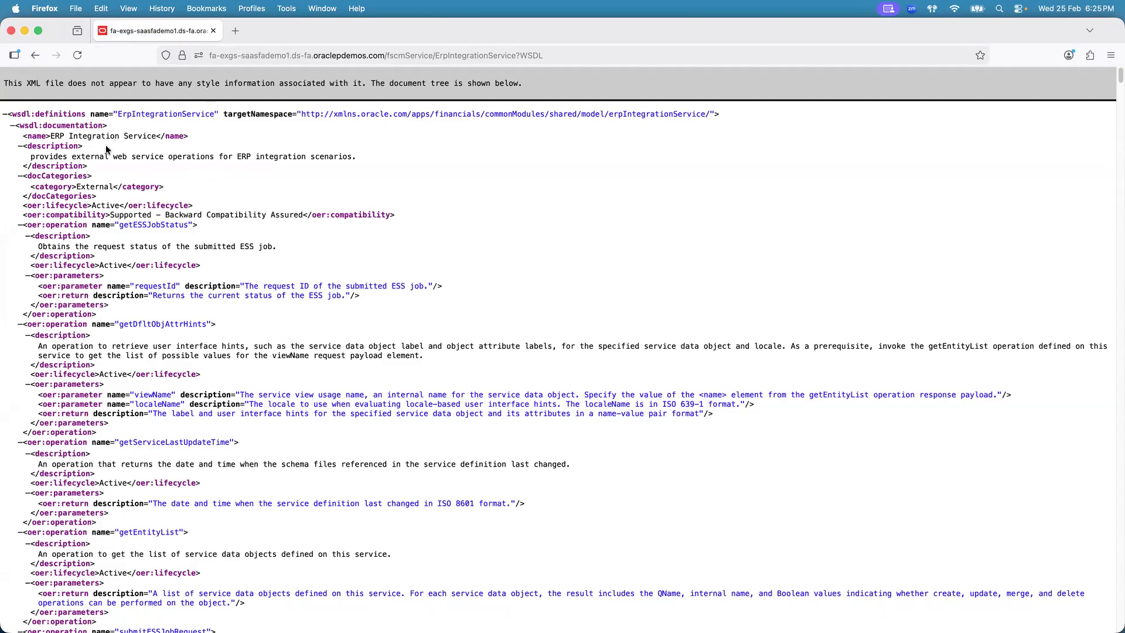
- Collapse the getESSJobStatus, getDfltObjAttrHints, getServiceLastUpdateTime and getEntityList operations to examine submitESSJobRequest, and check the WSDL address
{"action": "left_click", "coordinate": [20, 225]}
{"action": "left_click", "coordinate": [20, 236]}
{"action": "left_click", "coordinate": [20, 247]}
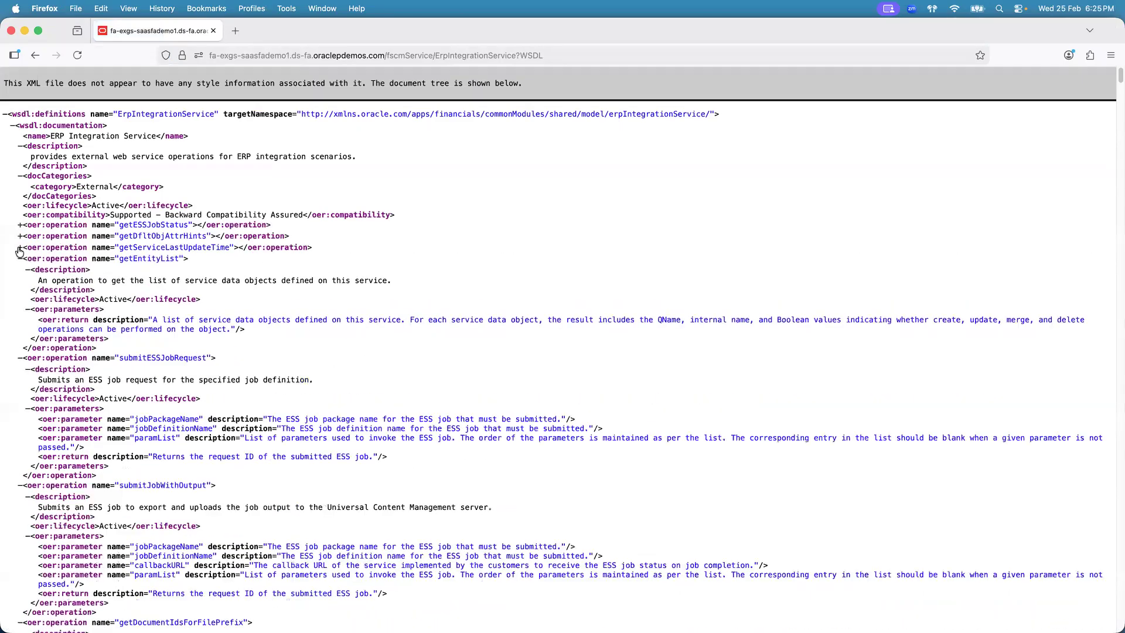
{"action": "left_click", "coordinate": [20, 259]}
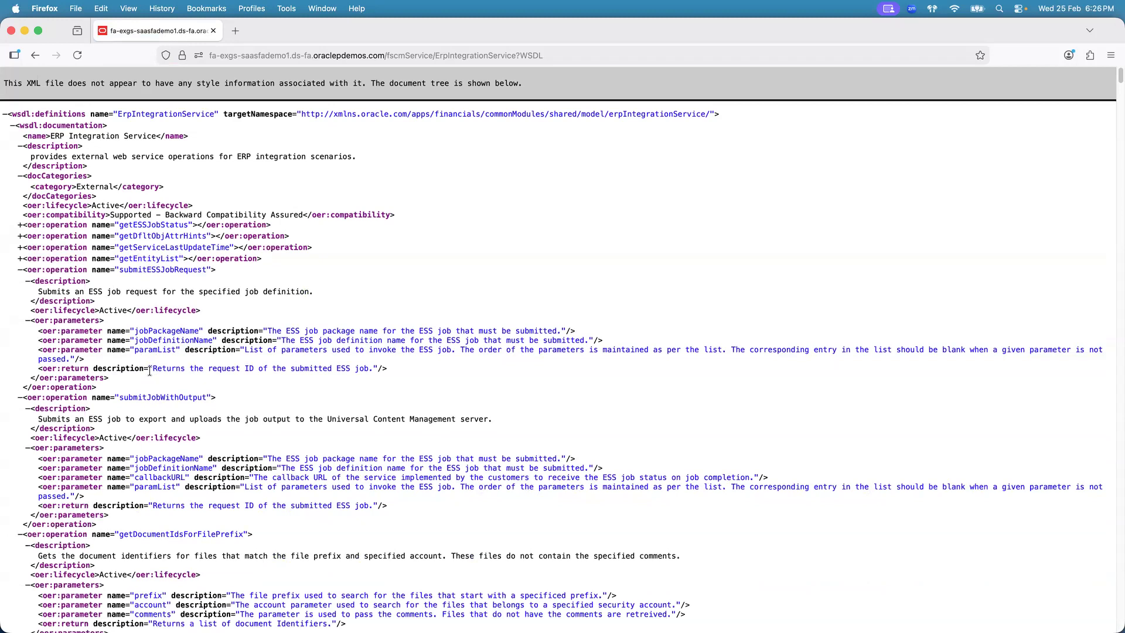
{"action": "left_click", "coordinate": [568, 55]}
{"action": "left_click", "coordinate": [568, 54]}
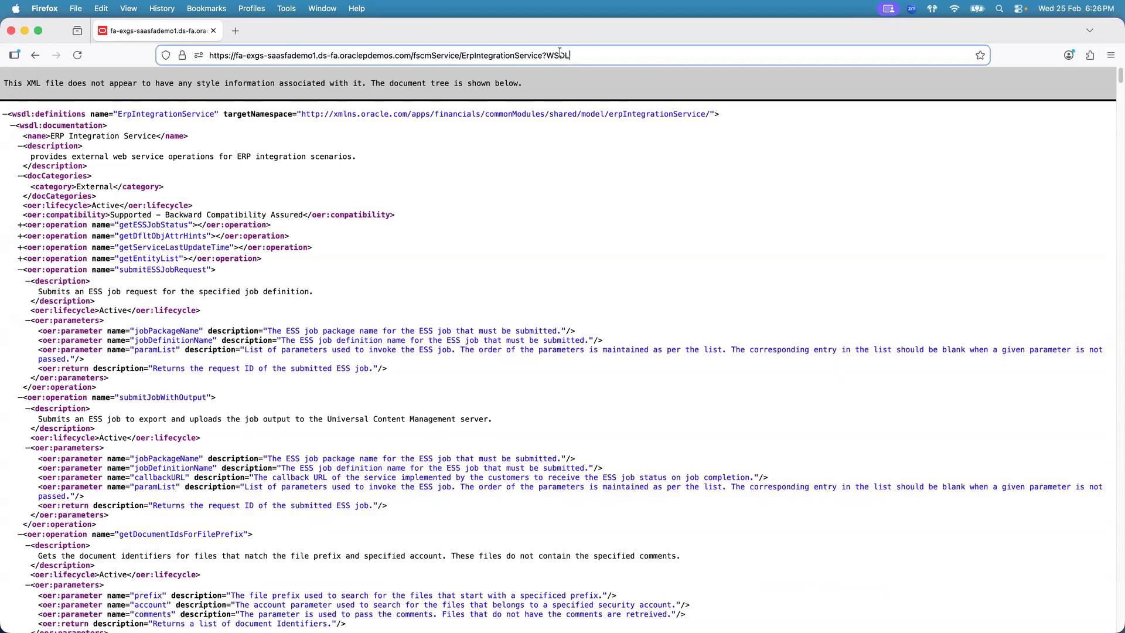
- Switch back to the code editor and point out the PL/SQL package, procedures and logical units line in the notes
{"action": "key", "text": "super+Tab"}
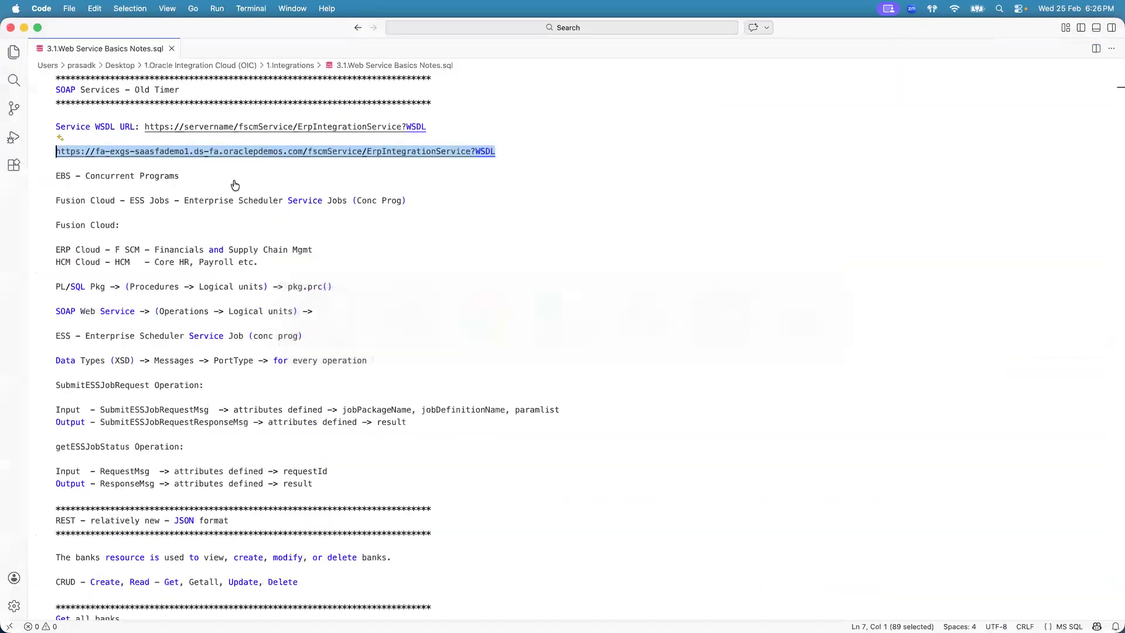
{"action": "left_click", "coordinate": [111, 286]}
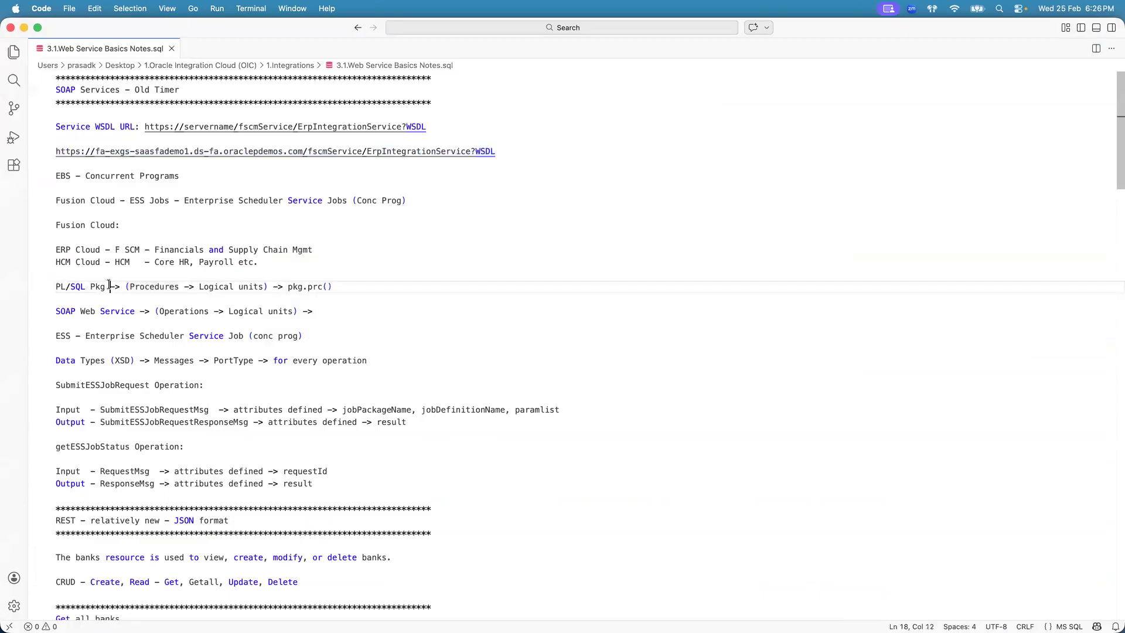
{"action": "left_click", "coordinate": [183, 286]}
{"action": "left_click", "coordinate": [241, 285]}
{"action": "left_click", "coordinate": [162, 289]}
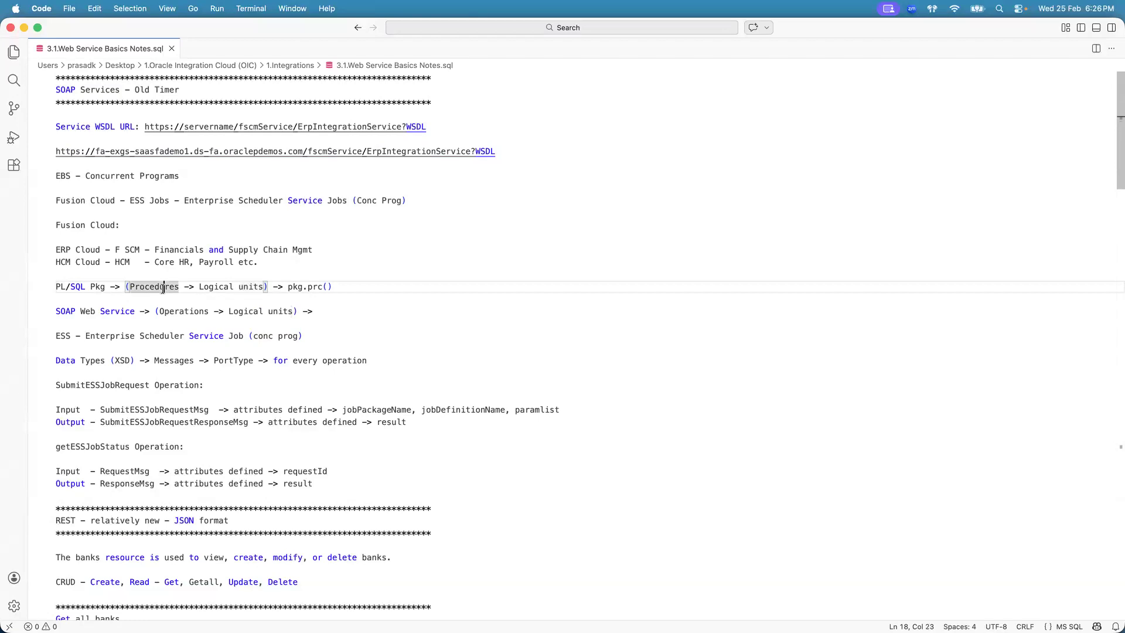
- Compare the PL/SQL package and procedures with the SOAP Web Service and operations in the notes, and highlight "PL/SQL Pkg"
{"action": "left_click", "coordinate": [105, 286]}
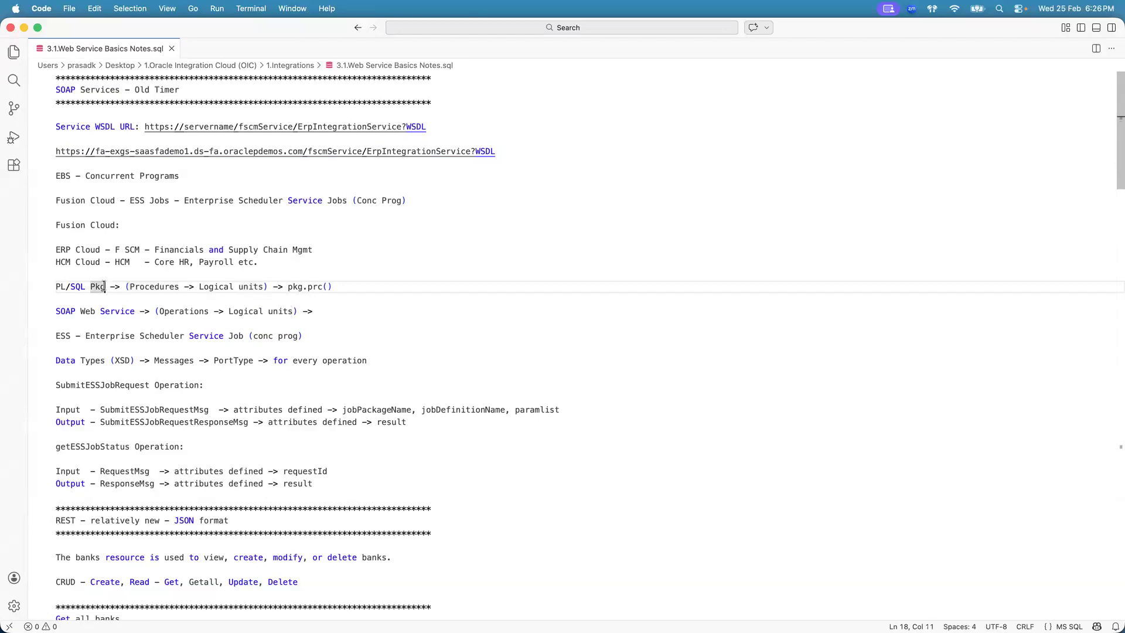
{"action": "left_click", "coordinate": [184, 311]}
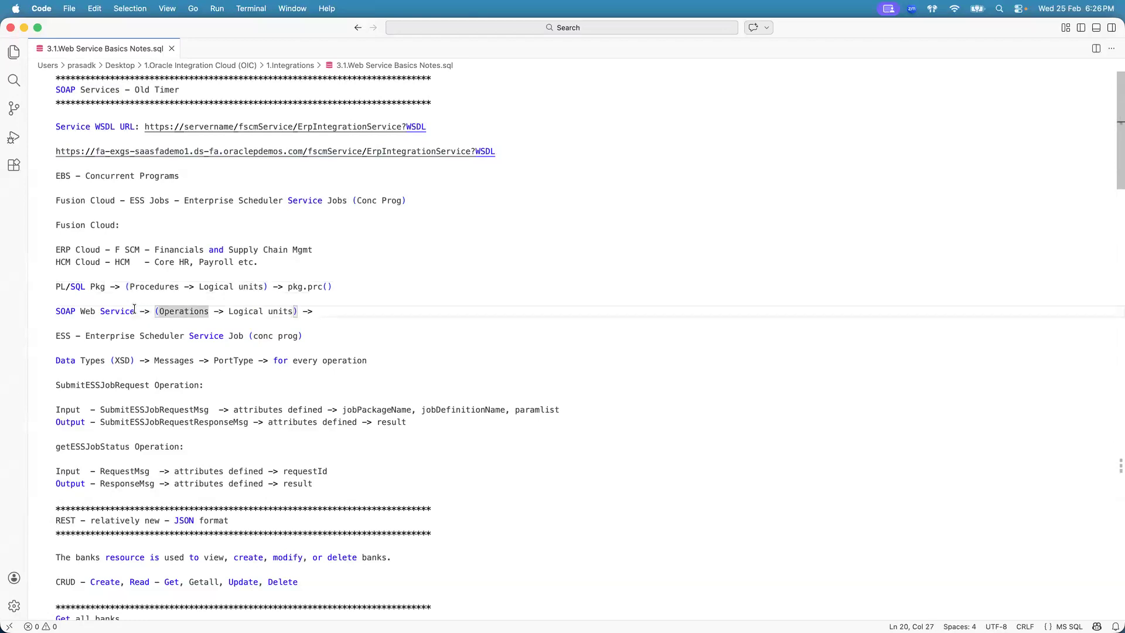
{"action": "left_click", "coordinate": [135, 311]}
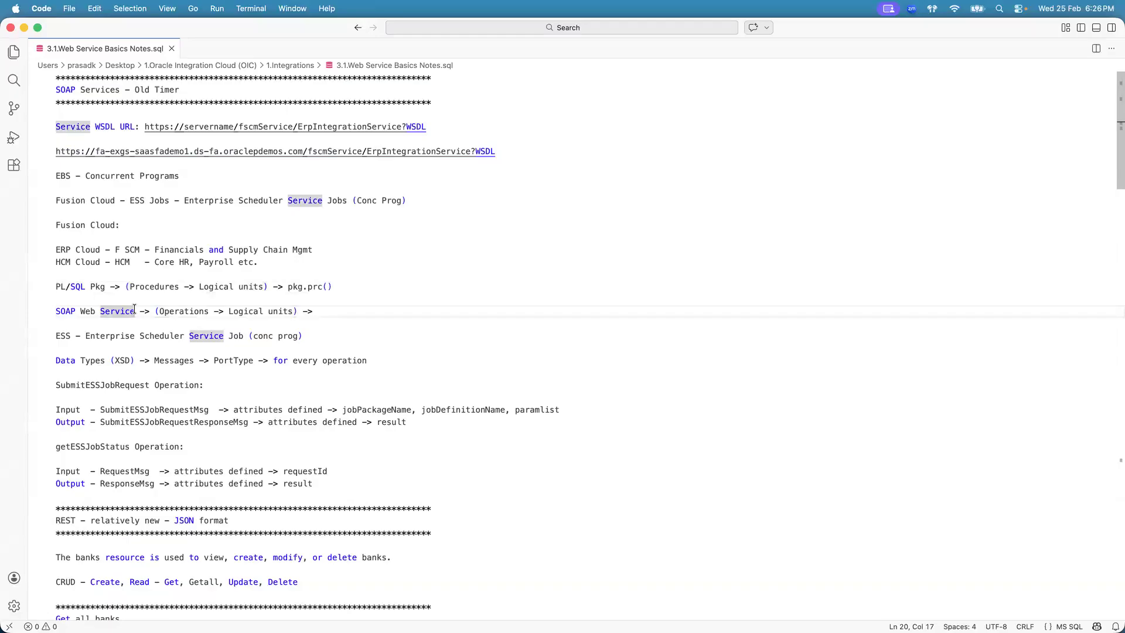
{"action": "left_click", "coordinate": [269, 286]}
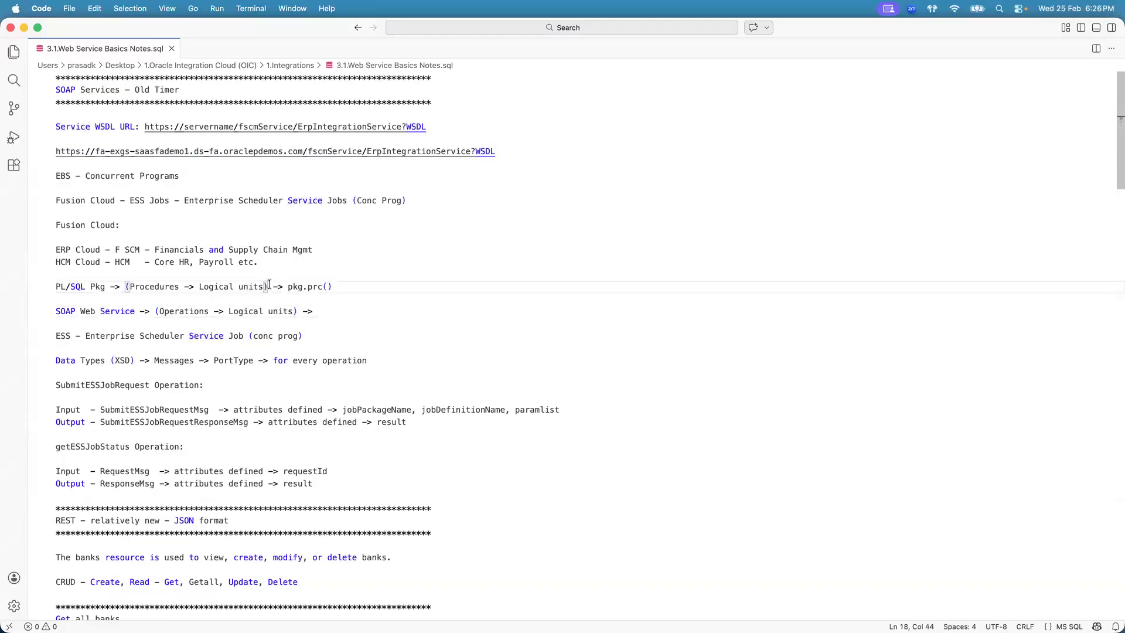
{"action": "left_click", "coordinate": [141, 287]}
{"action": "left_click", "coordinate": [109, 287]}
{"action": "left_click_drag", "start_coordinate": [105, 285], "coordinate": [56, 287]}
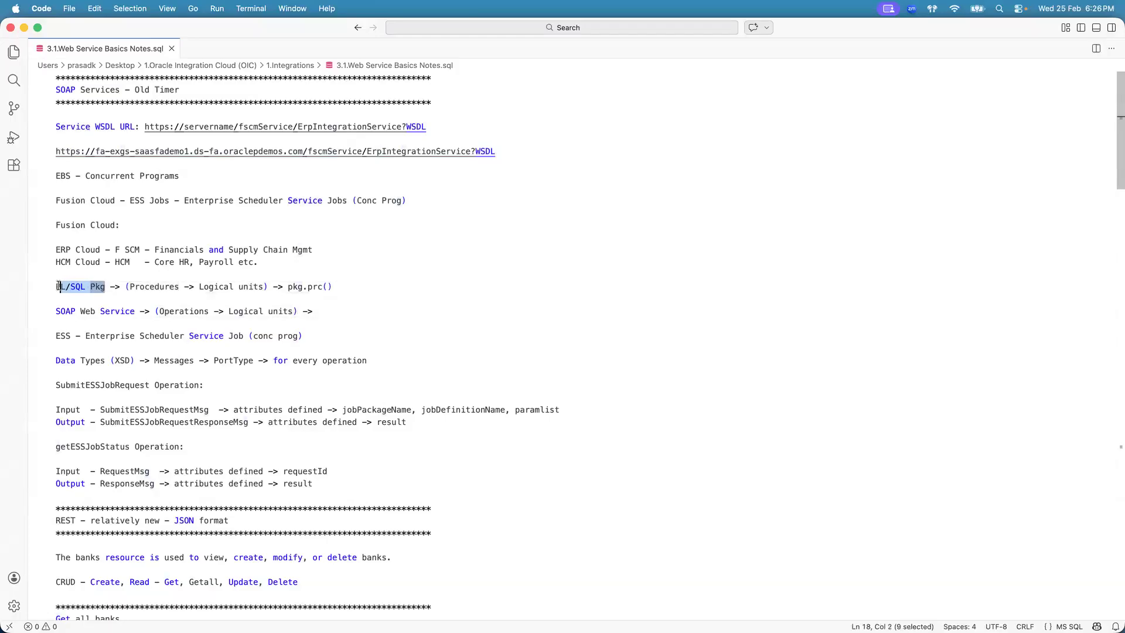
- Point out the package and procedure parts of the pkg.prc() call, highlighting the procedure part
{"action": "left_click", "coordinate": [318, 287]}
{"action": "left_click", "coordinate": [297, 287]}
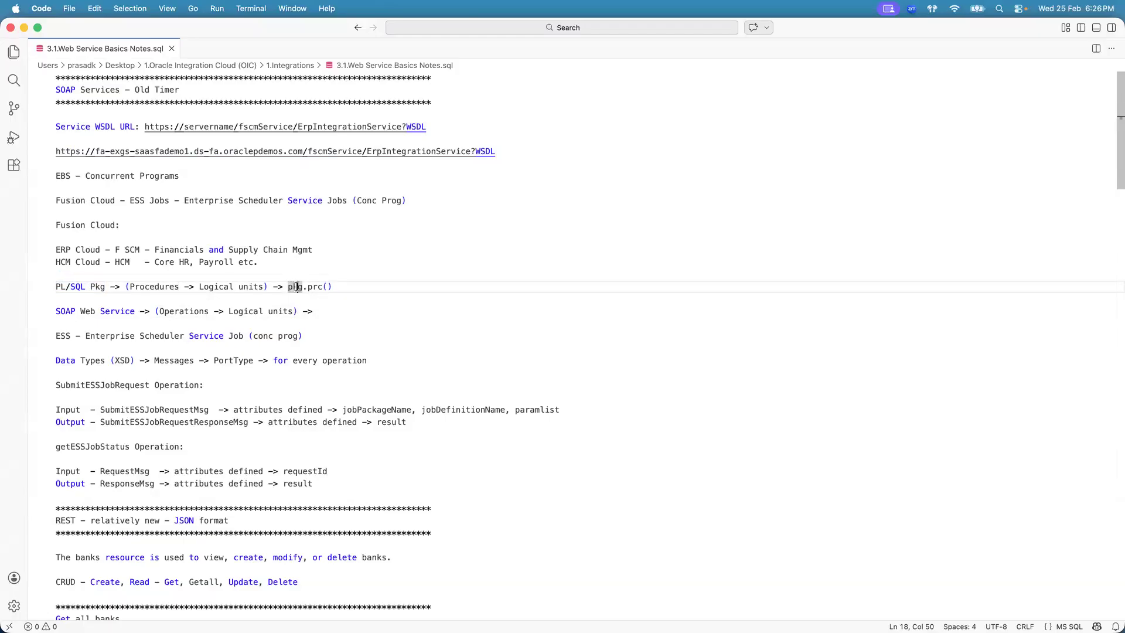
{"action": "left_click", "coordinate": [319, 286]}
{"action": "left_click", "coordinate": [297, 287]}
{"action": "left_click_drag", "start_coordinate": [333, 286], "coordinate": [303, 286]}
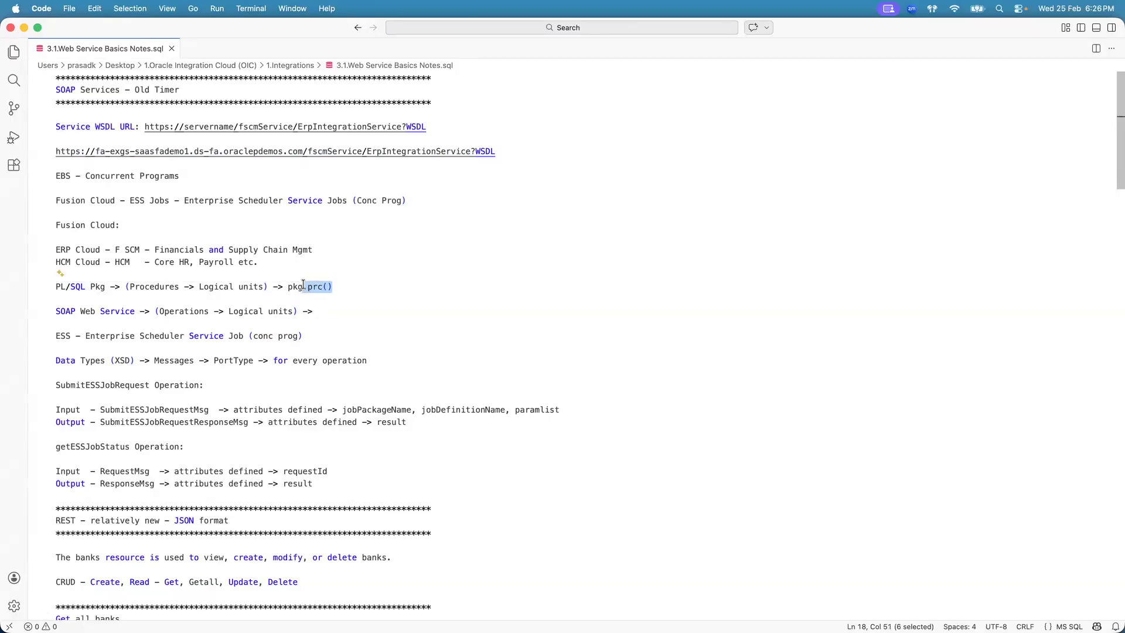
{"action": "left_click", "coordinate": [297, 287]}
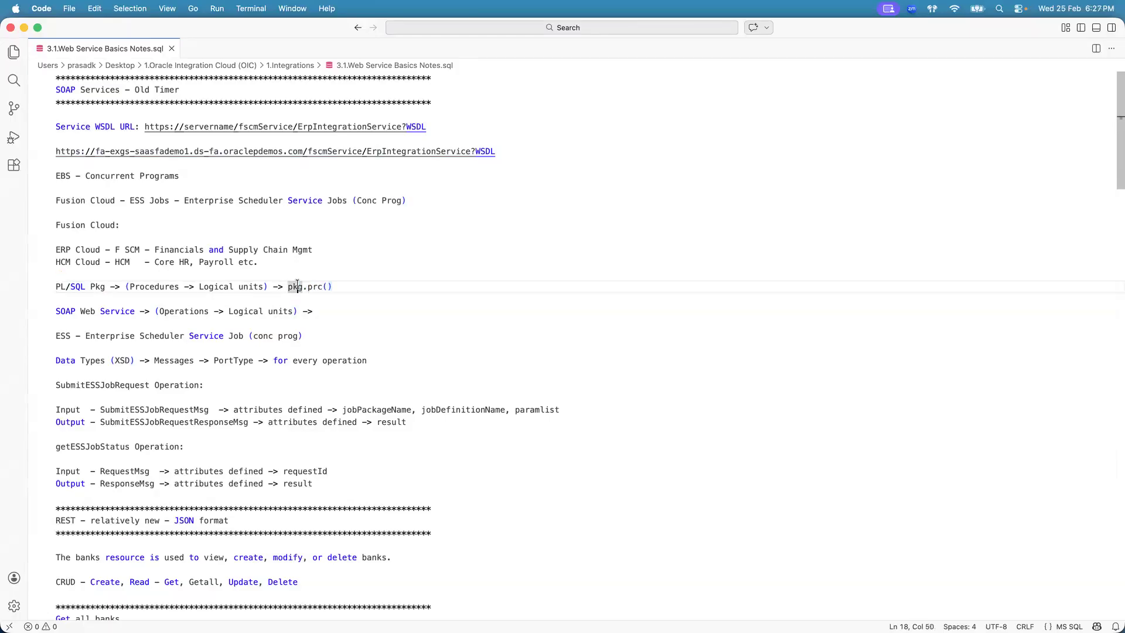
- Relate the PL/SQL package to the SOAP Web Service line, pointing out its operations and logical units
{"action": "left_click", "coordinate": [94, 286]}
{"action": "left_click", "coordinate": [90, 312]}
{"action": "left_click", "coordinate": [184, 311]}
{"action": "left_click", "coordinate": [87, 310]}
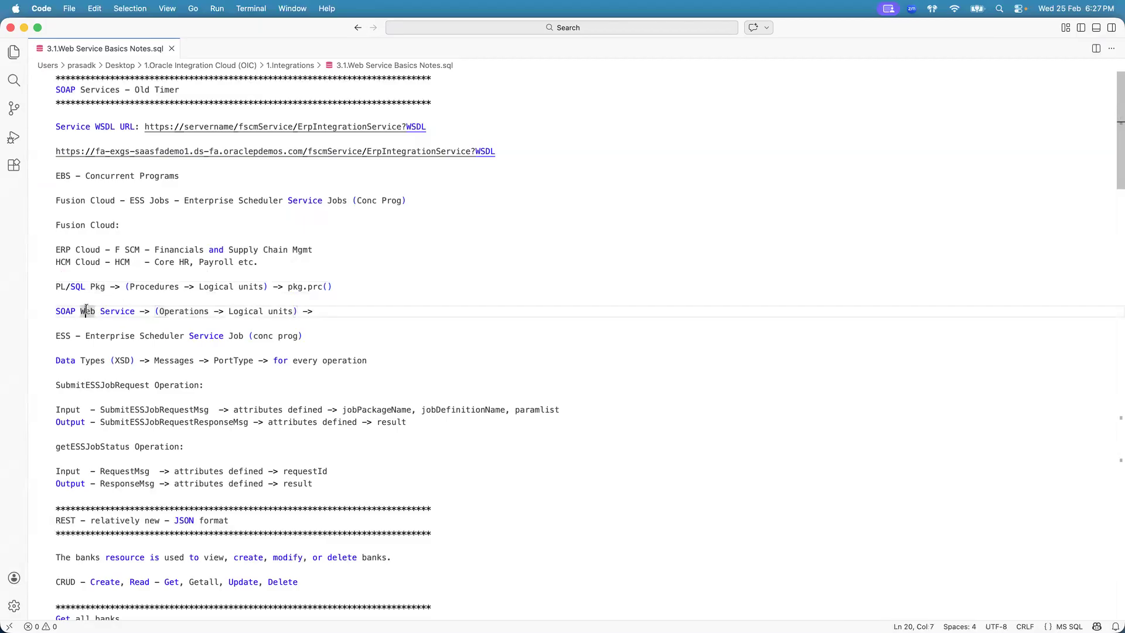
{"action": "left_click", "coordinate": [268, 312]}
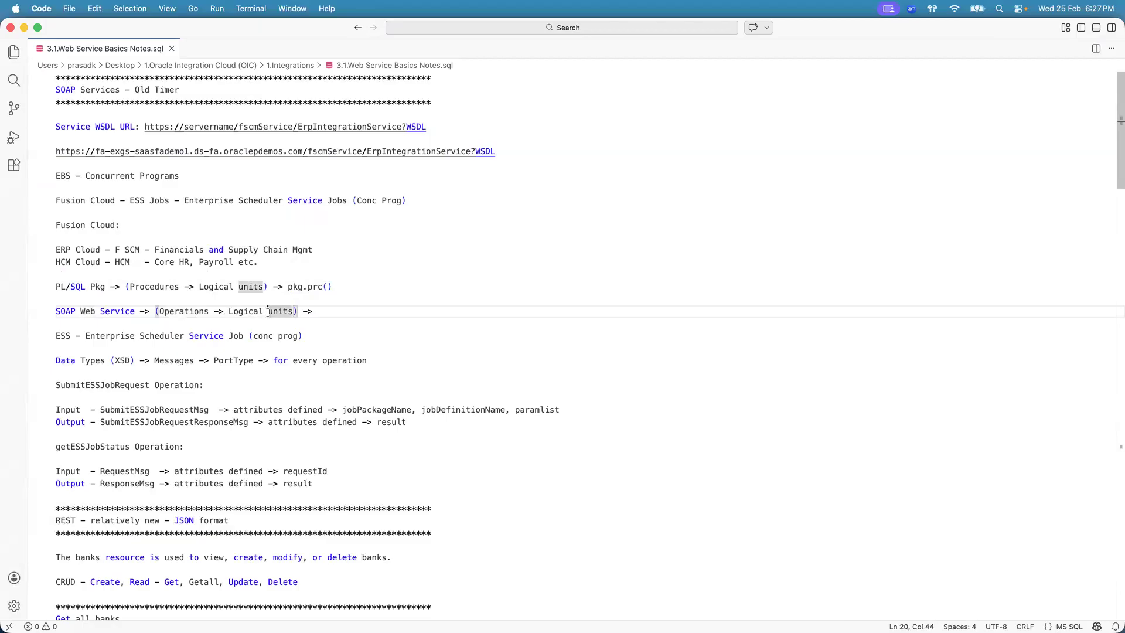
- Point out Operations in the SOAP Web Service line of the notes, and collapse the submitESSJobRequest operation in the WSDL in Firefox
{"action": "key", "text": "super+Tab"}
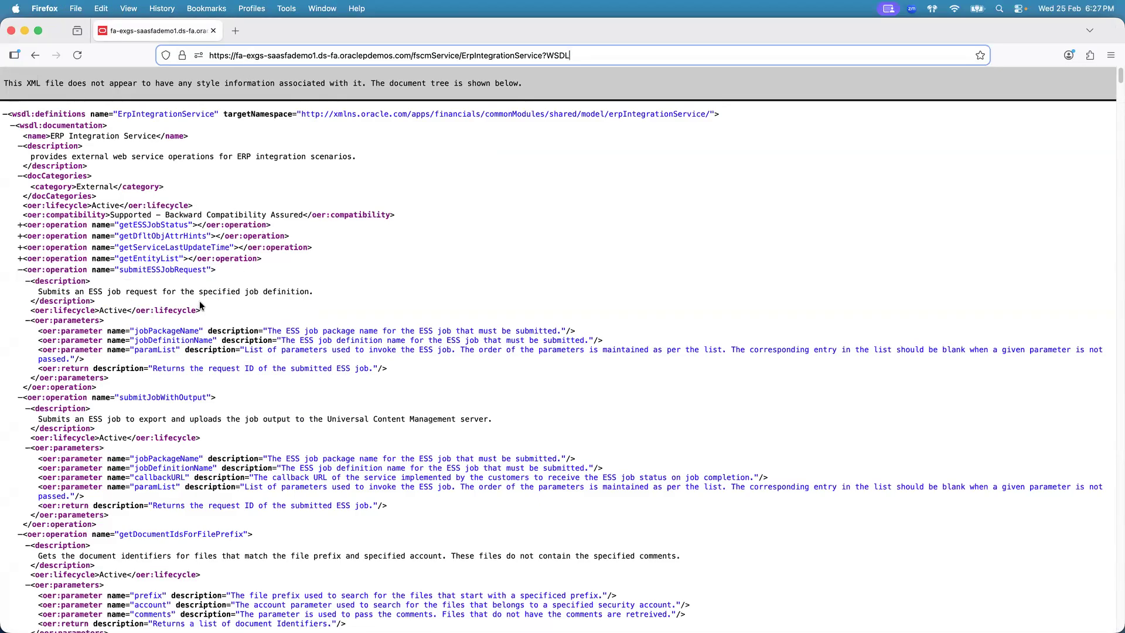
{"action": "key", "text": "super+Tab"}
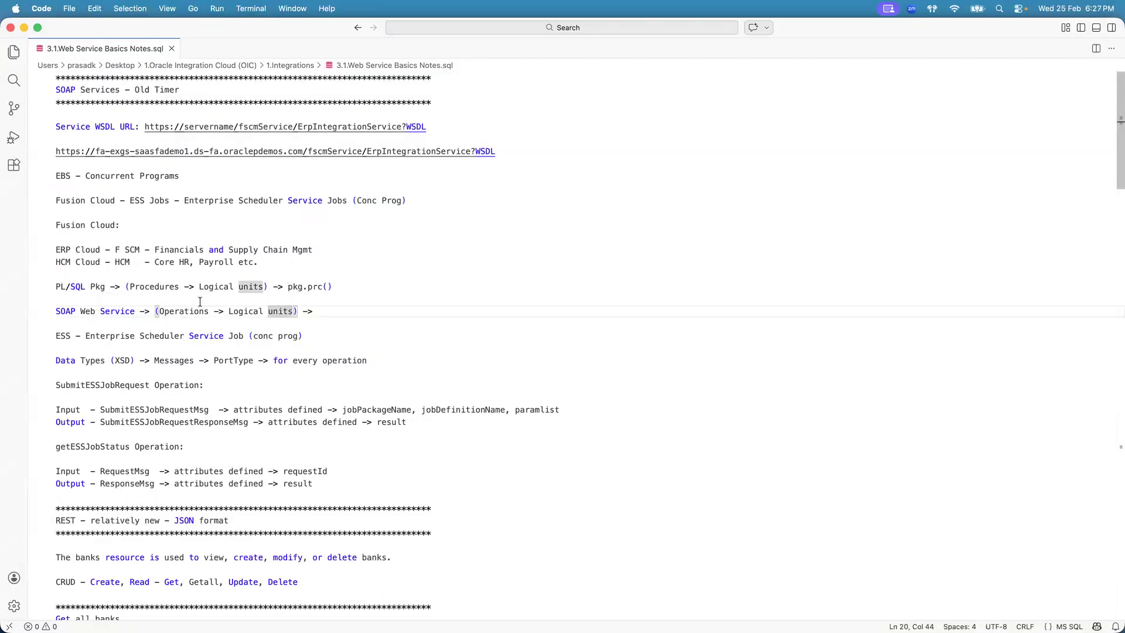
{"action": "left_click", "coordinate": [195, 310]}
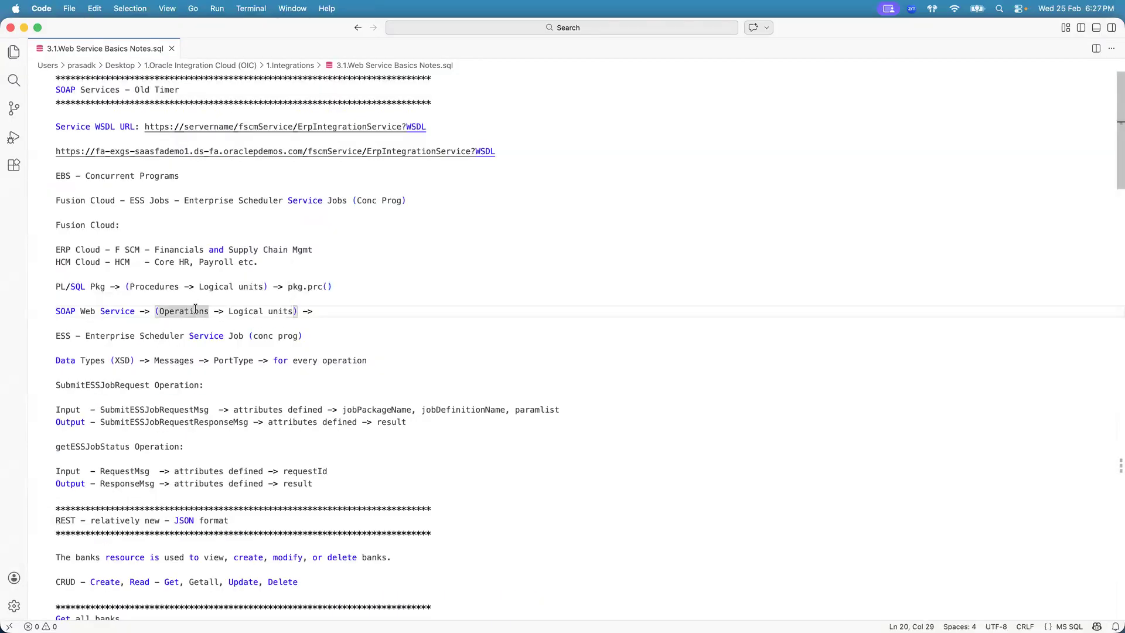
{"action": "key", "text": "super+Tab"}
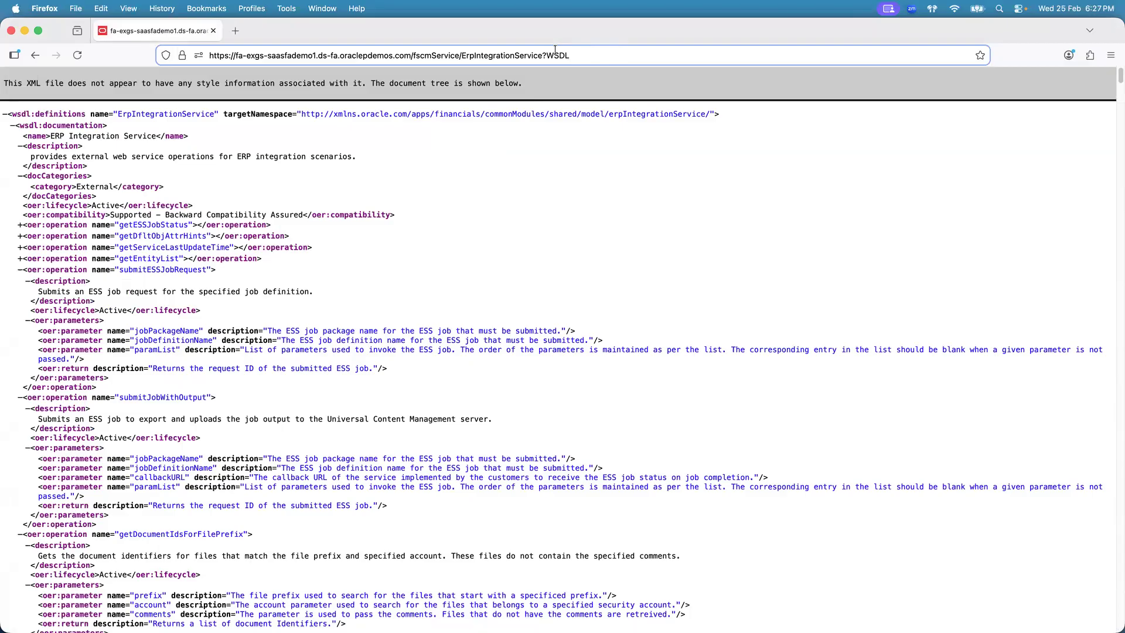
{"action": "left_click", "coordinate": [21, 270]}
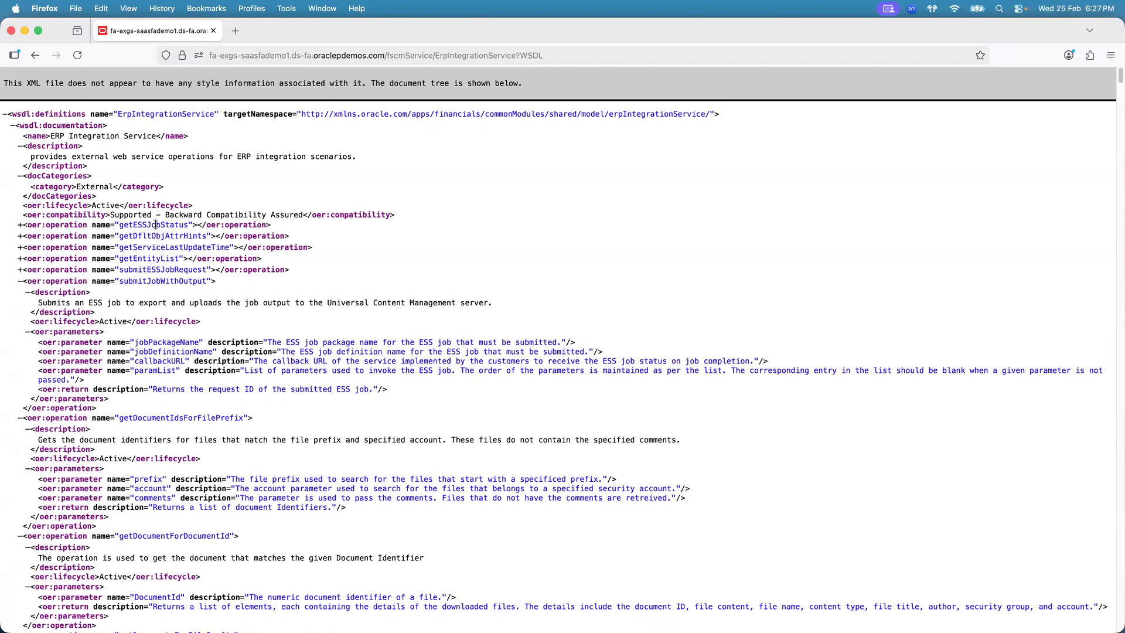
- Switch to the ERP Integration Service documentation in Chrome and examine its operations list and the getESSJobStatus and submitESSJobRequest payloads
{"action": "key", "text": "super+Tab"}
{"action": "key", "text": "super+Tab"}
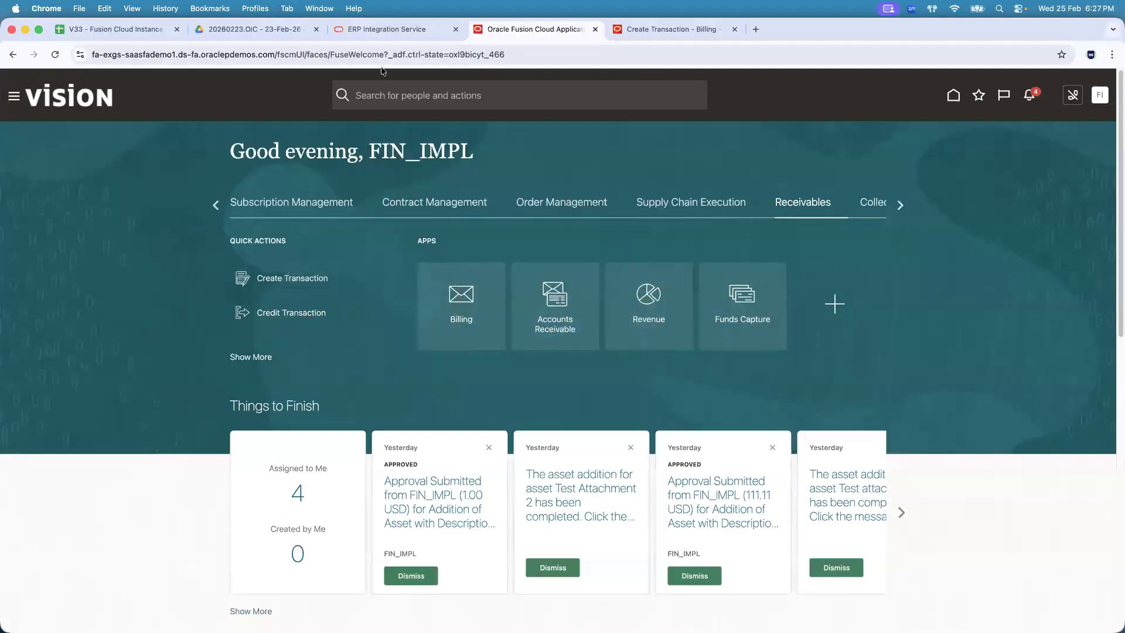
{"action": "left_click", "coordinate": [382, 28]}
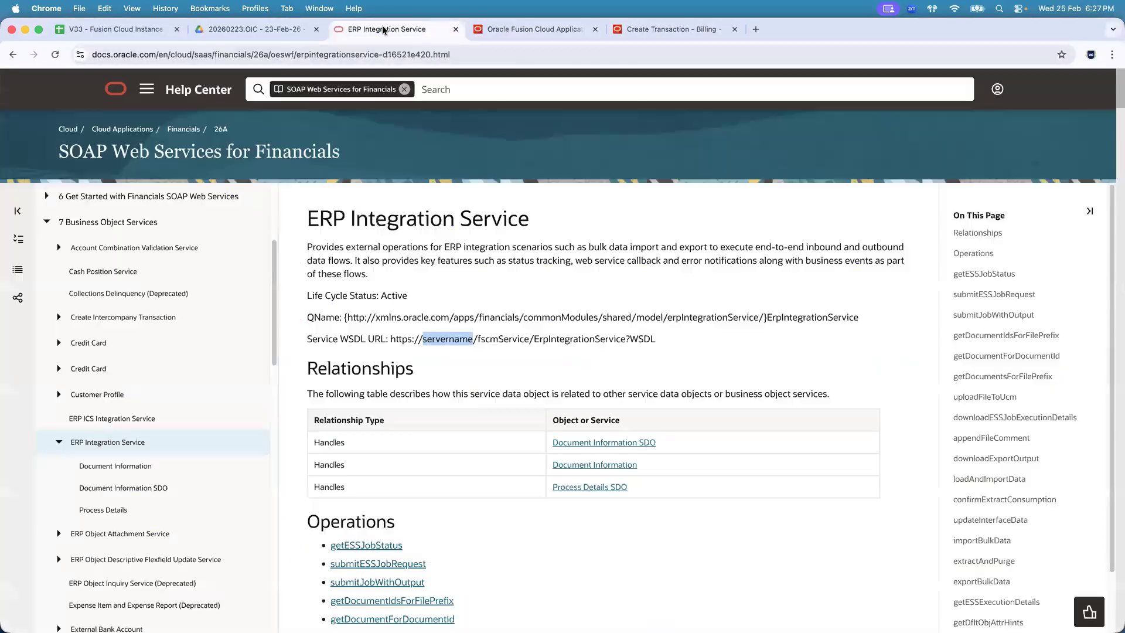
{"action": "left_click", "coordinate": [483, 341]}
{"action": "scroll", "coordinate": [482, 341], "scroll_direction": "down", "scroll_amount": 8}
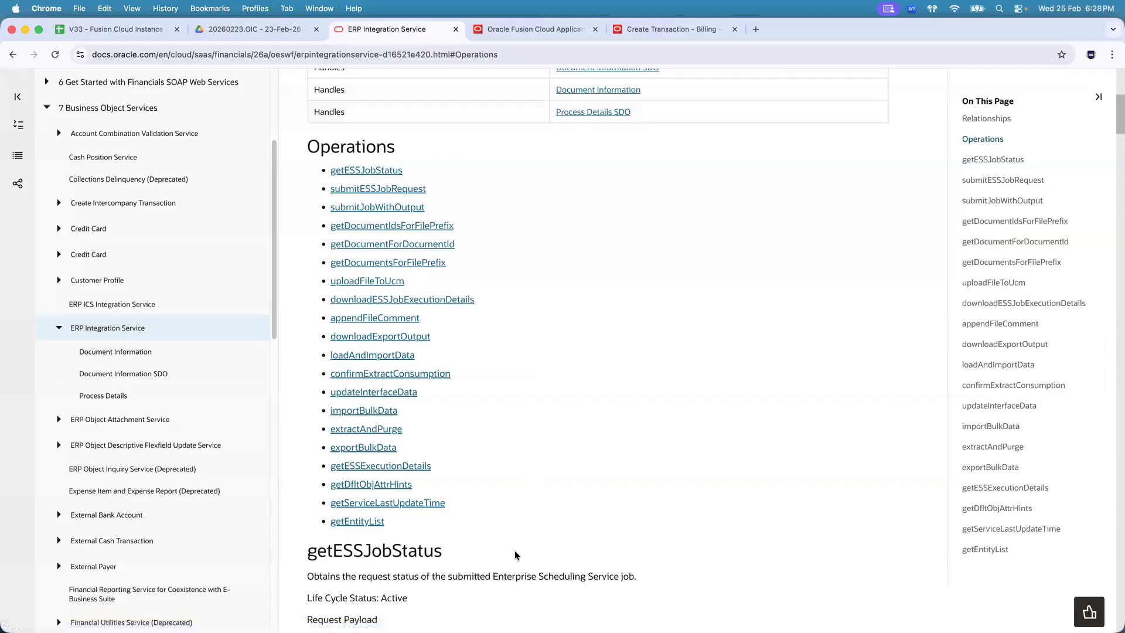
{"action": "scroll", "coordinate": [516, 553], "scroll_direction": "down", "scroll_amount": 1}
{"action": "scroll", "coordinate": [515, 553], "scroll_direction": "down", "scroll_amount": 10}
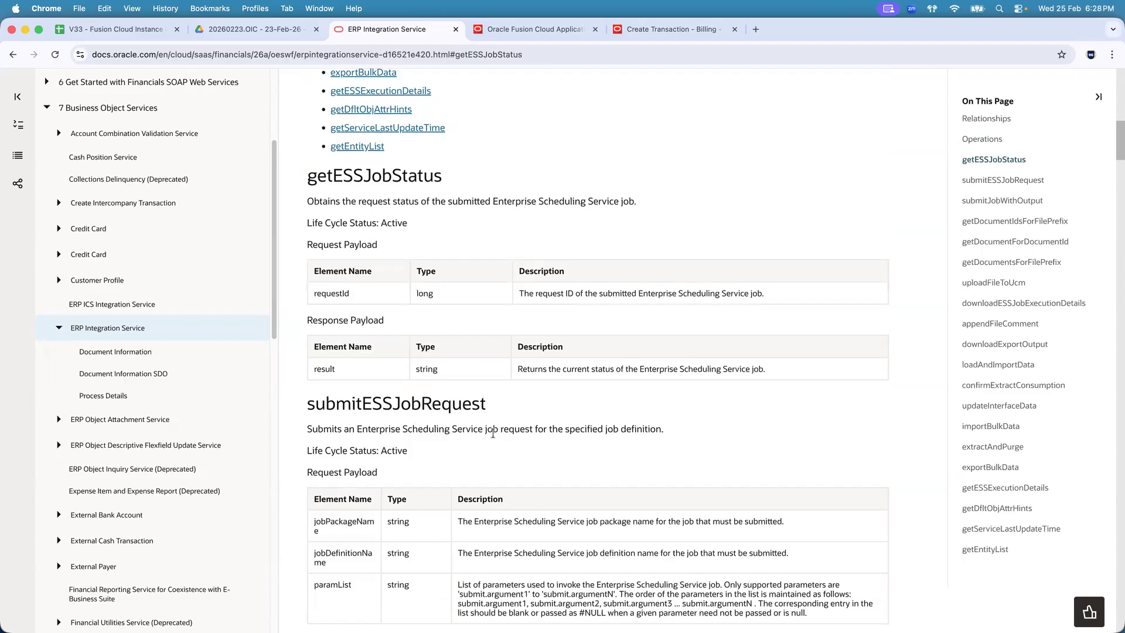
- Switch back to the notes in the code editor and highlight "Concurrent Programs" in the EBS line
{"action": "key", "text": "super+Tab"}
{"action": "key", "text": "super+Tab"}
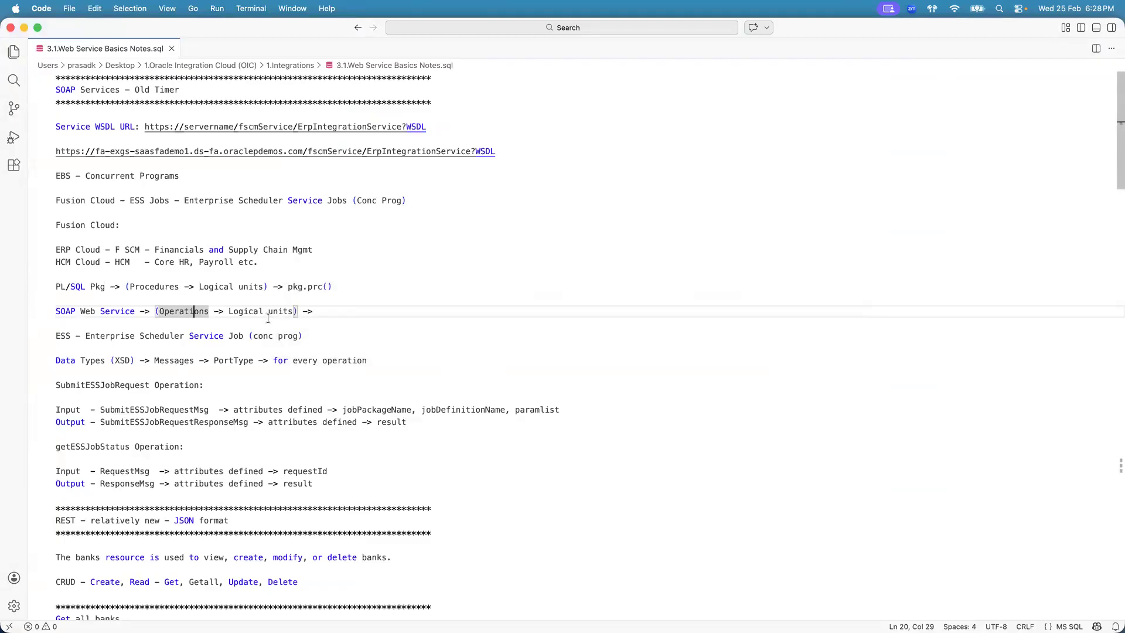
{"action": "left_click", "coordinate": [76, 175]}
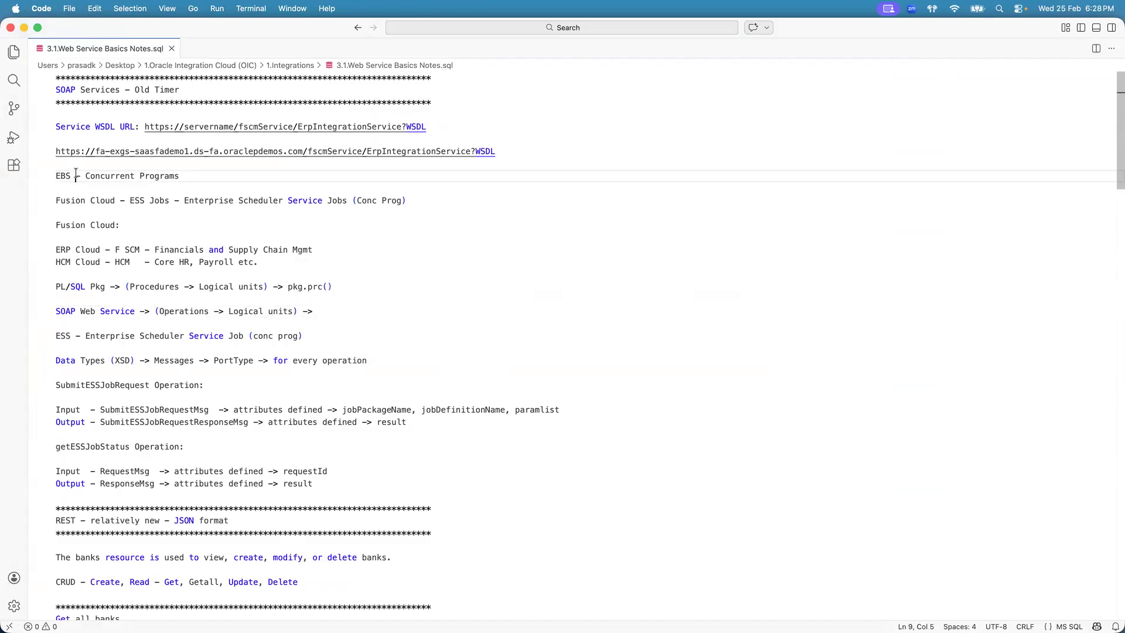
{"action": "left_click", "coordinate": [180, 176]}
{"action": "left_click", "coordinate": [85, 175], "text": "shift"}
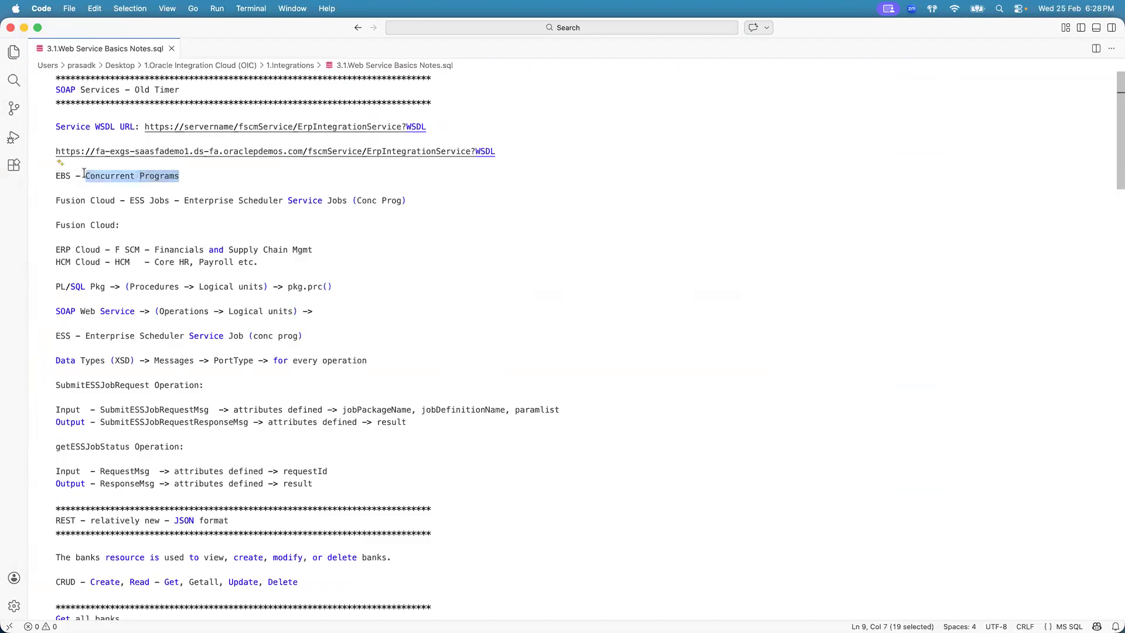
- Highlight "ESS Jobs" in the Fusion Cloud line of the notes
{"action": "left_click", "coordinate": [117, 199]}
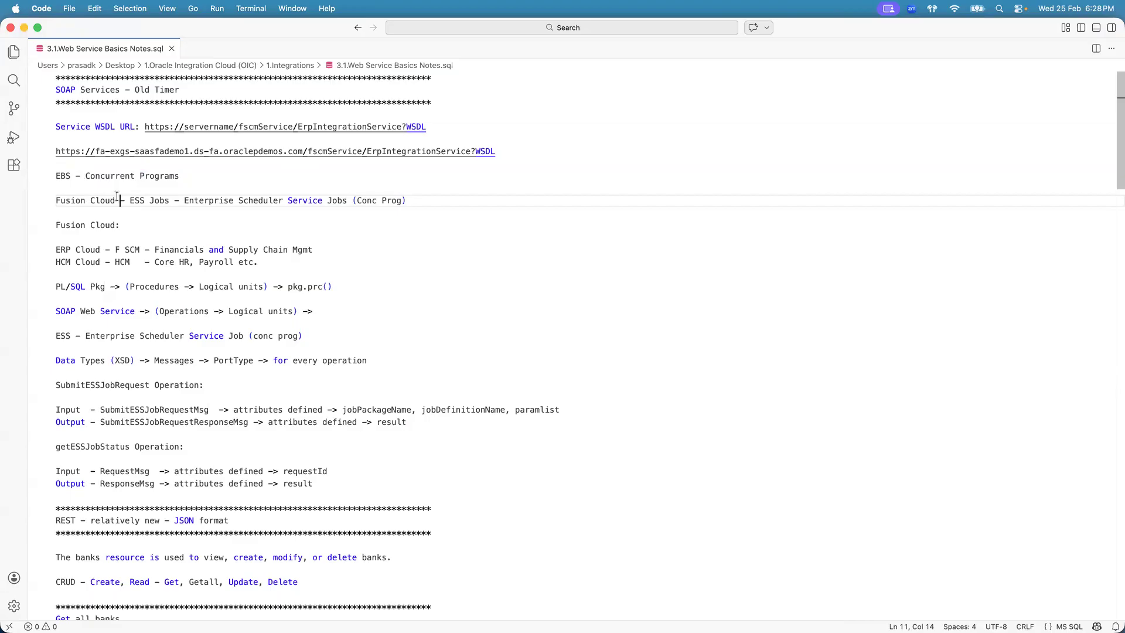
{"action": "key", "text": "Right"}
{"action": "key", "text": "Right"}
{"action": "key", "text": "Right"}
{"action": "key", "text": "Right"}
{"action": "key", "text": "Right"}
{"action": "key", "text": "Right"}
{"action": "key", "text": "Right"}
{"action": "key", "text": "Right"}
{"action": "key", "text": "Right"}
{"action": "key", "text": "Right"}
{"action": "key", "text": "Right"}
{"action": "left_click", "coordinate": [130, 199], "text": "shift"}
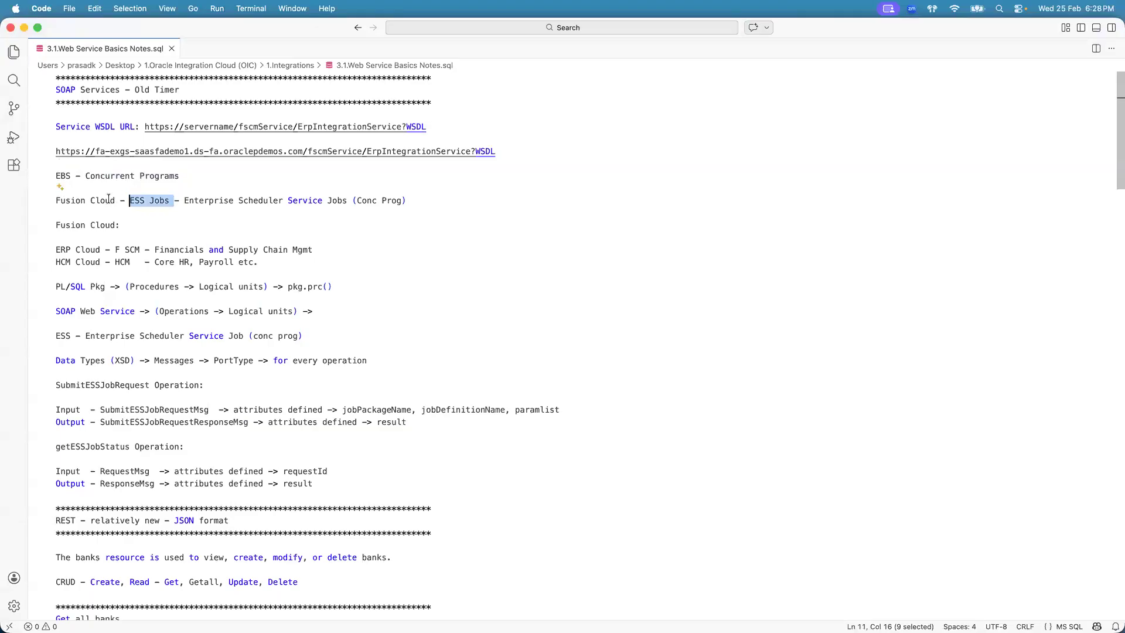
- Highlight "Enterprise Scheduler Service Jobs (Conc Prog)" in the Fusion Cloud line and point out its individual words
{"action": "left_click", "coordinate": [174, 202]}
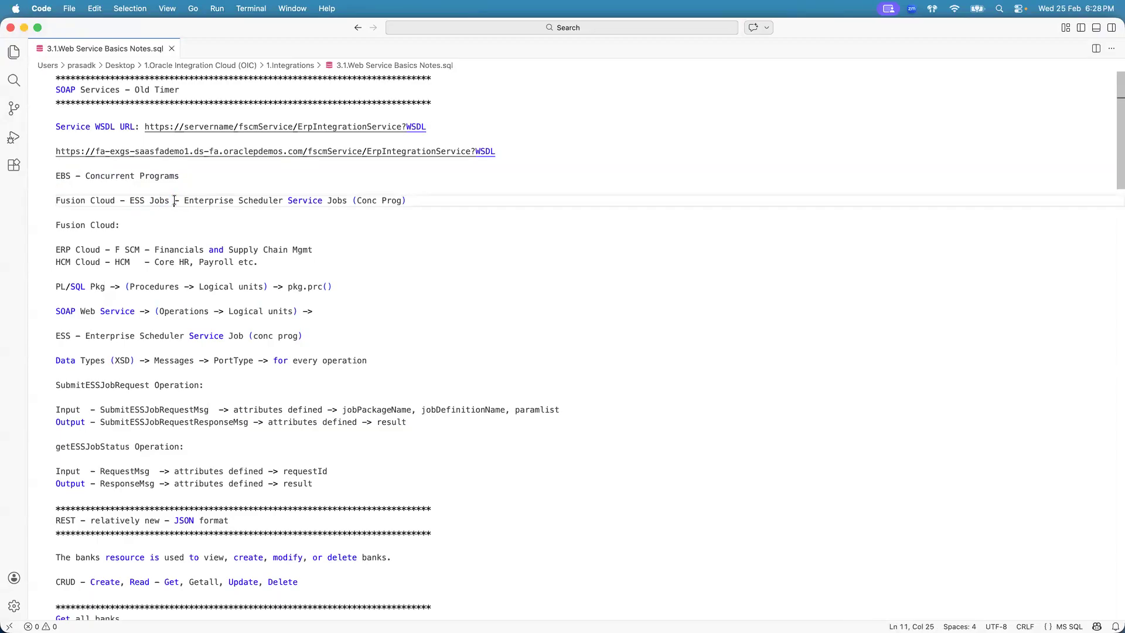
{"action": "left_click", "coordinate": [183, 201]}
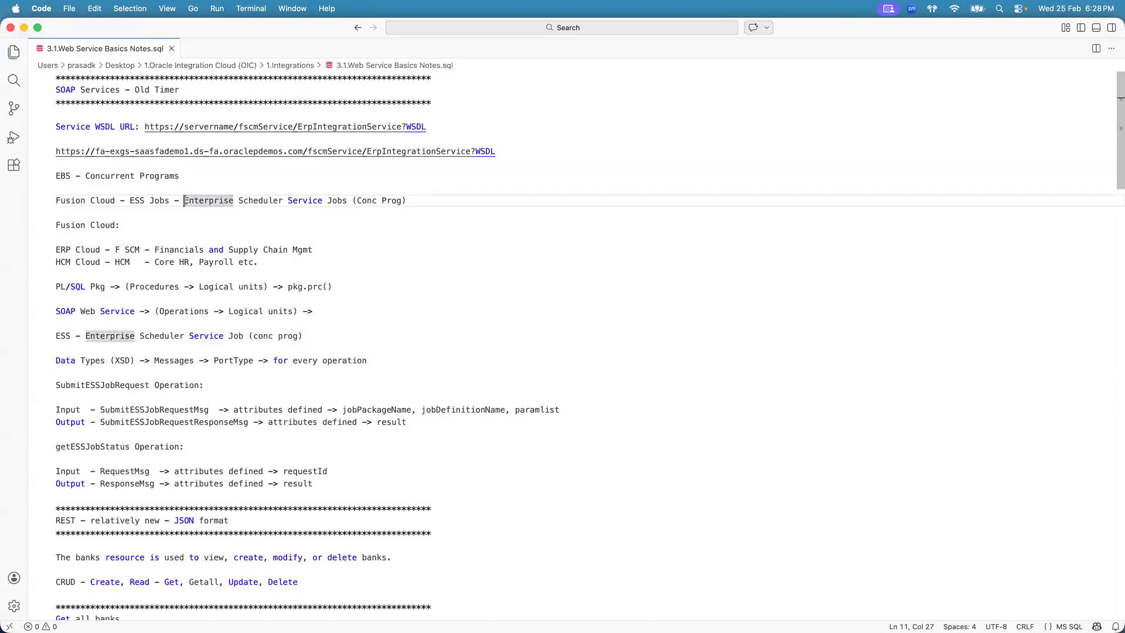
{"action": "left_click", "coordinate": [406, 203], "text": "shift"}
{"action": "left_click", "coordinate": [337, 201]}
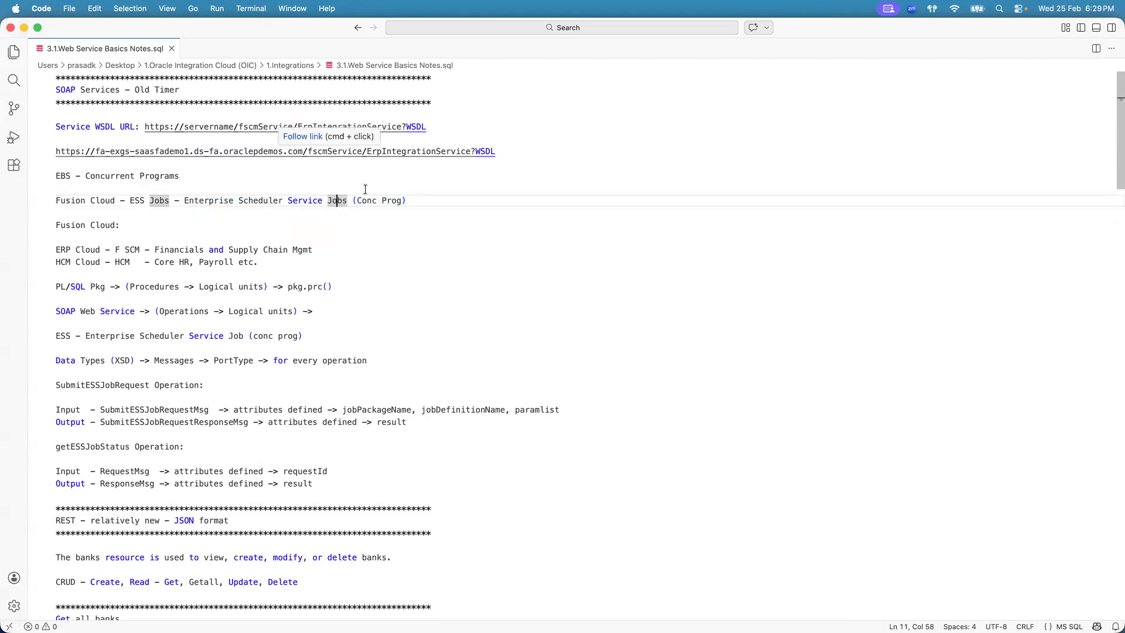
{"action": "left_click", "coordinate": [352, 202]}
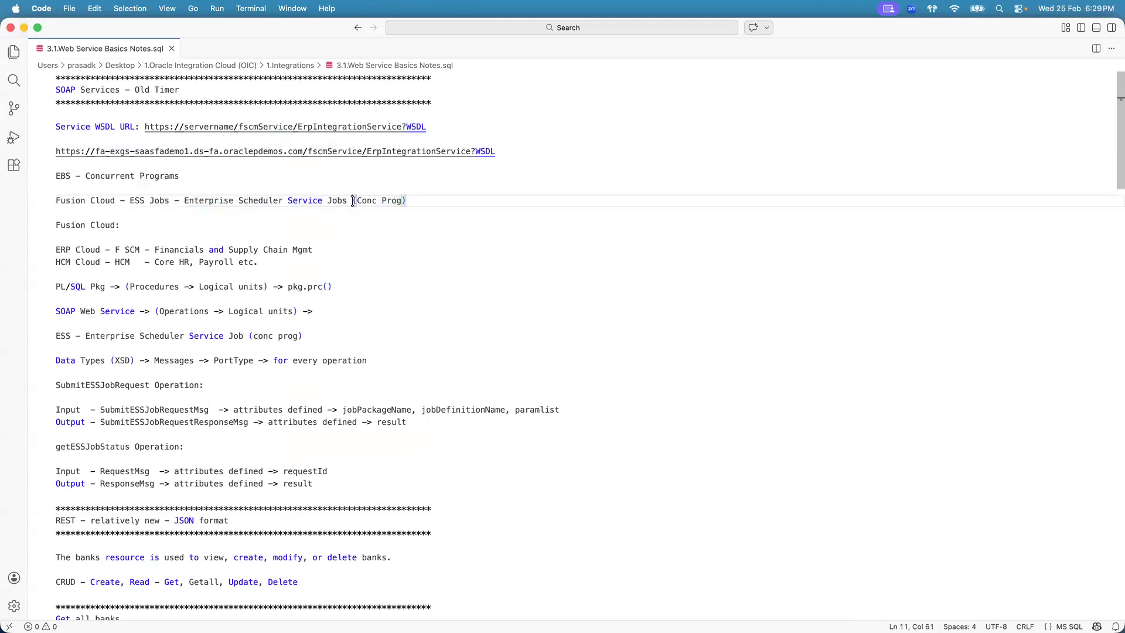
{"action": "left_click", "coordinate": [193, 202]}
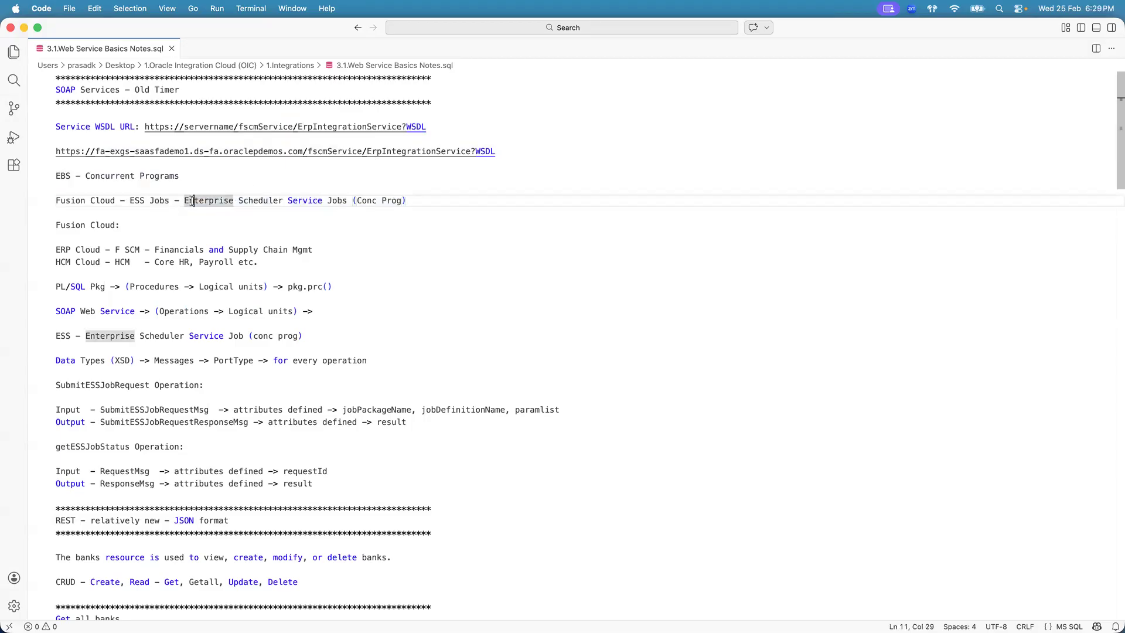
{"action": "left_click", "coordinate": [263, 201]}
{"action": "left_click", "coordinate": [307, 201]}
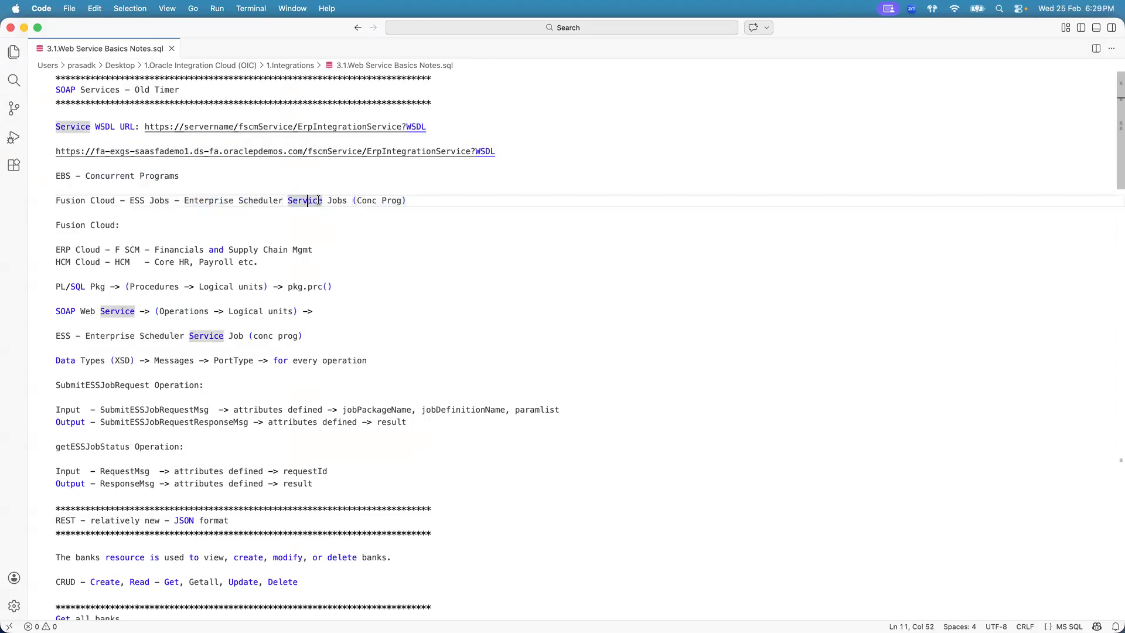
{"action": "left_click", "coordinate": [347, 201]}
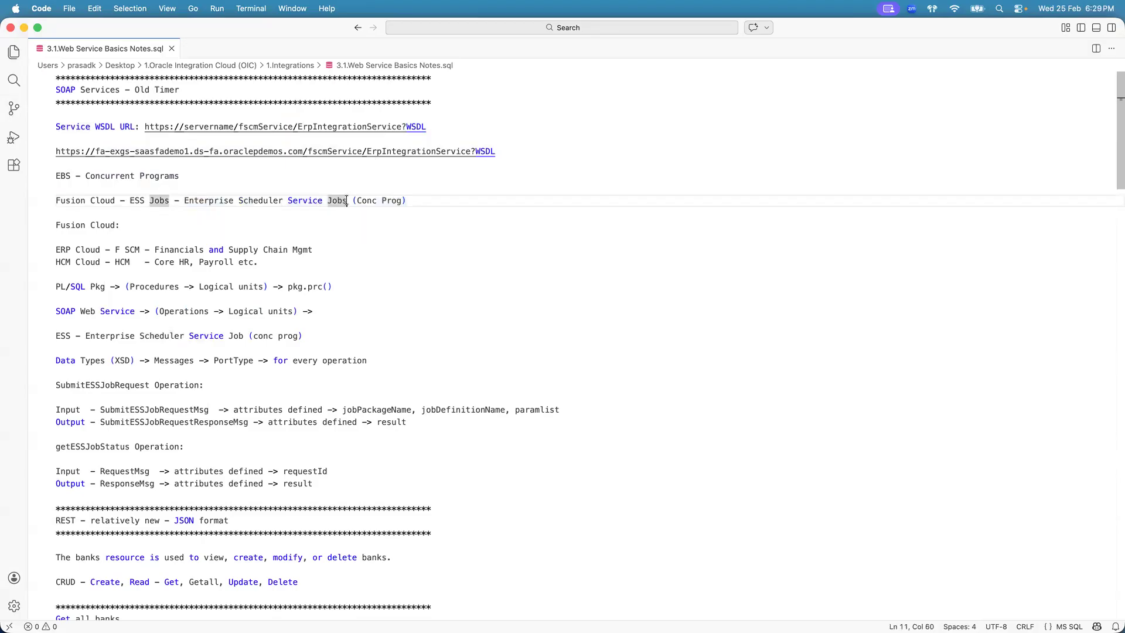
- Switch to the Chrome documentation and highlight the submitESSJobRequest and getESSJobStatus operation headings
{"action": "key", "text": "super+Tab"}
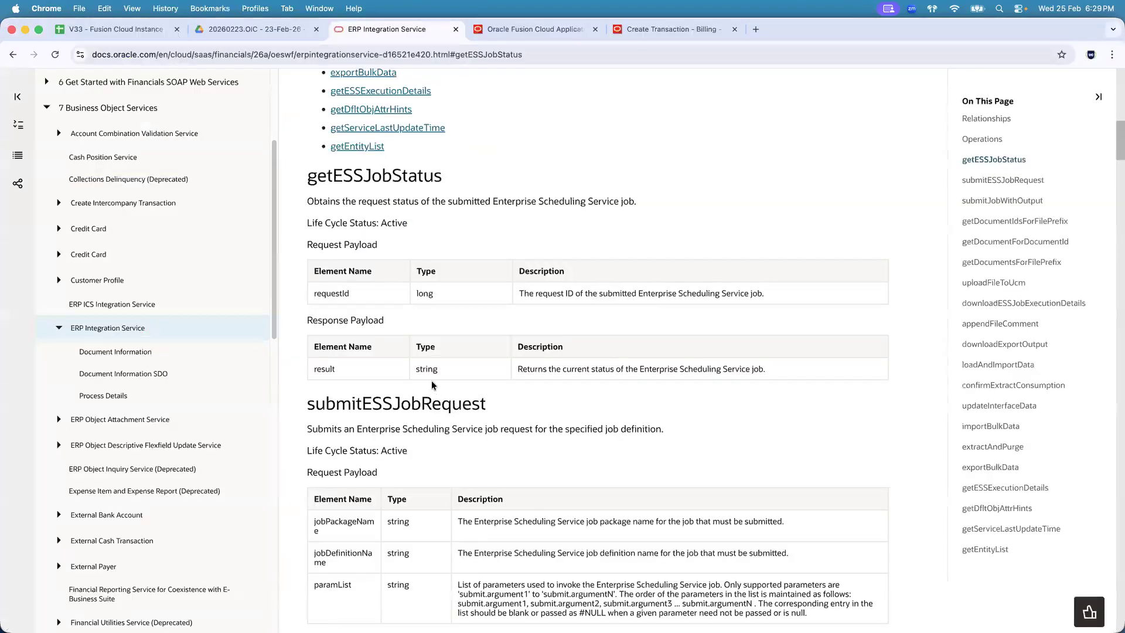
{"action": "double_click", "coordinate": [404, 405]}
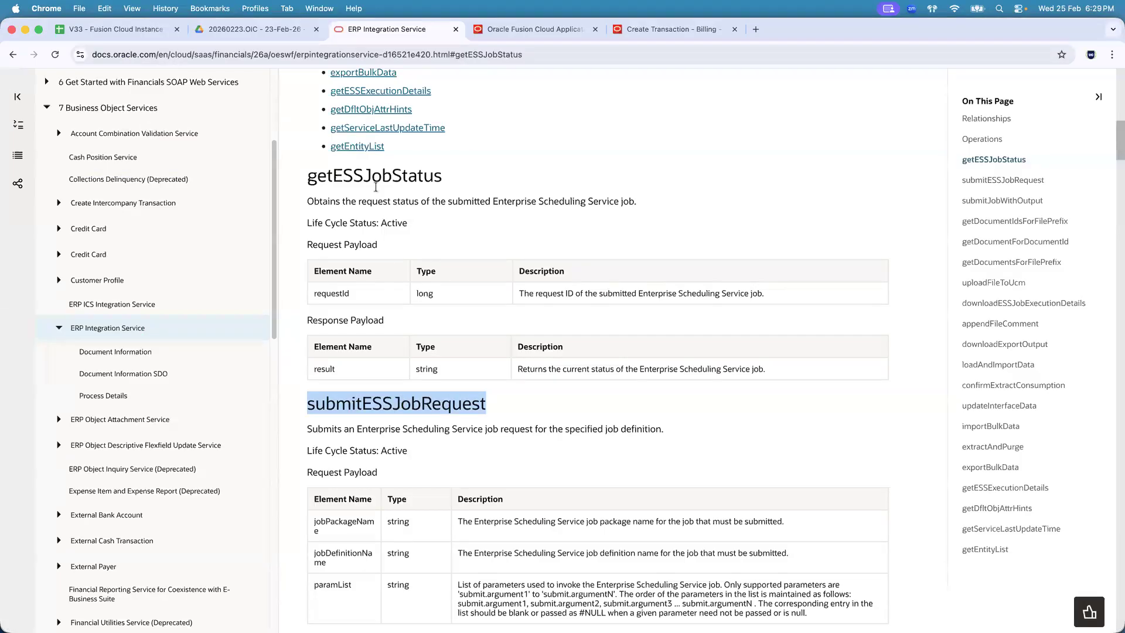
{"action": "double_click", "coordinate": [373, 174]}
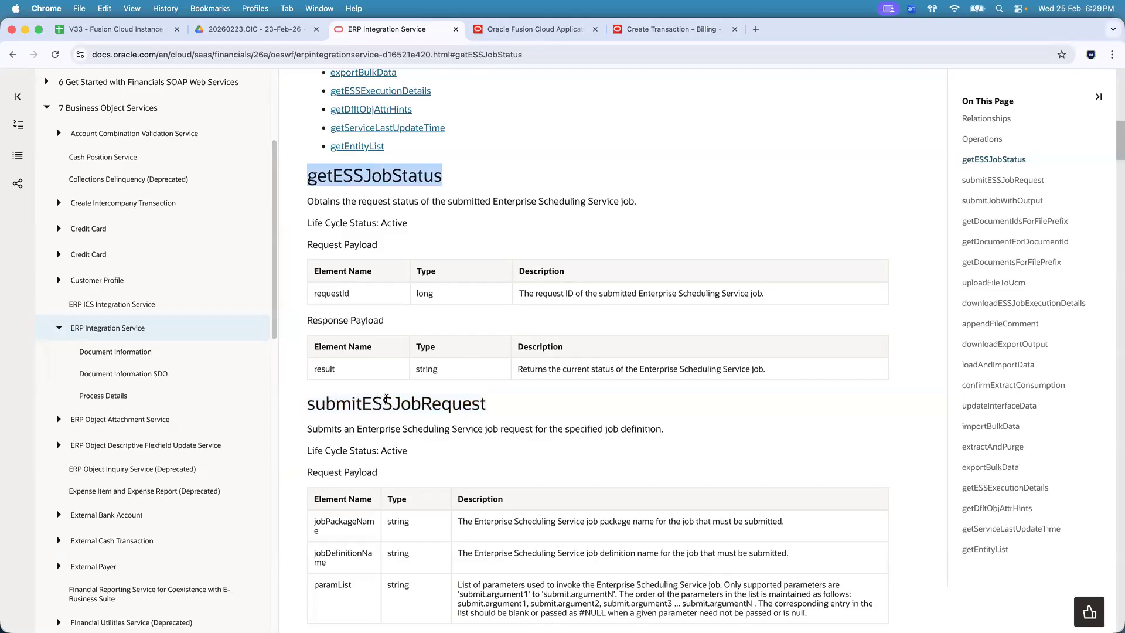
{"action": "double_click", "coordinate": [387, 402]}
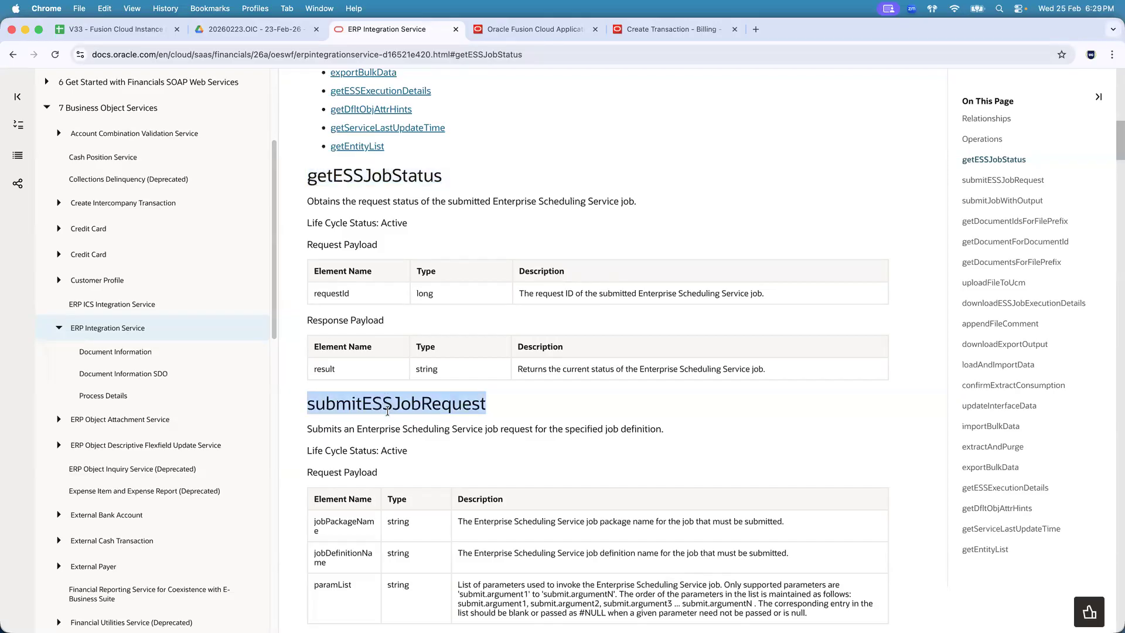
- Switch to the Oracle Fusion Cloud Applications page and load the home page of the exgs instance
{"action": "left_click", "coordinate": [535, 26]}
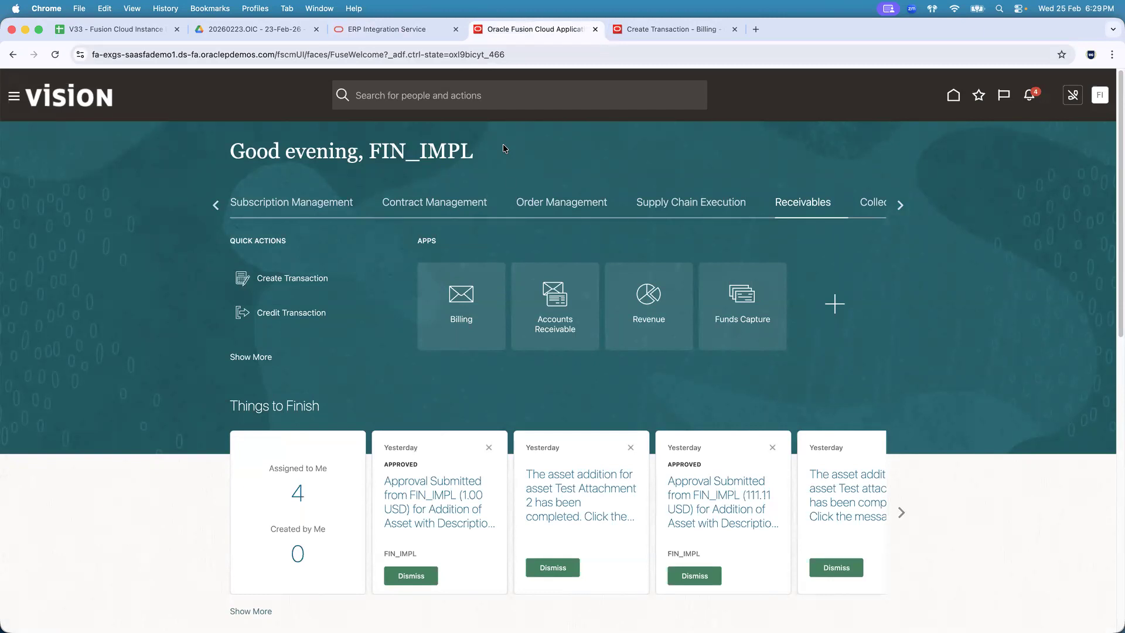
{"action": "left_click", "coordinate": [545, 55]}
{"action": "left_click", "coordinate": [545, 55]}
{"action": "type", "text": "exgs"}
{"action": "key", "text": "Return"}
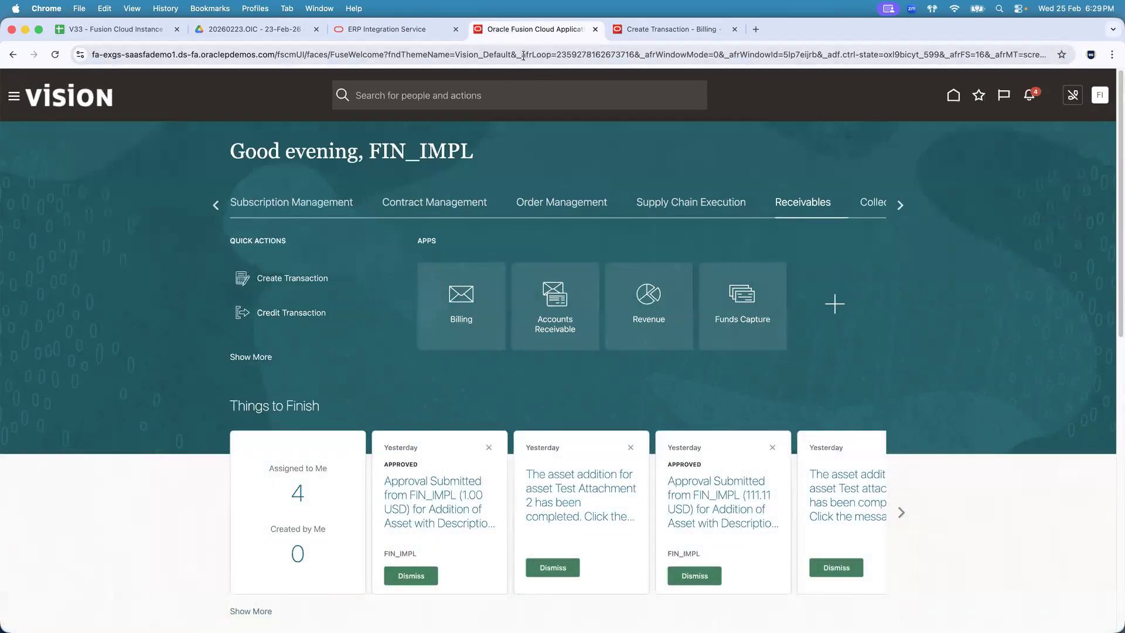
- Open Scheduled Processes from the Tools group and enlarge the search results table to show more rows
{"action": "left_click", "coordinate": [216, 204]}
{"action": "left_click", "coordinate": [216, 204]}
{"action": "left_click", "coordinate": [236, 206]}
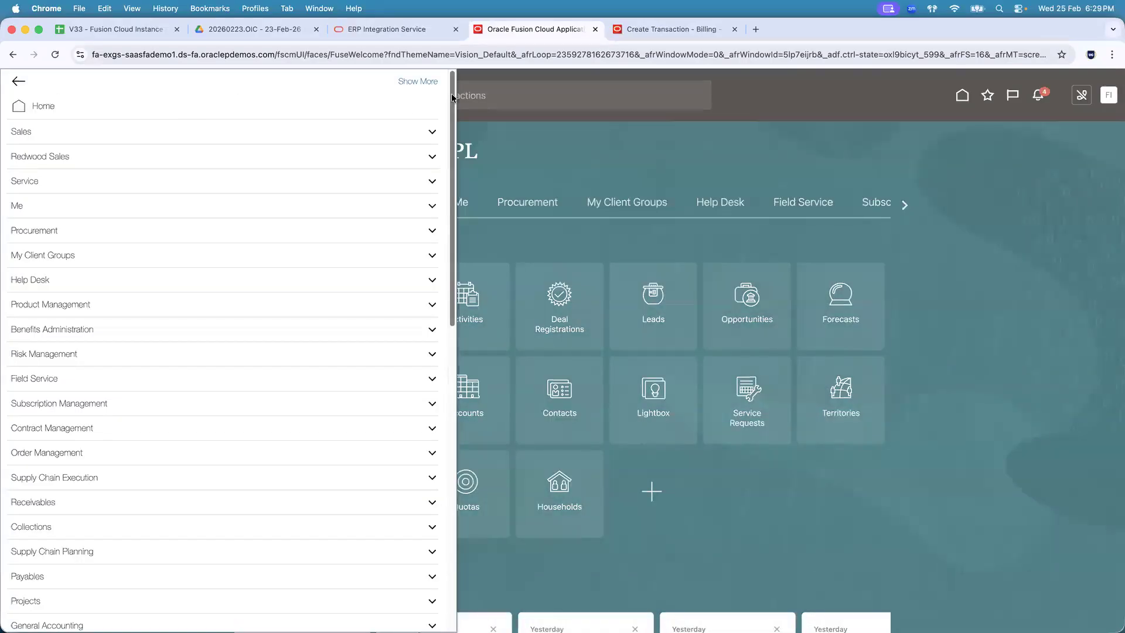
{"action": "scroll", "coordinate": [452, 97], "scroll_direction": "down", "scroll_amount": 10}
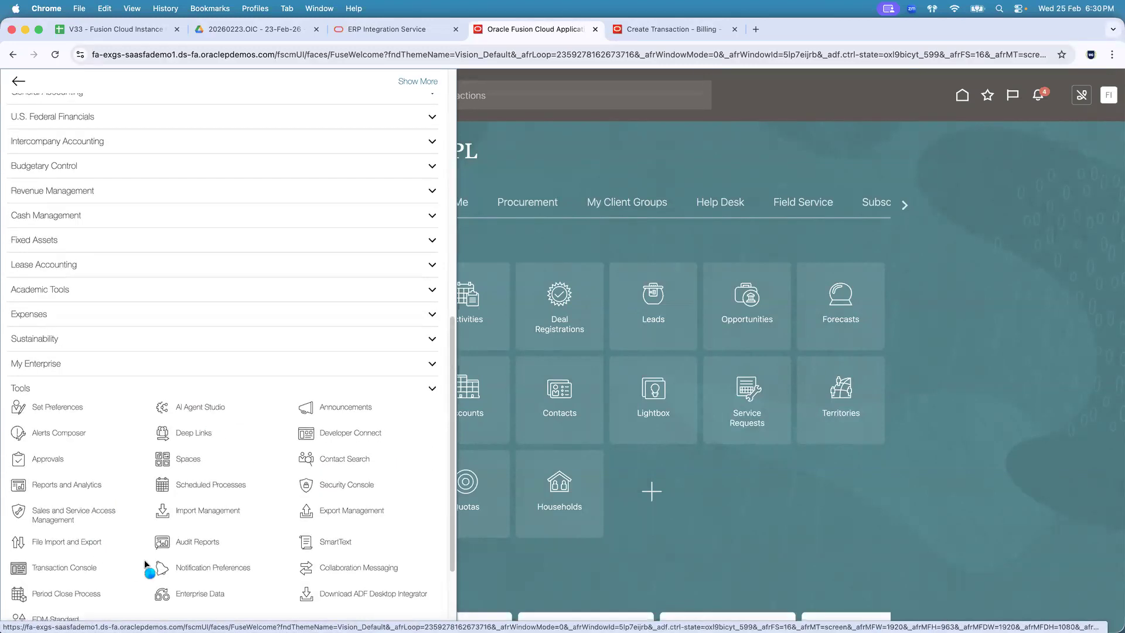
{"action": "left_click", "coordinate": [206, 488]}
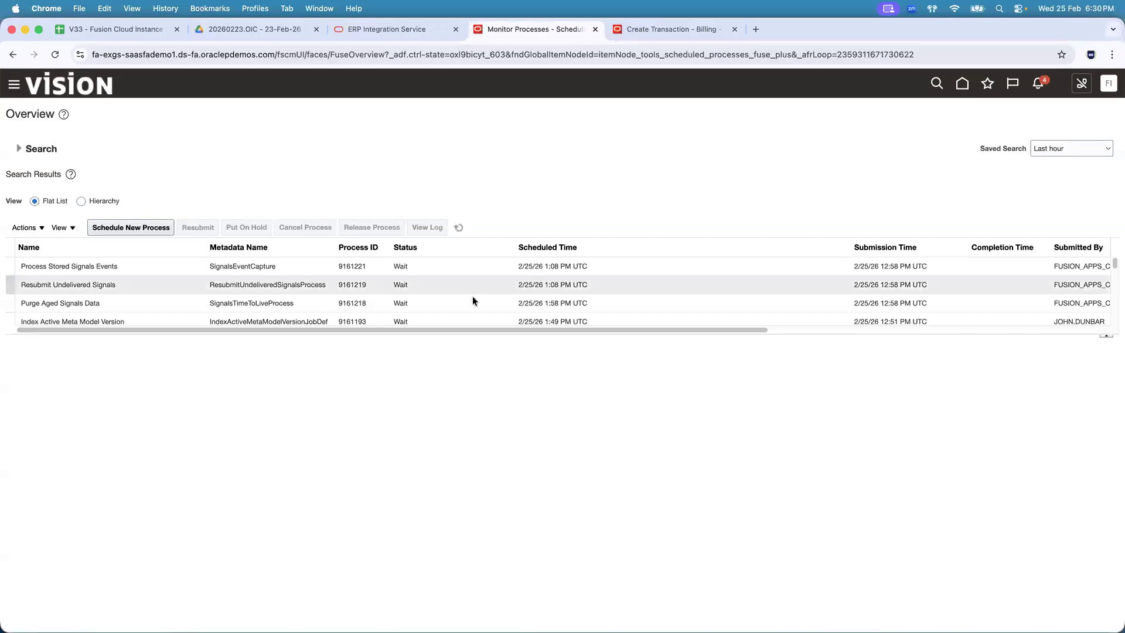
{"action": "left_click_drag", "start_coordinate": [466, 334], "coordinate": [472, 417]}
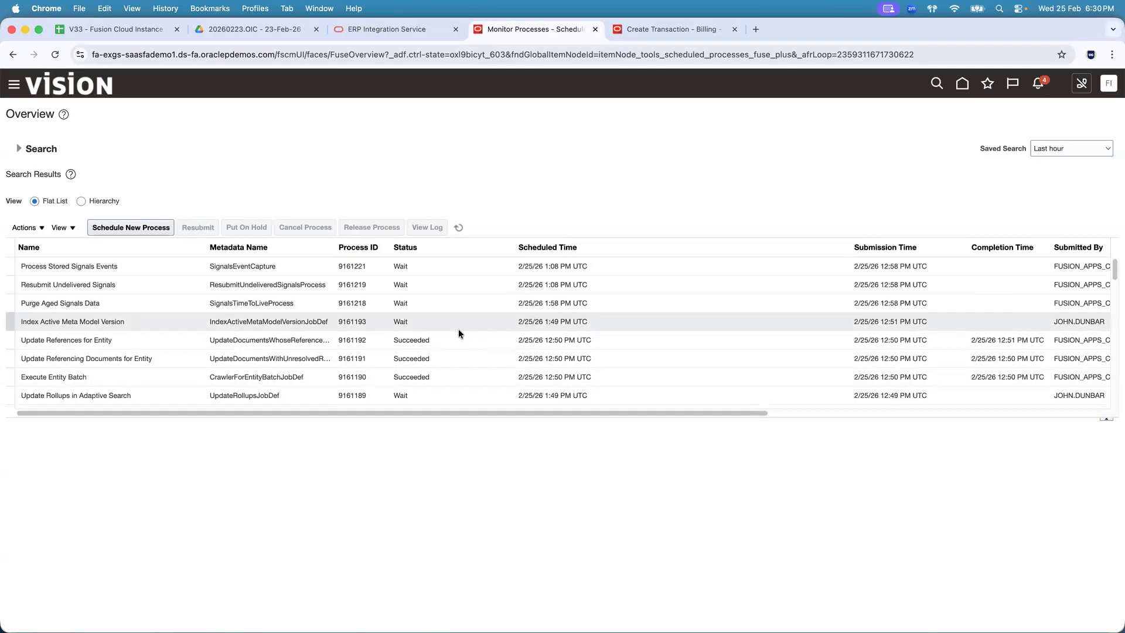
- Expand the process search criteria and look up the fin_impl username in the Fusion Cloud instance details spreadsheet
{"action": "left_click", "coordinate": [22, 149]}
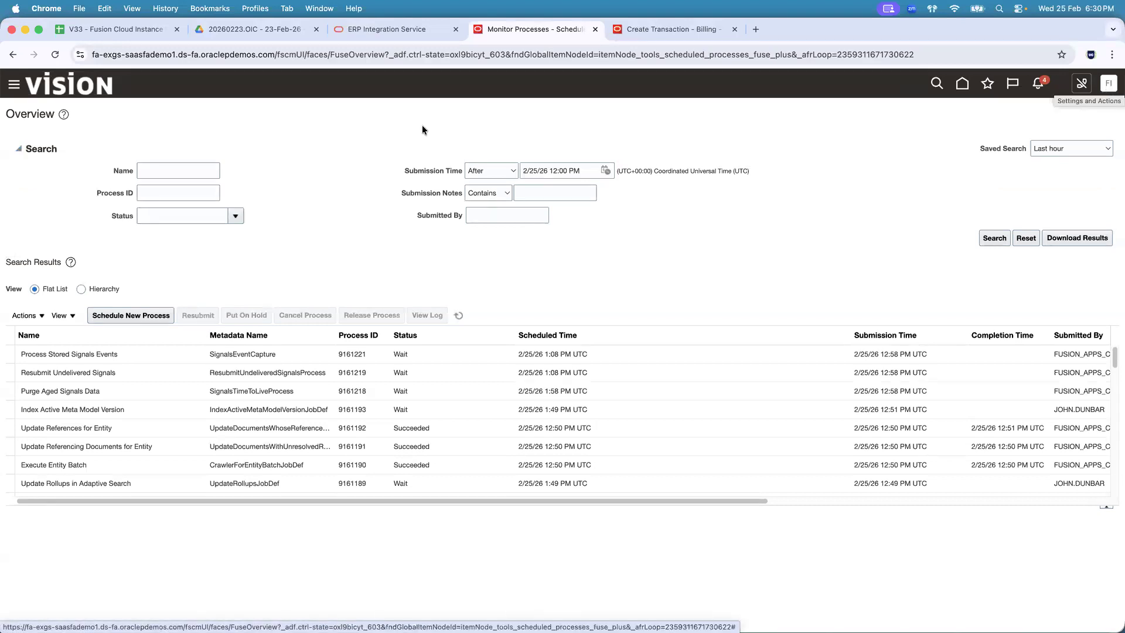
{"action": "left_click", "coordinate": [114, 29]}
{"action": "left_click", "coordinate": [135, 199]}
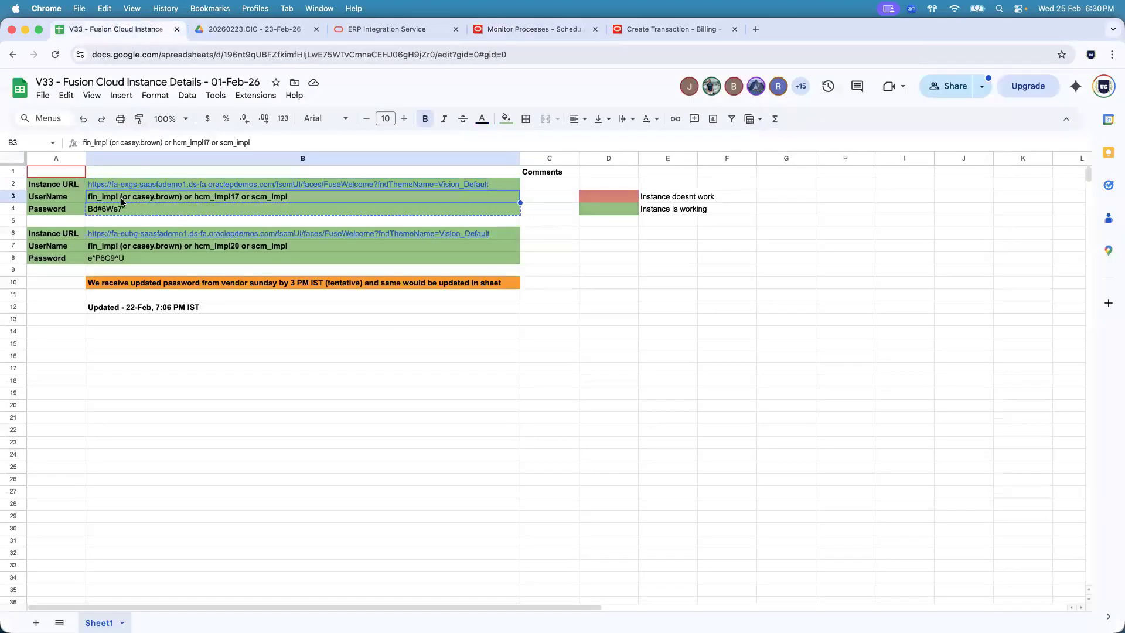
{"action": "double_click", "coordinate": [107, 142]}
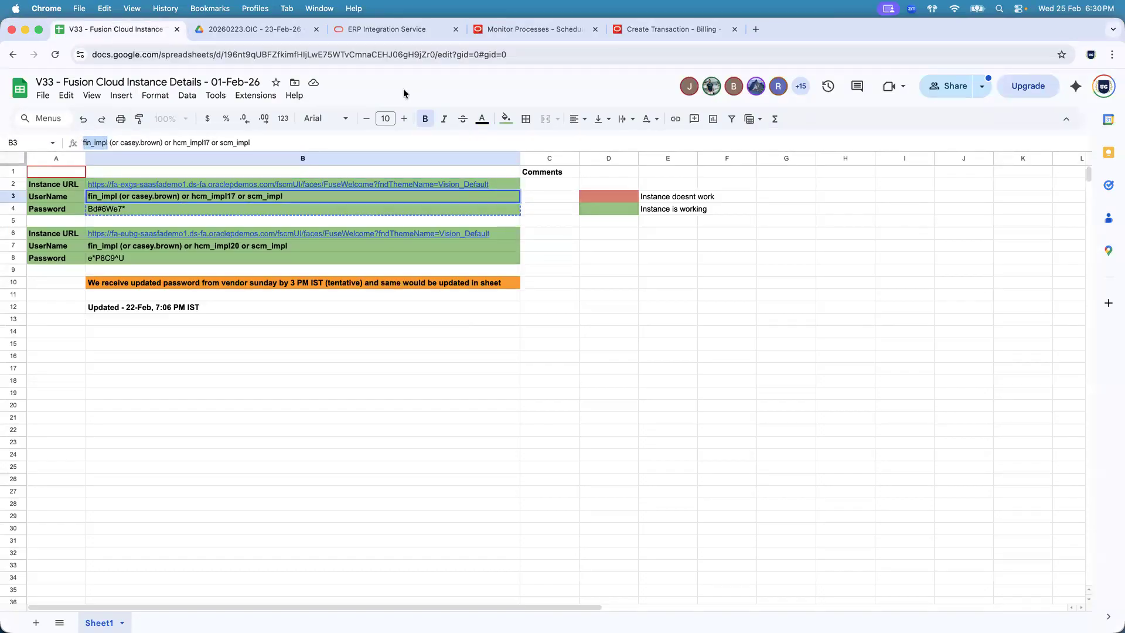
{"action": "left_click", "coordinate": [145, 211]}
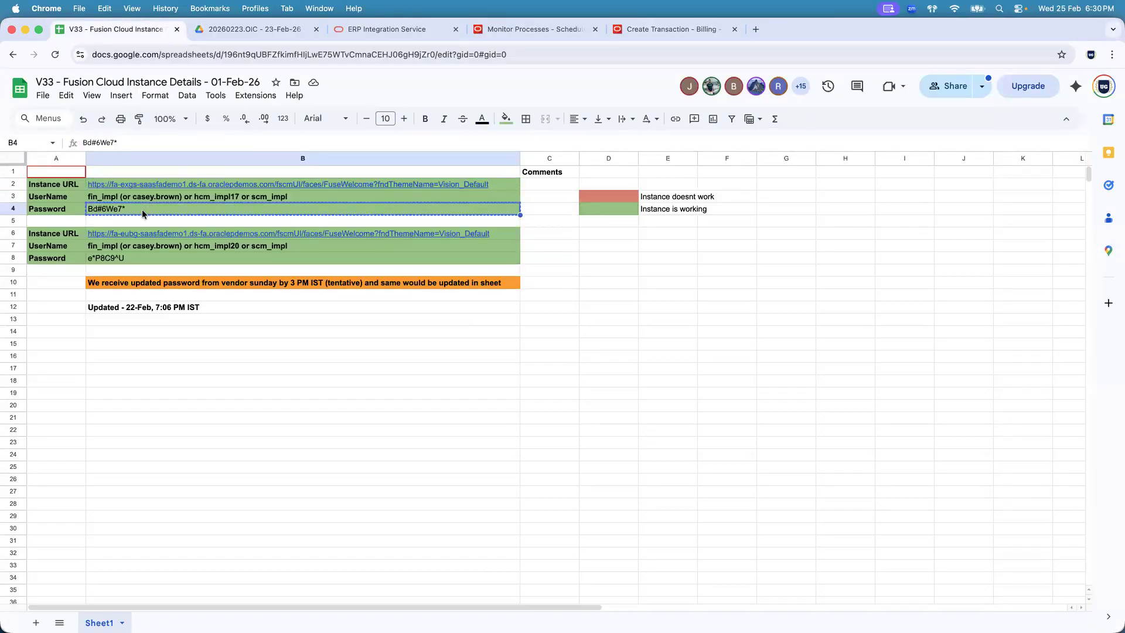
- Search the scheduled processes for those submitted by fin_impl and collapse the search criteria
{"action": "left_click", "coordinate": [538, 33]}
{"action": "left_click", "coordinate": [510, 212]}
{"action": "type", "text": "fin_impl"}
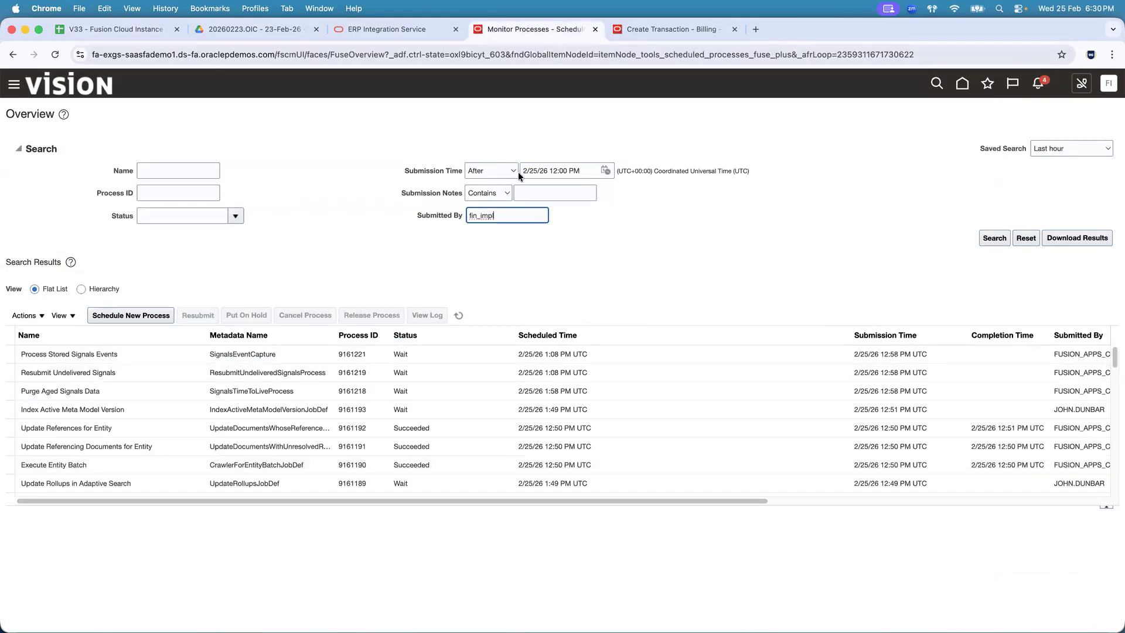
{"action": "left_click", "coordinate": [994, 240]}
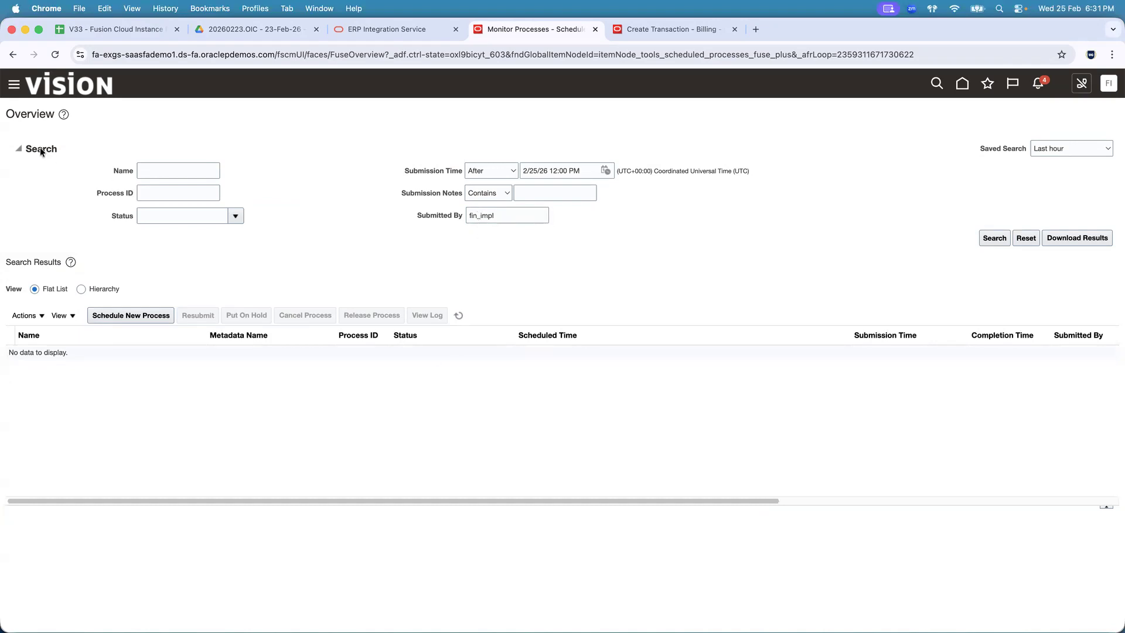
{"action": "left_click", "coordinate": [17, 147]}
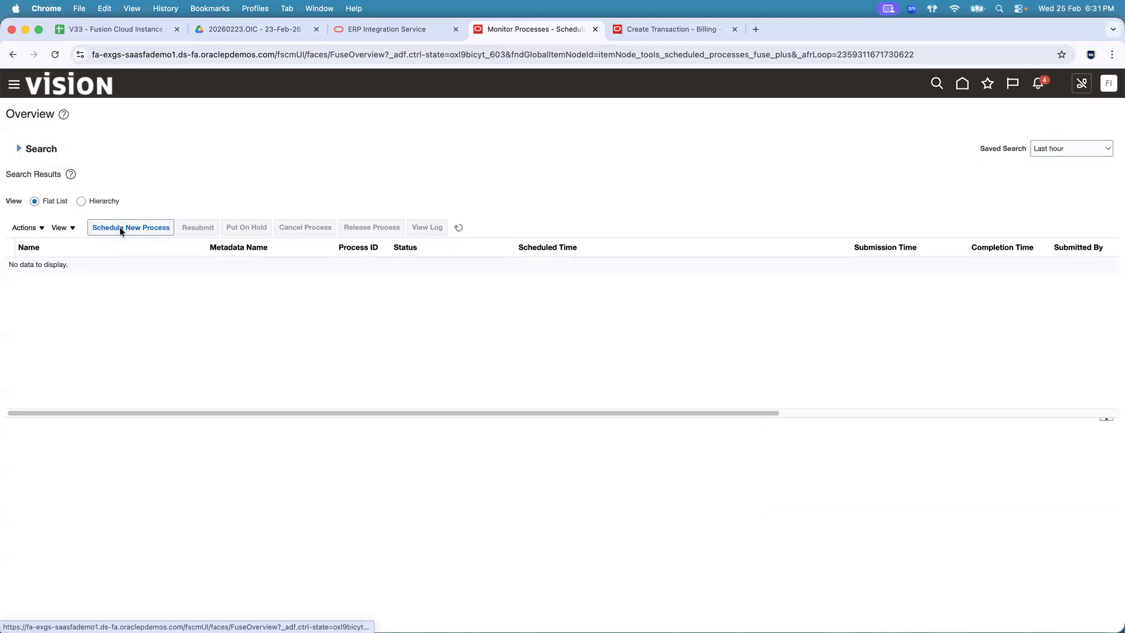
- Start scheduling a new process of type Job and search the job names for "Payables Health Check"
{"action": "left_click", "coordinate": [310, 331]}
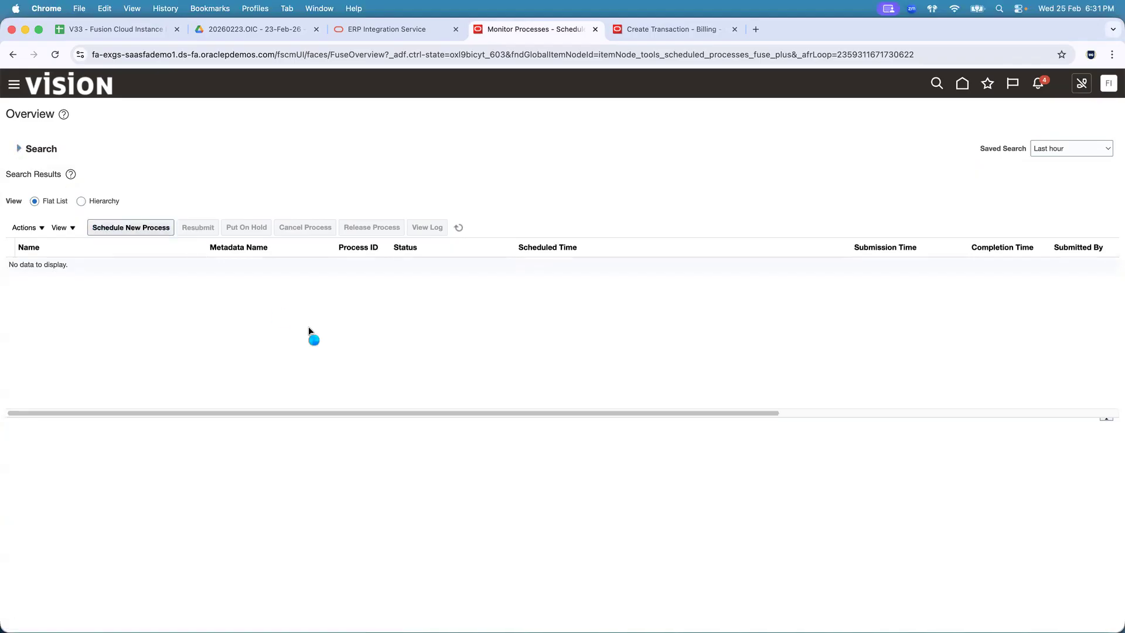
{"action": "left_click", "coordinate": [131, 226]}
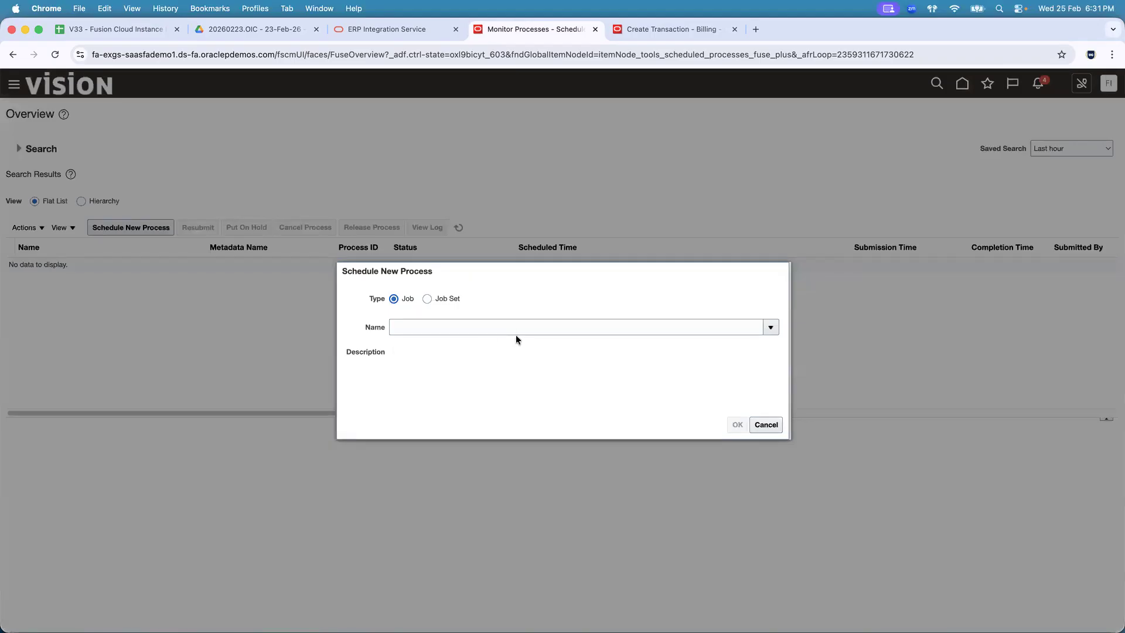
{"action": "left_click", "coordinate": [771, 330]}
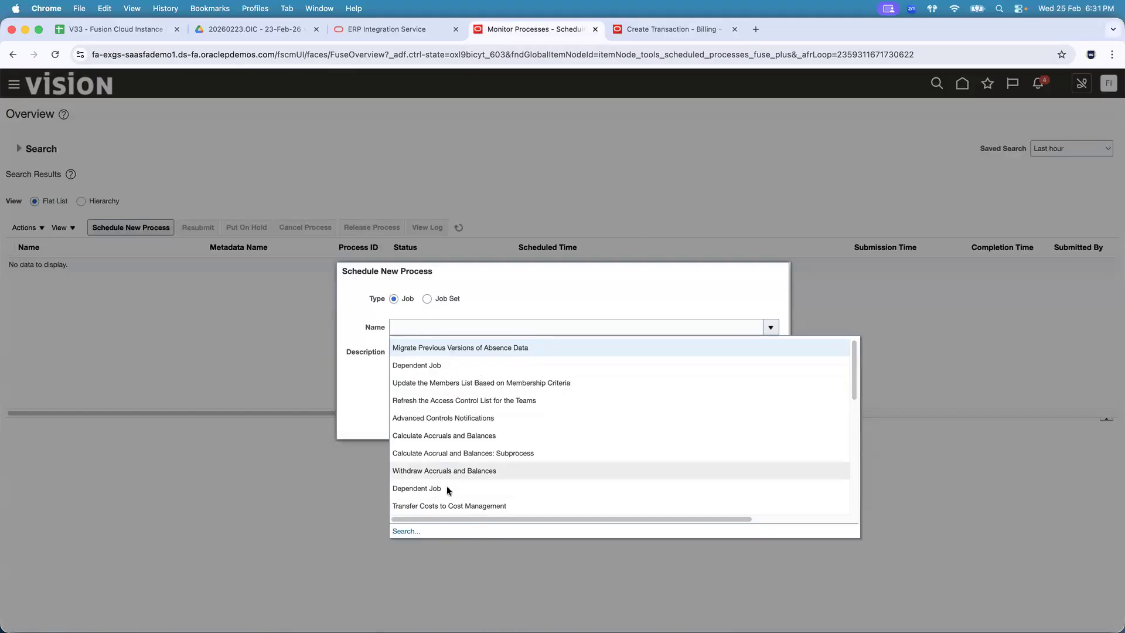
{"action": "left_click", "coordinate": [407, 531]}
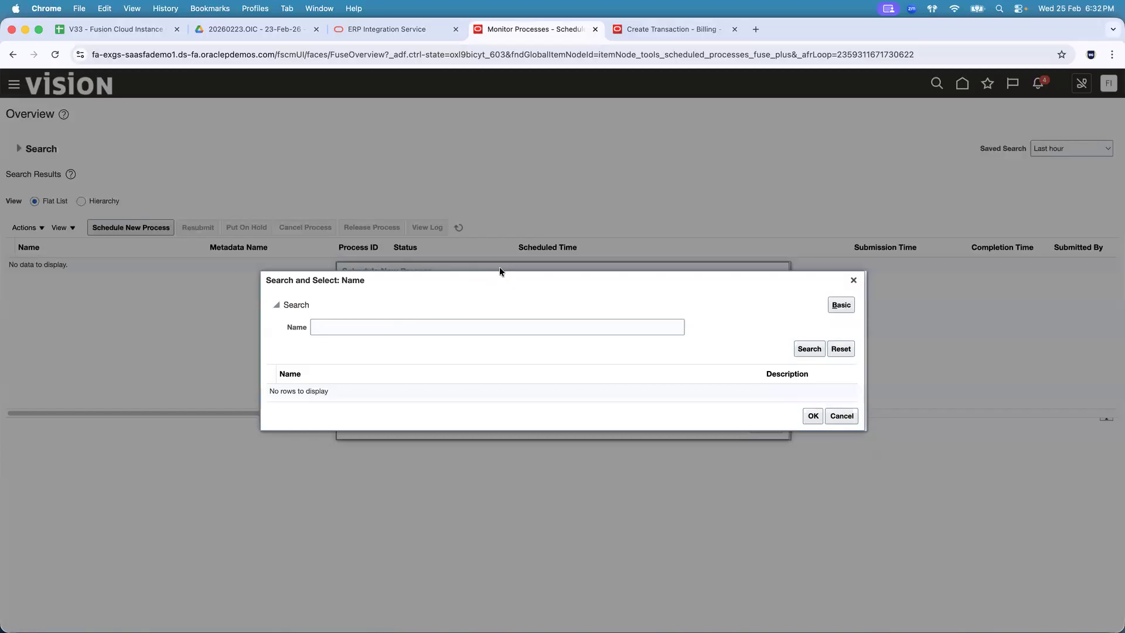
{"action": "left_click", "coordinate": [434, 329]}
{"action": "type", "text": "Payab"}
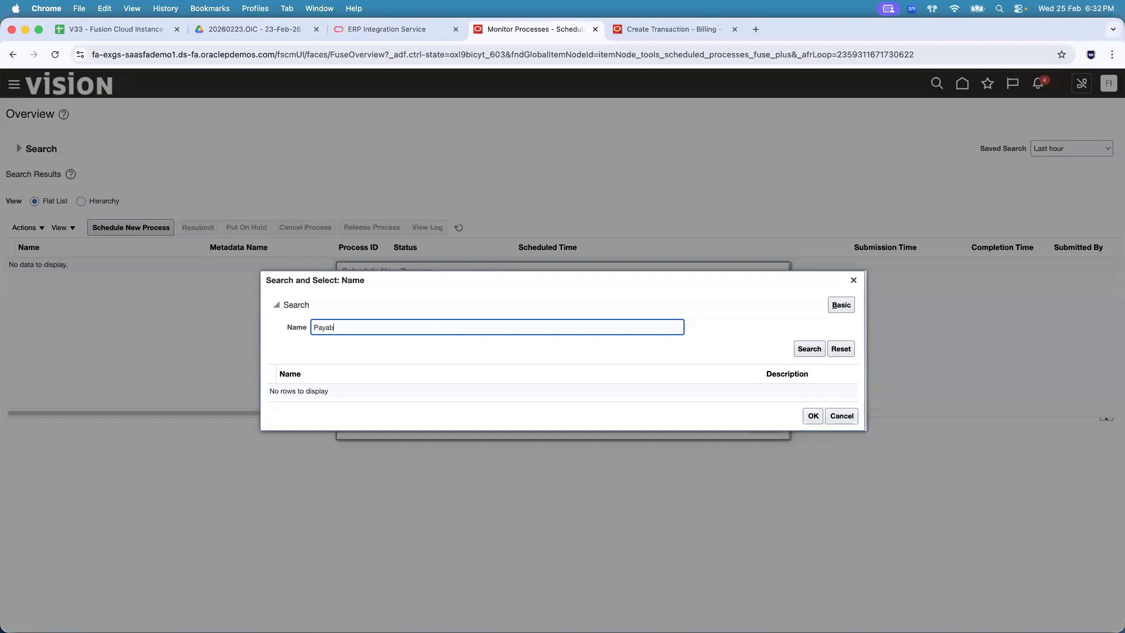
{"action": "type", "text": "les Health Check"}
{"action": "left_click", "coordinate": [809, 349]}
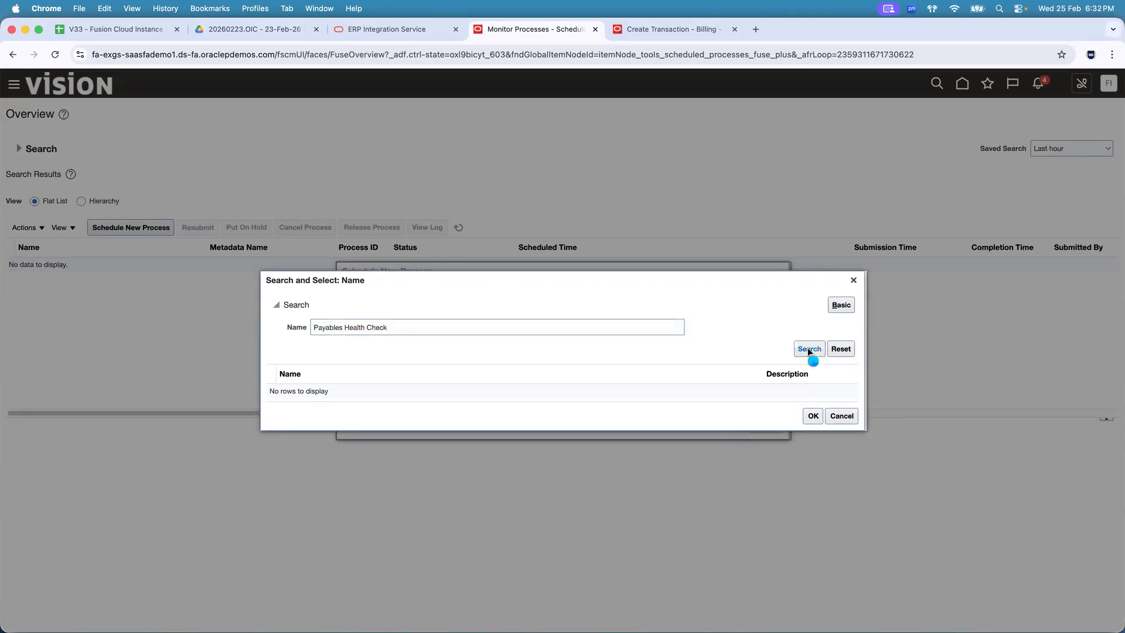
- Widen the Description column of the job search results and choose Payables Health Check as the job
{"action": "left_click", "coordinate": [538, 392]}
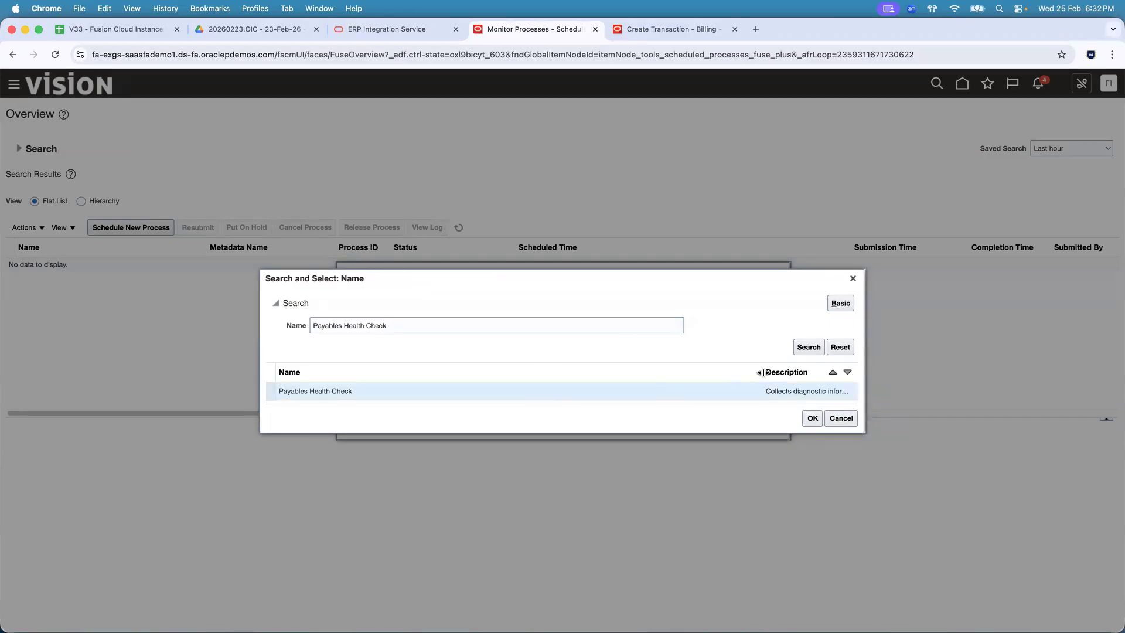
{"action": "left_click_drag", "start_coordinate": [517, 373], "coordinate": [497, 374]}
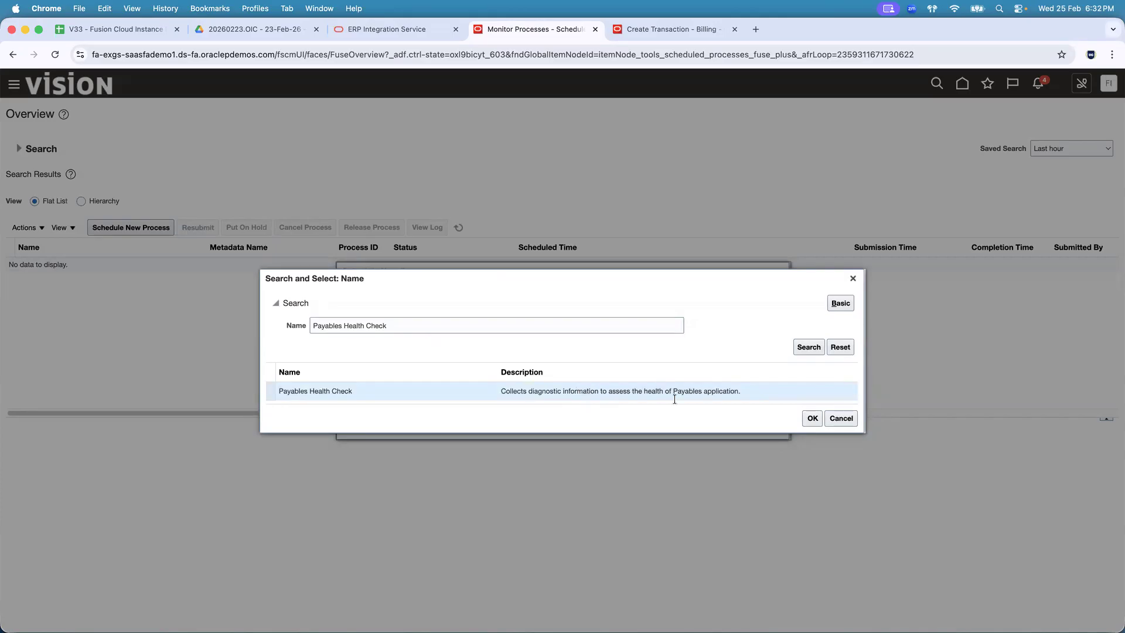
{"action": "left_click", "coordinate": [812, 418]}
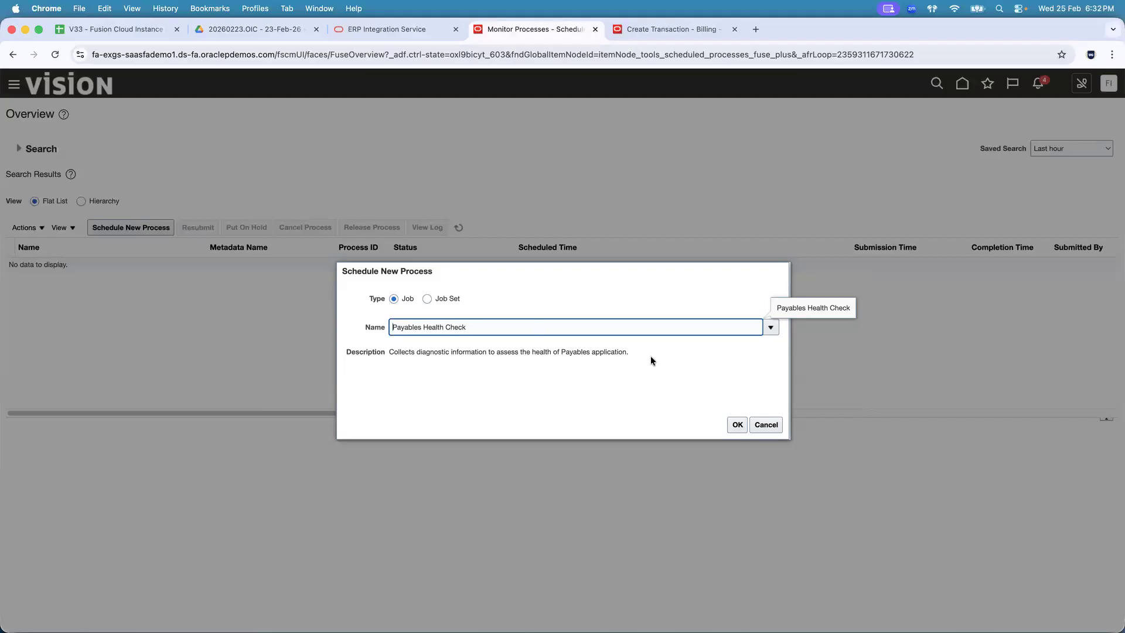
- Open the Payables Health Check process details and submit the process to run as soon as possible
{"action": "left_click", "coordinate": [733, 419]}
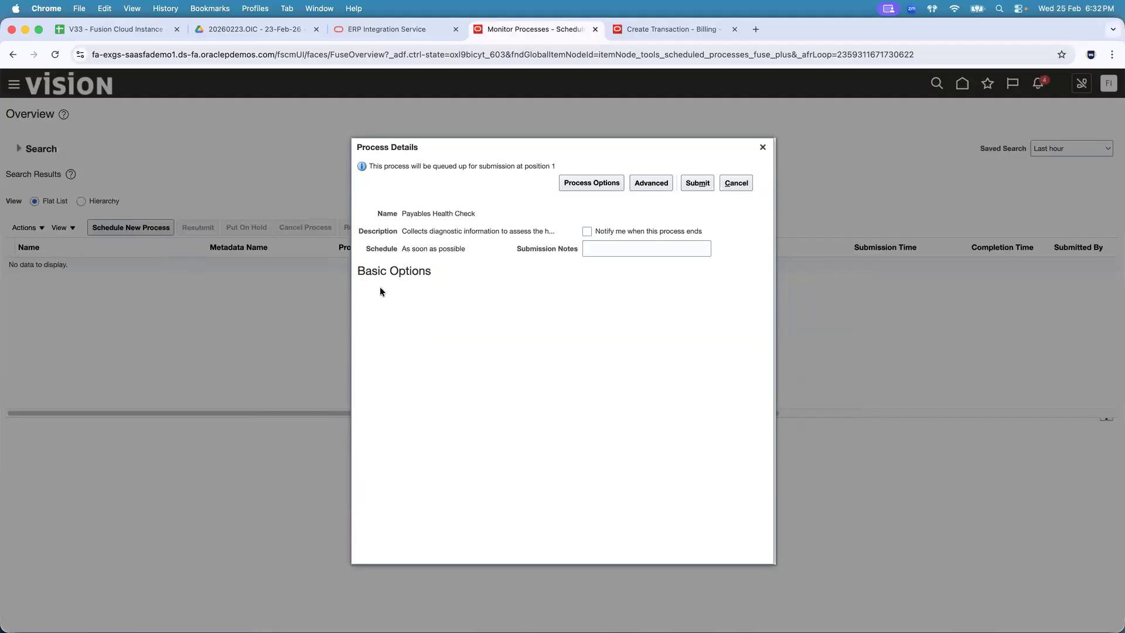
{"action": "key", "text": "super+shift+4"}
{"action": "left_click_drag", "start_coordinate": [360, 280], "coordinate": [671, 457]}
{"action": "left_click", "coordinate": [696, 182]}
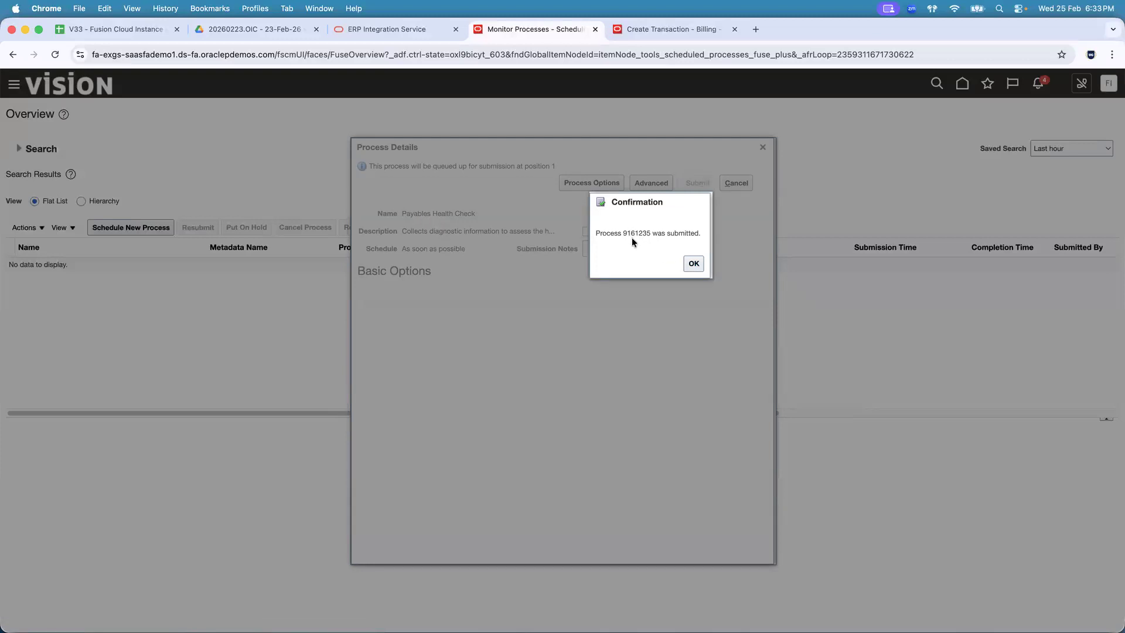
{"action": "left_click", "coordinate": [693, 263]}
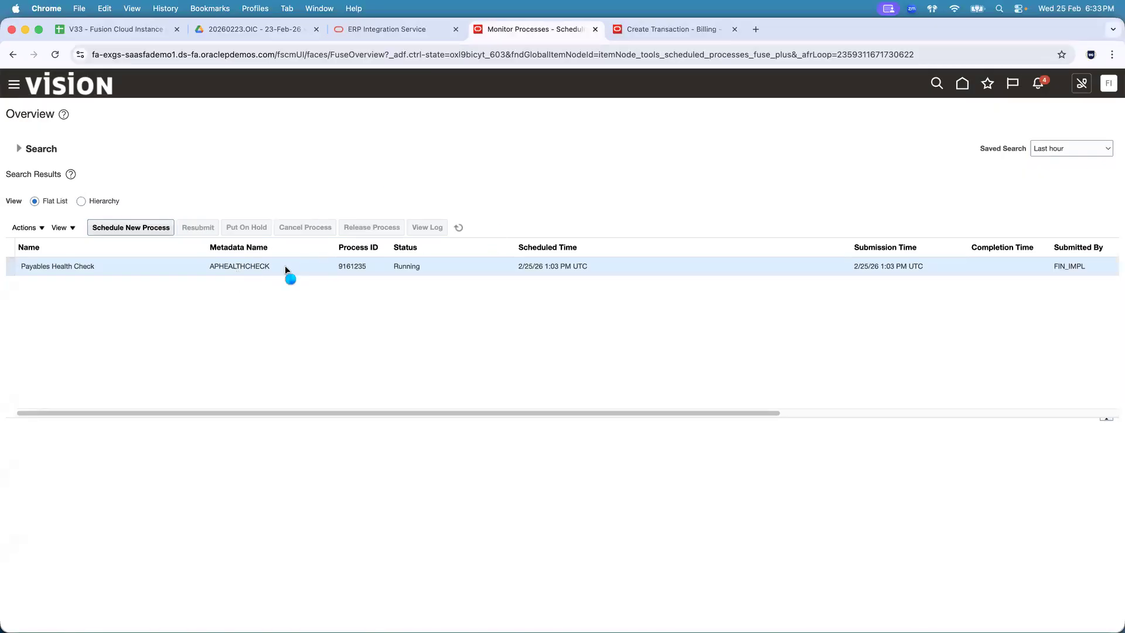
- Refresh the process list and review the job name in the Schedule New Process dialog without scheduling another run
{"action": "left_click", "coordinate": [459, 228]}
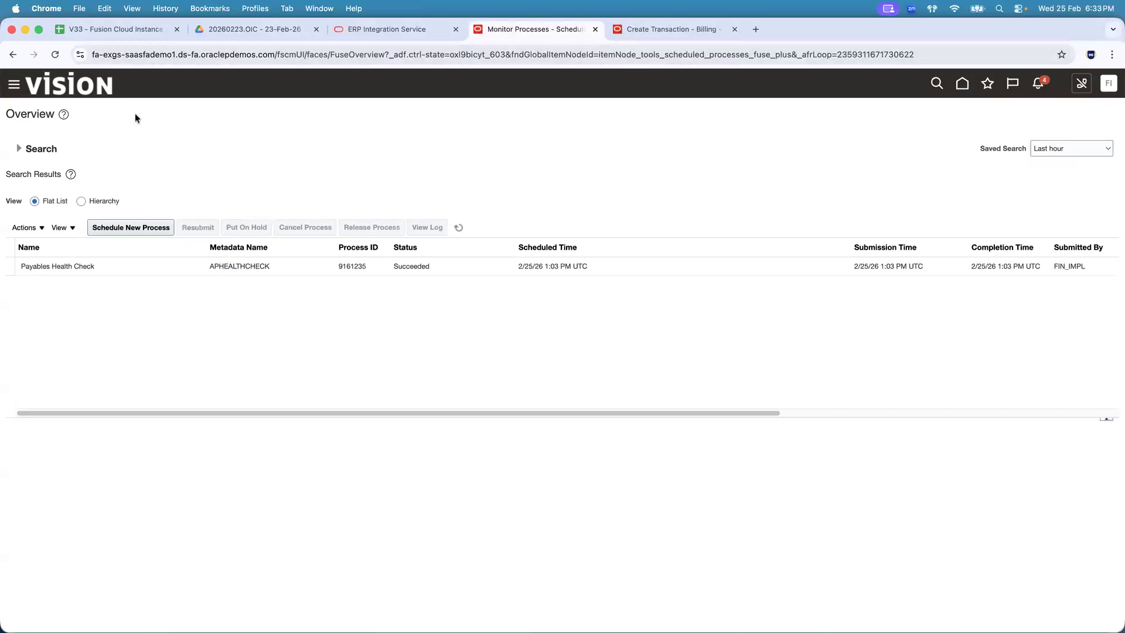
{"action": "left_click", "coordinate": [142, 226]}
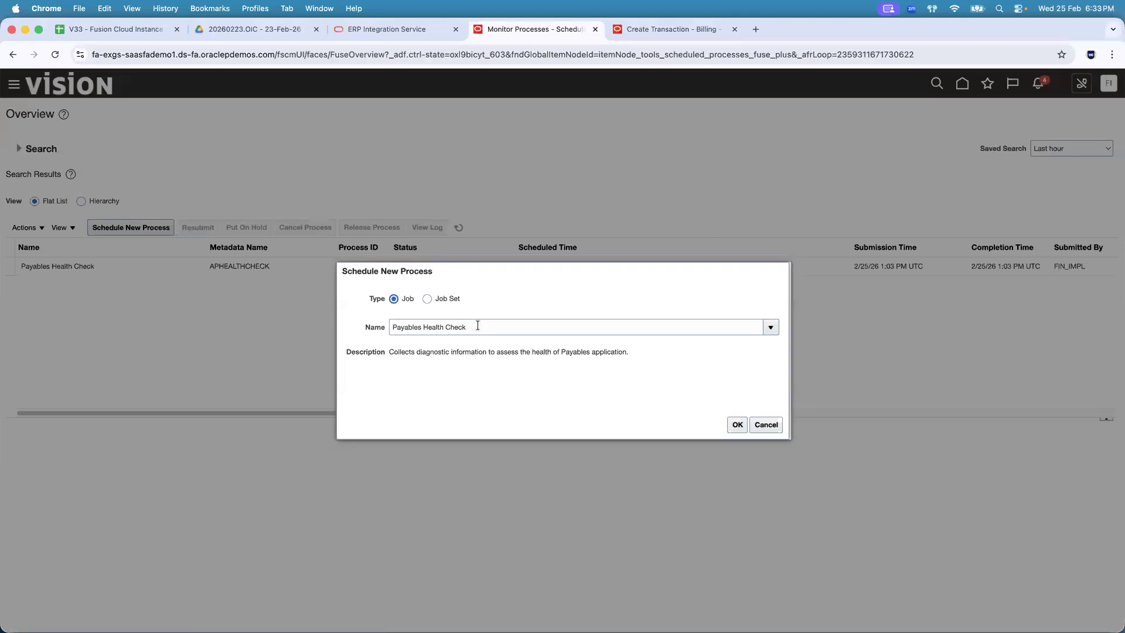
{"action": "left_click", "coordinate": [768, 426]}
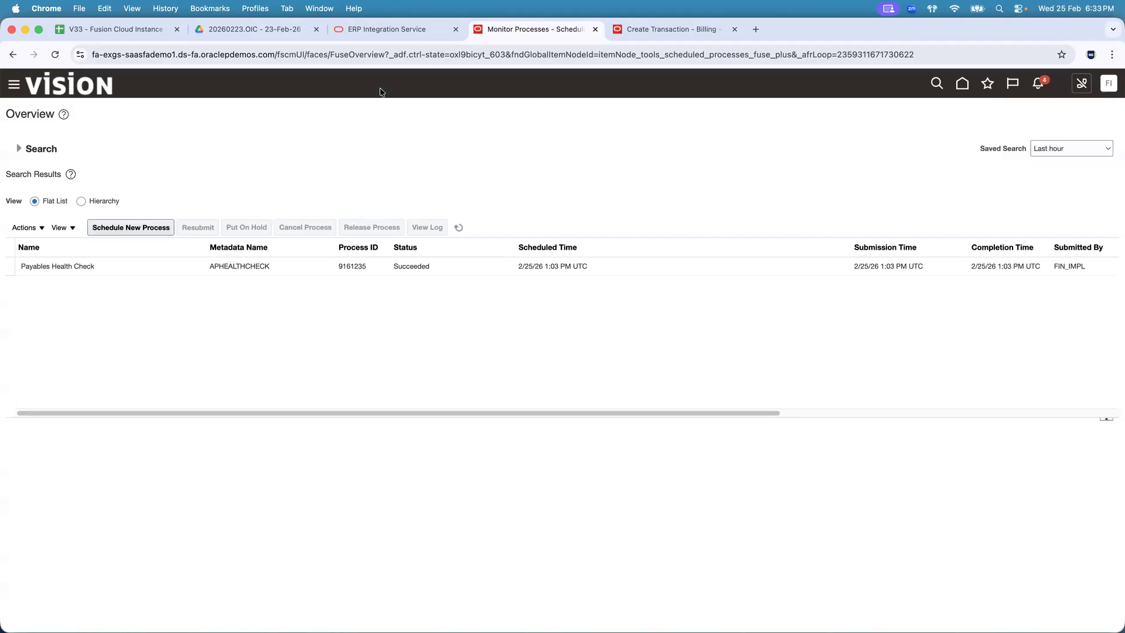
- Highlight the submitESSJobRequest heading in the ERP Integration Service documentation and return to the scheduled processes list for comparison
{"action": "left_click", "coordinate": [378, 30]}
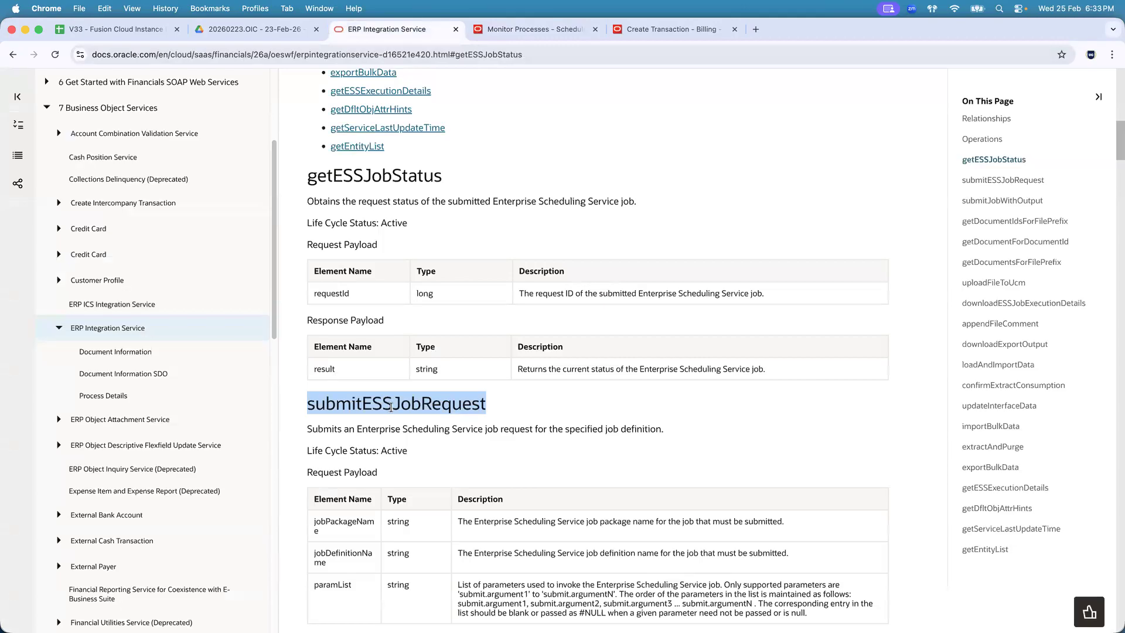
{"action": "left_click", "coordinate": [390, 407]}
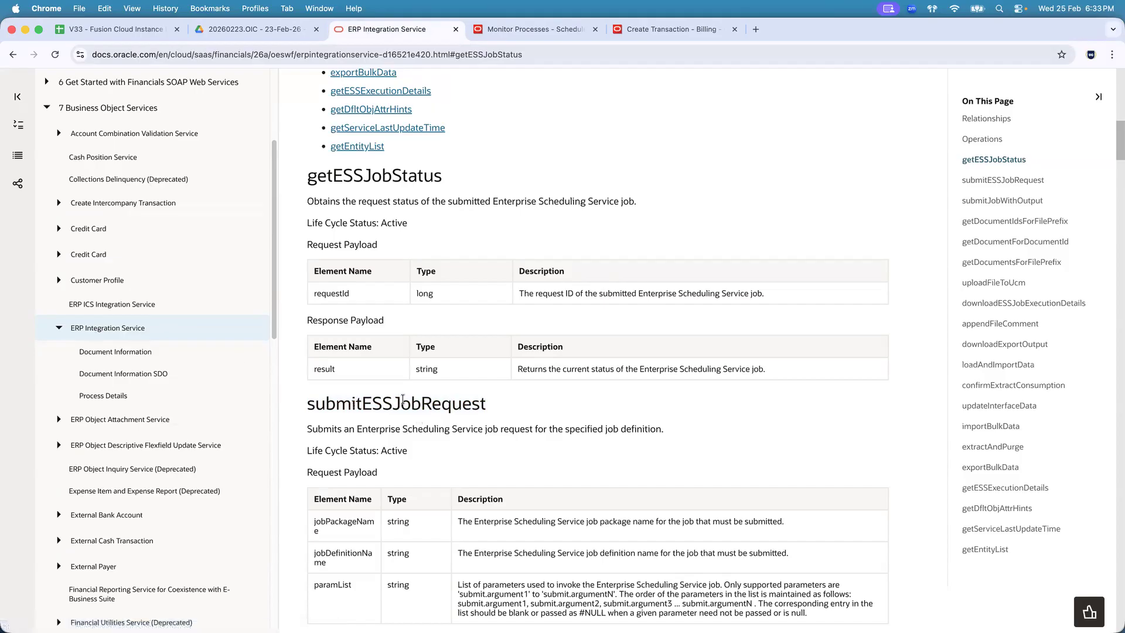
{"action": "double_click", "coordinate": [402, 398]}
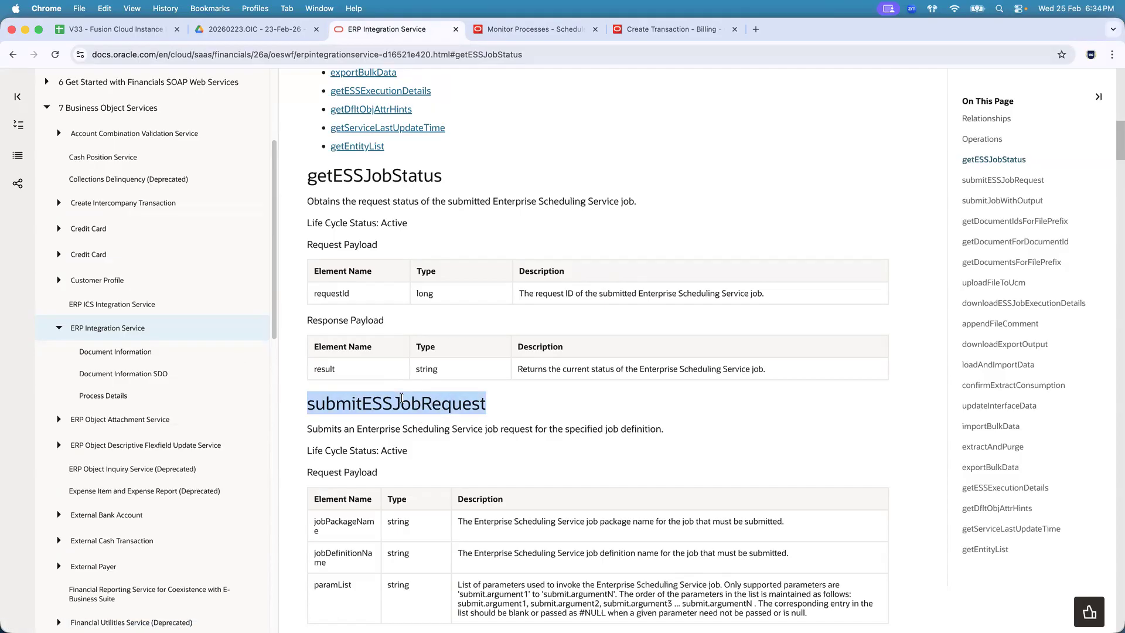
{"action": "left_click", "coordinate": [517, 30]}
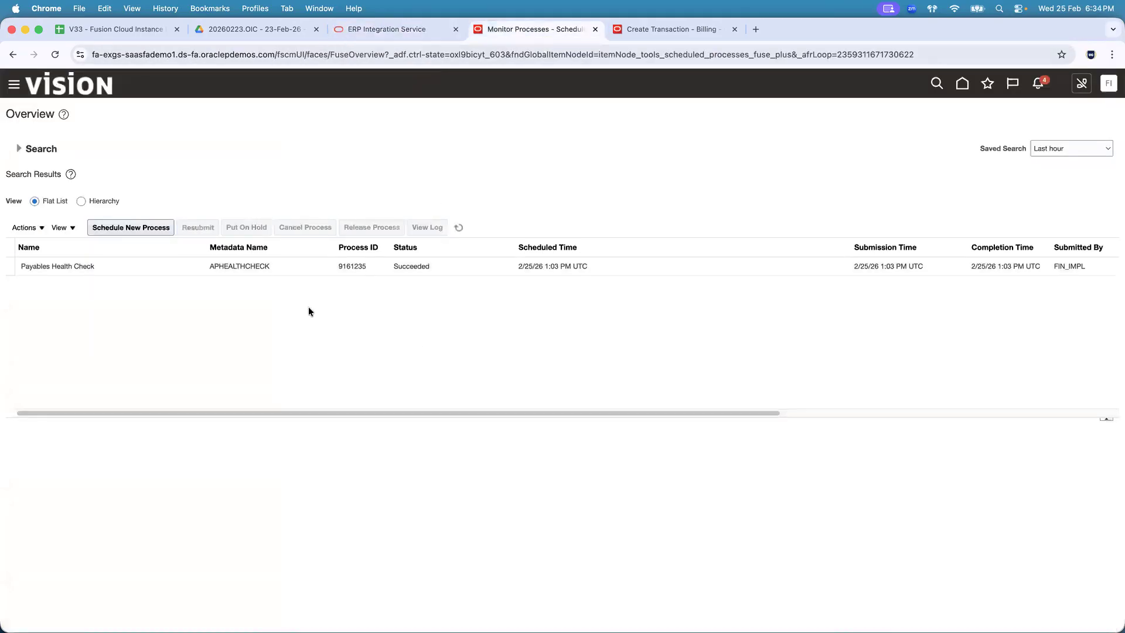
- Switch to the ERP Integration Service WSDL in Firefox and expand its submitESSJobRequest operation
{"action": "left_click", "coordinate": [382, 30]}
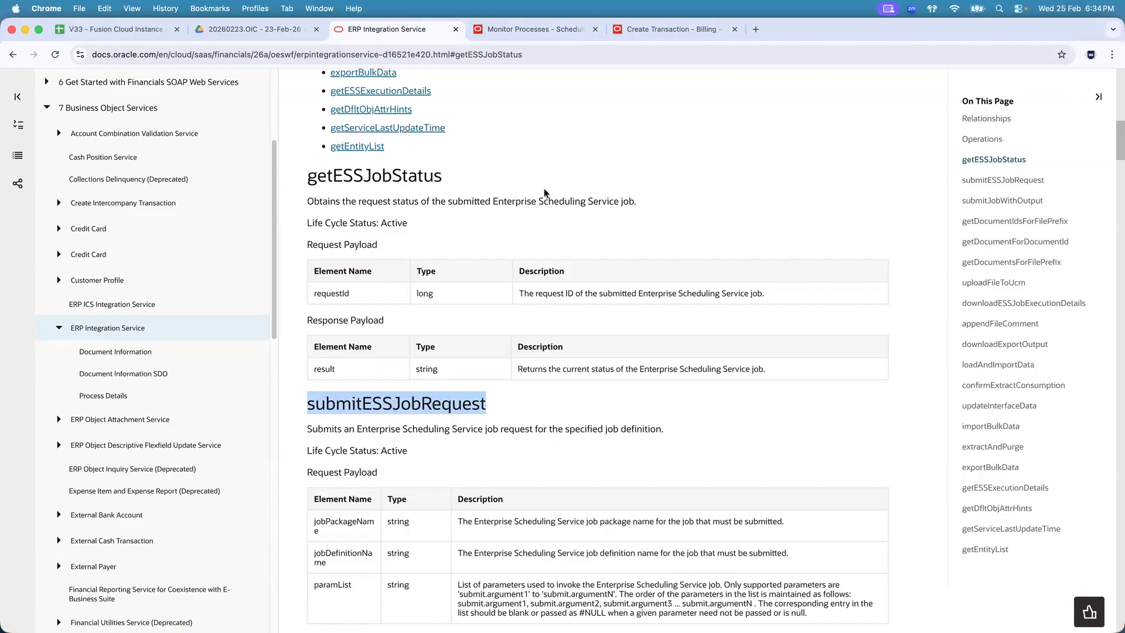
{"action": "key", "text": "super+Tab"}
{"action": "key", "text": "super+Tab"}
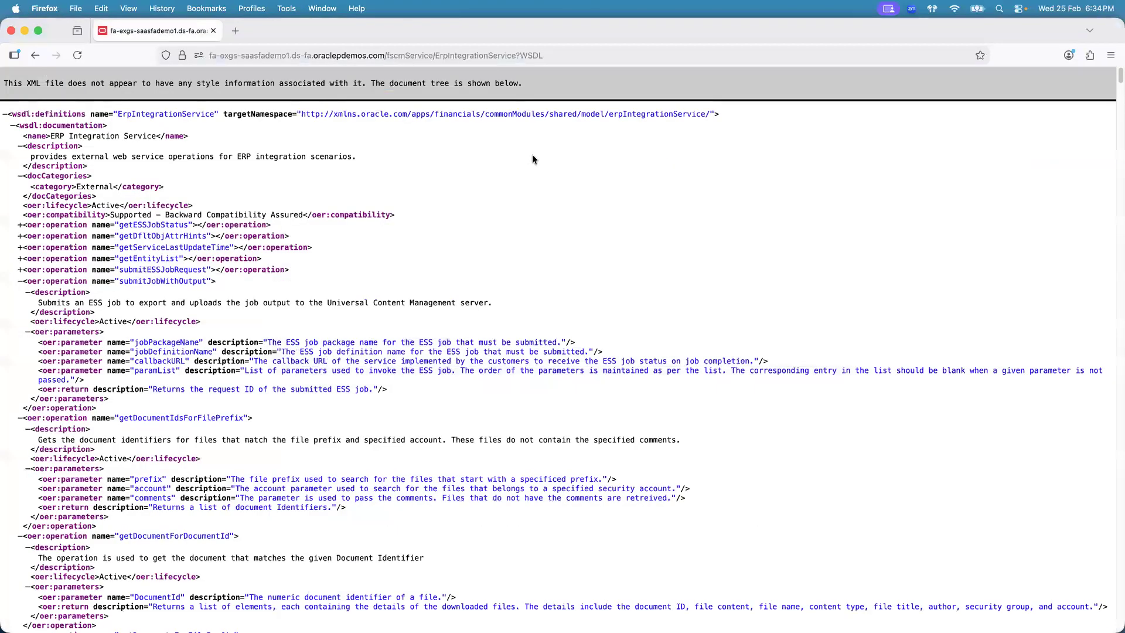
{"action": "left_click", "coordinate": [162, 270]}
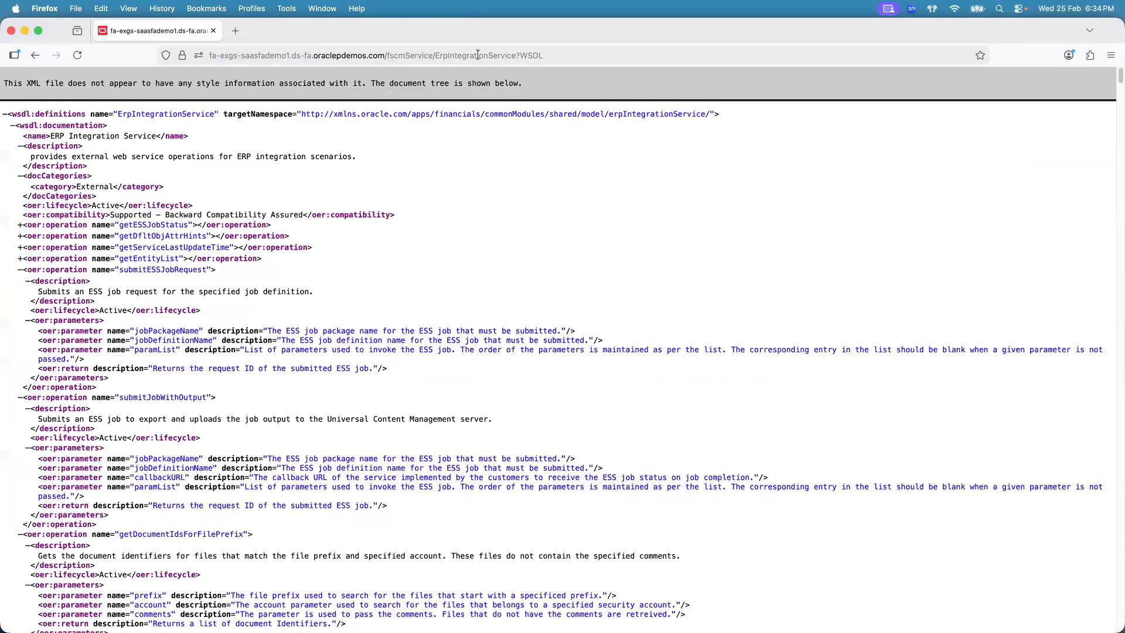
- Search the web for "soap ui" in a new browser tab, keeping the ERP Integration Service WSDL open
{"action": "left_click", "coordinate": [563, 53]}
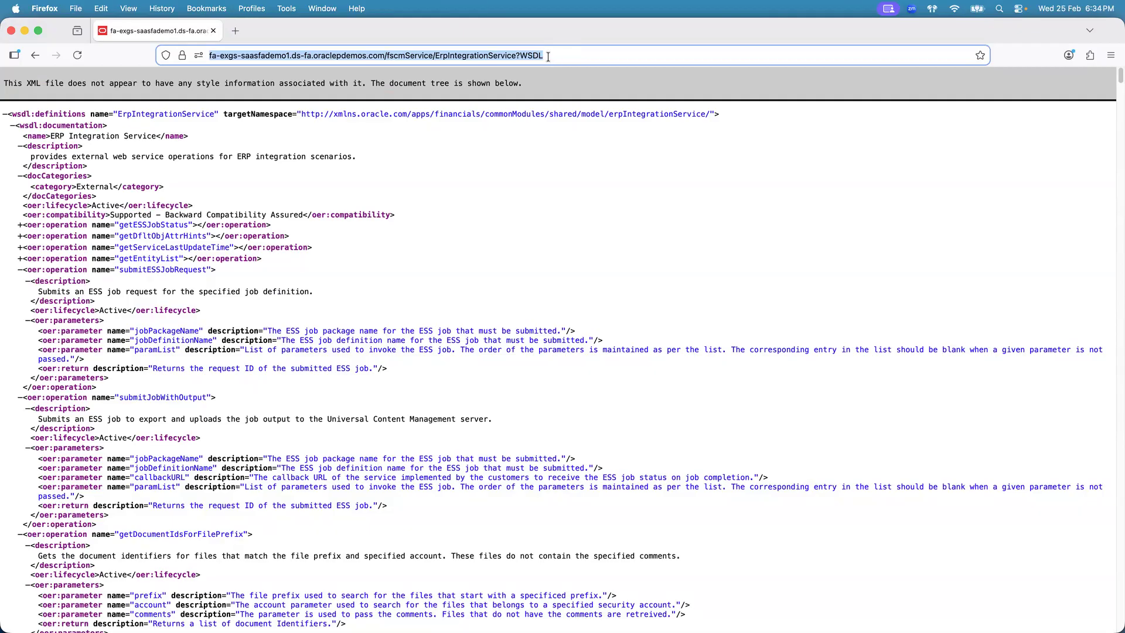
{"action": "left_click", "coordinate": [235, 30]}
{"action": "type", "text": "soap "}
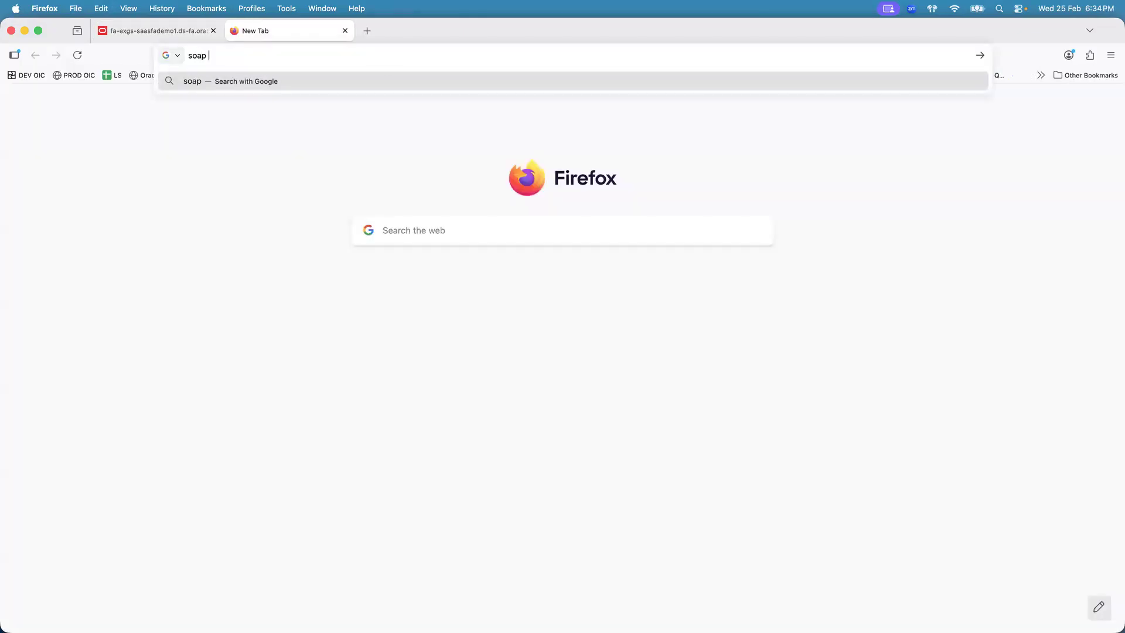
{"action": "type", "text": "ui"}
{"action": "left_click", "coordinate": [162, 31]}
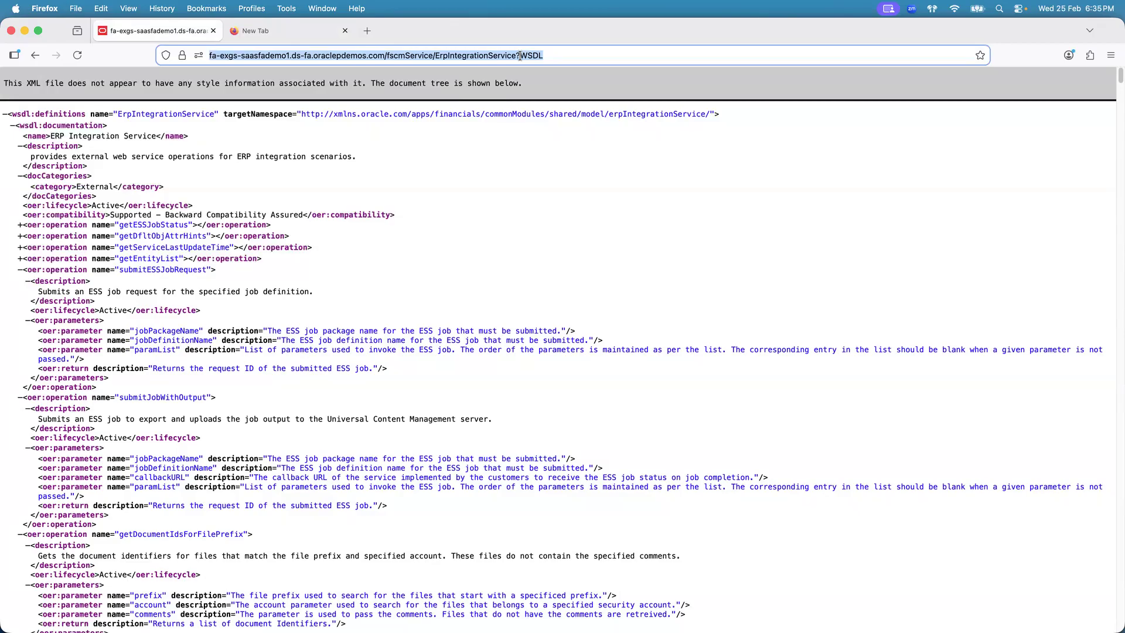
{"action": "left_click", "coordinate": [270, 33]}
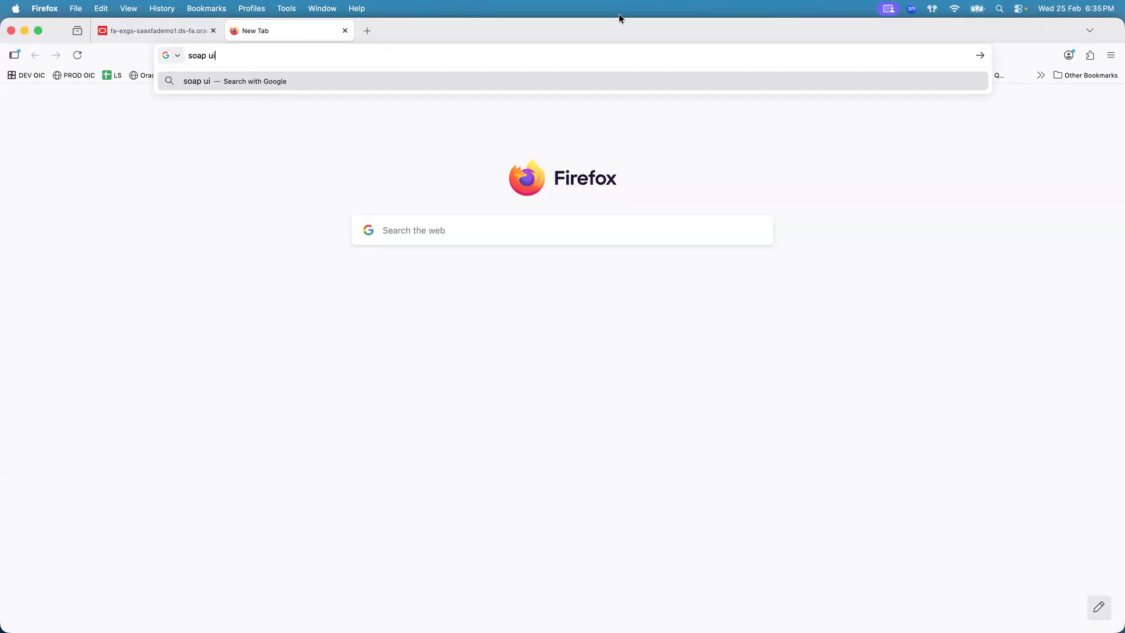
{"action": "left_click", "coordinate": [843, 34]}
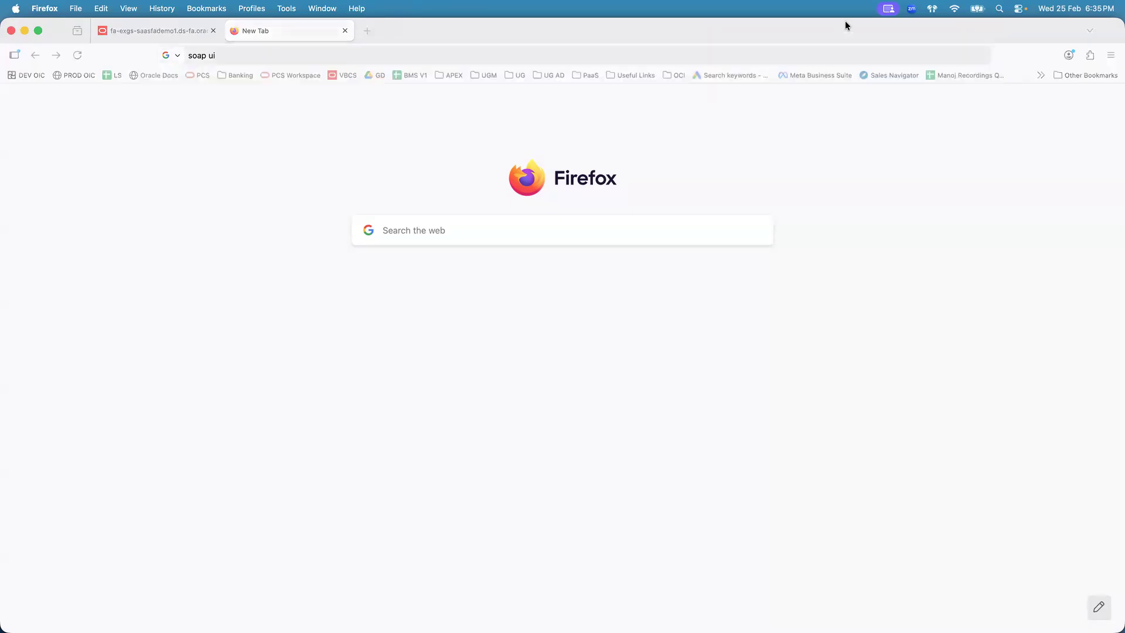
{"action": "left_click", "coordinate": [366, 134]}
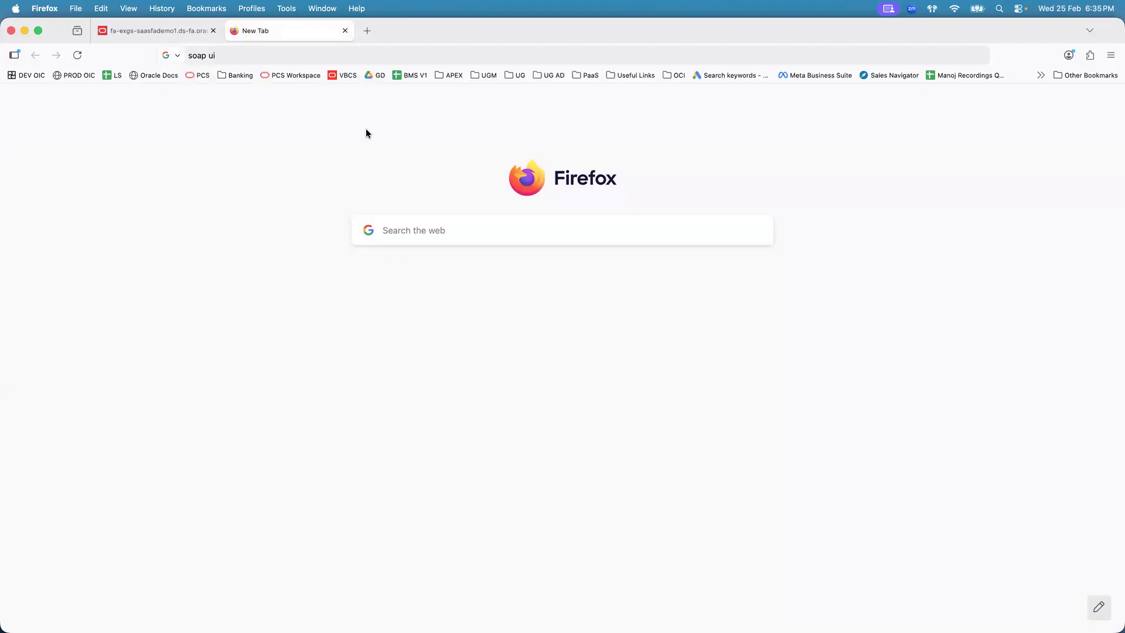
{"action": "key", "text": "super+space"}
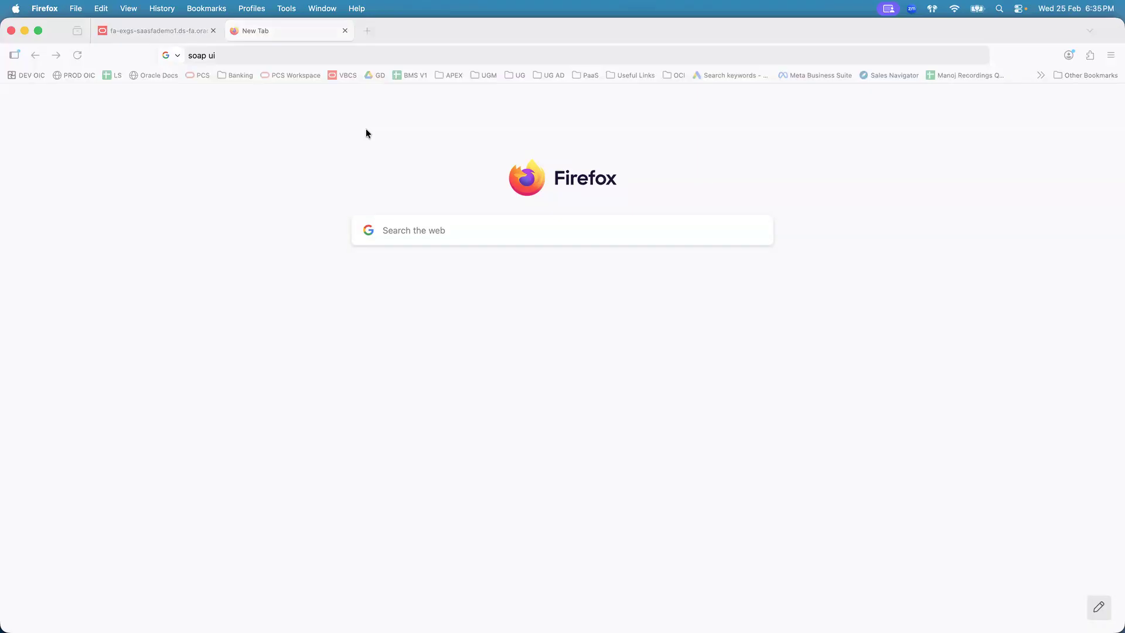
{"action": "left_click", "coordinate": [319, 53]}
{"action": "left_click", "coordinate": [319, 52]}
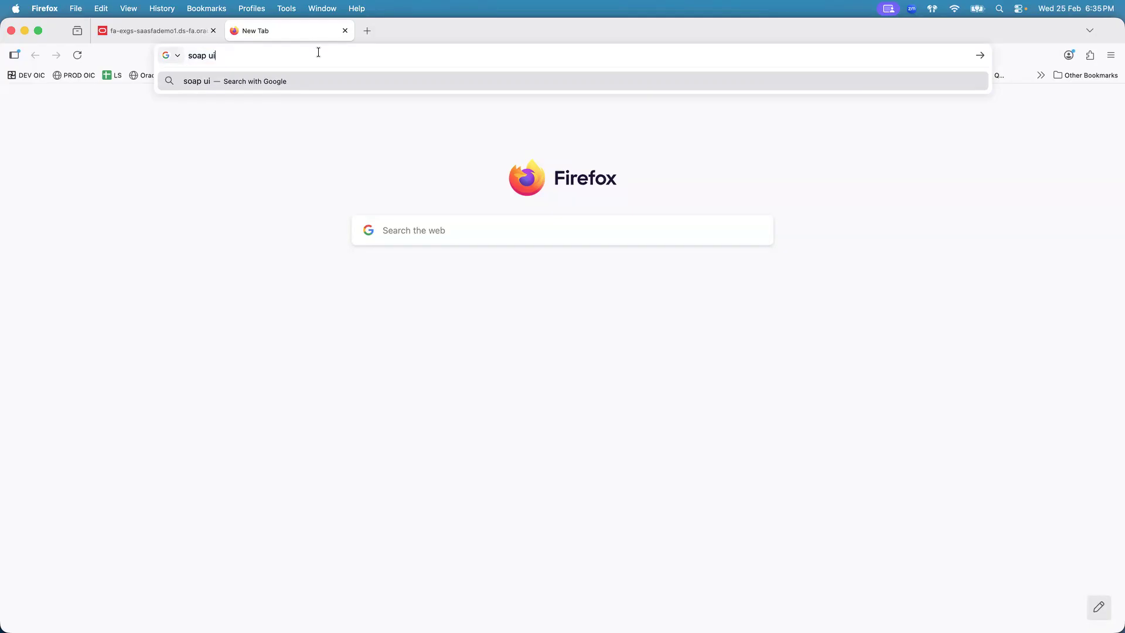
{"action": "key", "text": "Return"}
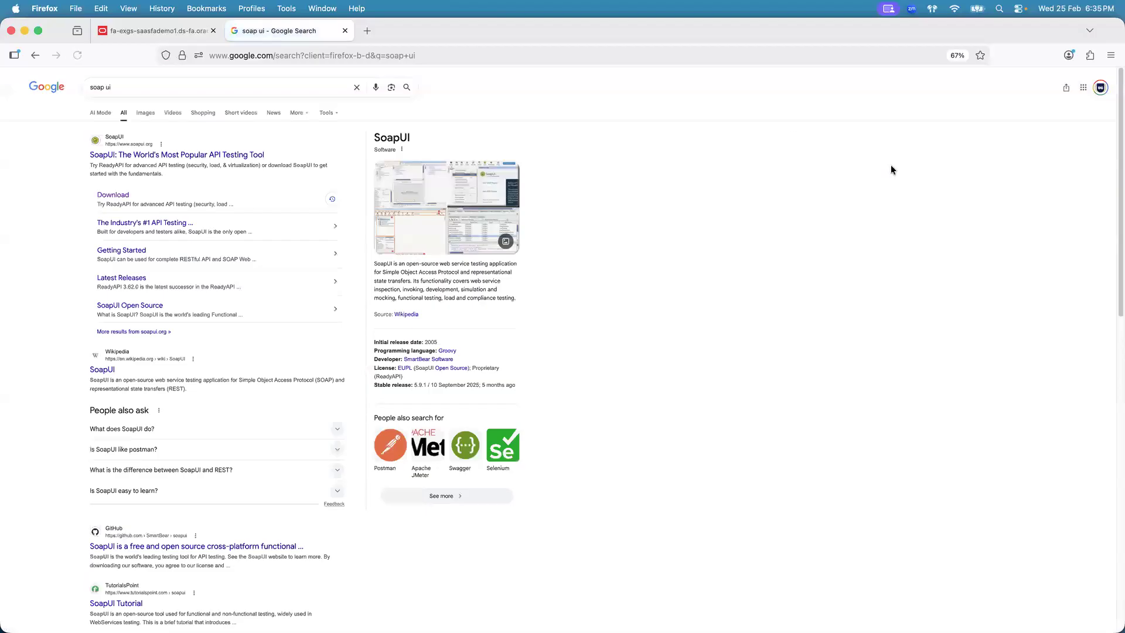
- Enlarge the search results page to 100% and open SoapUI's Download page from the results
{"action": "left_click", "coordinate": [1111, 55]}
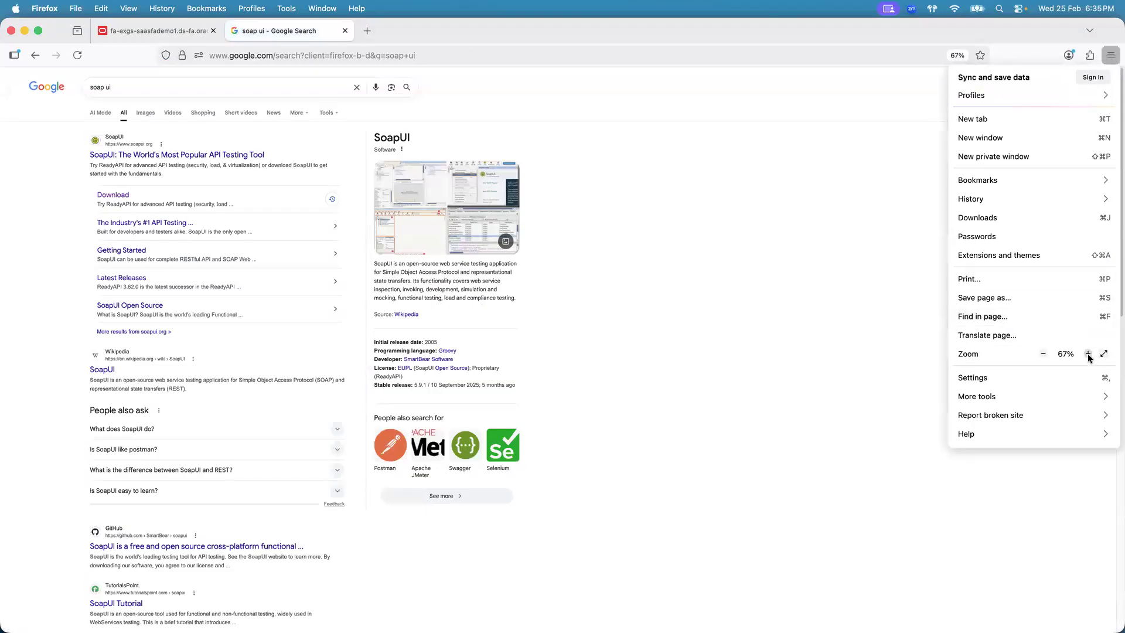
{"action": "left_click", "coordinate": [1088, 355]}
{"action": "left_click", "coordinate": [1088, 355]}
{"action": "left_click", "coordinate": [1089, 354]}
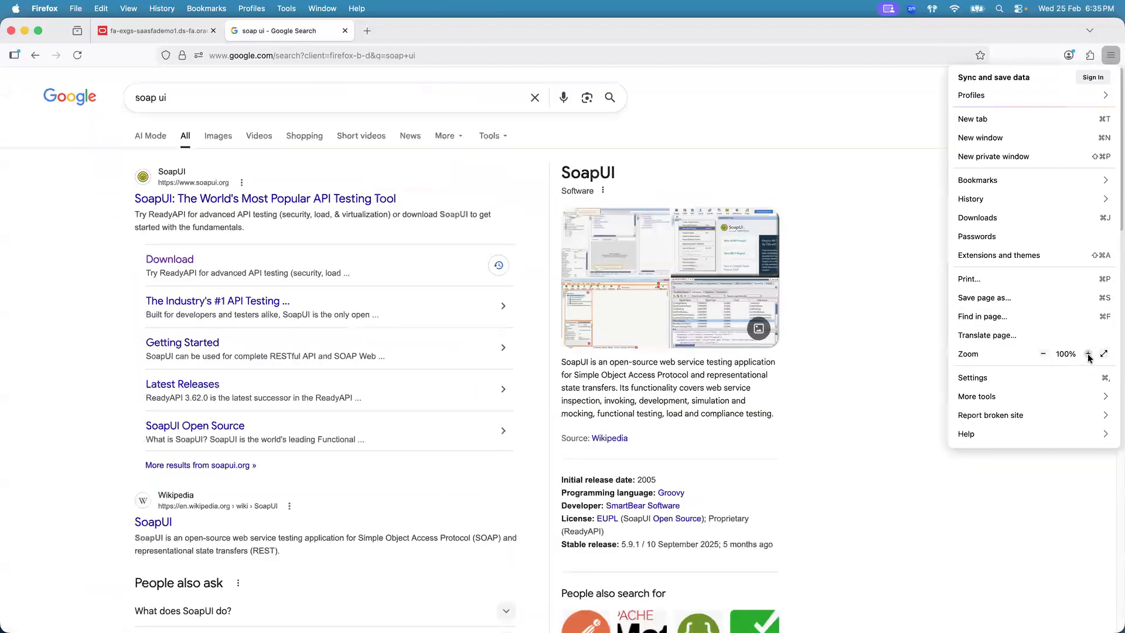
{"action": "left_click", "coordinate": [907, 265]}
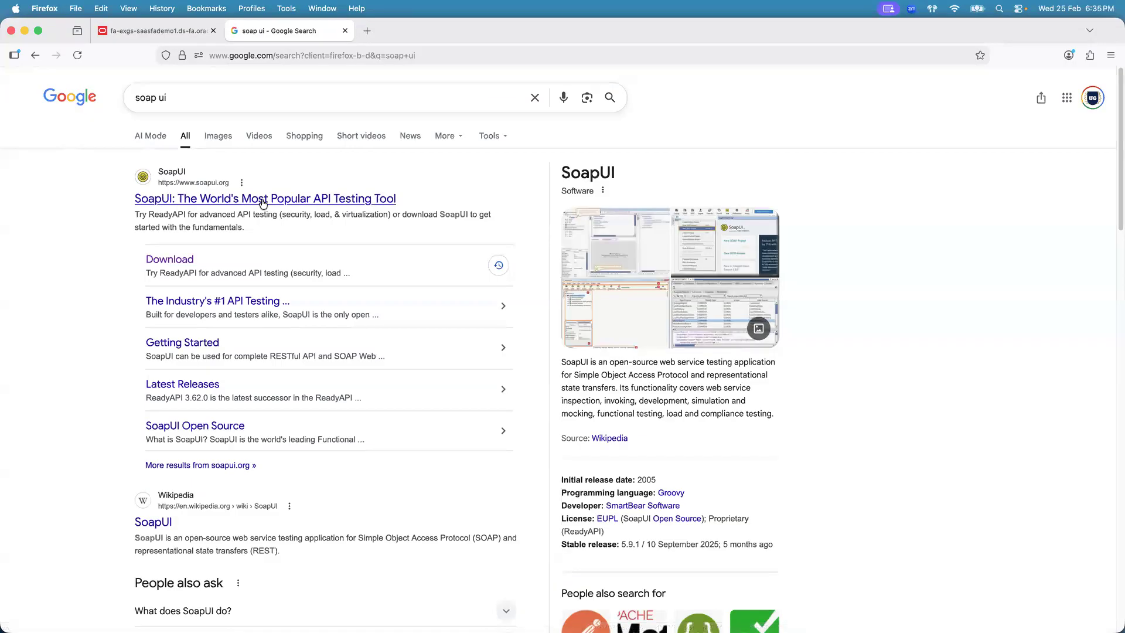
{"action": "left_click", "coordinate": [176, 259]}
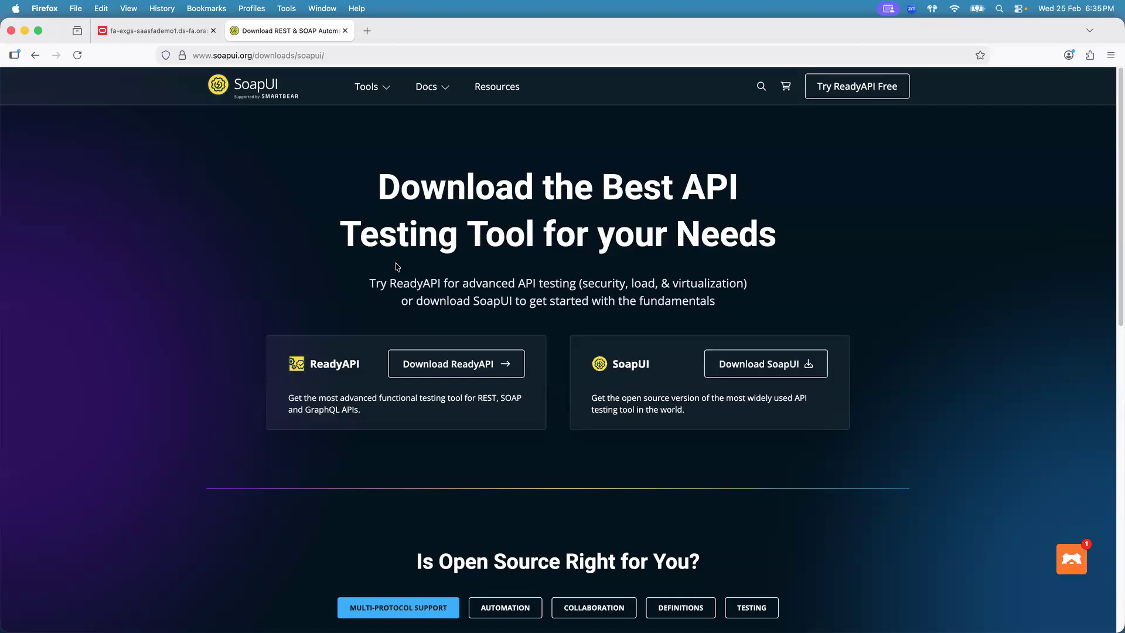
- Frame the ReadyAPI and SoapUI download cards one after the other with a screen-capture selection to compare both options
{"action": "key", "text": "super+shift+4"}
{"action": "left_click_drag", "start_coordinate": [251, 321], "coordinate": [588, 468]}
{"action": "key", "text": "super+shift+4"}
{"action": "left_click_drag", "start_coordinate": [551, 321], "coordinate": [870, 458]}
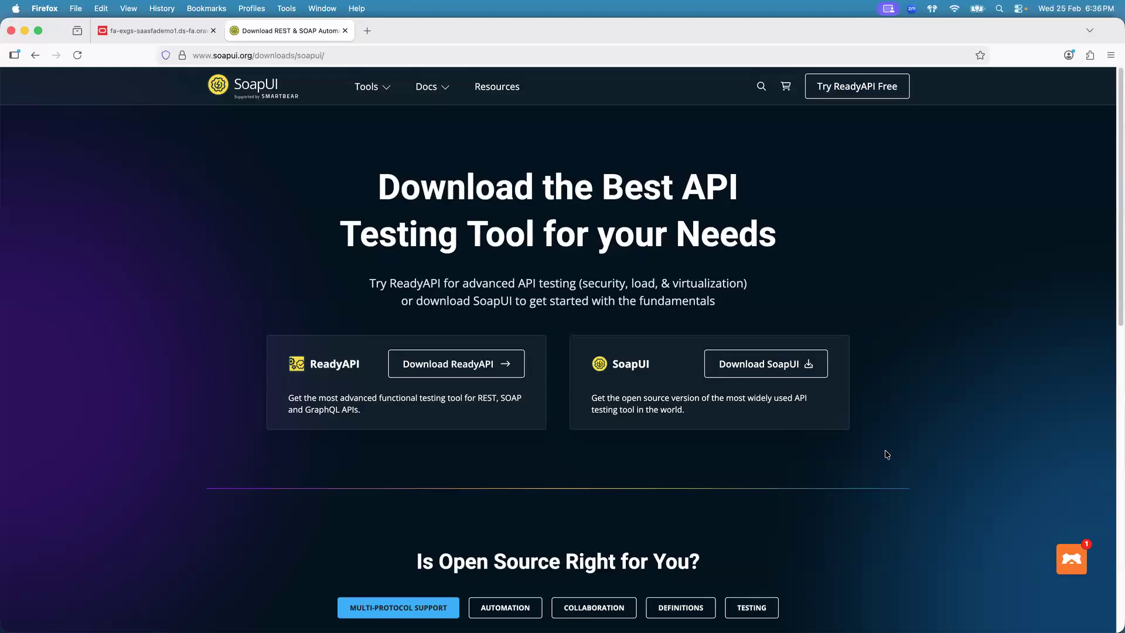
- Switch to SoapUI 5.9.1 and start a new SOAP project named UG112
{"action": "mouse_move", "coordinate": [187, 629]}
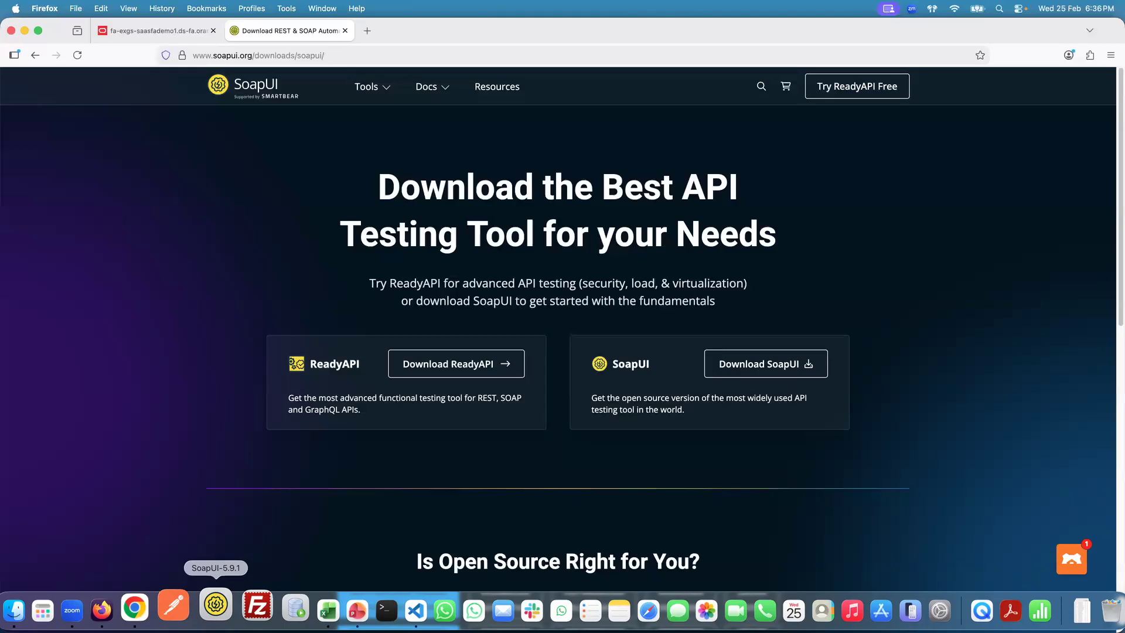
{"action": "left_click", "coordinate": [216, 604]}
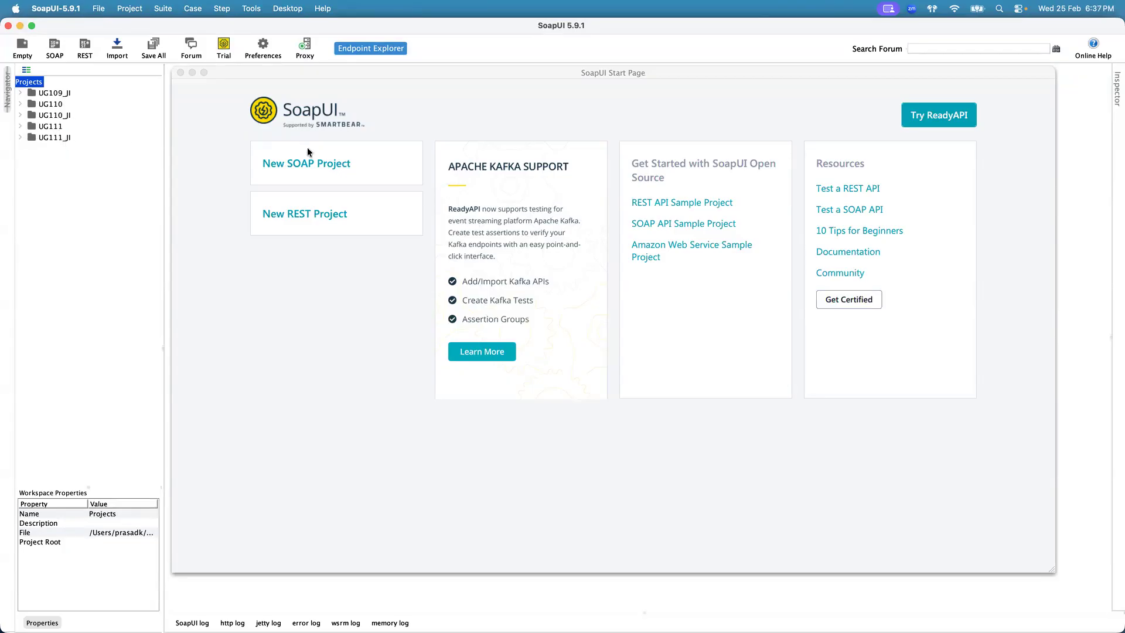
{"action": "left_click", "coordinate": [54, 46]}
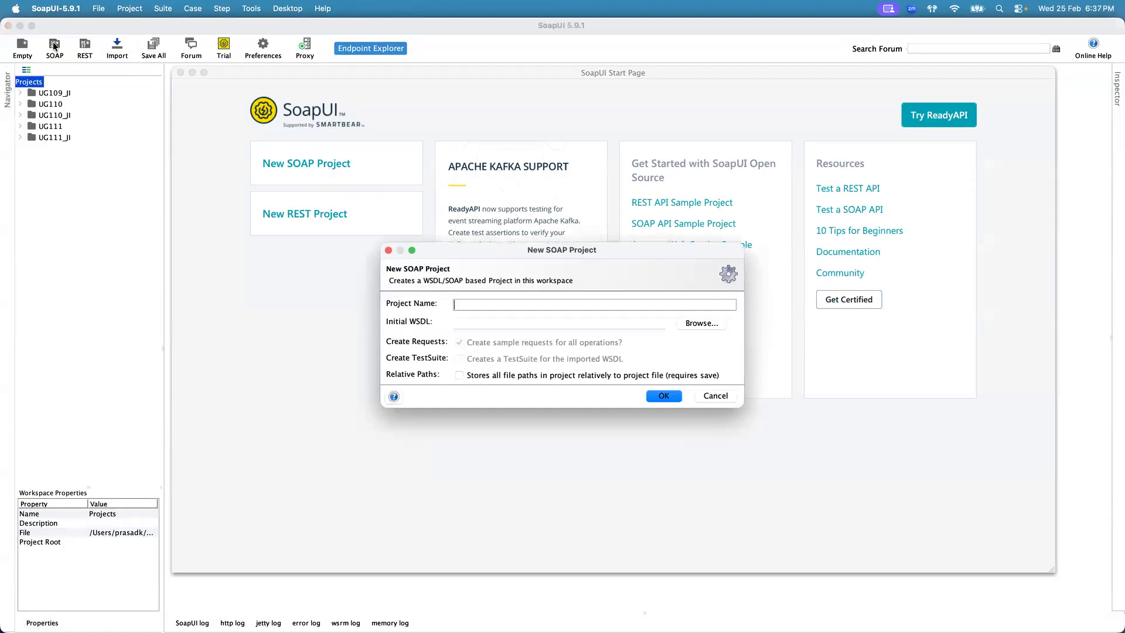
{"action": "type", "text": "UG112"}
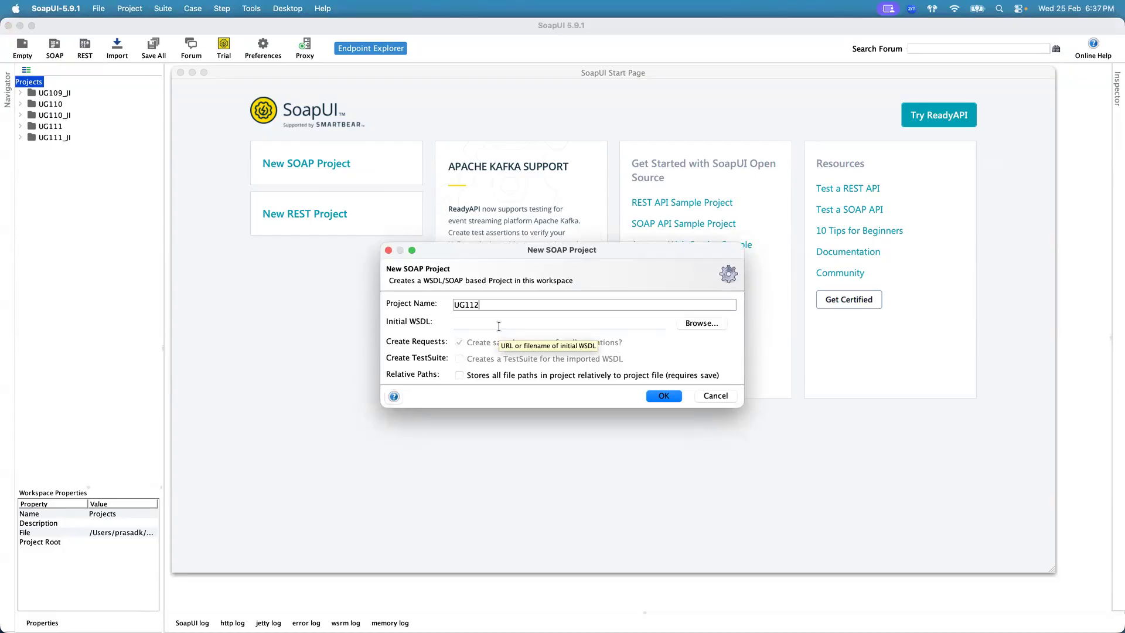
- Set the initial WSDL to the ErpIntegrationService?WSDL address from Firefox and create the project with sample requests
{"action": "left_click", "coordinate": [484, 324]}
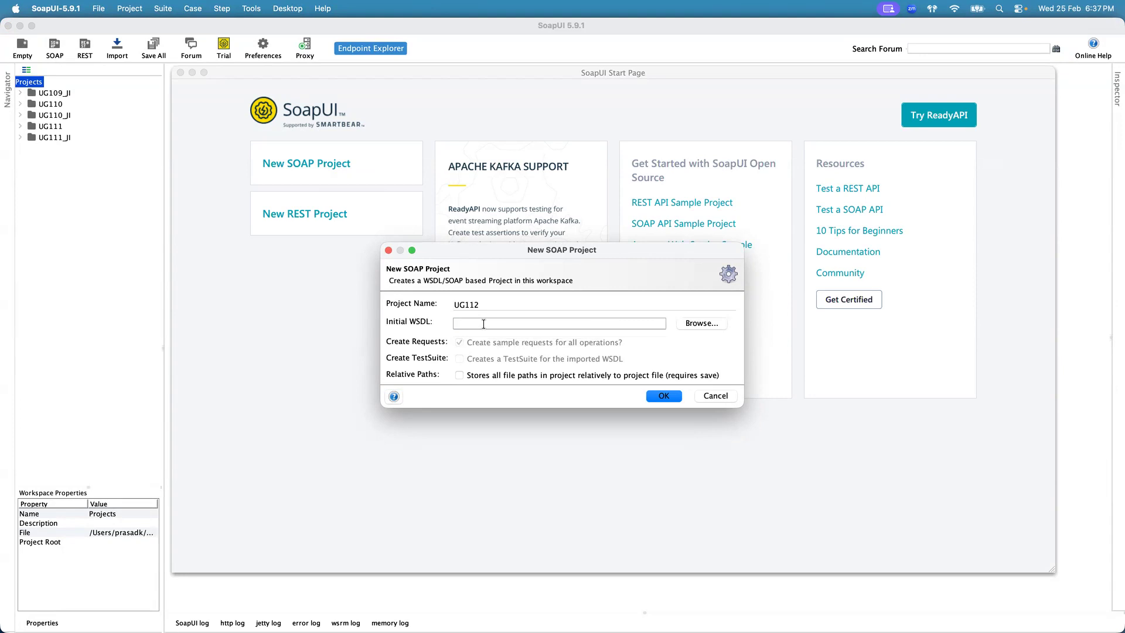
{"action": "key", "text": "super+Tab"}
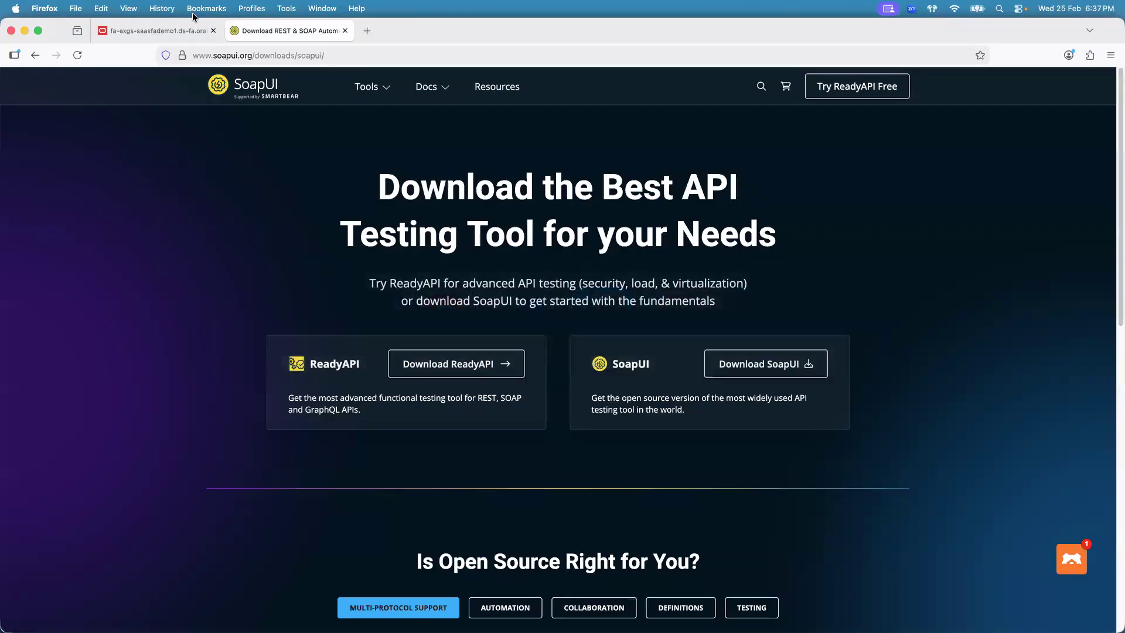
{"action": "left_click", "coordinate": [170, 31]}
{"action": "key", "text": "super+Tab"}
{"action": "key", "text": "super+v"}
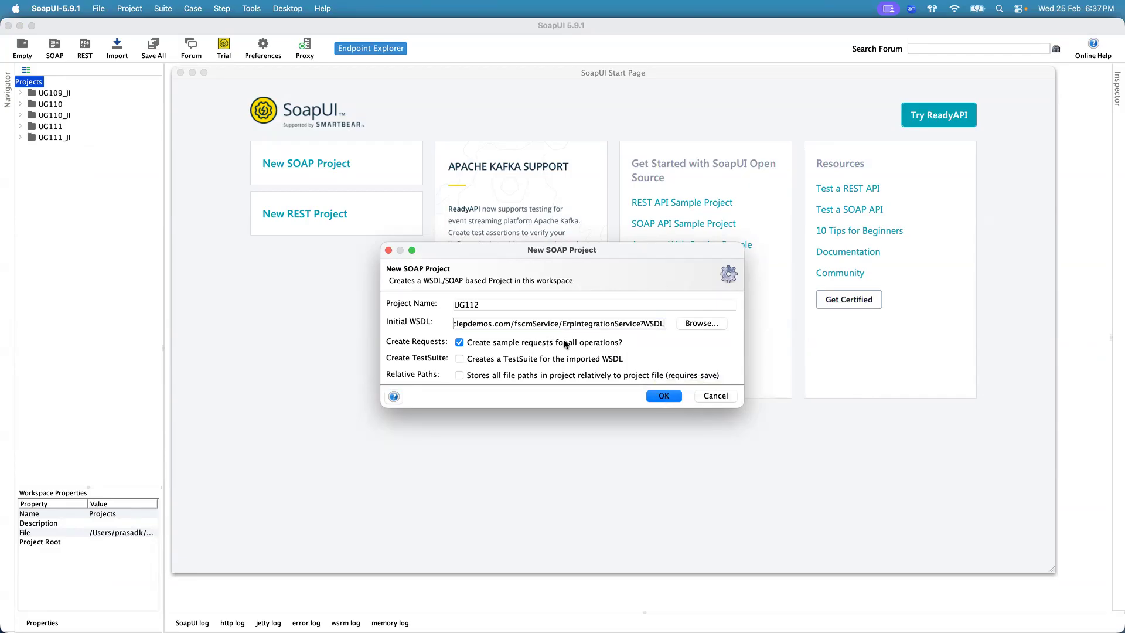
{"action": "left_click", "coordinate": [662, 396]}
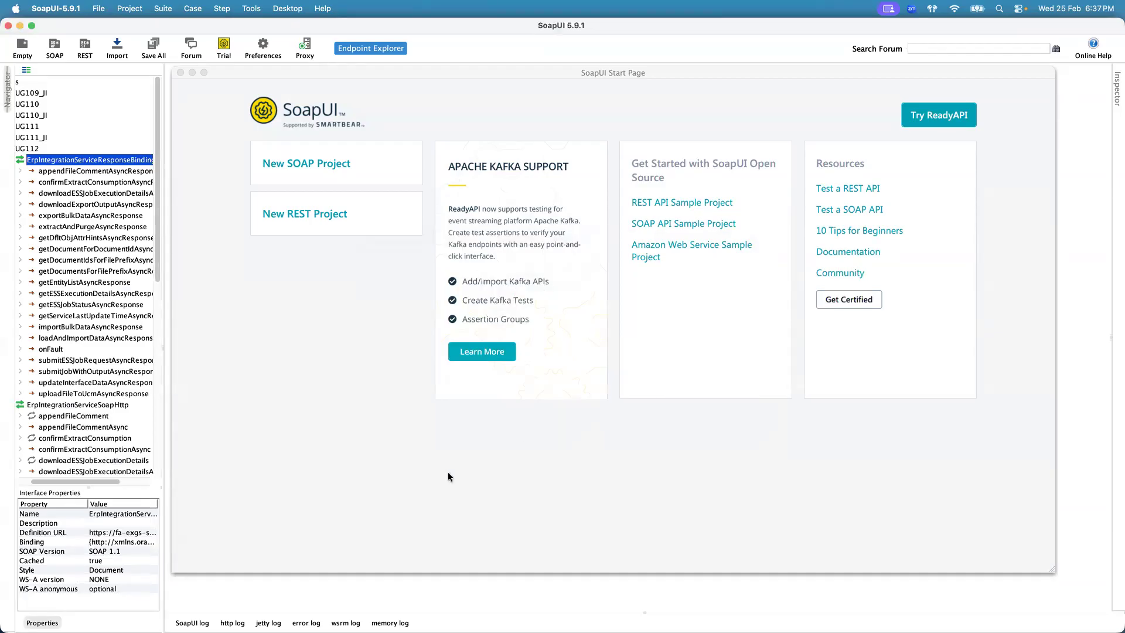
- Collapse both imported interfaces under UG112, widen the project tree and select ErpIntegrationServiceSoapHttp
{"action": "scroll", "coordinate": [111, 481], "scroll_direction": "left", "scroll_amount": 3}
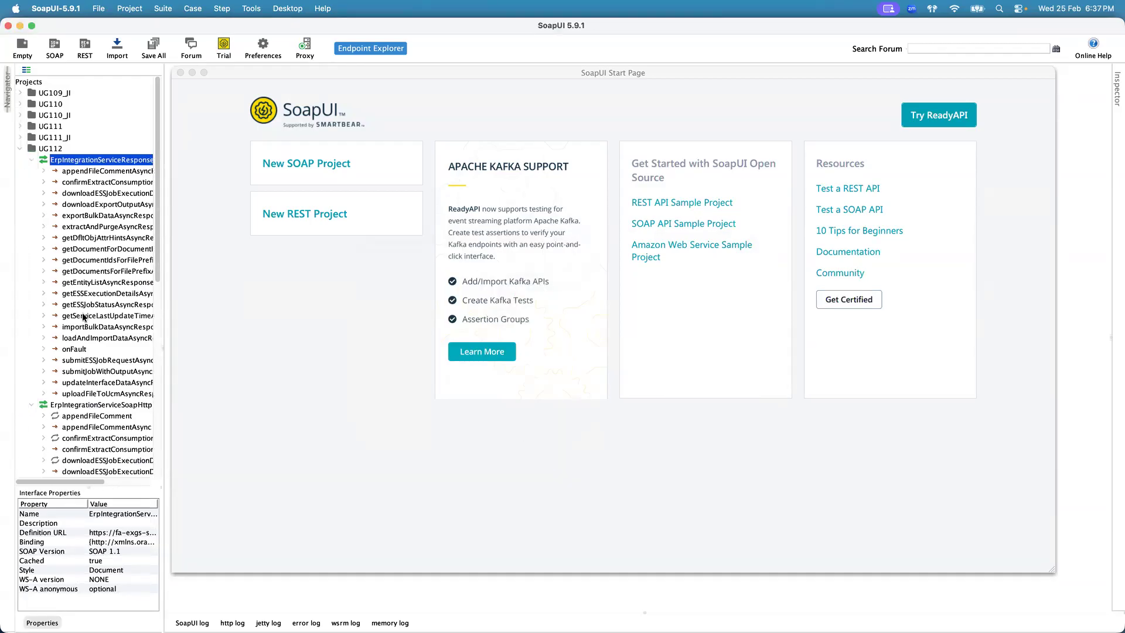
{"action": "left_click", "coordinate": [32, 160]}
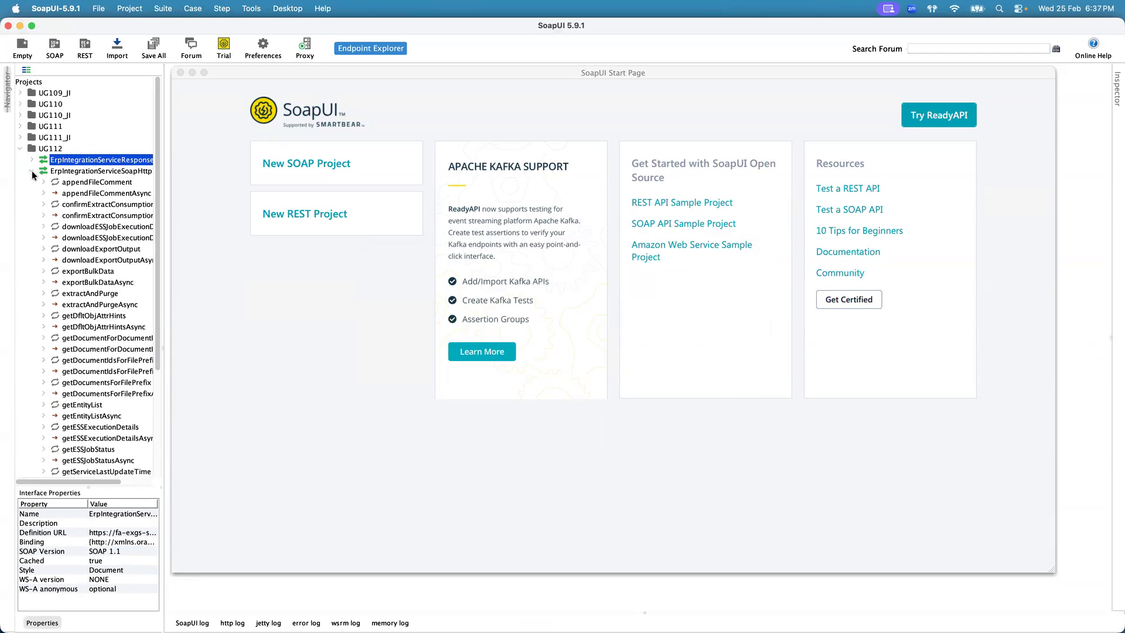
{"action": "left_click", "coordinate": [32, 170]}
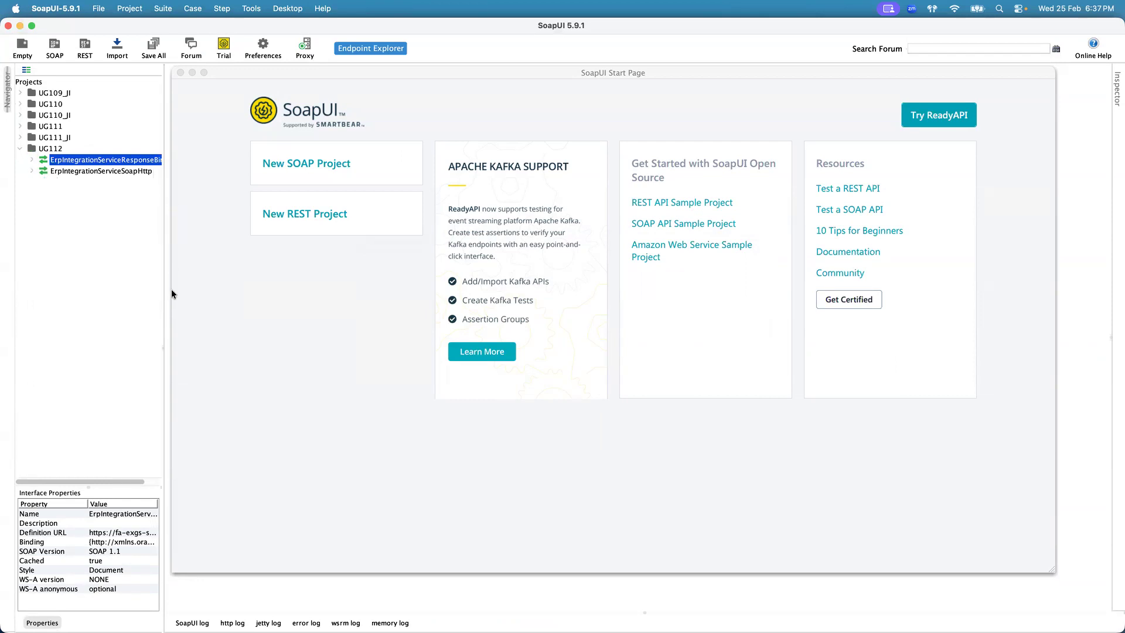
{"action": "left_click_drag", "start_coordinate": [165, 347], "coordinate": [199, 341]}
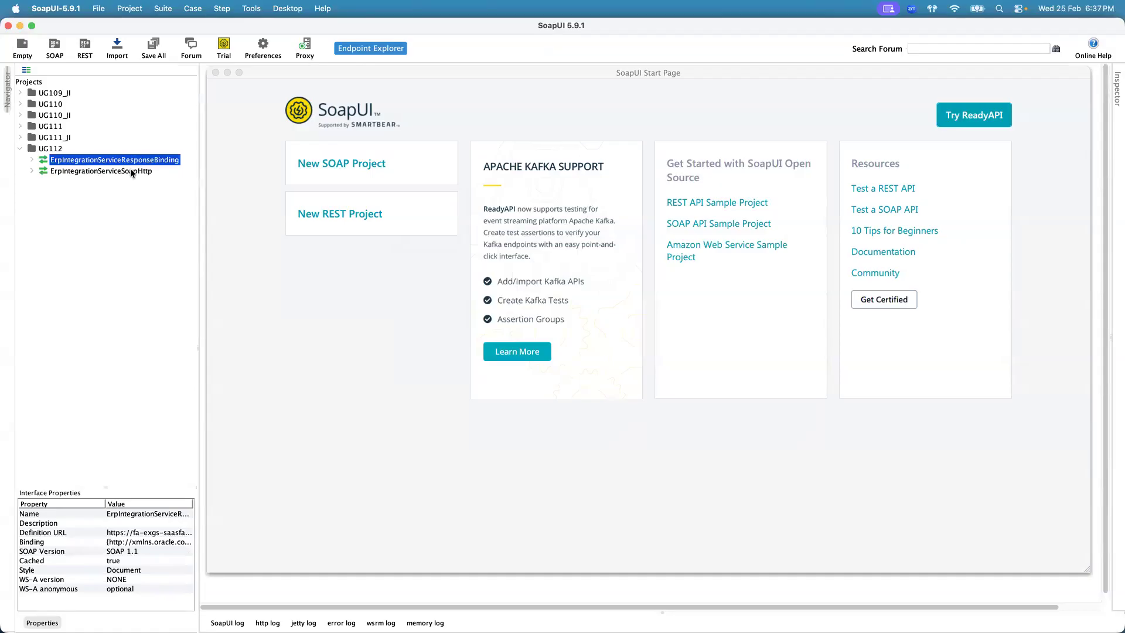
{"action": "left_click", "coordinate": [132, 172]}
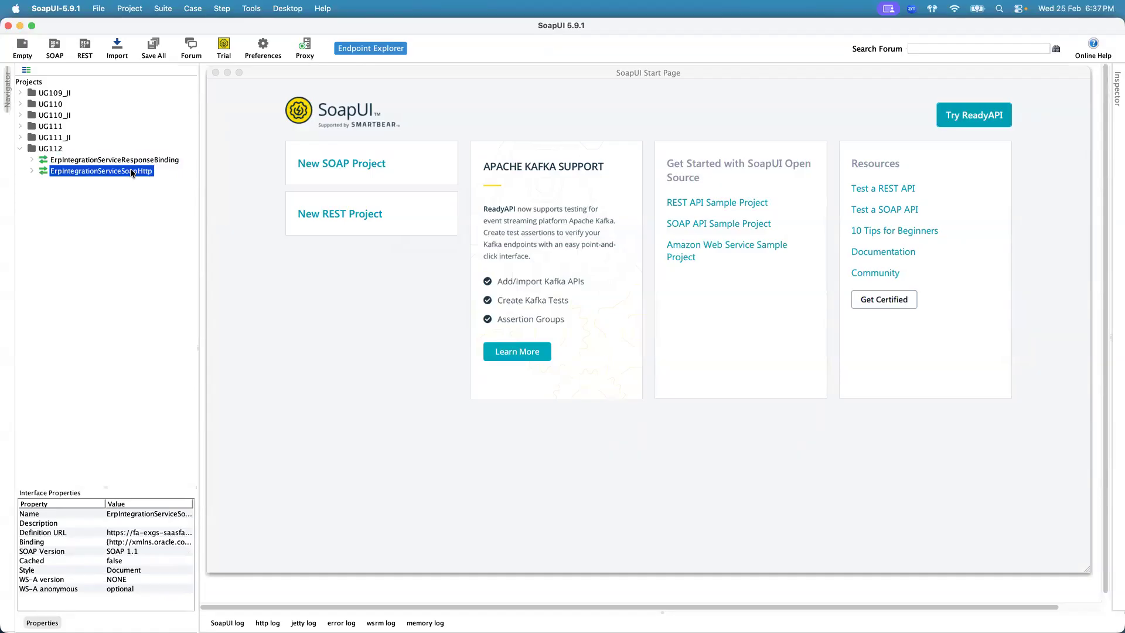
- Expand ErpIntegrationServiceSoapHttp and its submitESSJobRequest operation, and point out the submitESSJobRequest and getESSJobStatus operations
{"action": "left_click", "coordinate": [31, 169]}
{"action": "left_click_drag", "start_coordinate": [191, 208], "coordinate": [191, 287]}
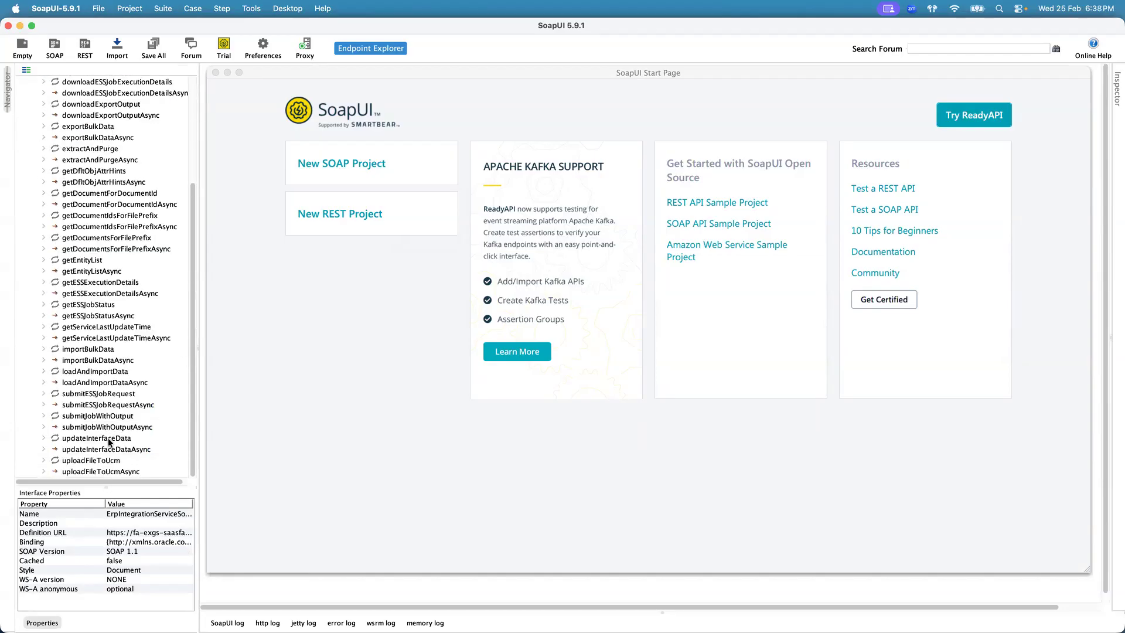
{"action": "left_click", "coordinate": [44, 393]}
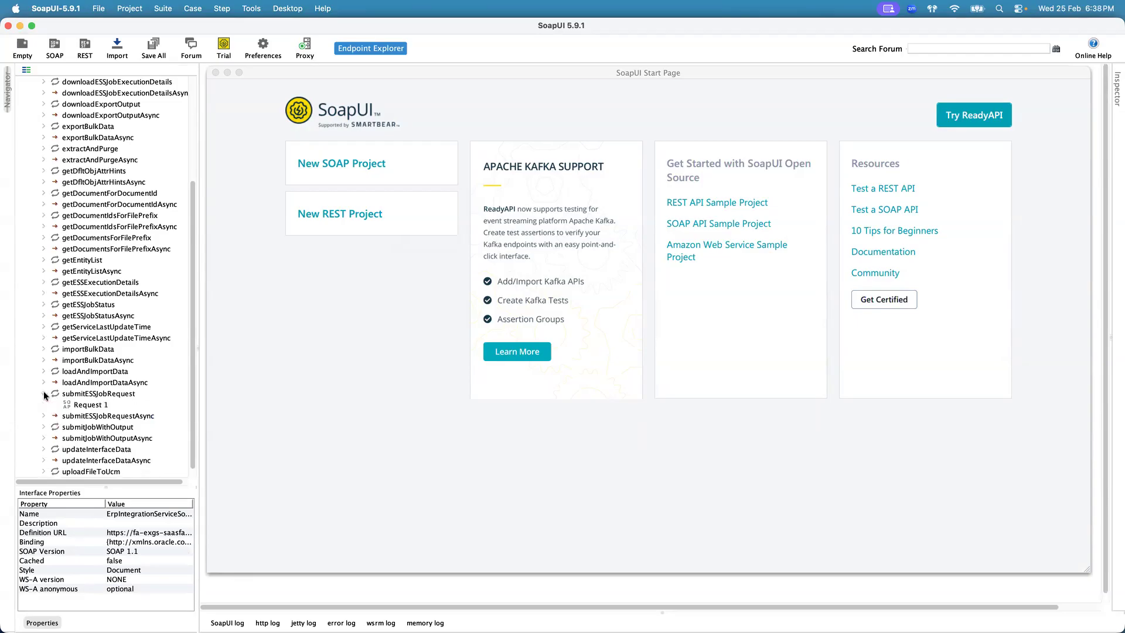
{"action": "left_click", "coordinate": [96, 396]}
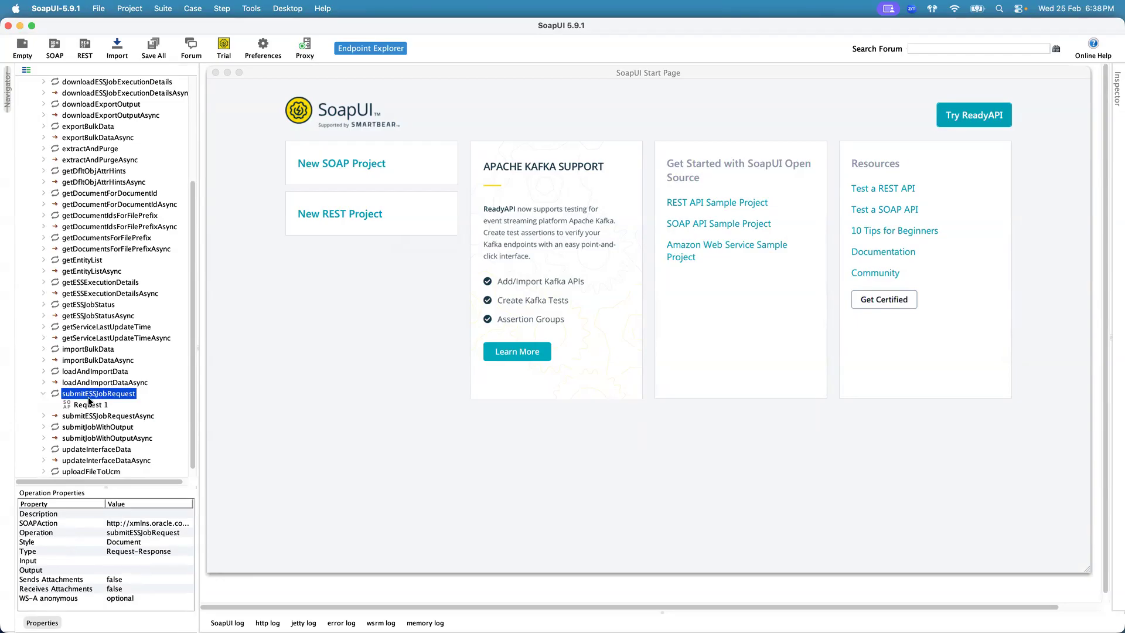
{"action": "left_click", "coordinate": [100, 307]}
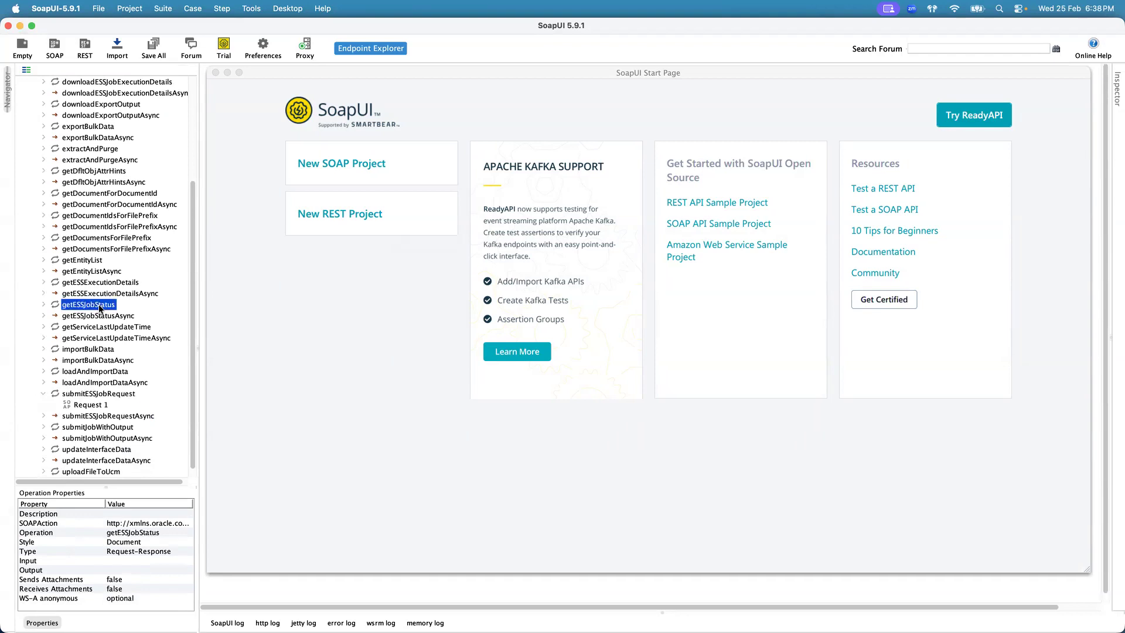
- Open Request 1 of submitESSJobRequest, maximize its editor and review the sample request XML
{"action": "left_click", "coordinate": [89, 405]}
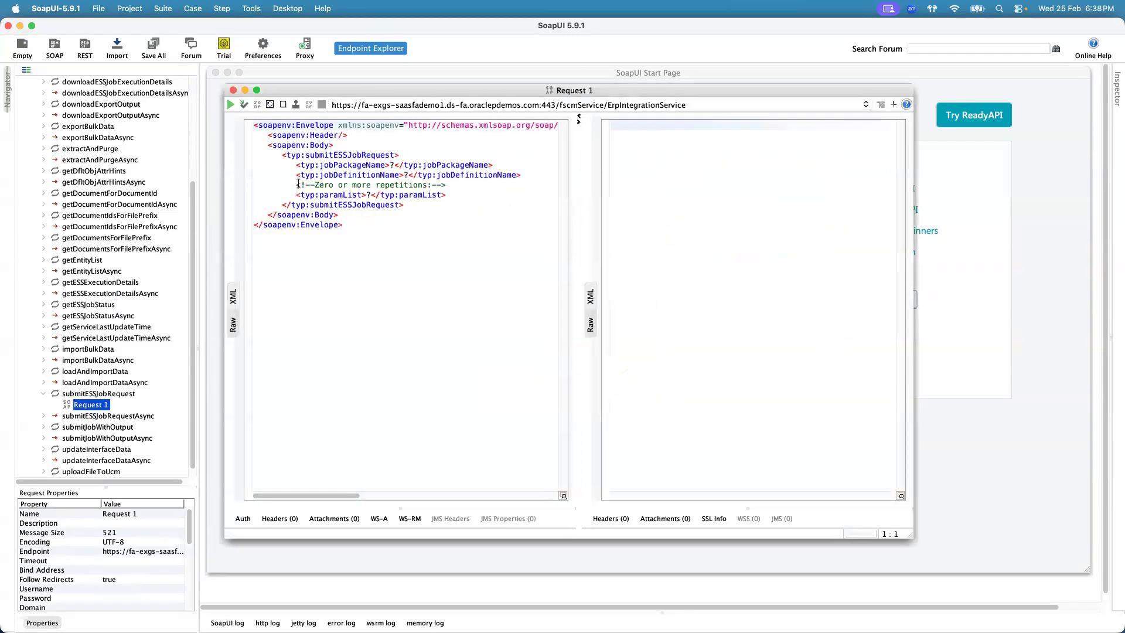
{"action": "left_click", "coordinate": [257, 90]}
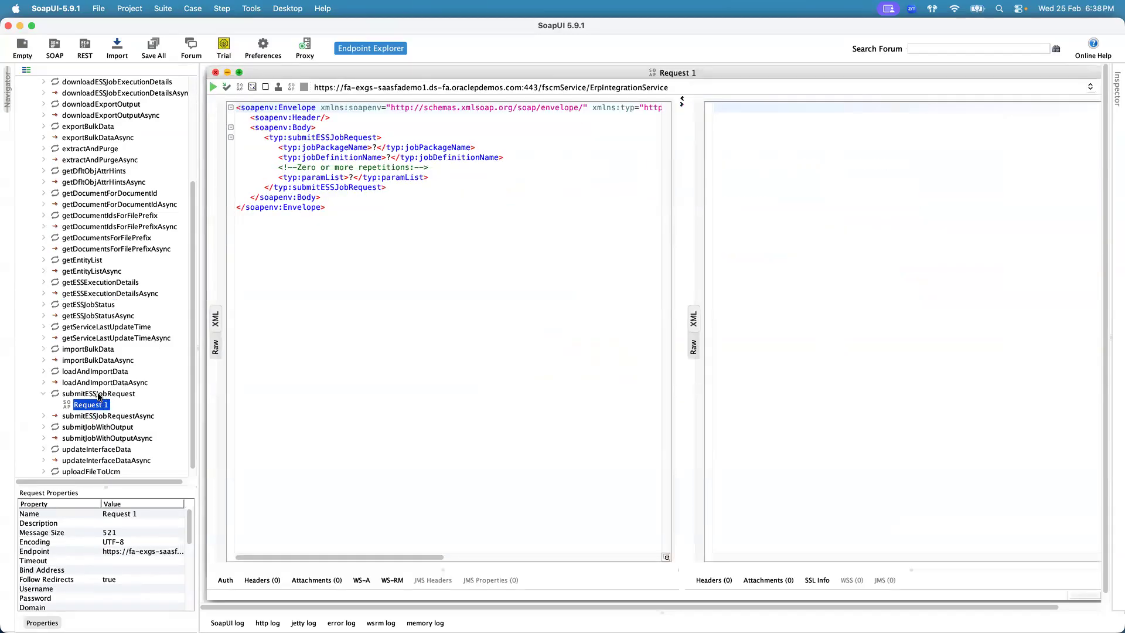
{"action": "left_click", "coordinate": [326, 137]}
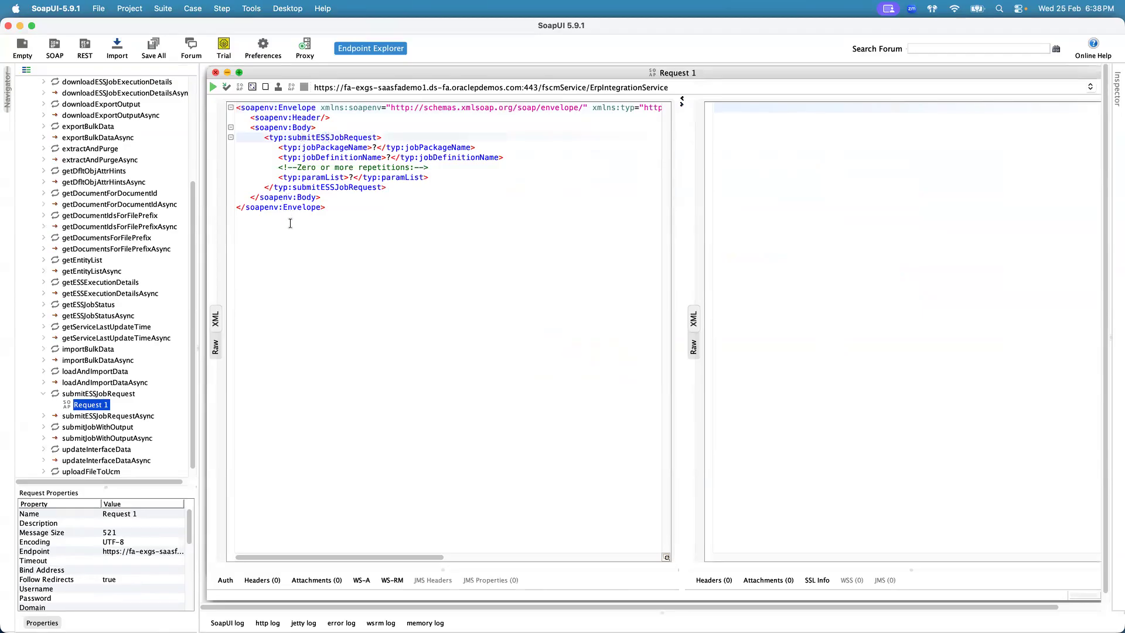
{"action": "left_click", "coordinate": [284, 259]}
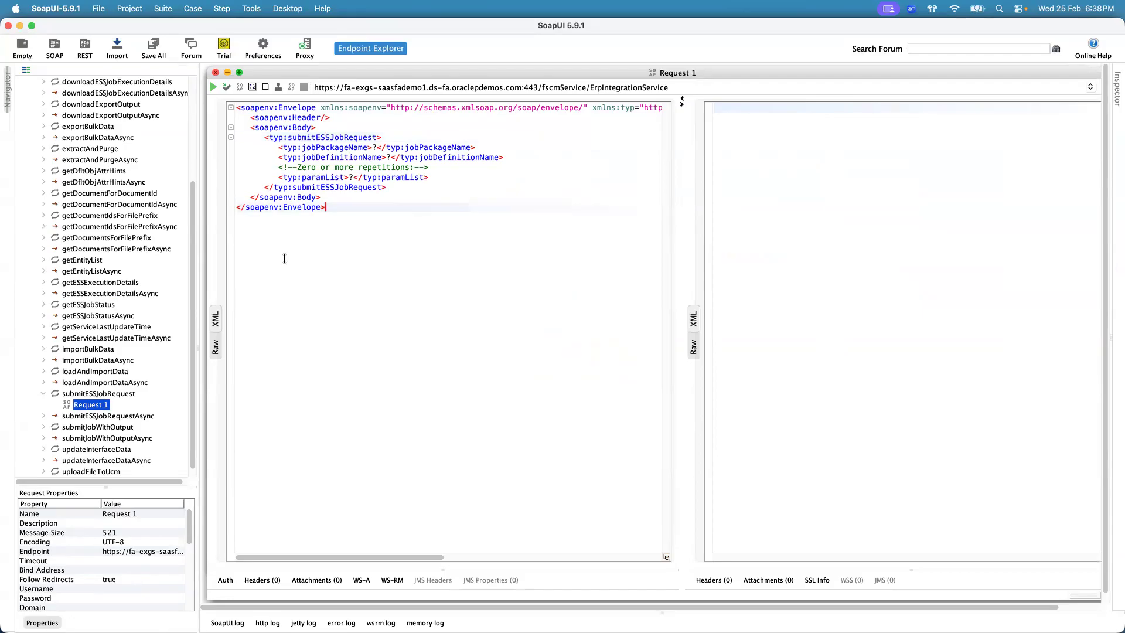
- Point out the jobPackageName, jobDefinitionName and paramList elements and their placeholder values in the submitESSJobRequest request XML
{"action": "left_click_drag", "start_coordinate": [279, 147], "coordinate": [442, 176]}
{"action": "left_click", "coordinate": [441, 175]}
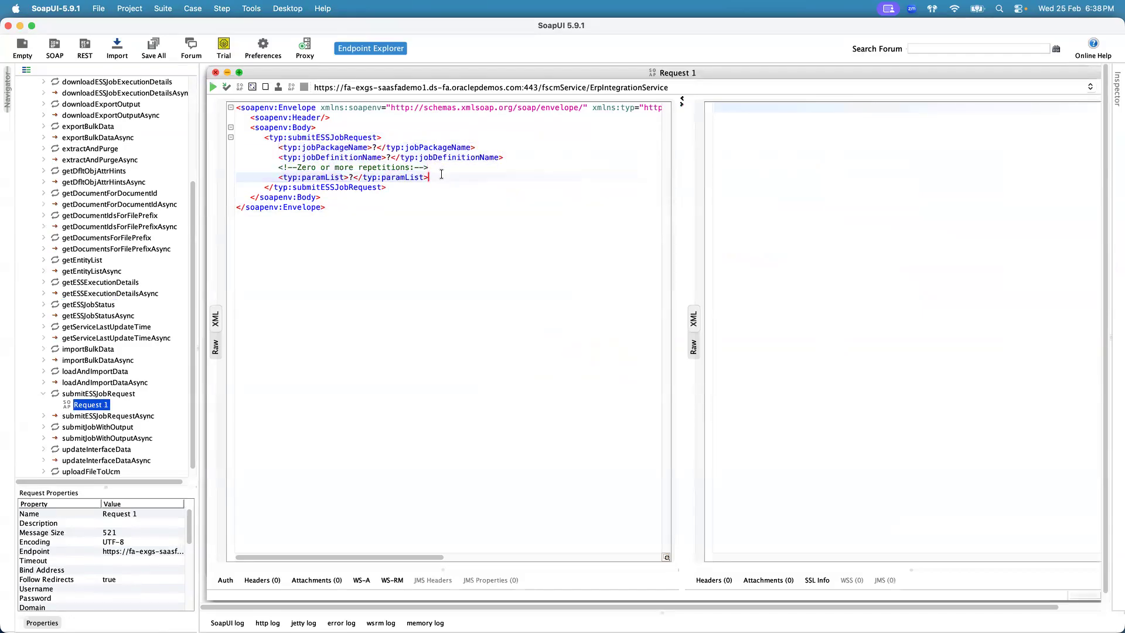
{"action": "left_click", "coordinate": [353, 147]}
{"action": "left_click", "coordinate": [354, 157]}
{"action": "left_click", "coordinate": [335, 175]}
{"action": "left_click", "coordinate": [334, 148]}
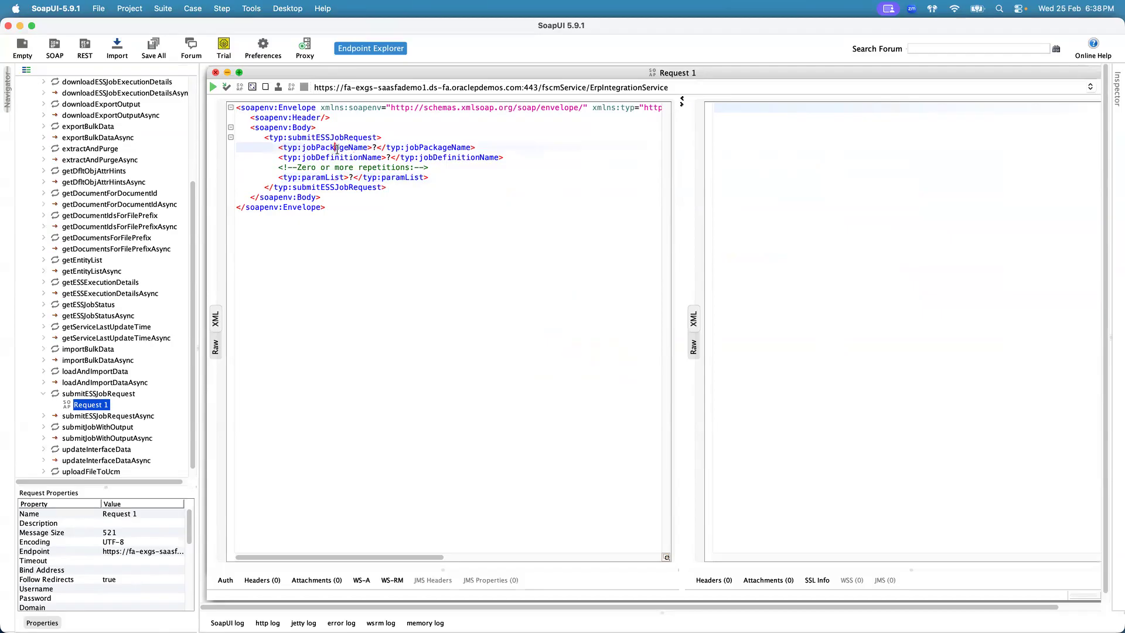
{"action": "left_click", "coordinate": [386, 157]}
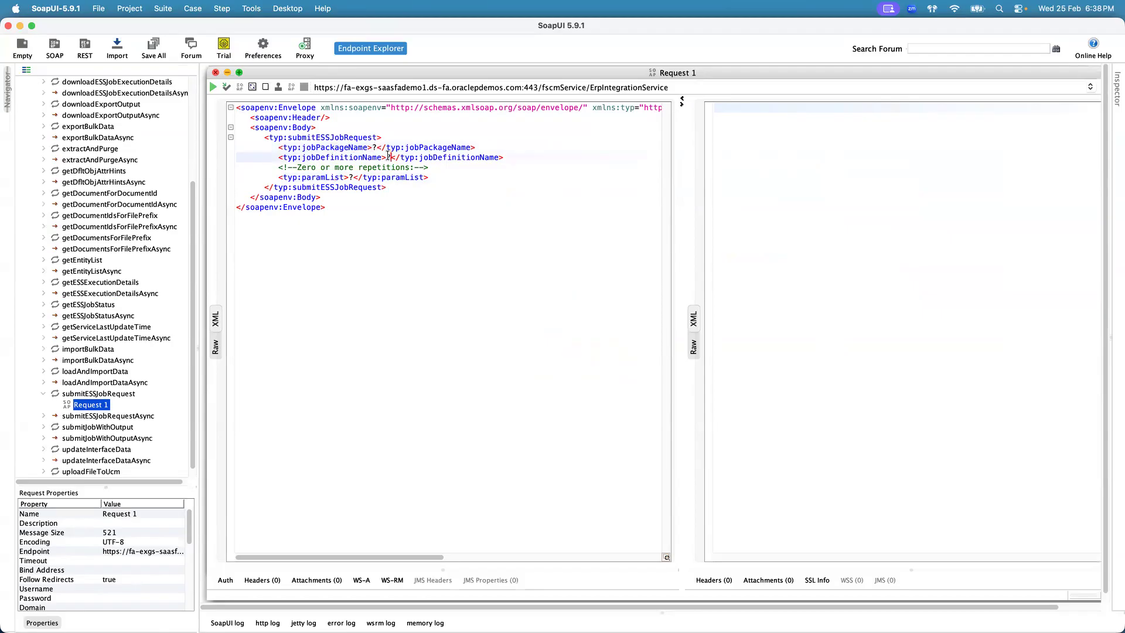
{"action": "left_click", "coordinate": [350, 178]}
{"action": "left_click", "coordinate": [376, 148]}
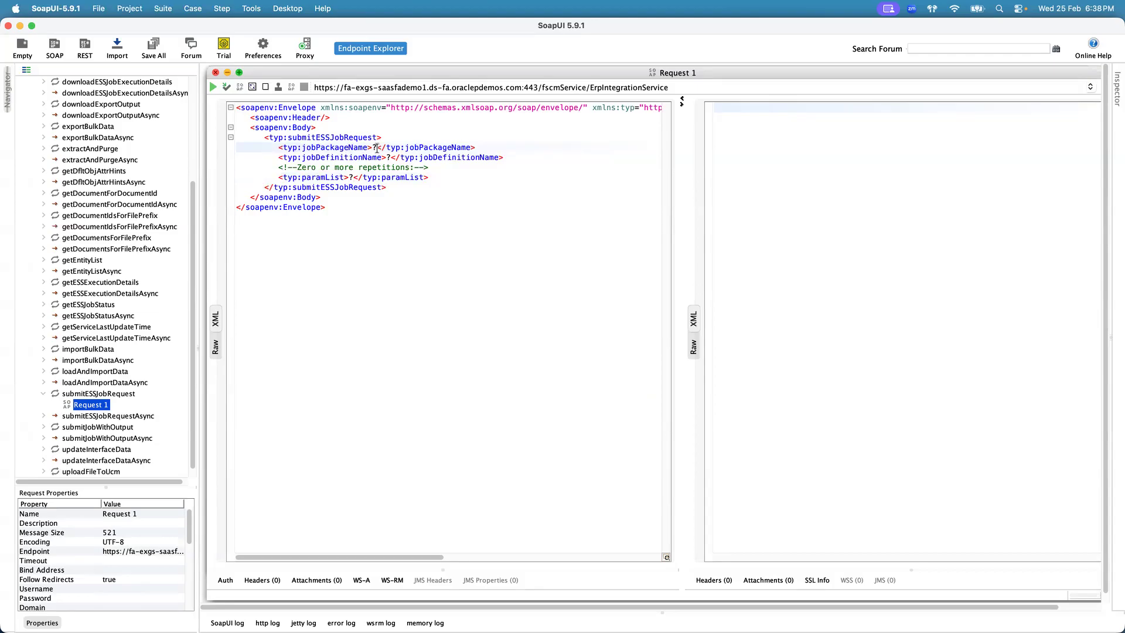
- Examine the opening tag, placeholder value and closing tag of the jobPackageName element
{"action": "double_click", "coordinate": [321, 147]}
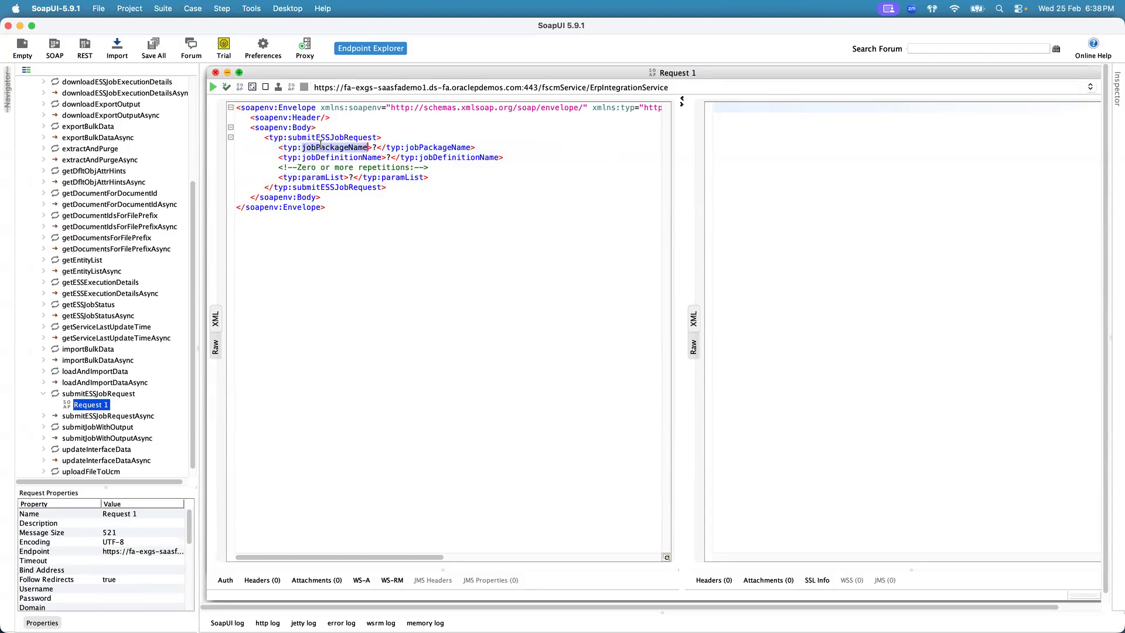
{"action": "left_click", "coordinate": [283, 147]}
{"action": "double_click", "coordinate": [324, 148]}
{"action": "double_click", "coordinate": [412, 149]}
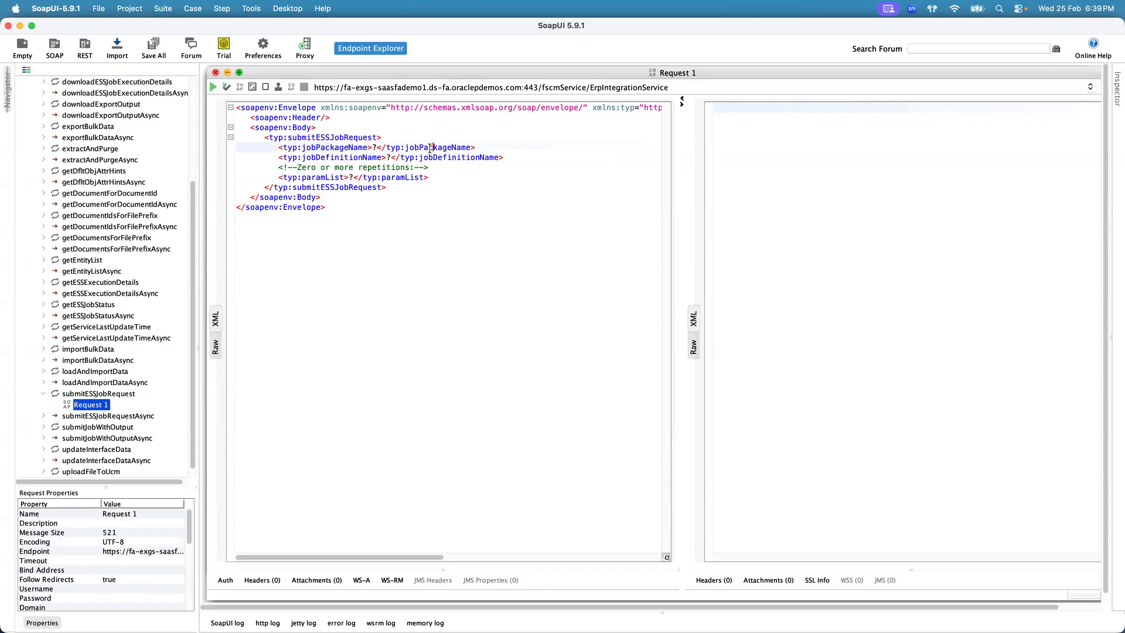
{"action": "left_click", "coordinate": [376, 147]}
{"action": "double_click", "coordinate": [374, 147]}
{"action": "left_click", "coordinate": [385, 148]}
{"action": "key", "text": "shift+Right"}
{"action": "key", "text": "shift+Right"}
{"action": "key", "text": "shift+Right"}
{"action": "key", "text": "shift+Right"}
{"action": "key", "text": "shift+Right"}
{"action": "key", "text": "shift+Right"}
{"action": "key", "text": "shift+Right"}
{"action": "key", "text": "shift+Right"}
{"action": "key", "text": "shift+Right"}
{"action": "key", "text": "shift+Right"}
{"action": "key", "text": "shift+Right"}
{"action": "key", "text": "shift+Right"}
{"action": "key", "text": "shift+Right"}
{"action": "key", "text": "shift+Right"}
{"action": "key", "text": "shift+Right"}
{"action": "key", "text": "shift+Right"}
{"action": "key", "text": "shift+Right"}
{"action": "key", "text": "shift+Right"}
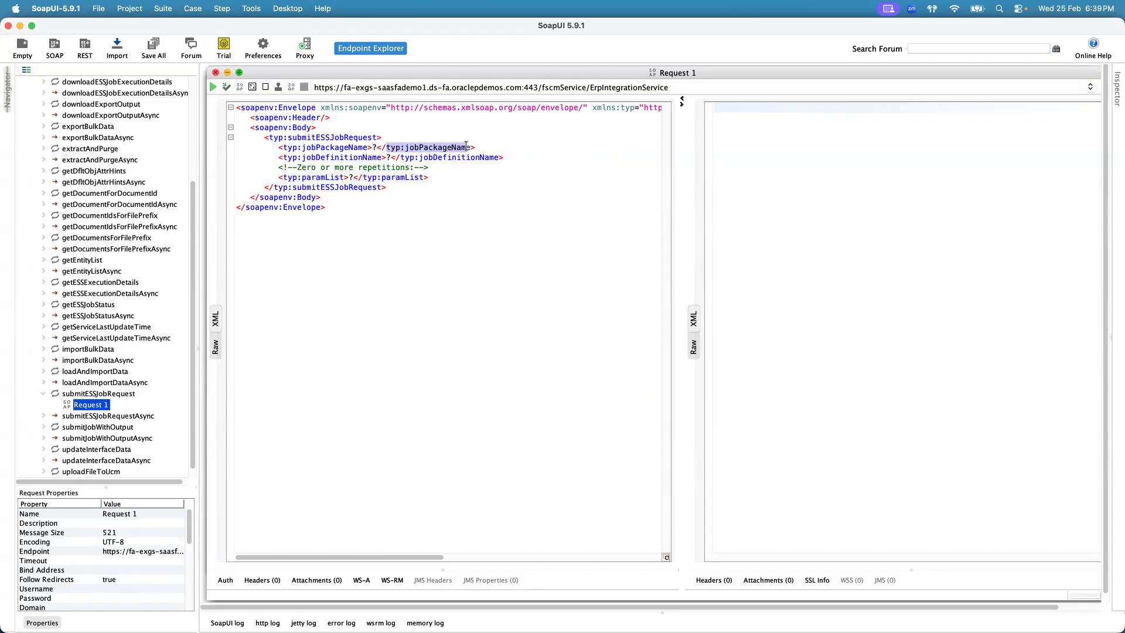
{"action": "left_click", "coordinate": [385, 147]}
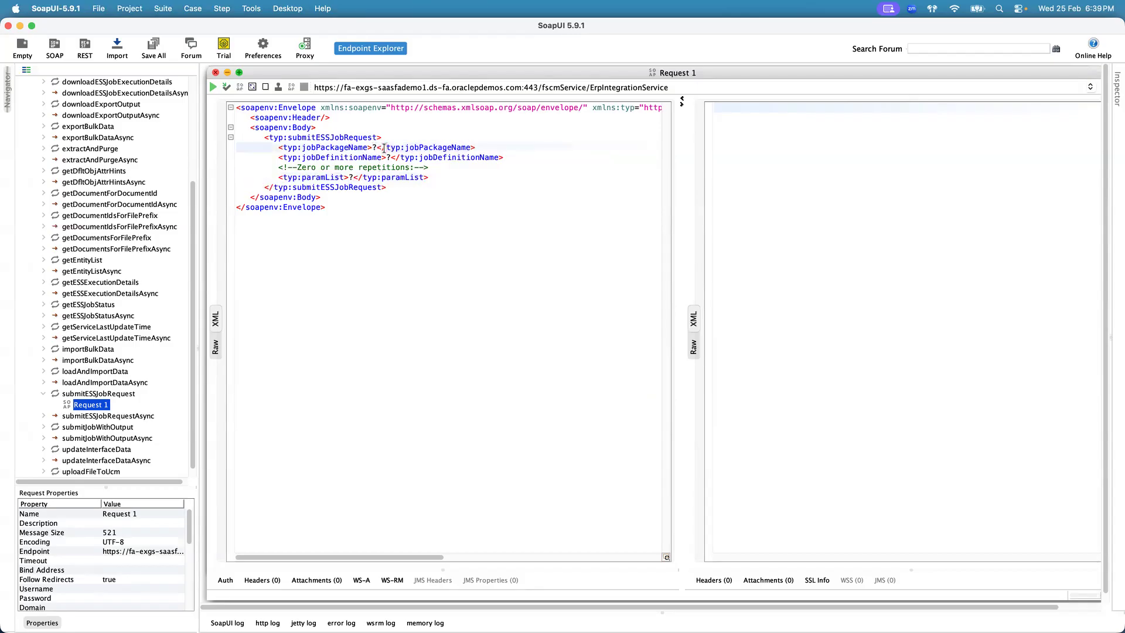
{"action": "double_click", "coordinate": [337, 147]}
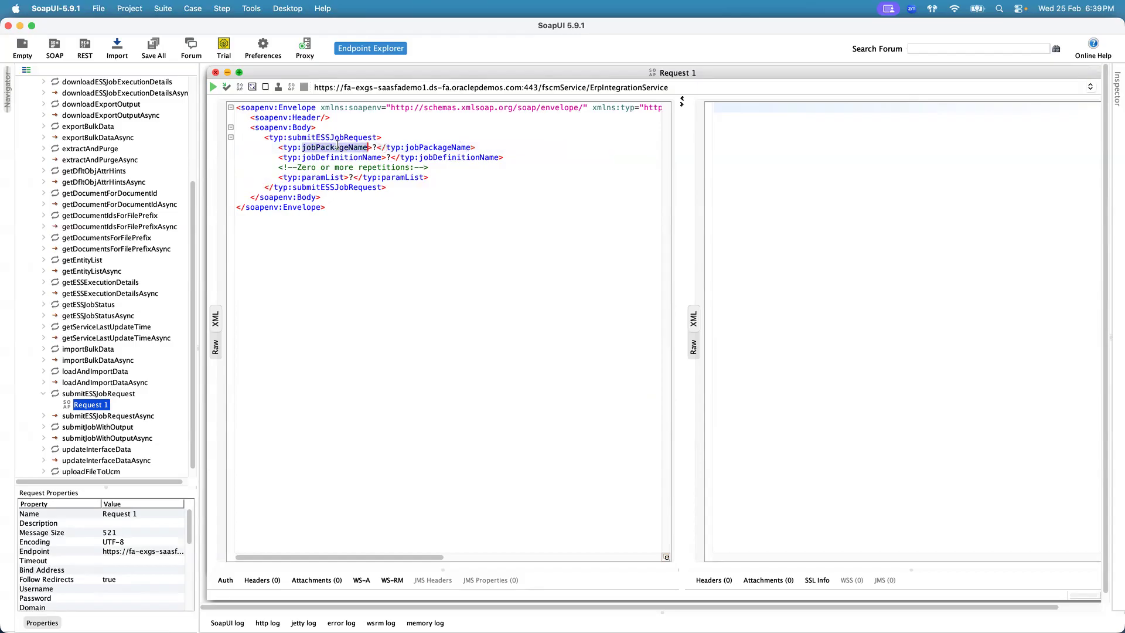
{"action": "left_click", "coordinate": [375, 147]}
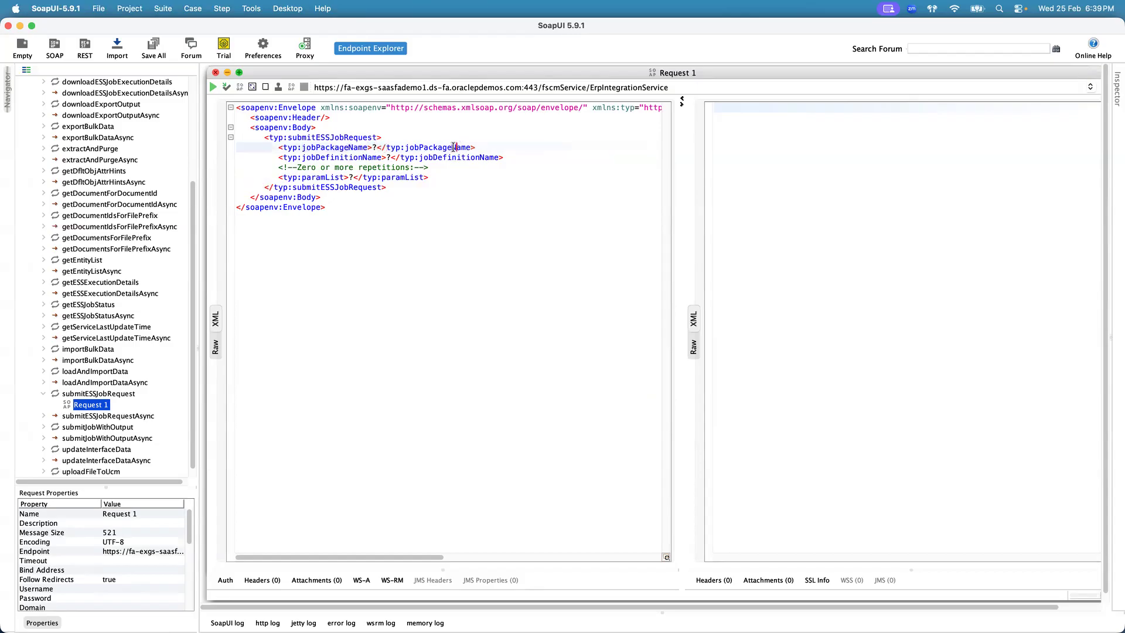
{"action": "double_click", "coordinate": [375, 147]}
- Add the note "XML Format" below the SOAP envelope and highlight the request's parameter elements
{"action": "left_click", "coordinate": [380, 208]}
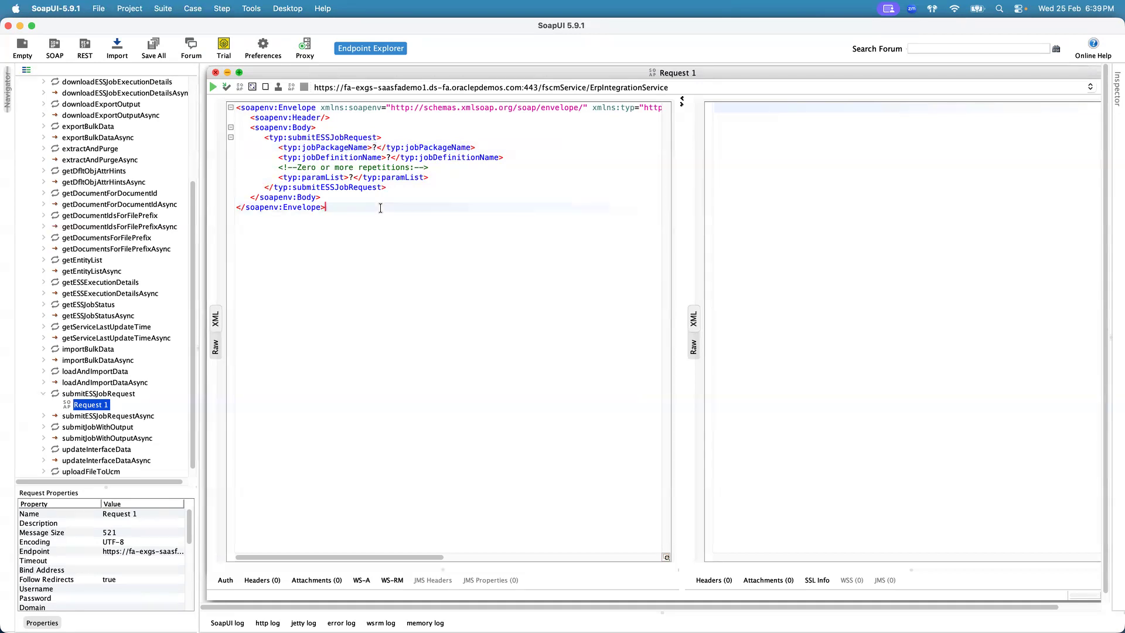
{"action": "key", "text": "Return"}
{"action": "key", "text": "Return"}
{"action": "type", "text": "XML "}
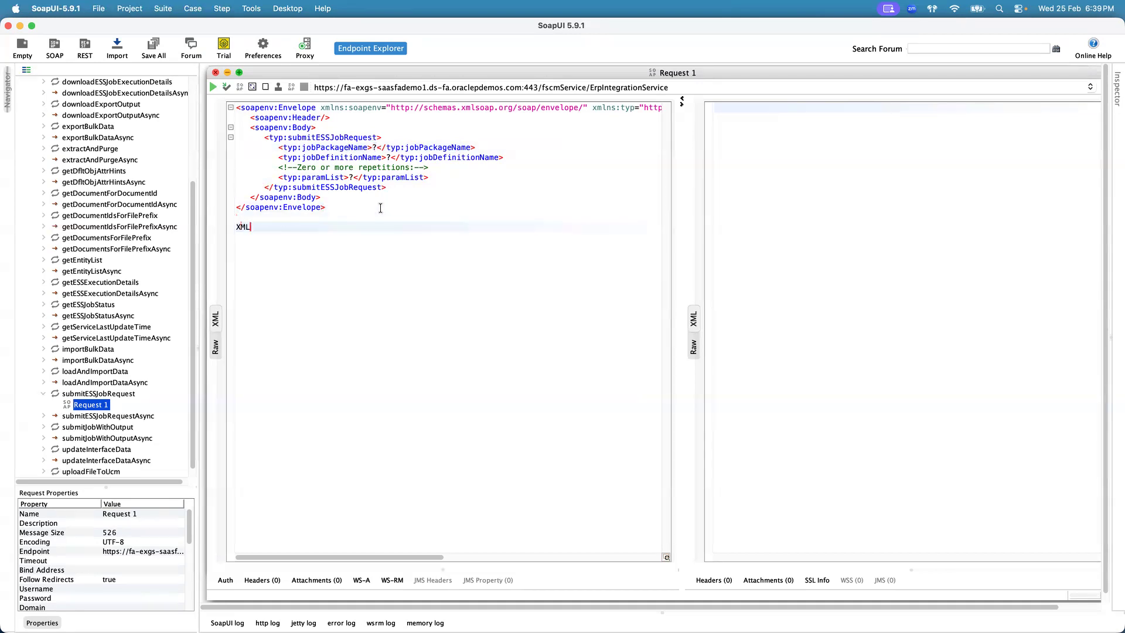
{"action": "type", "text": "Format"}
{"action": "left_click_drag", "start_coordinate": [279, 147], "coordinate": [443, 174]}
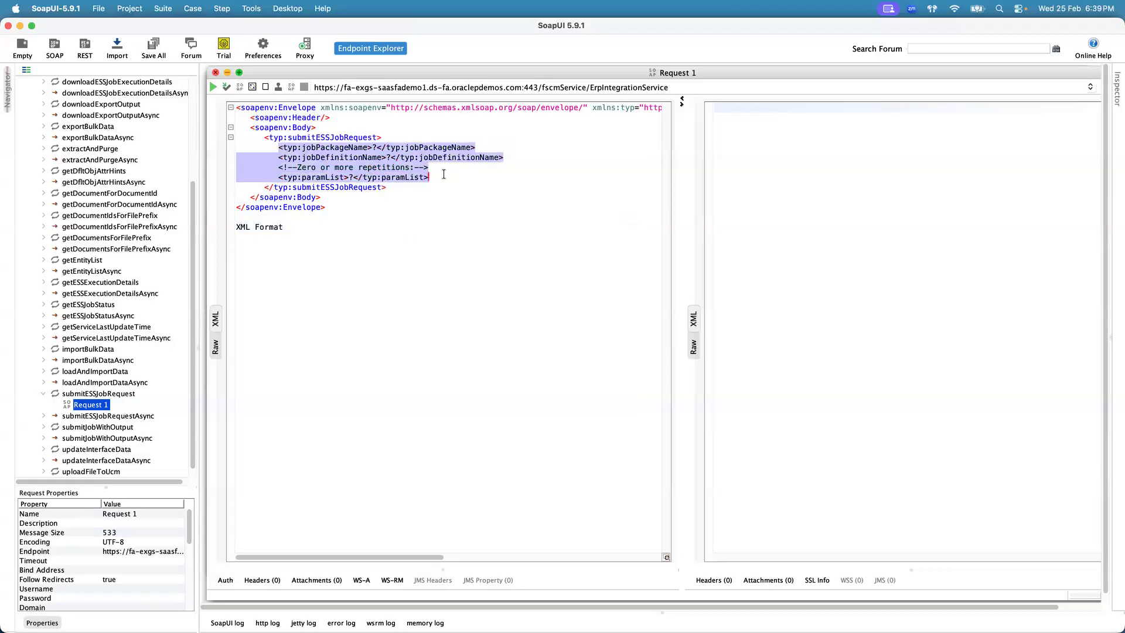
{"action": "left_click", "coordinate": [444, 174]}
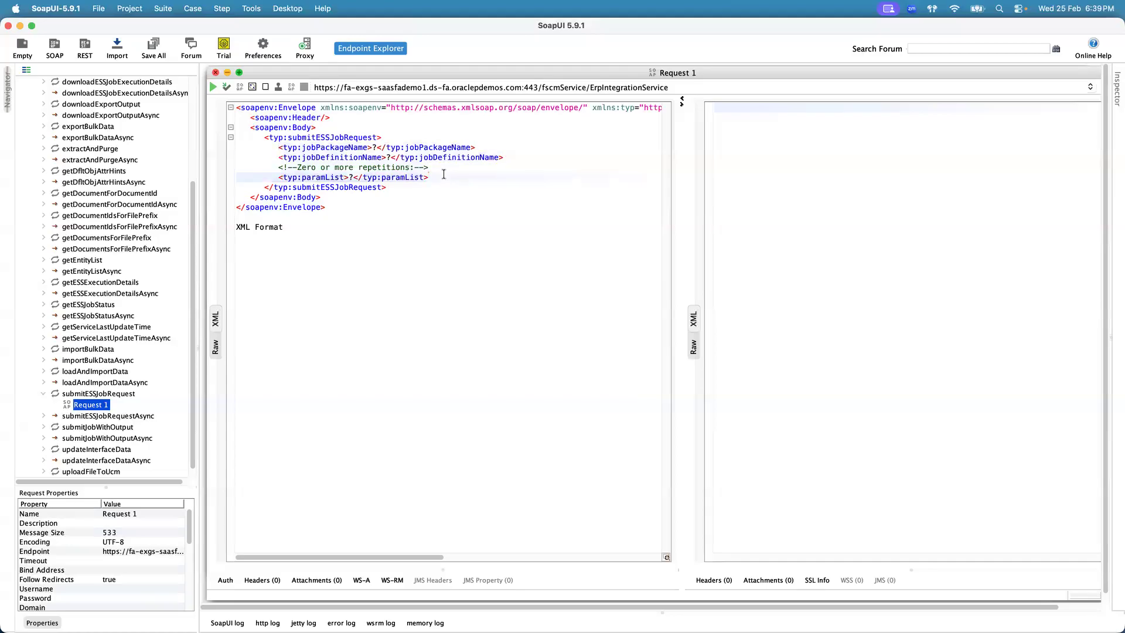
- Highlight the whole SOAP envelope and add the note "Input Message - Request Payload" beneath "XML Format"
{"action": "left_click_drag", "start_coordinate": [351, 206], "coordinate": [236, 109]}
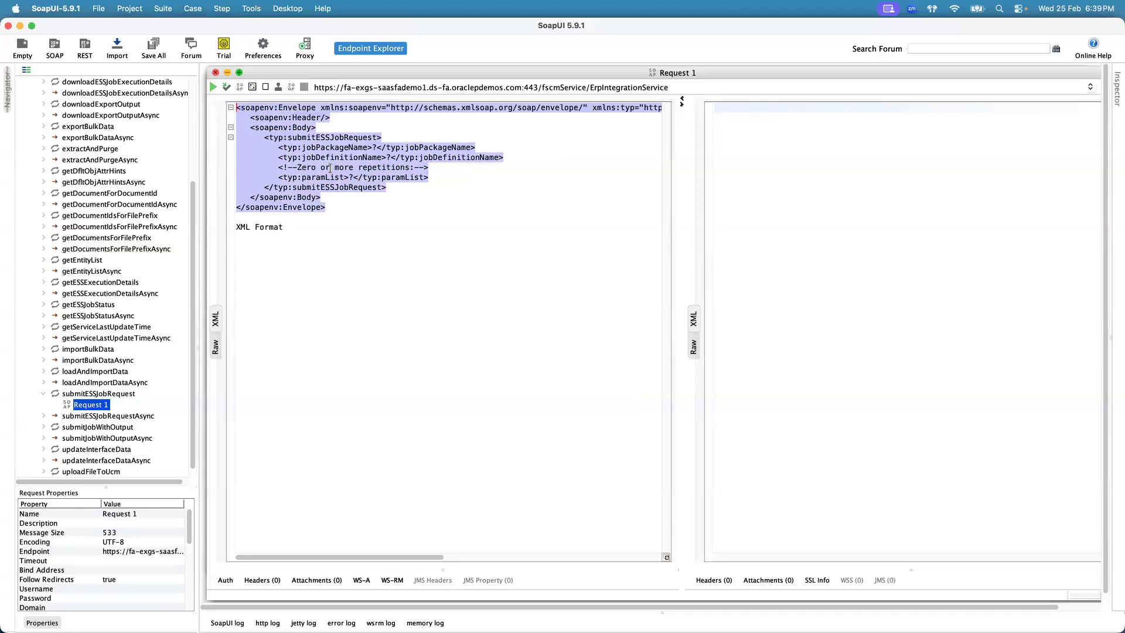
{"action": "left_click", "coordinate": [312, 241]}
{"action": "key", "text": "Return"}
{"action": "key", "text": "Return"}
{"action": "type", "text": "Inu"}
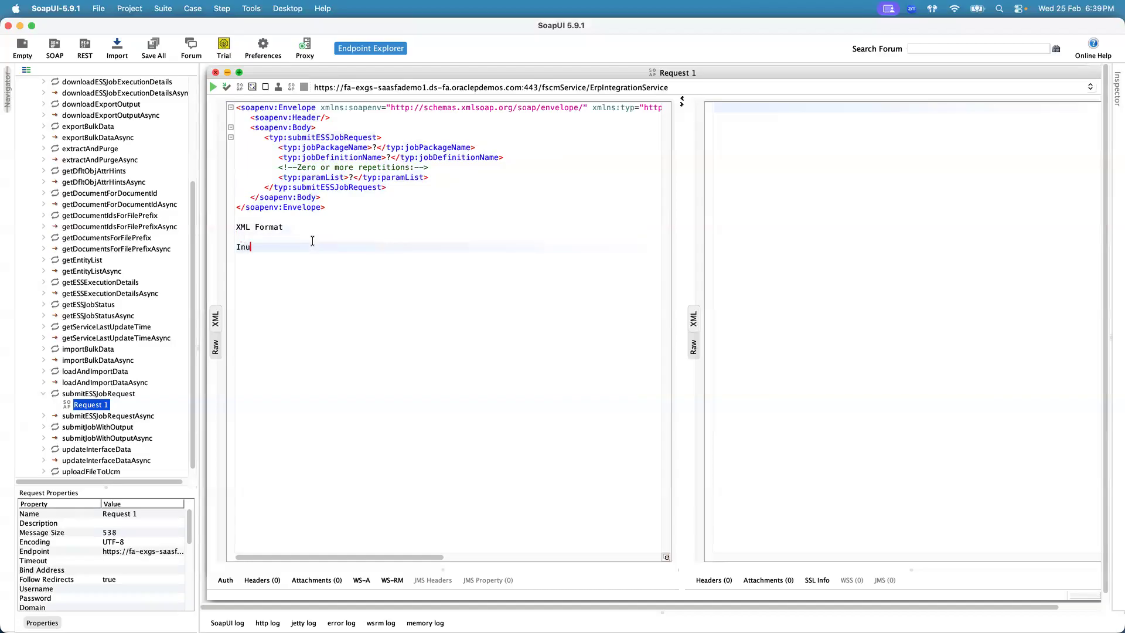
{"action": "key", "text": "BackSpace"}
{"action": "type", "text": "put Message - Request Payload"}
- Relate the SOAP envelope to the "Input Message" and "Request Payload" terms by highlighting them in turn
{"action": "left_click_drag", "start_coordinate": [334, 211], "coordinate": [231, 107]}
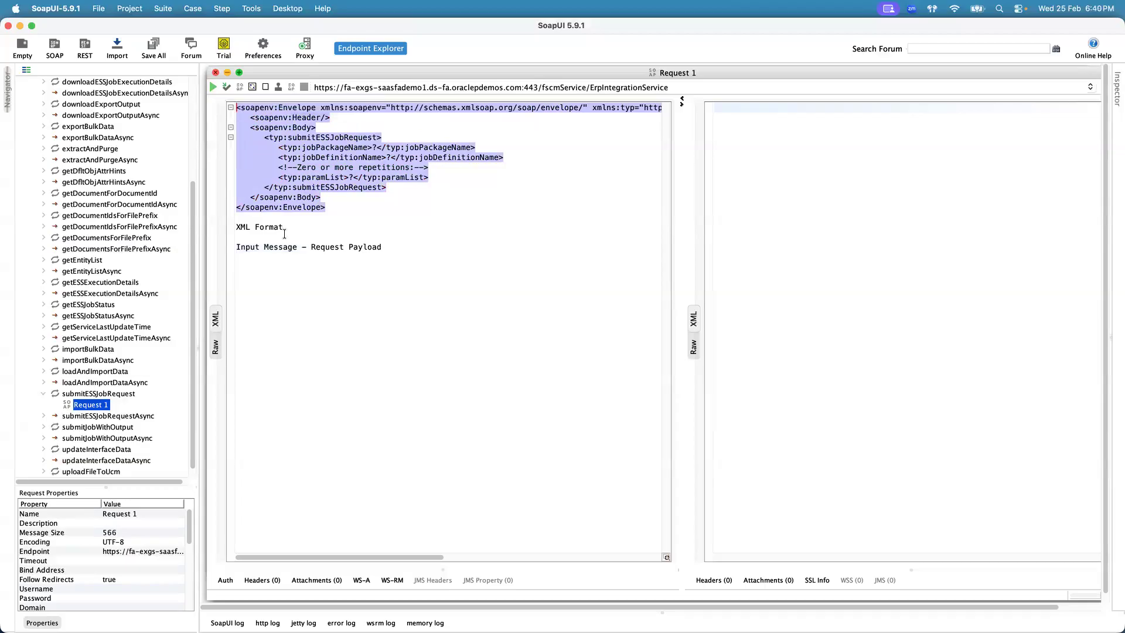
{"action": "left_click", "coordinate": [297, 246]}
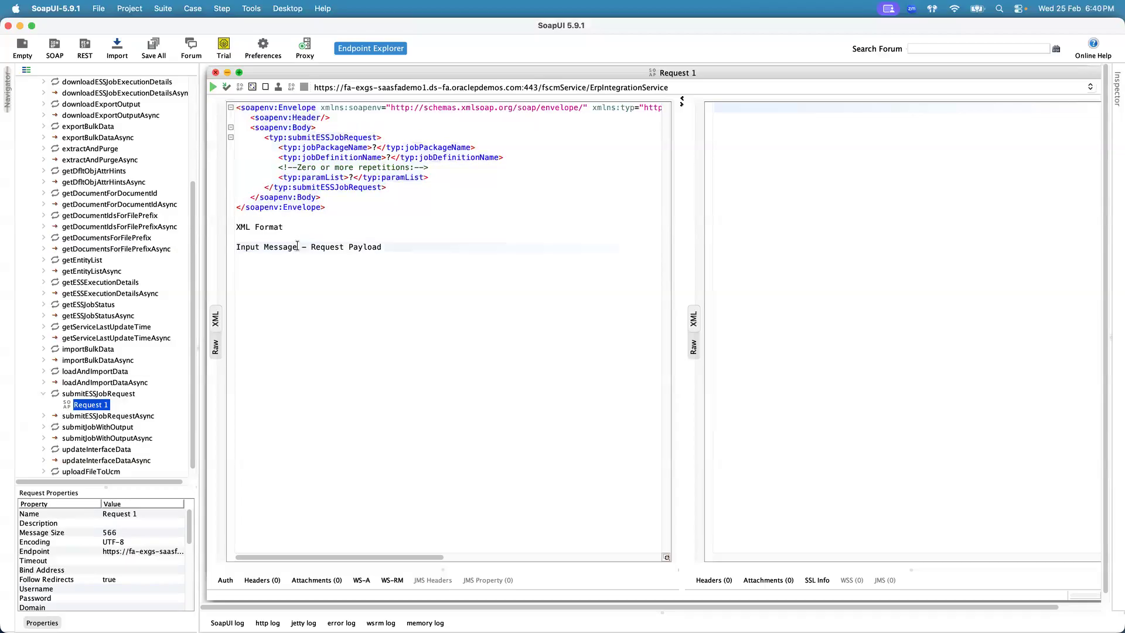
{"action": "left_click_drag", "start_coordinate": [297, 246], "coordinate": [235, 247]}
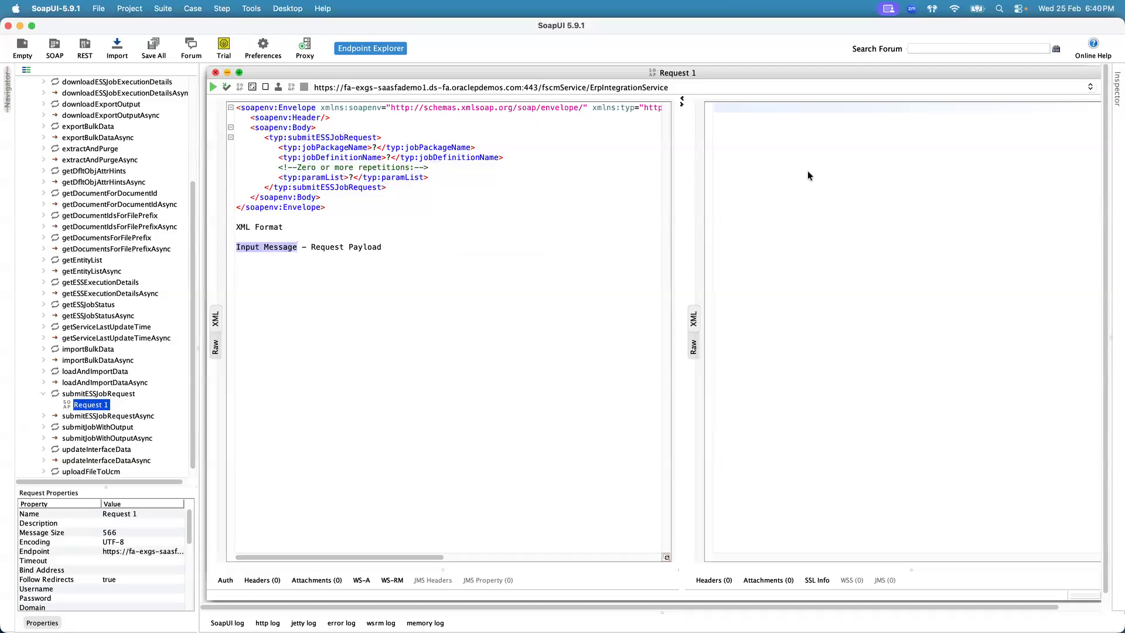
{"action": "left_click", "coordinate": [333, 246]}
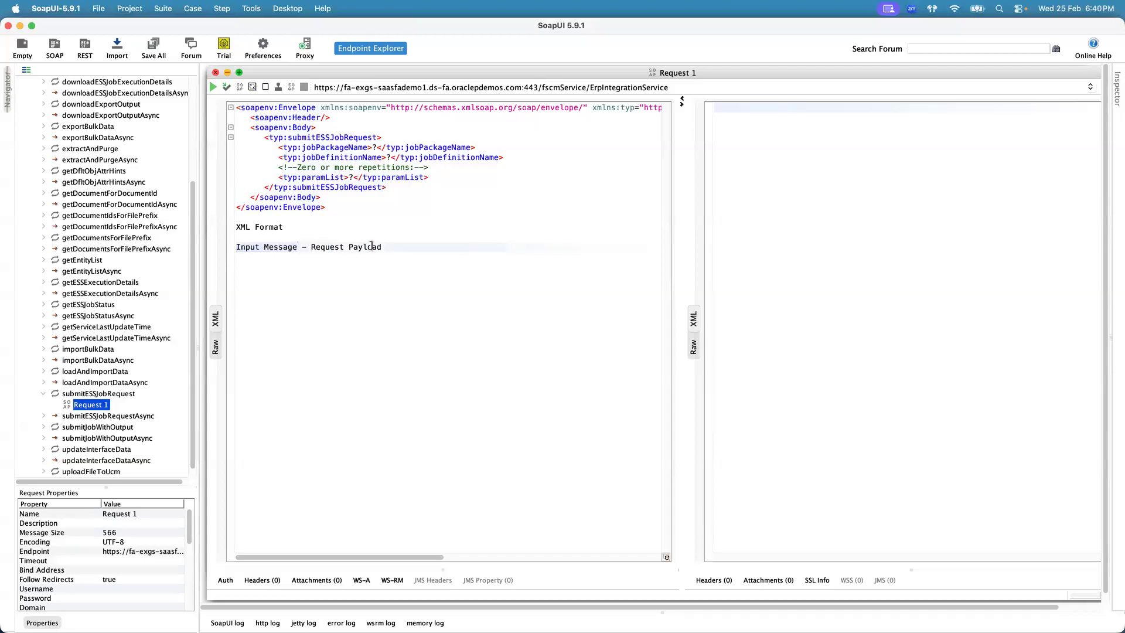
{"action": "left_click_drag", "start_coordinate": [328, 211], "coordinate": [236, 105]}
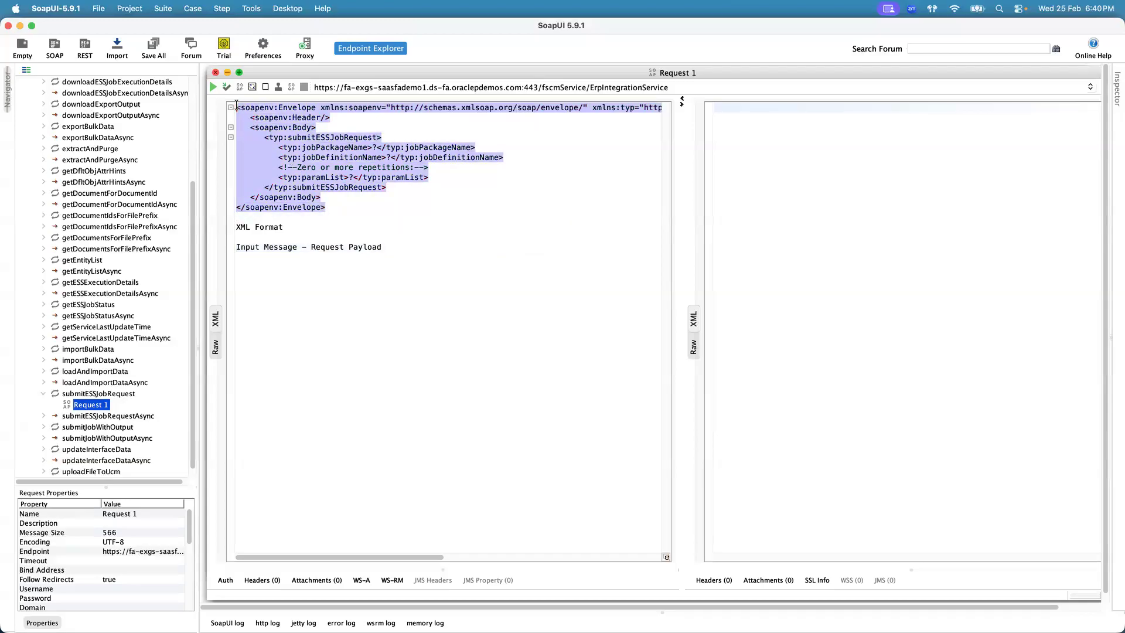
{"action": "double_click", "coordinate": [372, 247]}
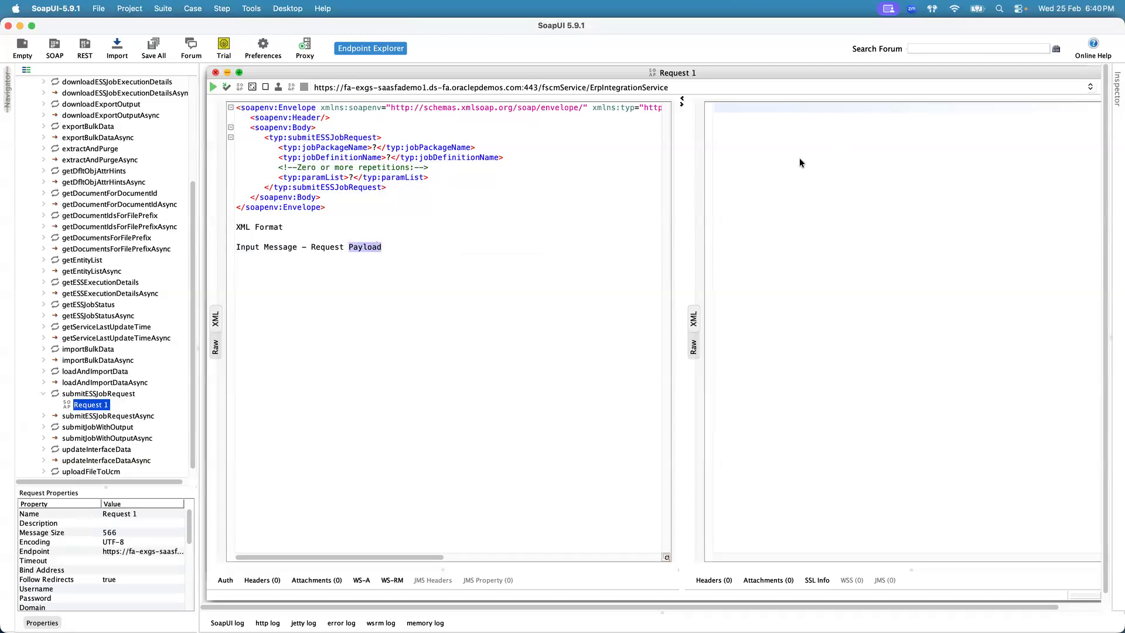
- Add the note line "output message - response payload" below the input message note and highlight the envelope again
{"action": "left_click", "coordinate": [310, 268]}
{"action": "key", "text": "Return"}
{"action": "type", "text": "output message - response payload"}
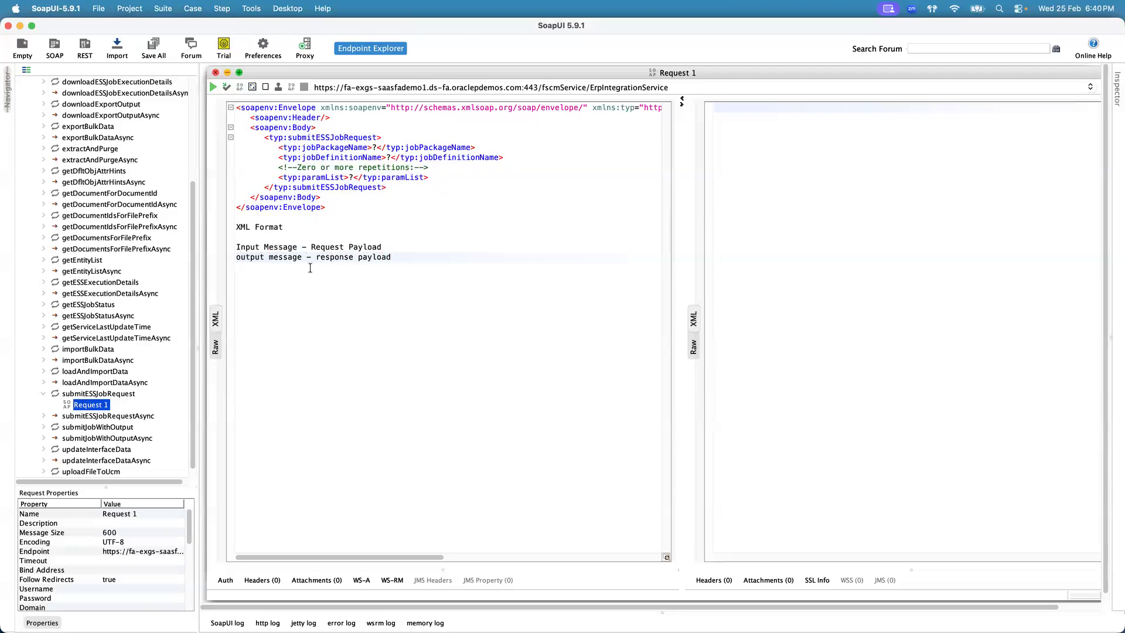
{"action": "left_click_drag", "start_coordinate": [343, 208], "coordinate": [237, 107]}
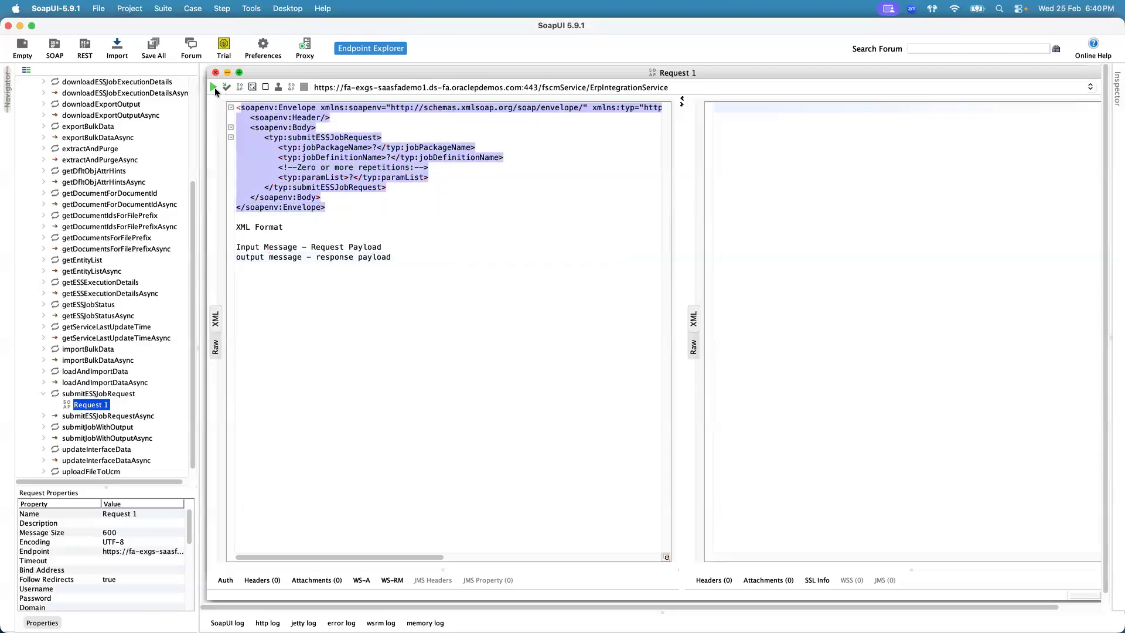
{"action": "left_click", "coordinate": [338, 247]}
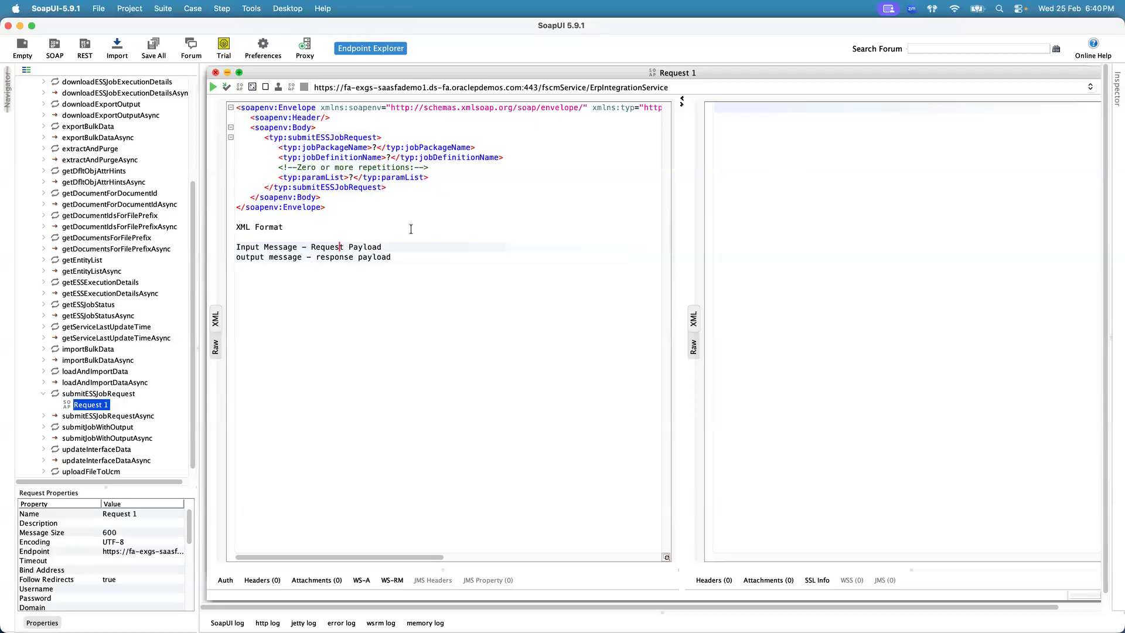
- Delete all the explanatory notes below the closing soapenv:Envelope tag
{"action": "left_click", "coordinate": [362, 247]}
{"action": "left_click_drag", "start_coordinate": [237, 226], "coordinate": [406, 258]}
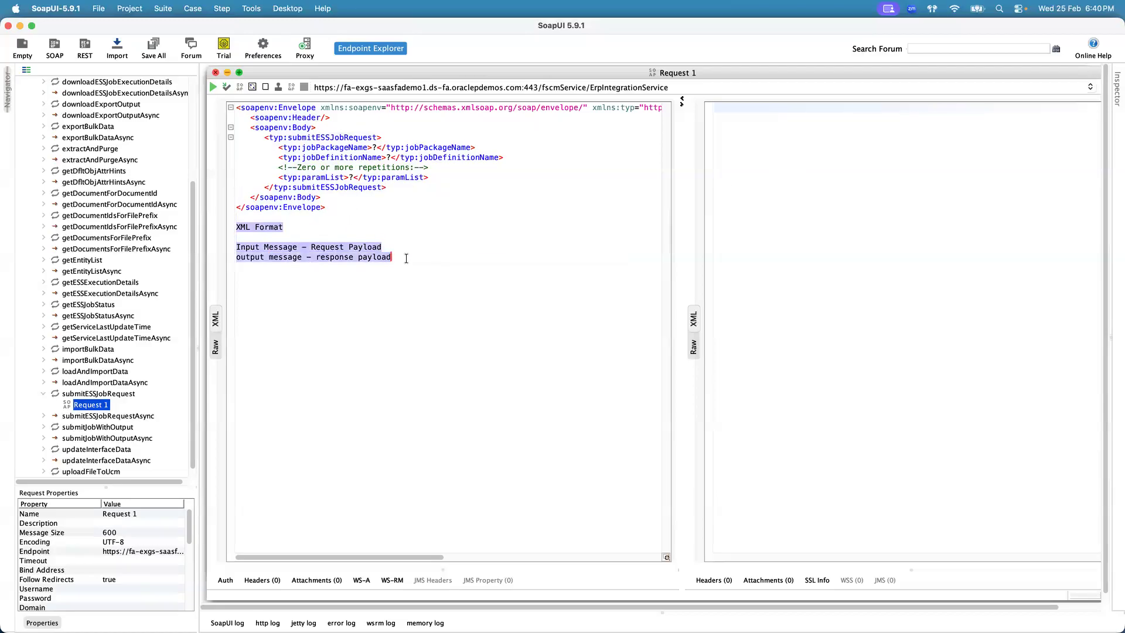
{"action": "key", "text": "BackSpace"}
{"action": "key", "text": "BackSpace"}
{"action": "key", "text": "BackSpace"}
- Point out the placeholder values of jobPackageName, jobDefinitionName and paramList that need real job details
{"action": "left_click", "coordinate": [373, 147]}
{"action": "double_click", "coordinate": [388, 157]}
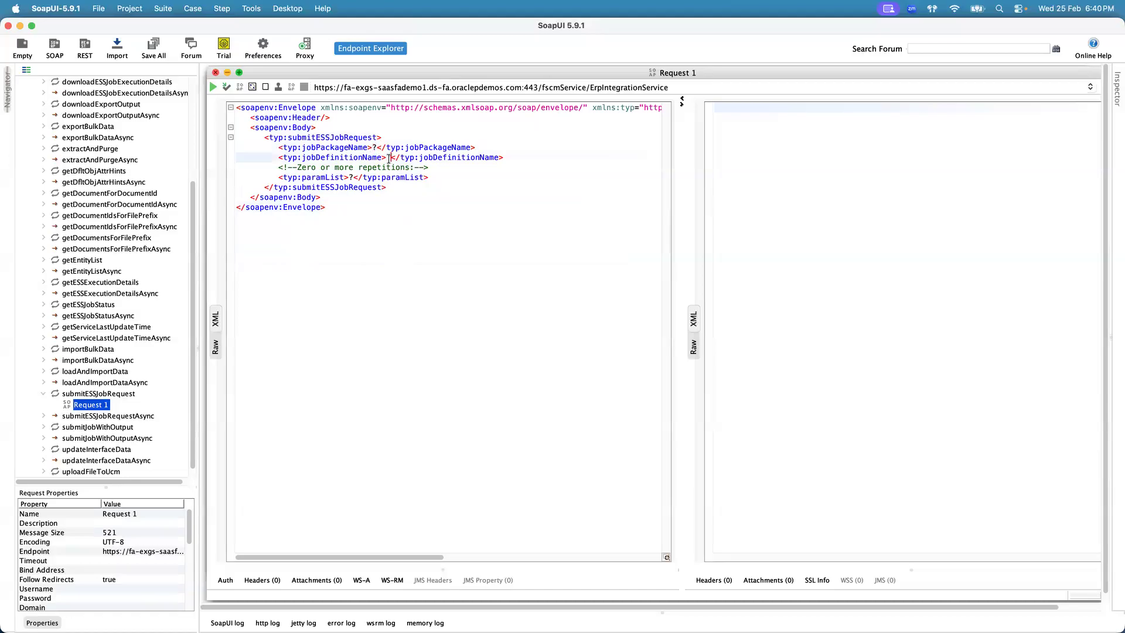
{"action": "left_click", "coordinate": [352, 176]}
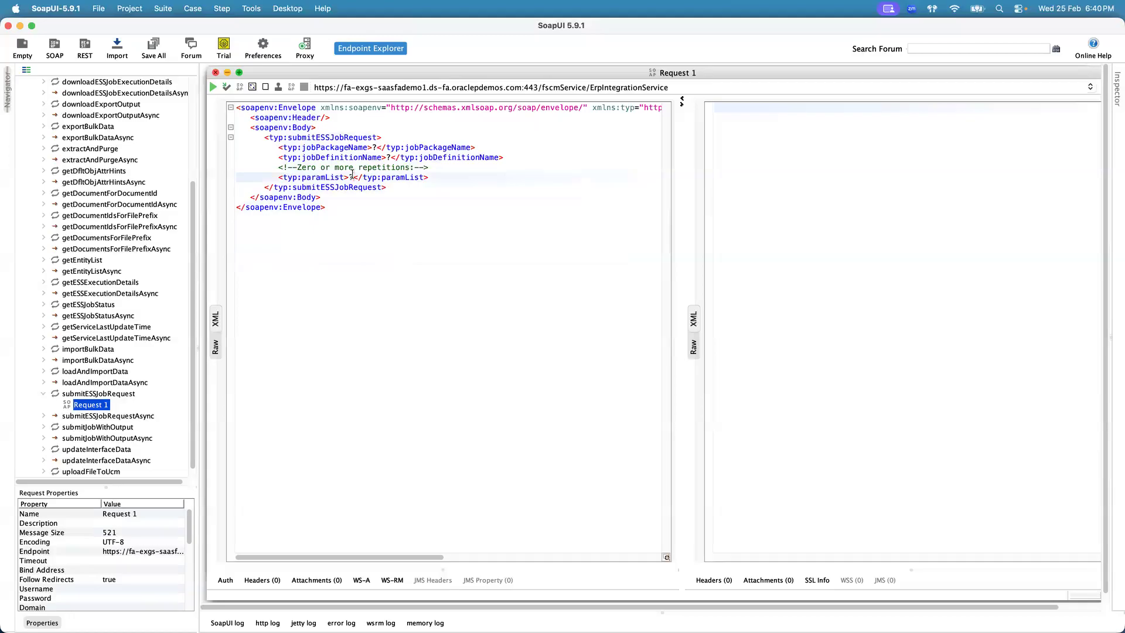
- Switch to Chrome and show the Payables Health Check run on the Monitor Processes page
{"action": "key", "text": "super+Tab"}
{"action": "key", "text": "super+Tab"}
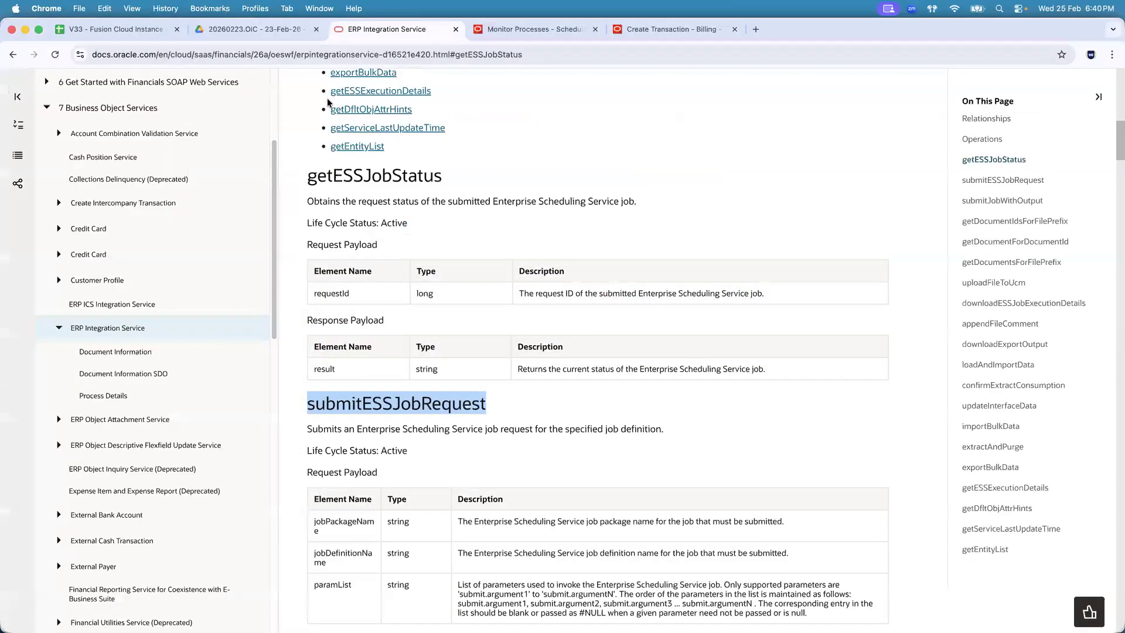
{"action": "left_click", "coordinate": [495, 30]}
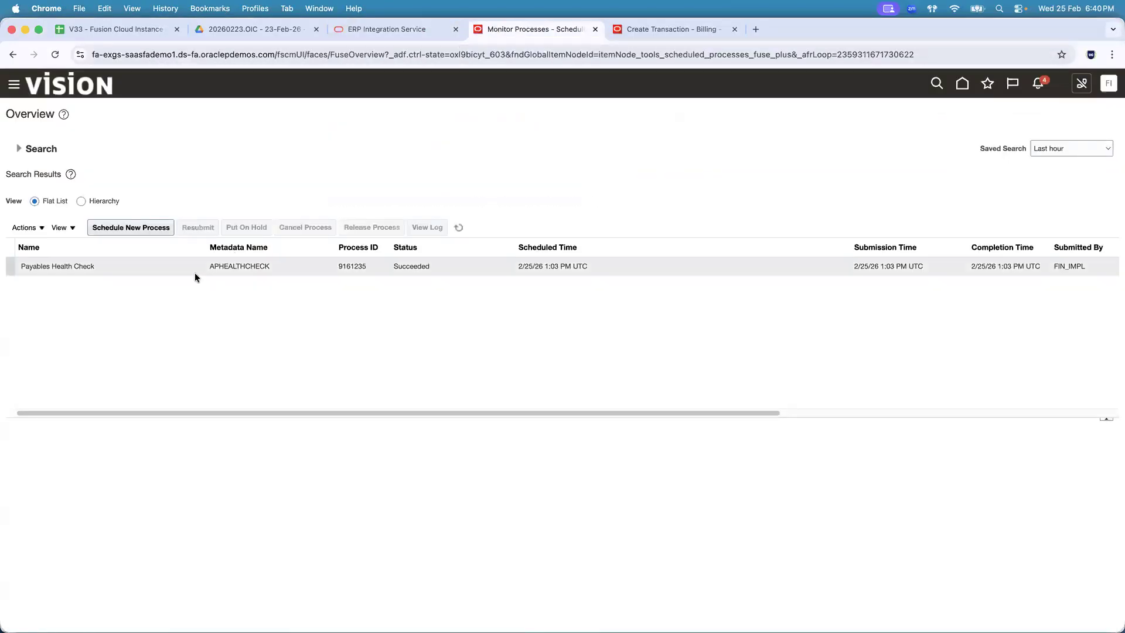
- Return to SoapUI and point out the submitESSJobRequest element, the ErpIntegrationService endpoint, and the job package and definition names
{"action": "key", "text": "super+Tab"}
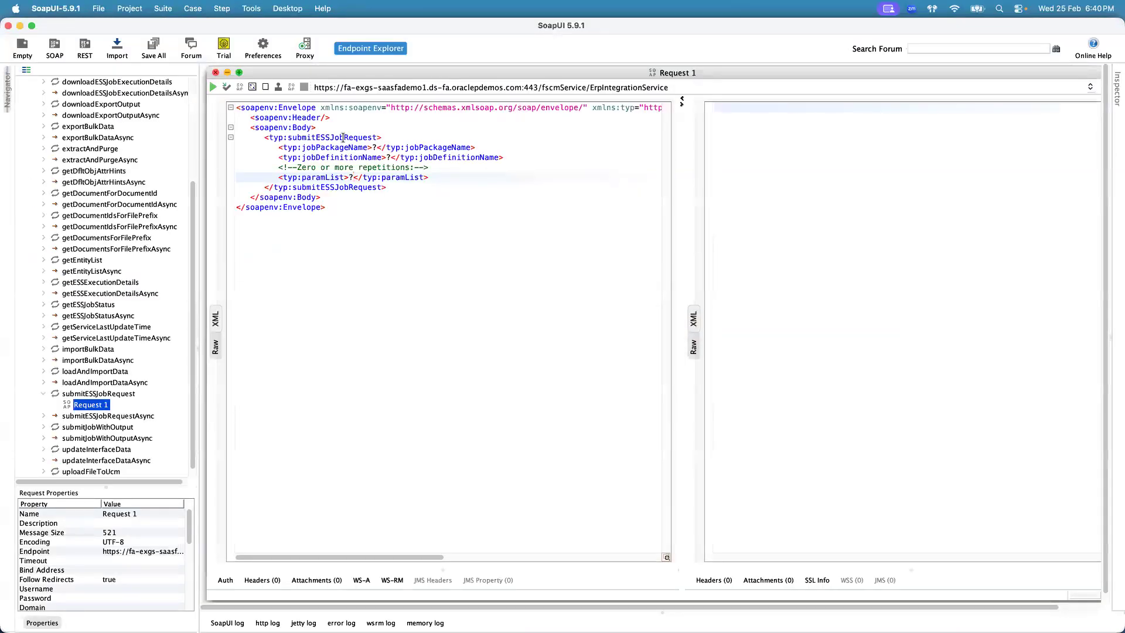
{"action": "left_click", "coordinate": [345, 137]}
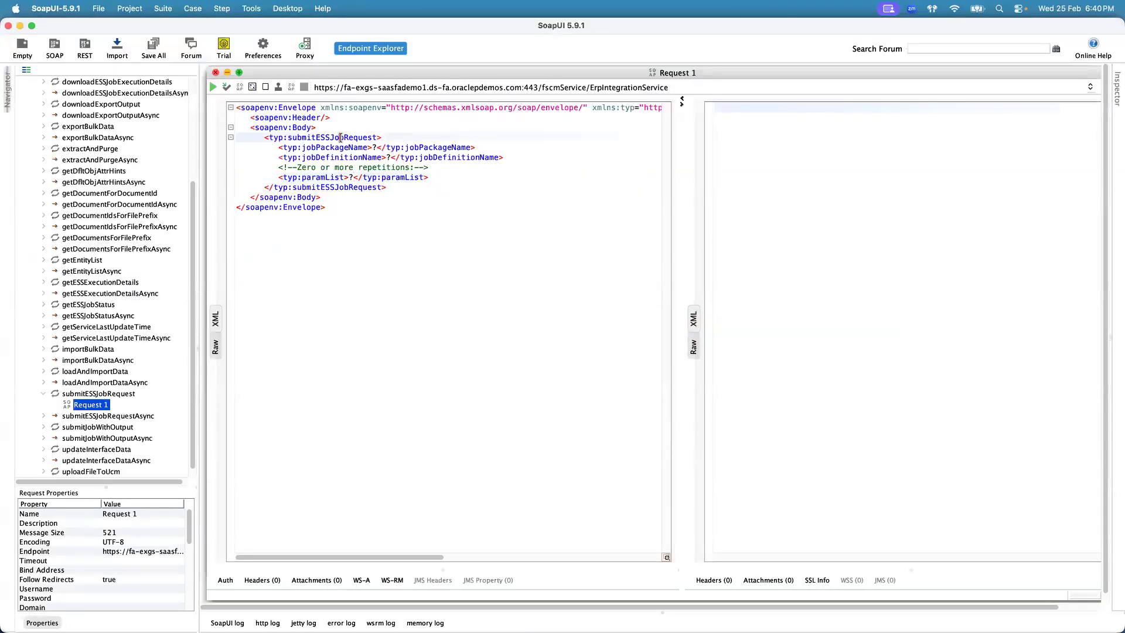
{"action": "left_click", "coordinate": [636, 86]}
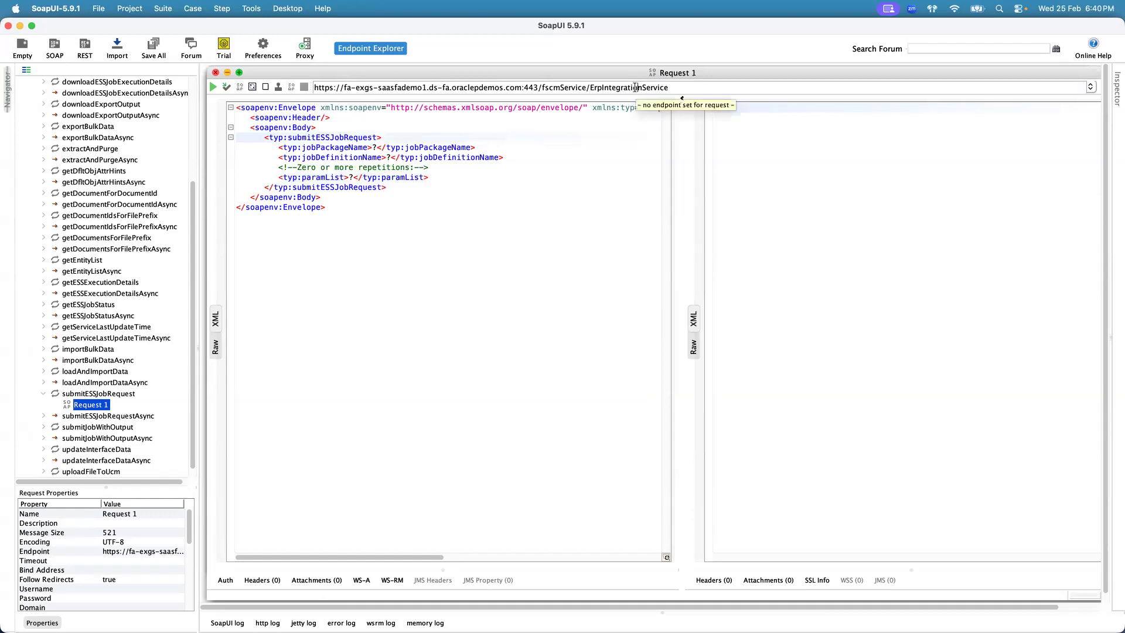
{"action": "left_click", "coordinate": [330, 149]}
{"action": "left_click", "coordinate": [329, 157]}
- Switch to Chrome, highlight the Payables Health Check process name and open the Schedule New Process dialog
{"action": "key", "text": "super+Tab"}
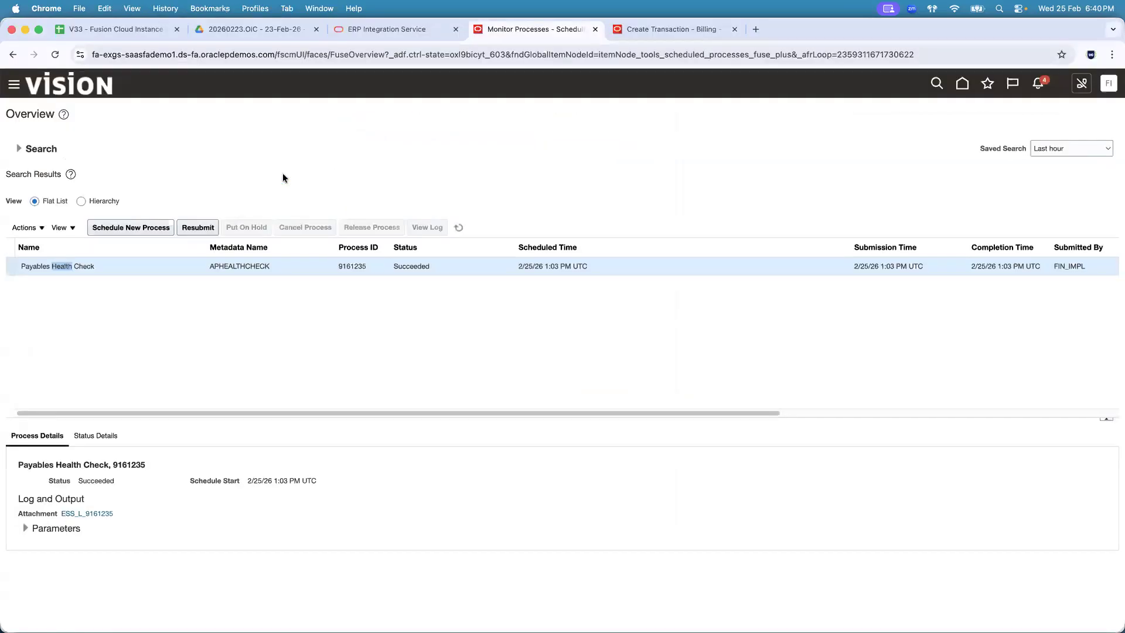
{"action": "triple_click", "coordinate": [81, 267]}
{"action": "left_click", "coordinate": [120, 226]}
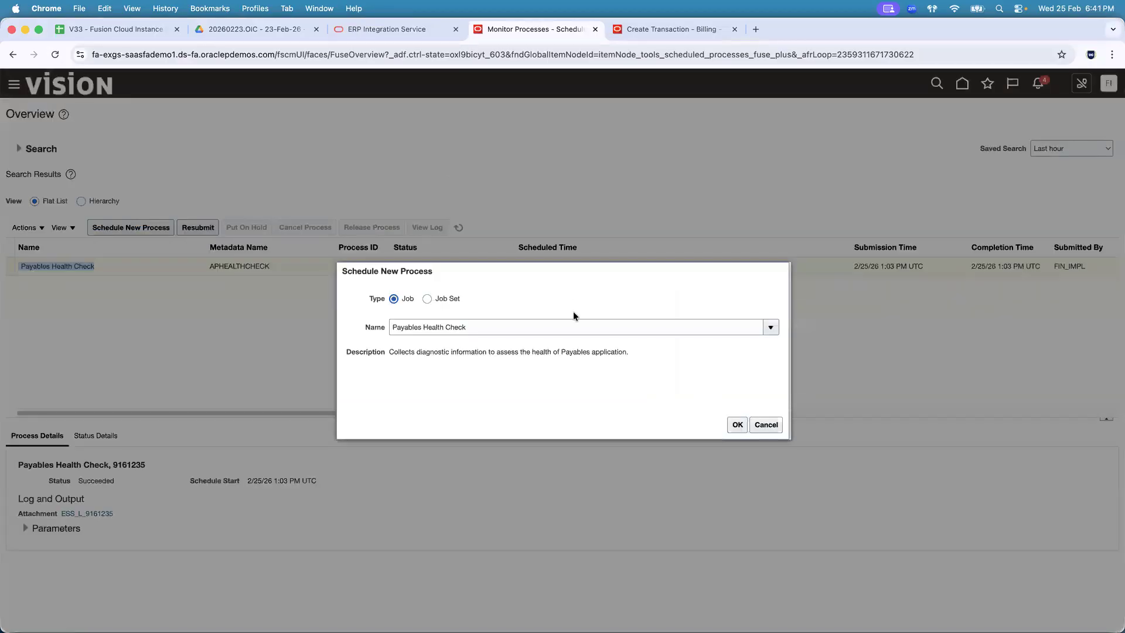
- Show the list of available job names in the Schedule New Process dialog, keeping Payables Health Check selected
{"action": "left_click", "coordinate": [772, 327]}
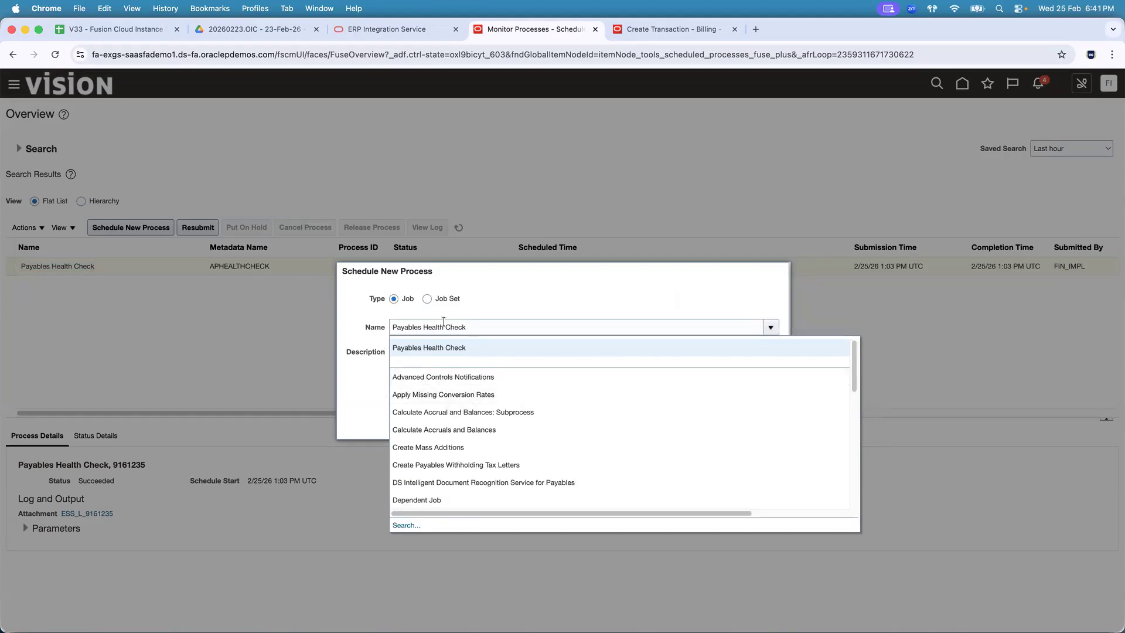
{"action": "left_click", "coordinate": [444, 348]}
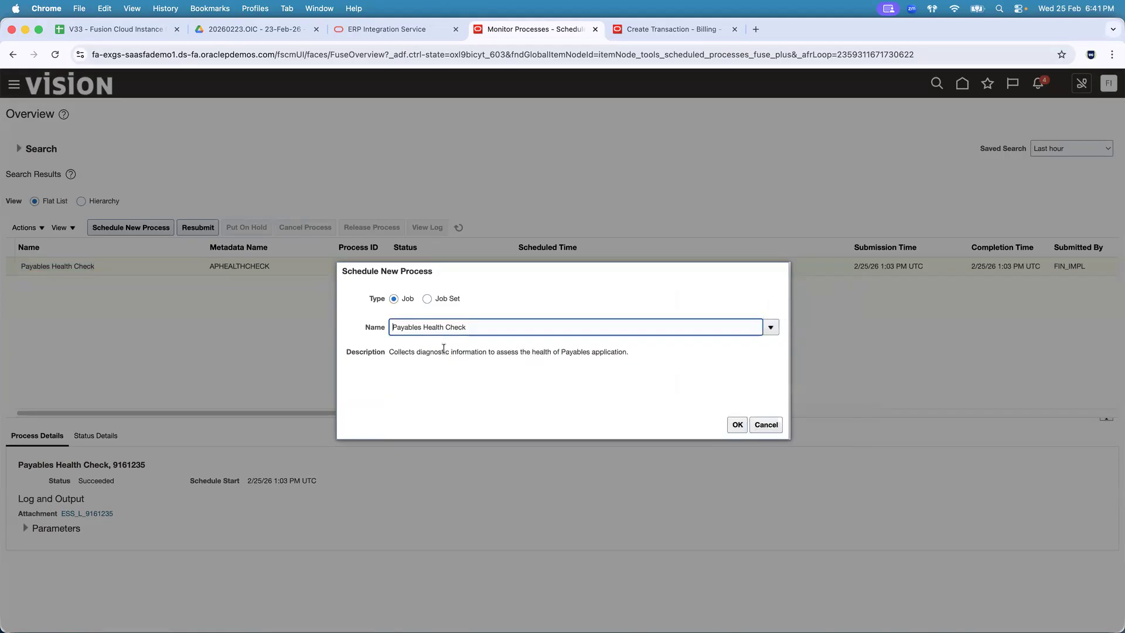
{"action": "left_click", "coordinate": [763, 330]}
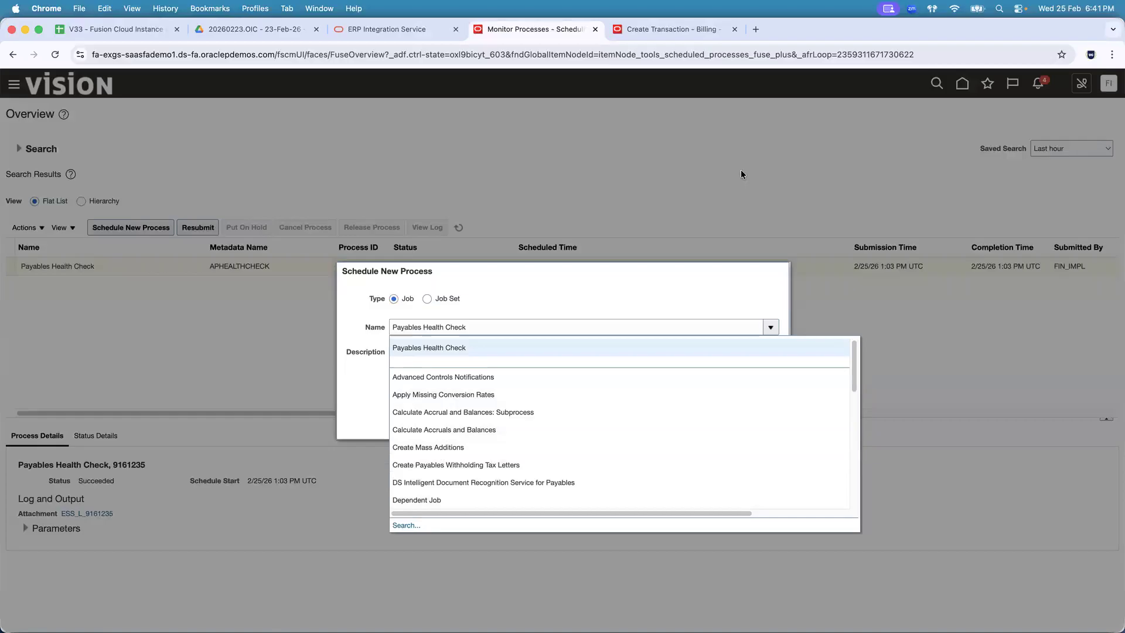
- Open the exgs Oracle Fusion Cloud Applications home page in a new browser tab and go to Setup and Maintenance
{"action": "left_click", "coordinate": [756, 29]}
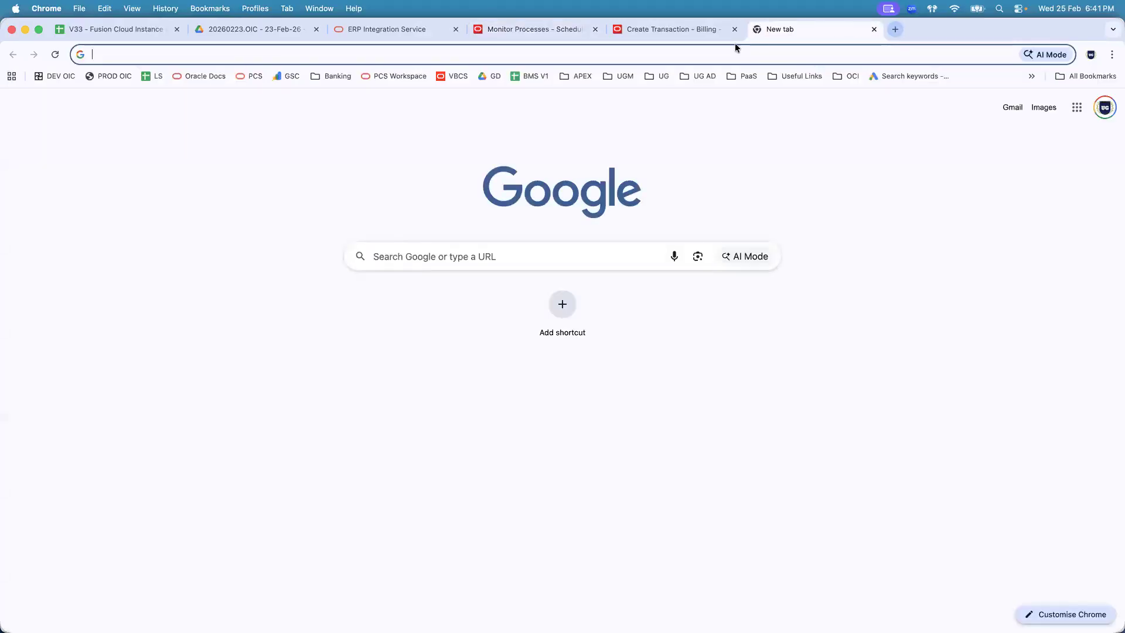
{"action": "type", "text": "exgs"}
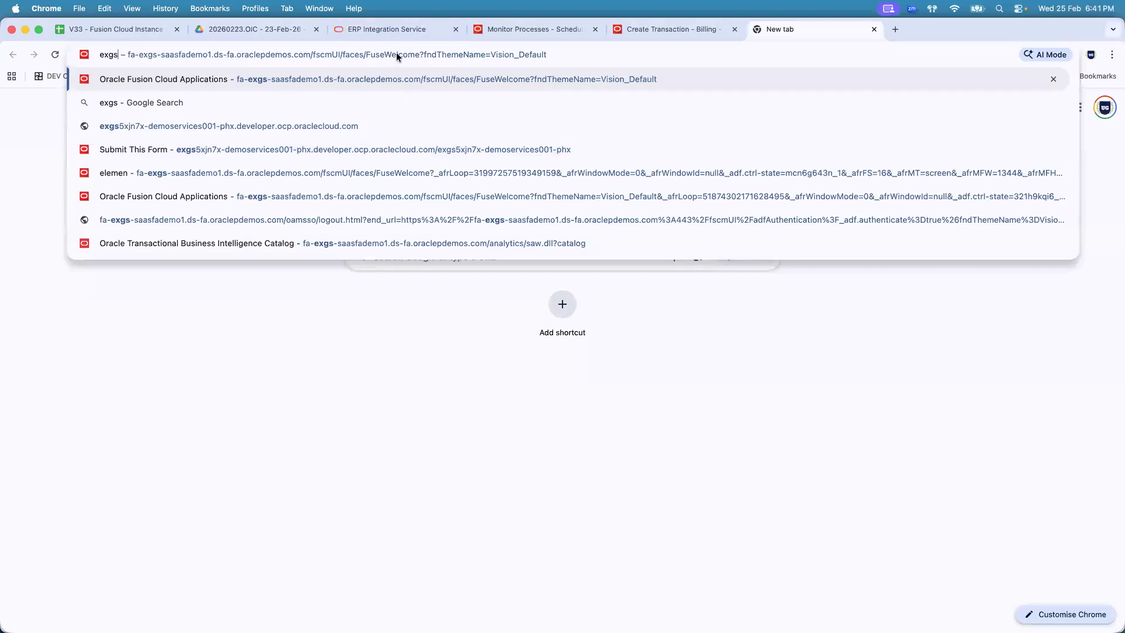
{"action": "key", "text": "Return"}
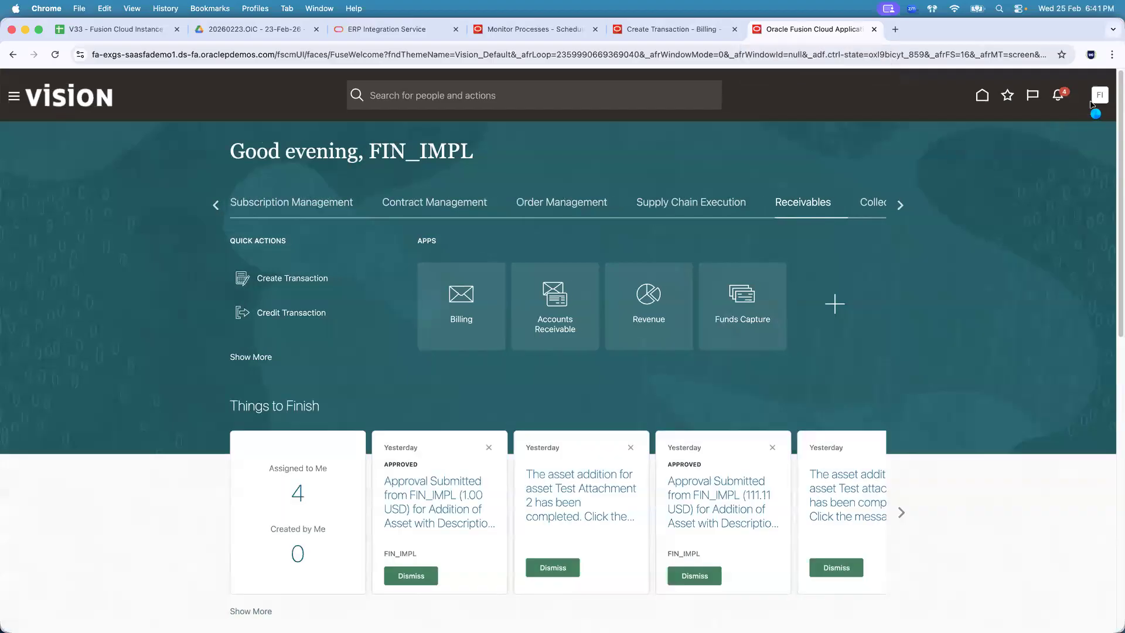
{"action": "left_click", "coordinate": [1099, 97]}
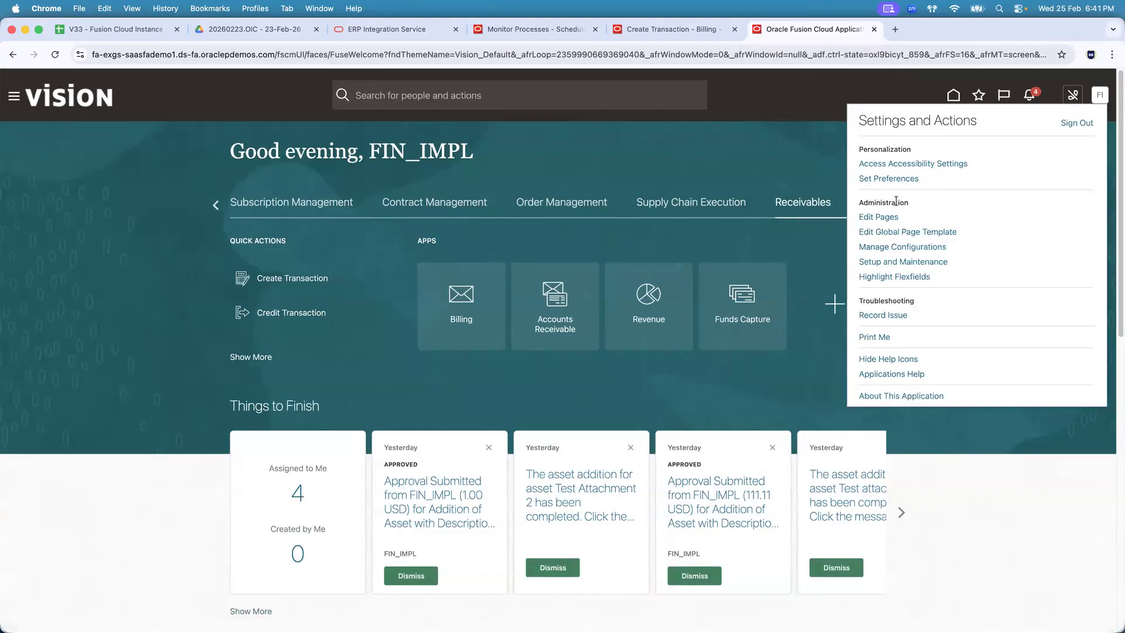
{"action": "left_click", "coordinate": [901, 262]}
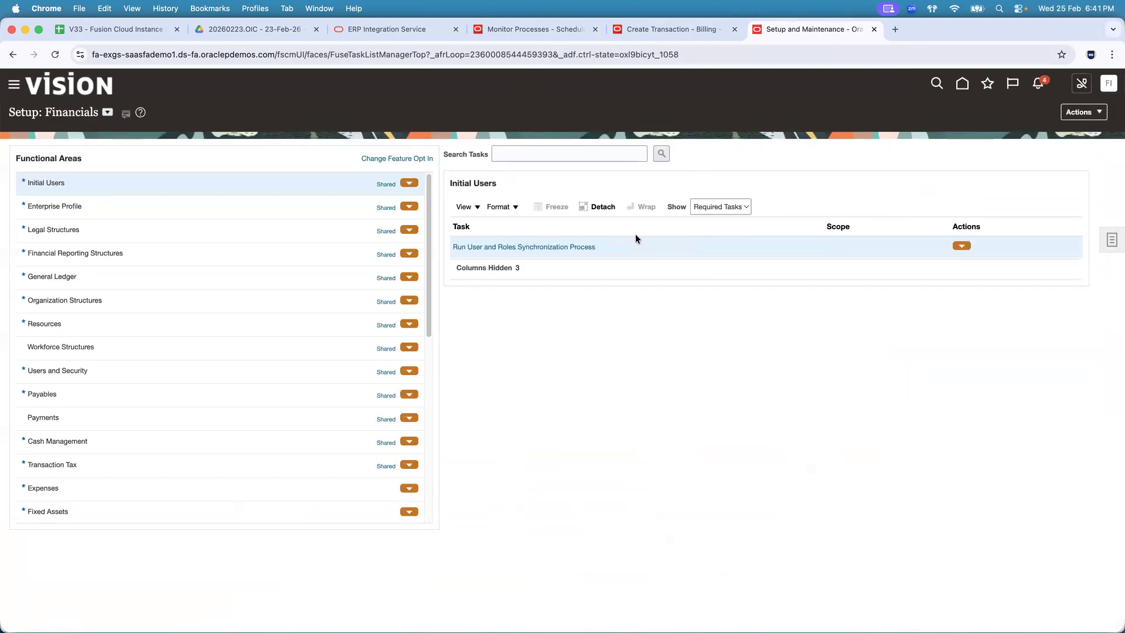
- Open the setup task search page and search for "manage enterprise%job%"
{"action": "left_click", "coordinate": [1110, 240]}
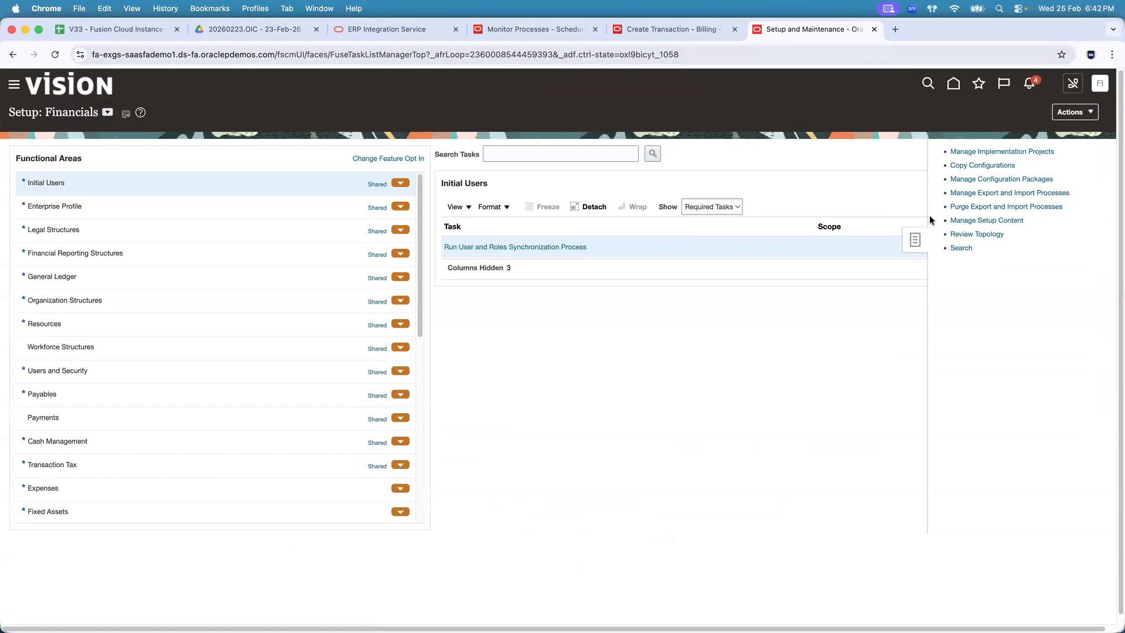
{"action": "left_click", "coordinate": [961, 248]}
{"action": "left_click", "coordinate": [381, 151]}
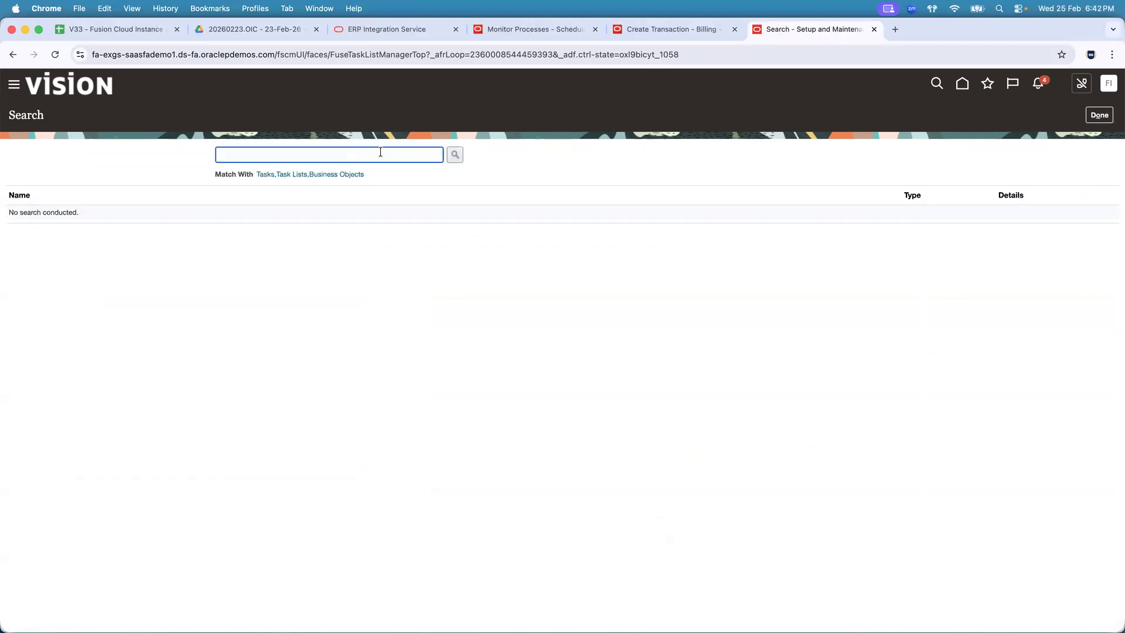
{"action": "type", "text": "manage enterprise%job%"}
{"action": "key", "text": "Return"}
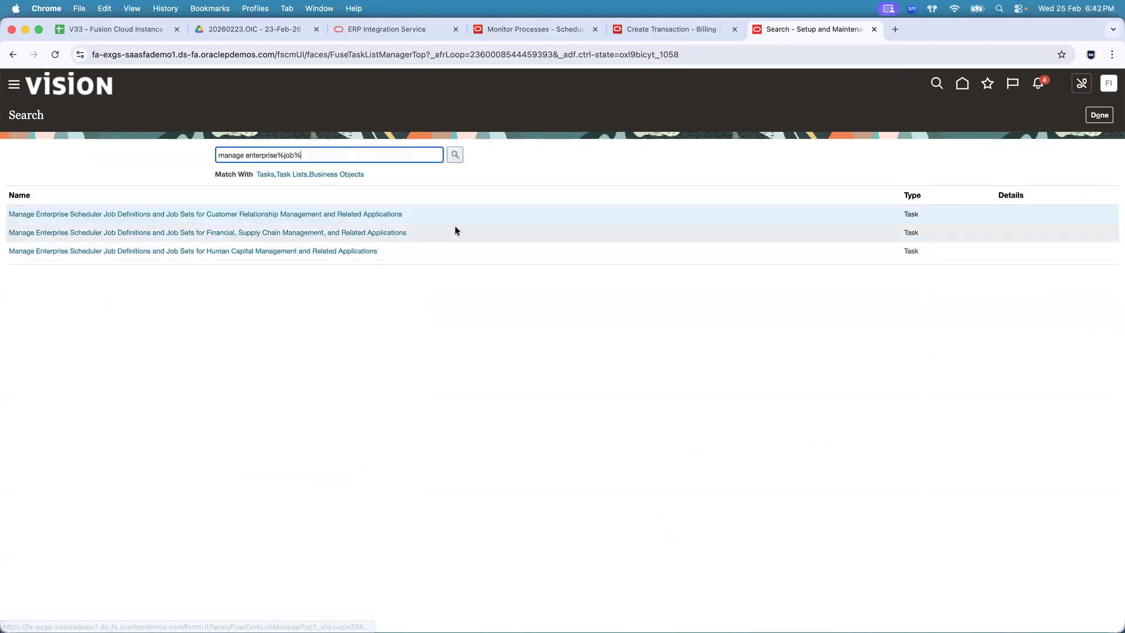
- Place the setup page beside Monitor Processes and open the Enterprise Scheduler job definitions task for Financial, Supply Chain Management, and Related Applications
{"action": "left_click", "coordinate": [163, 237]}
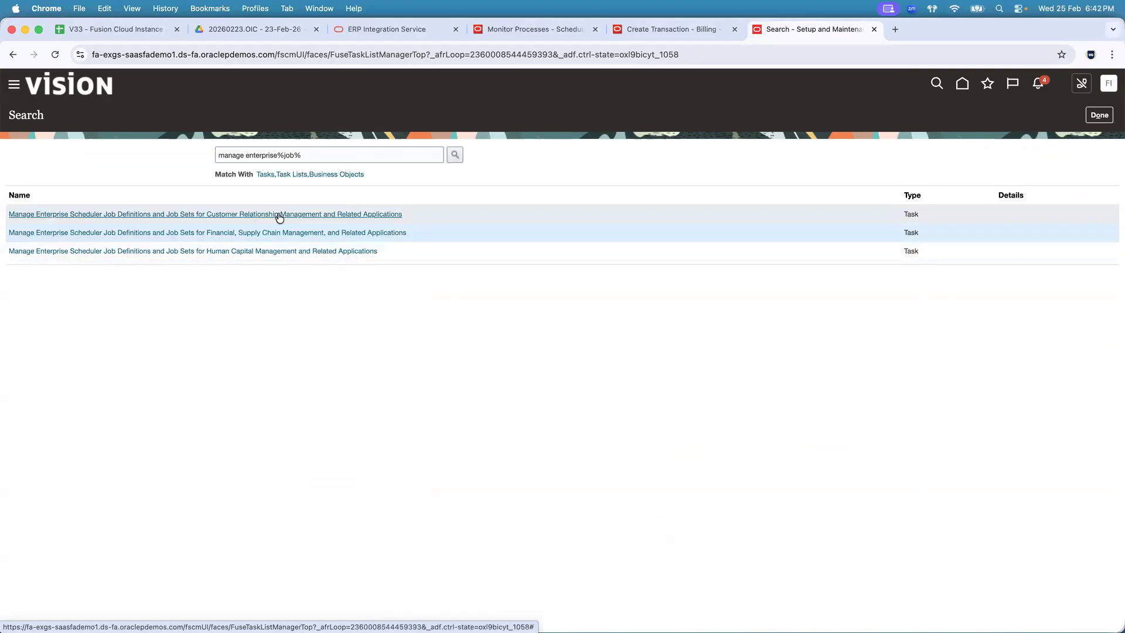
{"action": "left_click", "coordinate": [477, 37]}
{"action": "left_click_drag", "start_coordinate": [804, 31], "coordinate": [686, 34]}
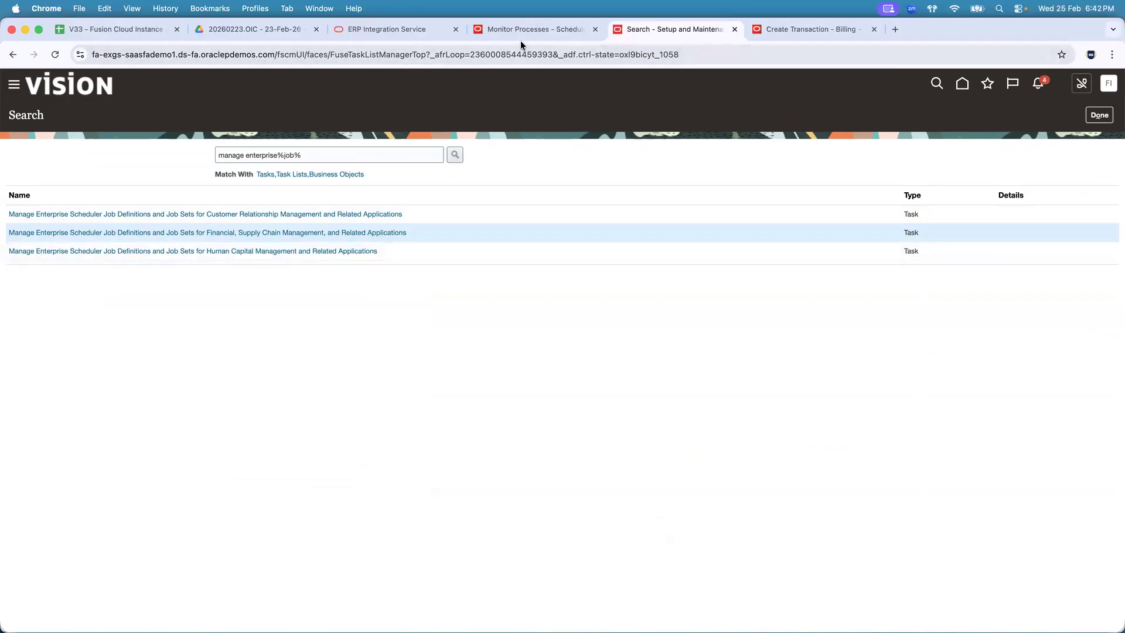
{"action": "left_click", "coordinate": [522, 38]}
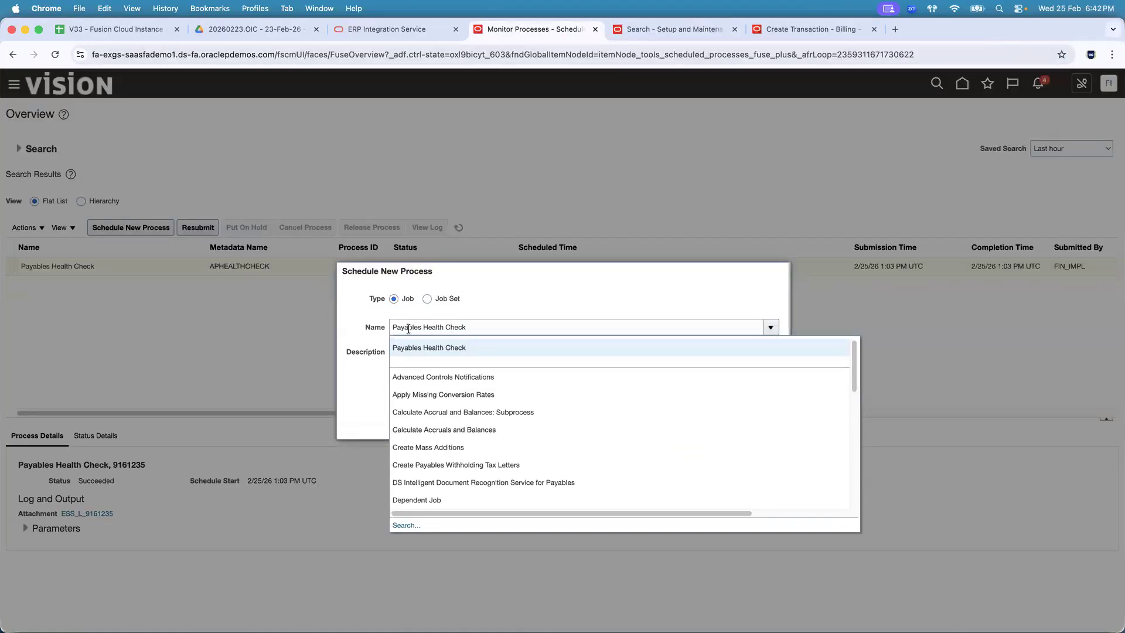
{"action": "left_click", "coordinate": [708, 29]}
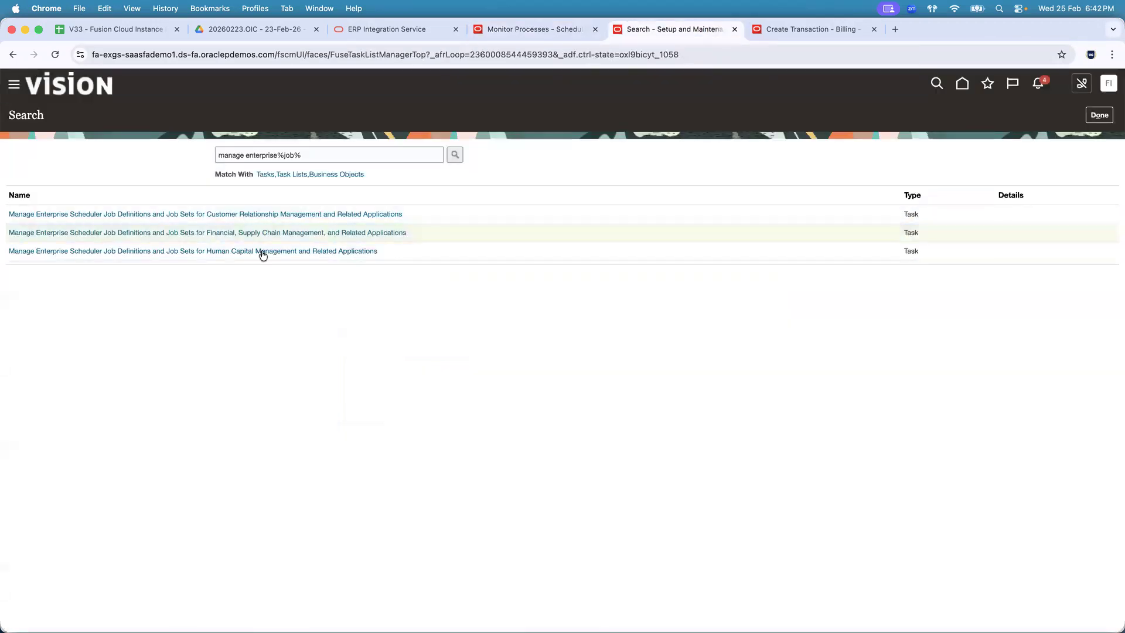
{"action": "left_click", "coordinate": [249, 233]}
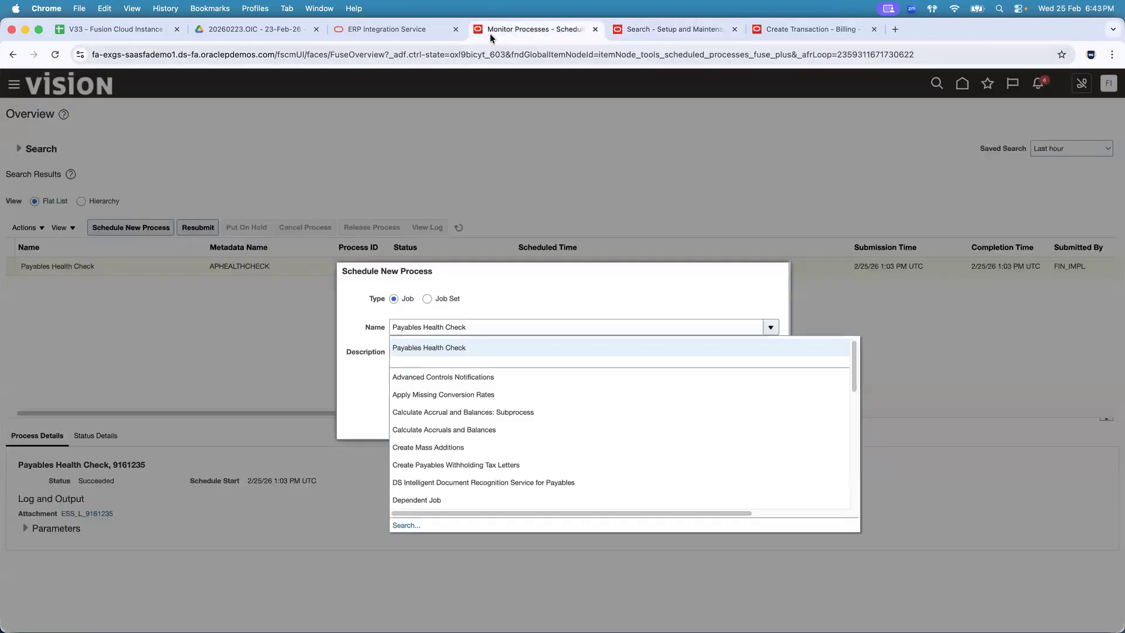
- Copy the Payables Health Check name from the Schedule New Process dialog and filter the job definitions by that display name
{"action": "left_click", "coordinate": [531, 30]}
{"action": "left_click", "coordinate": [475, 322]}
{"action": "triple_click", "coordinate": [475, 322]}
{"action": "key", "text": "super+c"}
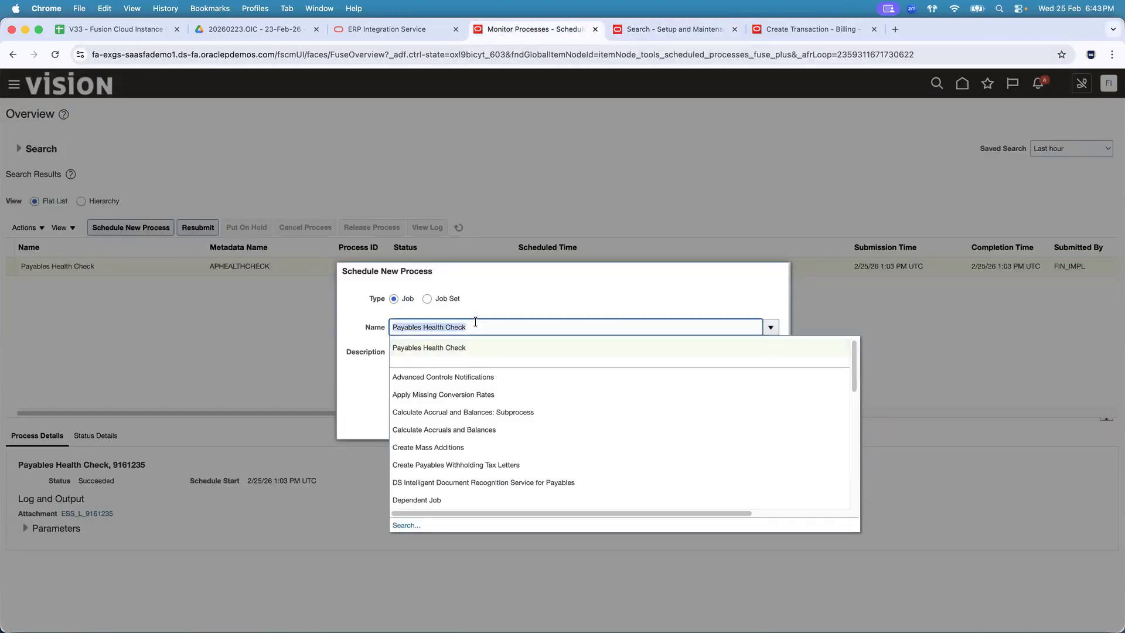
{"action": "left_click", "coordinate": [699, 28]}
{"action": "left_click", "coordinate": [322, 212]}
{"action": "key", "text": "super+v"}
{"action": "key", "text": "Return"}
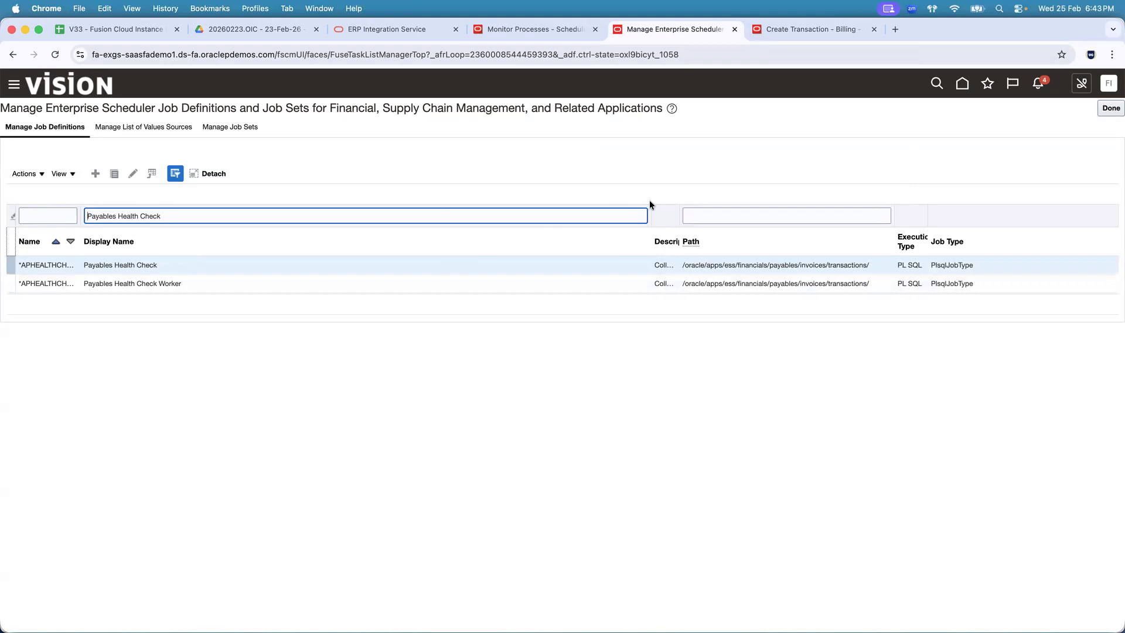
- Widen the Description column and open the Payables Health Check job definition's details
{"action": "left_click_drag", "start_coordinate": [649, 216], "coordinate": [450, 217]}
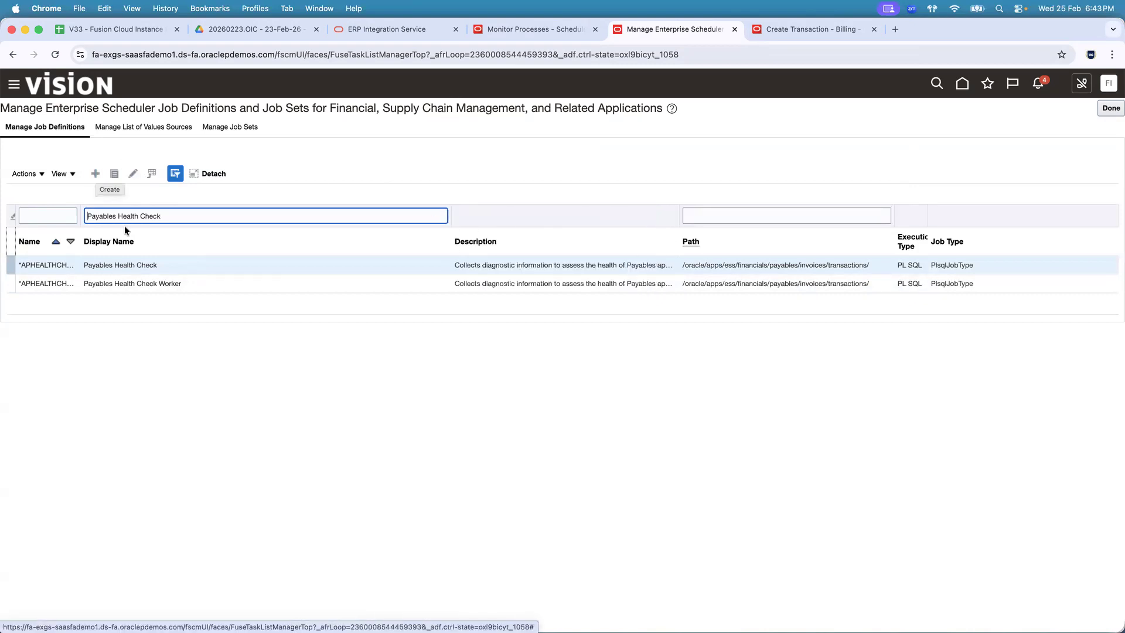
{"action": "left_click", "coordinate": [142, 258]}
{"action": "left_click", "coordinate": [219, 376]}
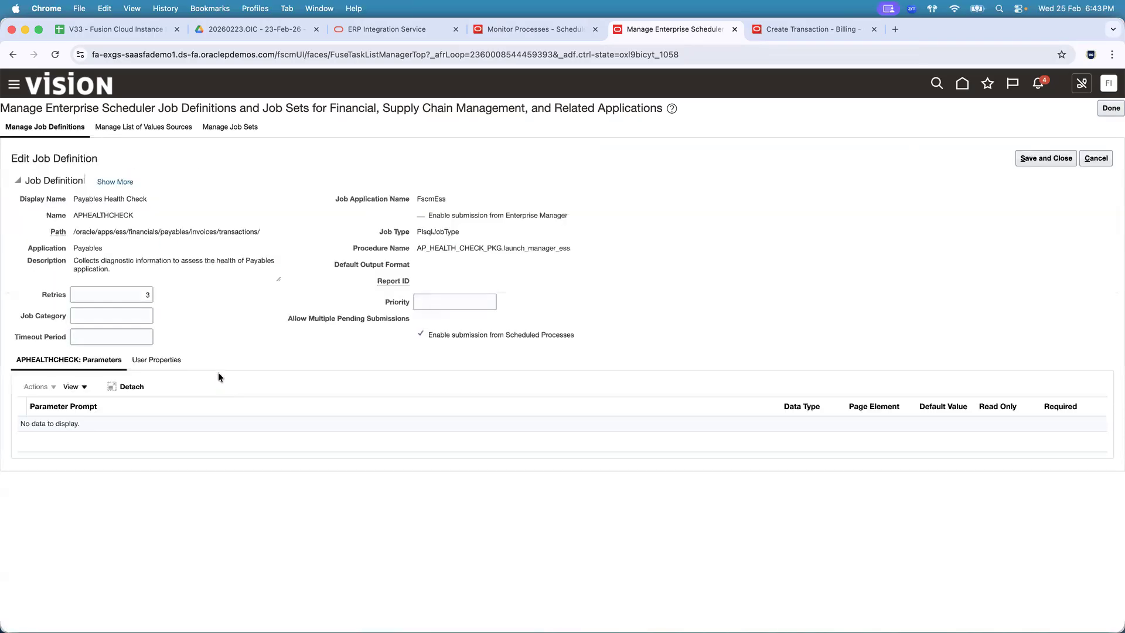
- Copy the job's path /oracle/apps/ess/financials/payables/invoices/transactions/ and paste it as the jobPackageName value in the SoapUI request
{"action": "left_click_drag", "start_coordinate": [74, 232], "coordinate": [259, 231]}
{"action": "key", "text": "super+c"}
{"action": "key", "text": "super+Tab"}
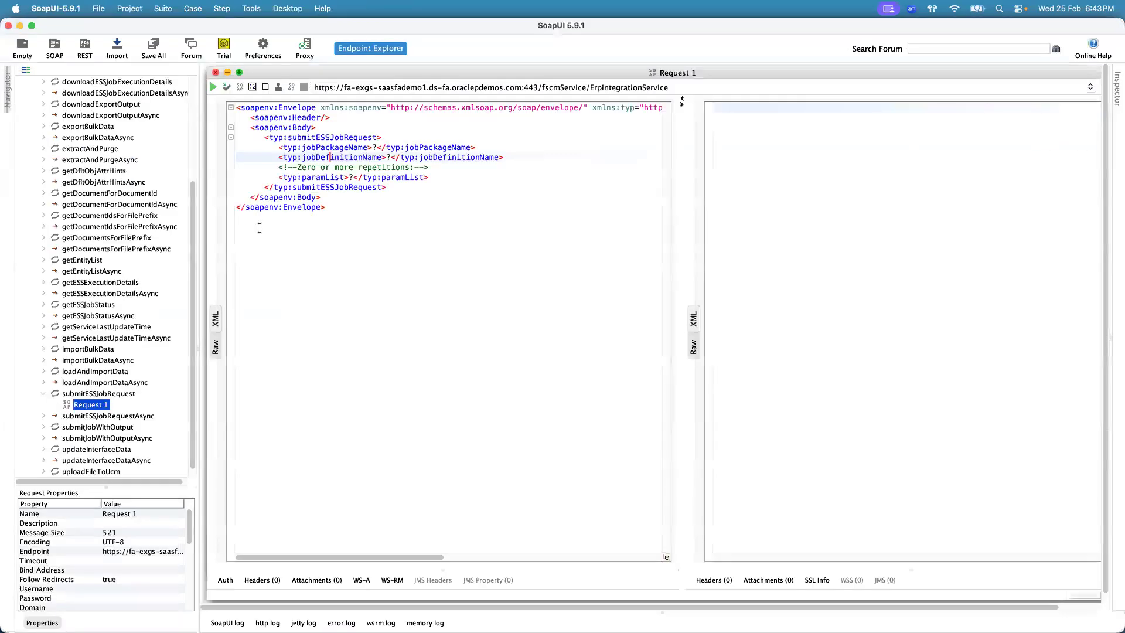
{"action": "left_click", "coordinate": [374, 147]}
{"action": "double_click", "coordinate": [374, 147]}
{"action": "key", "text": "super+v"}
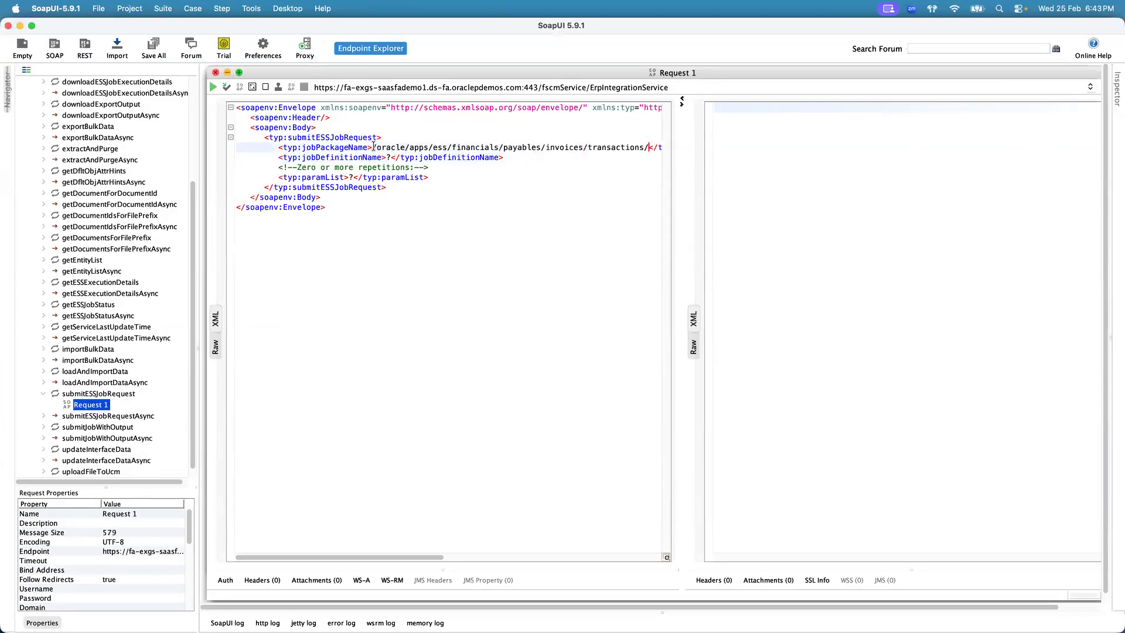
- Copy the job definition name APHEALTHCHECK from Chrome and paste it as the jobDefinitionName value in the SoapUI request
{"action": "key", "text": "super+Tab"}
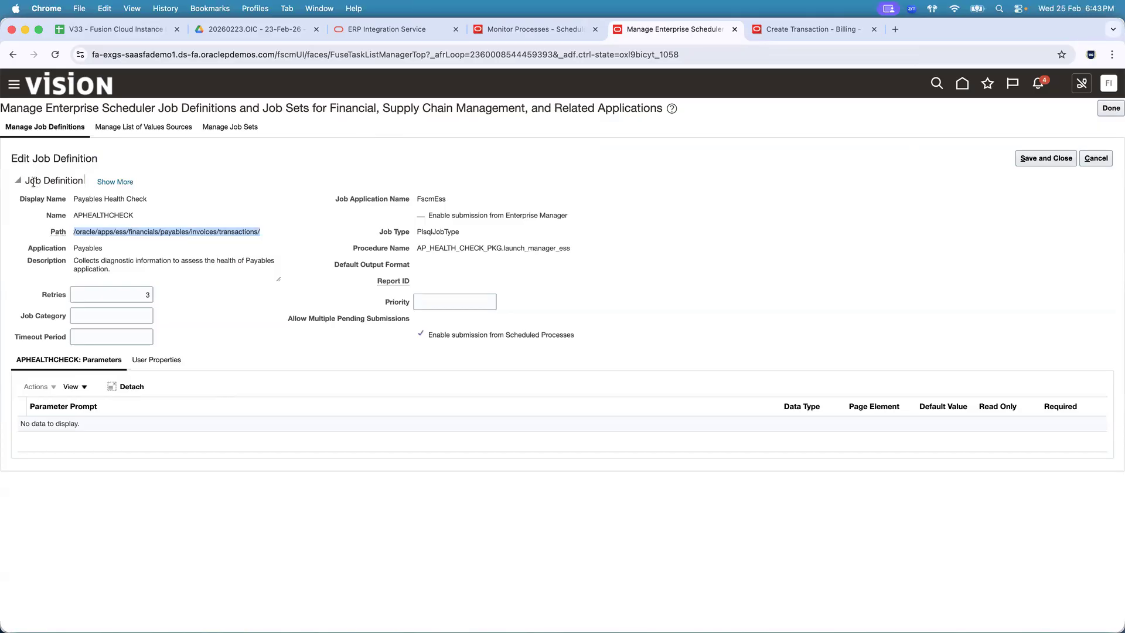
{"action": "left_click", "coordinate": [51, 217]}
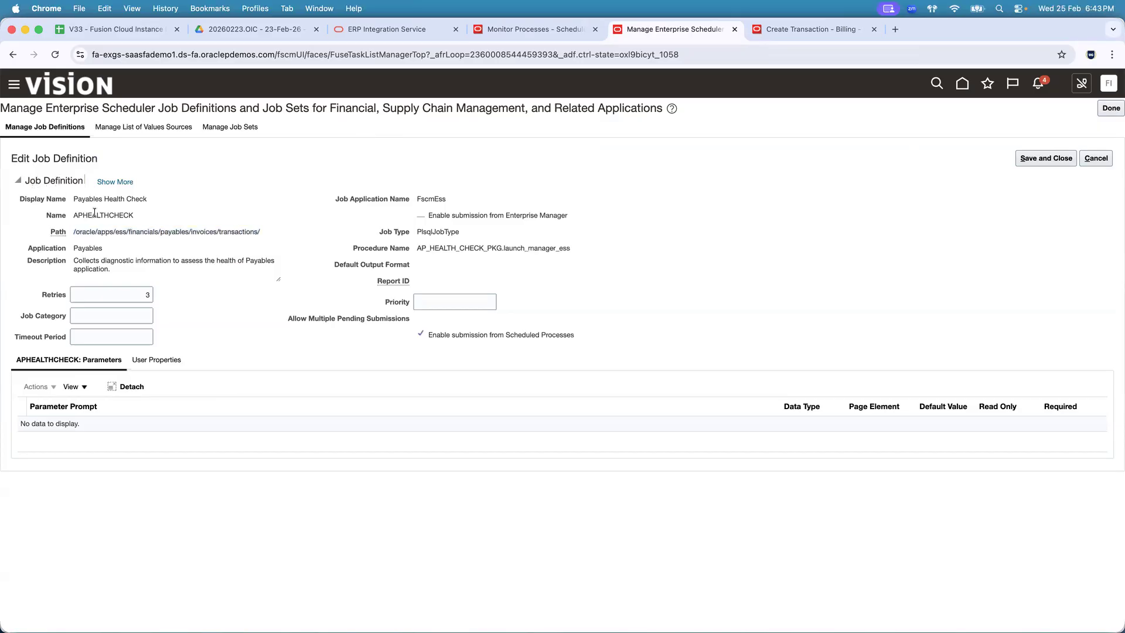
{"action": "double_click", "coordinate": [99, 215]}
{"action": "key", "text": "super+c"}
{"action": "key", "text": "super+Tab"}
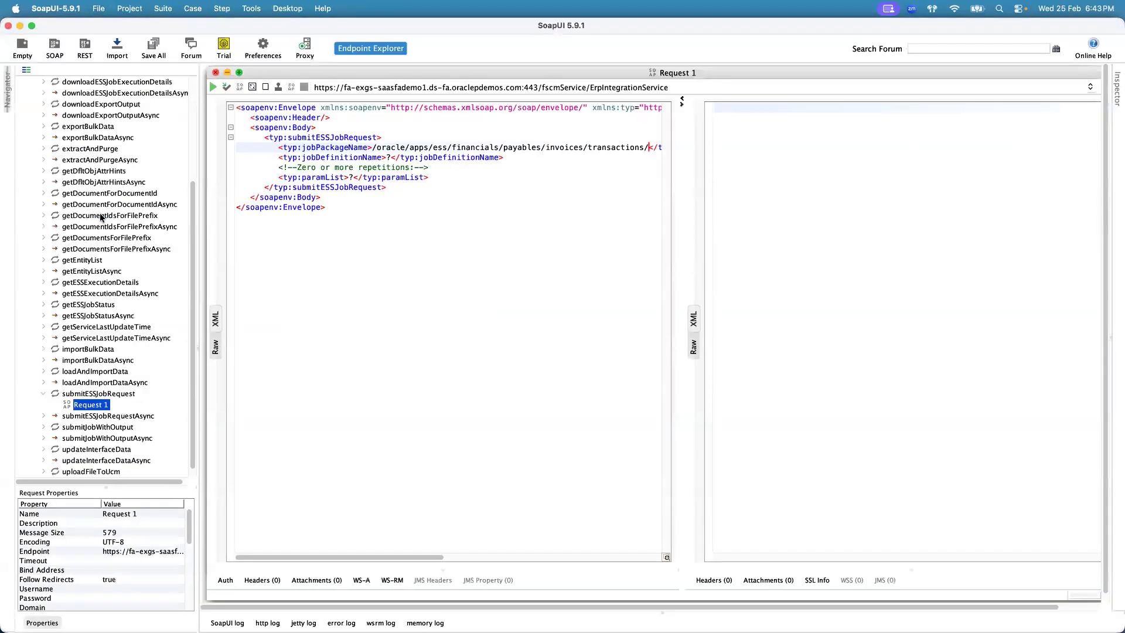
{"action": "key", "text": "super+Tab"}
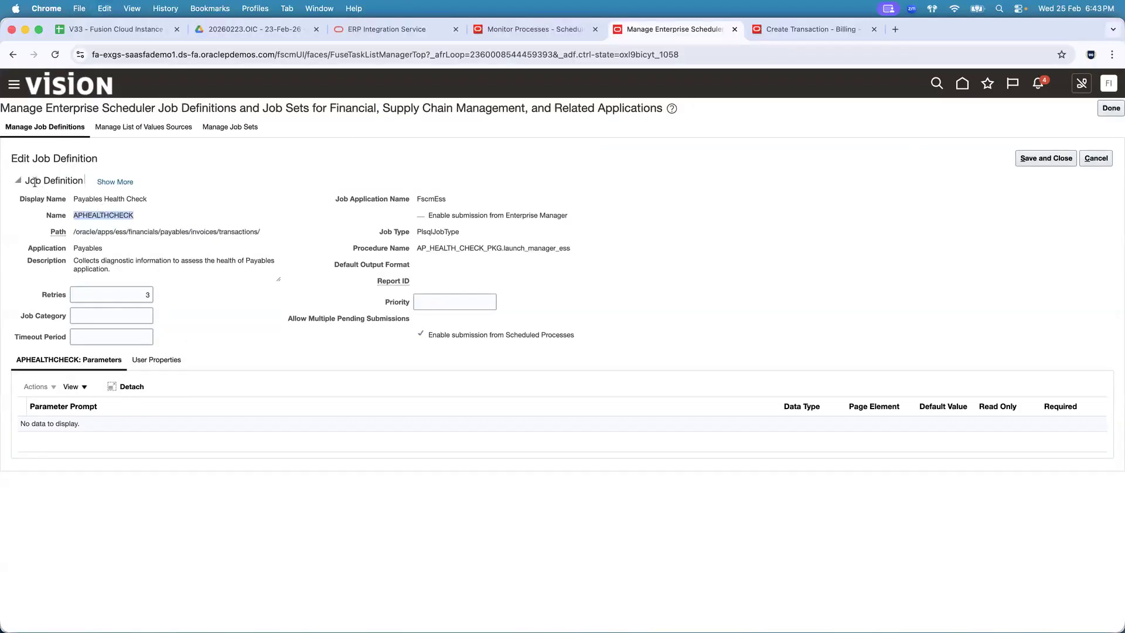
{"action": "key", "text": "super+c"}
{"action": "key", "text": "super+Tab"}
{"action": "double_click", "coordinate": [390, 157]}
{"action": "key", "text": "BackSpace"}
{"action": "key", "text": "super+v"}
- Check the job's parameters in Chrome, then return to SoapUI and point out the jobPackageName, jobDefinitionName and paramList lines
{"action": "key", "text": "super+Tab"}
{"action": "left_click", "coordinate": [305, 460]}
{"action": "key", "text": "super+Tab"}
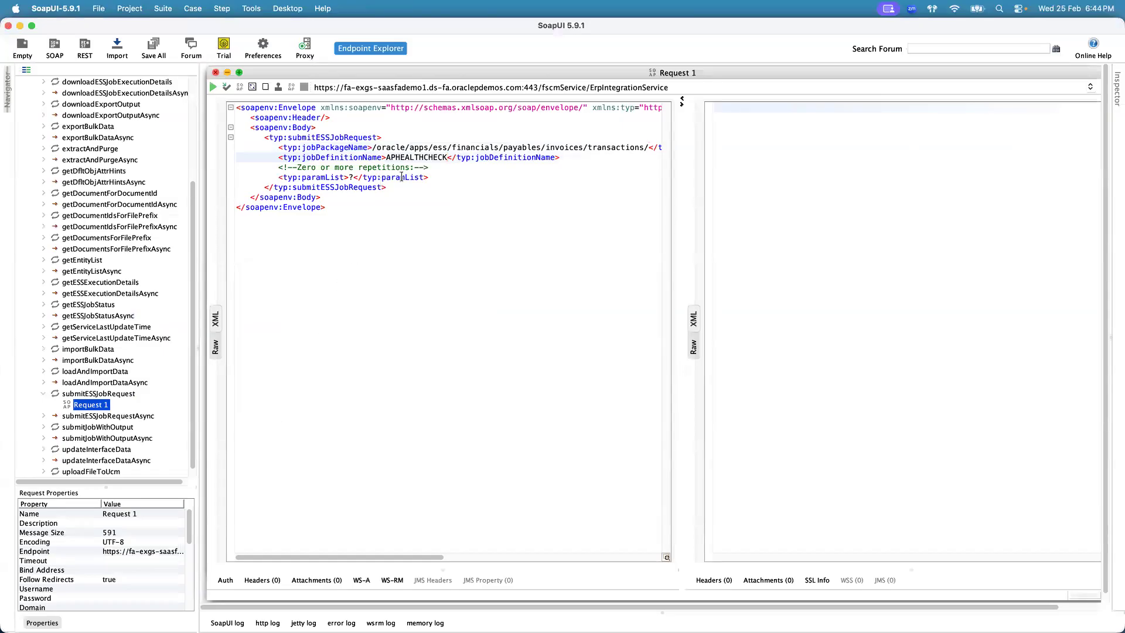
{"action": "left_click", "coordinate": [424, 146]}
{"action": "left_click", "coordinate": [423, 154]}
{"action": "left_click", "coordinate": [329, 177]}
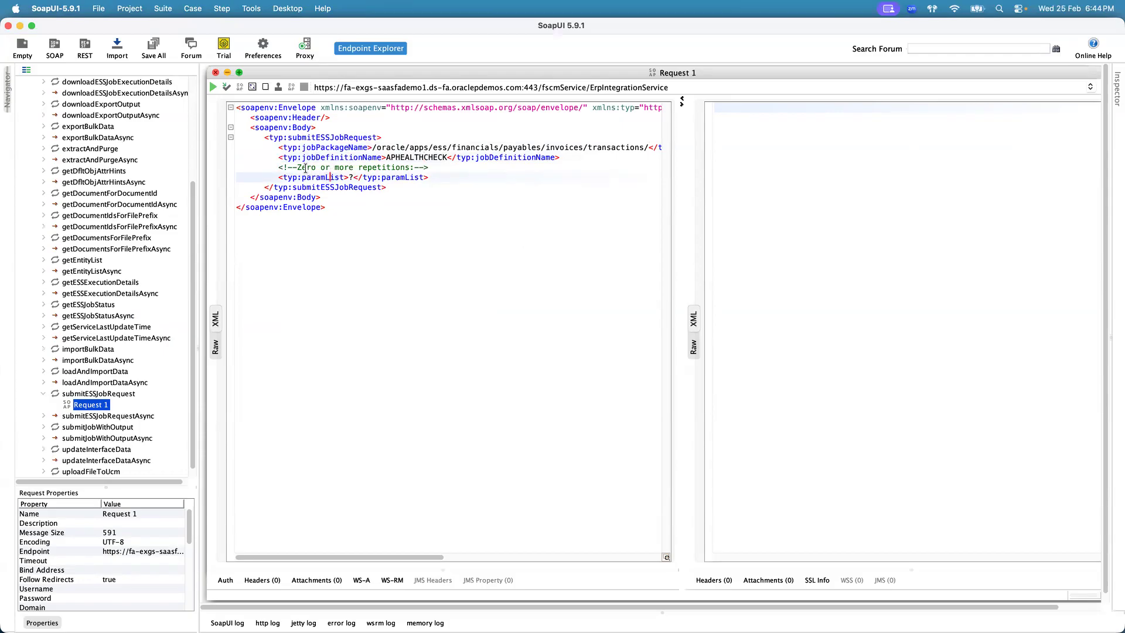
- Try deleting the repetitions comment and the paramList line from the submitESSJobRequest body, and undo the deletion
{"action": "left_click", "coordinate": [306, 167]}
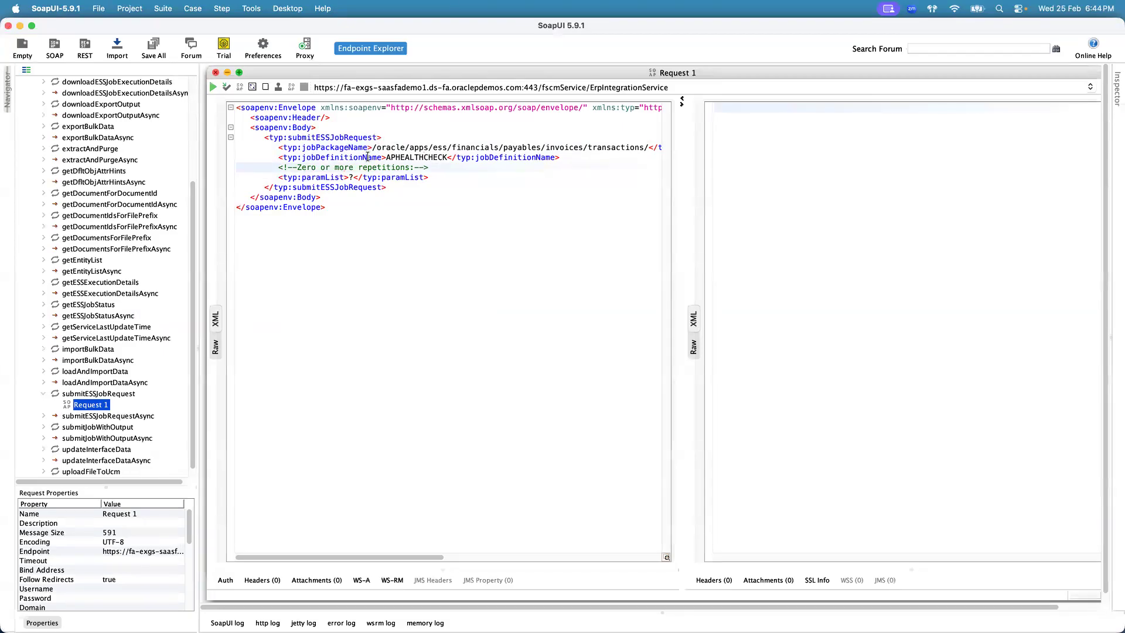
{"action": "left_click", "coordinate": [404, 146]}
{"action": "left_click", "coordinate": [279, 167]}
{"action": "left_click", "coordinate": [456, 176], "text": "shift"}
{"action": "key", "text": "BackSpace"}
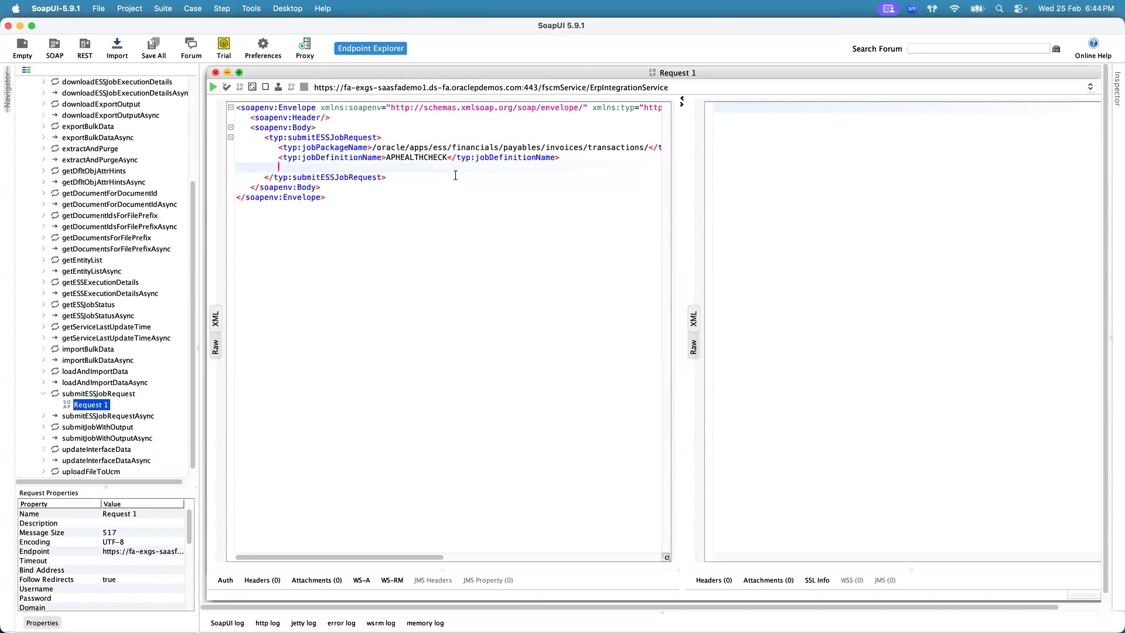
{"action": "key", "text": "super+z"}
{"action": "left_click", "coordinate": [408, 156]}
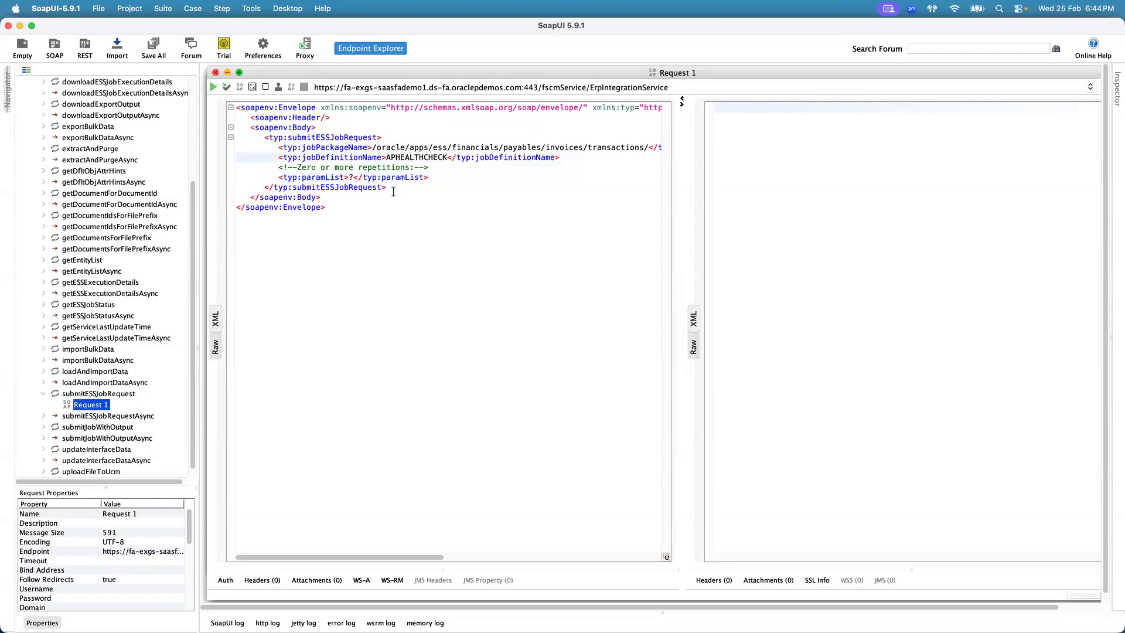
- Set the paramList value in the request body to param1value
{"action": "left_click", "coordinate": [352, 177]}
{"action": "type", "text": "param1"}
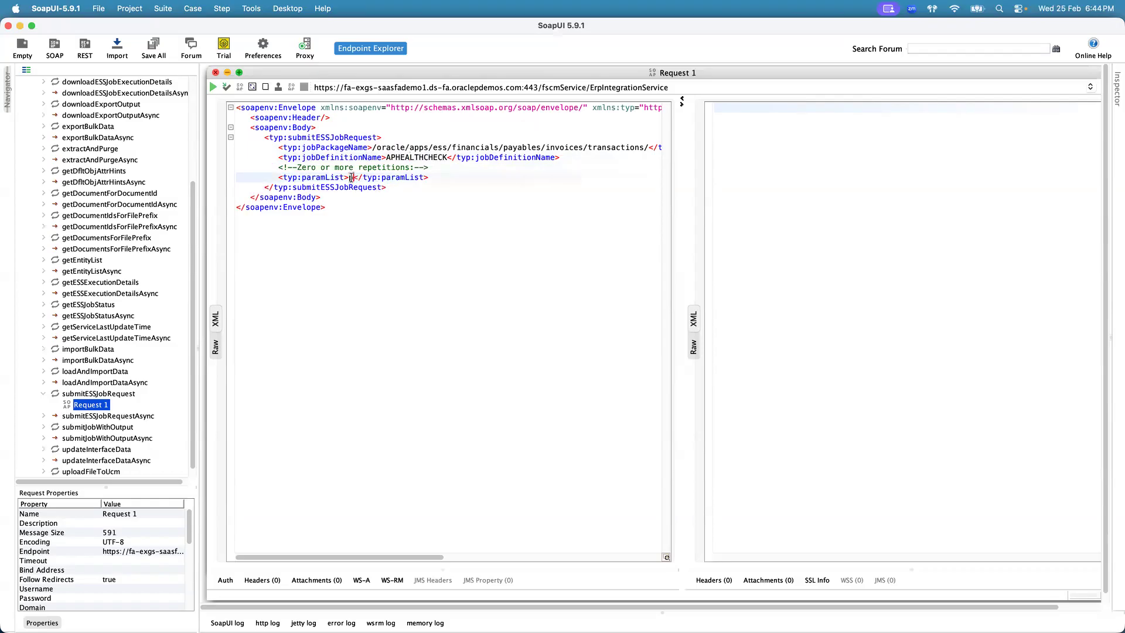
{"action": "type", "text": "value"}
- Duplicate the param1value paramList line twice directly beneath the original
{"action": "left_click", "coordinate": [279, 178]}
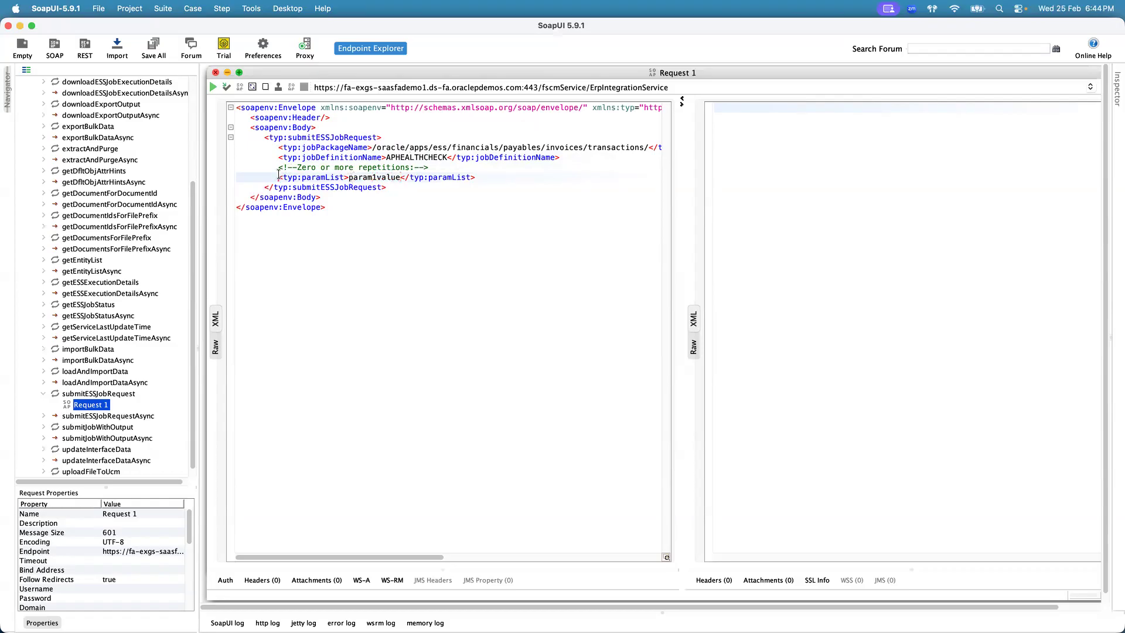
{"action": "left_click", "coordinate": [487, 176], "text": "shift"}
{"action": "left_click", "coordinate": [487, 175]}
{"action": "key", "text": "Return"}
{"action": "key", "text": "super+v"}
{"action": "key", "text": "Return"}
{"action": "key", "text": "super+v"}
- Change the values of the two duplicated paramList lines to param2value and param3value
{"action": "left_click", "coordinate": [415, 157]}
{"action": "left_click", "coordinate": [374, 187]}
{"action": "key", "text": "Delete"}
{"action": "type", "text": "2"}
{"action": "left_click", "coordinate": [375, 197]}
{"action": "key", "text": "Delete"}
{"action": "type", "text": "3"}
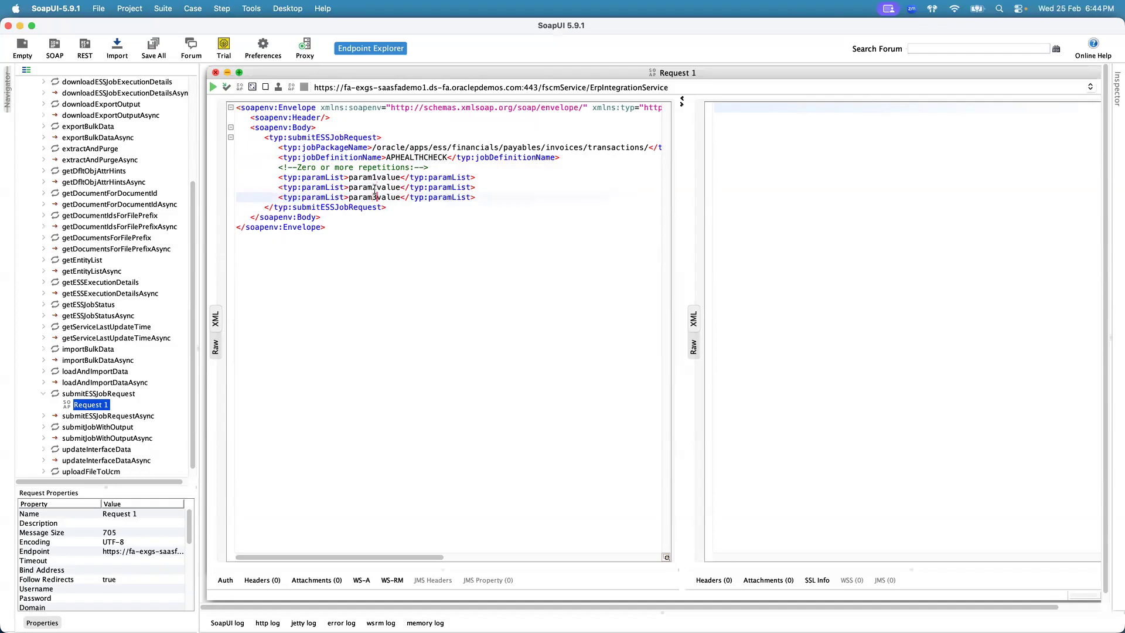
- Clear the value of the second paramList element, leaving its tags in place
{"action": "left_click", "coordinate": [389, 176]}
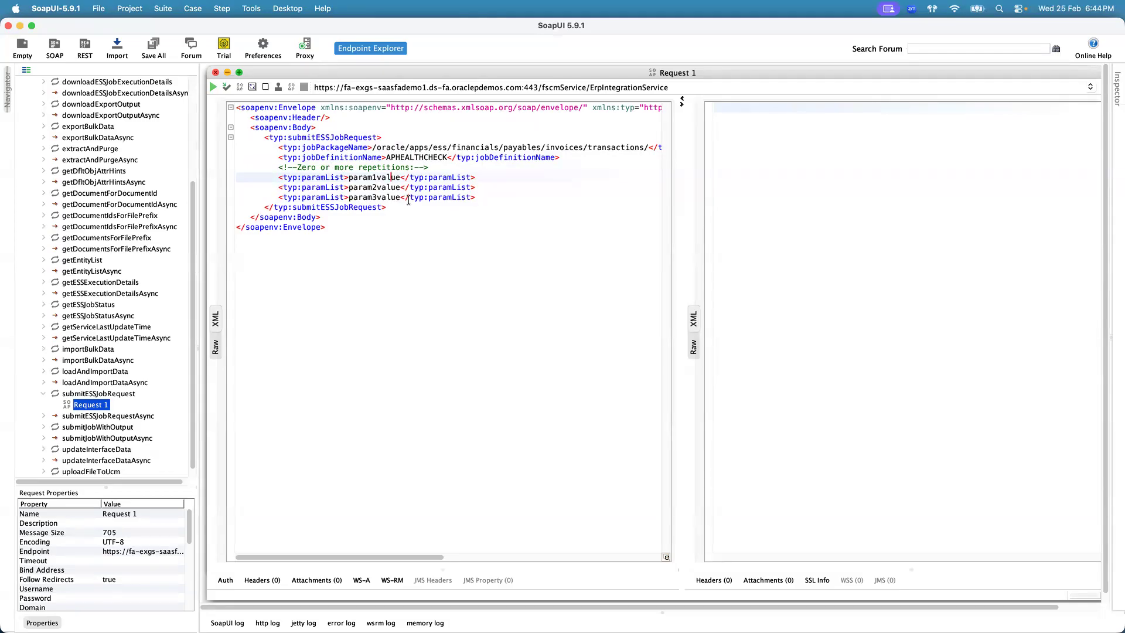
{"action": "left_click_drag", "start_coordinate": [278, 176], "coordinate": [484, 196]}
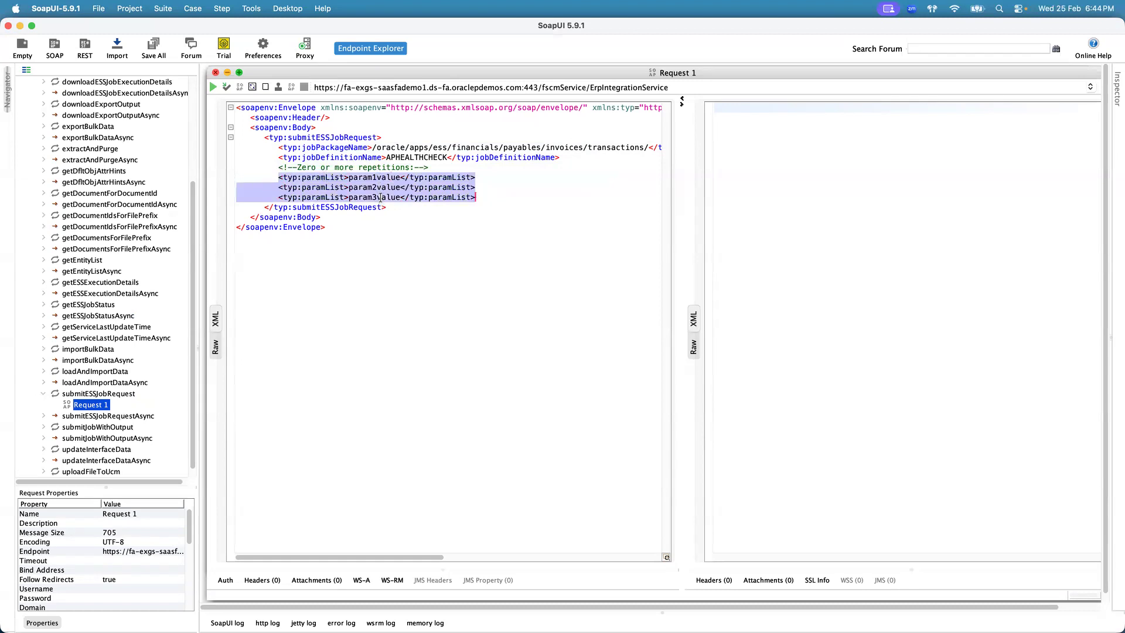
{"action": "left_click", "coordinate": [422, 157]}
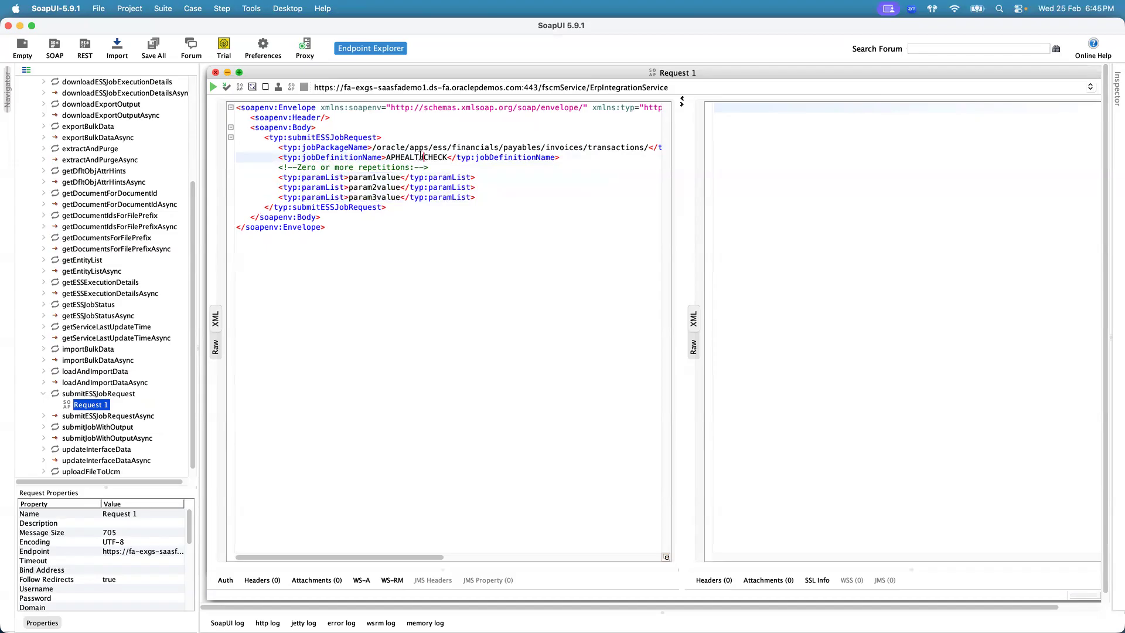
{"action": "double_click", "coordinate": [361, 187]}
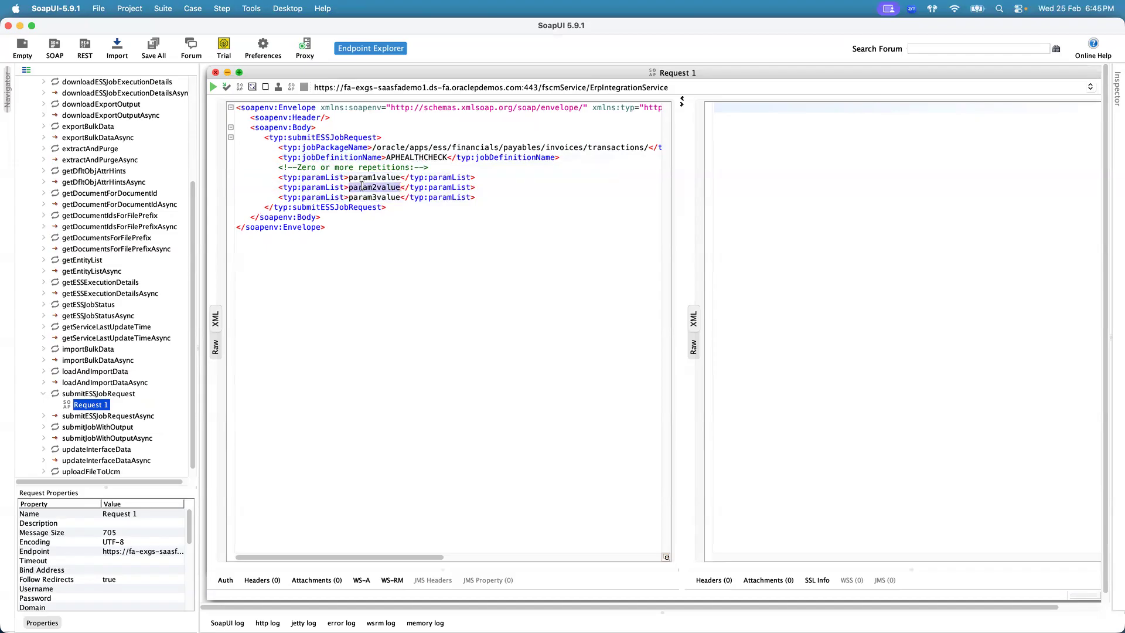
{"action": "key", "text": "BackSpace"}
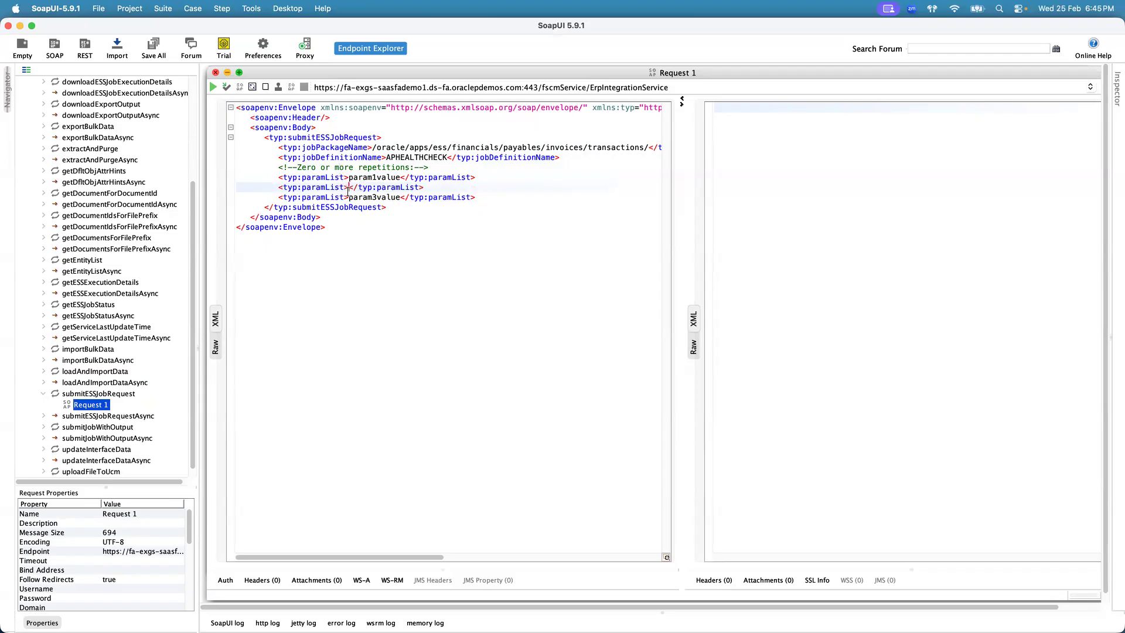
- Delete the repetitions comment and all three paramList lines below jobDefinitionName, and submit the request
{"action": "left_click", "coordinate": [572, 158]}
{"action": "left_click", "coordinate": [503, 198], "text": "shift"}
{"action": "key", "text": "BackSpace"}
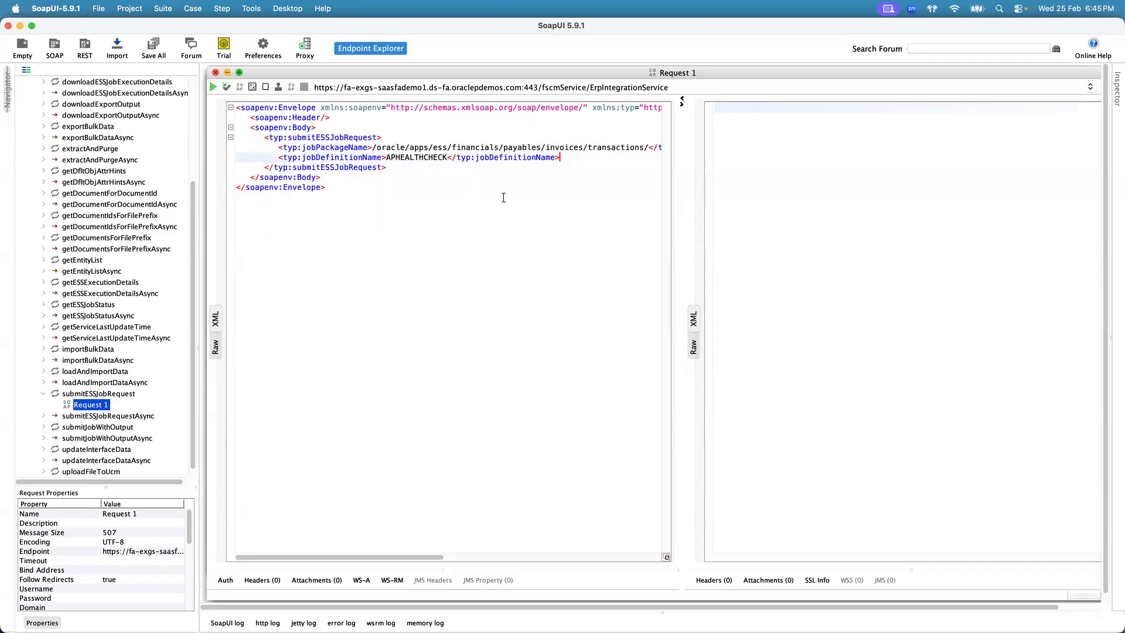
{"action": "left_click", "coordinate": [213, 87]}
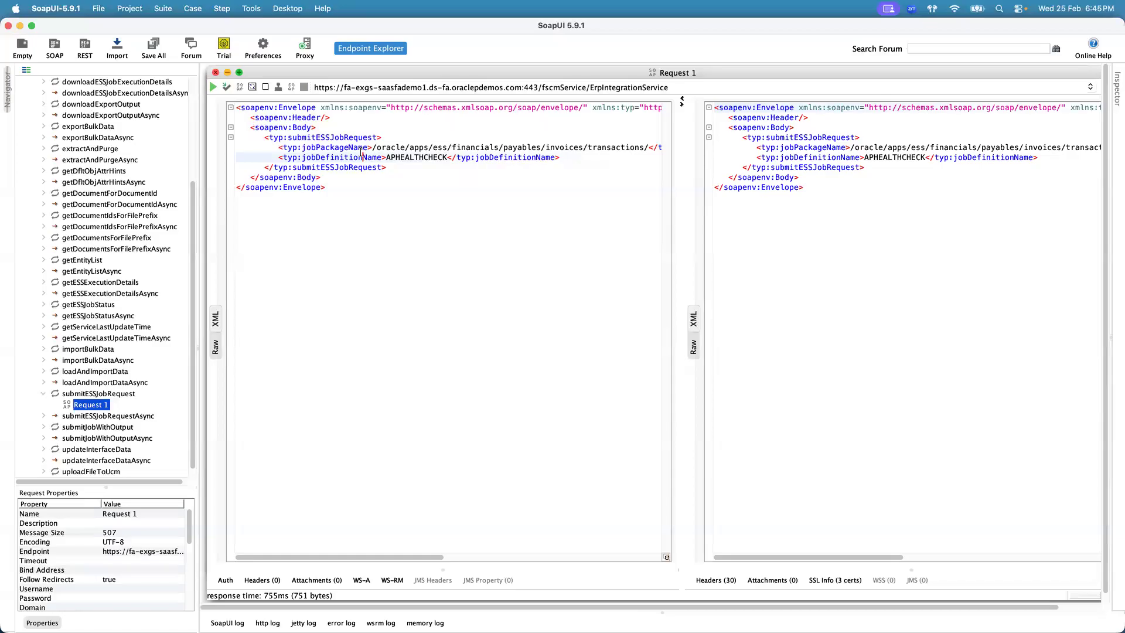
{"action": "left_click", "coordinate": [850, 148]}
- Switch to Chrome, refresh the scheduled processes list without scheduling a new process, and select the newest Payables Health Check run
{"action": "key", "text": "super+Tab"}
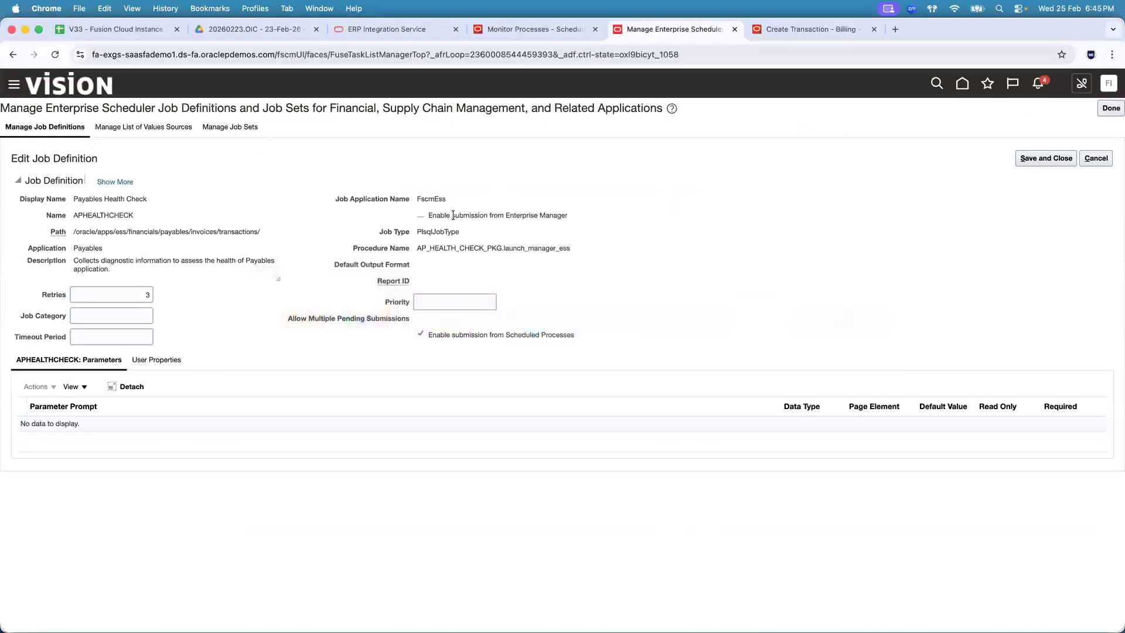
{"action": "left_click", "coordinate": [532, 30]}
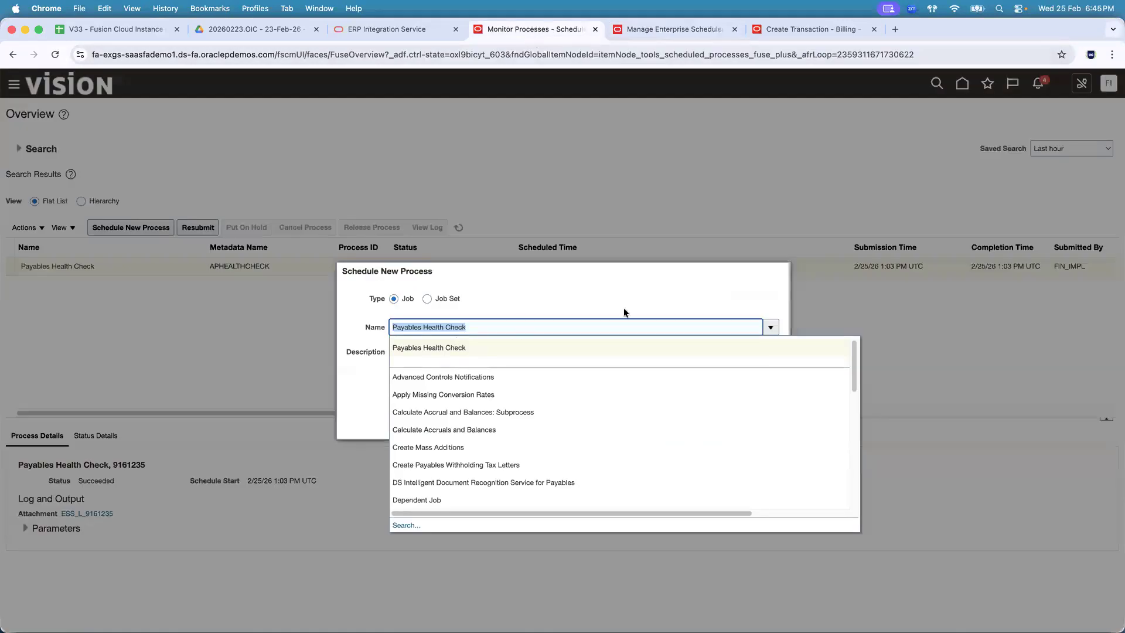
{"action": "left_click", "coordinate": [624, 313]}
{"action": "left_click", "coordinate": [764, 424]}
{"action": "left_click", "coordinate": [458, 228]}
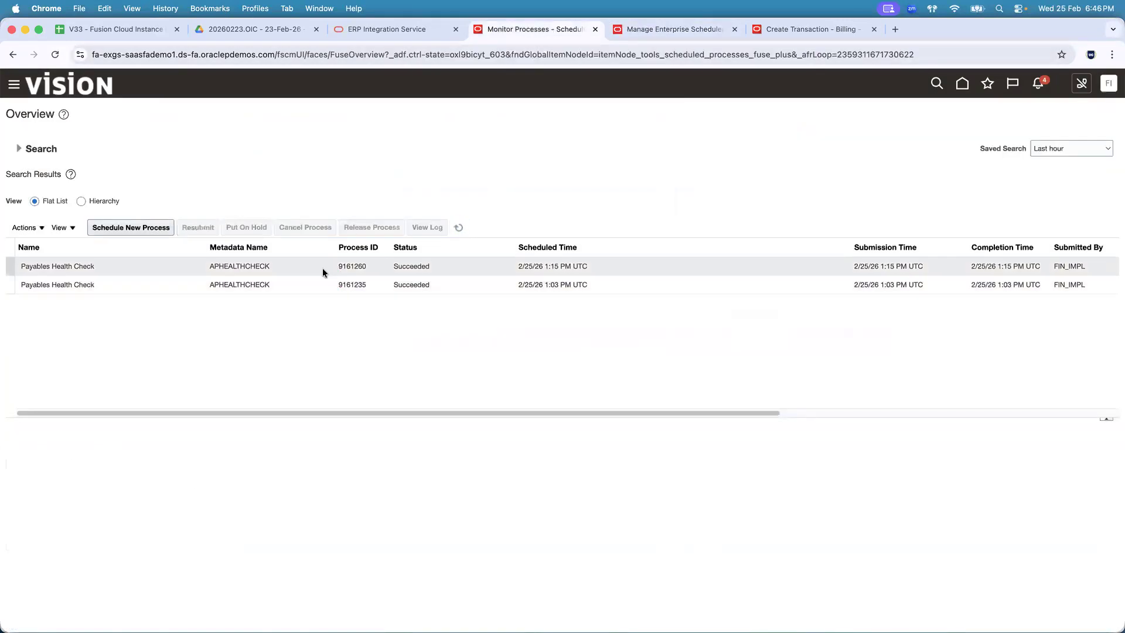
{"action": "left_click", "coordinate": [323, 272]}
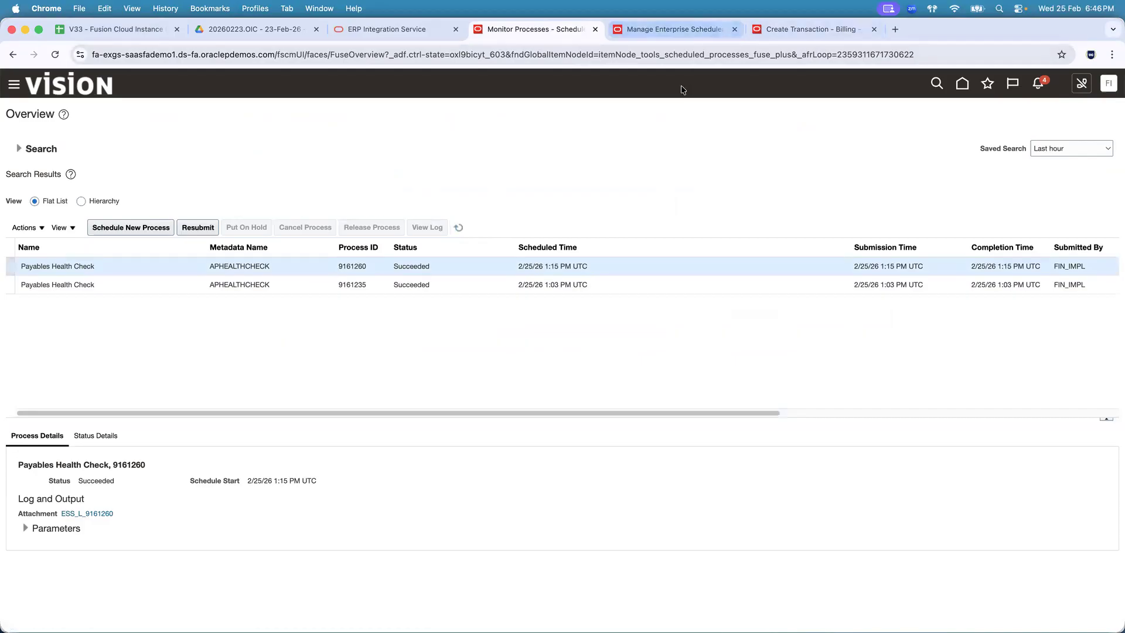
- Switch back to SoapUI and examine the HTTP status line in the raw response
{"action": "key", "text": "super+Tab"}
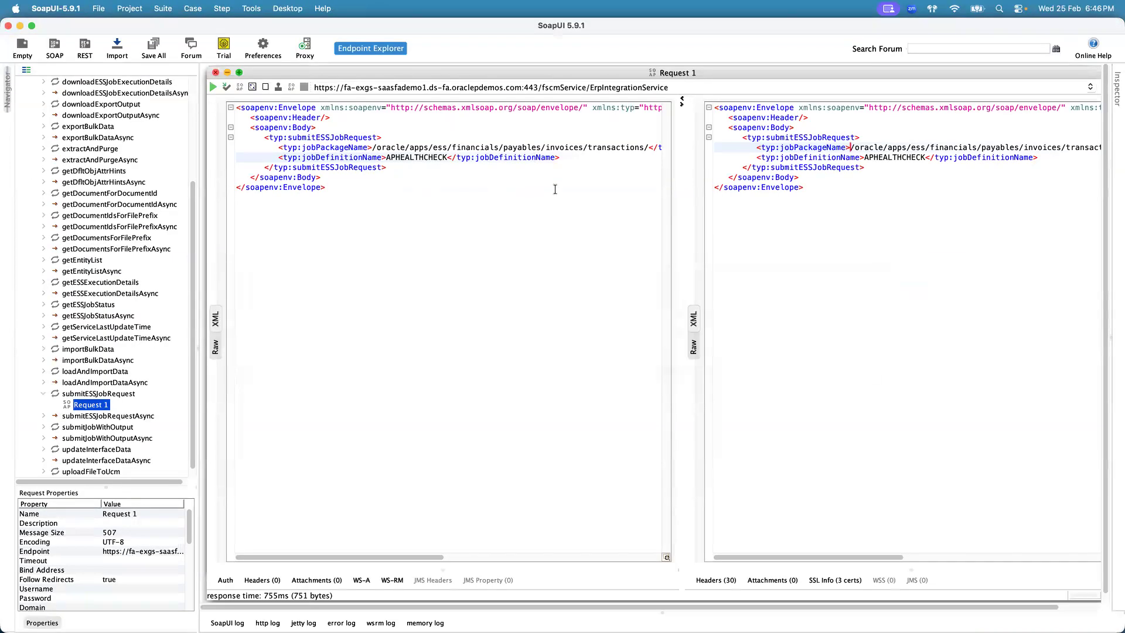
{"action": "key", "text": "super+Tab"}
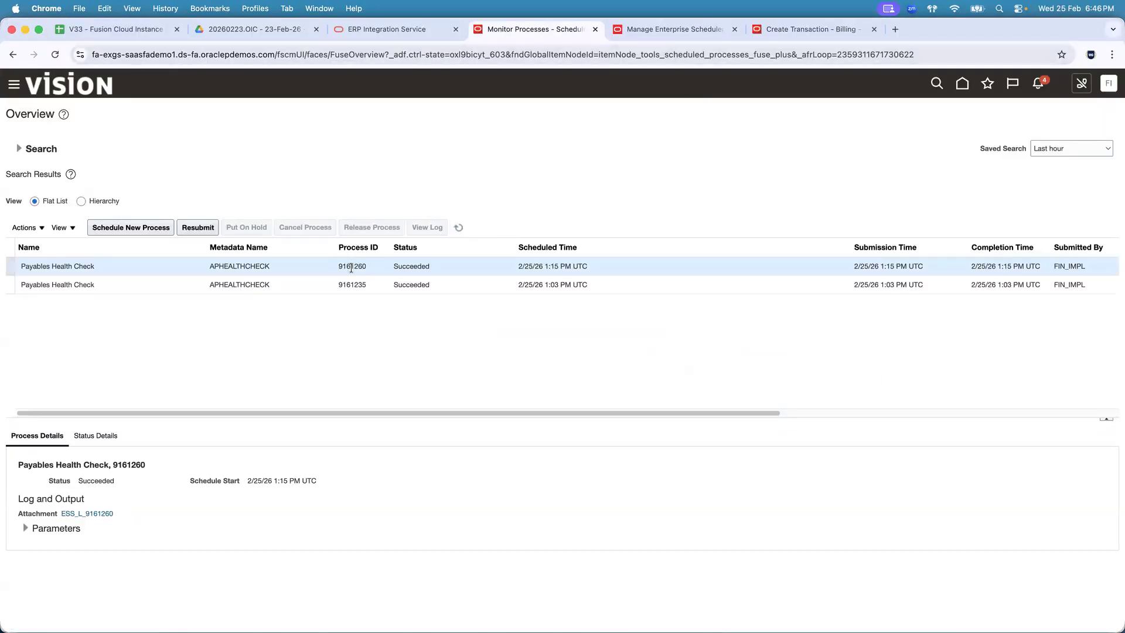
{"action": "key", "text": "super+Tab"}
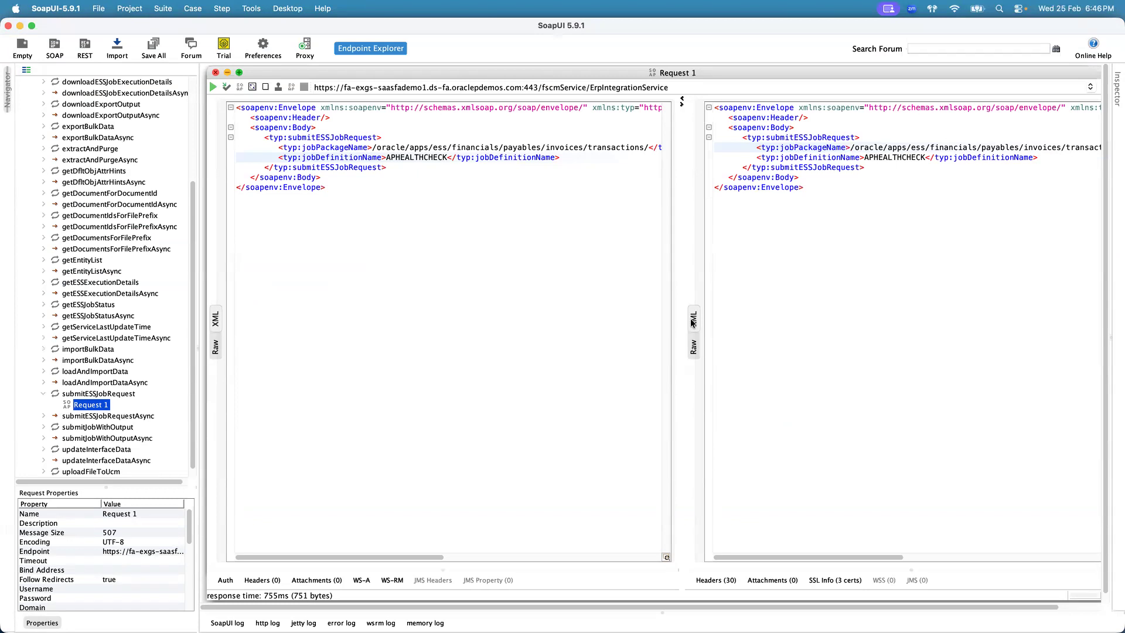
{"action": "left_click", "coordinate": [693, 348]}
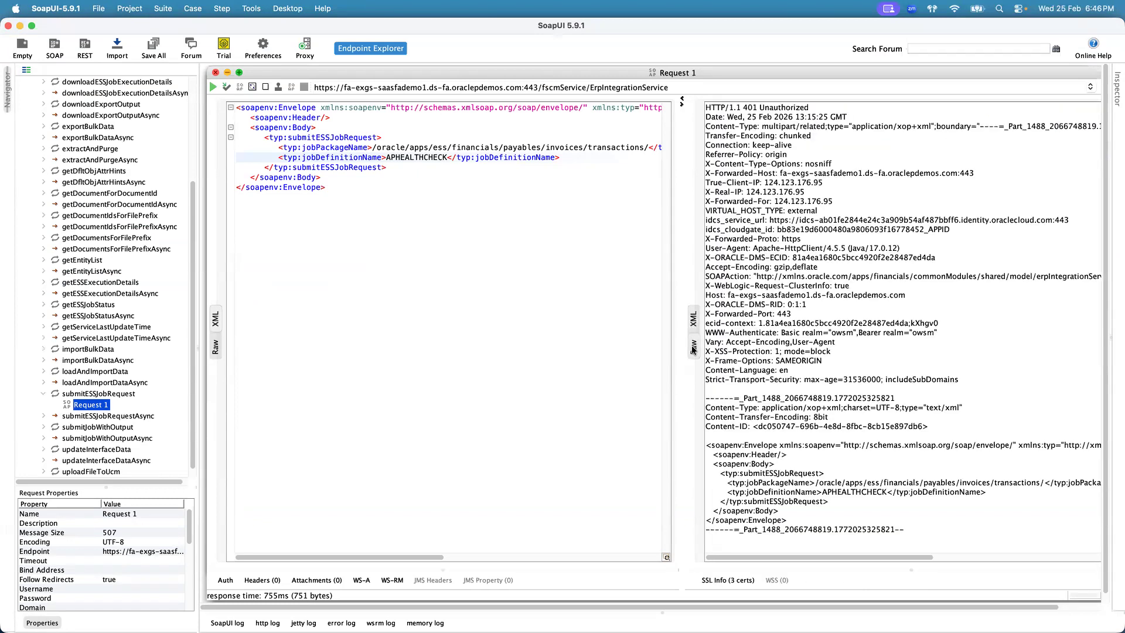
{"action": "left_click_drag", "start_coordinate": [810, 107], "coordinate": [699, 104]}
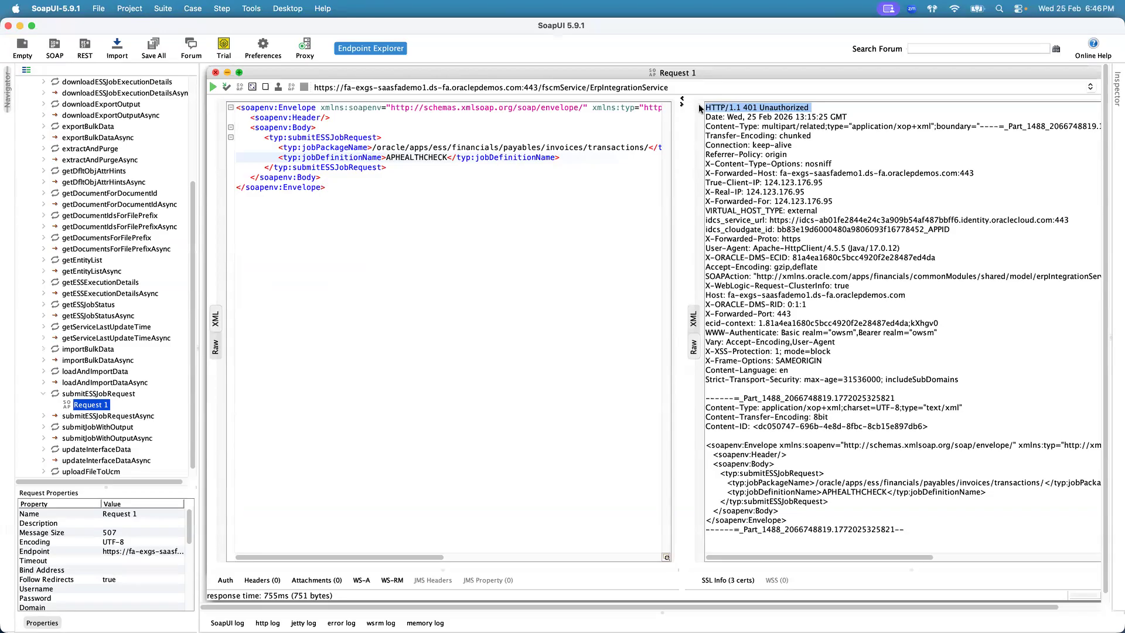
- Copy the address of the ERP Integration Service documentation page in Chrome and close its tab
{"action": "key", "text": "super+Tab"}
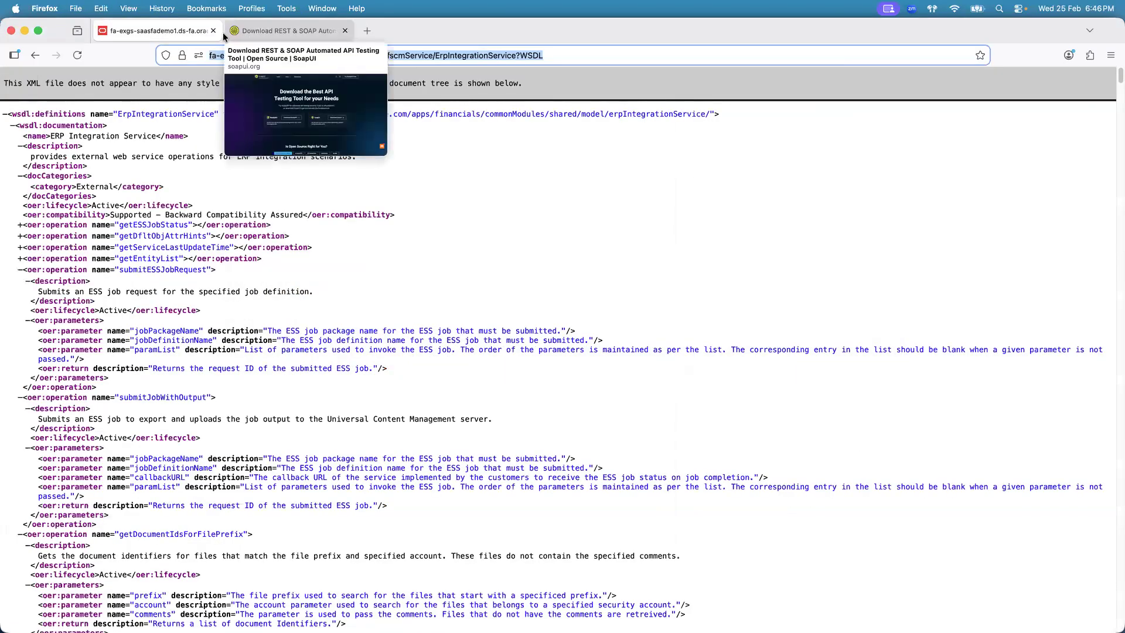
{"action": "key", "text": "super+Tab"}
{"action": "key", "text": "super+Tab"}
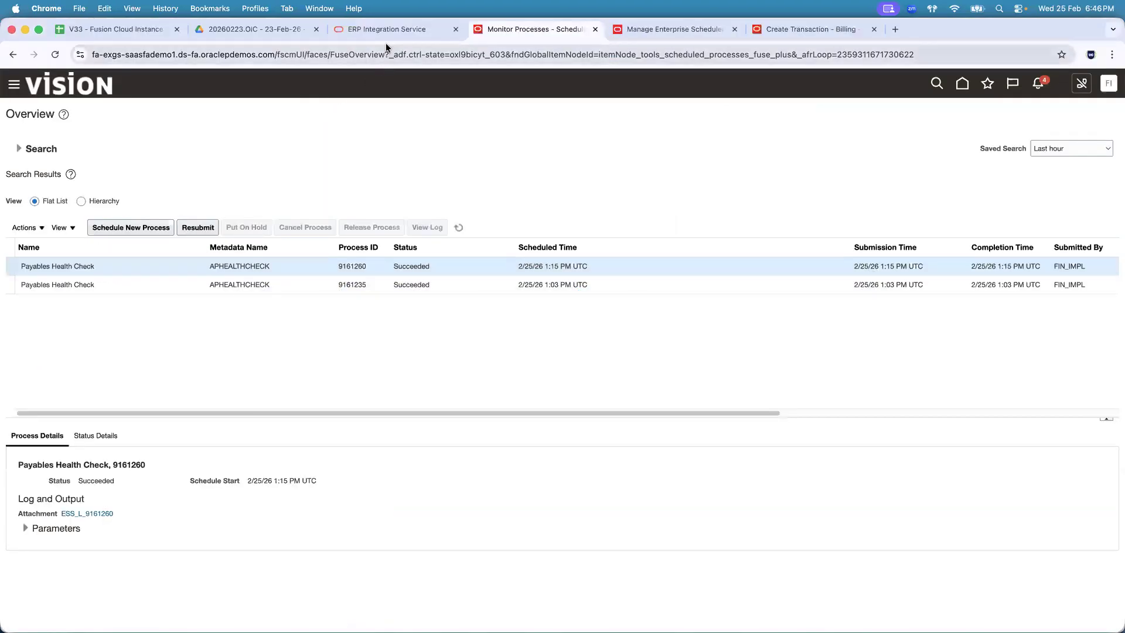
{"action": "left_click", "coordinate": [686, 33]}
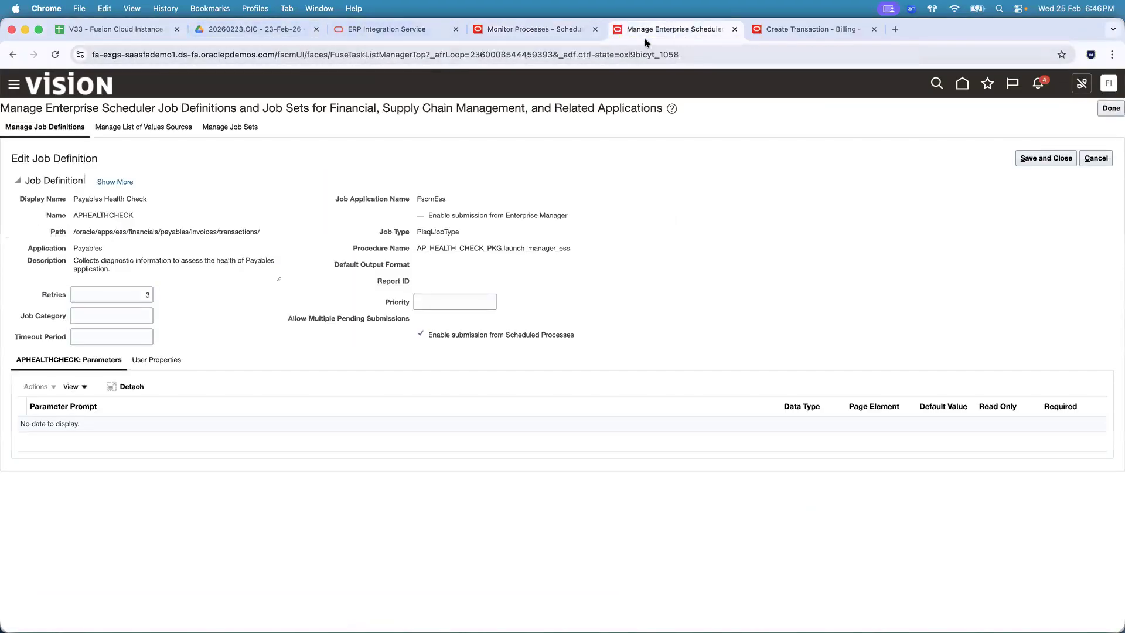
{"action": "left_click", "coordinate": [395, 29]}
{"action": "left_click", "coordinate": [398, 55]}
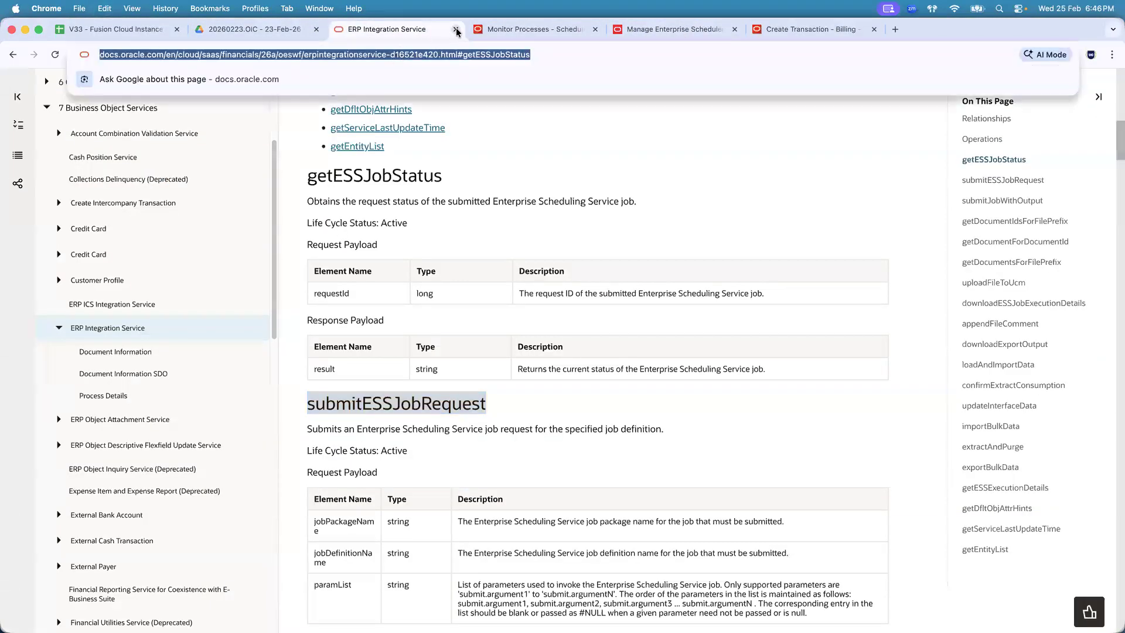
{"action": "left_click", "coordinate": [456, 29]}
{"action": "key", "text": "super+Tab"}
{"action": "left_click", "coordinate": [368, 29]}
{"action": "type", "text": "https://docs.oracle.com/en/cloud/saas/financials/26a/oeswf/erpintegrationservice-d16521e420.html#getESSJobStatus"}
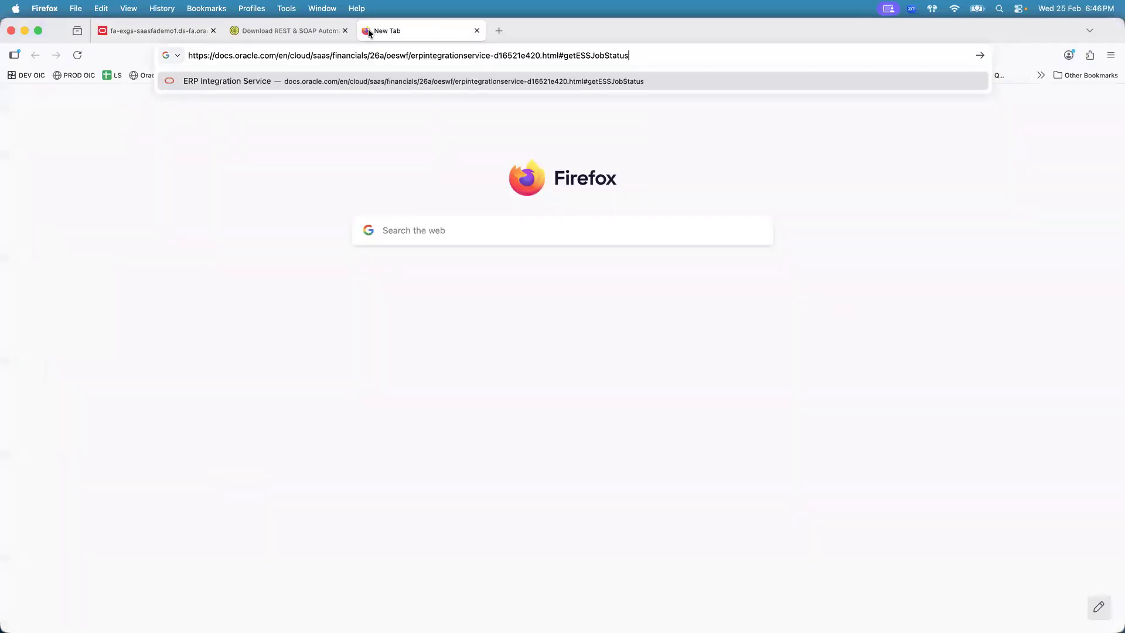
{"action": "key", "text": "Return"}
{"action": "left_click_drag", "start_coordinate": [264, 141], "coordinate": [259, 144]}
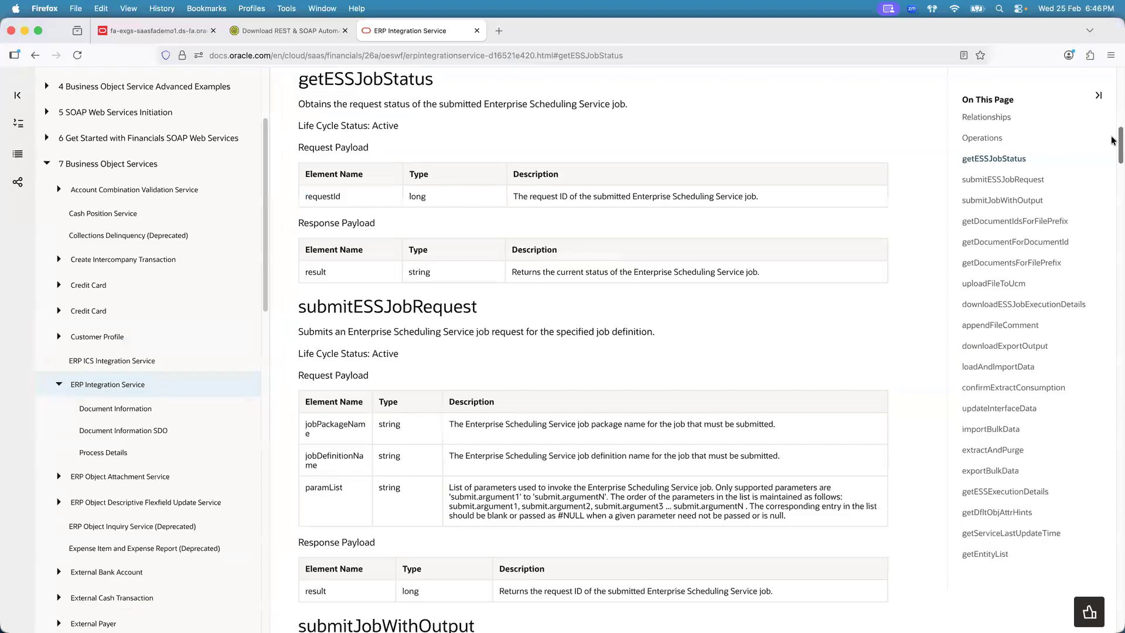
{"action": "scroll", "coordinate": [1112, 141], "scroll_direction": "up", "scroll_amount": 15}
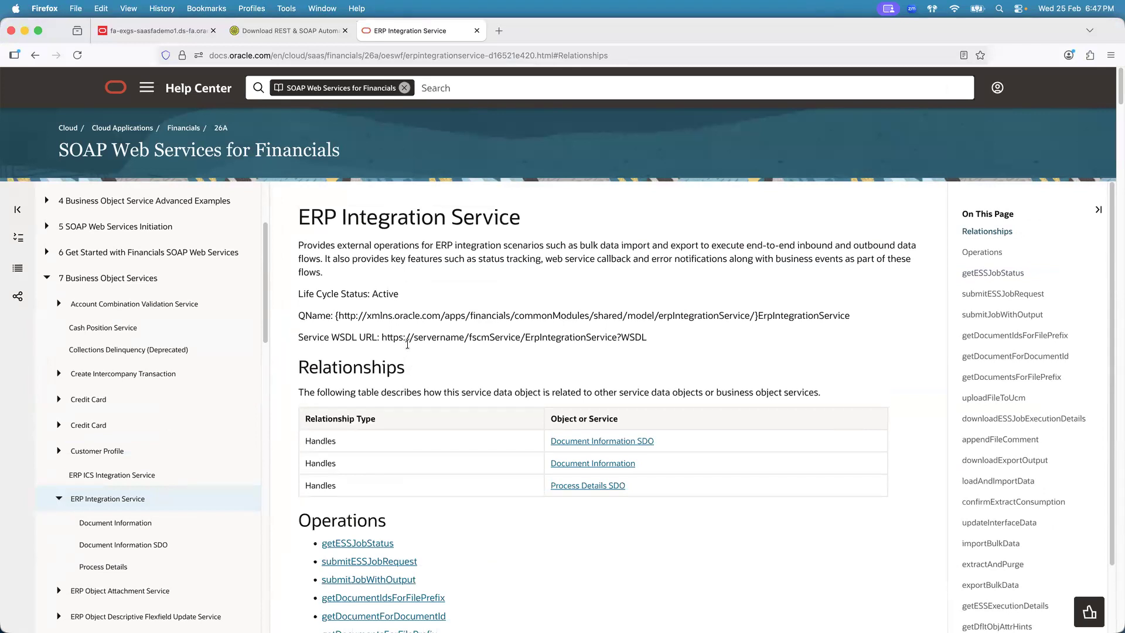
- Switch back to SoapUI, clear the XML response text, and recheck the raw response
{"action": "key", "text": "super+Tab"}
{"action": "key", "text": "super+Tab"}
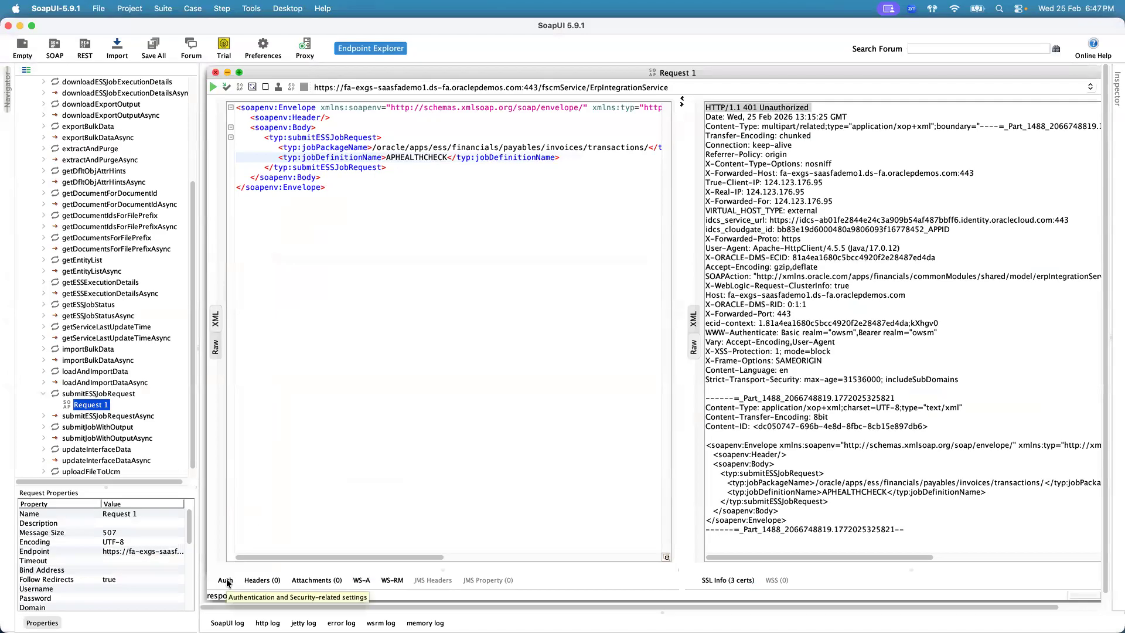
{"action": "left_click", "coordinate": [692, 319]}
{"action": "key", "text": "super+a"}
{"action": "key", "text": "BackSpace"}
{"action": "left_click", "coordinate": [692, 354]}
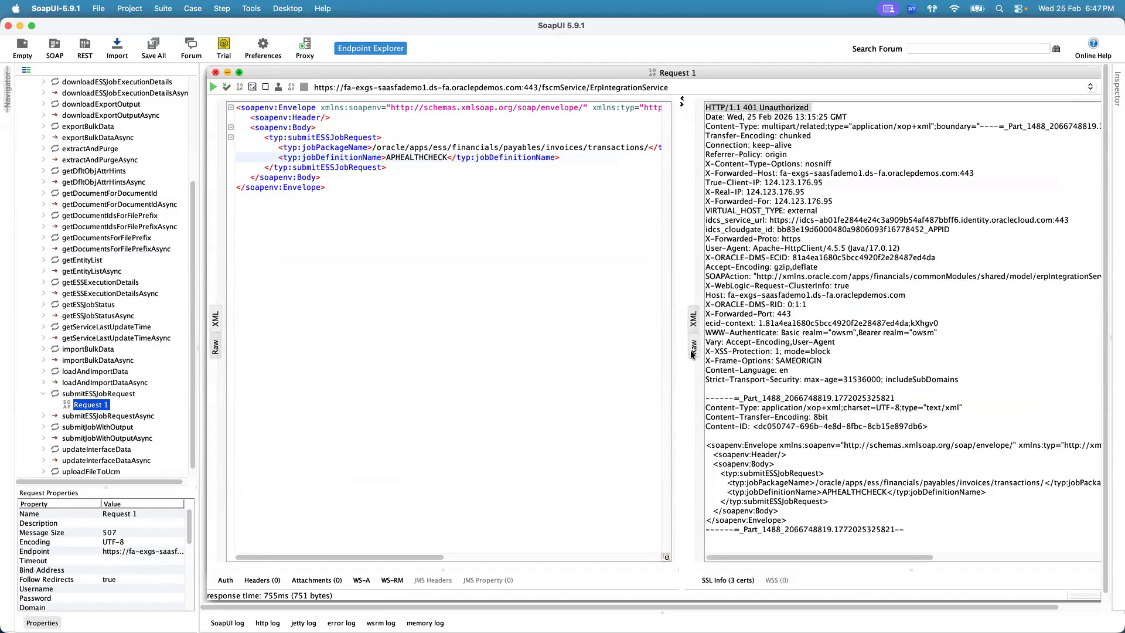
{"action": "left_click", "coordinate": [751, 109]}
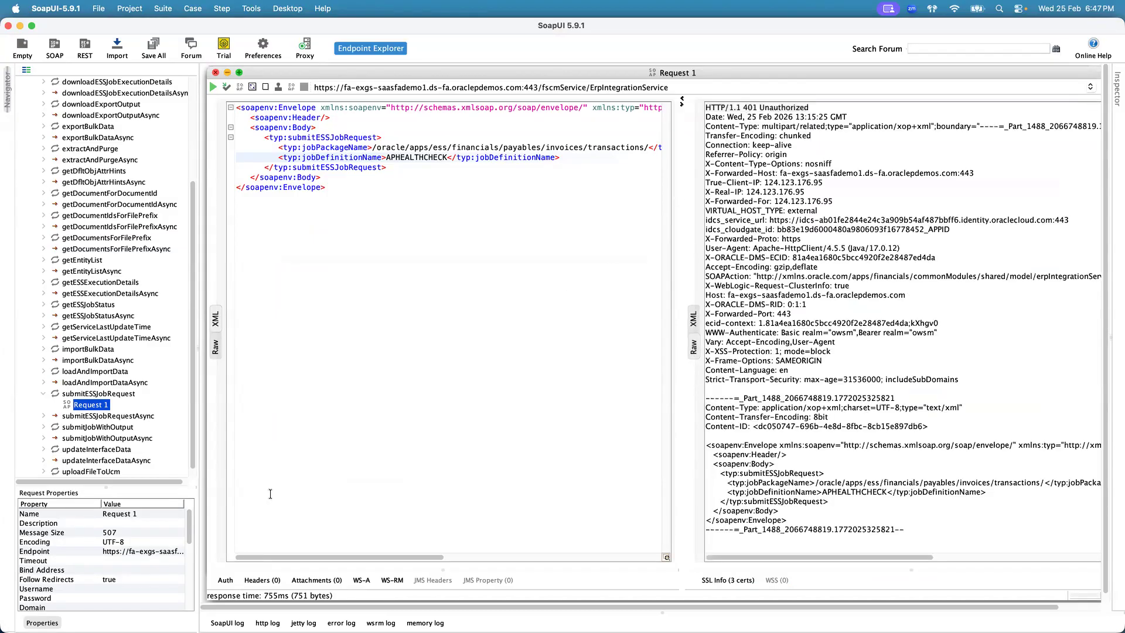
{"action": "left_click", "coordinate": [693, 319]}
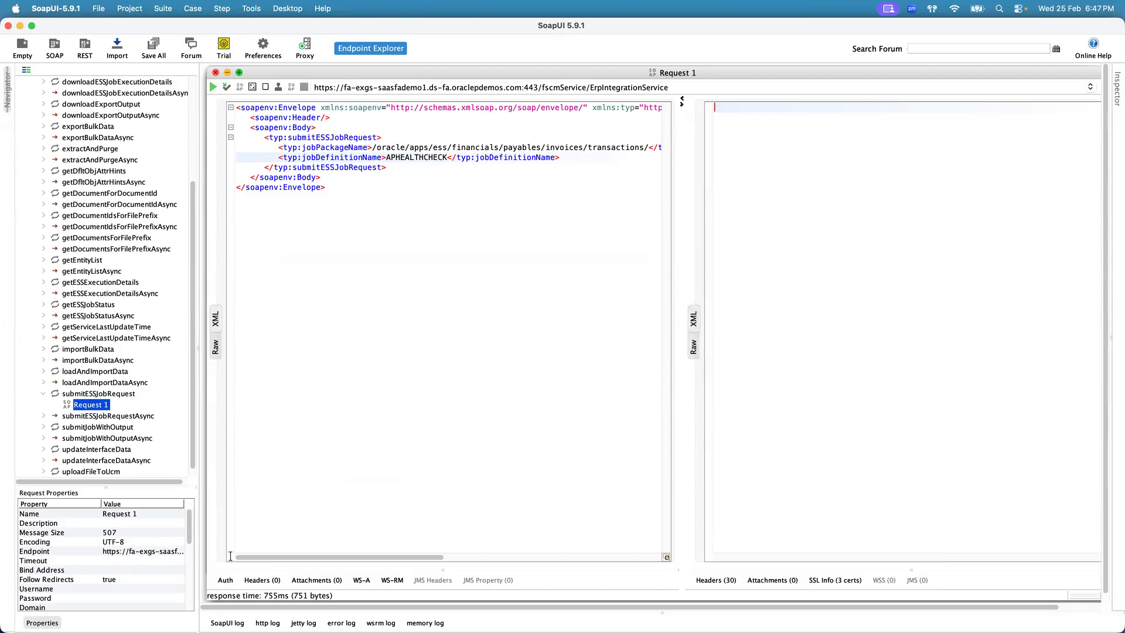
- Add a new Basic authorization to Request 1
{"action": "left_click", "coordinate": [225, 581]}
{"action": "left_click", "coordinate": [403, 421]}
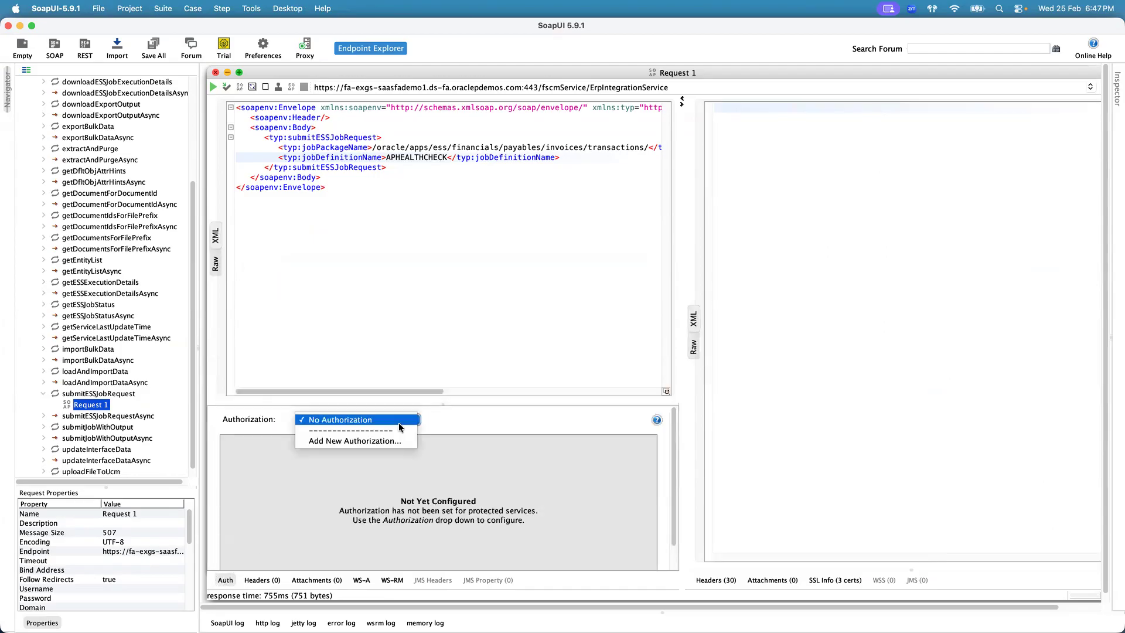
{"action": "left_click", "coordinate": [385, 442]}
{"action": "left_click", "coordinate": [573, 375]}
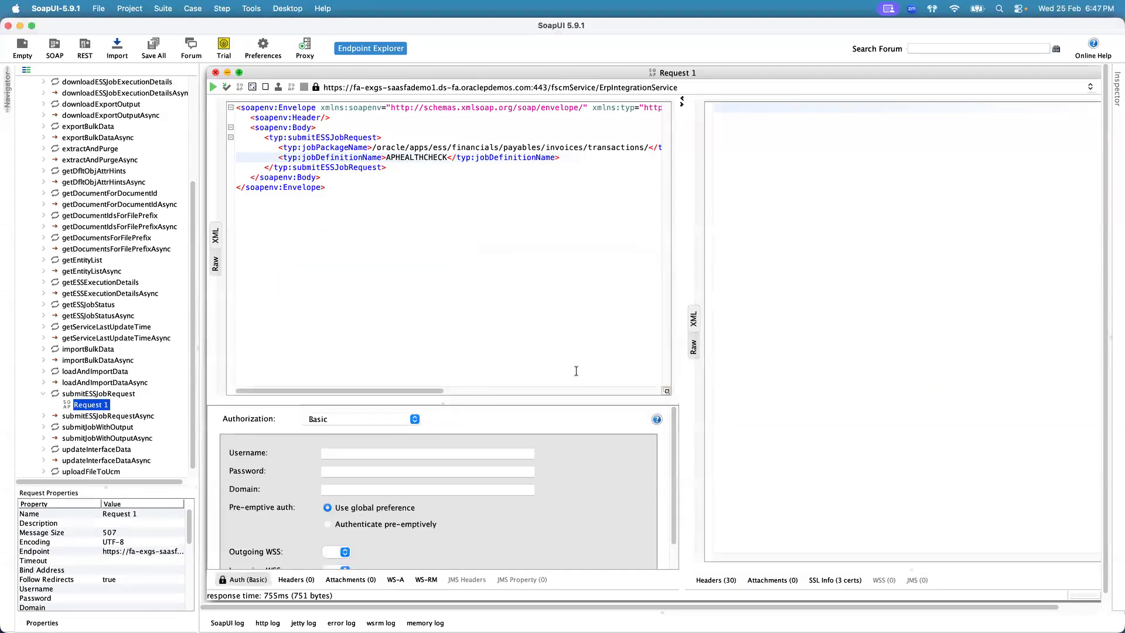
- Enlarge the XML request editor and set the Basic authorization username of the submitESSJobRequest request to fin_impl
{"action": "left_click_drag", "start_coordinate": [449, 405], "coordinate": [445, 462]}
{"action": "left_click", "coordinate": [366, 509]}
{"action": "type", "text": "fin"}
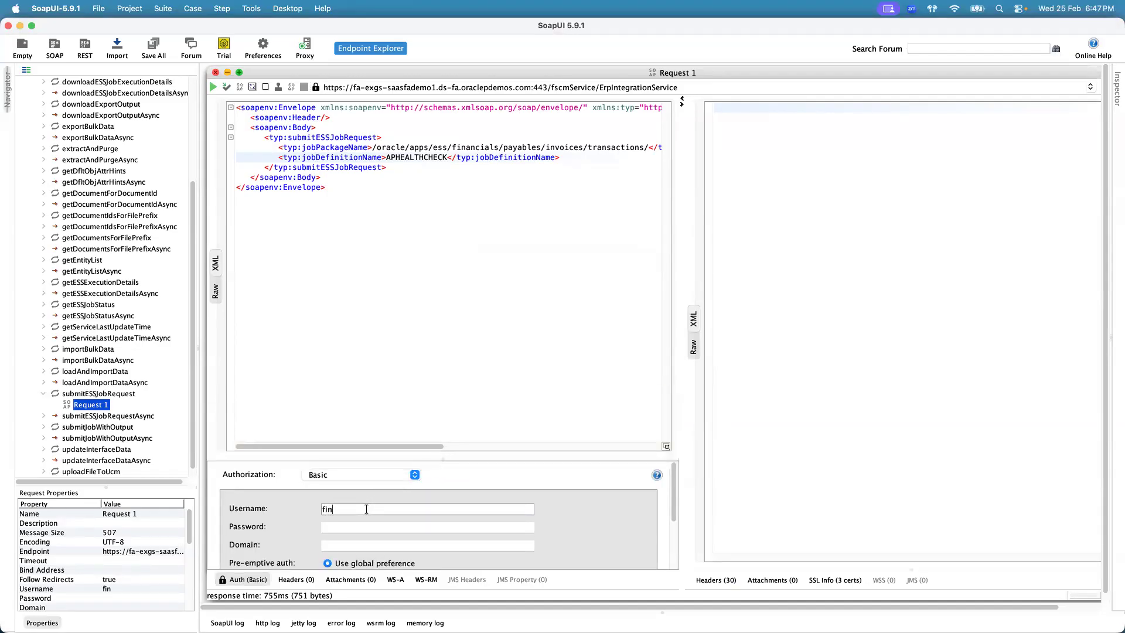
{"action": "type", "text": "_impl"}
{"action": "key", "text": "Tab"}
- Copy the first instance's password from the Fusion Cloud Instance Details sheet in Chrome and paste it into the request's password field in SoapUI
{"action": "key", "text": "super+Tab"}
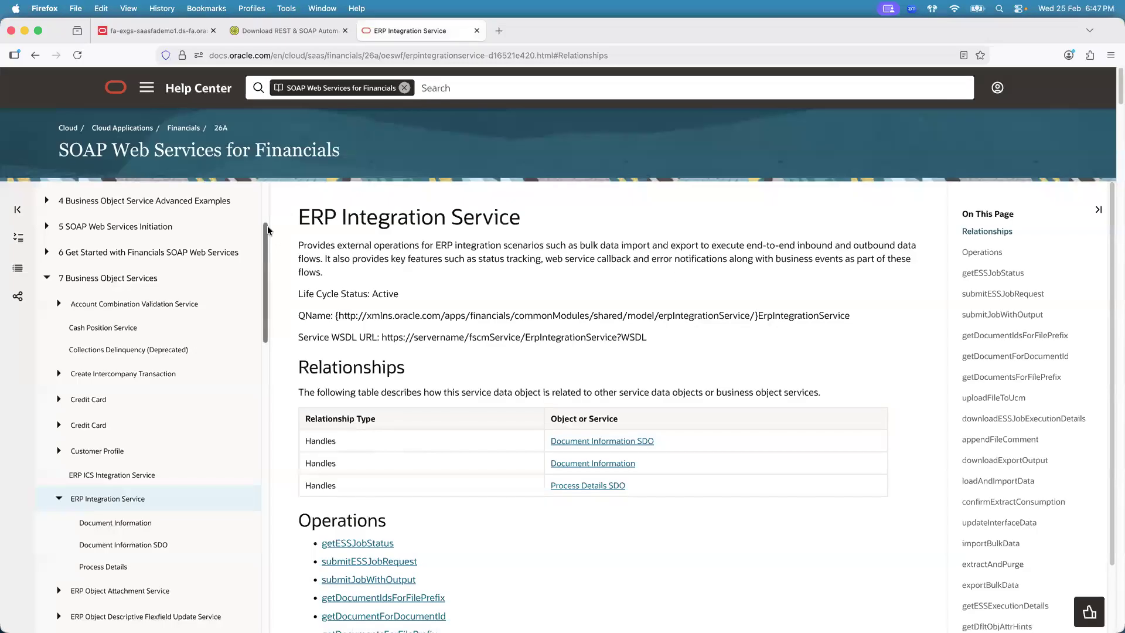
{"action": "key", "text": "super+Tab"}
{"action": "key", "text": "super+Tab"}
{"action": "key", "text": "super+Tab"}
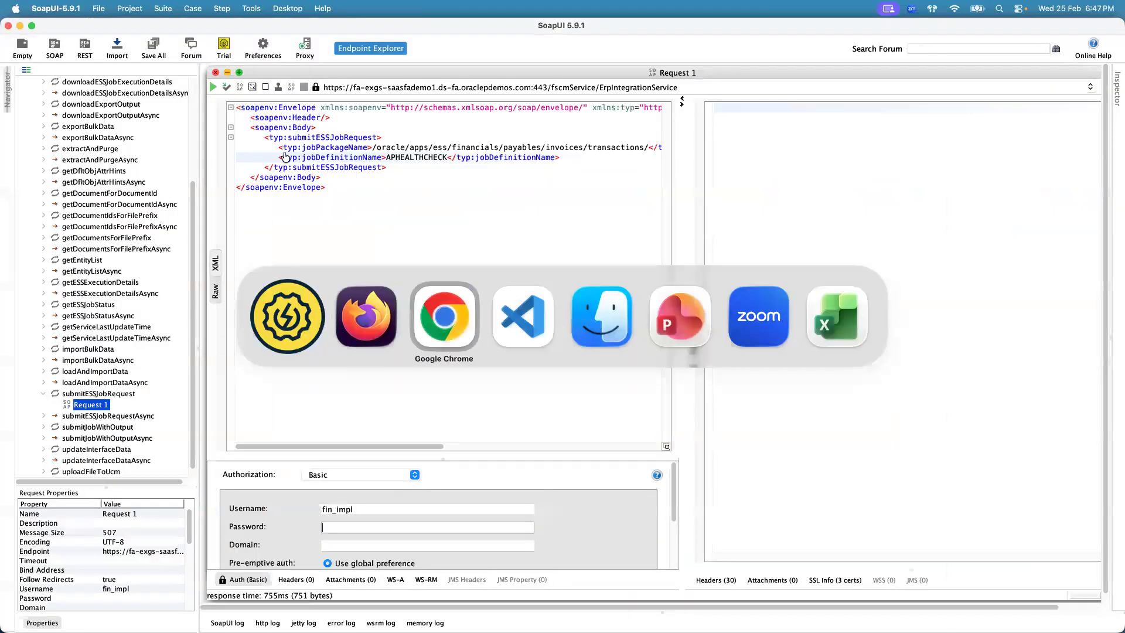
{"action": "left_click", "coordinate": [131, 33]}
{"action": "left_click", "coordinate": [80, 209]}
{"action": "left_click", "coordinate": [130, 210]}
{"action": "key", "text": "super+c"}
{"action": "key", "text": "super+Tab"}
{"action": "key", "text": "super+v"}
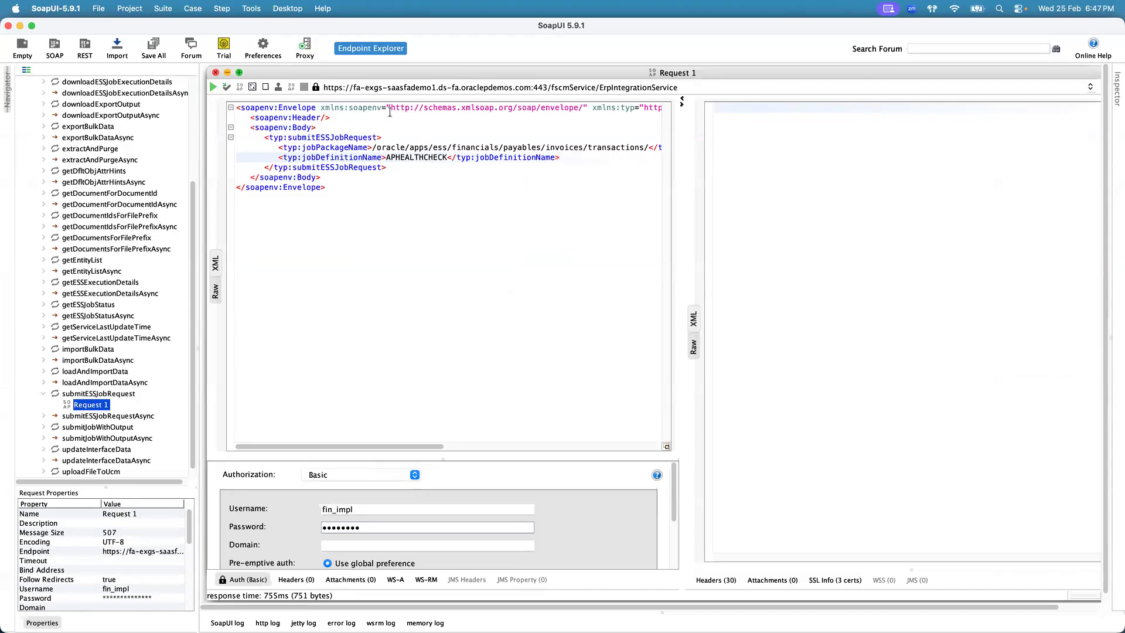
- Send the submitESSJobRequest request for APHEALTHCHECK, widen the response pane, and select the job ID in the result element
{"action": "left_click_drag", "start_coordinate": [353, 88], "coordinate": [474, 88]}
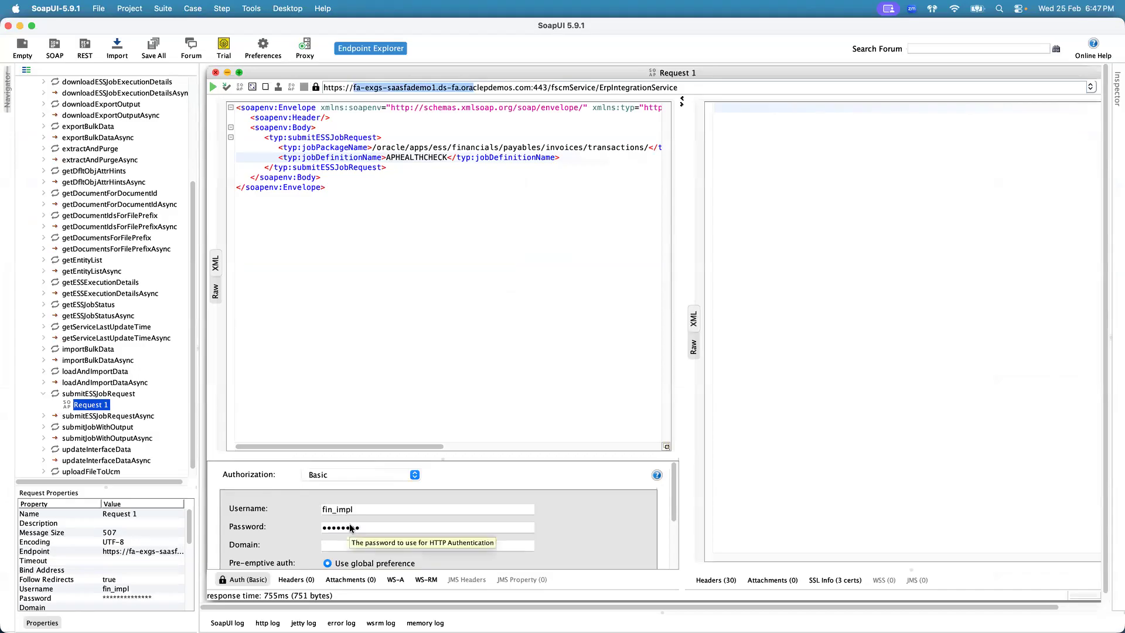
{"action": "left_click", "coordinate": [396, 148]}
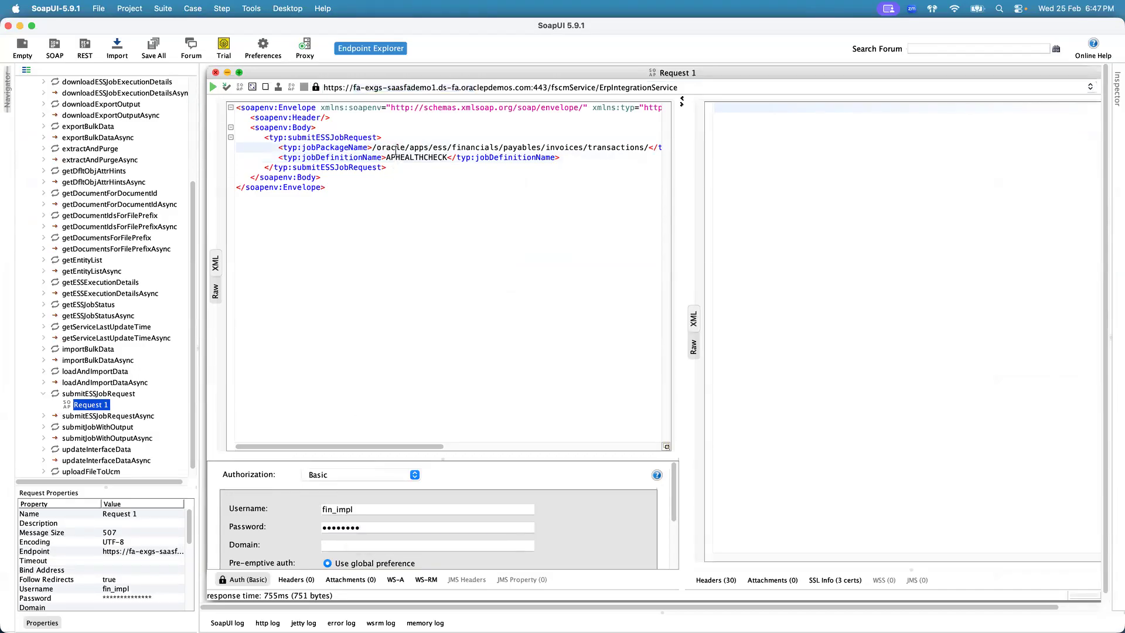
{"action": "left_click", "coordinate": [213, 87]}
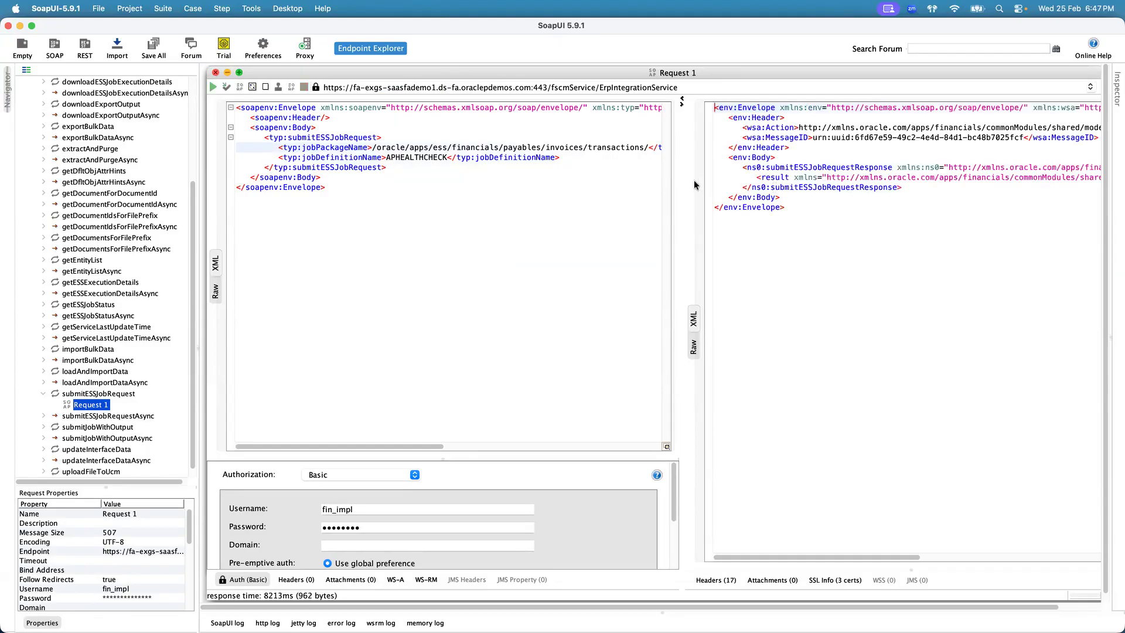
{"action": "left_click_drag", "start_coordinate": [681, 187], "coordinate": [553, 191]}
{"action": "left_click", "coordinate": [647, 177]}
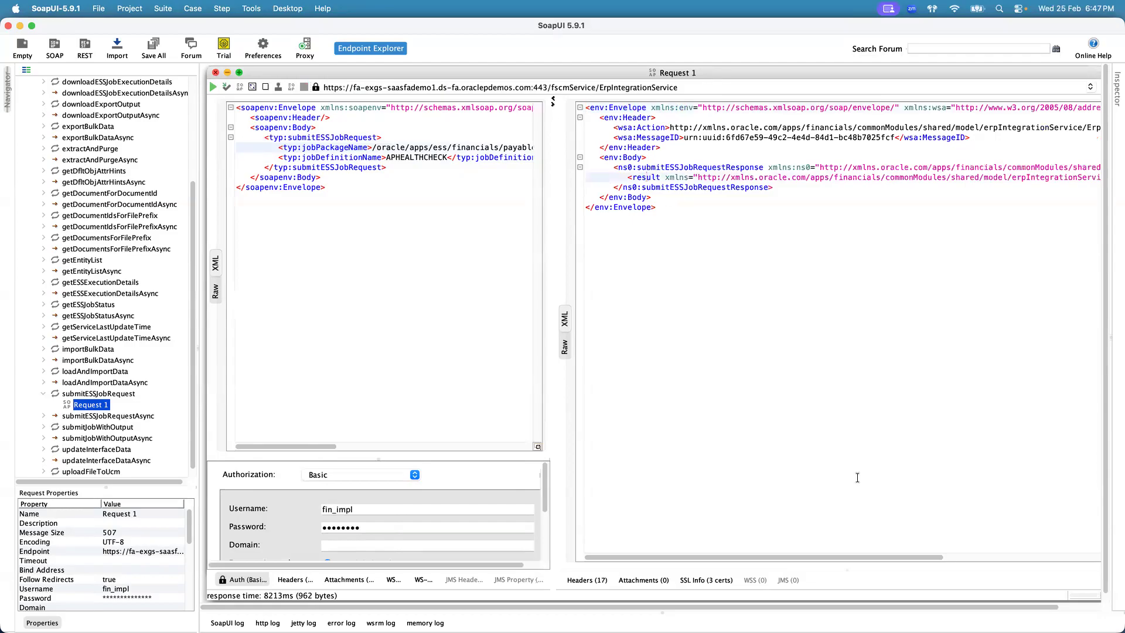
{"action": "left_click_drag", "start_coordinate": [855, 556], "coordinate": [1111, 527]}
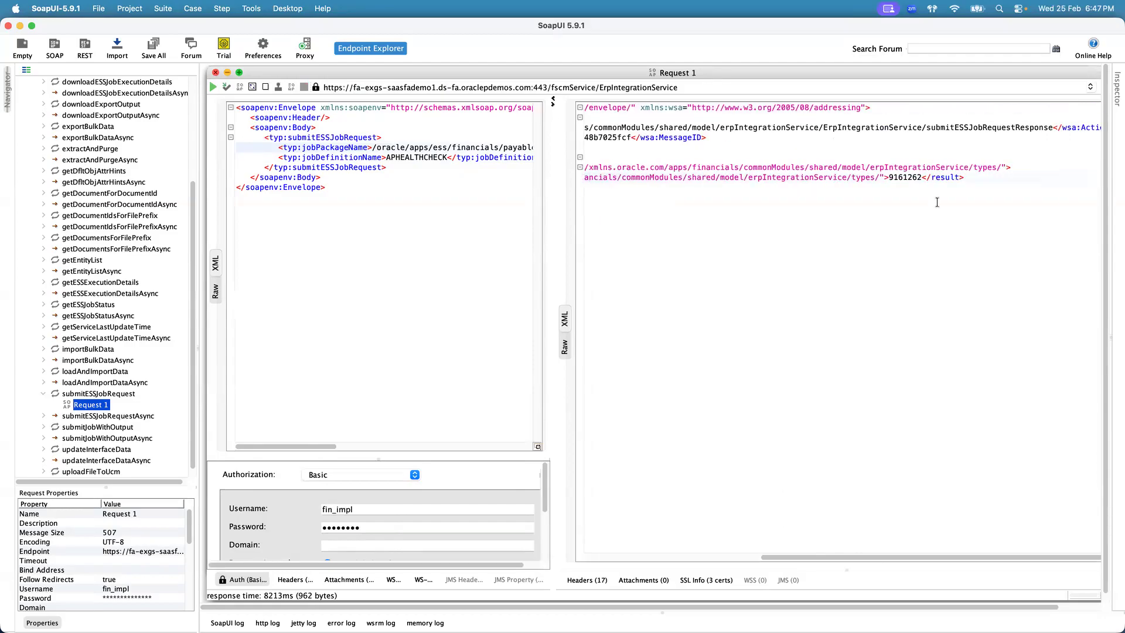
{"action": "double_click", "coordinate": [907, 177]}
- Switch to the Monitor Processes page in Chrome, refresh the process list, and select the newest Payables Health Check process ID
{"action": "key", "text": "super+Tab"}
{"action": "left_click", "coordinate": [413, 28]}
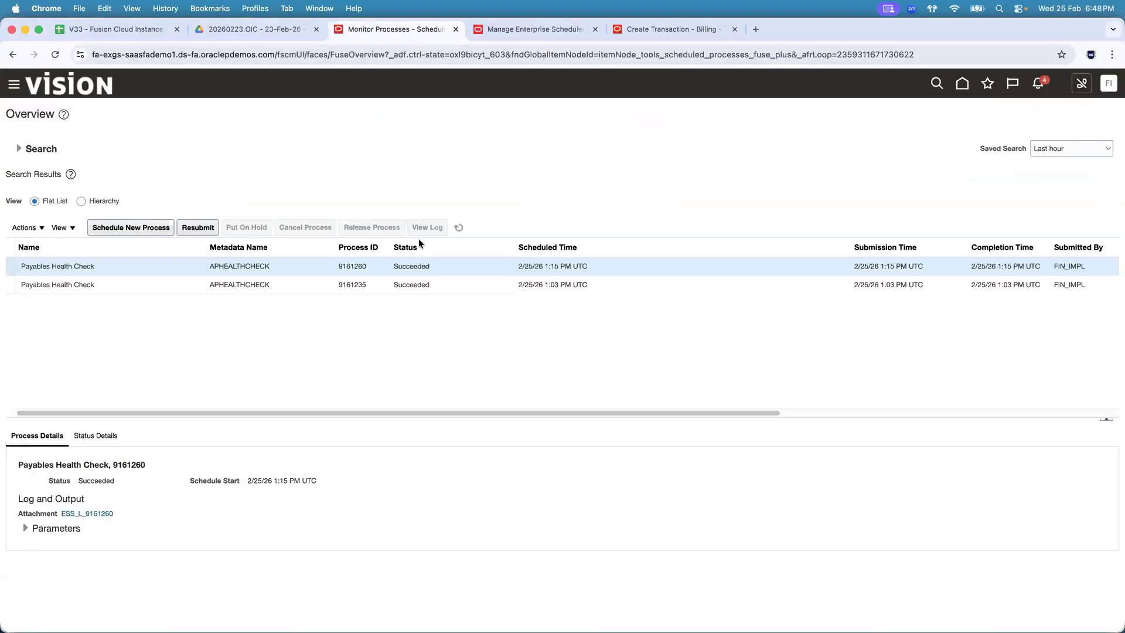
{"action": "left_click", "coordinate": [459, 228]}
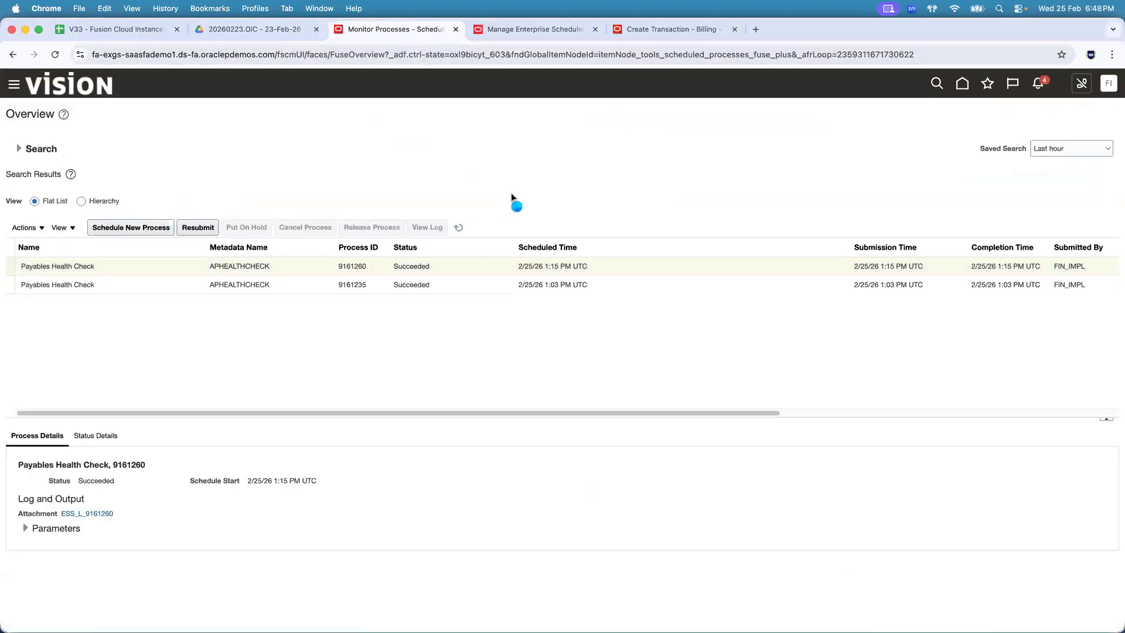
{"action": "double_click", "coordinate": [361, 269]}
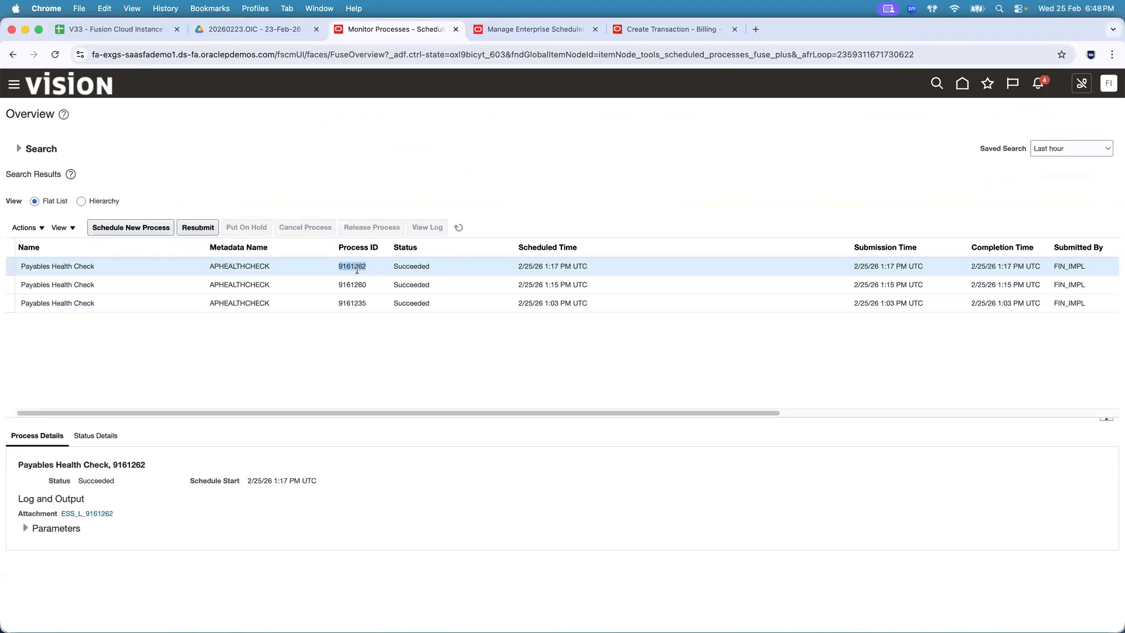
- Review the request endpoint in SoapUI, then inspect the Payables Health Check runs in Chrome and select the latest process ID
{"action": "key", "text": "super+Tab"}
{"action": "left_click", "coordinate": [358, 137]}
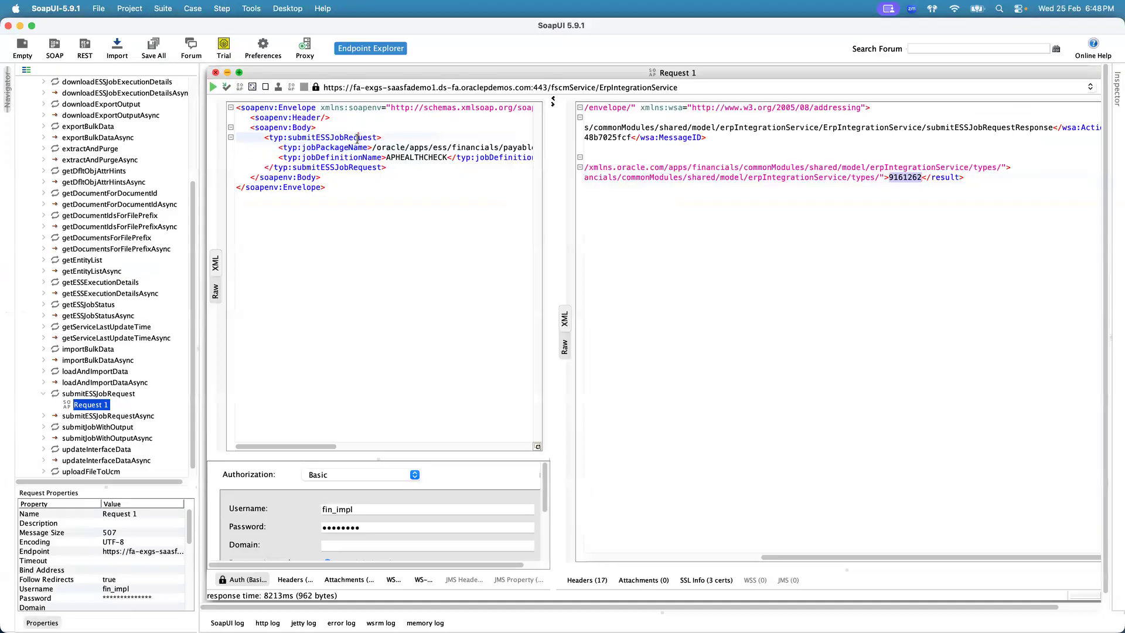
{"action": "left_click", "coordinate": [663, 87]}
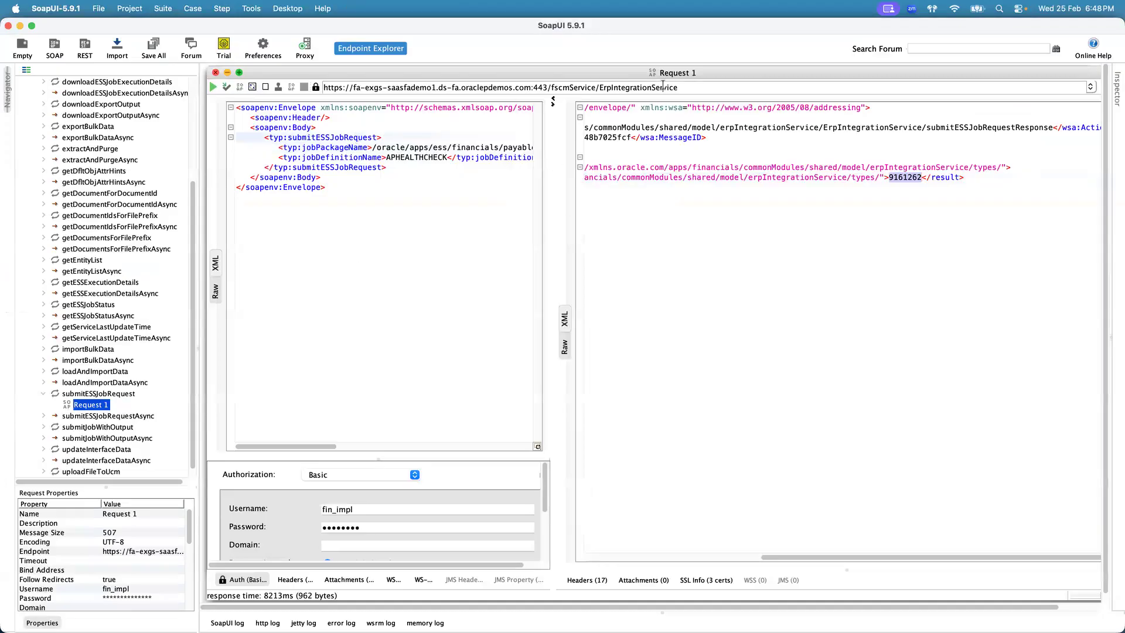
{"action": "key", "text": "super+Tab"}
{"action": "left_click", "coordinate": [206, 310]}
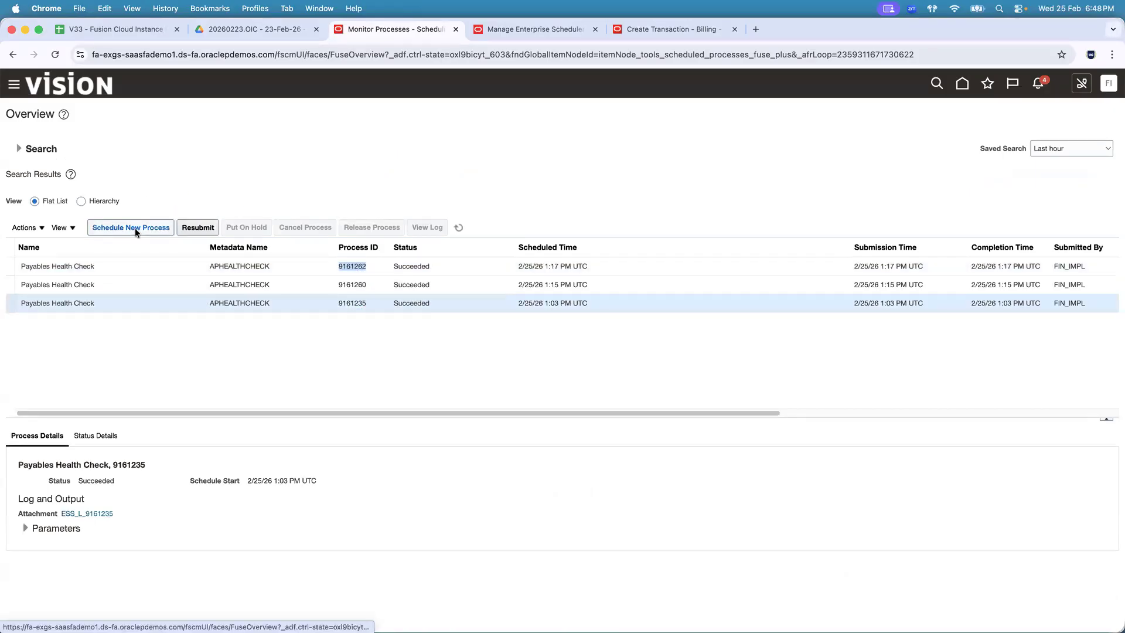
{"action": "double_click", "coordinate": [353, 303]}
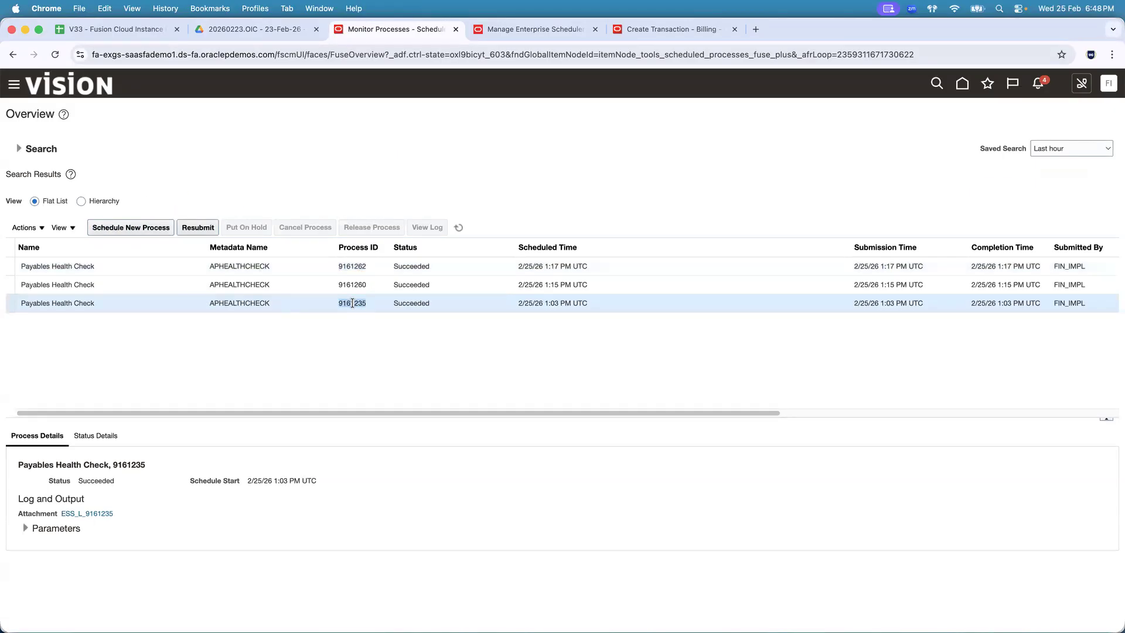
{"action": "double_click", "coordinate": [412, 304]}
{"action": "double_click", "coordinate": [360, 303]}
{"action": "left_click", "coordinate": [354, 271]}
{"action": "double_click", "coordinate": [352, 267]}
- Compare the job ID in the SoapUI response with the latest scheduled process in Chrome
{"action": "key", "text": "super+Tab"}
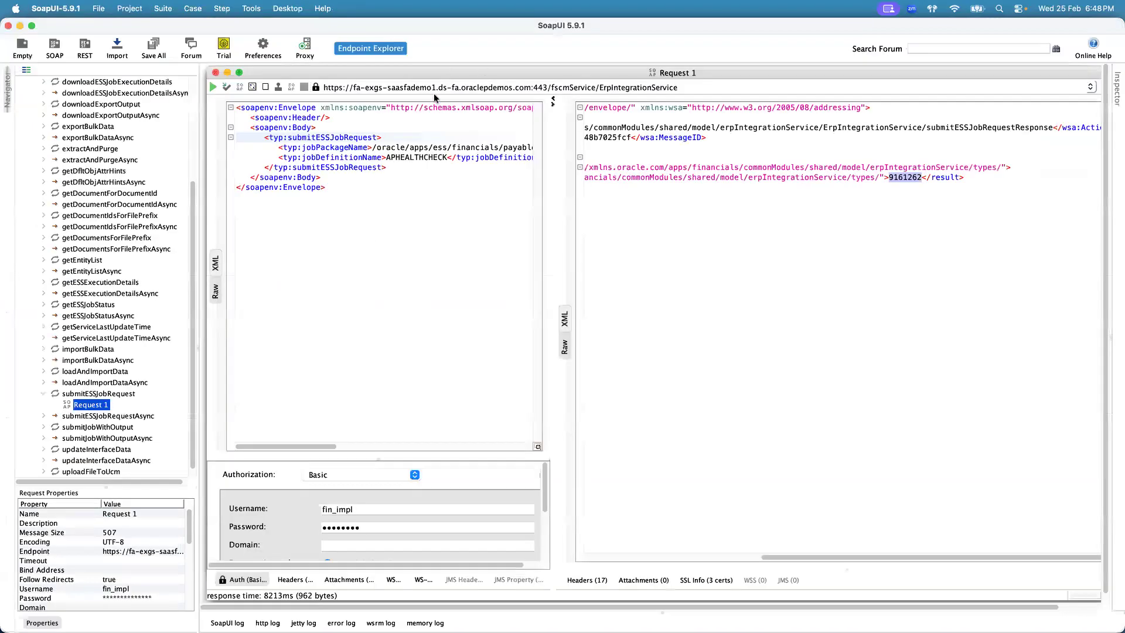
{"action": "key", "text": "super+Tab"}
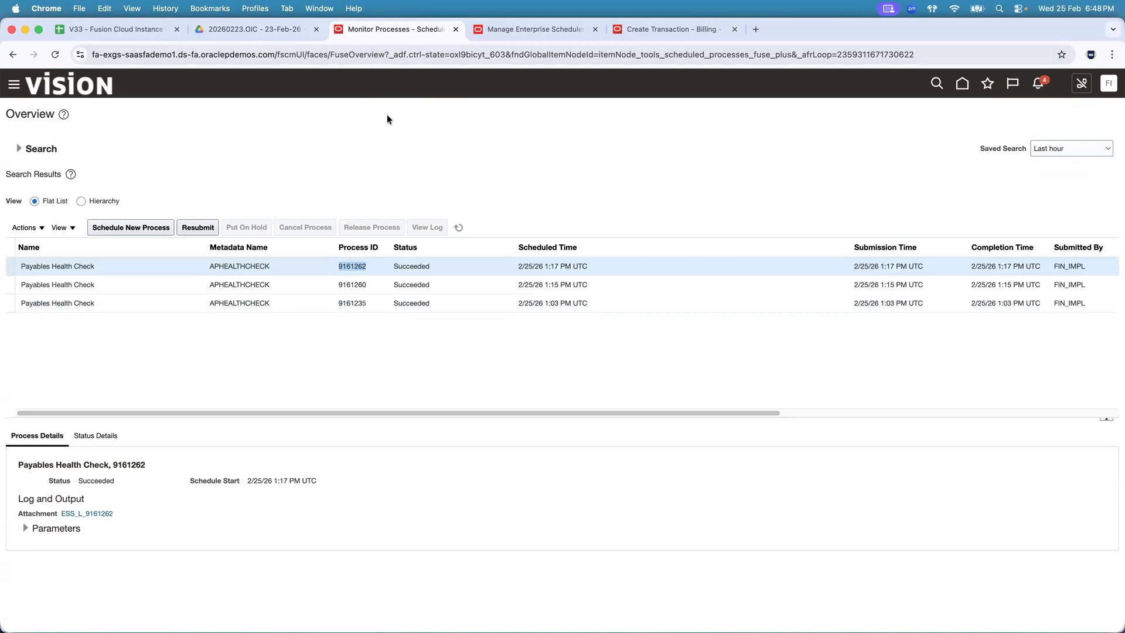
{"action": "key", "text": "super+Tab"}
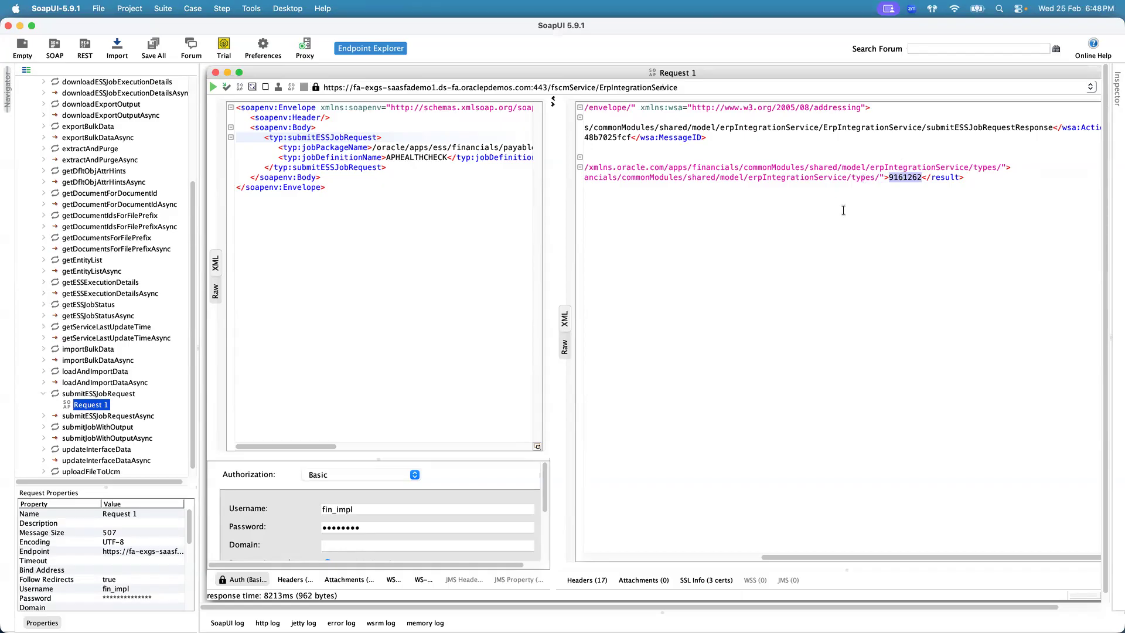
{"action": "key", "text": "super+Tab"}
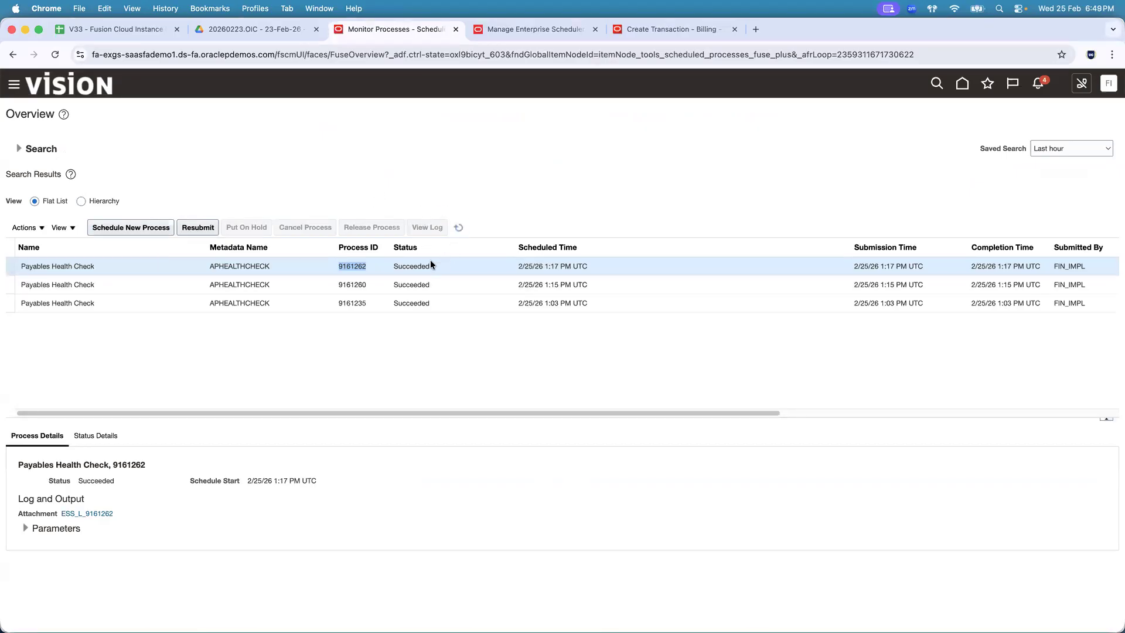
- Return to SoapUI, open Request 1 of the getESSJobStatus operation, and set its requestId to 9161262
{"action": "key", "text": "super+Tab"}
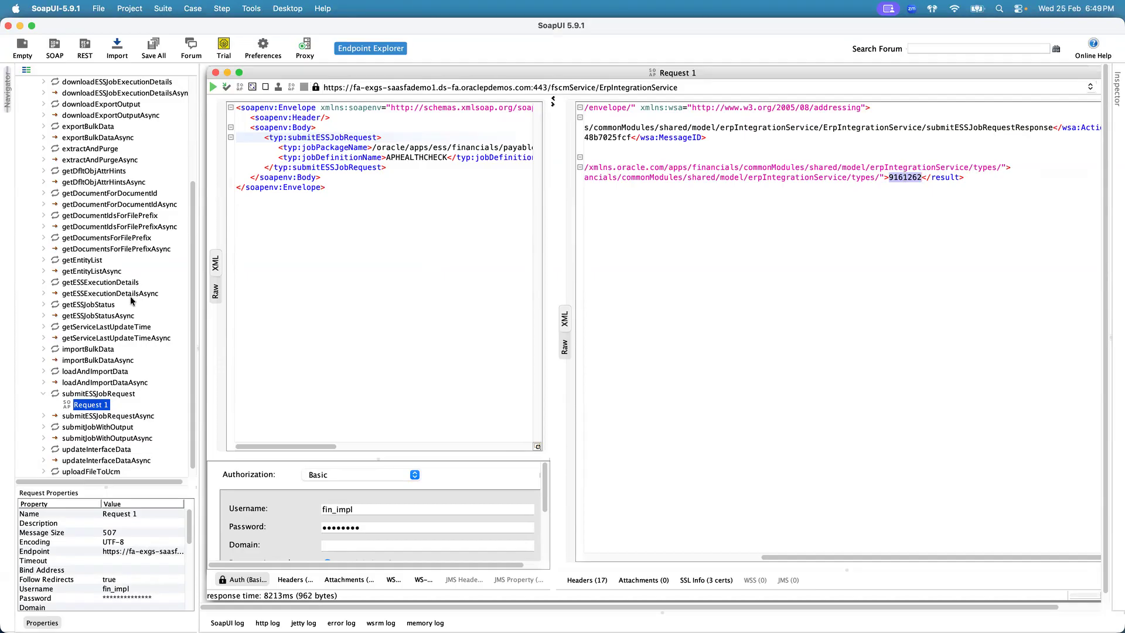
{"action": "left_click", "coordinate": [43, 305]}
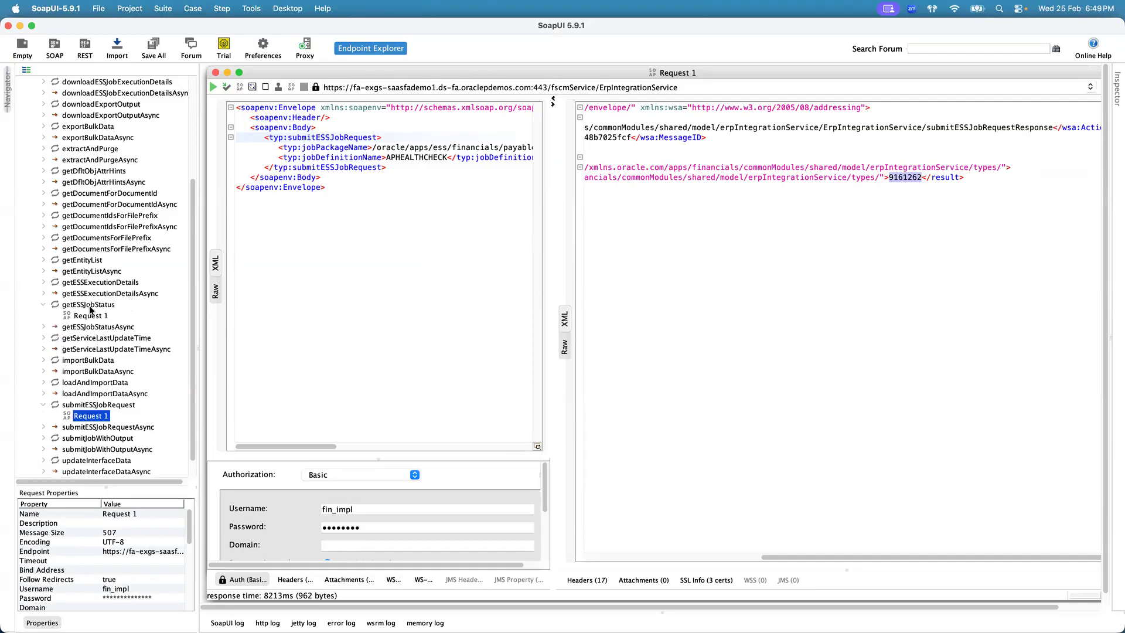
{"action": "double_click", "coordinate": [90, 315]}
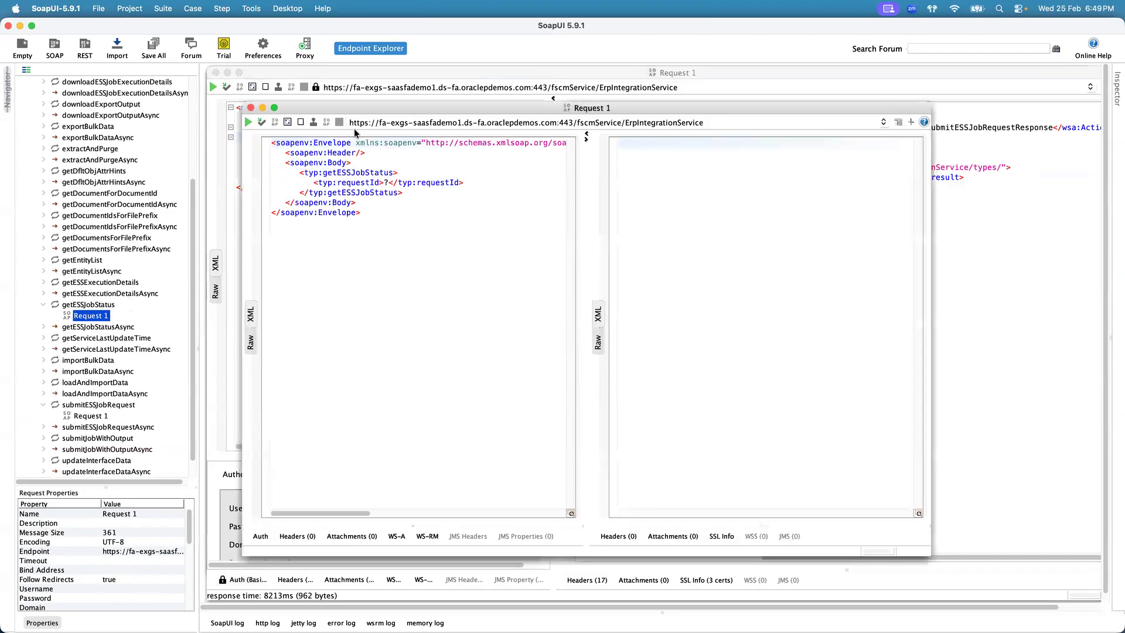
{"action": "left_click", "coordinate": [388, 182]}
{"action": "key", "text": "BackSpace"}
{"action": "key", "text": "super+v"}
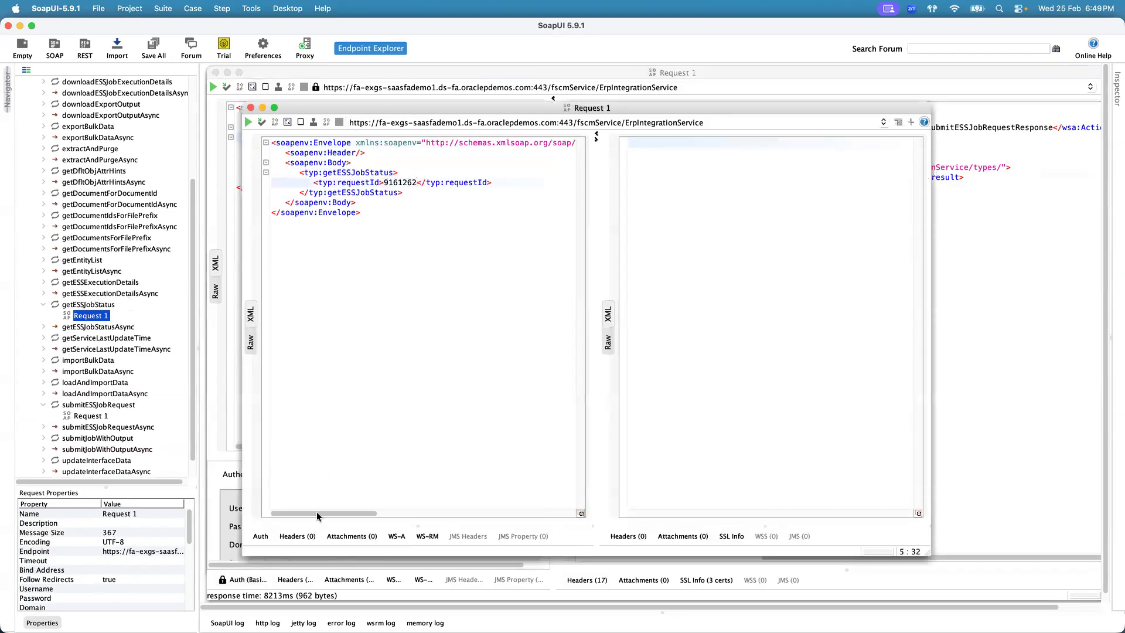
- Add a new Basic authorization to the getESSJobStatus request with the username fin_impl
{"action": "left_click", "coordinate": [261, 536]}
{"action": "left_click", "coordinate": [408, 404]}
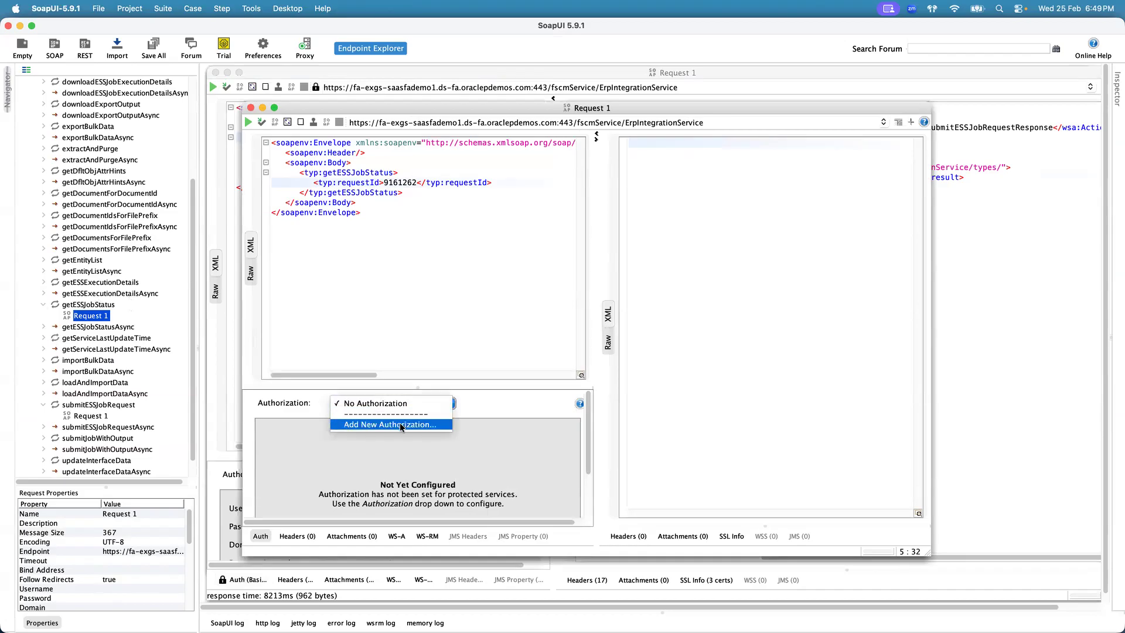
{"action": "left_click", "coordinate": [400, 424]}
{"action": "left_click", "coordinate": [575, 375]}
{"action": "left_click", "coordinate": [408, 437]}
{"action": "type", "text": "fin_impl"}
{"action": "key", "text": "Tab"}
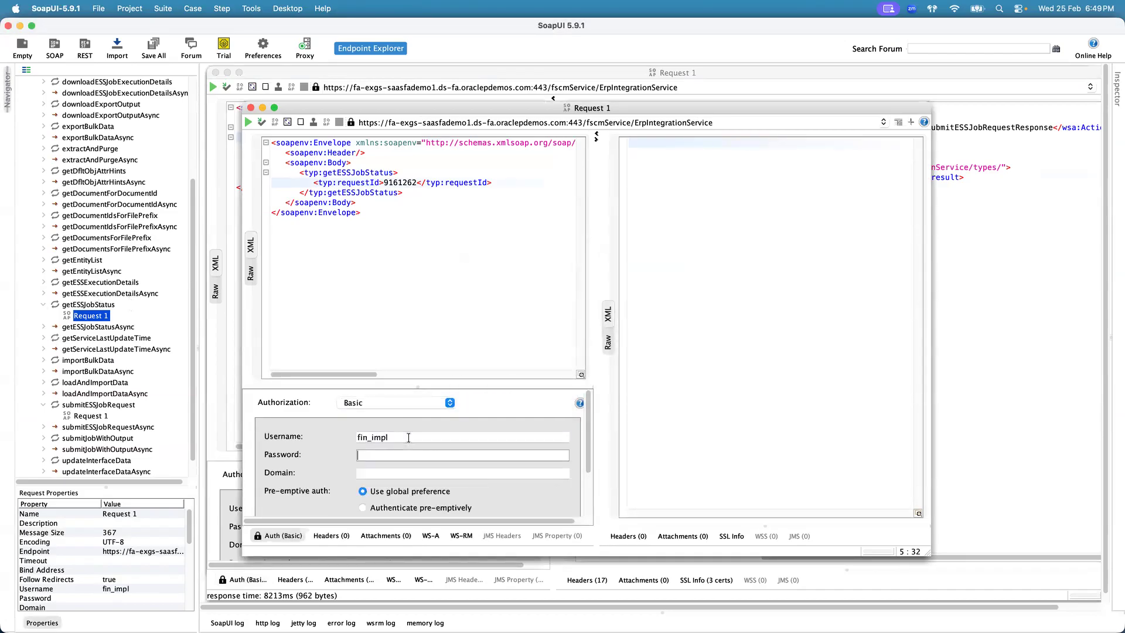
- Copy the first instance's password from the instance details sheet in Chrome into the getESSJobStatus request's password field
{"action": "key", "text": "super+Tab"}
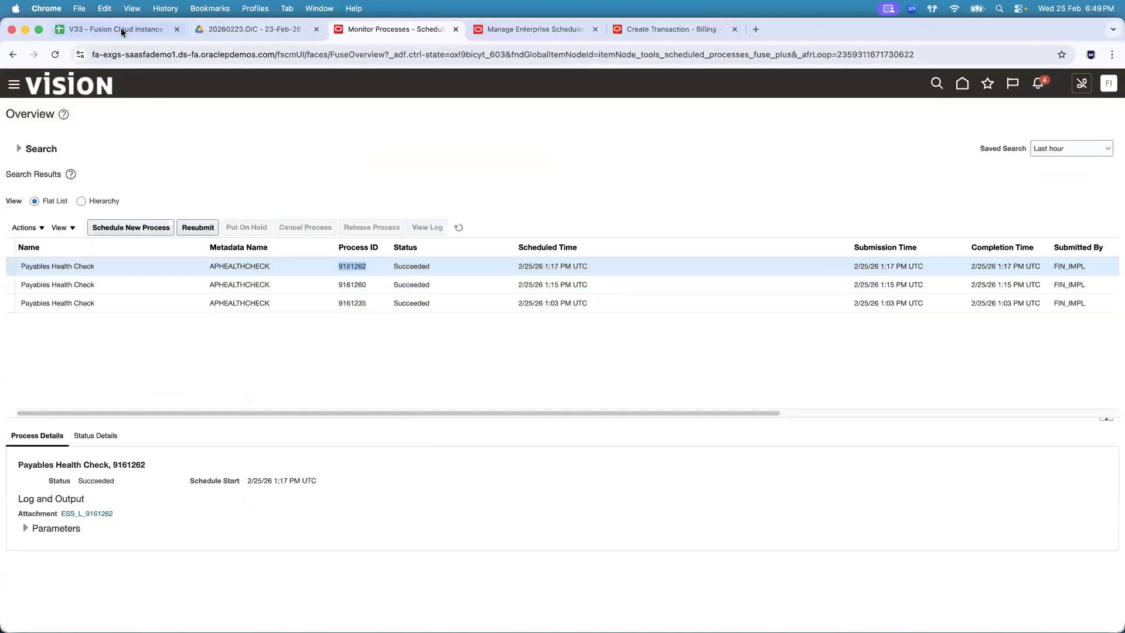
{"action": "left_click", "coordinate": [121, 27]}
{"action": "left_click", "coordinate": [73, 208]}
{"action": "left_click", "coordinate": [116, 210]}
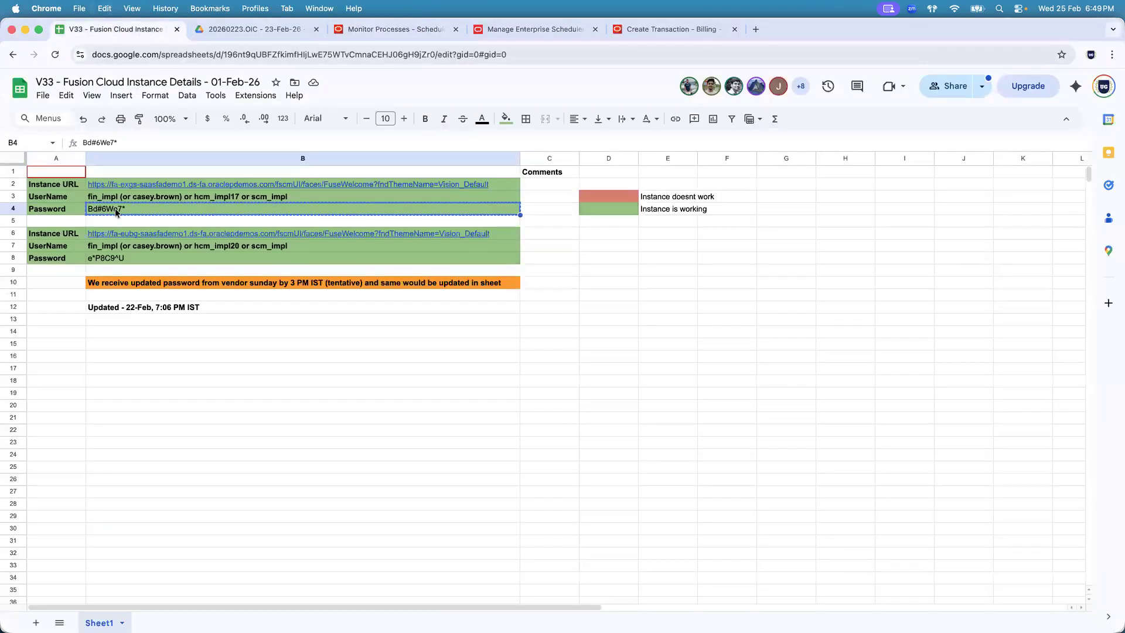
{"action": "key", "text": "super+c"}
{"action": "key", "text": "super+Tab"}
{"action": "key", "text": "super+v"}
- Send the getESSJobStatus request, maximize its window, and enlarge the response pane to read the job status in the result element
{"action": "left_click", "coordinate": [248, 123]}
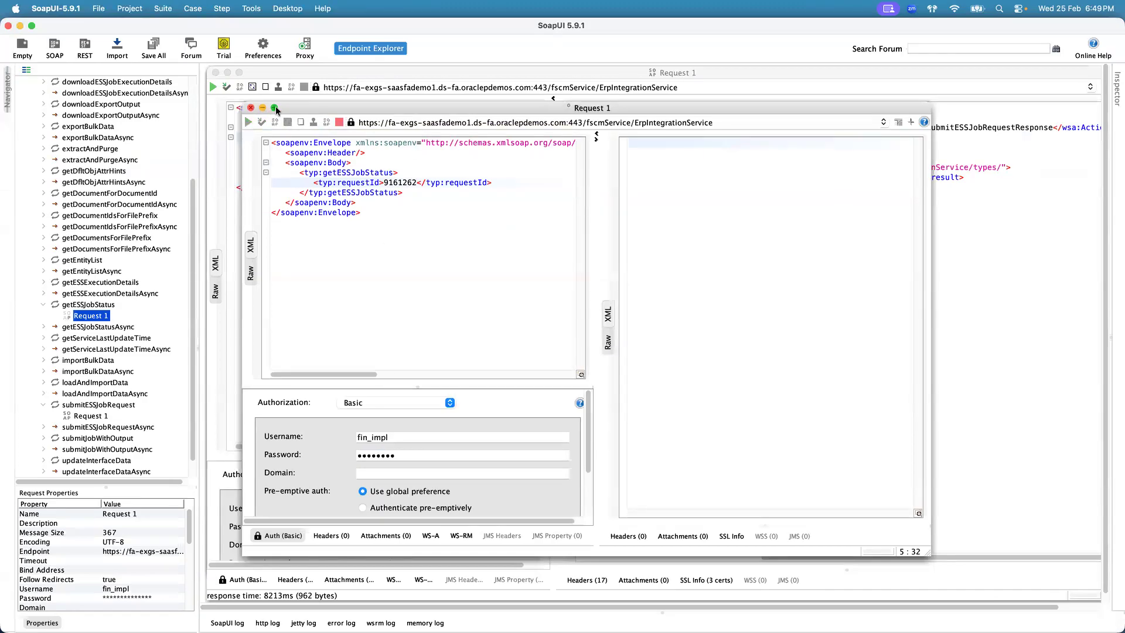
{"action": "left_click", "coordinate": [275, 108]}
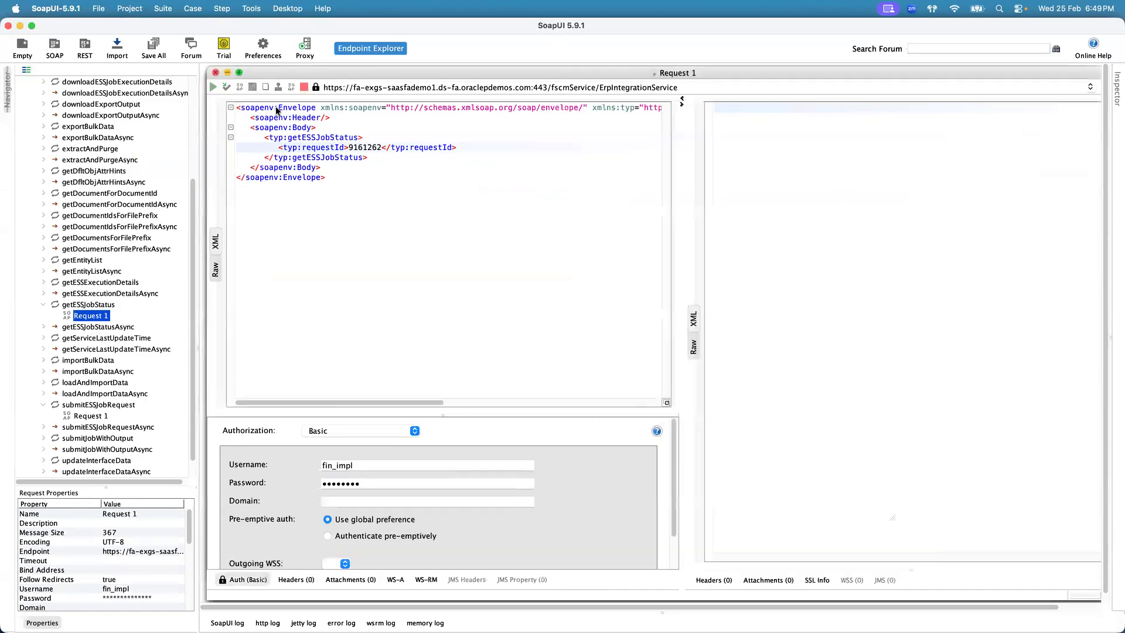
{"action": "double_click", "coordinate": [354, 147]}
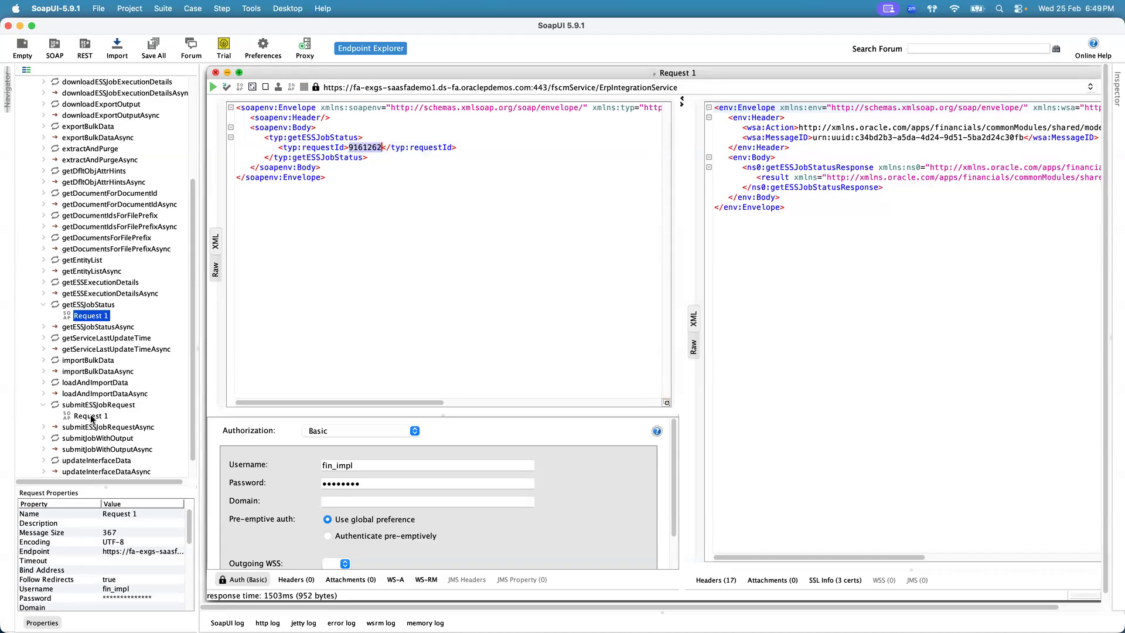
{"action": "left_click", "coordinate": [366, 146]}
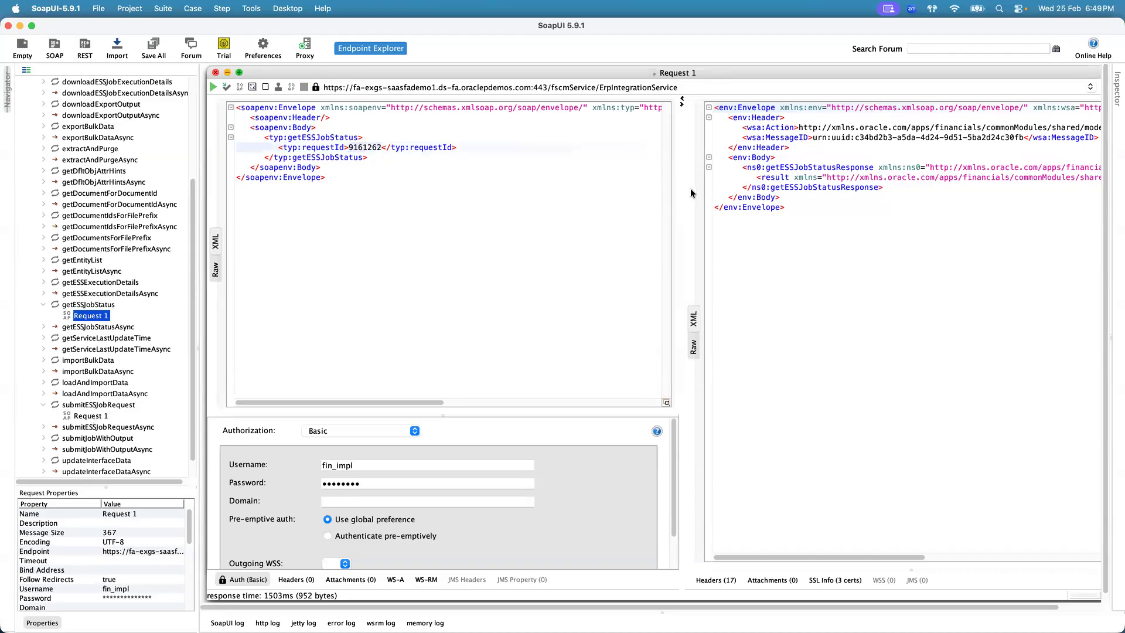
{"action": "left_click_drag", "start_coordinate": [444, 414], "coordinate": [444, 476]}
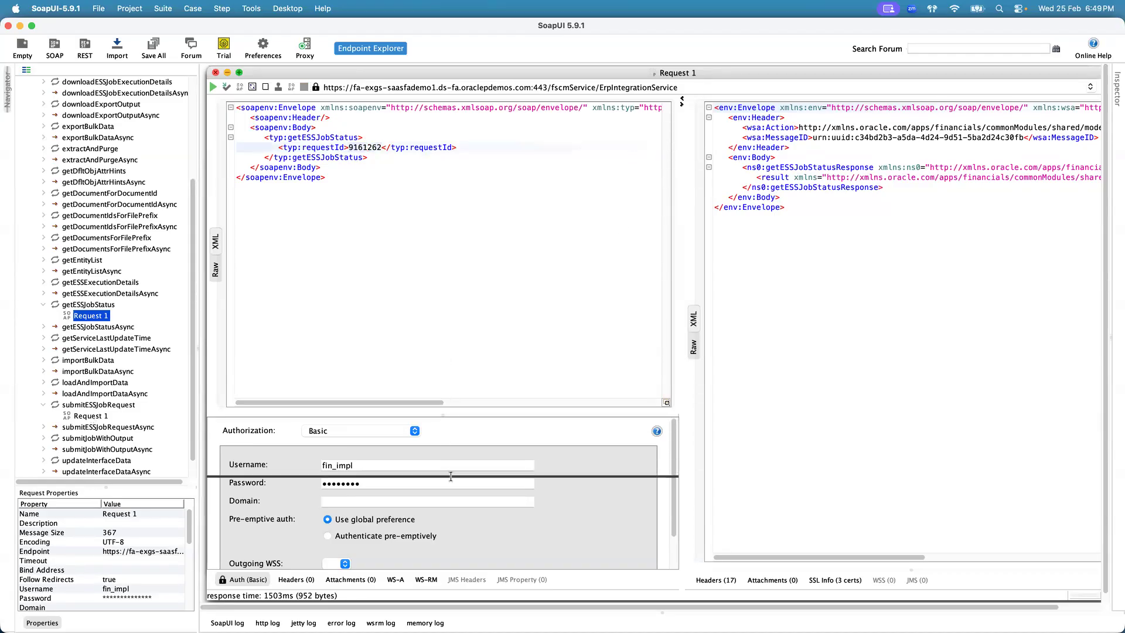
{"action": "left_click_drag", "start_coordinate": [684, 242], "coordinate": [543, 242]}
{"action": "left_click", "coordinate": [639, 178]}
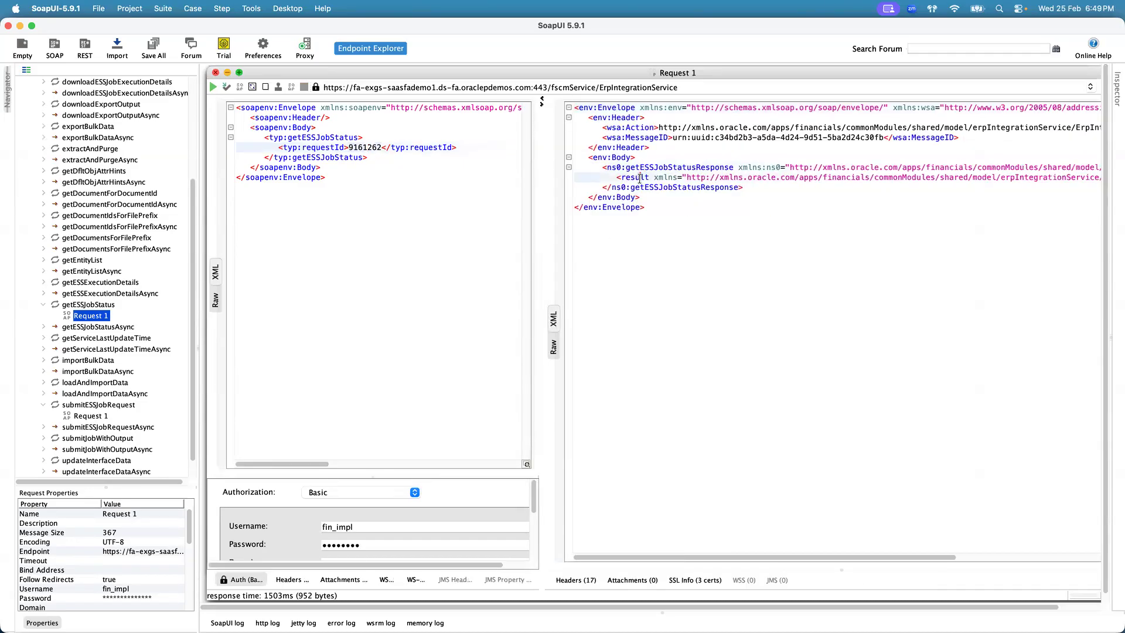
{"action": "left_click_drag", "start_coordinate": [879, 559], "coordinate": [1042, 559]}
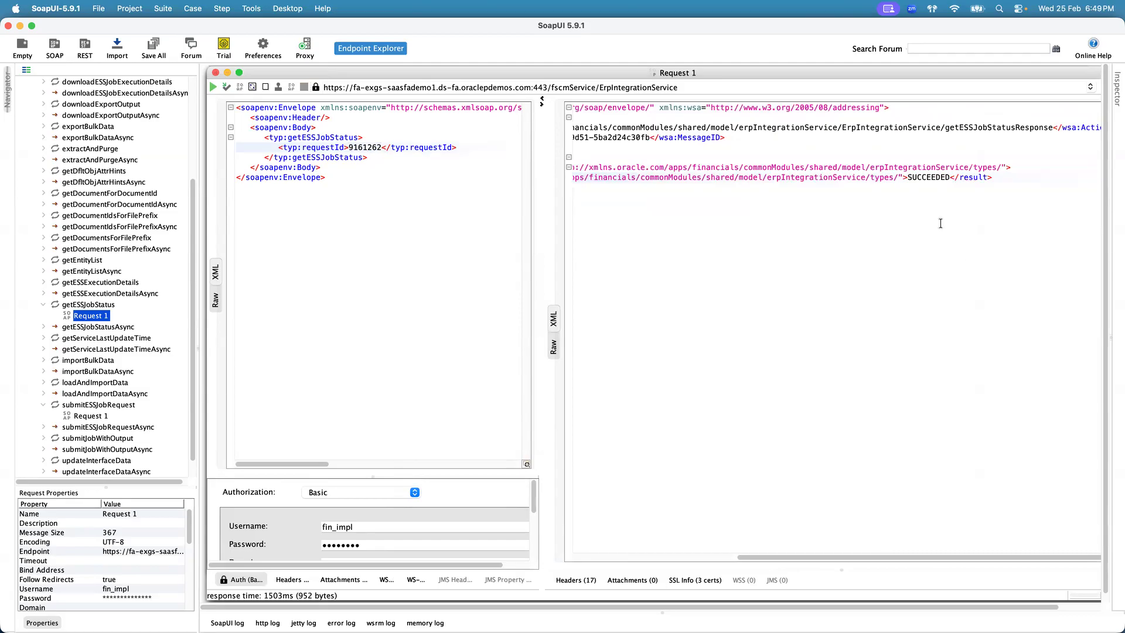
- Compare the job status in the getESSJobStatus response with the status of process 9161262 on the scheduled processes page in Chrome
{"action": "double_click", "coordinate": [933, 170]}
{"action": "double_click", "coordinate": [929, 177]}
{"action": "key", "text": "super+Tab"}
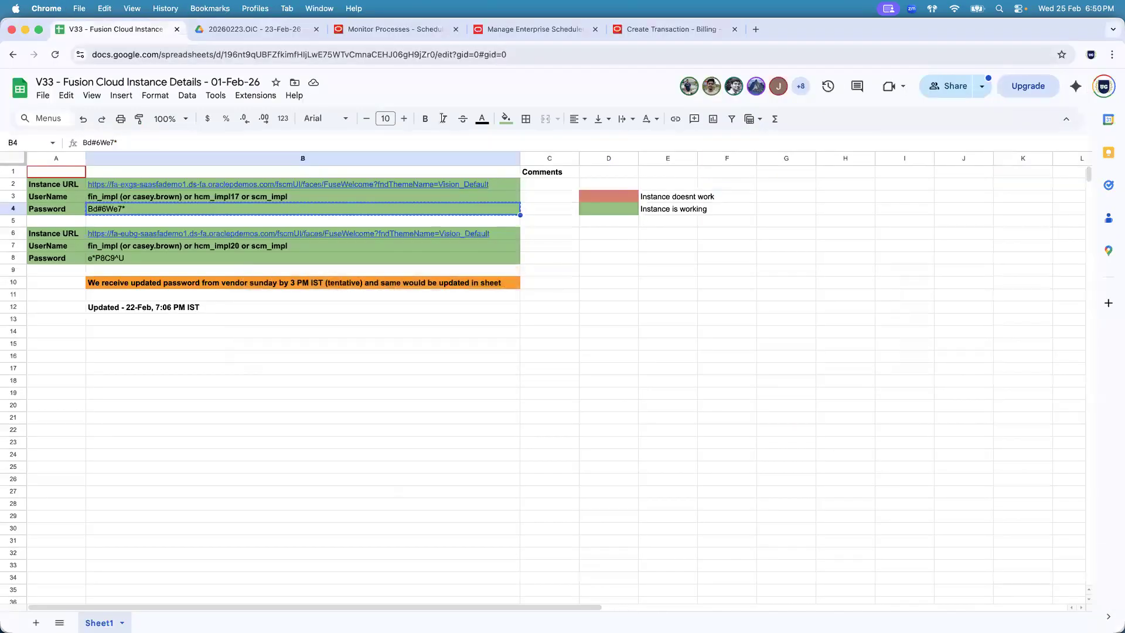
{"action": "left_click", "coordinate": [409, 31]}
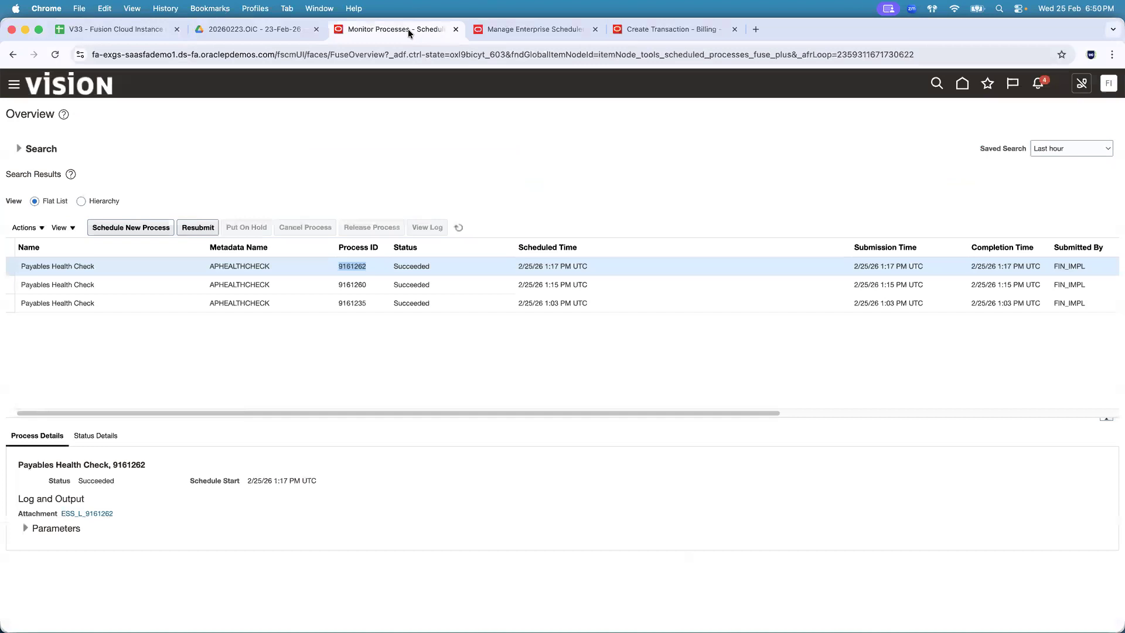
{"action": "double_click", "coordinate": [412, 267]}
{"action": "key", "text": "super+Tab"}
{"action": "double_click", "coordinate": [930, 177]}
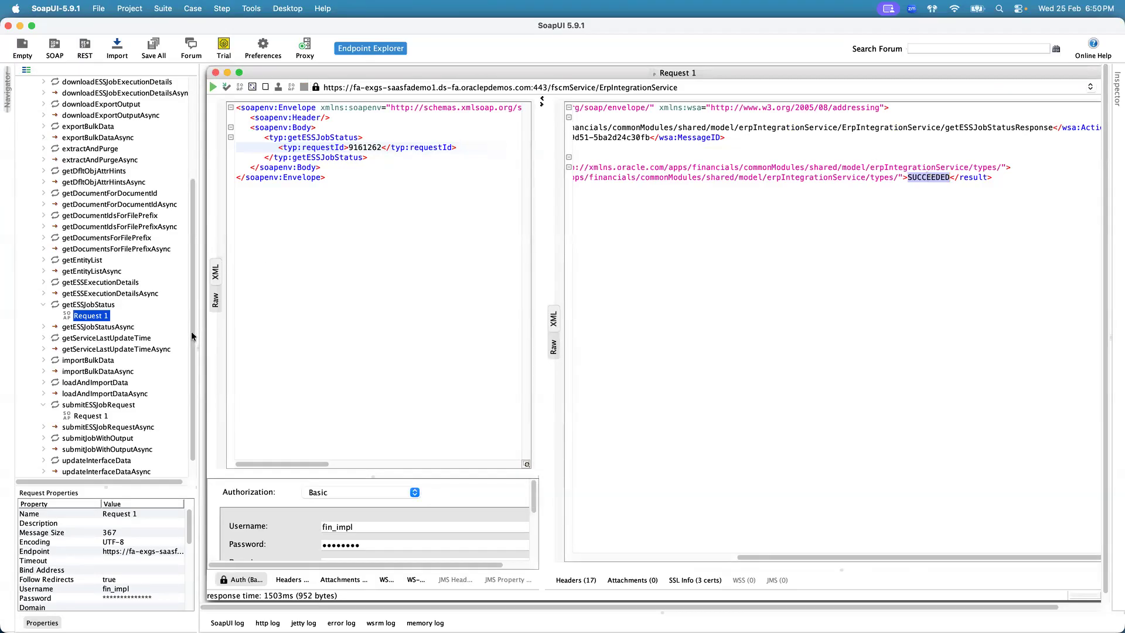
- Review Request 1 of submitESSJobRequest in the project tree, and return to the getESSJobStatus request body
{"action": "left_click", "coordinate": [93, 417]}
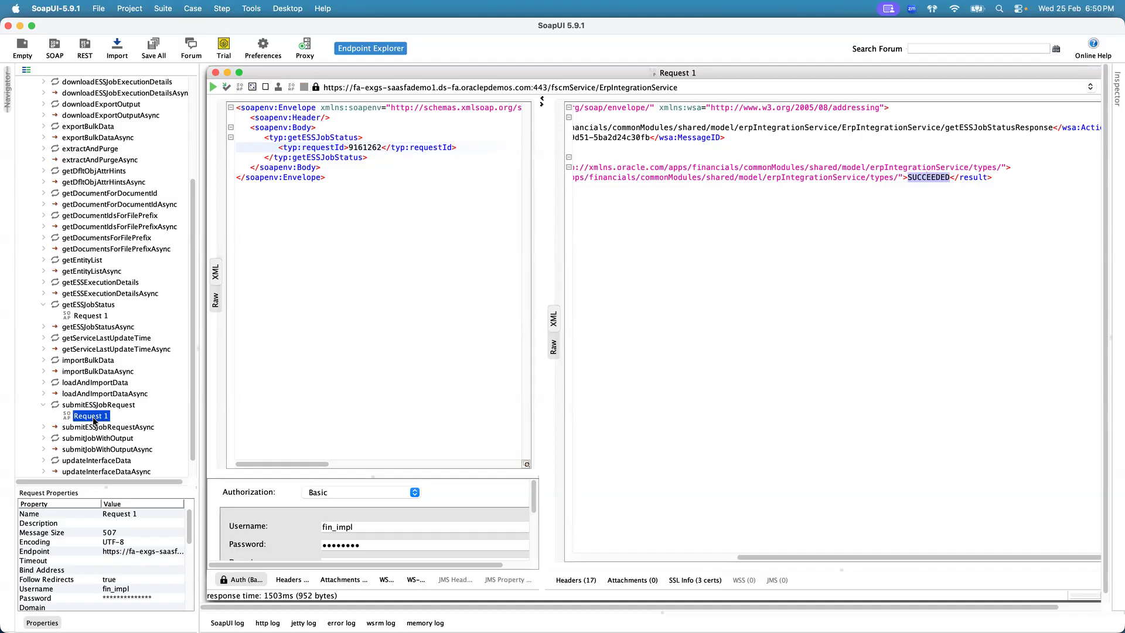
{"action": "left_click", "coordinate": [96, 317]}
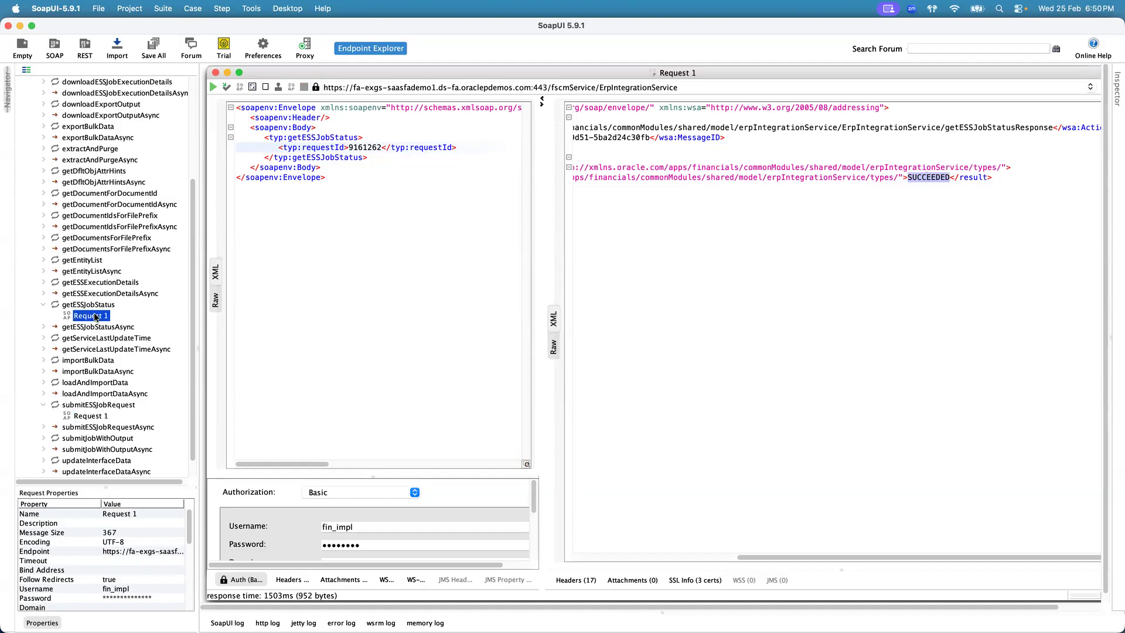
{"action": "left_click", "coordinate": [350, 139]}
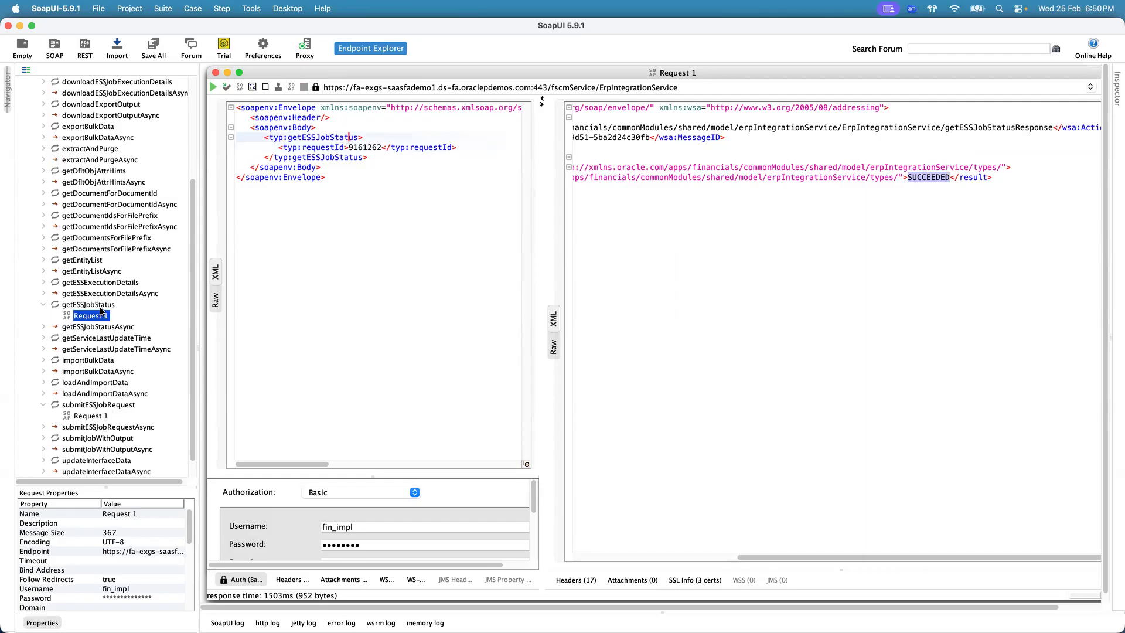
- Switch to Firefox and open the bookmarked DEV OIC instance in a new tab
{"action": "key", "text": "super+Tab"}
{"action": "key", "text": "super+Tab"}
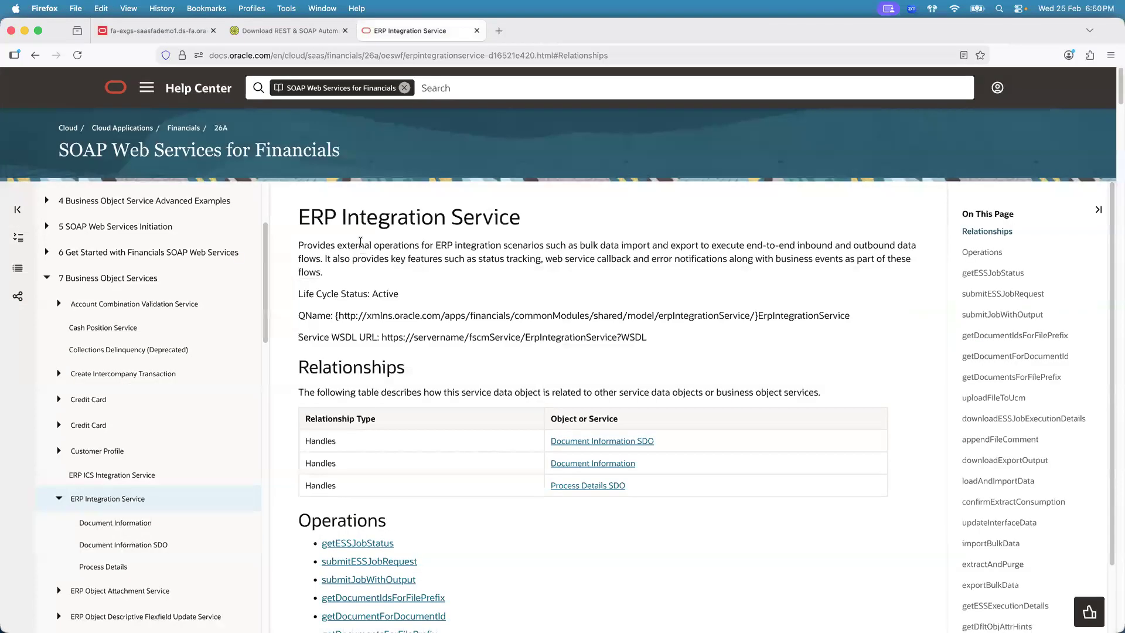
{"action": "left_click", "coordinate": [498, 33]}
{"action": "left_click", "coordinate": [420, 29]}
{"action": "scroll", "coordinate": [143, 244], "scroll_direction": "down", "scroll_amount": 2}
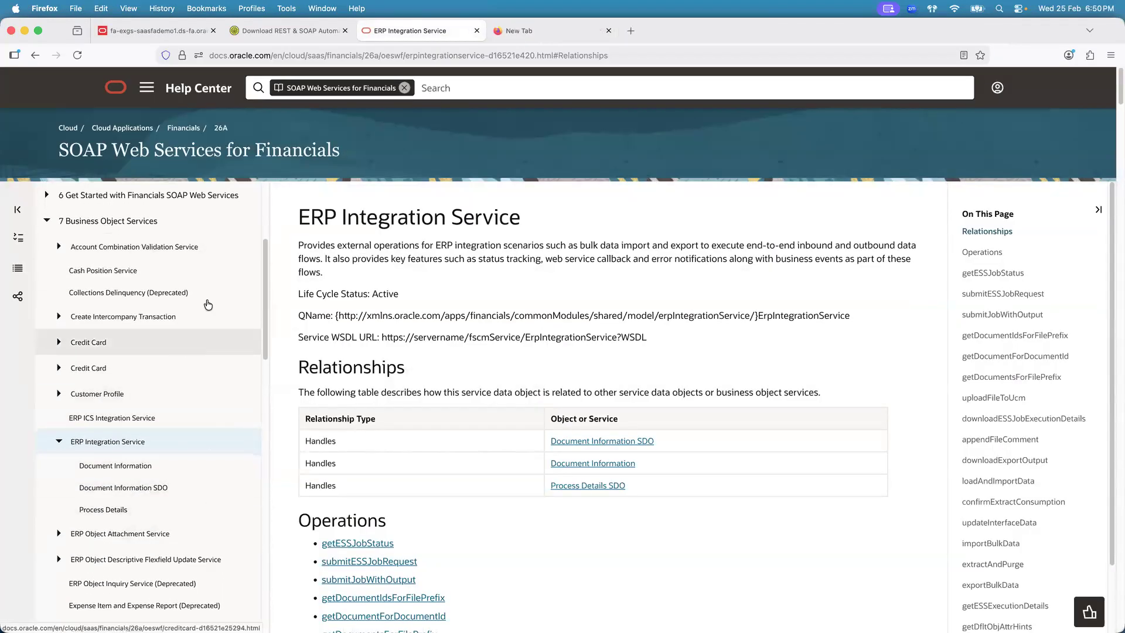
{"action": "left_click", "coordinate": [518, 32]}
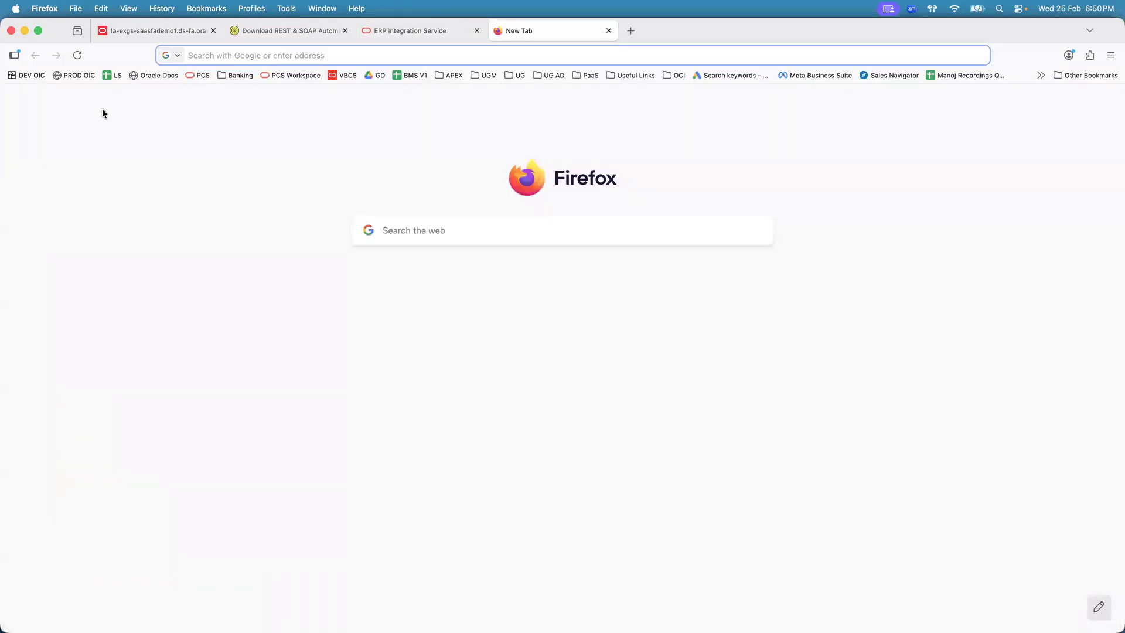
{"action": "left_click", "coordinate": [29, 76]}
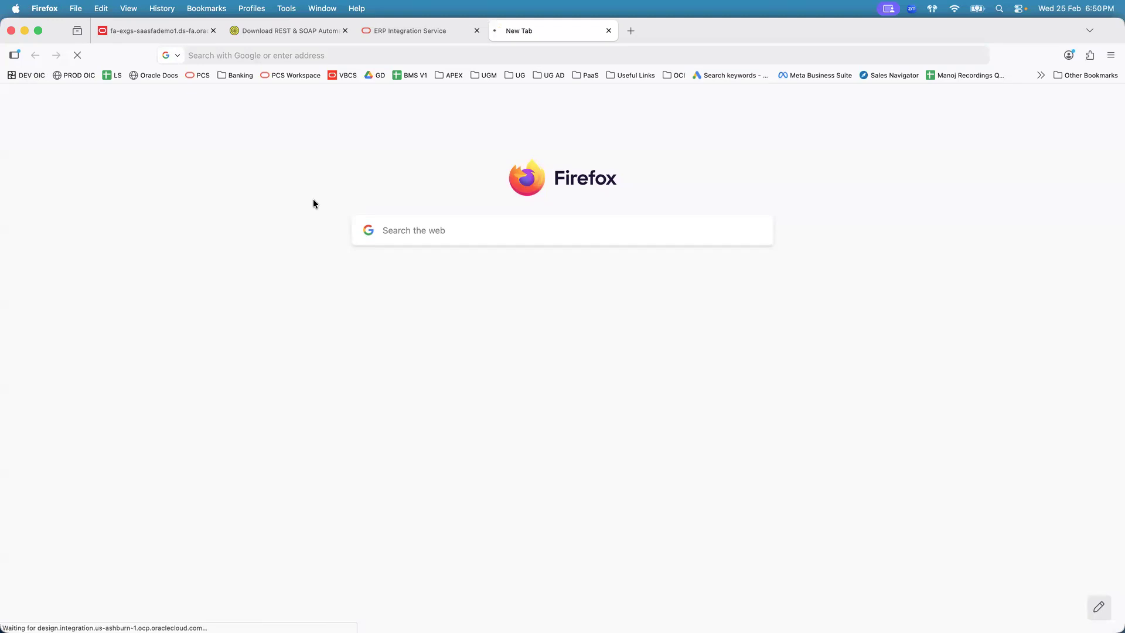
- Locate the file 7.Complex GL Journal Import SOAP Service.pptx in Finder's 1.Integrations folder, and return to Firefox
{"action": "key", "text": "super+Tab"}
{"action": "key", "text": "super+Tab"}
{"action": "key", "text": "super+Tab"}
{"action": "key", "text": "super+Tab"}
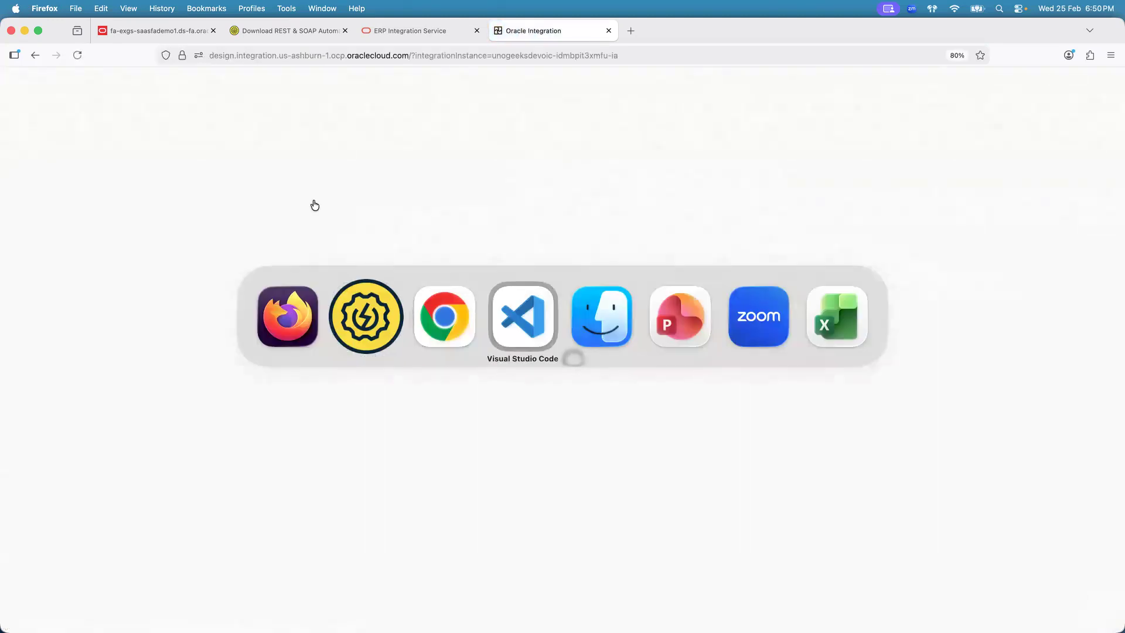
{"action": "left_click", "coordinate": [198, 366]}
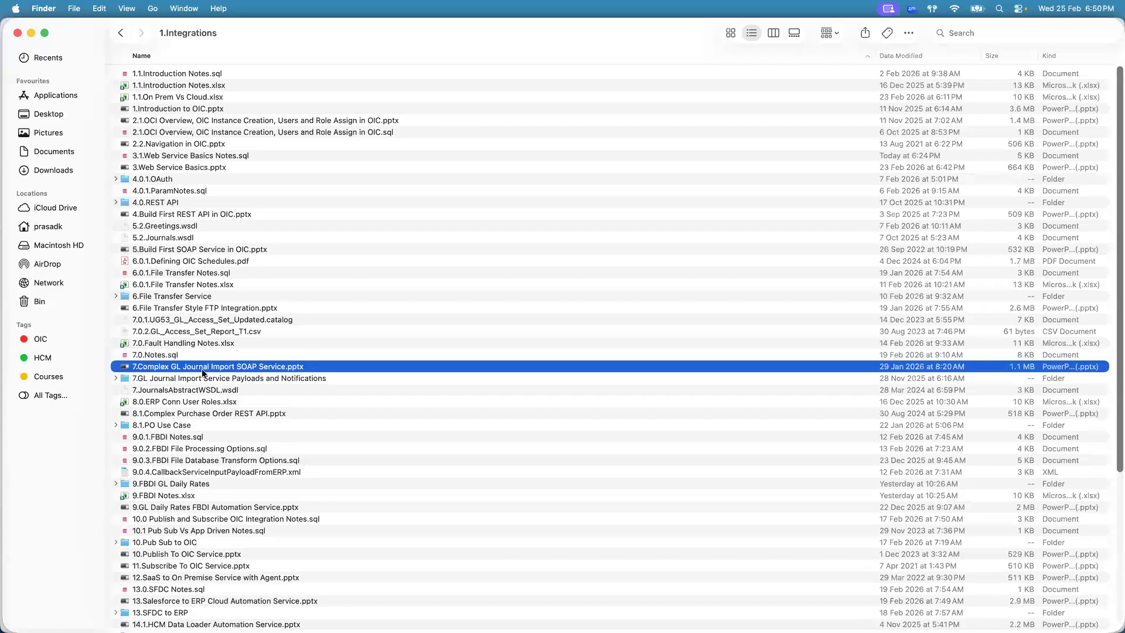
{"action": "key", "text": "super+Tab"}
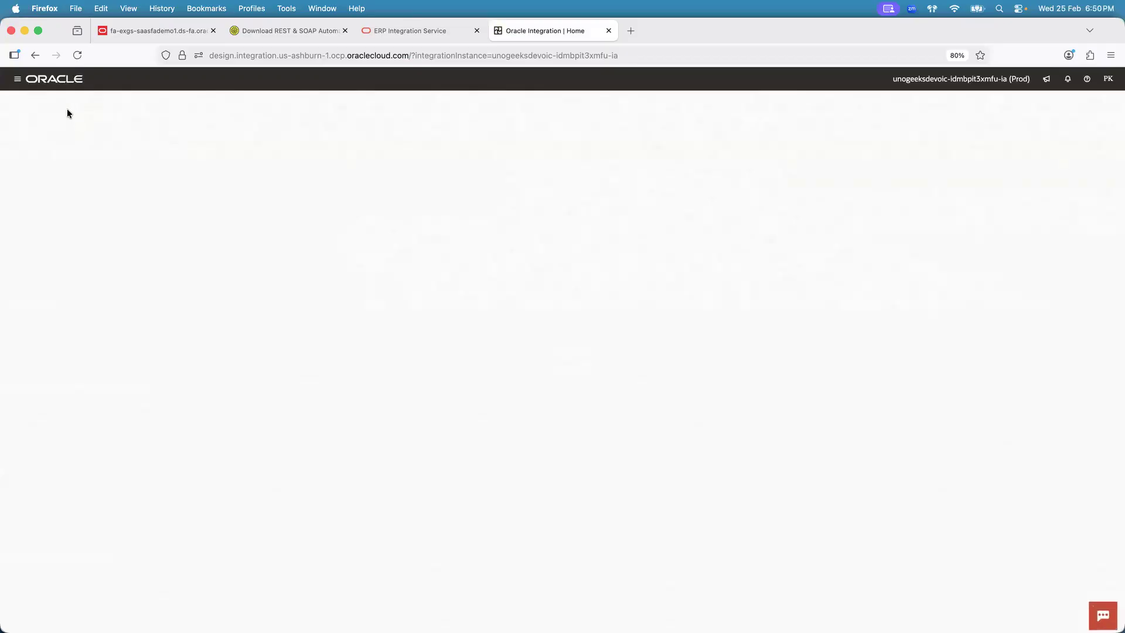
- Open the UG107 project, search it for "journal import", and open the UG107 Journal Import Service integration
{"action": "left_click", "coordinate": [41, 125]}
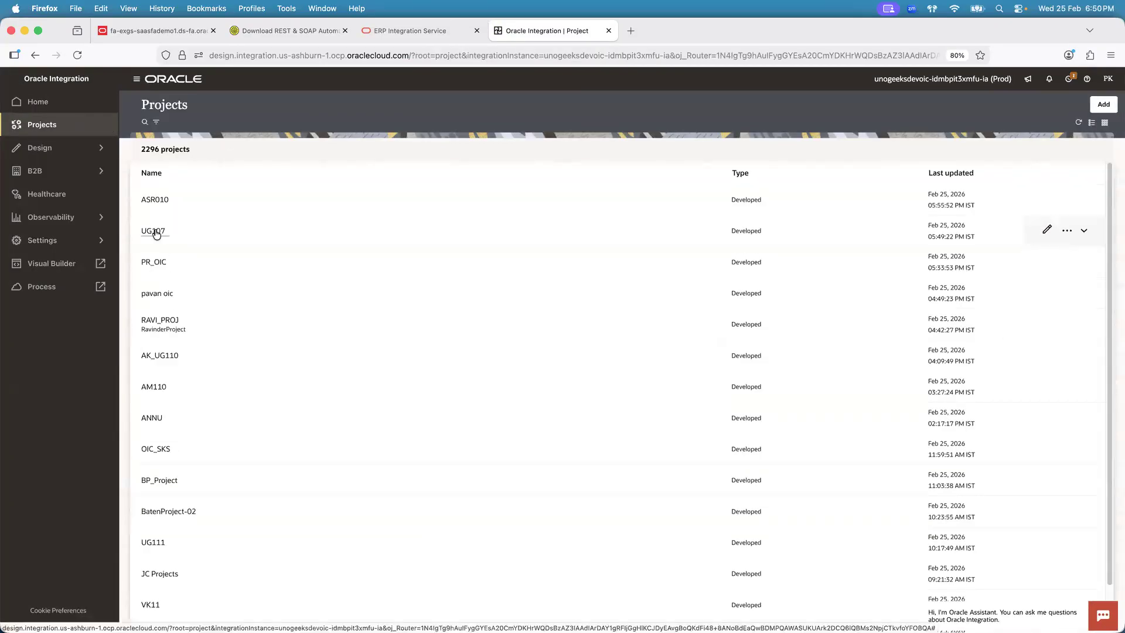
{"action": "left_click", "coordinate": [159, 233]}
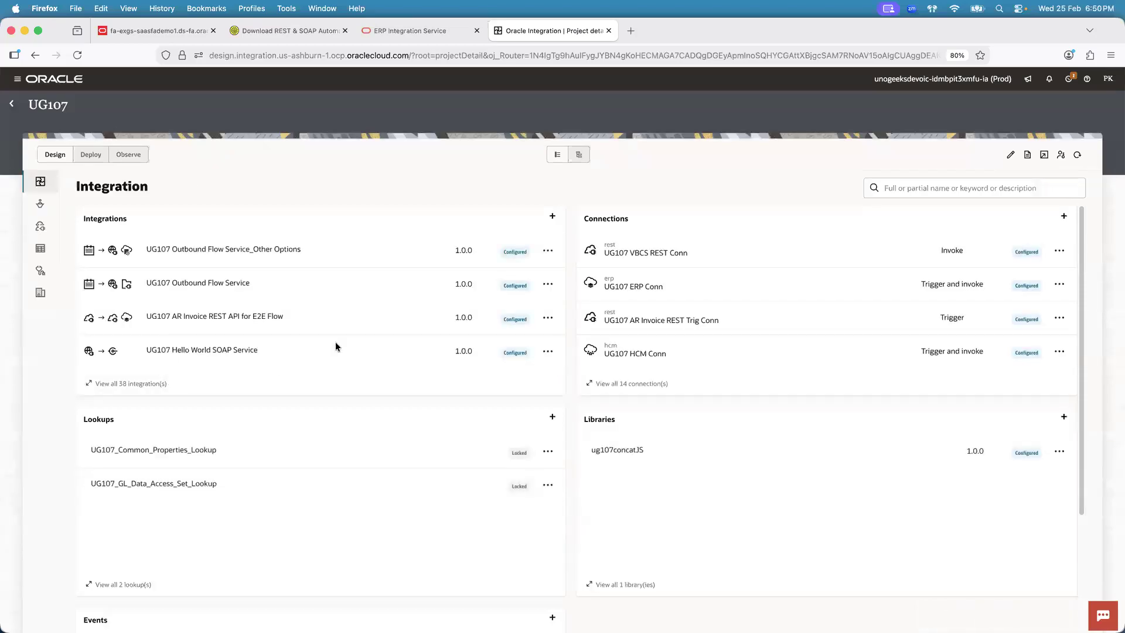
{"action": "left_click", "coordinate": [910, 189]}
{"action": "type", "text": "journal impor"}
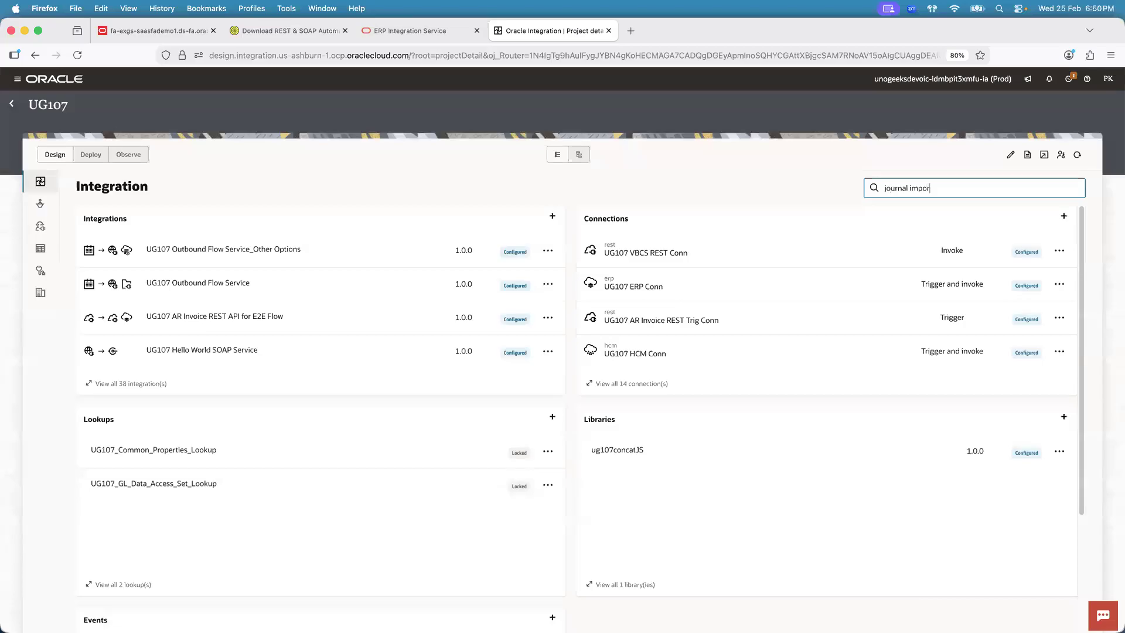
{"action": "type", "text": "t"}
{"action": "left_click", "coordinate": [224, 284]}
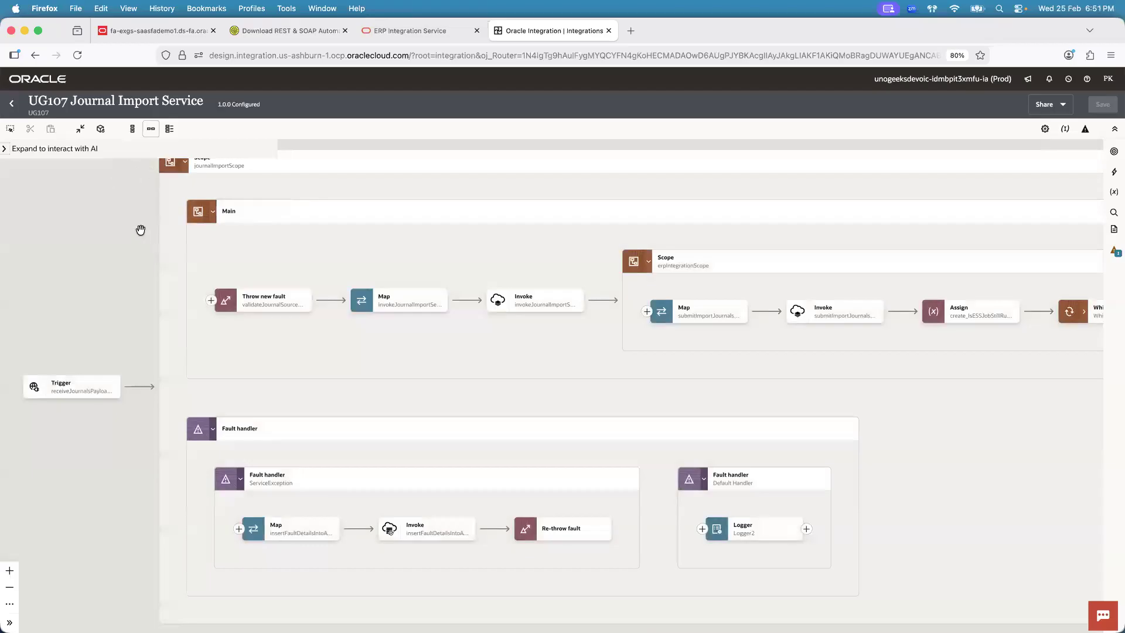
- Examine the integration flow from the trigger through the journal import invoke to the erpIntegrationScope actions
{"action": "left_click_drag", "start_coordinate": [133, 229], "coordinate": [133, 254]}
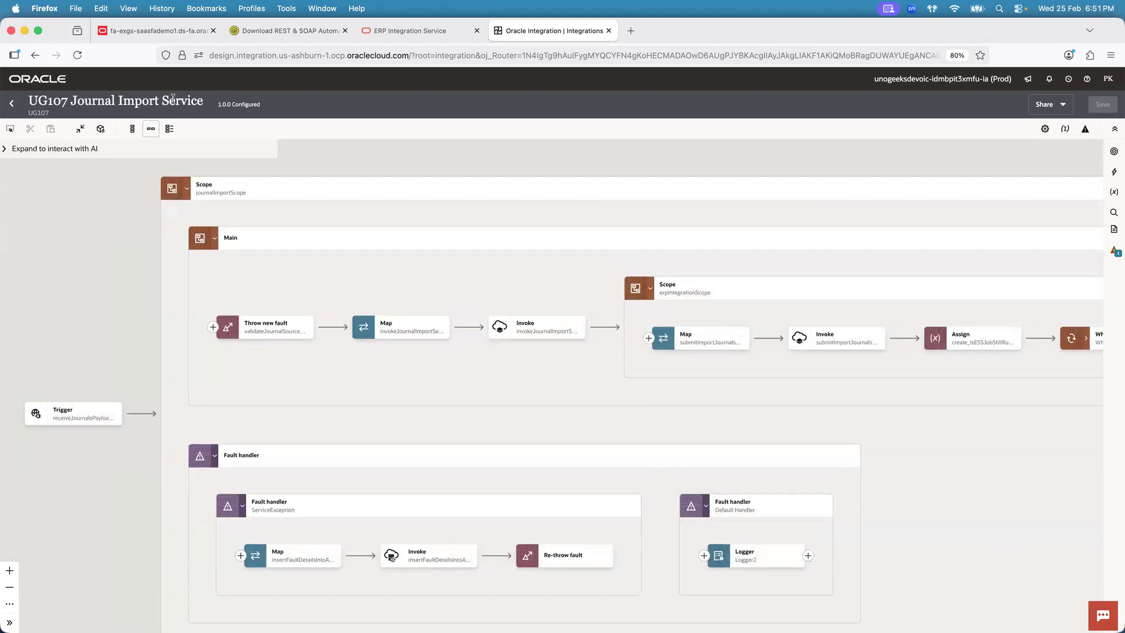
{"action": "left_click_drag", "start_coordinate": [88, 286], "coordinate": [179, 289]}
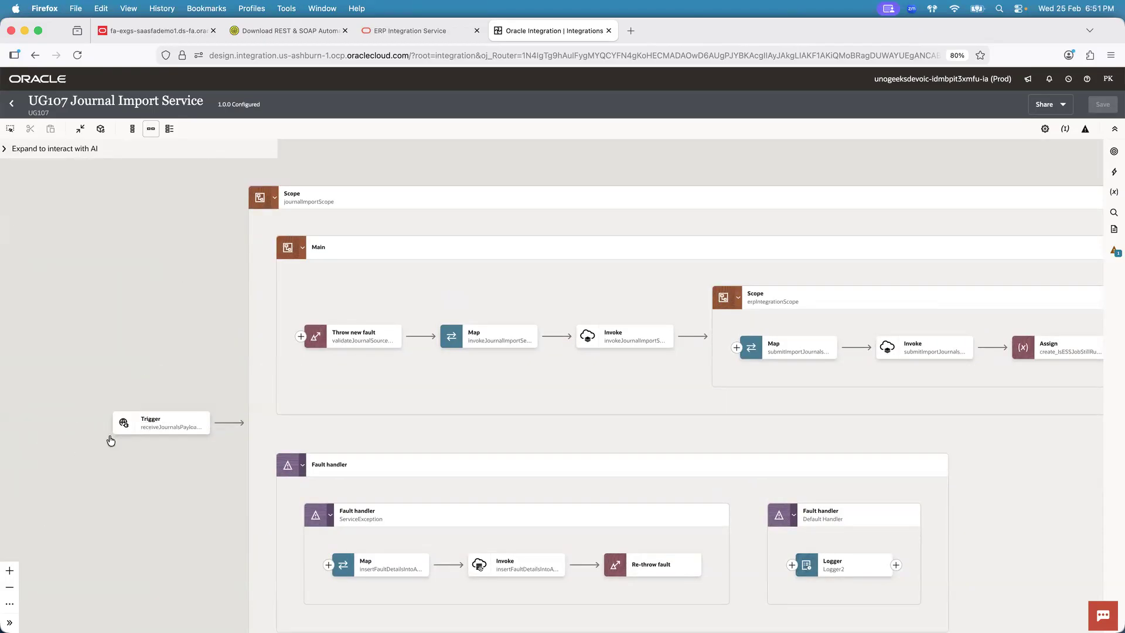
{"action": "mouse_move", "coordinate": [190, 424]}
{"action": "scroll", "coordinate": [231, 291], "scroll_direction": "right", "scroll_amount": 10}
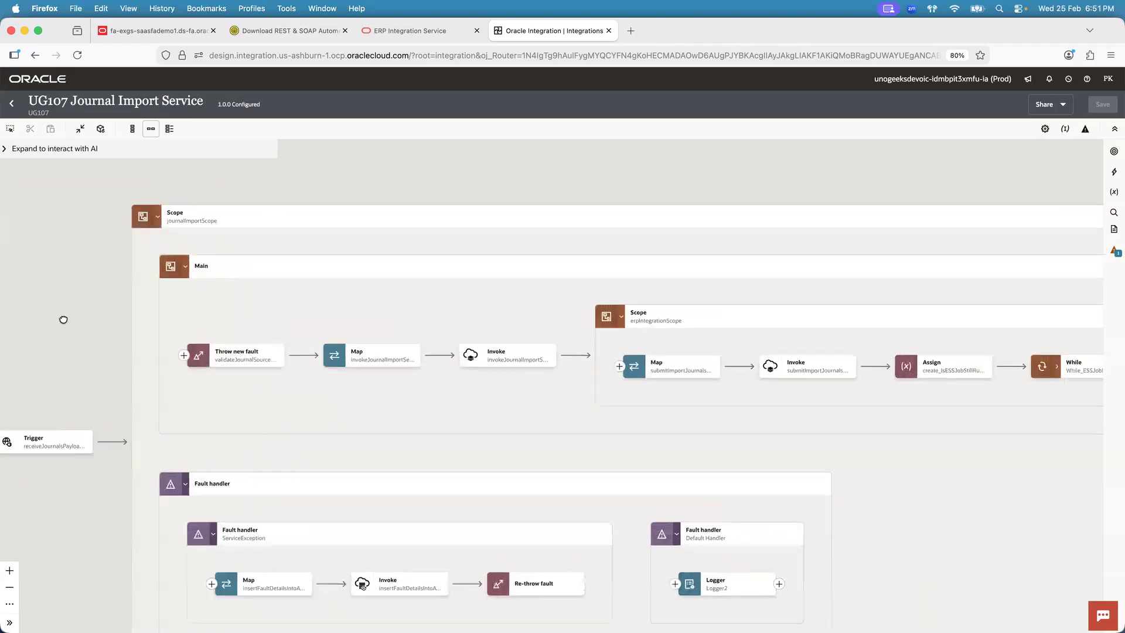
{"action": "left_click_drag", "start_coordinate": [303, 439], "coordinate": [302, 374]}
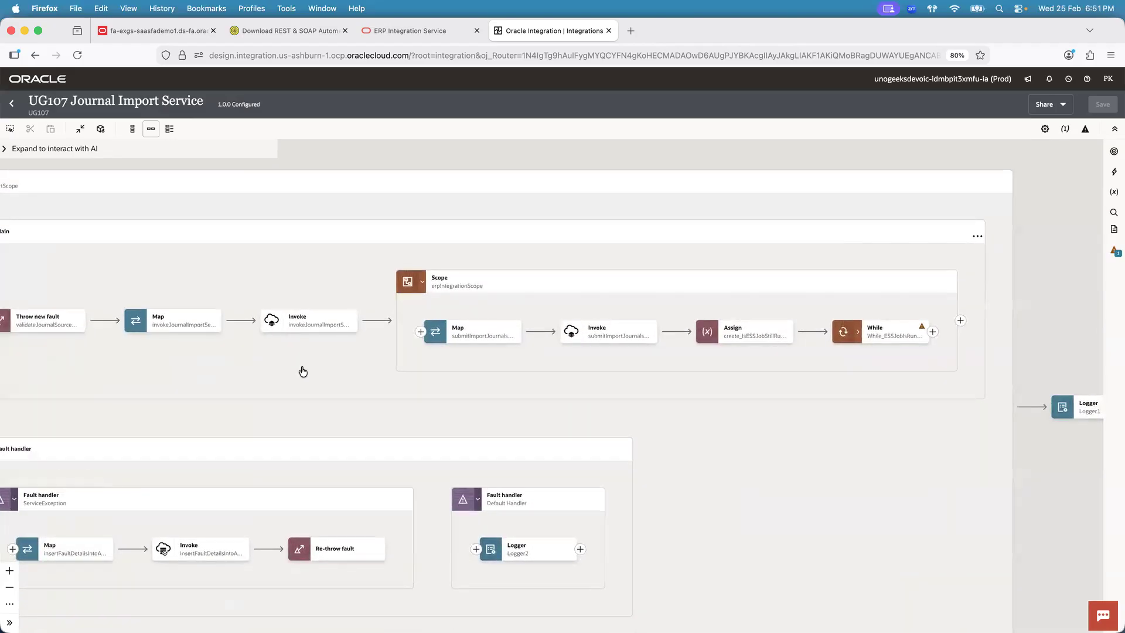
- Find the Journal service in the SOAP Web Services for Financials documentation, and return to the integration
{"action": "left_click", "coordinate": [395, 37]}
{"action": "left_click_drag", "start_coordinate": [263, 283], "coordinate": [266, 422]}
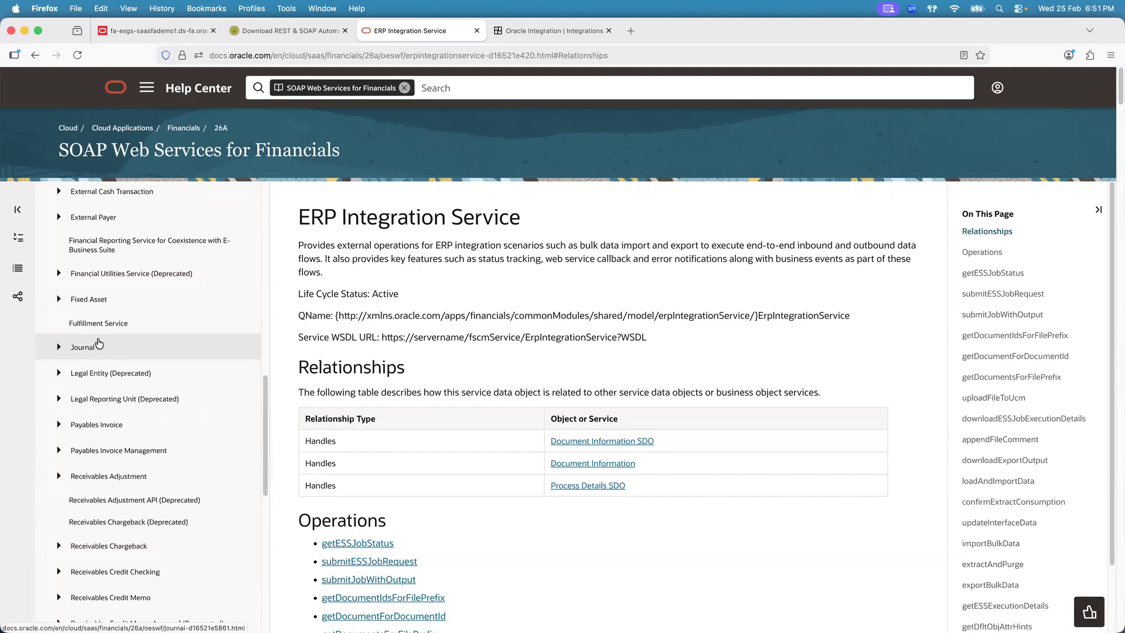
{"action": "left_click", "coordinate": [560, 37]}
- Open the invokeJournalImportService invoke for editing and continue past its Query, Create, Update or Delete Information action to the operations page
{"action": "mouse_move", "coordinate": [301, 326]}
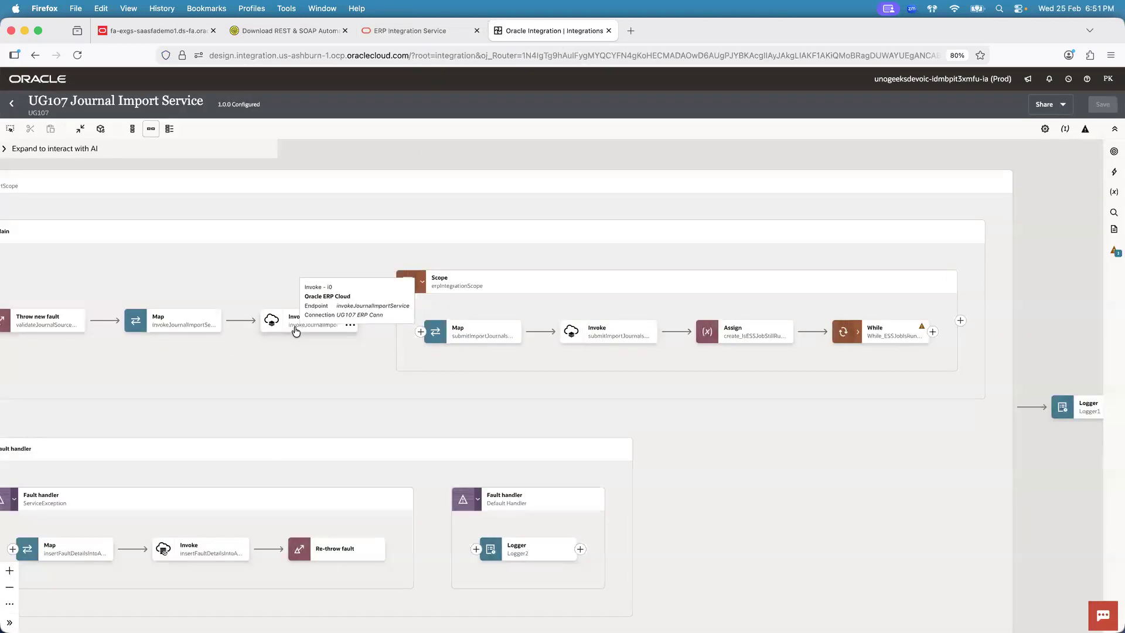
{"action": "left_click", "coordinate": [308, 322]}
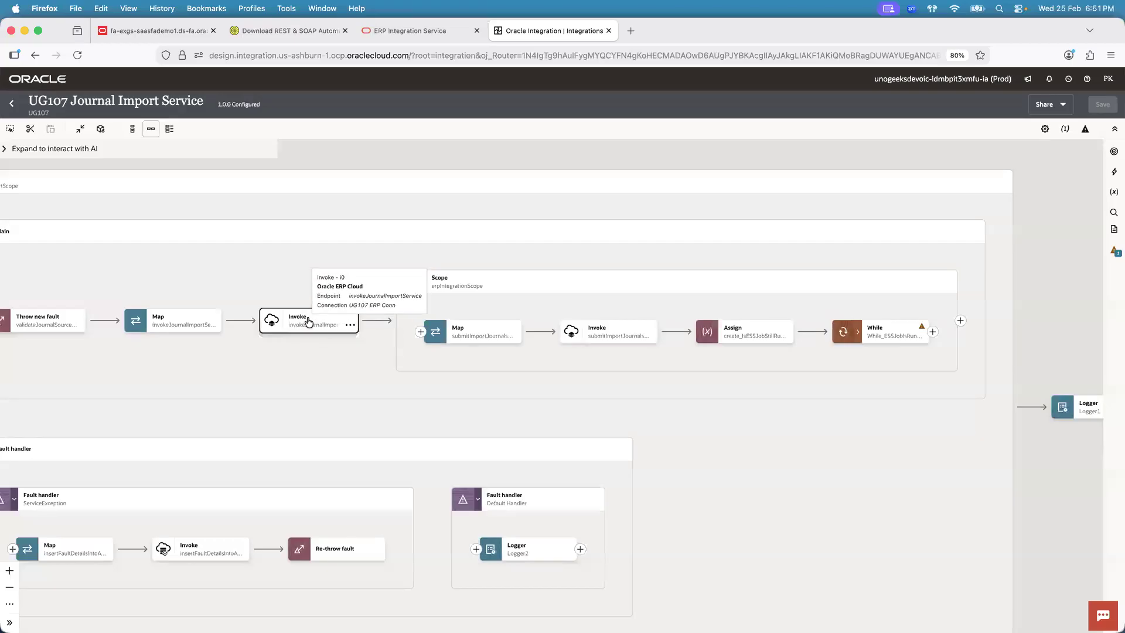
{"action": "double_click", "coordinate": [309, 322]}
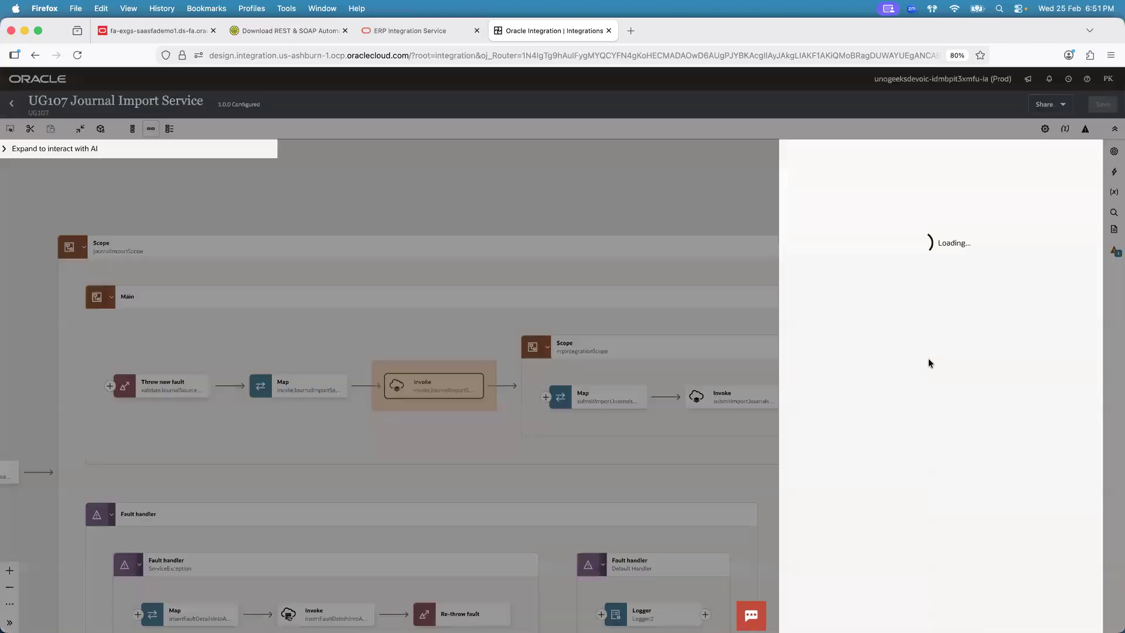
{"action": "left_click", "coordinate": [1075, 618]}
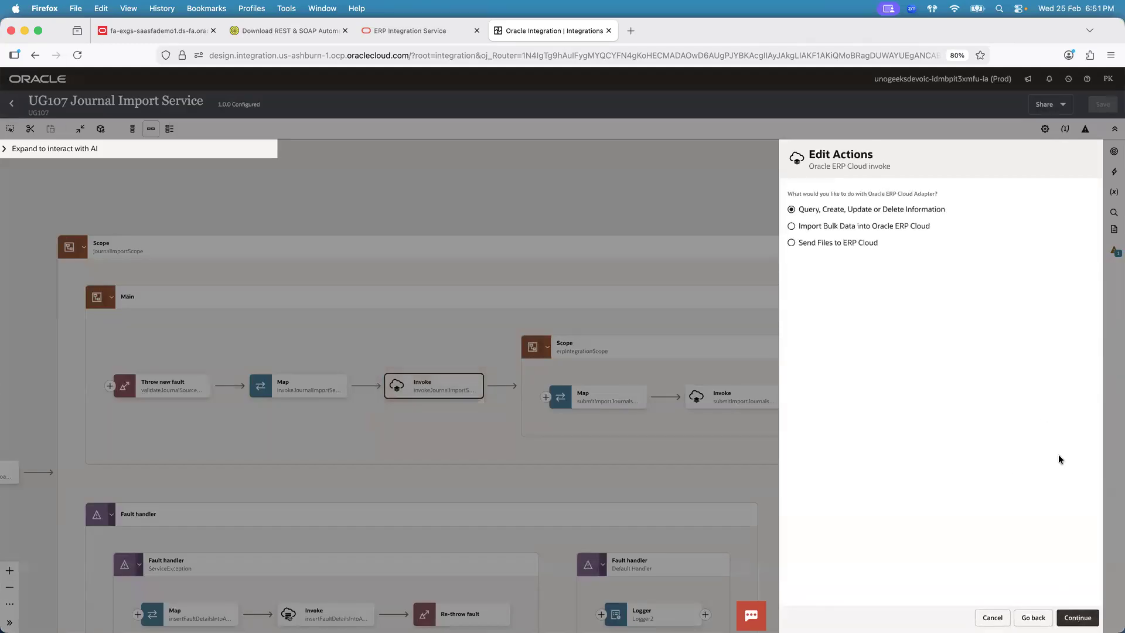
{"action": "left_click", "coordinate": [1082, 618]}
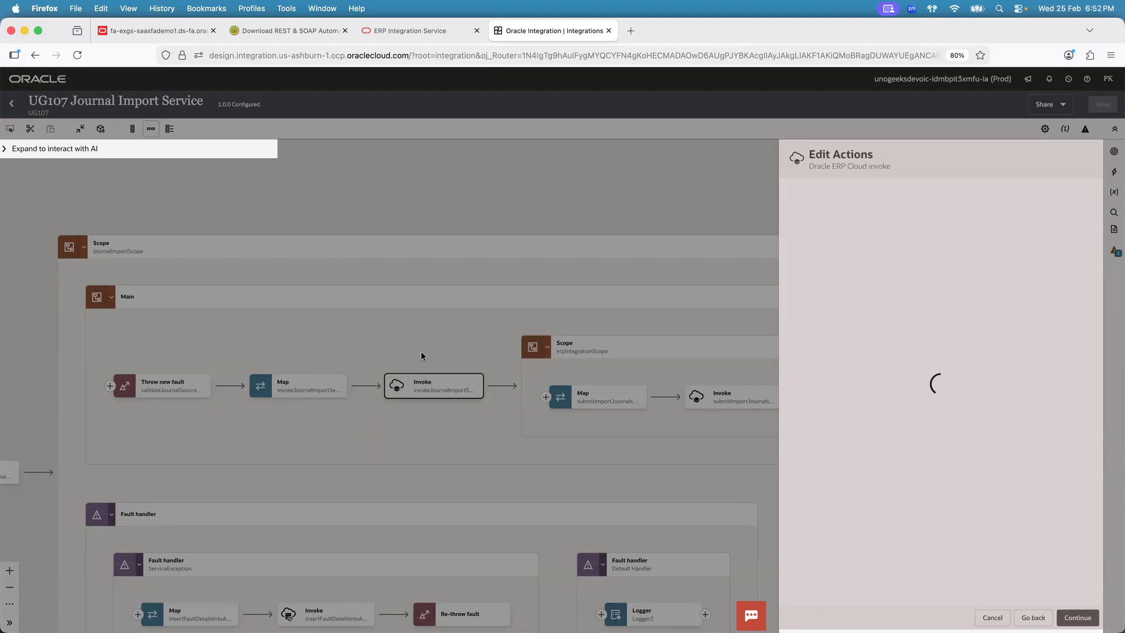
- Filter the ERP Cloud invoke's service list by "journ" to check the available service, and cancel the edit
{"action": "left_click", "coordinate": [410, 31]}
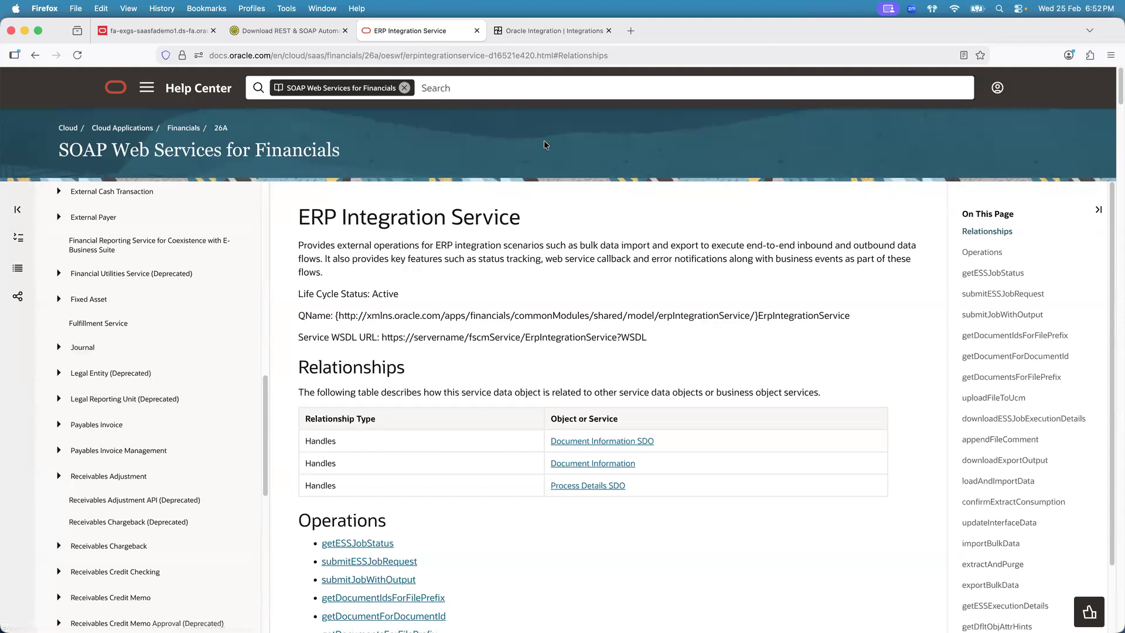
{"action": "left_click", "coordinate": [559, 35]}
{"action": "left_click", "coordinate": [955, 251]}
{"action": "type", "text": "journ"}
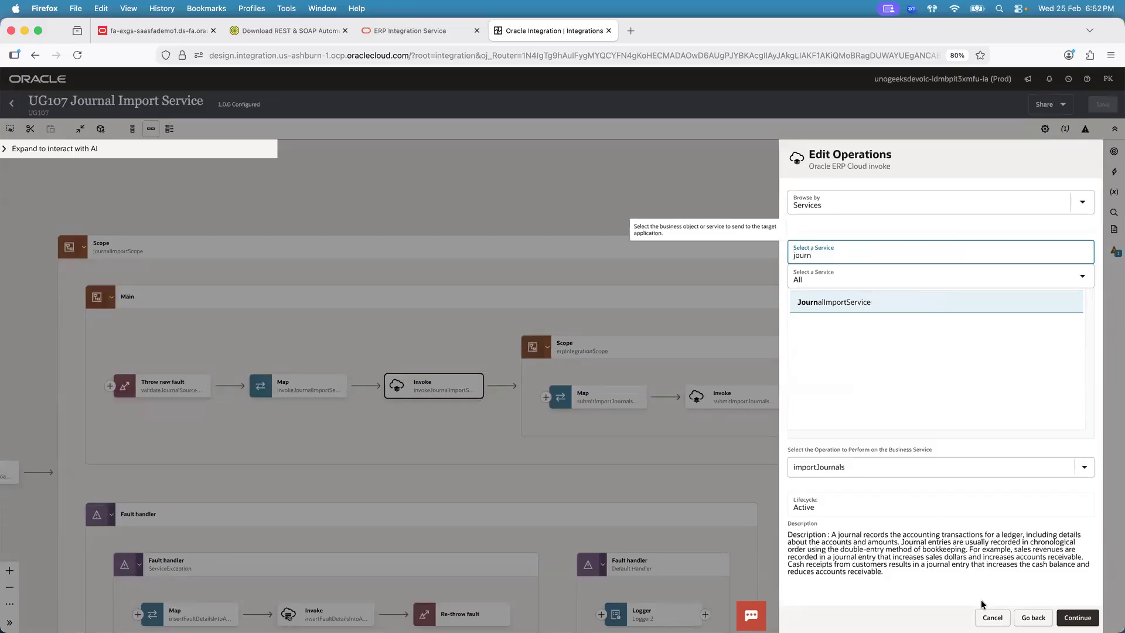
{"action": "left_click", "coordinate": [991, 618]}
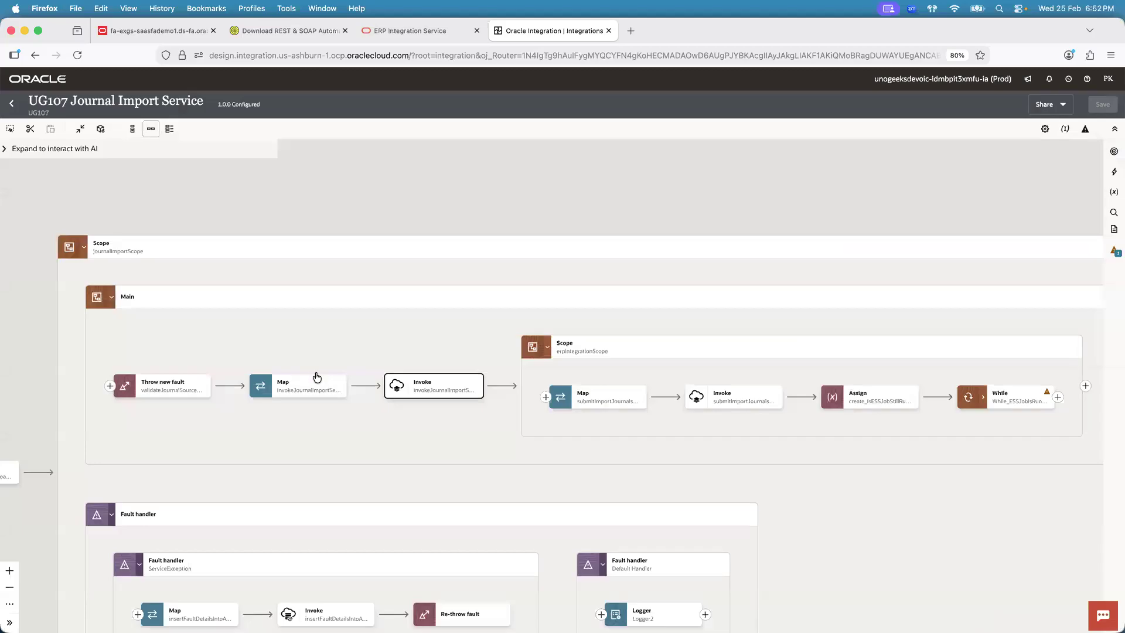
{"action": "mouse_move", "coordinate": [317, 384]}
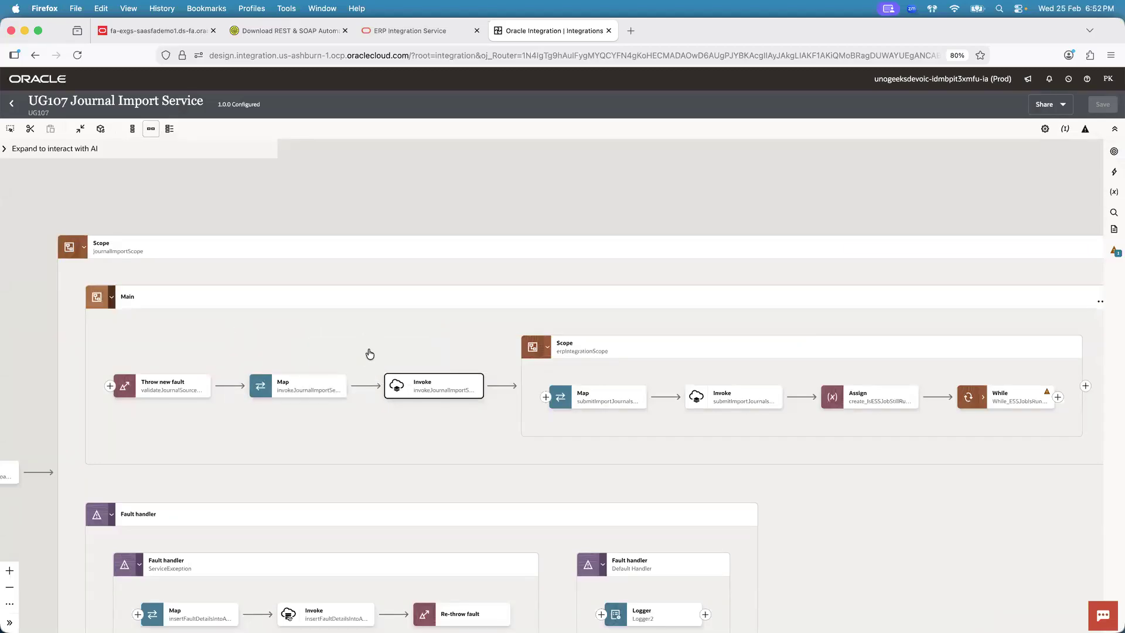
{"action": "left_click", "coordinate": [418, 35]}
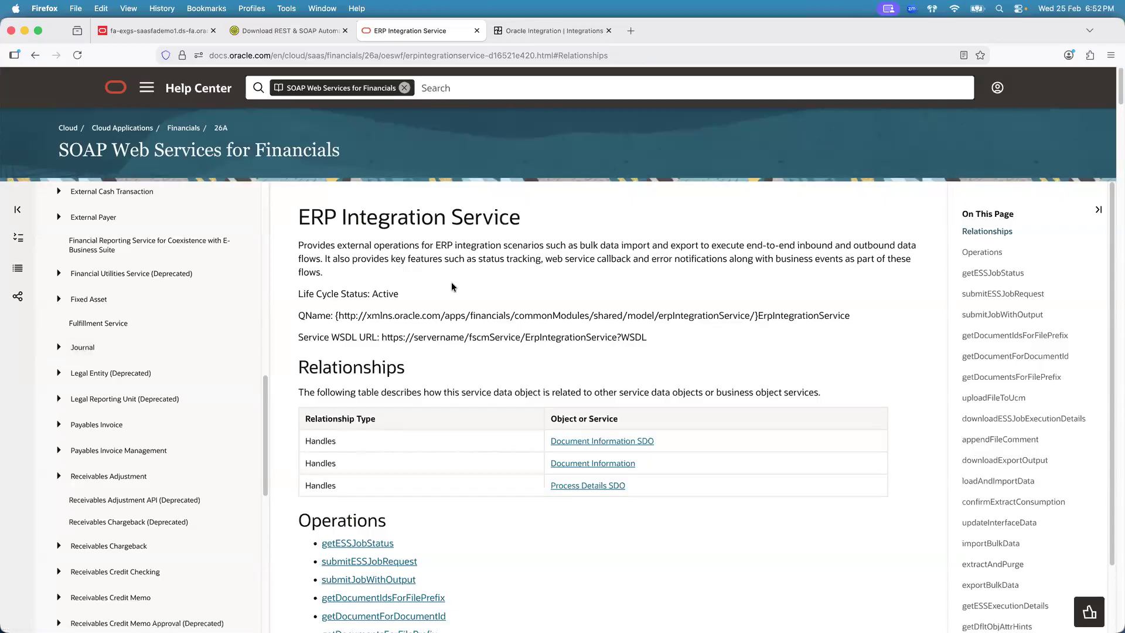
{"action": "key", "text": "super+Tab"}
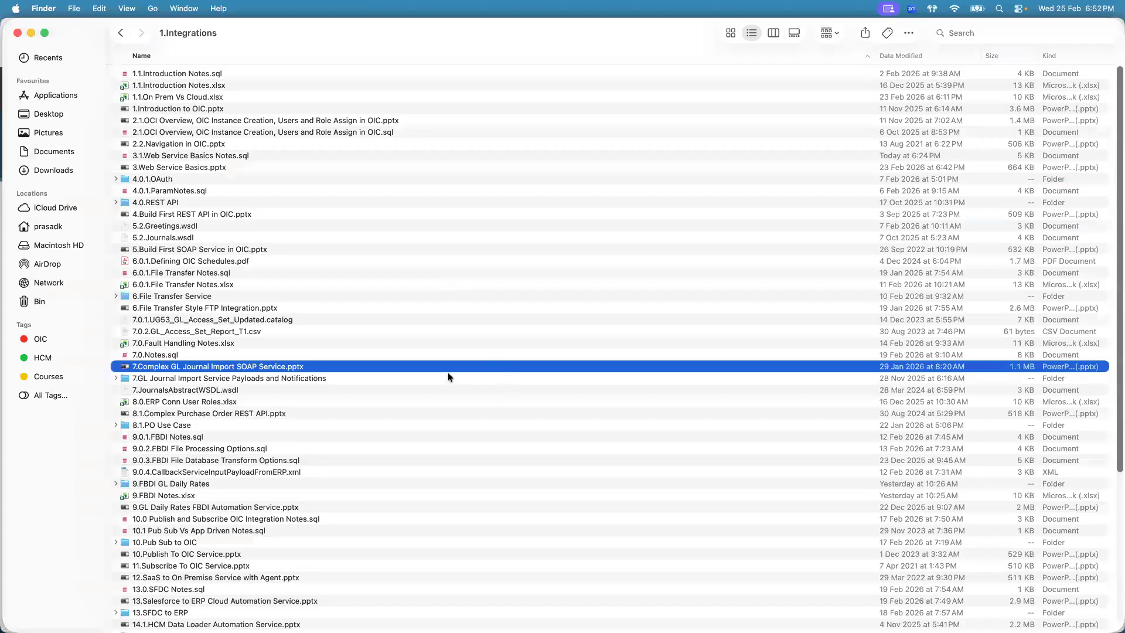
{"action": "key", "text": "super+Tab"}
{"action": "left_click", "coordinate": [534, 33]}
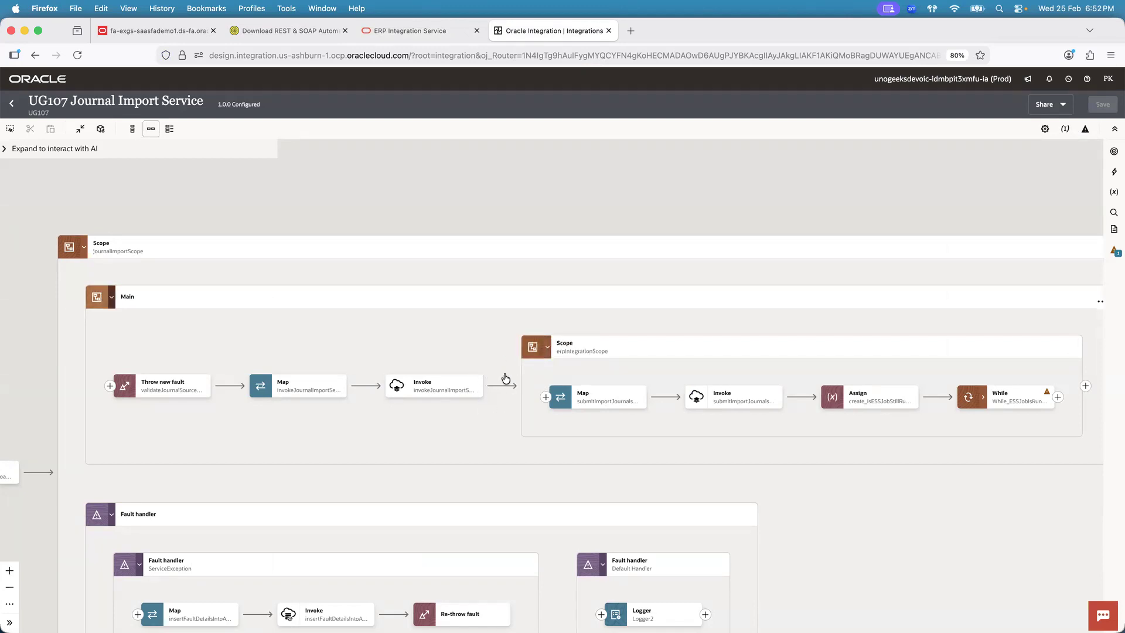
- Switch to Chrome and return to the scheduled processes overview page
{"action": "key", "text": "super+Tab"}
{"action": "key", "text": "super+Tab"}
{"action": "key", "text": "super+Tab"}
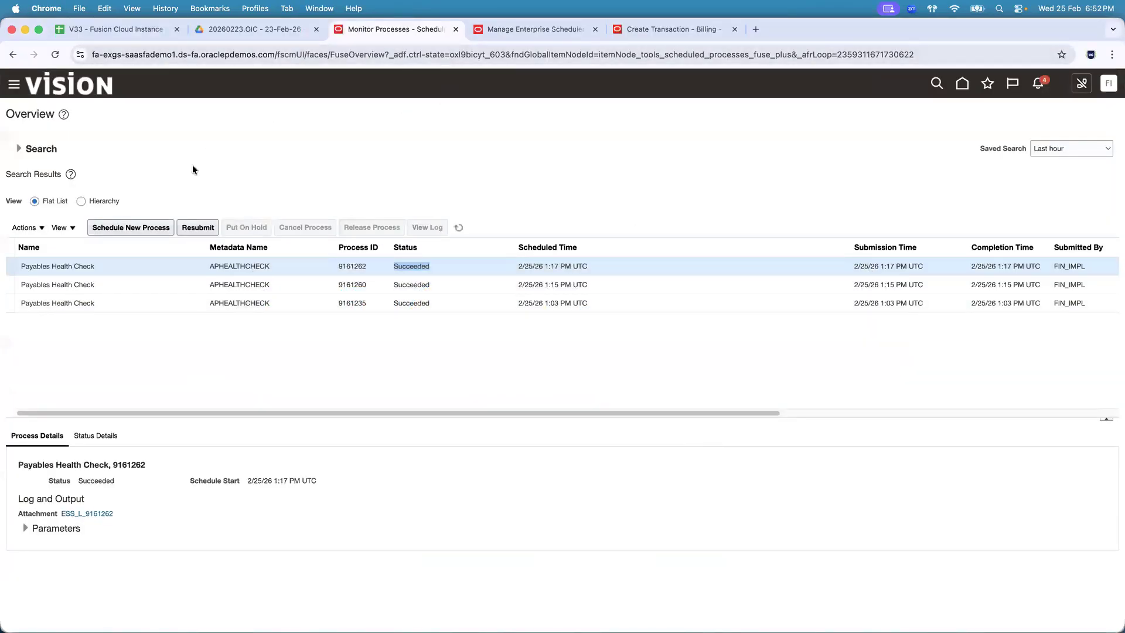
- Start scheduling a new process and enter Import Journals as the job name
{"action": "left_click", "coordinate": [129, 228]}
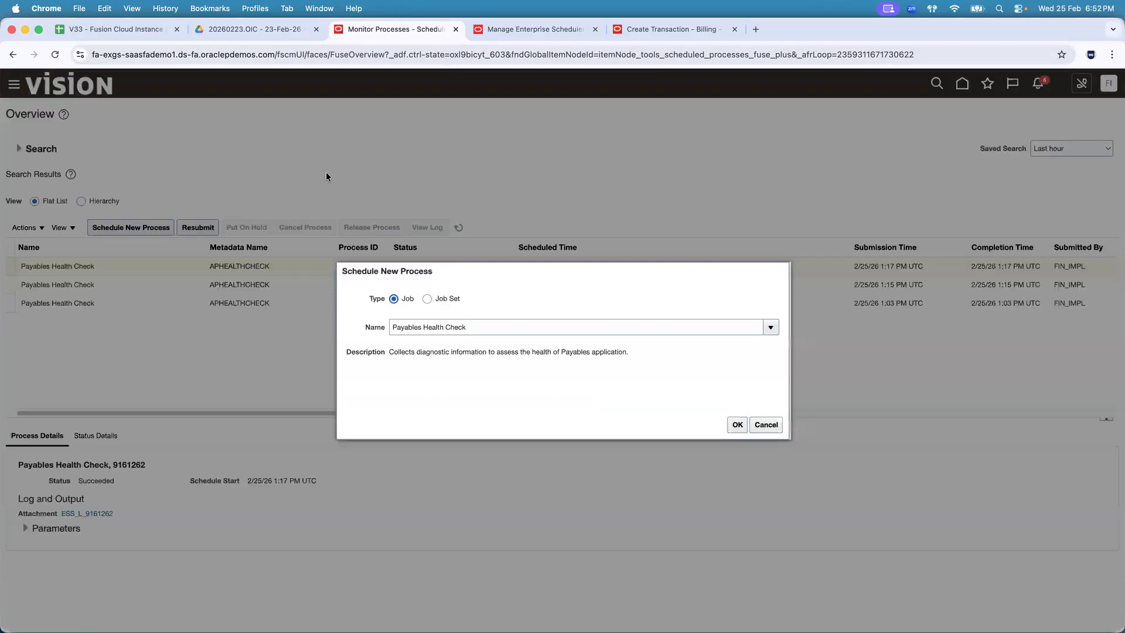
{"action": "left_click", "coordinate": [513, 327]}
{"action": "key", "text": "super+a"}
{"action": "type", "text": "Import Journals"}
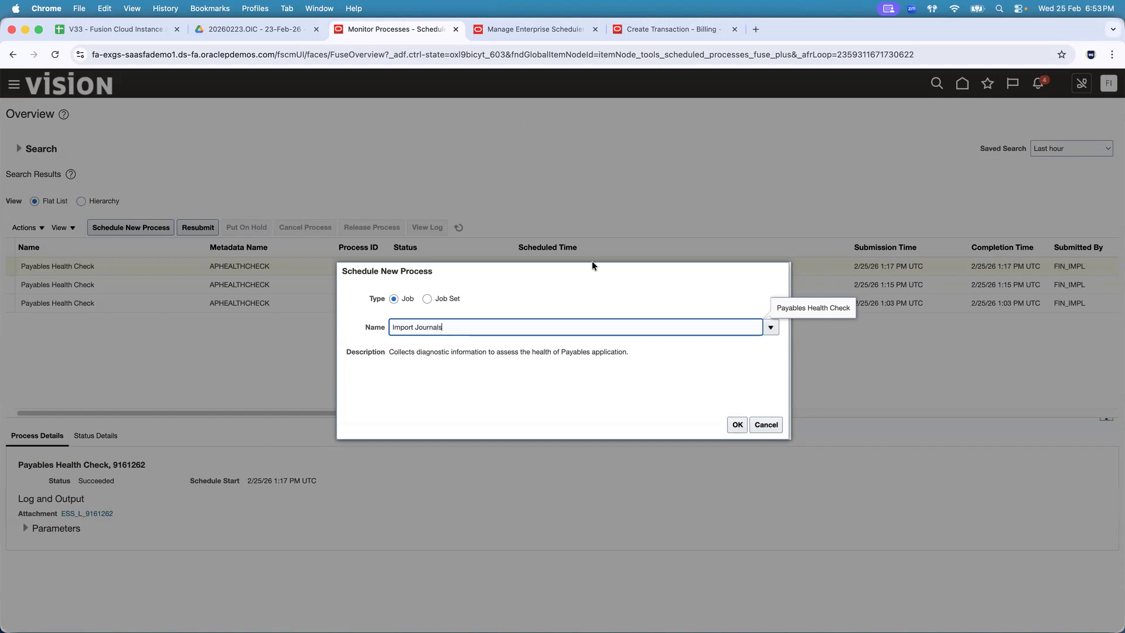
{"action": "key", "text": "super+Tab"}
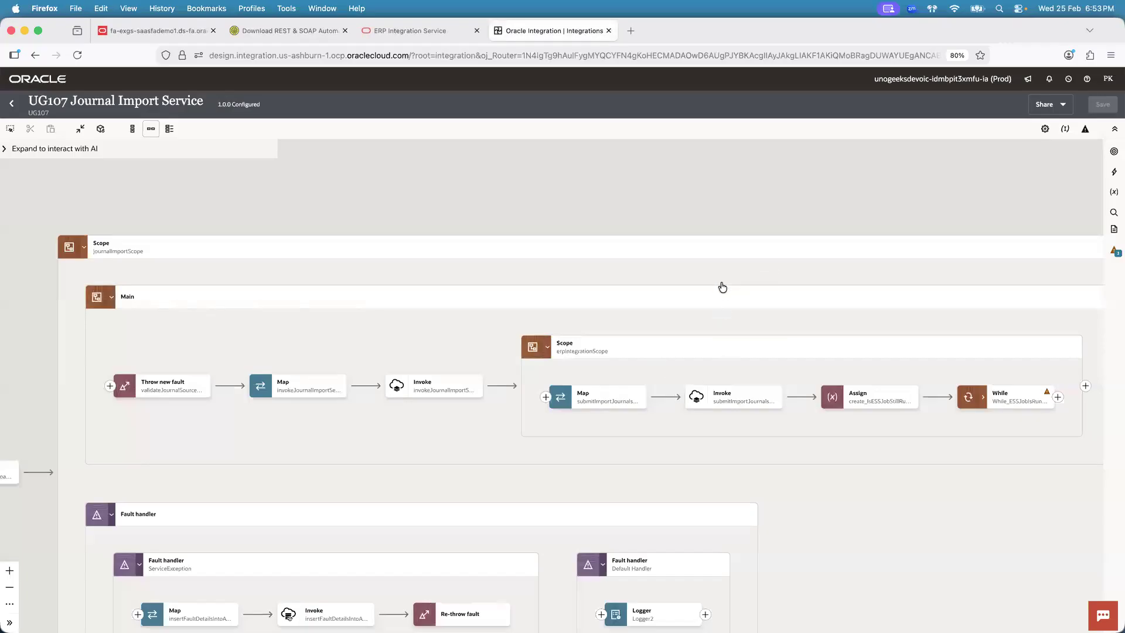
{"action": "key", "text": "super+Tab"}
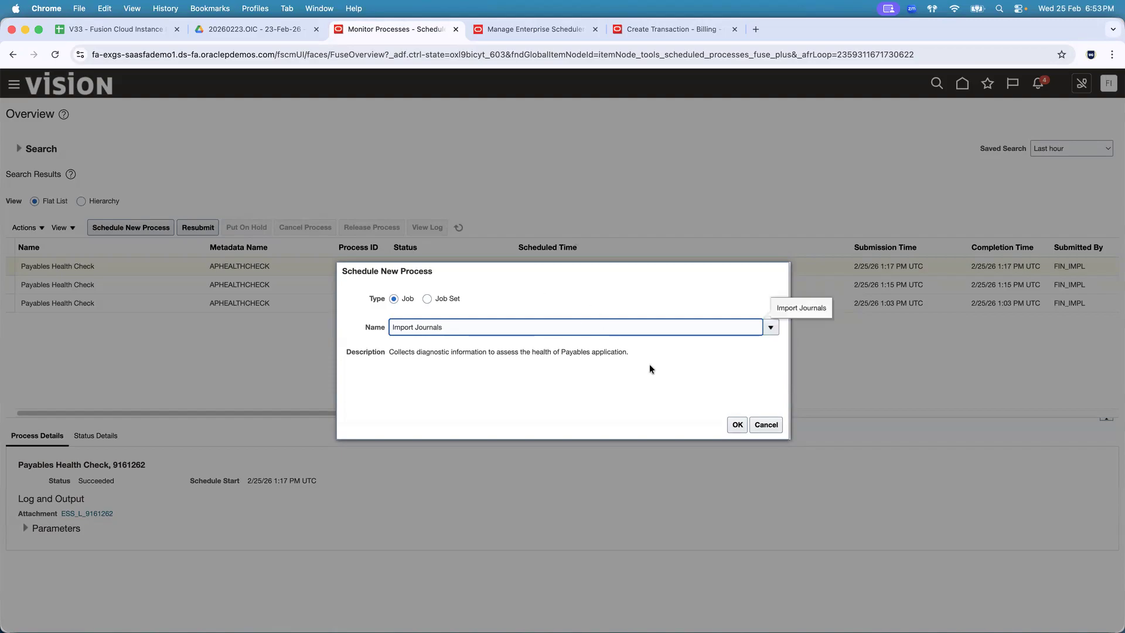
- Search the job names for Import Journals, select that job, and open its process details
{"action": "left_click", "coordinate": [771, 327]}
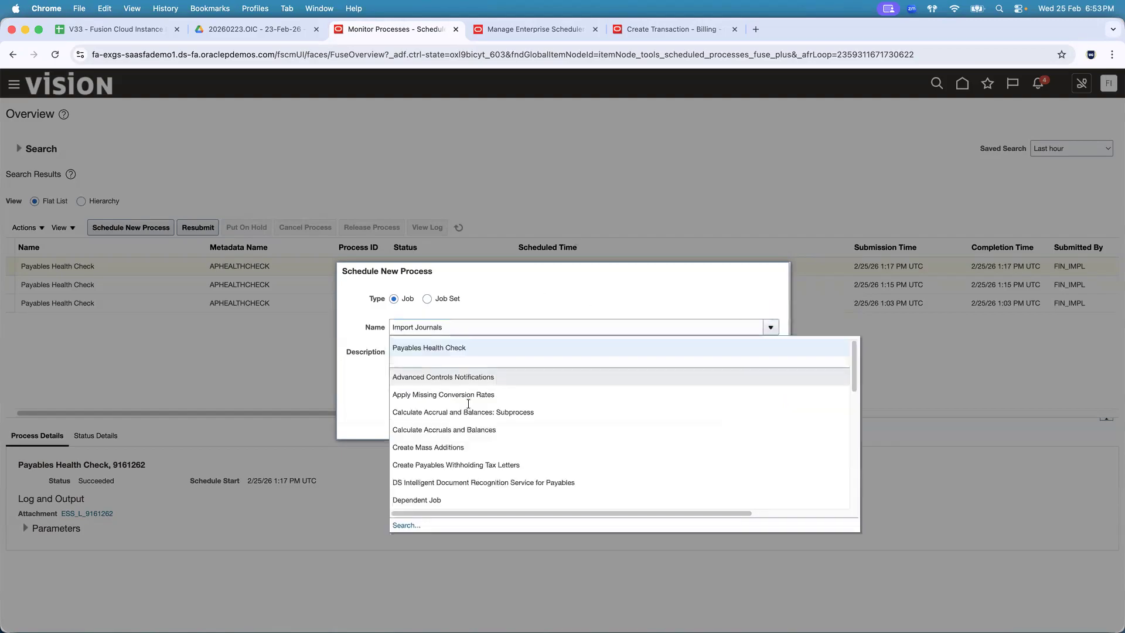
{"action": "left_click", "coordinate": [472, 425]}
{"action": "left_click", "coordinate": [538, 326]}
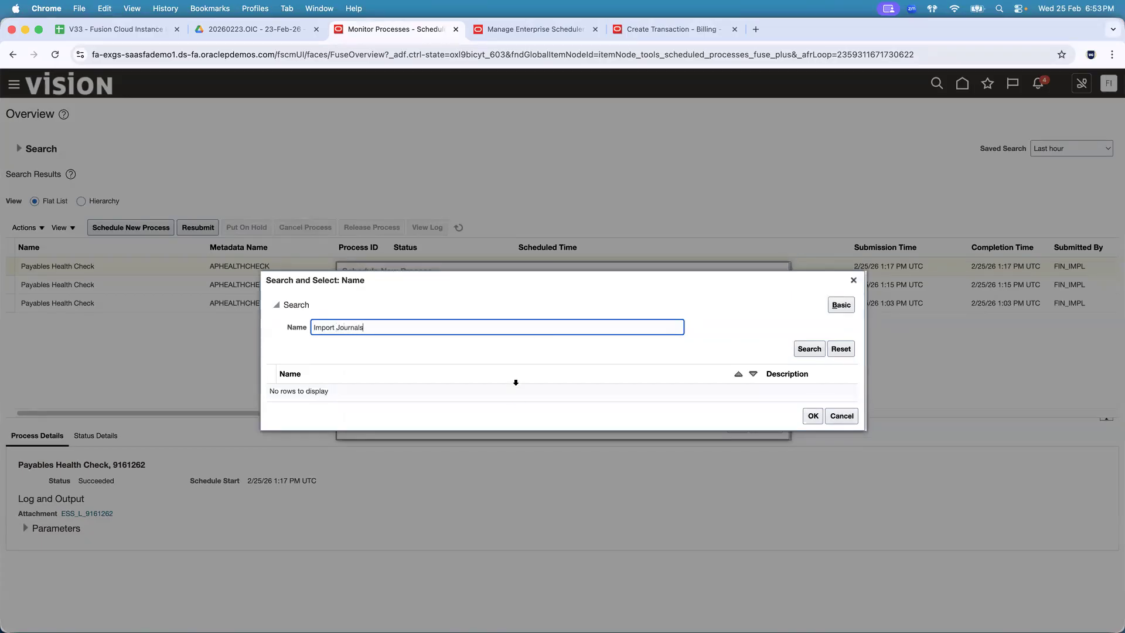
{"action": "key", "text": "Return"}
{"action": "left_click", "coordinate": [512, 397]}
{"action": "left_click", "coordinate": [808, 419]}
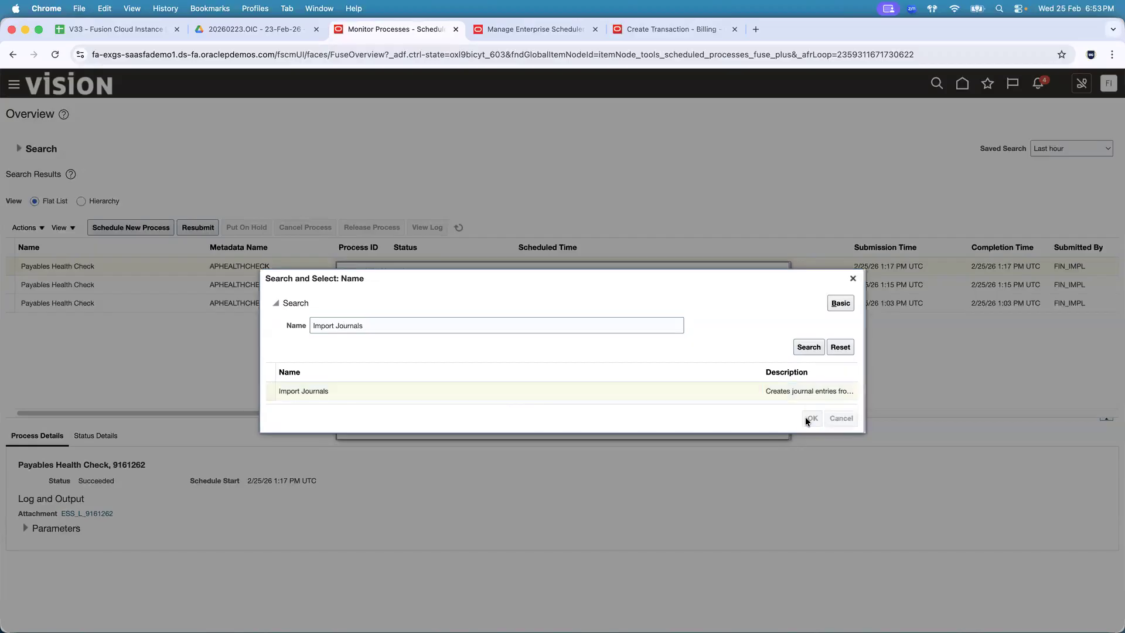
{"action": "key", "text": "super+Tab"}
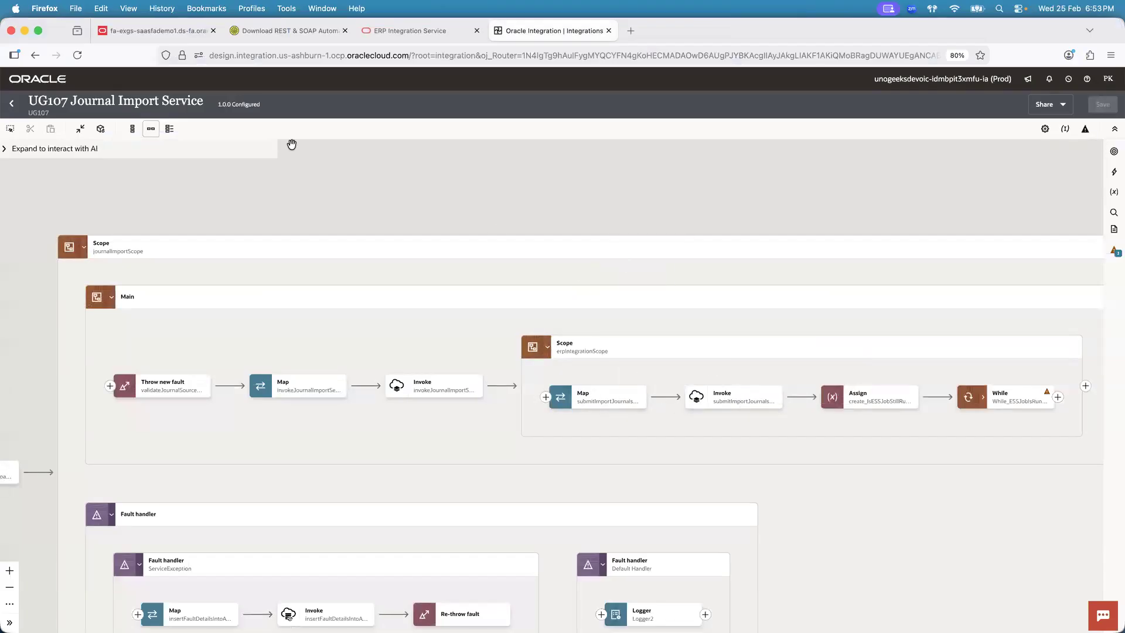
{"action": "key", "text": "super+Tab"}
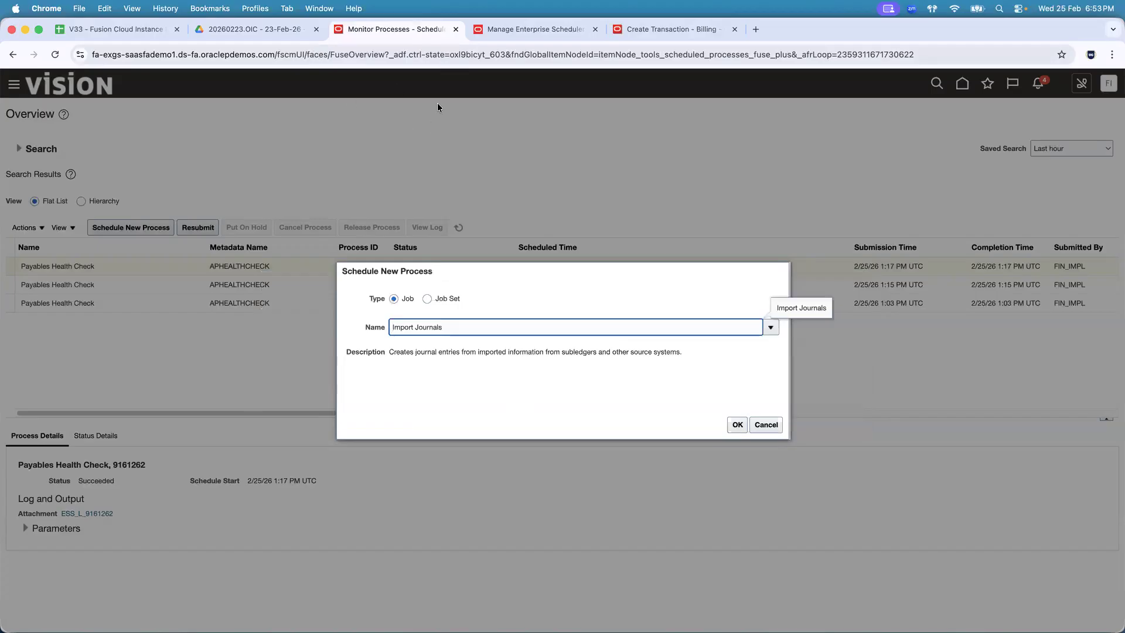
{"action": "left_click", "coordinate": [740, 426]}
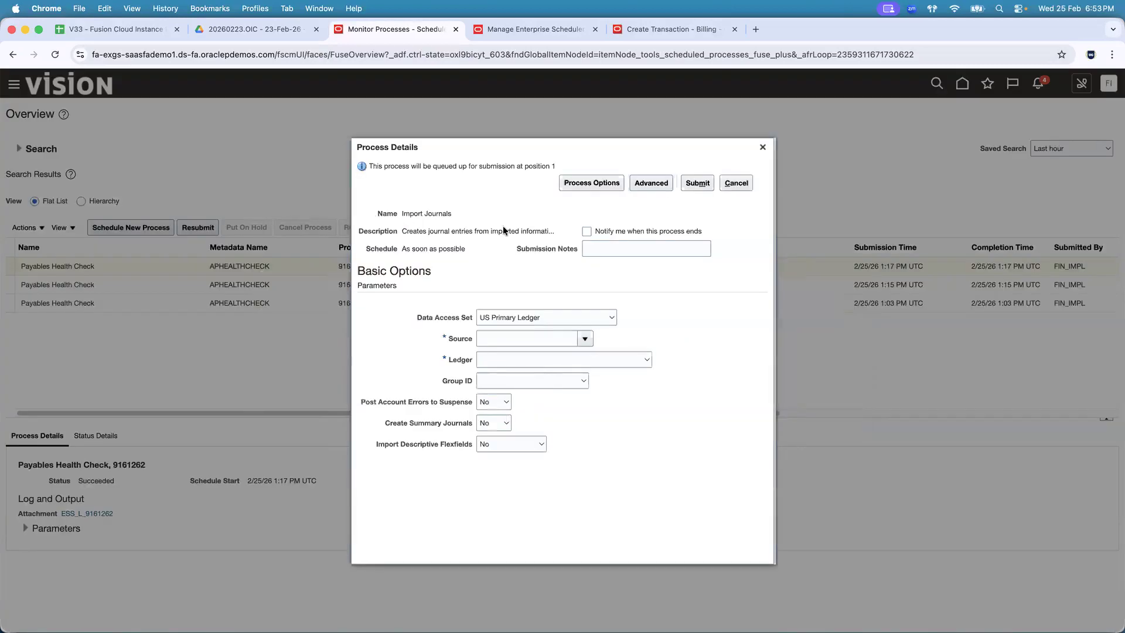
- Switch to Firefox, filter the submitImportJournalsESSJob invoke's service list by "erp" to check the available service, and cancel the edit
{"action": "key", "text": "super+Tab"}
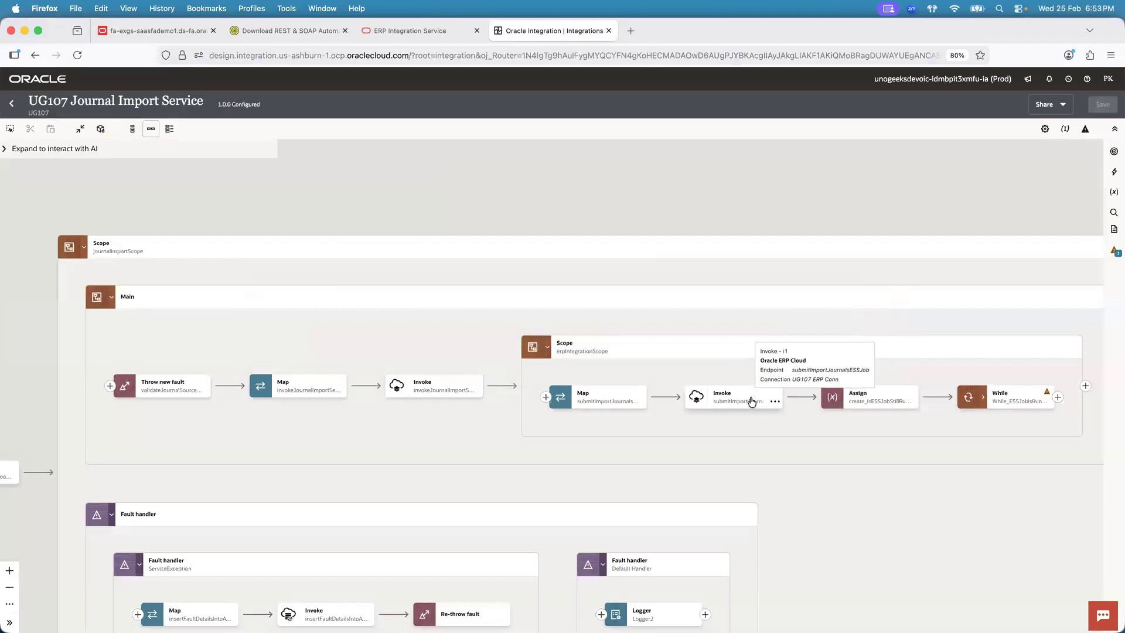
{"action": "left_click", "coordinate": [751, 398]}
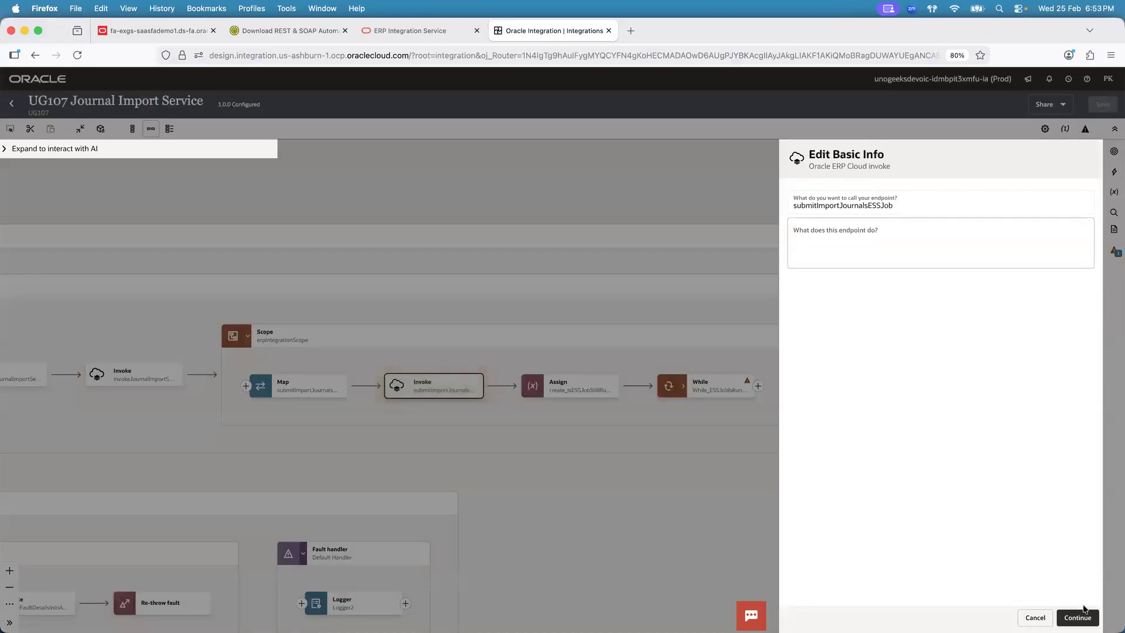
{"action": "left_click", "coordinate": [1080, 615]}
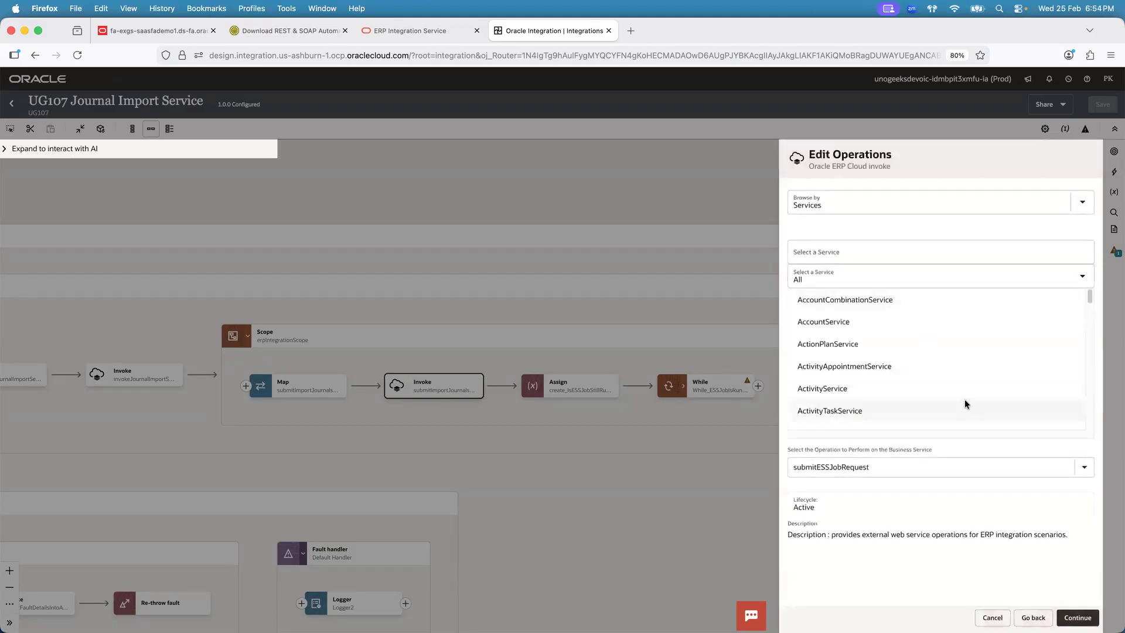
{"action": "left_click", "coordinate": [862, 255]}
{"action": "type", "text": "erp"}
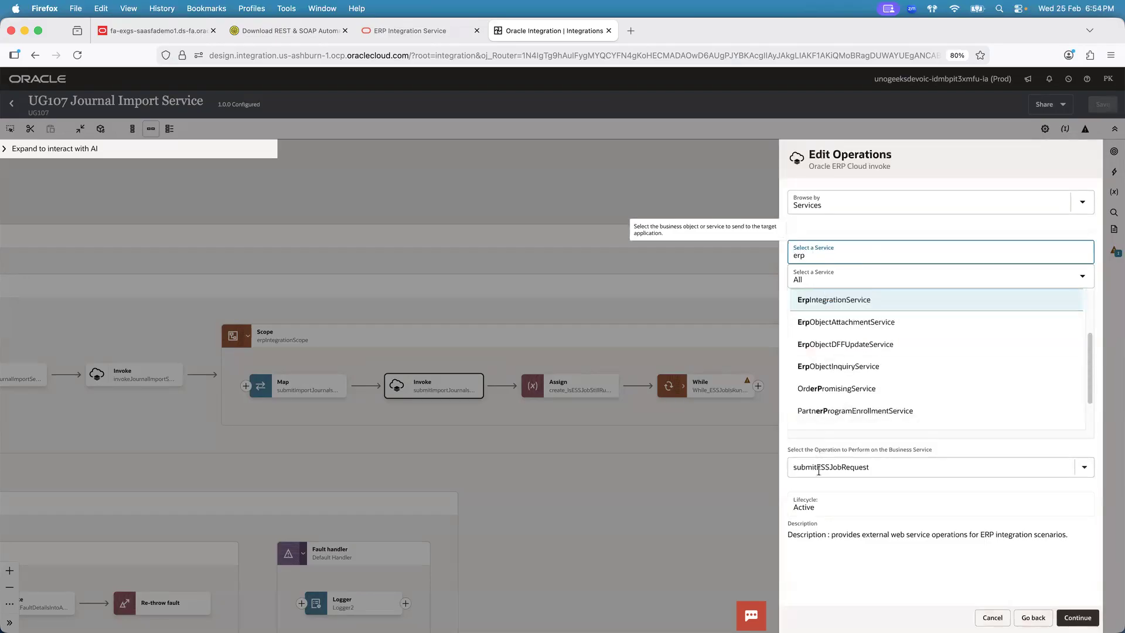
{"action": "left_click", "coordinate": [990, 617]}
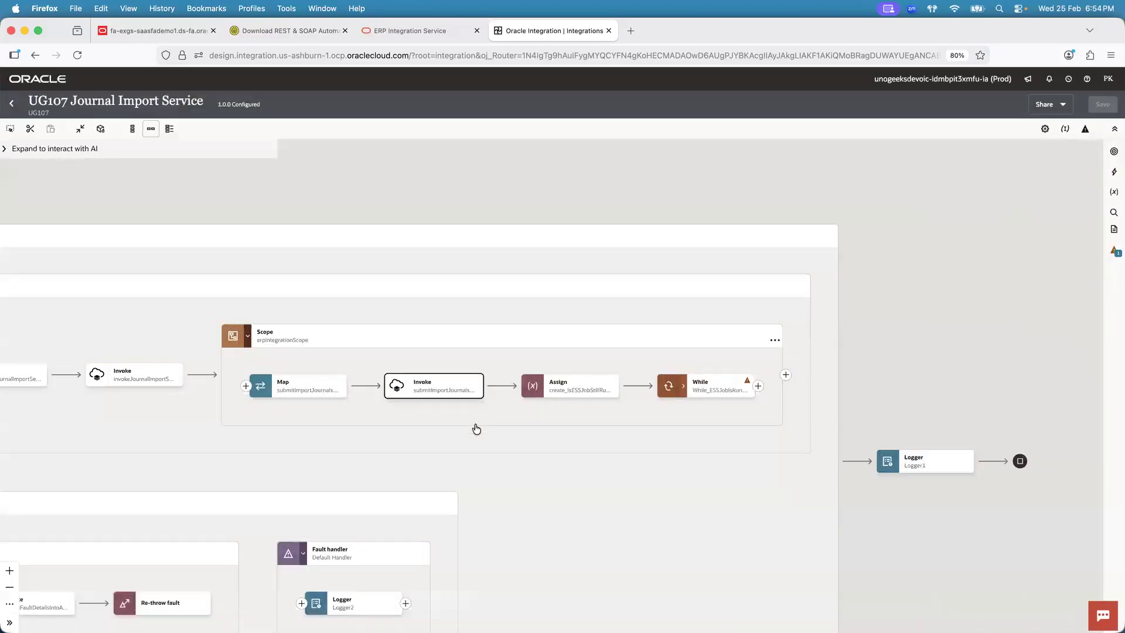
- Switch to SoapUI and review the jobPackageName and jobDefinitionName elements in the submitESSJobRequest request
{"action": "key", "text": "super+Tab"}
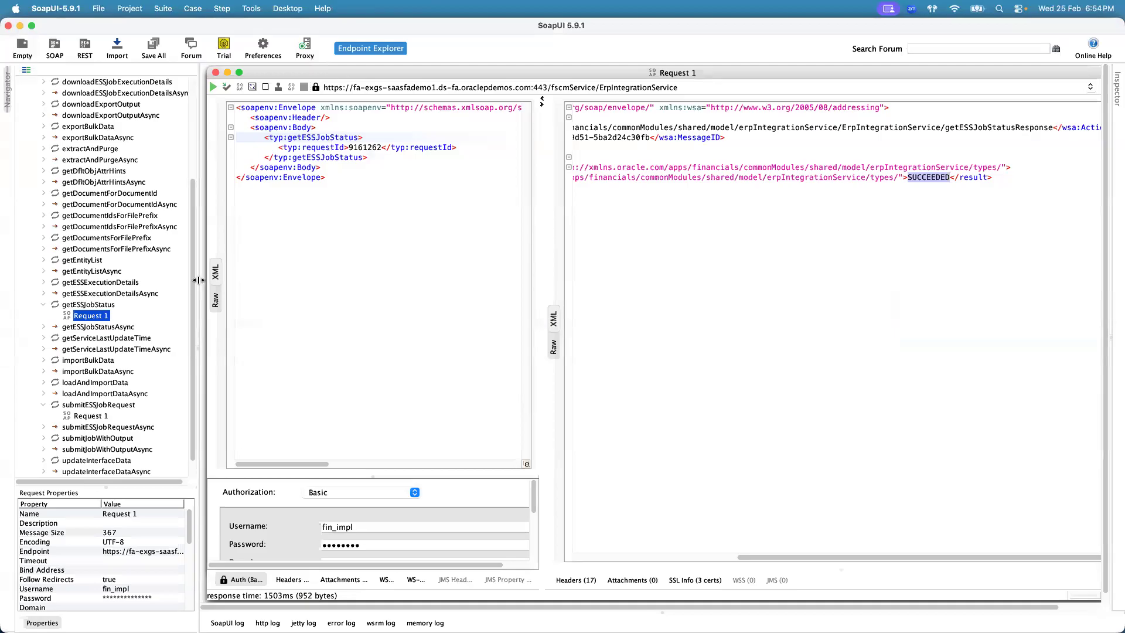
{"action": "double_click", "coordinate": [91, 415]}
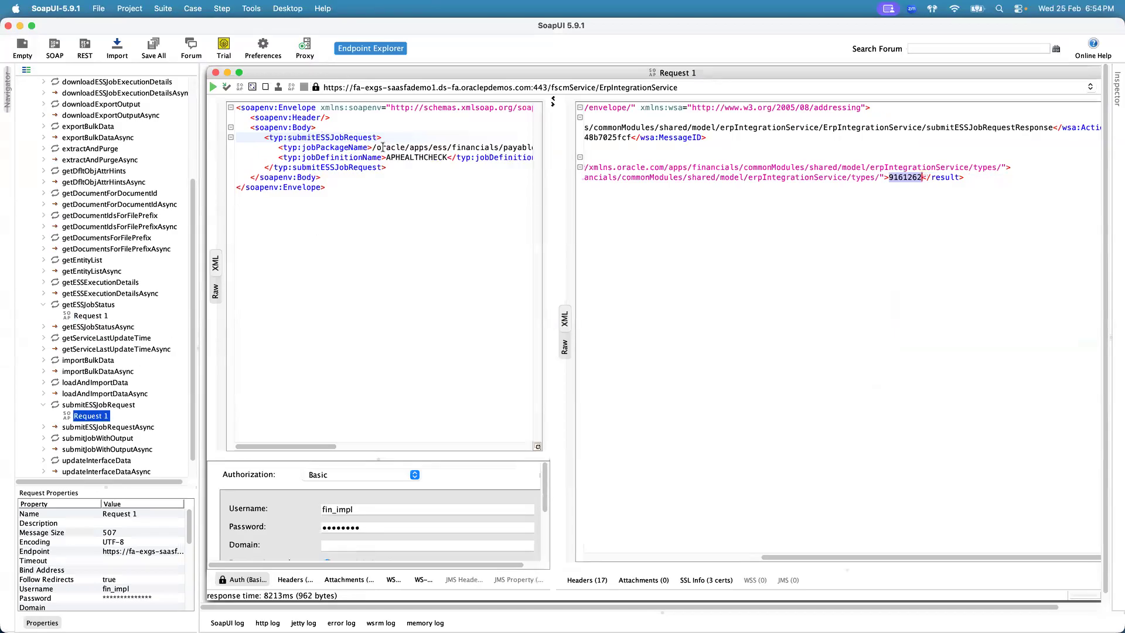
{"action": "left_click", "coordinate": [354, 149]}
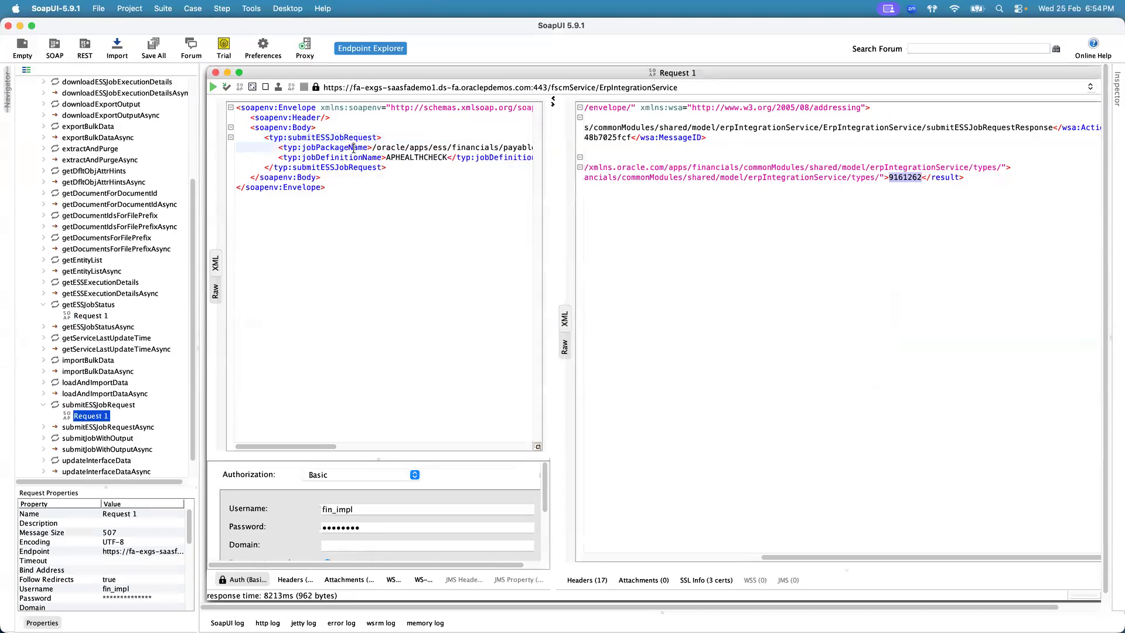
{"action": "left_click", "coordinate": [353, 157]}
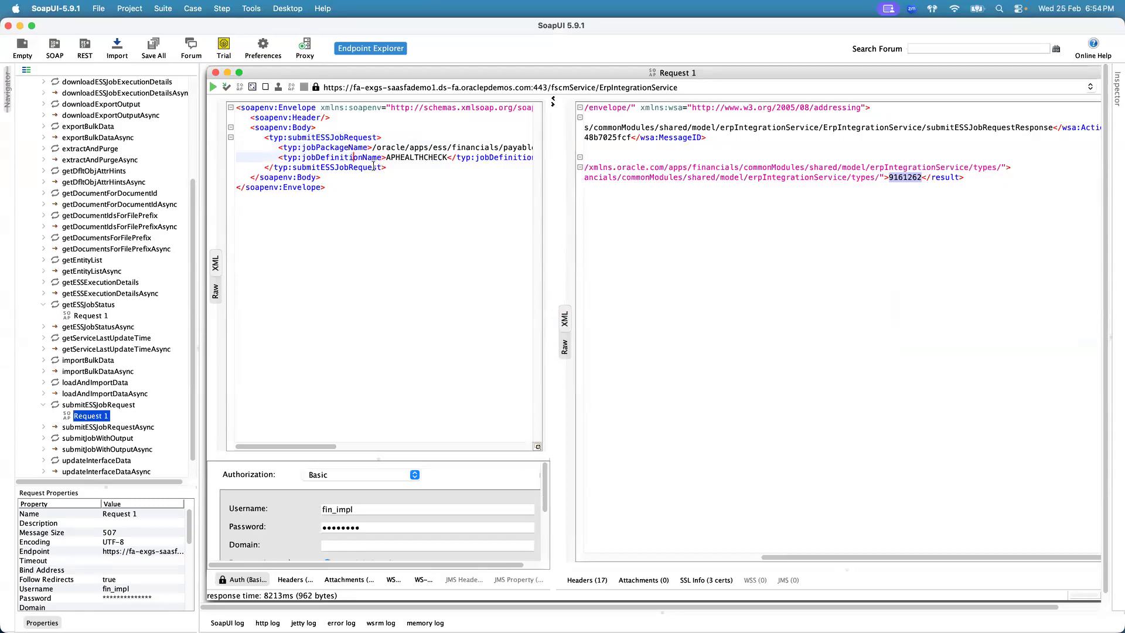
- Return to Firefox, open the submitImportJournalsESSJob mapping in XSLT view, and expand Job Package Name and Job Definition Name
{"action": "key", "text": "super+Tab"}
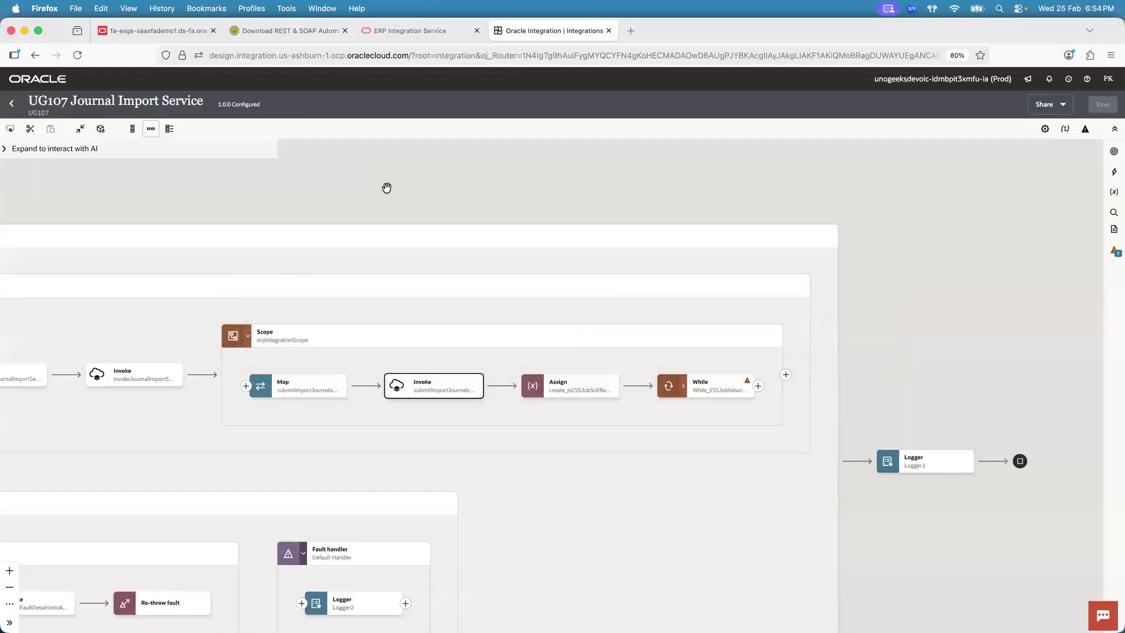
{"action": "mouse_move", "coordinate": [434, 385]}
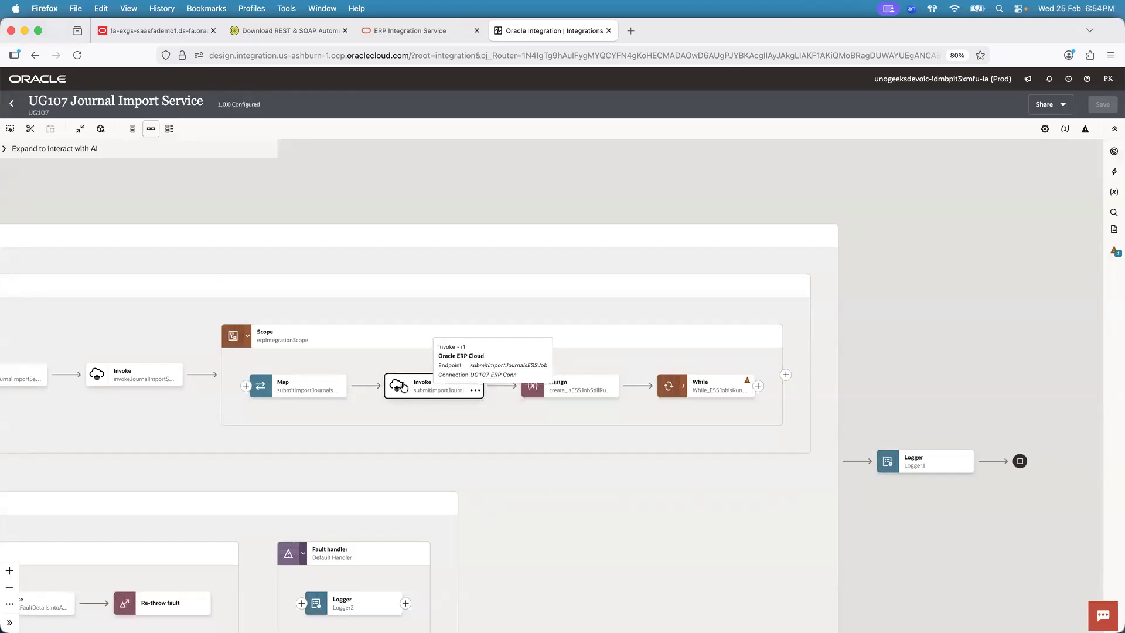
{"action": "double_click", "coordinate": [311, 391]}
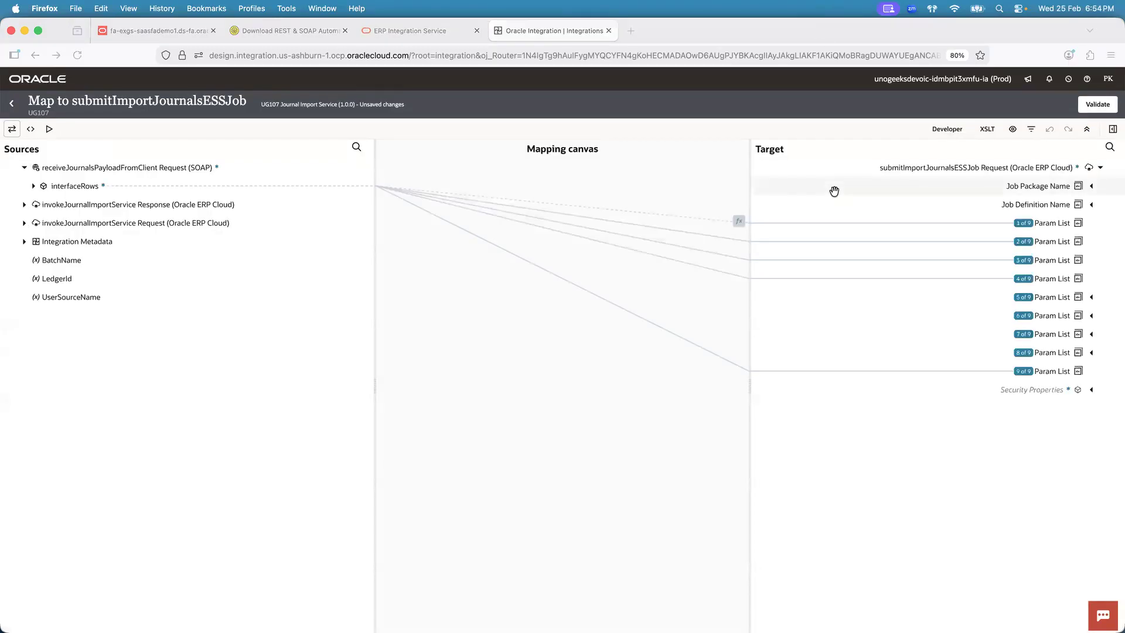
{"action": "left_click", "coordinate": [983, 136]}
{"action": "left_click", "coordinate": [1082, 204]}
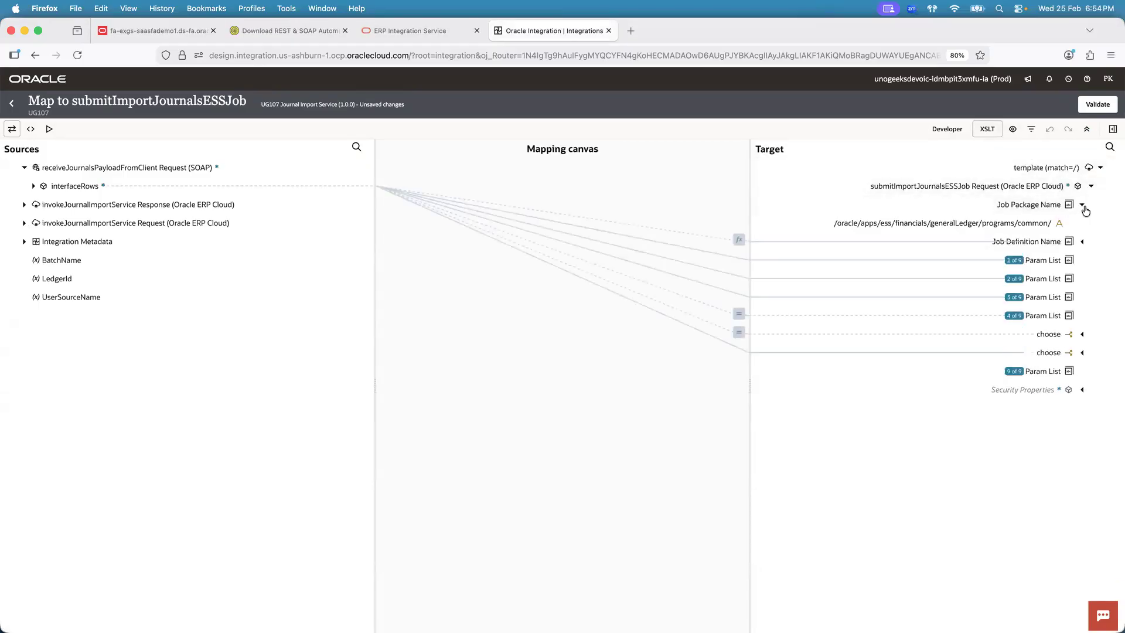
{"action": "left_click", "coordinate": [1082, 242]}
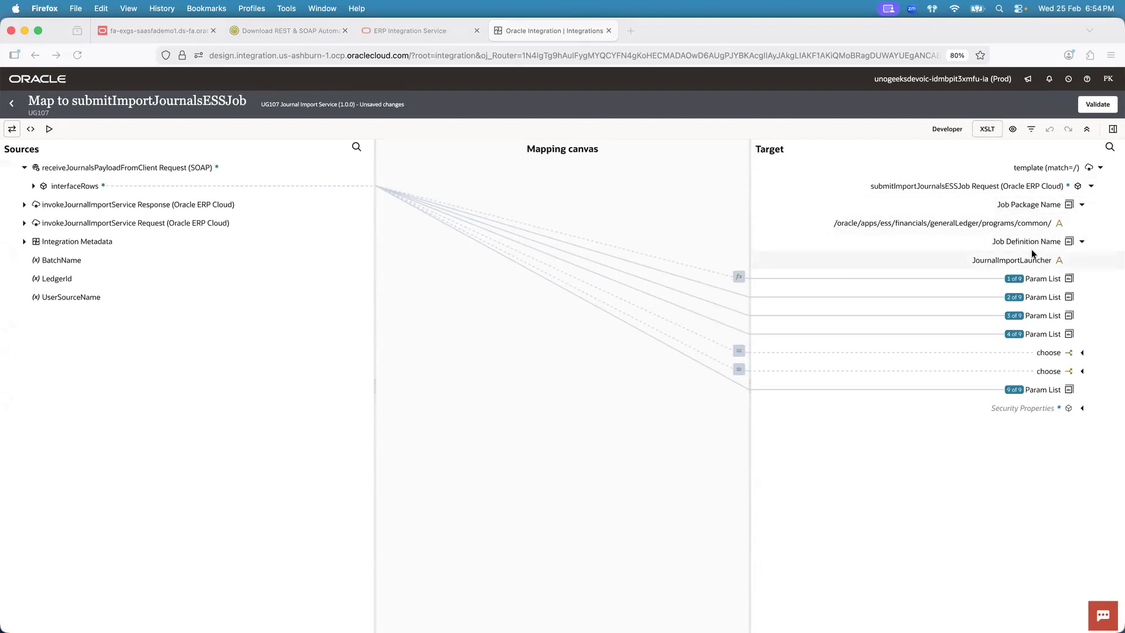
- In Chrome, copy the Import Journals process name, leave the Payables Health Check definition, and filter the job definitions by that display name
{"action": "key", "text": "super+Tab"}
{"action": "key", "text": "super+Tab"}
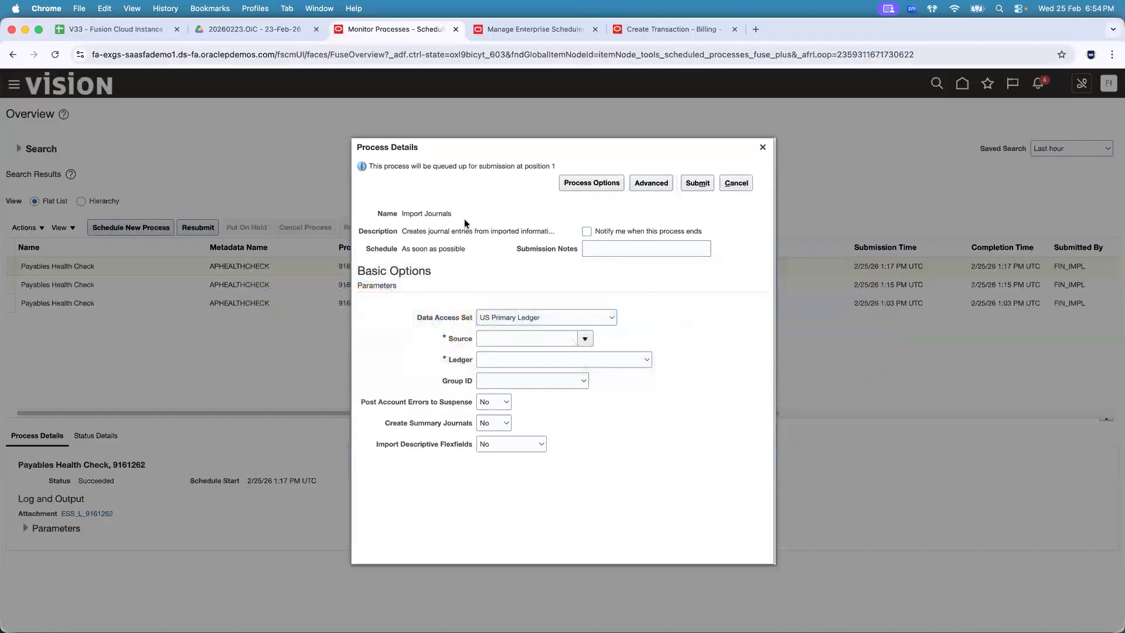
{"action": "triple_click", "coordinate": [438, 213]}
{"action": "key", "text": "super+c"}
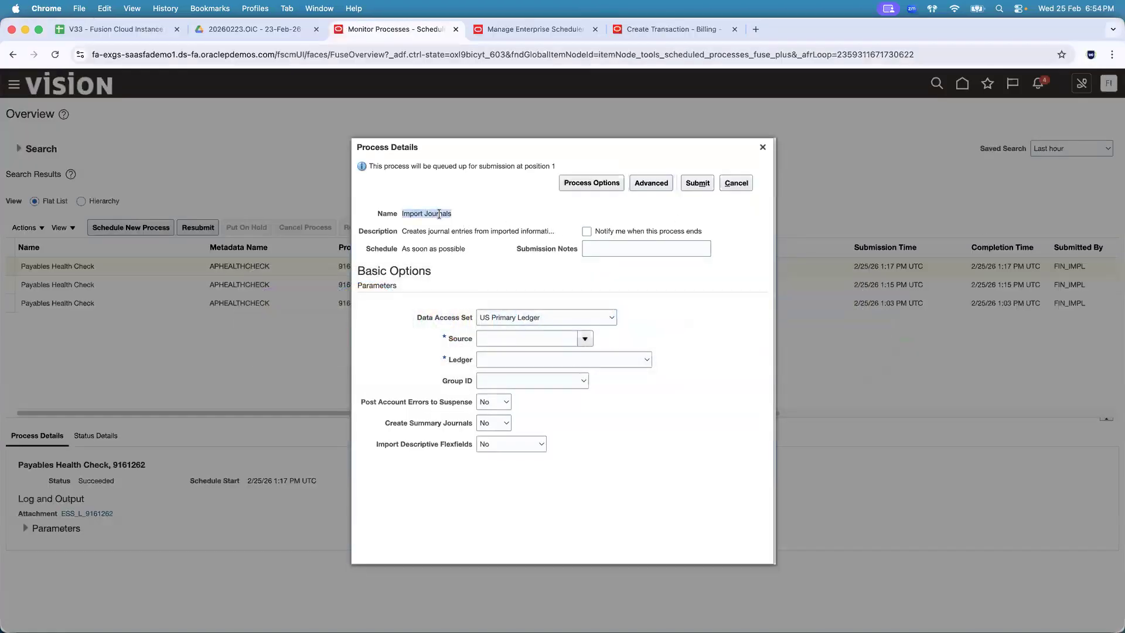
{"action": "left_click", "coordinate": [499, 35]}
{"action": "left_click", "coordinate": [1096, 158]}
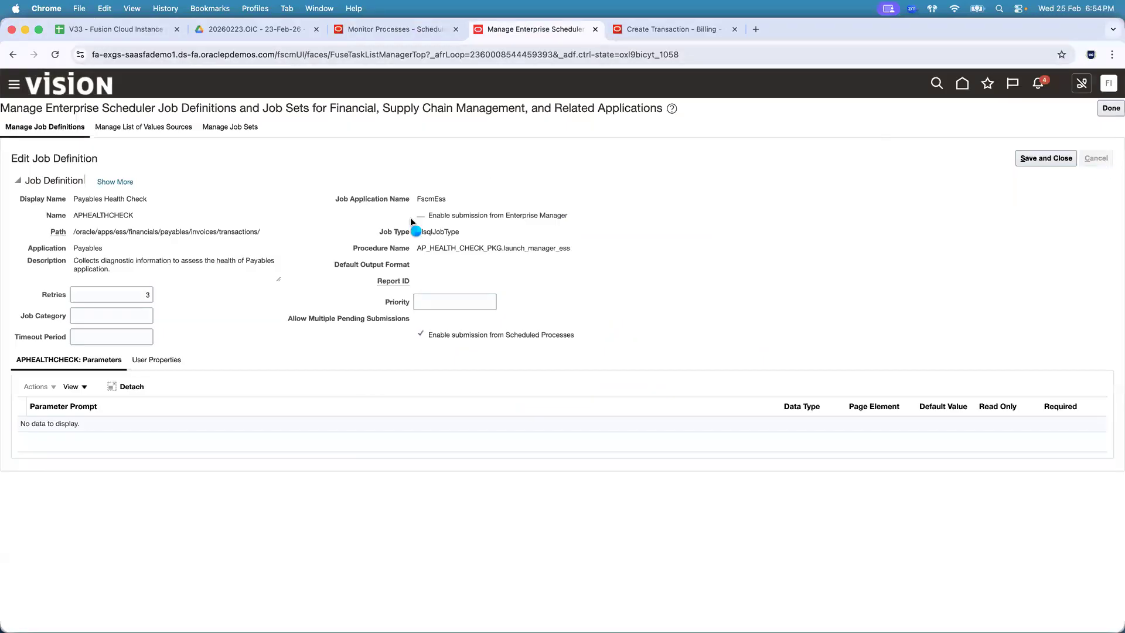
{"action": "triple_click", "coordinate": [292, 217]}
{"action": "key", "text": "super+v"}
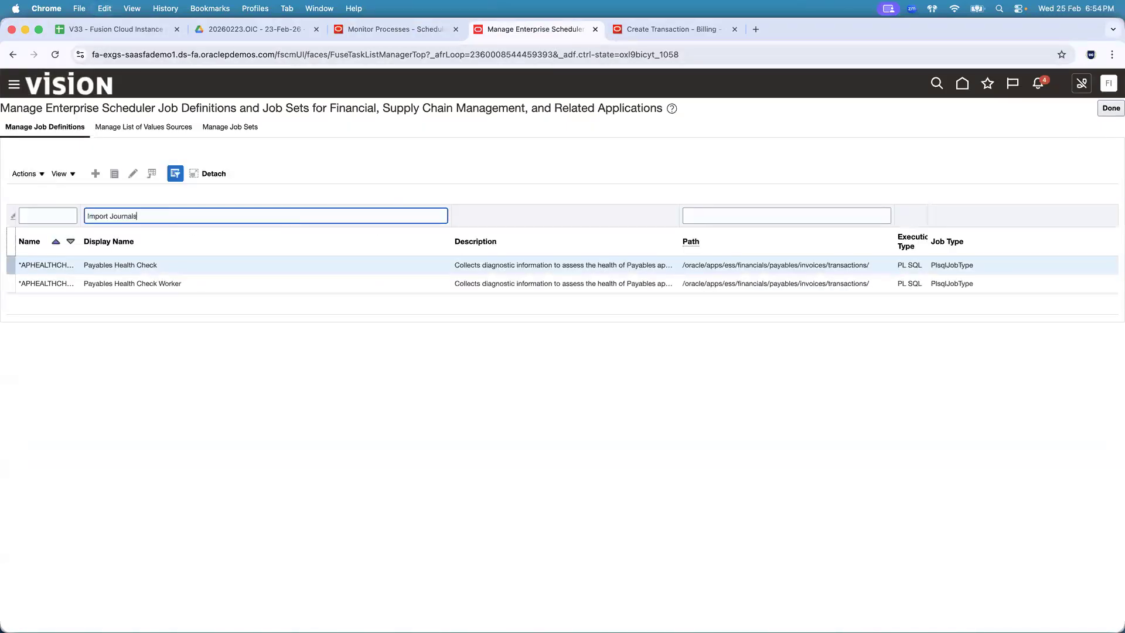
{"action": "key", "text": "Return"}
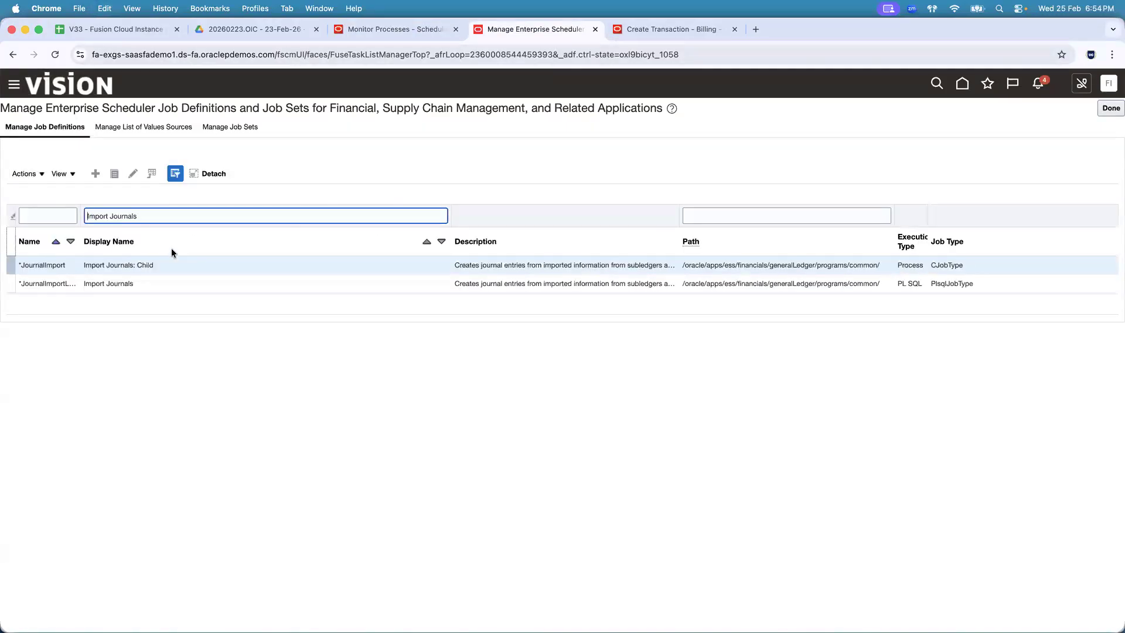
- Open the Import Journals job definition and compare its path and name with the package and definition names in the Firefox mapping
{"action": "left_click", "coordinate": [161, 286]}
{"action": "left_click", "coordinate": [132, 173]}
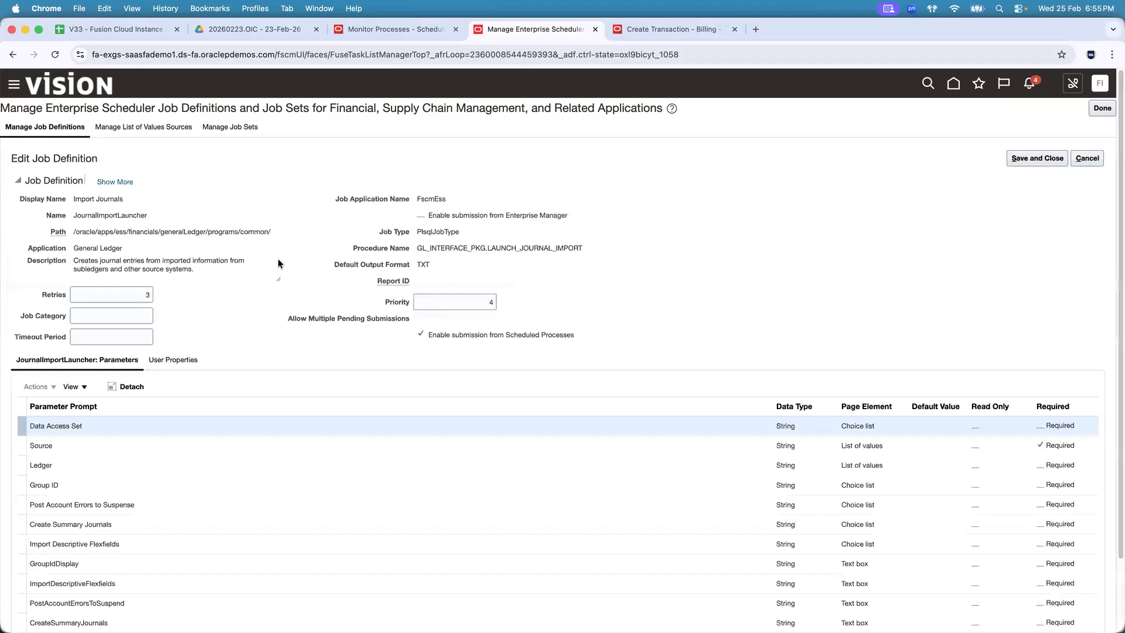
{"action": "double_click", "coordinate": [242, 231]}
{"action": "double_click", "coordinate": [125, 215]}
{"action": "key", "text": "super+Tab"}
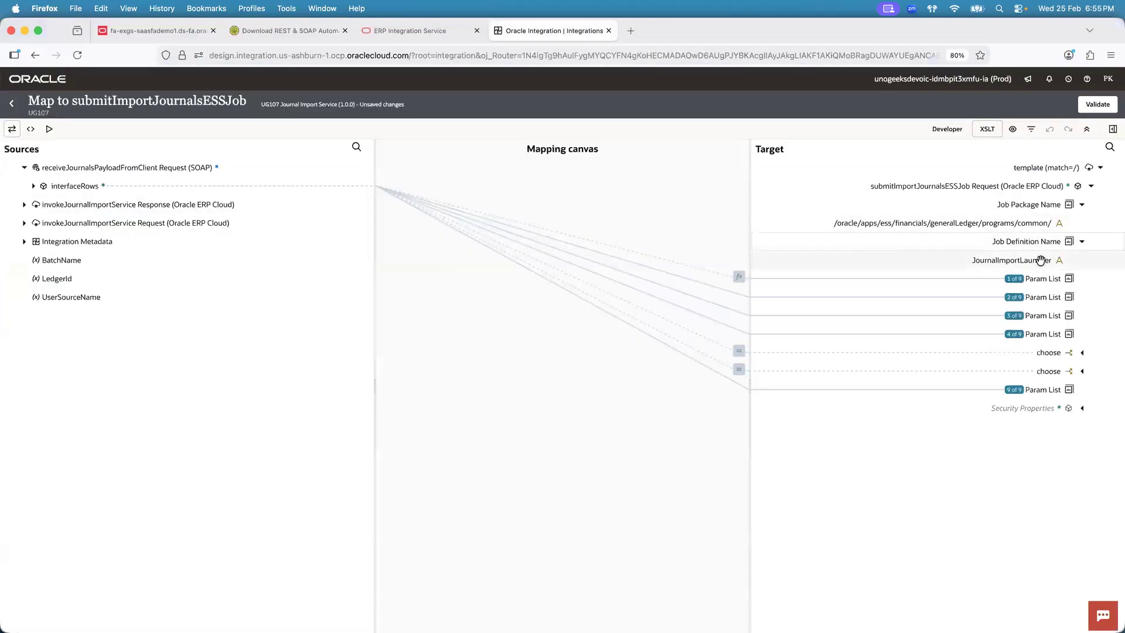
{"action": "key", "text": "super+Tab"}
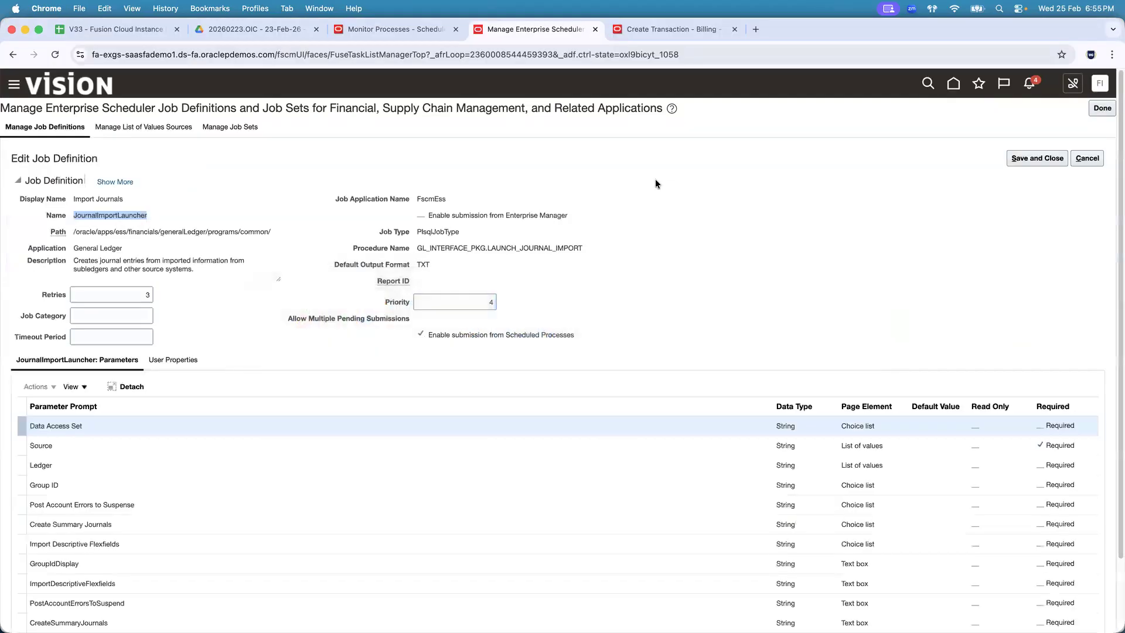
- Review the Import Journals parameters in its process details and compare them with the Param List entries in the Firefox mapping
{"action": "left_click", "coordinate": [424, 35]}
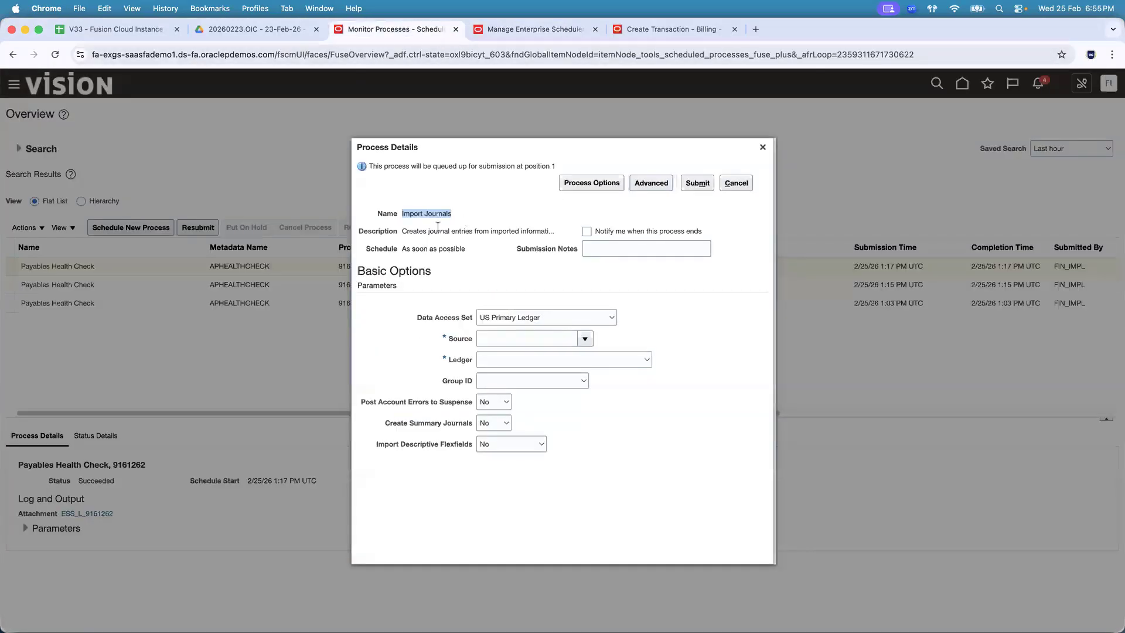
{"action": "left_click_drag", "start_coordinate": [410, 314], "coordinate": [511, 468]}
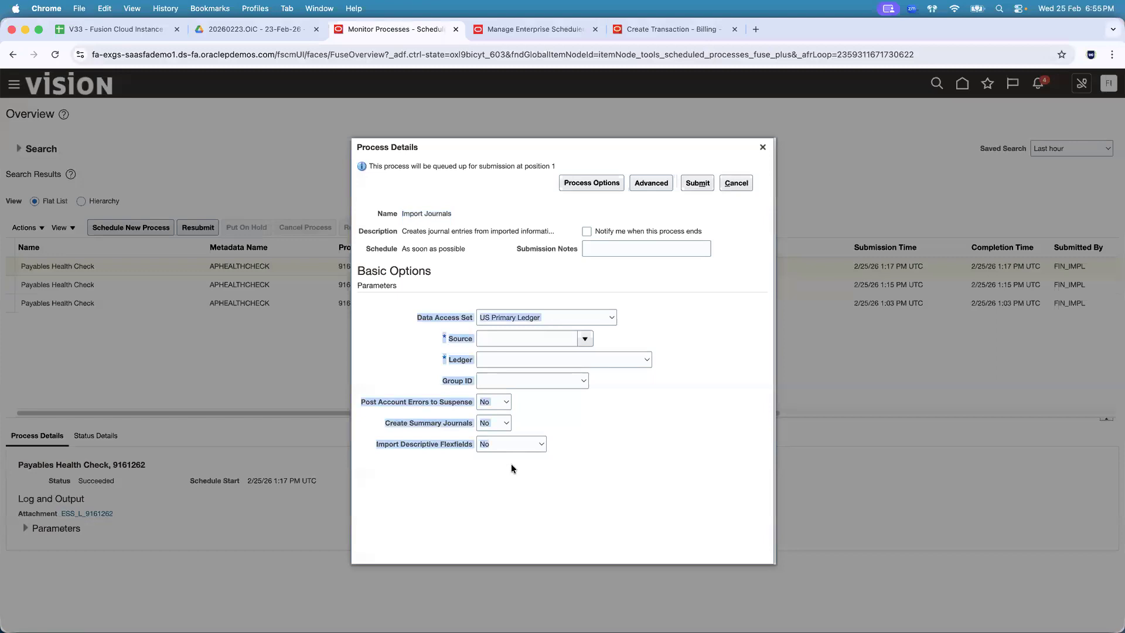
{"action": "key", "text": "super+Tab"}
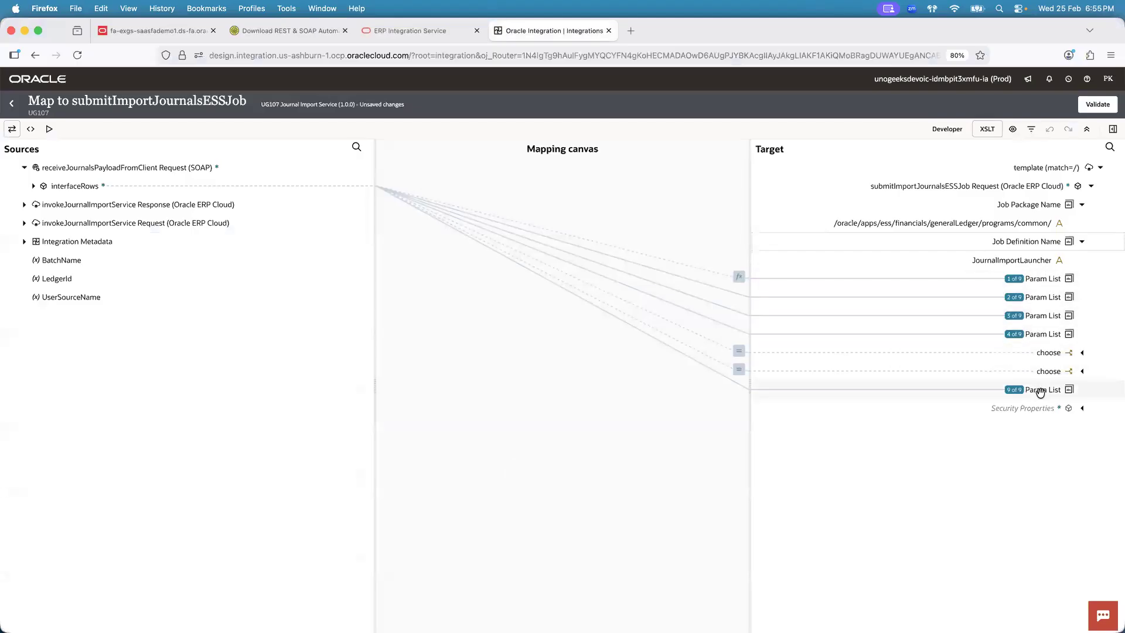
- Switch to SoapUI and compare the submitESSJobRequest package name and definition name with the submitImportJournalsESSJob mapping in Firefox
{"action": "key", "text": "super+Tab"}
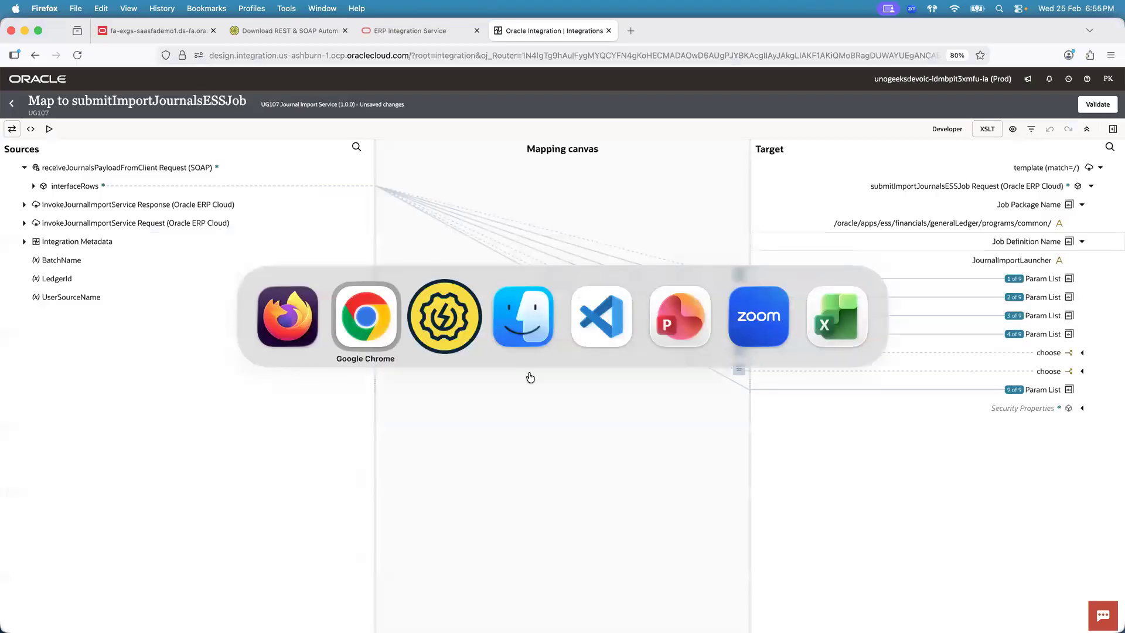
{"action": "key", "text": "super+Tab"}
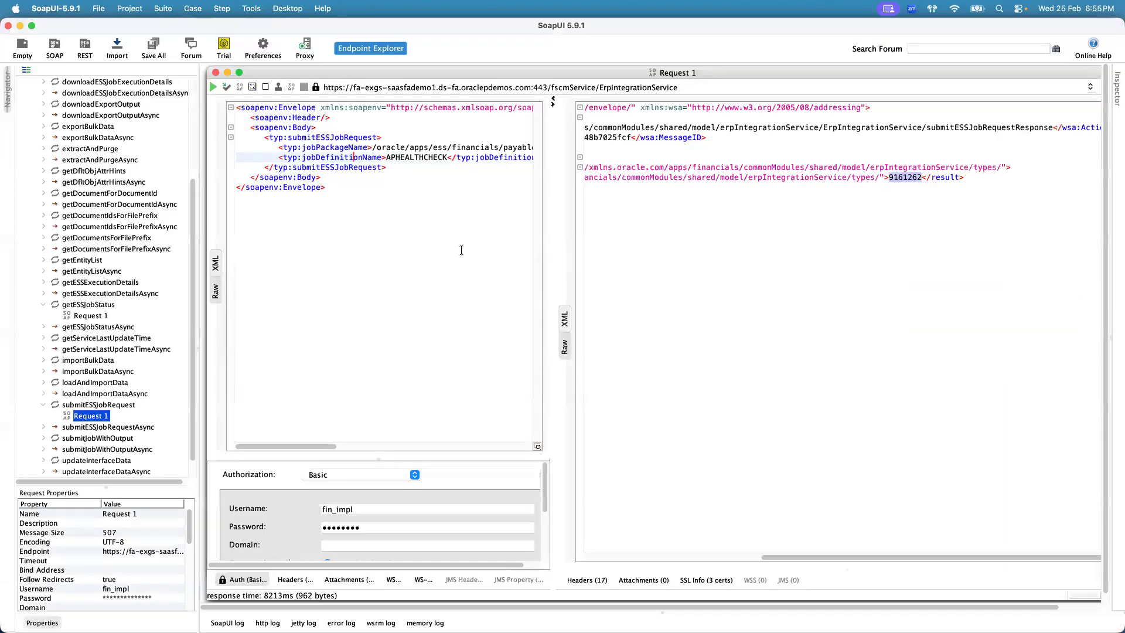
{"action": "left_click", "coordinate": [404, 145]}
{"action": "left_click", "coordinate": [404, 157]}
{"action": "key", "text": "super+Tab"}
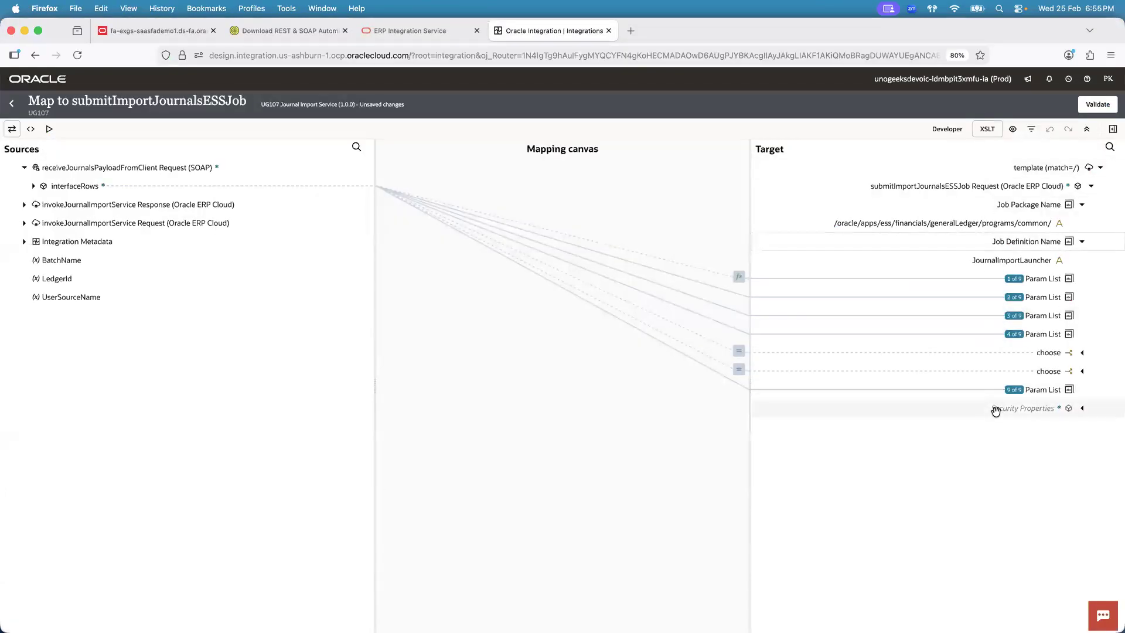
{"action": "key", "text": "super+Tab"}
{"action": "left_click", "coordinate": [349, 138]}
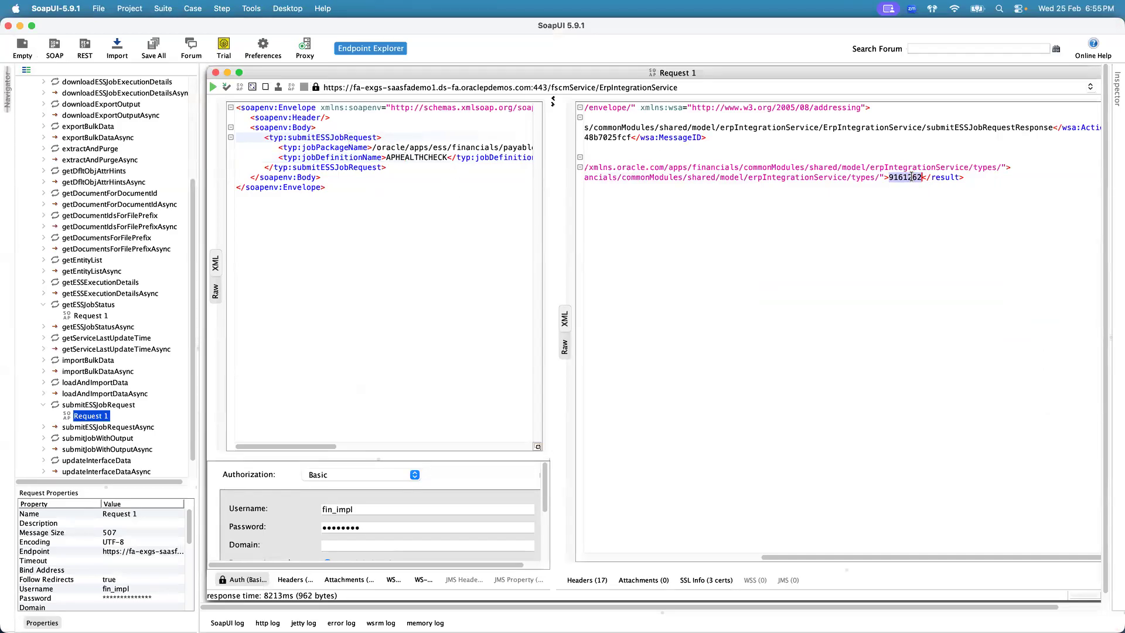
- Return to the integration flow in Firefox, expand the While loop in erpIntegrationScope, and save the integration
{"action": "key", "text": "super+Tab"}
{"action": "left_click", "coordinate": [12, 103]}
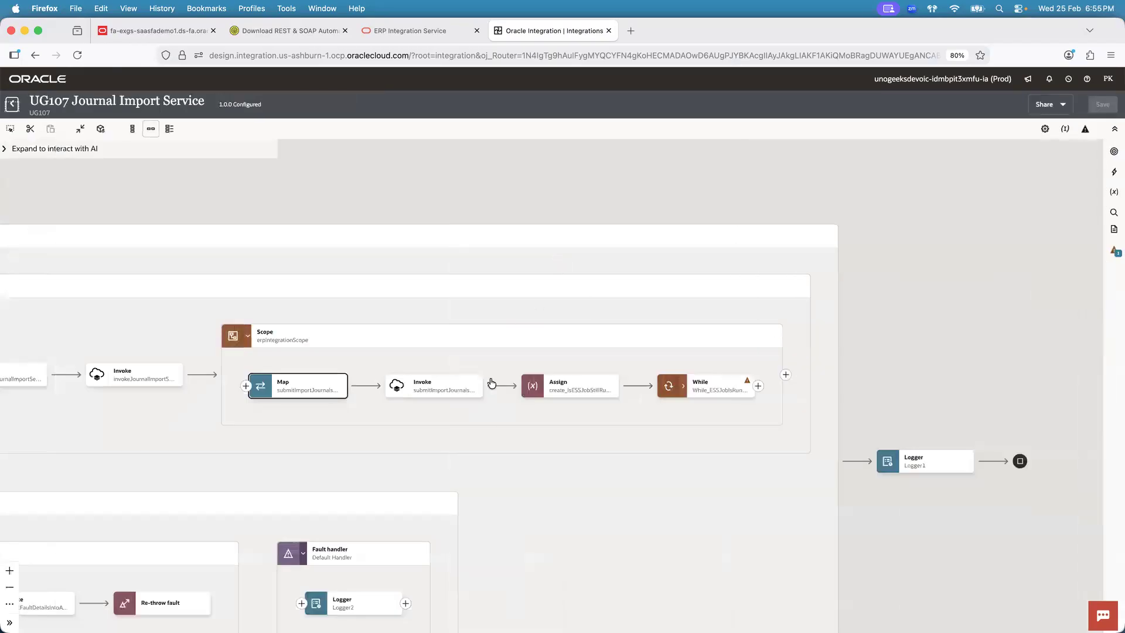
{"action": "left_click", "coordinate": [455, 387]}
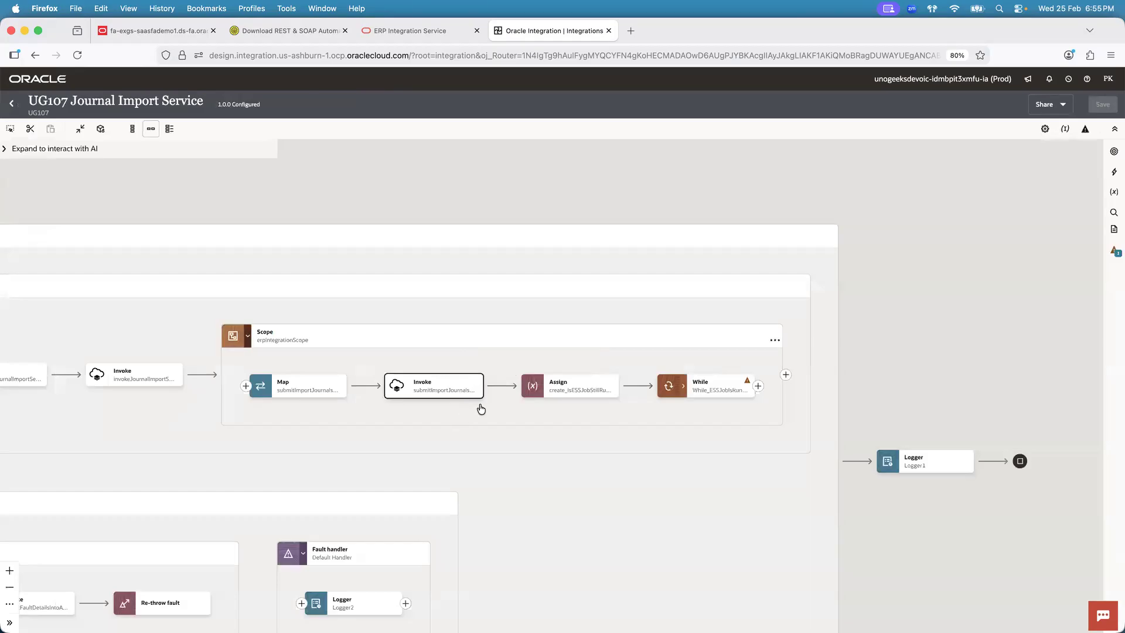
{"action": "mouse_move", "coordinate": [501, 395]}
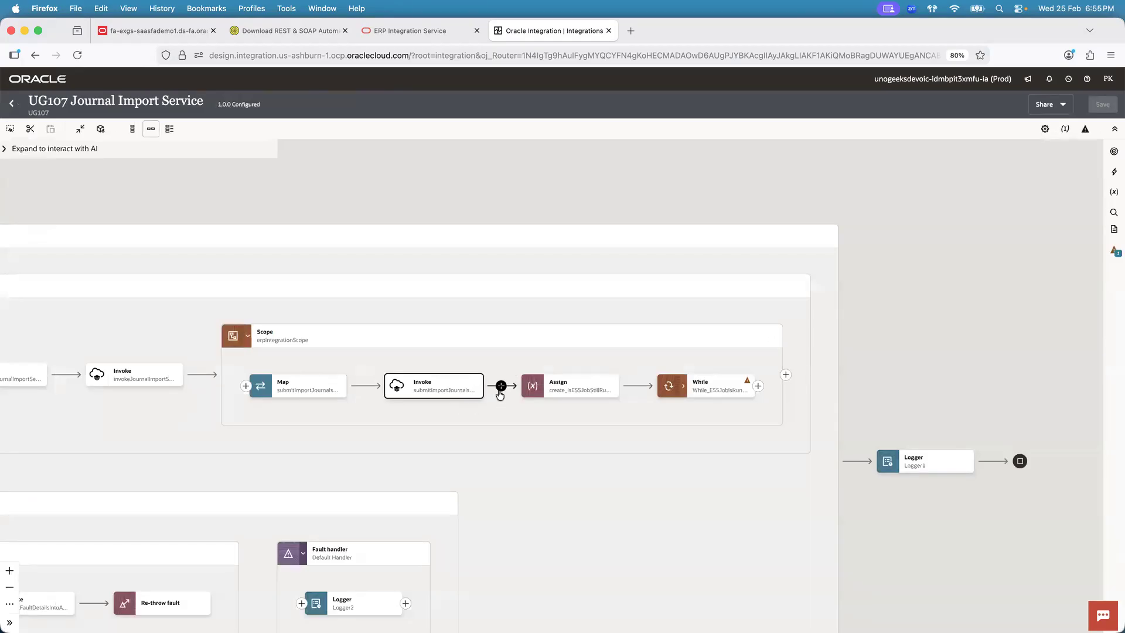
{"action": "left_click", "coordinate": [683, 386]}
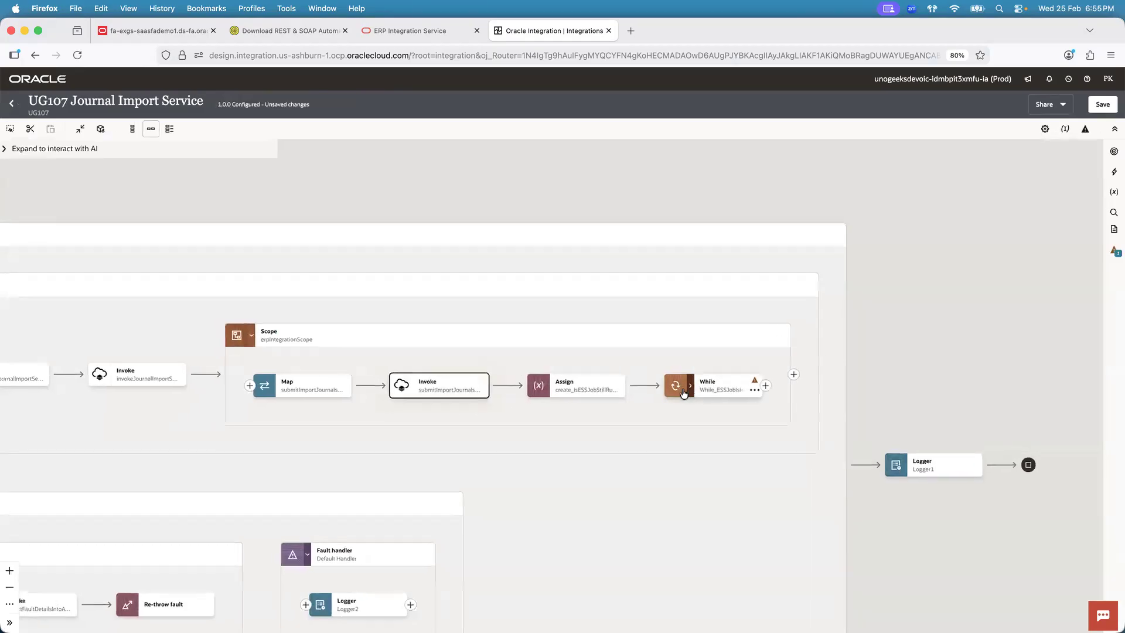
{"action": "left_click", "coordinate": [9, 587]}
{"action": "left_click", "coordinate": [9, 587]}
{"action": "left_click_drag", "start_coordinate": [668, 484], "coordinate": [408, 334]}
{"action": "scroll", "coordinate": [345, 404], "scroll_direction": "down", "scroll_amount": 3}
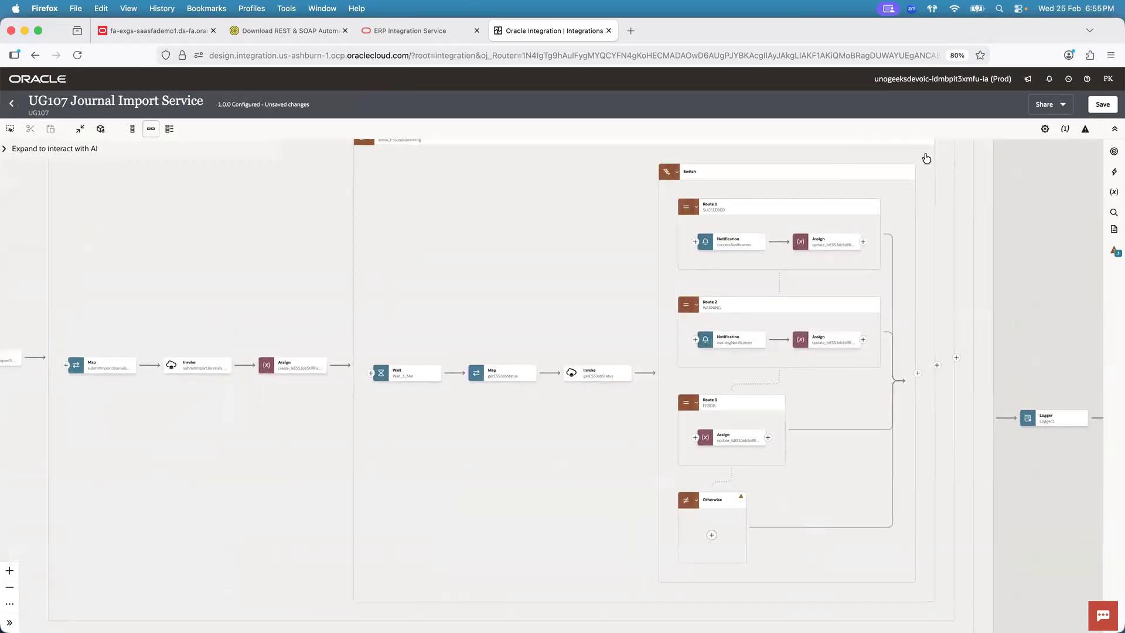
{"action": "left_click", "coordinate": [1103, 104]}
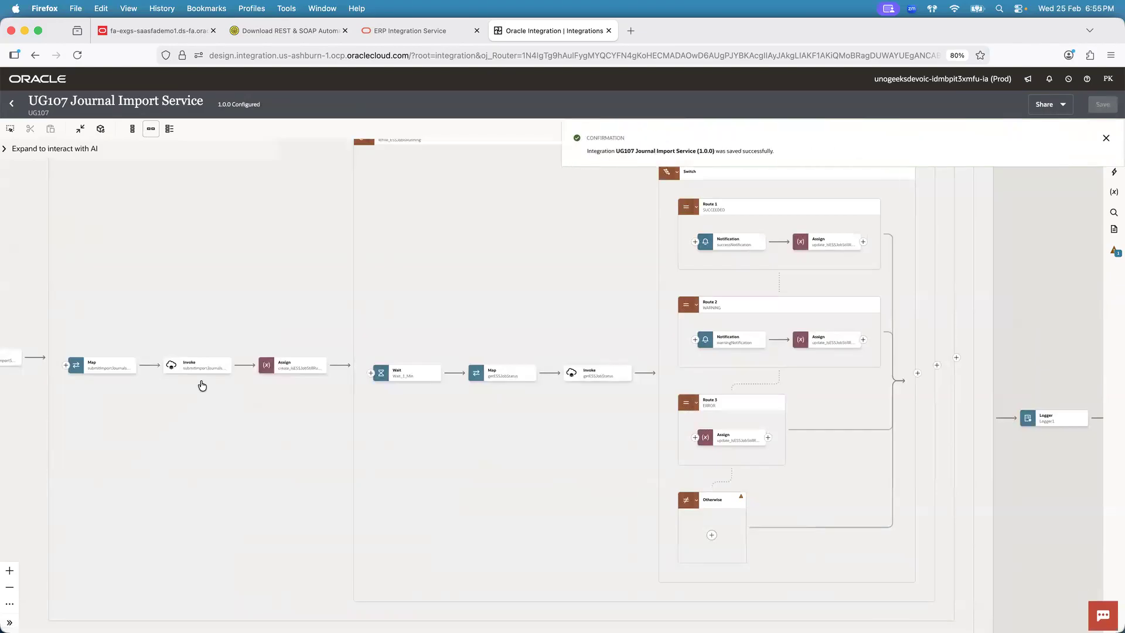
{"action": "left_click", "coordinate": [1106, 139]}
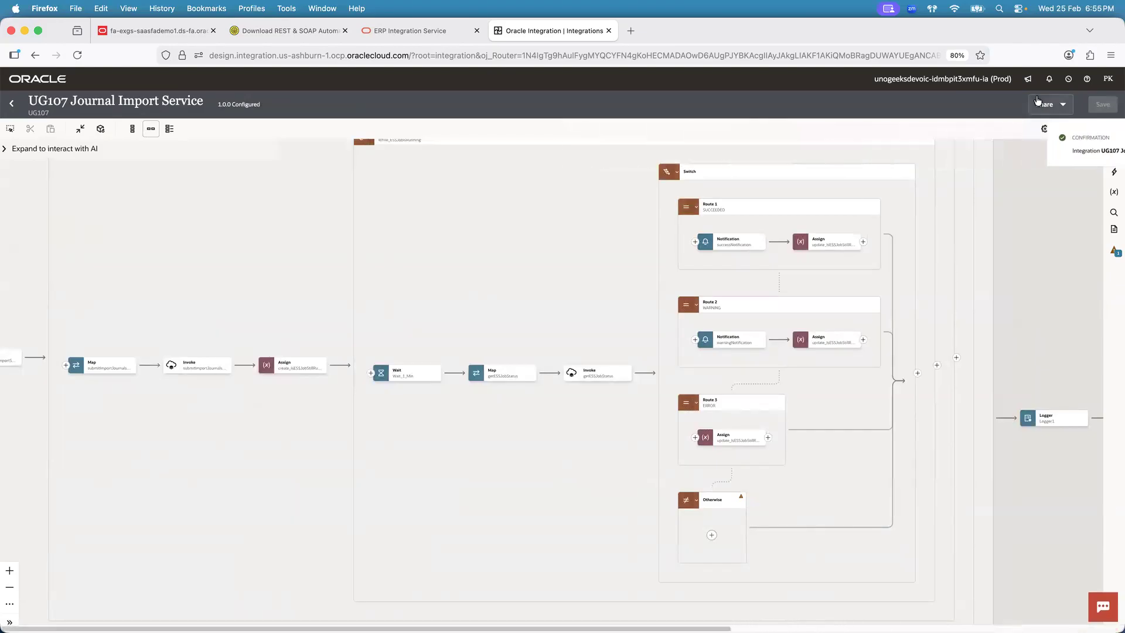
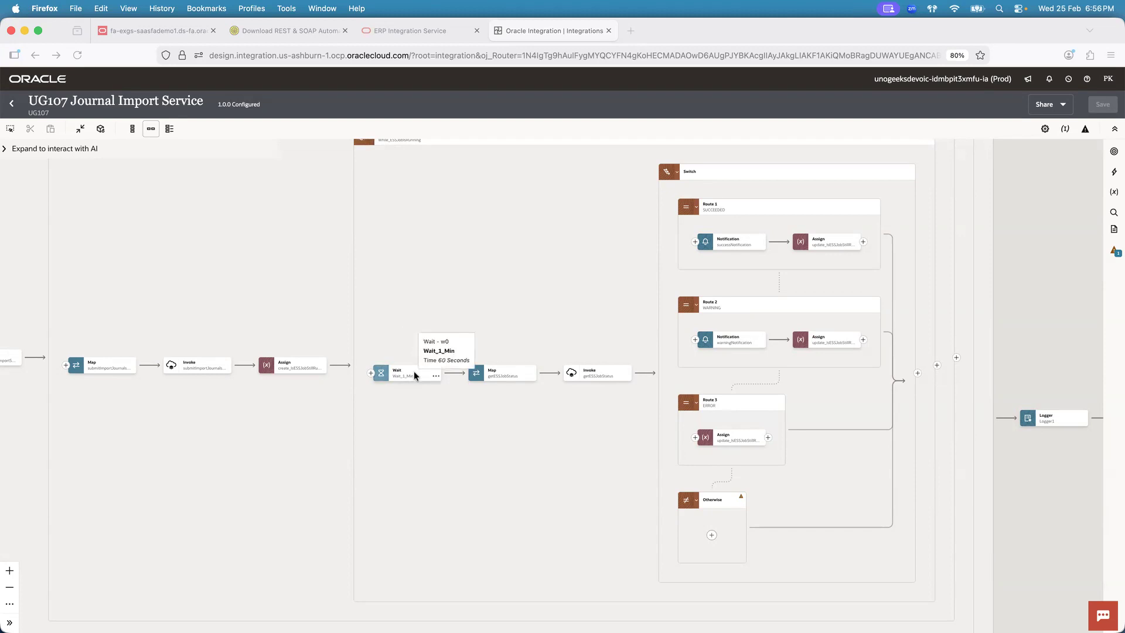
- Review the action and operation settings of the getESSJobStatus invoke, filter its services by "erpin", and leave without changes
{"action": "left_click", "coordinate": [599, 379]}
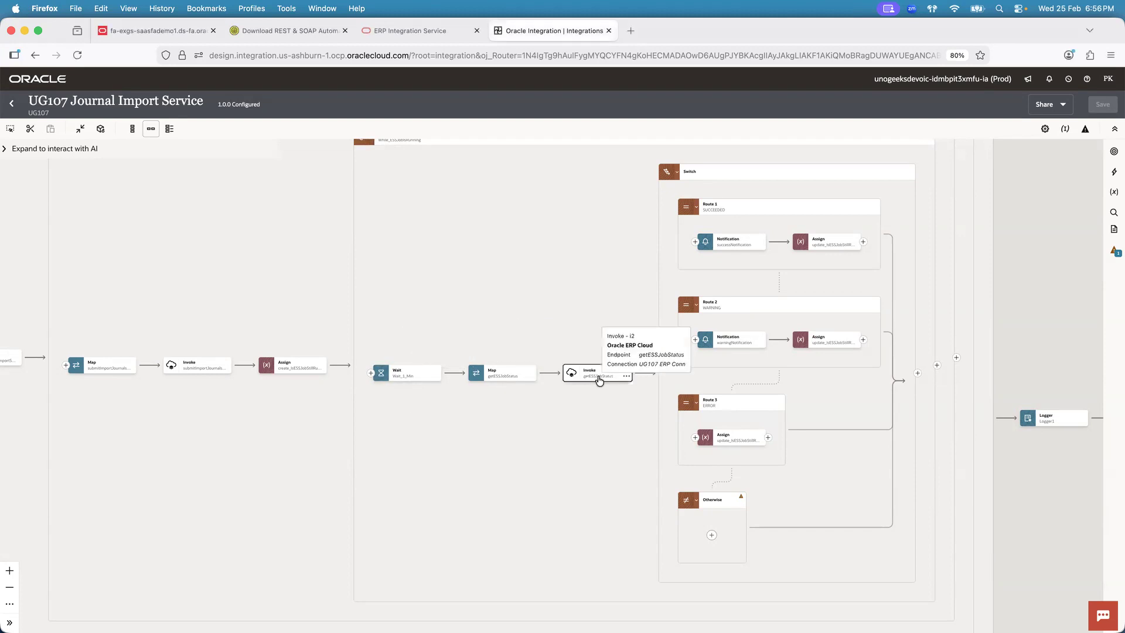
{"action": "double_click", "coordinate": [599, 380]}
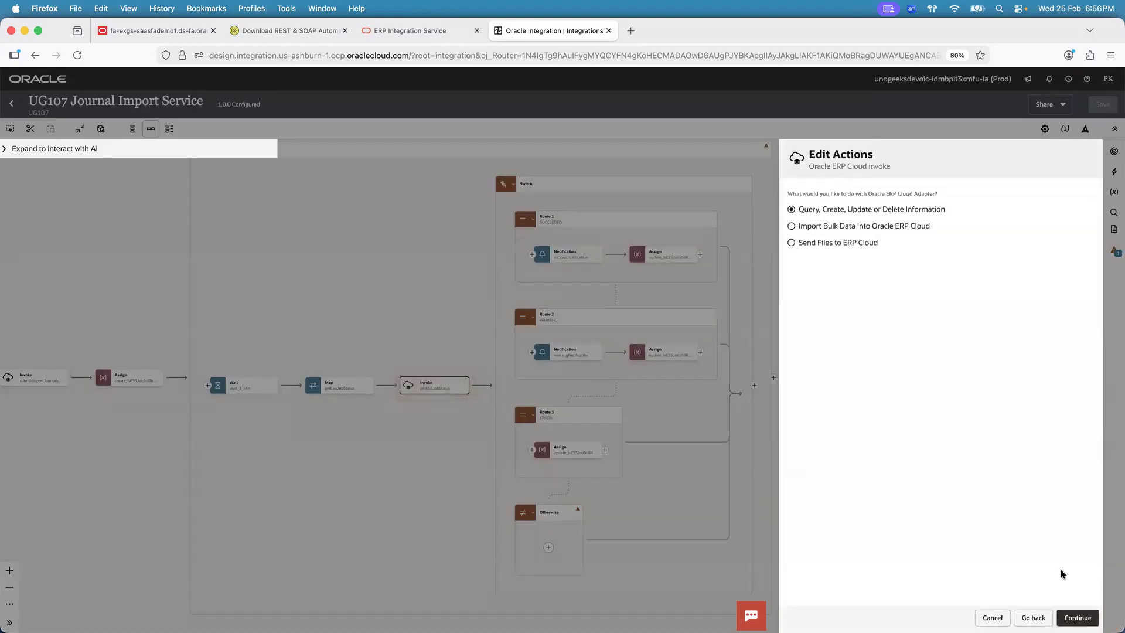
{"action": "left_click", "coordinate": [1078, 618]}
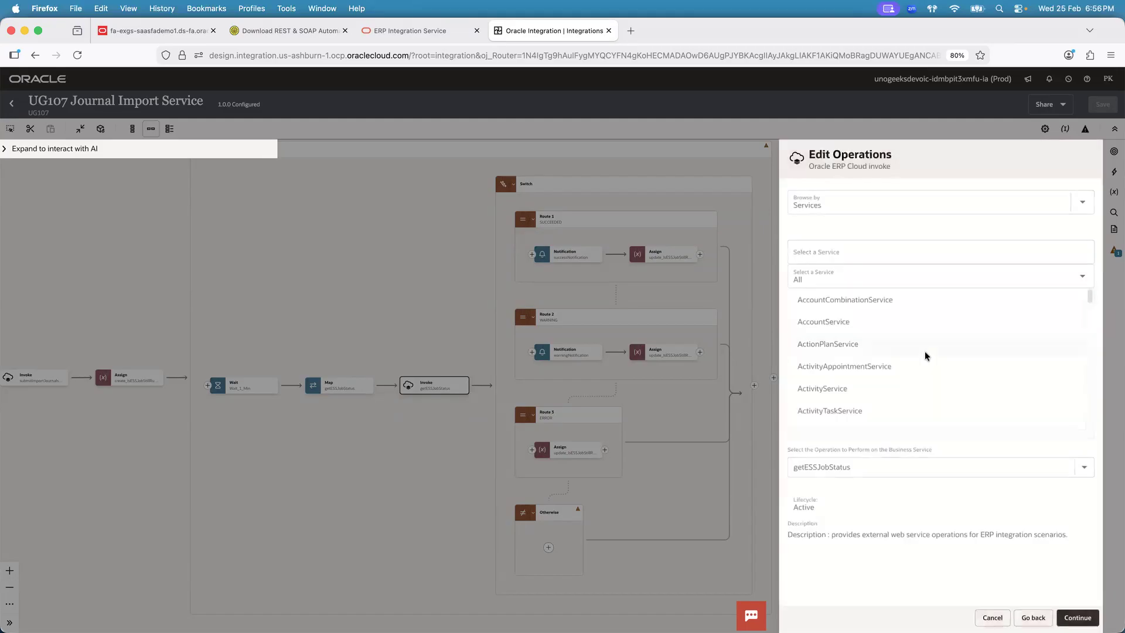
{"action": "type", "text": "erpin"}
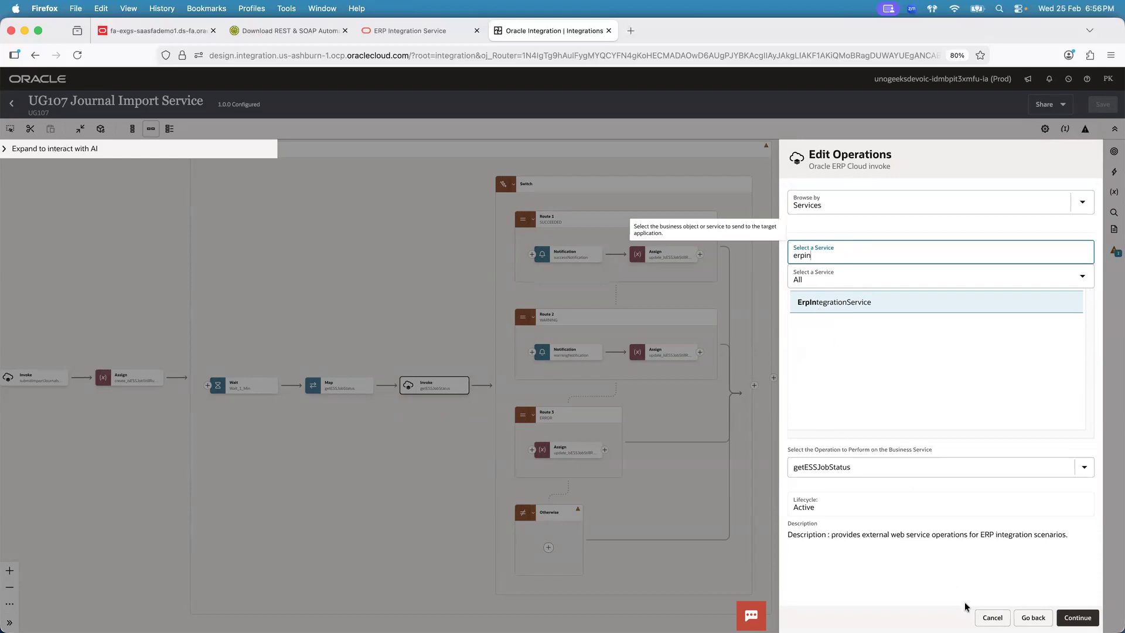
{"action": "left_click", "coordinate": [982, 616]}
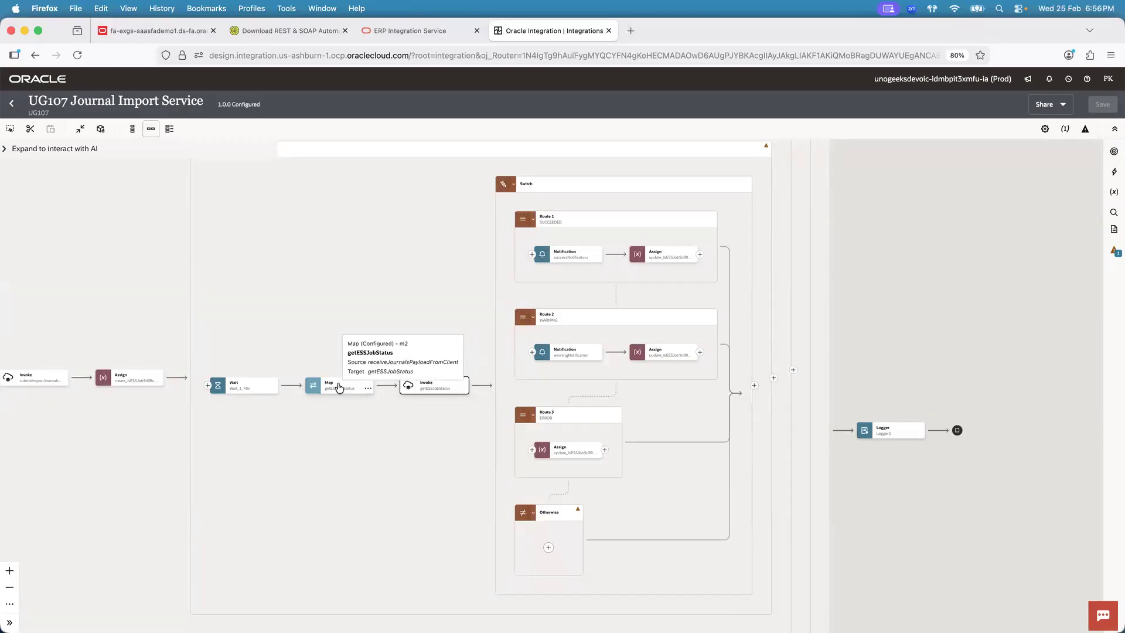
- In the getESSJobStatus mapping, replace the Request Id source with Result from the submitImportJournalsESSJob response
{"action": "left_click", "coordinate": [339, 387]}
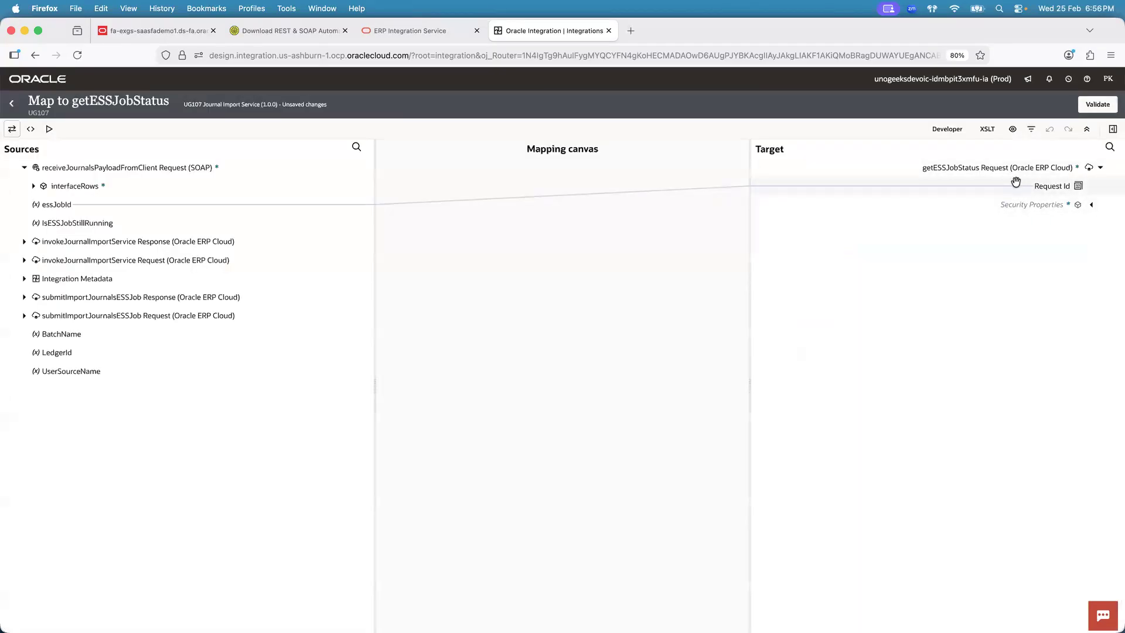
{"action": "left_click", "coordinate": [1059, 185]}
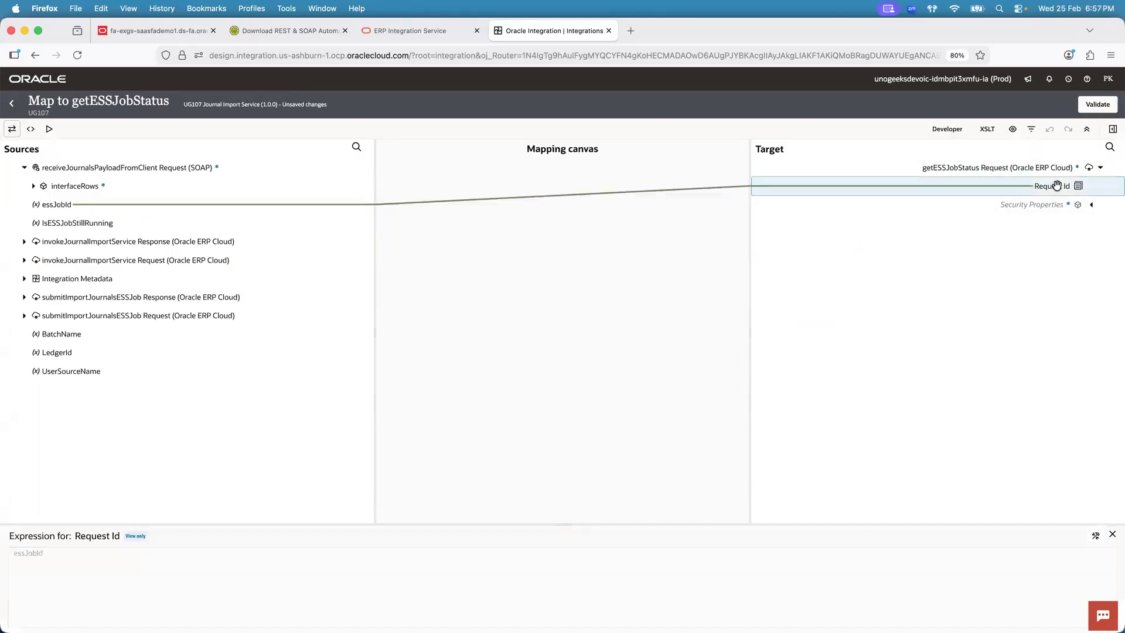
{"action": "left_click", "coordinate": [1093, 537]}
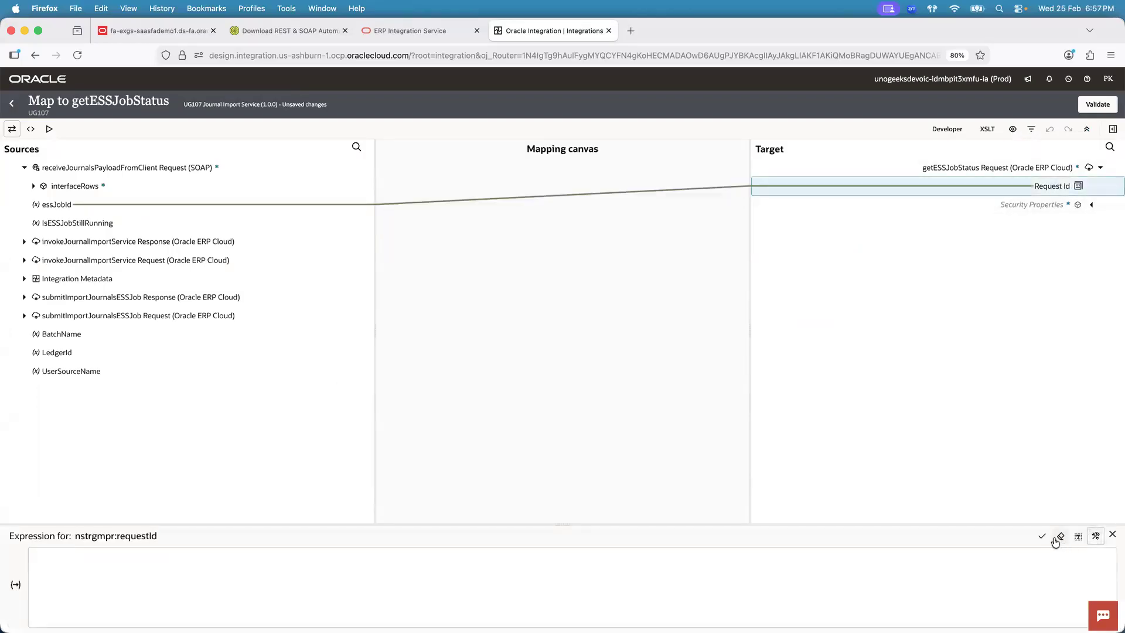
{"action": "left_click", "coordinate": [1042, 539]}
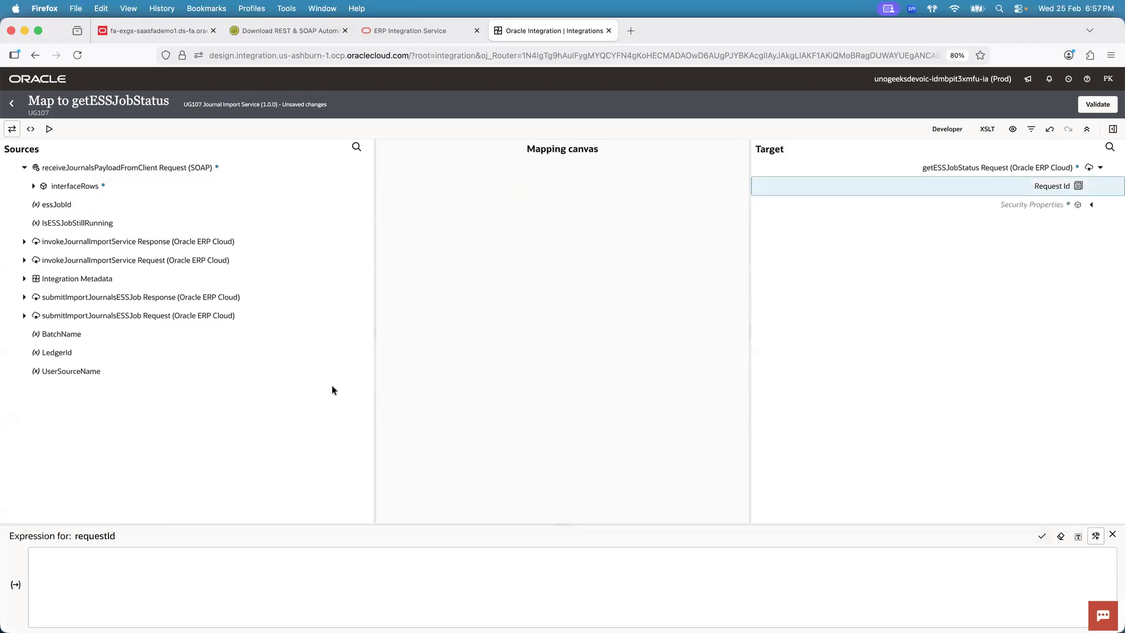
{"action": "left_click", "coordinate": [24, 297]}
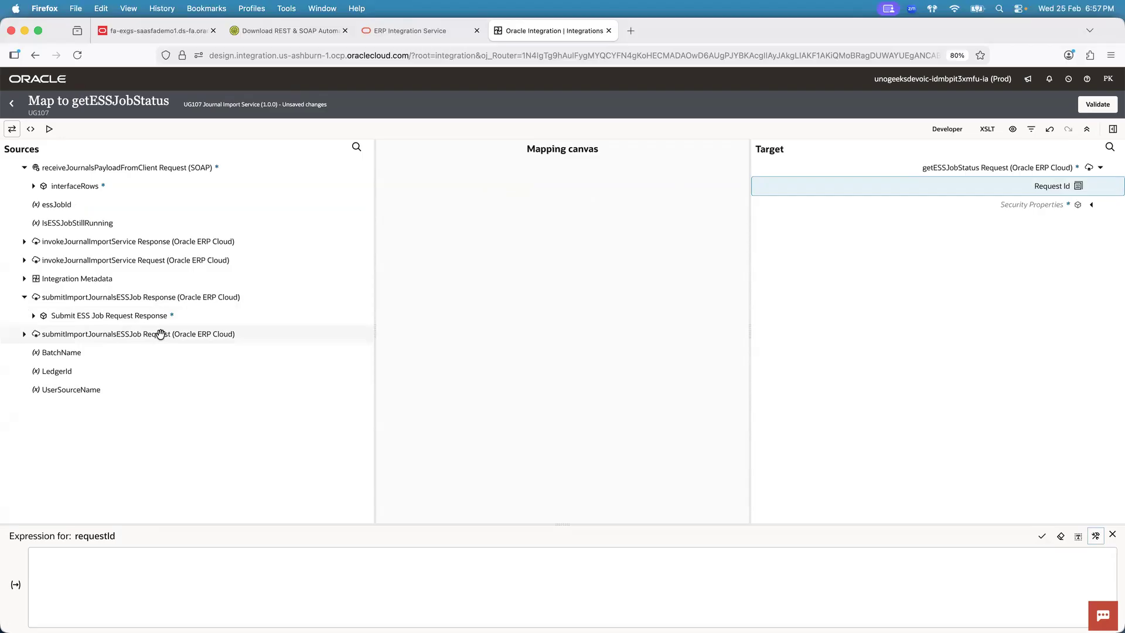
{"action": "left_click", "coordinate": [33, 317]}
{"action": "left_click_drag", "start_coordinate": [71, 335], "coordinate": [1054, 187]}
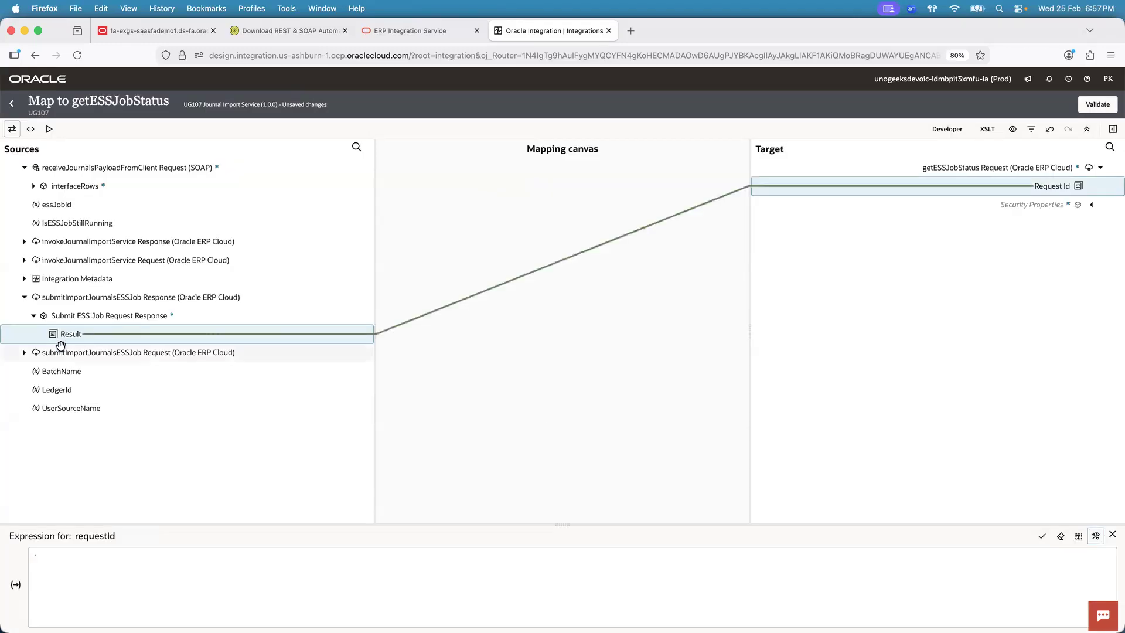
- In SoapUI, examine the submitESSJobRequest response and its result value, comparing it with the Result element mapped in Firefox
{"action": "key", "text": "super+Tab"}
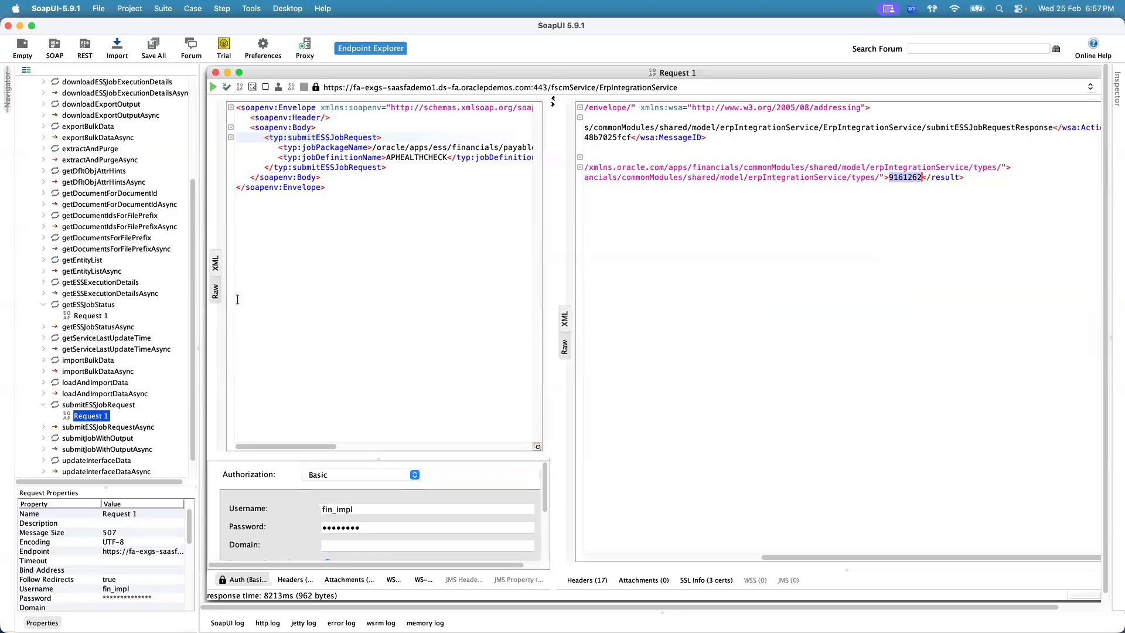
{"action": "double_click", "coordinate": [345, 137]}
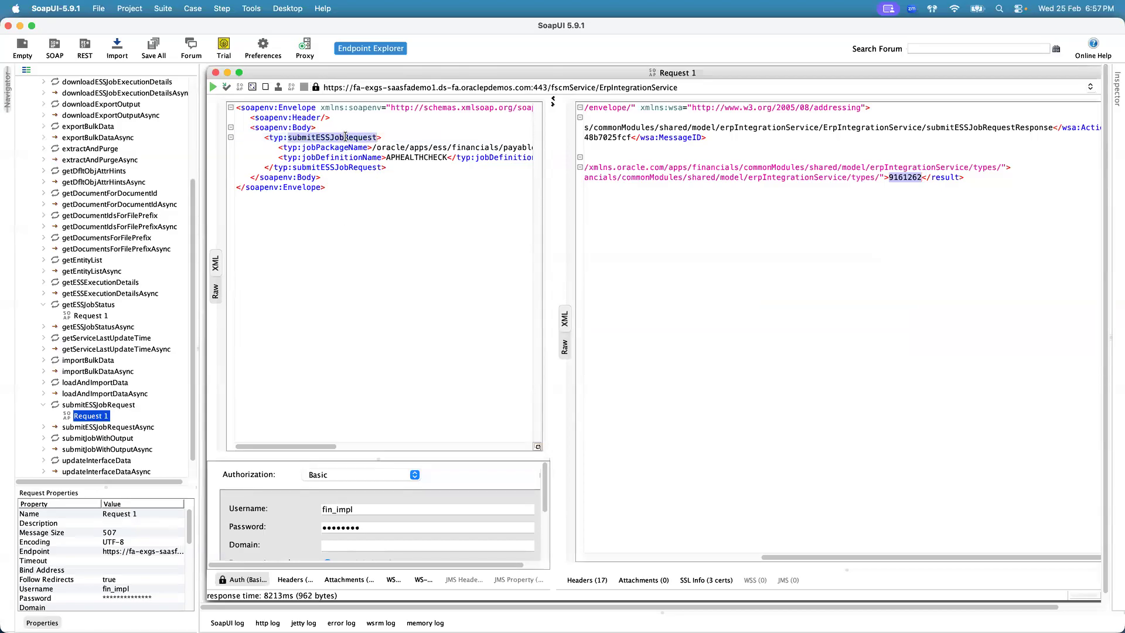
{"action": "left_click_drag", "start_coordinate": [789, 556], "coordinate": [572, 539]}
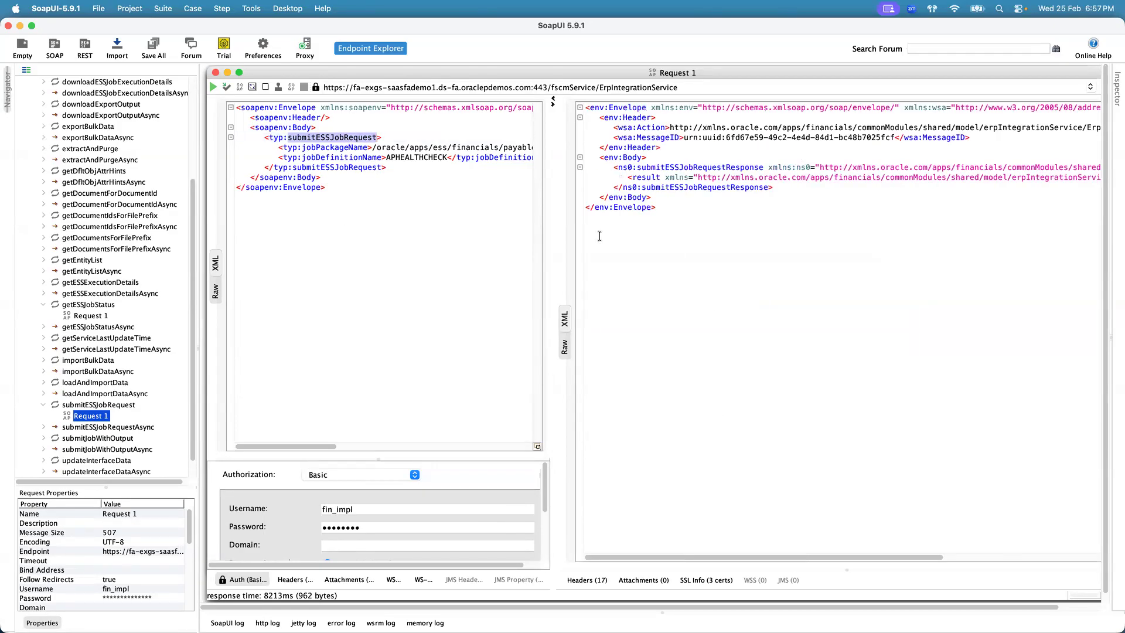
{"action": "left_click", "coordinate": [730, 166]}
{"action": "left_click", "coordinate": [656, 179]}
{"action": "left_click_drag", "start_coordinate": [771, 558], "coordinate": [949, 558]}
{"action": "double_click", "coordinate": [905, 178]}
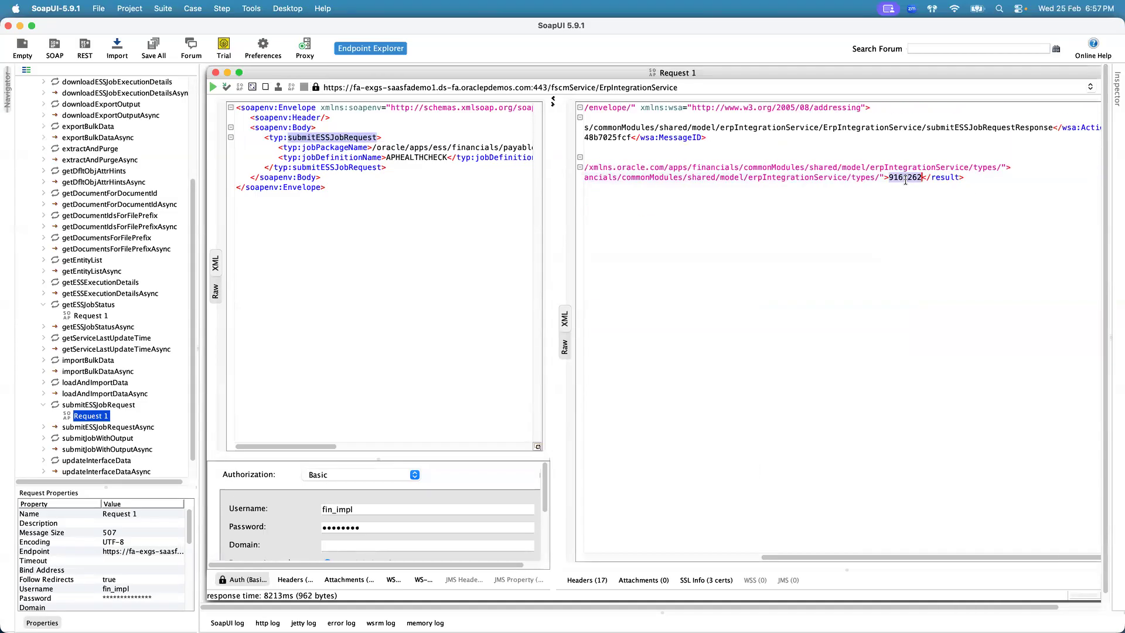
{"action": "key", "text": "super+Tab"}
{"action": "double_click", "coordinate": [908, 177]}
- Open the getESSJobStatus request in SoapUI and examine its requestId and the job status returned in the result
{"action": "left_click", "coordinate": [94, 317]}
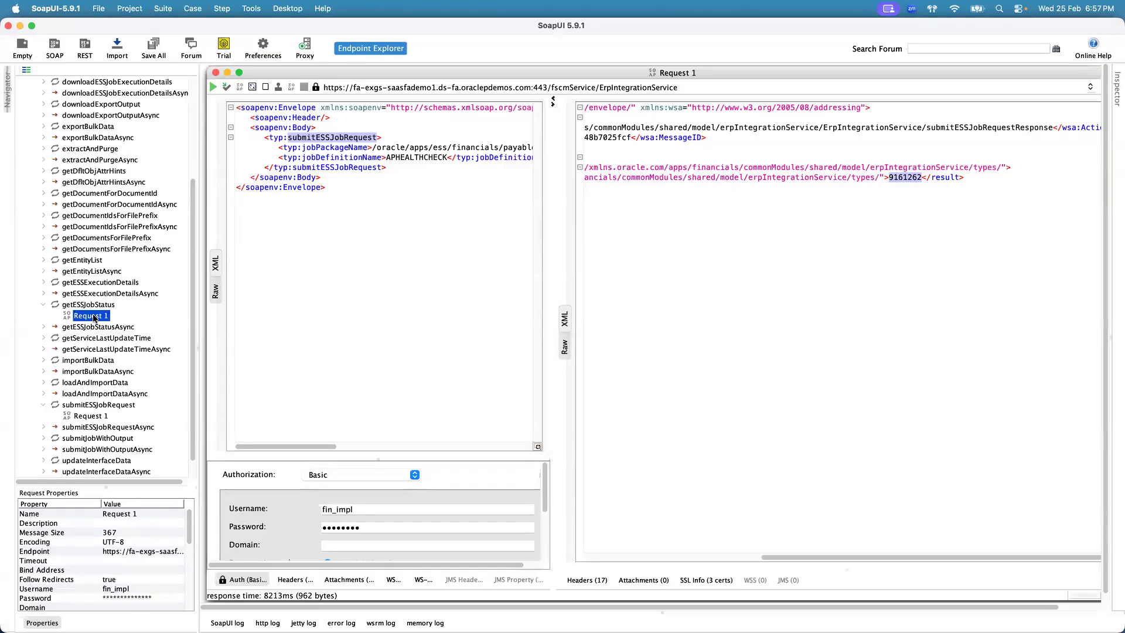
{"action": "key", "text": "super+Tab"}
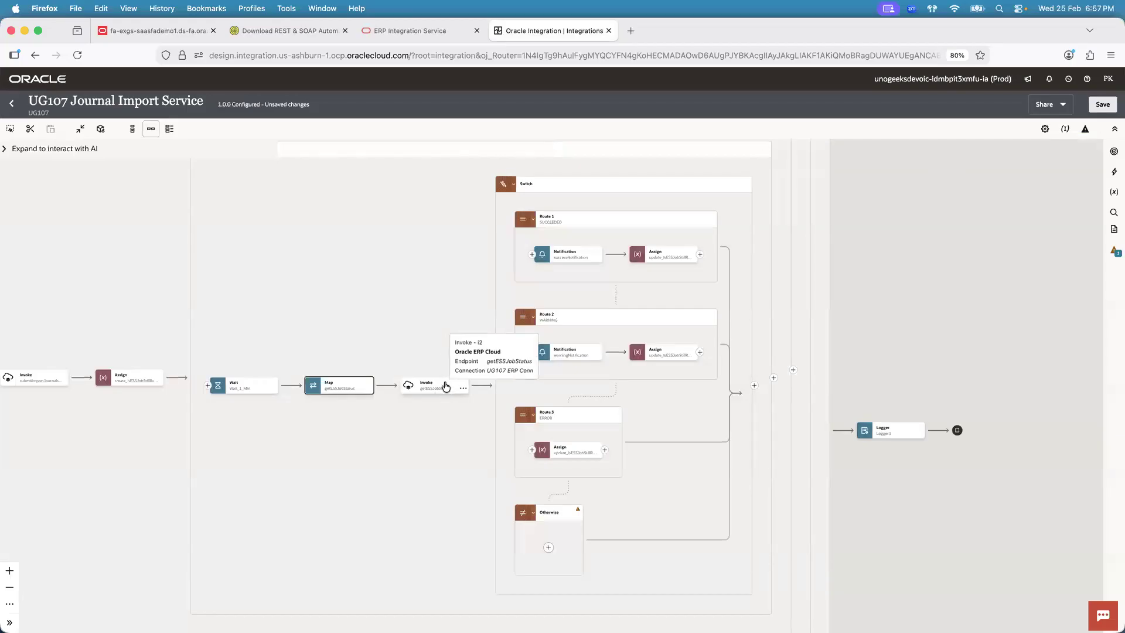
{"action": "key", "text": "super+Tab"}
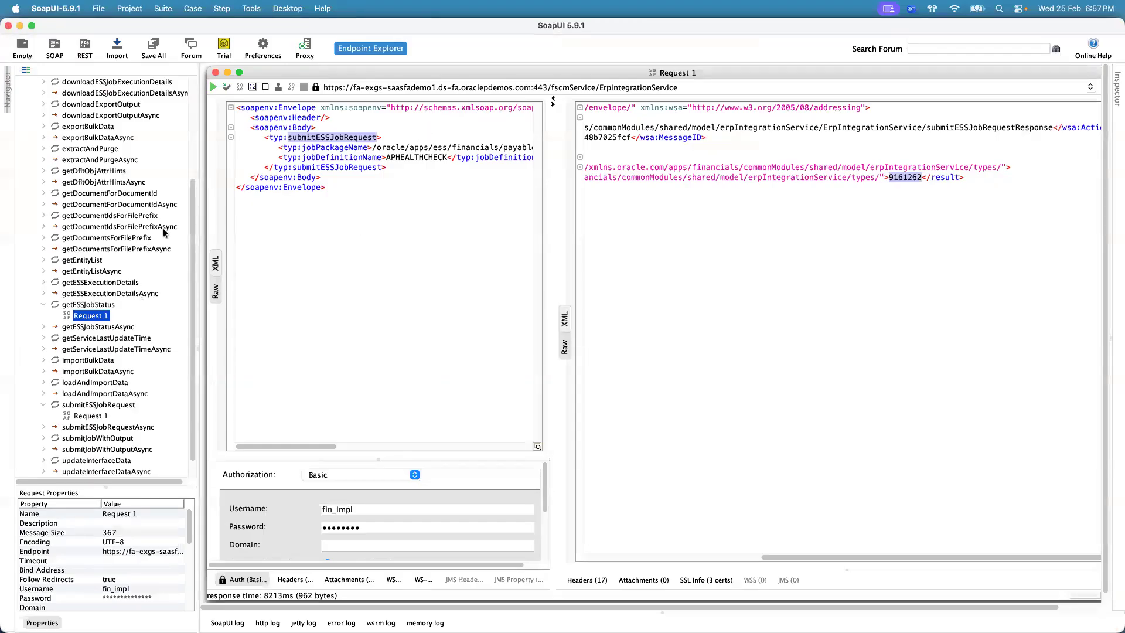
{"action": "double_click", "coordinate": [98, 316]}
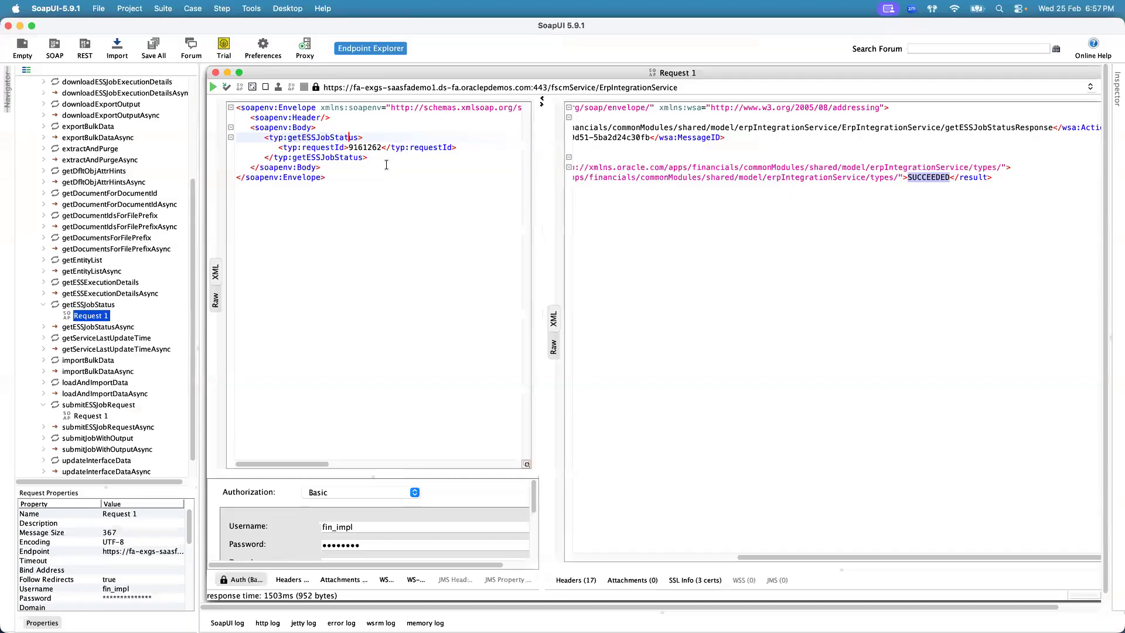
{"action": "left_click", "coordinate": [366, 148]}
{"action": "left_click", "coordinate": [940, 175]}
{"action": "double_click", "coordinate": [940, 176]}
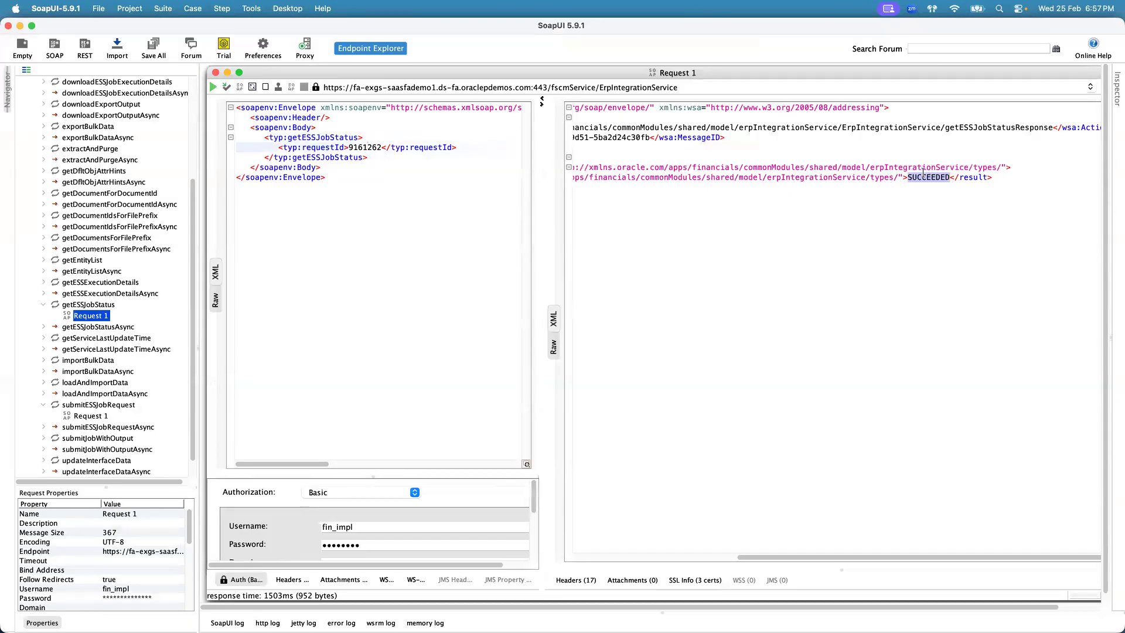
- Return to Firefox and save the UG107 Journal Import Service integration with its updated getESSJobStatus mapping
{"action": "key", "text": "super+Tab"}
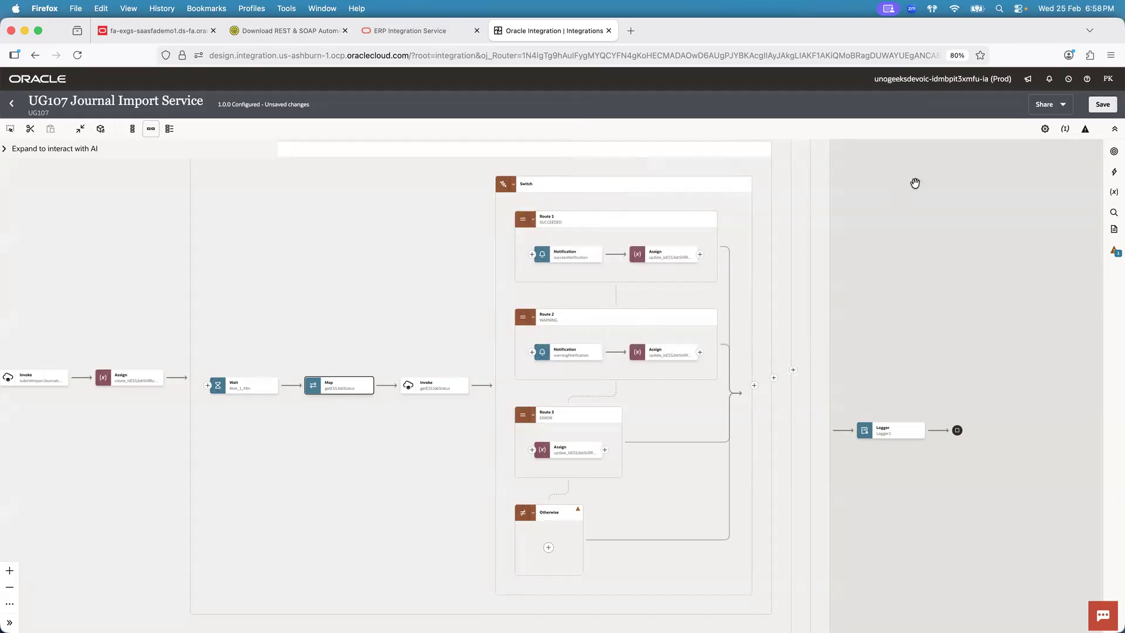
{"action": "left_click", "coordinate": [1103, 104]}
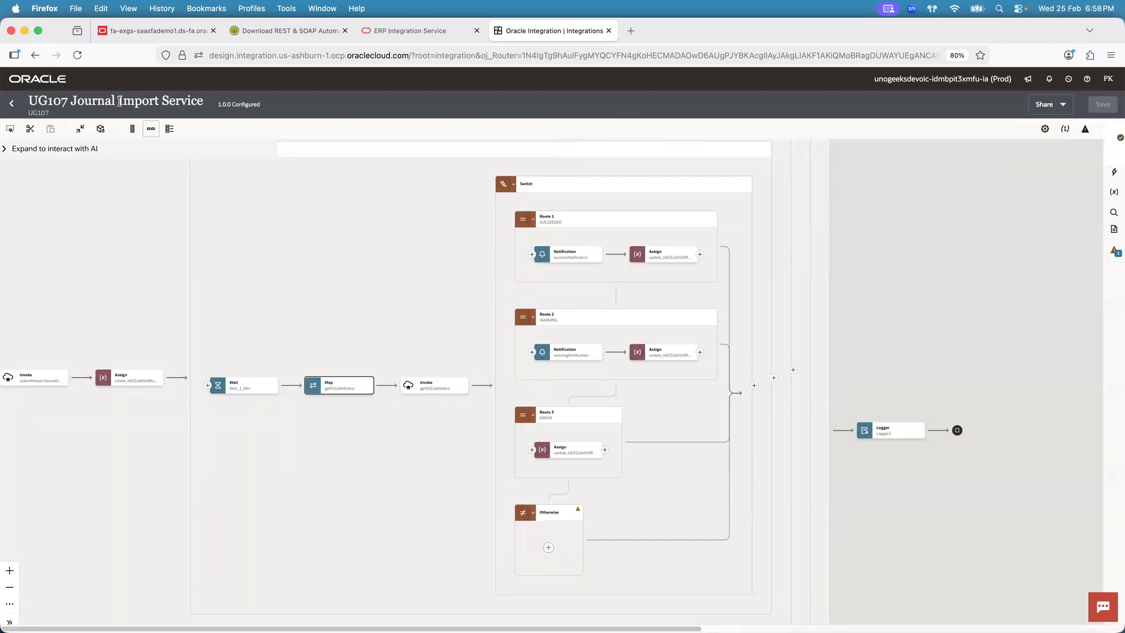
{"action": "left_click_drag", "start_coordinate": [468, 298], "coordinate": [620, 314]}
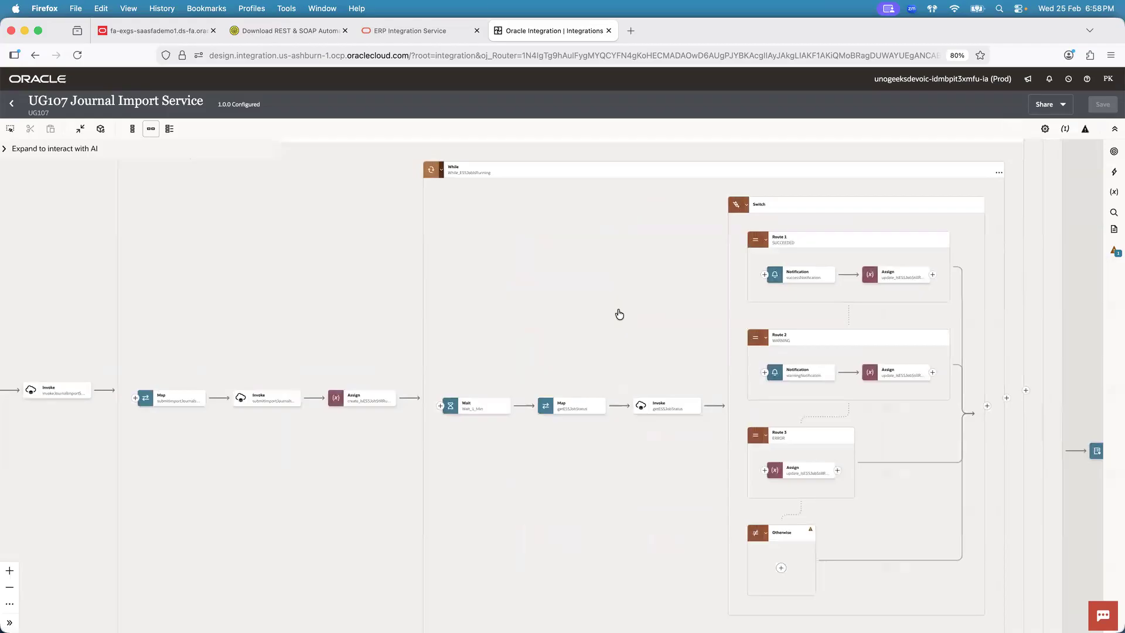
- Examine the journal import, submitImportJournalsESSJob and getESSJobStatus invokes in the integration flow, and consult the ERP Integration Service documentation
{"action": "left_click", "coordinate": [253, 398]}
{"action": "left_click_drag", "start_coordinate": [235, 467], "coordinate": [382, 456]}
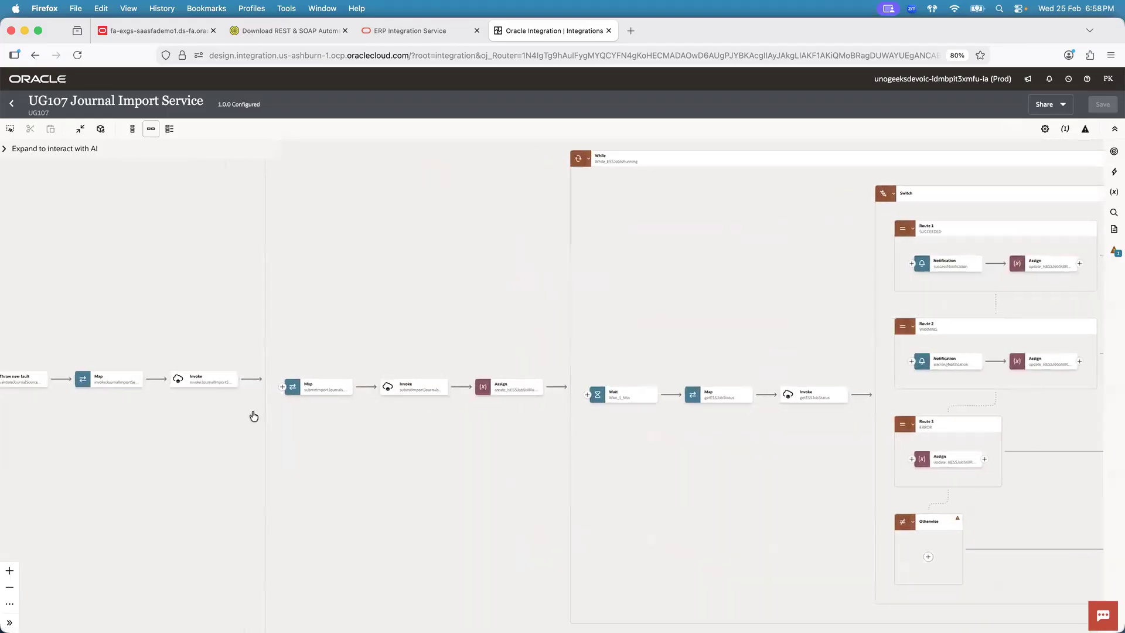
{"action": "left_click", "coordinate": [205, 385]}
{"action": "left_click", "coordinate": [416, 390]}
{"action": "left_click", "coordinate": [815, 397]}
{"action": "left_click", "coordinate": [416, 30]}
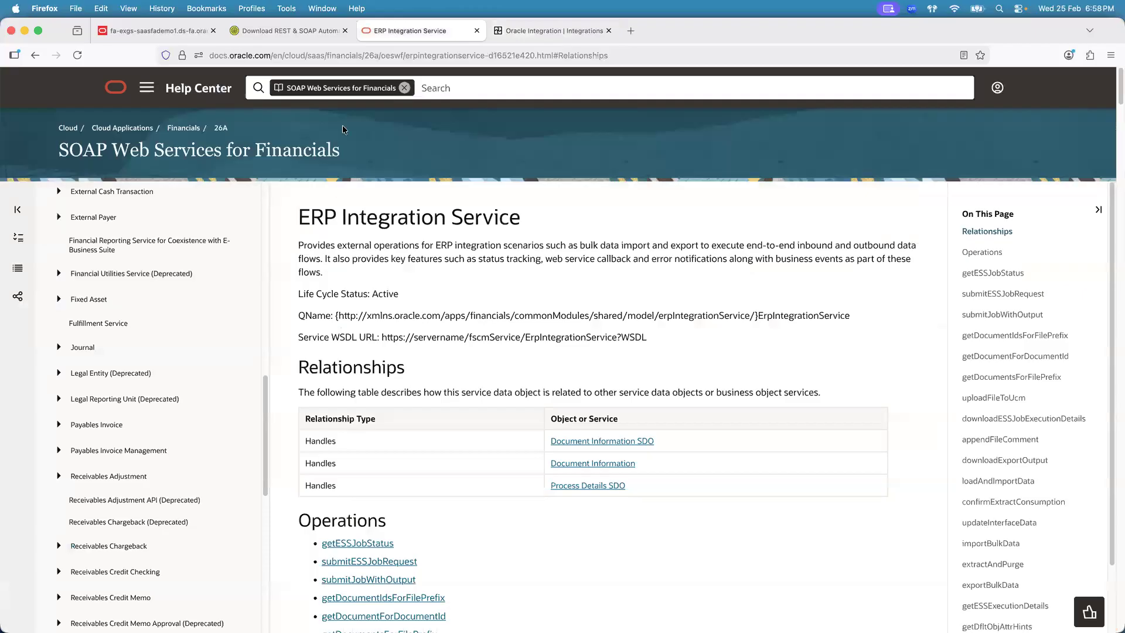
{"action": "left_click", "coordinate": [516, 32]}
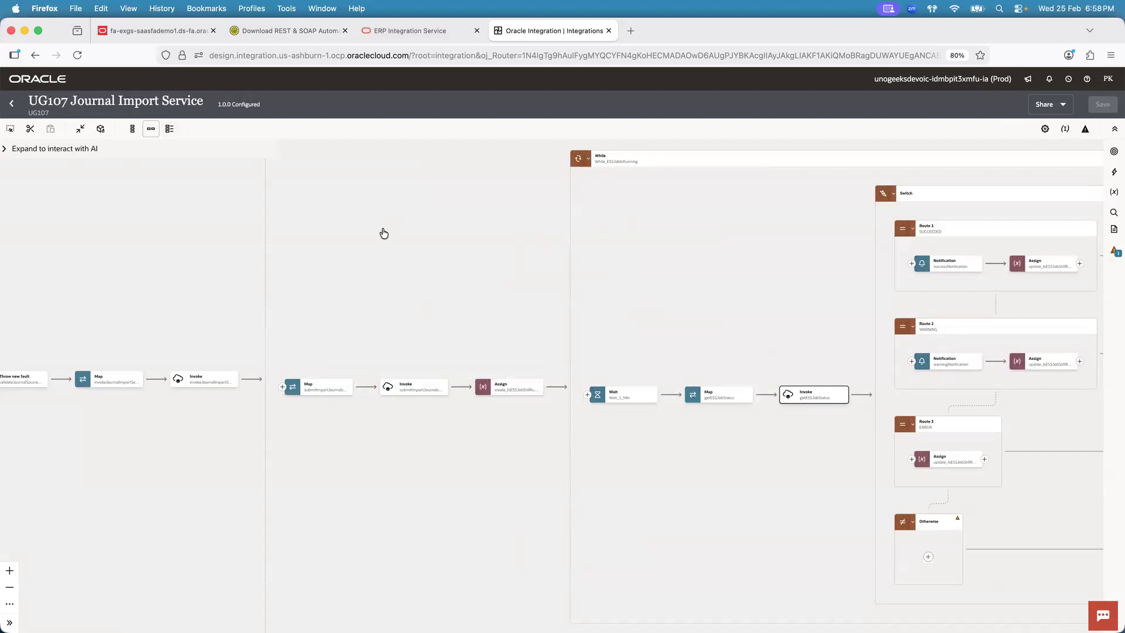
- Switch to SoapUI and examine the jobPackageName and jobDefinitionName elements in the submitESSJobRequest request
{"action": "key", "text": "super+Tab"}
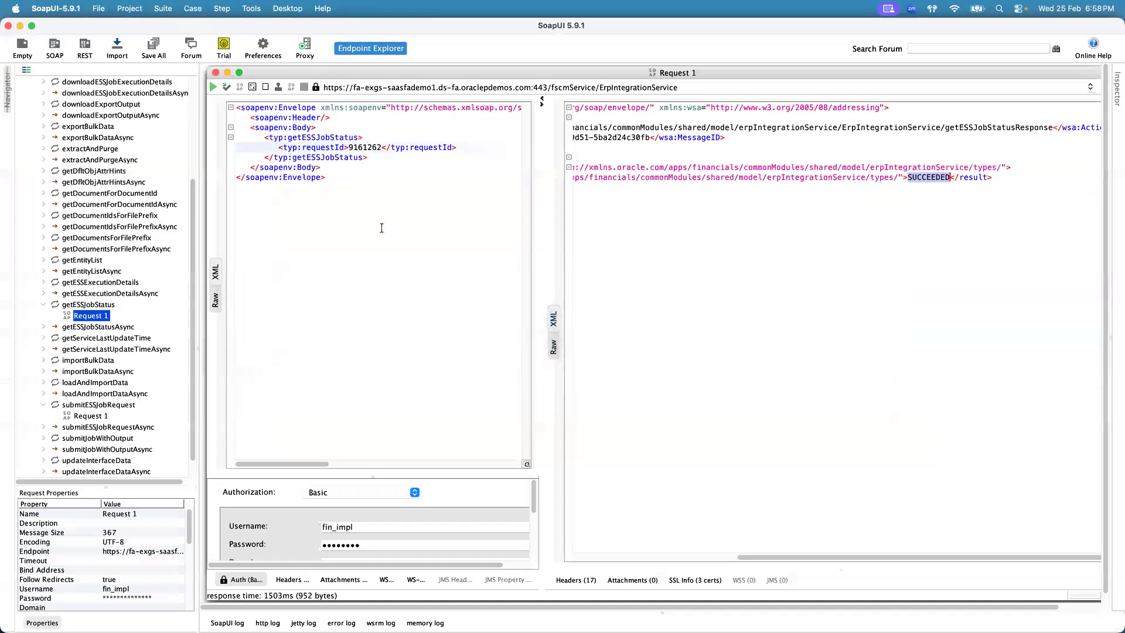
{"action": "left_click", "coordinate": [100, 416]}
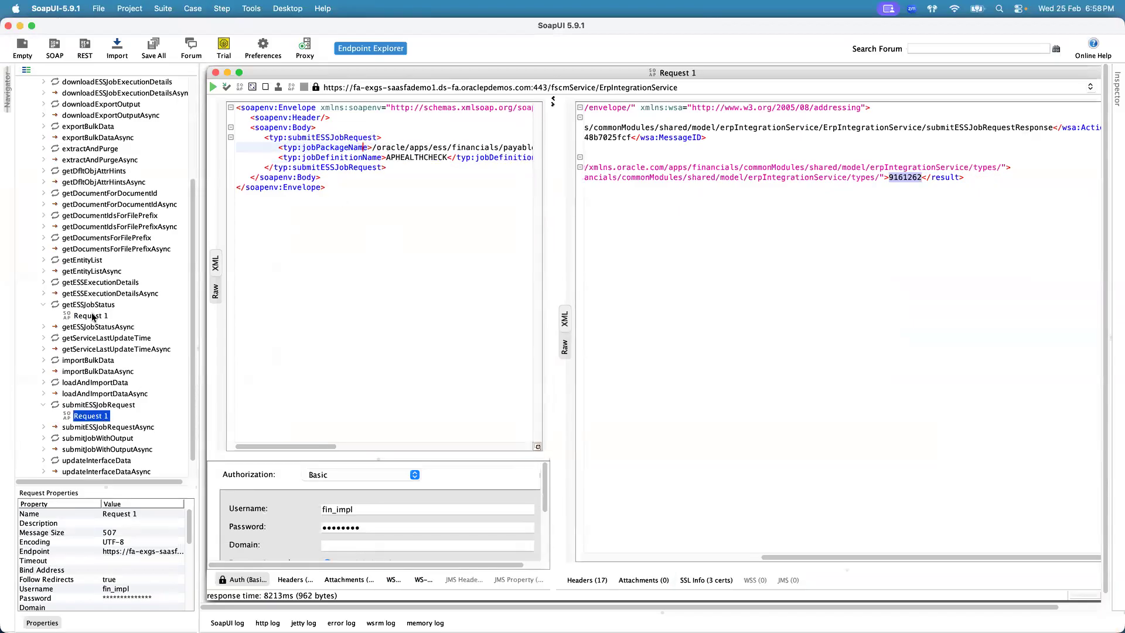
{"action": "left_click", "coordinate": [336, 157]}
{"action": "left_click", "coordinate": [336, 147]}
{"action": "left_click", "coordinate": [335, 157]}
{"action": "key", "text": "super+Tab"}
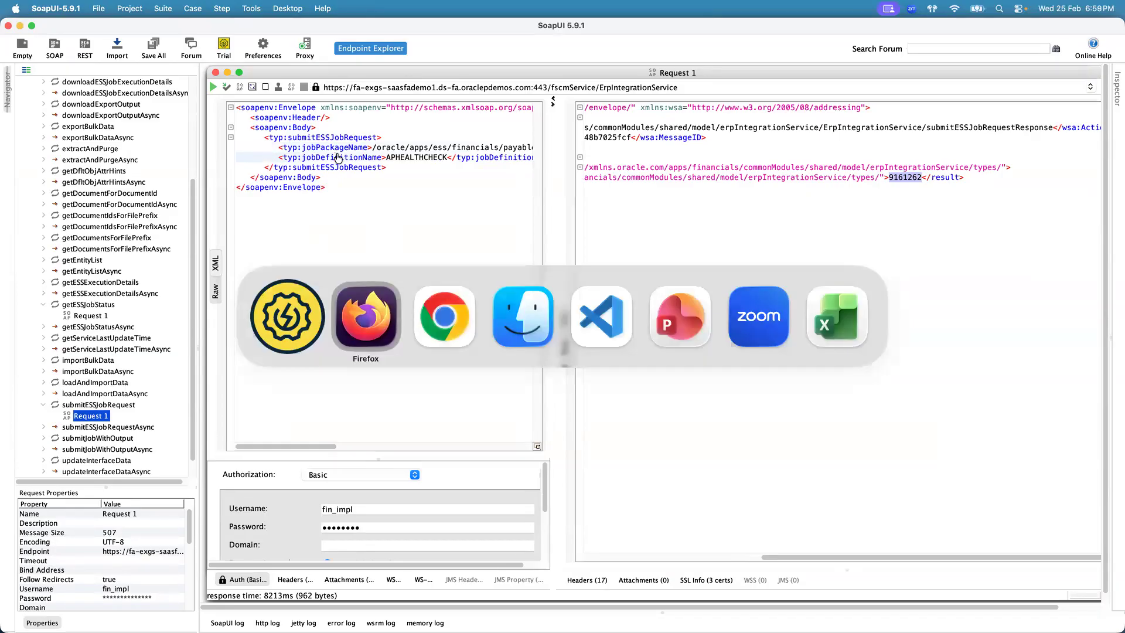
- Open the Map to getESSJobStatus in Firefox and compare its Request Id target with the request in SoapUI
{"action": "double_click", "coordinate": [722, 400]}
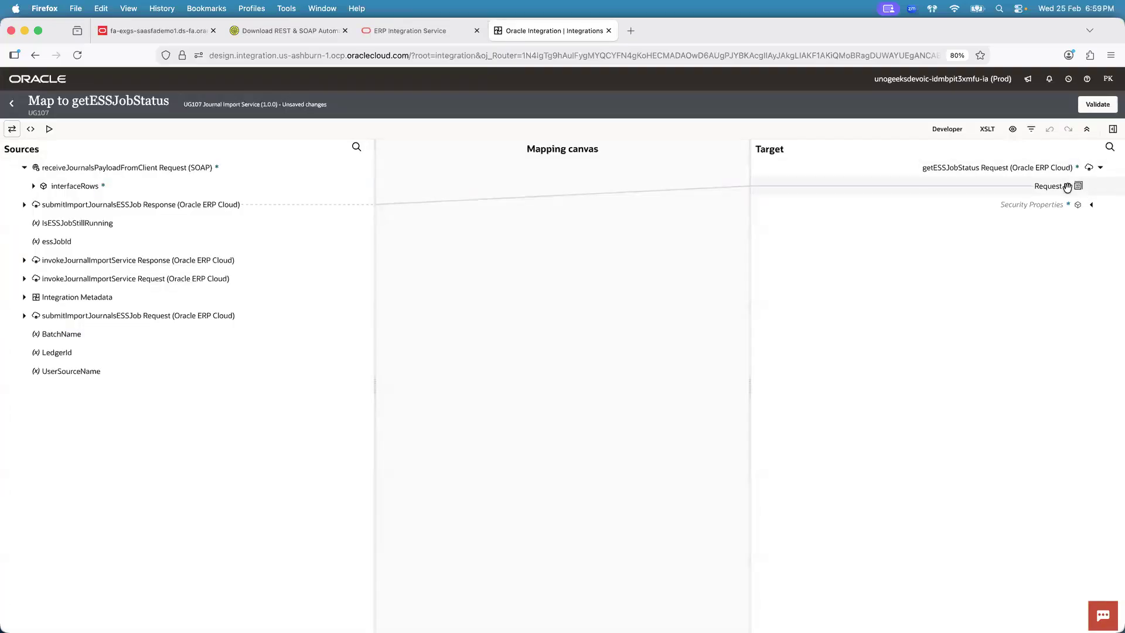
{"action": "key", "text": "super+Tab"}
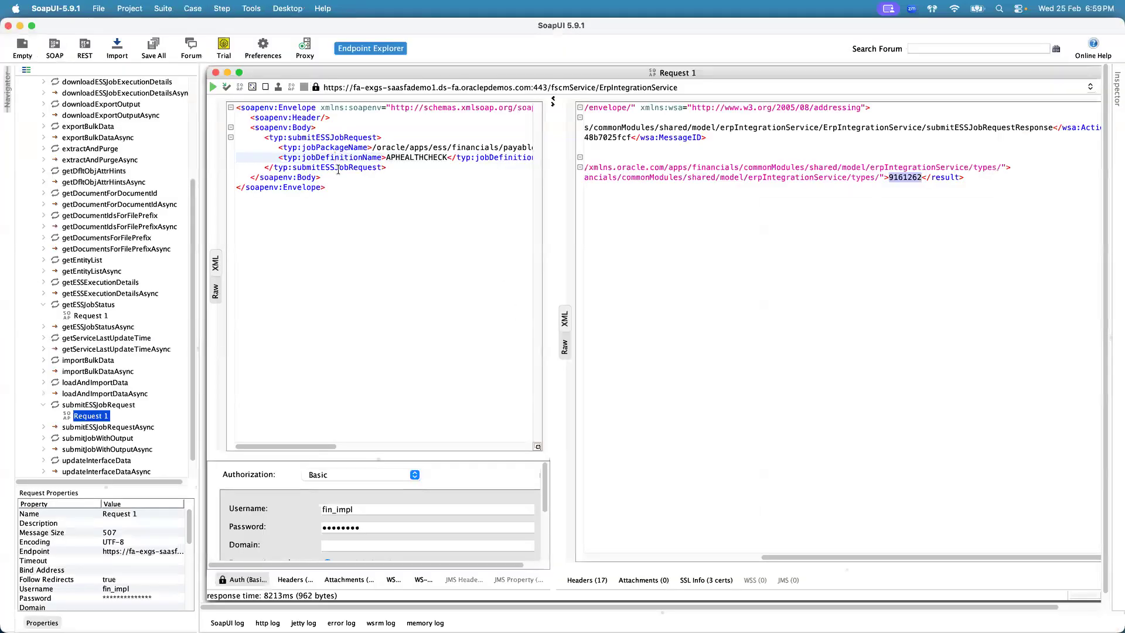
{"action": "key", "text": "super+Tab"}
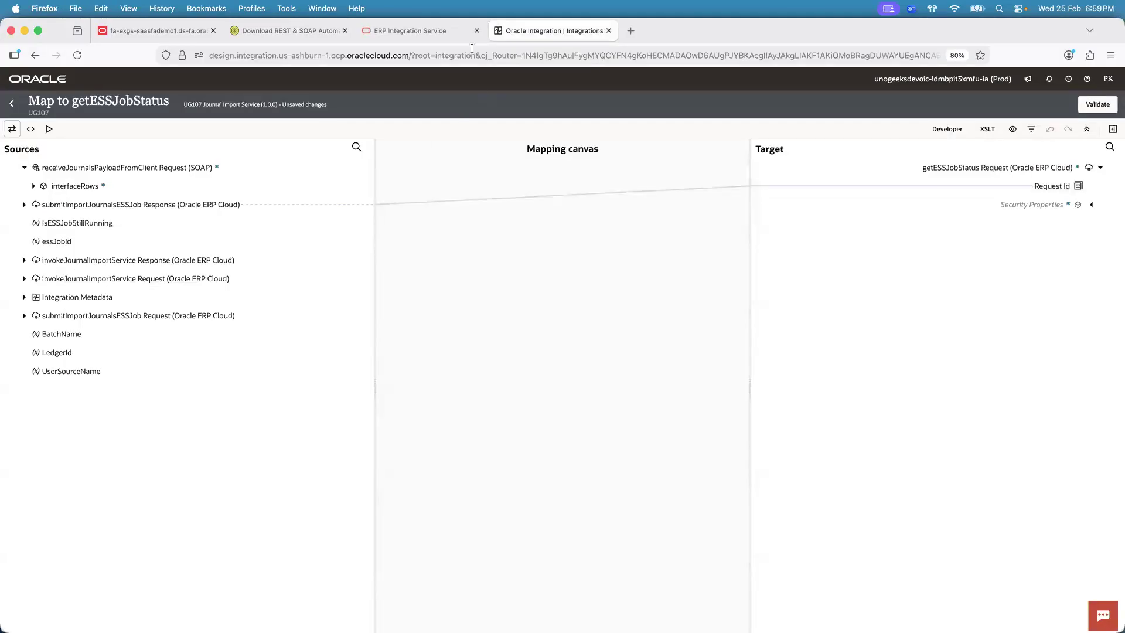
{"action": "key", "text": "super+Tab"}
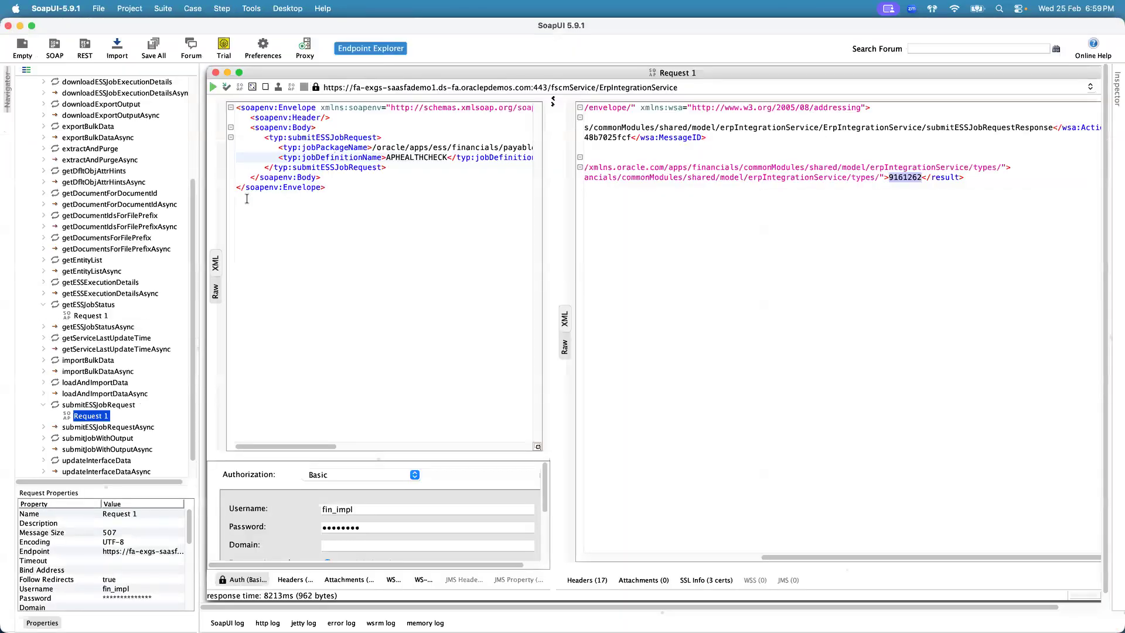
- In SoapUI, review the submitESSJobRequest operation, its jobPackageName and jobDefinitionName inputs, and the service endpoint URL
{"action": "left_click", "coordinate": [325, 146]}
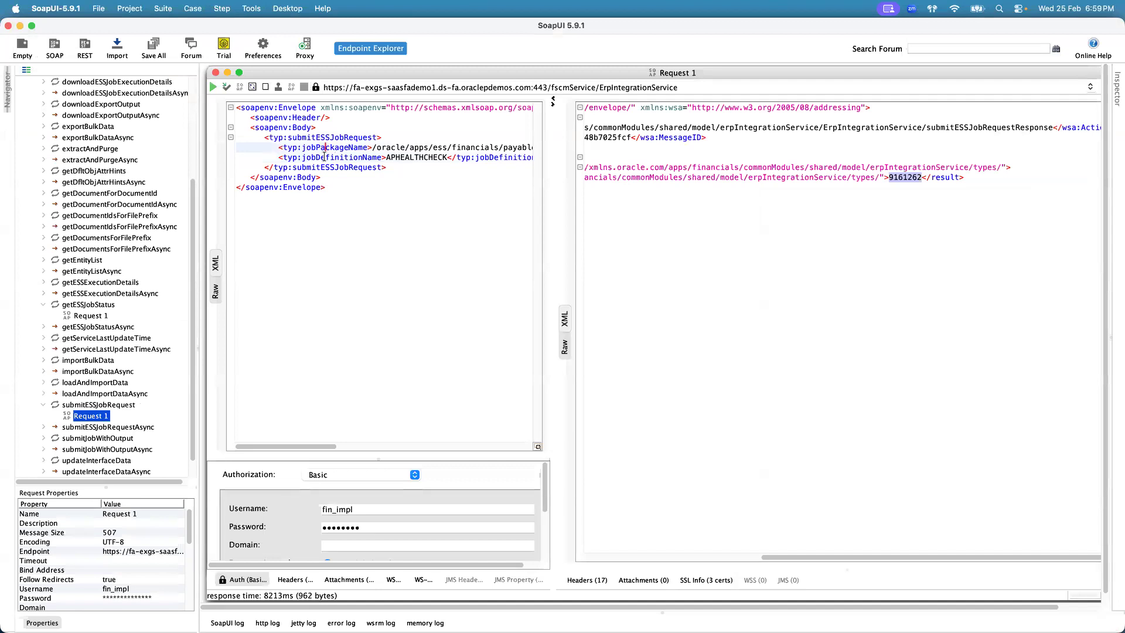
{"action": "left_click", "coordinate": [325, 157]}
{"action": "left_click", "coordinate": [324, 148]}
{"action": "left_click", "coordinate": [331, 137]}
{"action": "left_click", "coordinate": [655, 87]}
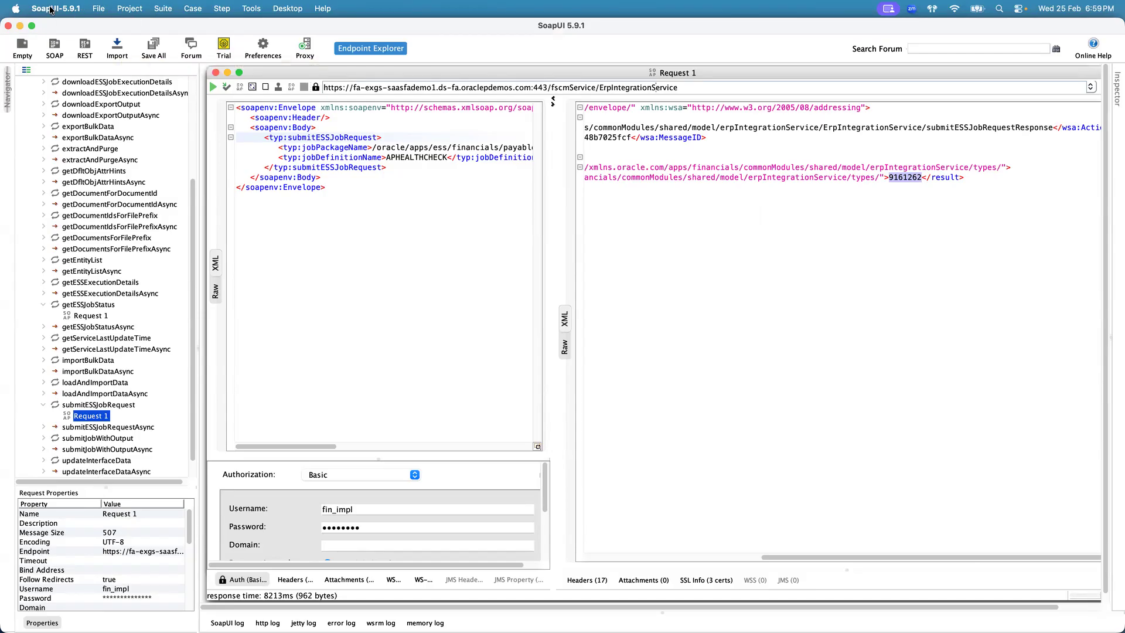
- Open the New SOAP Project dialog, examine its Initial WSDL field, and cancel without creating a project
{"action": "left_click", "coordinate": [54, 56]}
{"action": "left_click", "coordinate": [481, 324]}
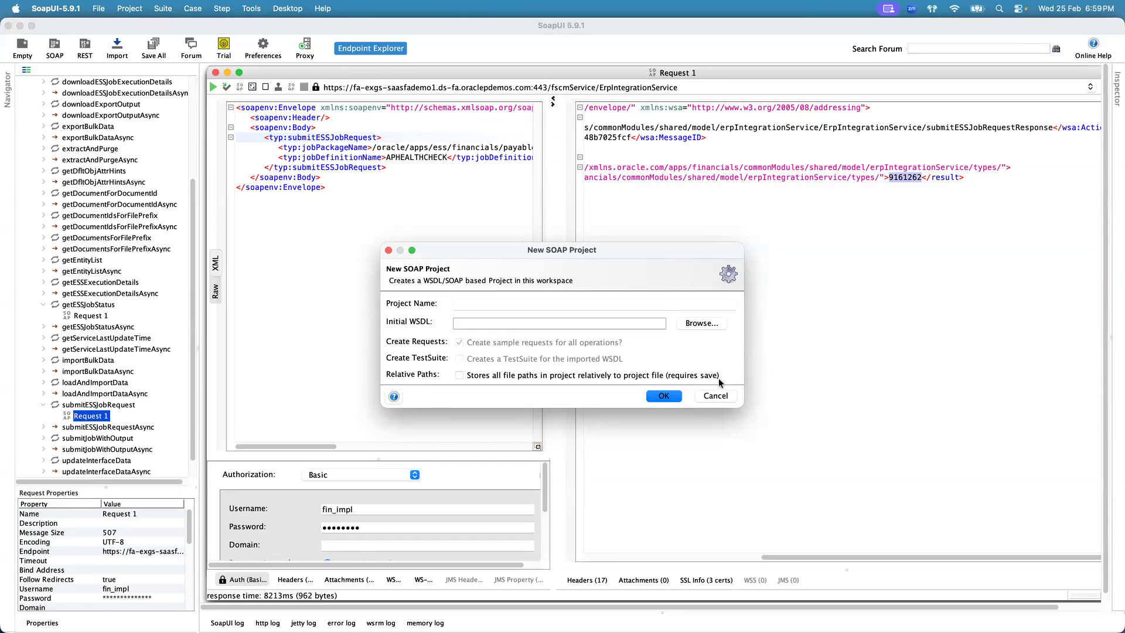
{"action": "left_click", "coordinate": [716, 396]}
- Switch to the Web Service Basics notes in Visual Studio Code and review the line on data types, messages and port types
{"action": "key", "text": "super+Tab"}
{"action": "key", "text": "super+Tab"}
{"action": "key", "text": "super+Tab"}
{"action": "key", "text": "super+Tab"}
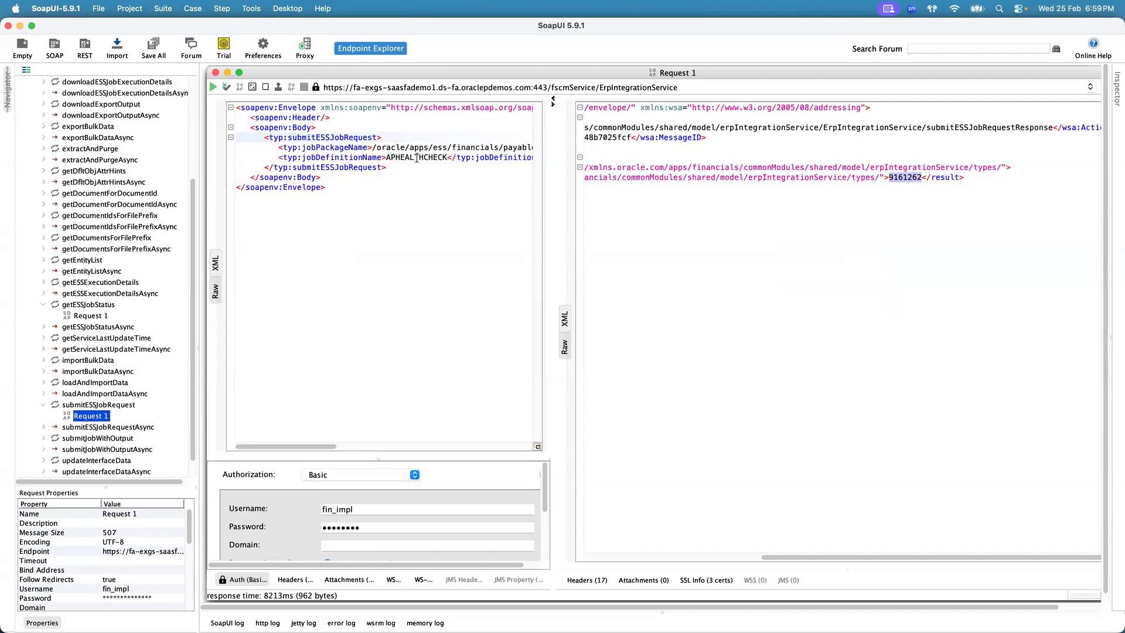
{"action": "key", "text": "super+Tab"}
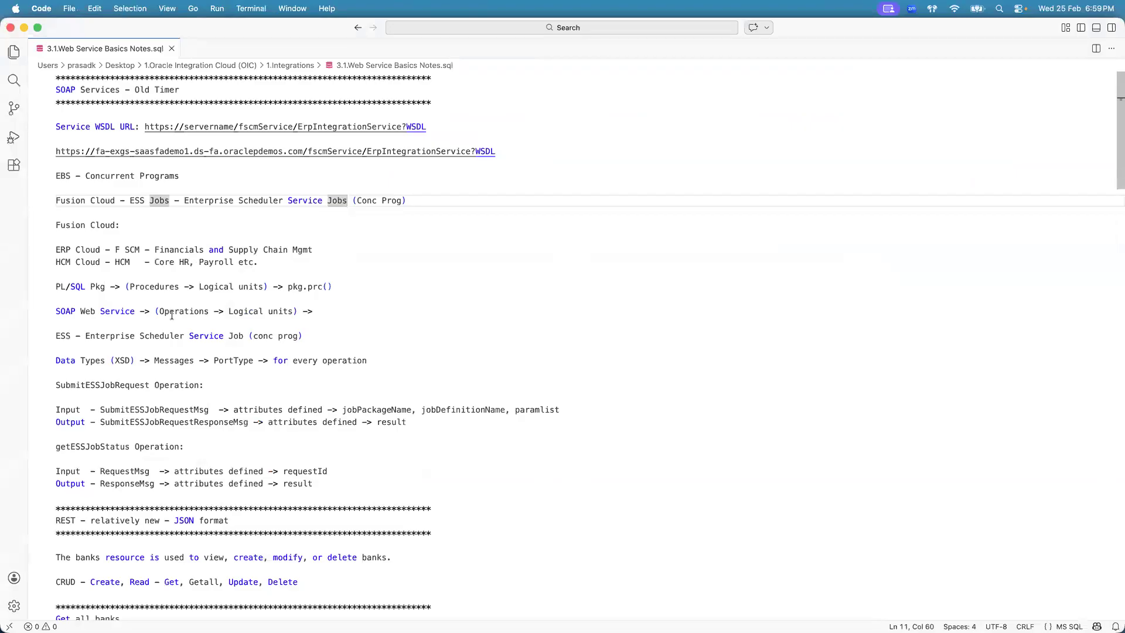
{"action": "left_click", "coordinate": [139, 359]}
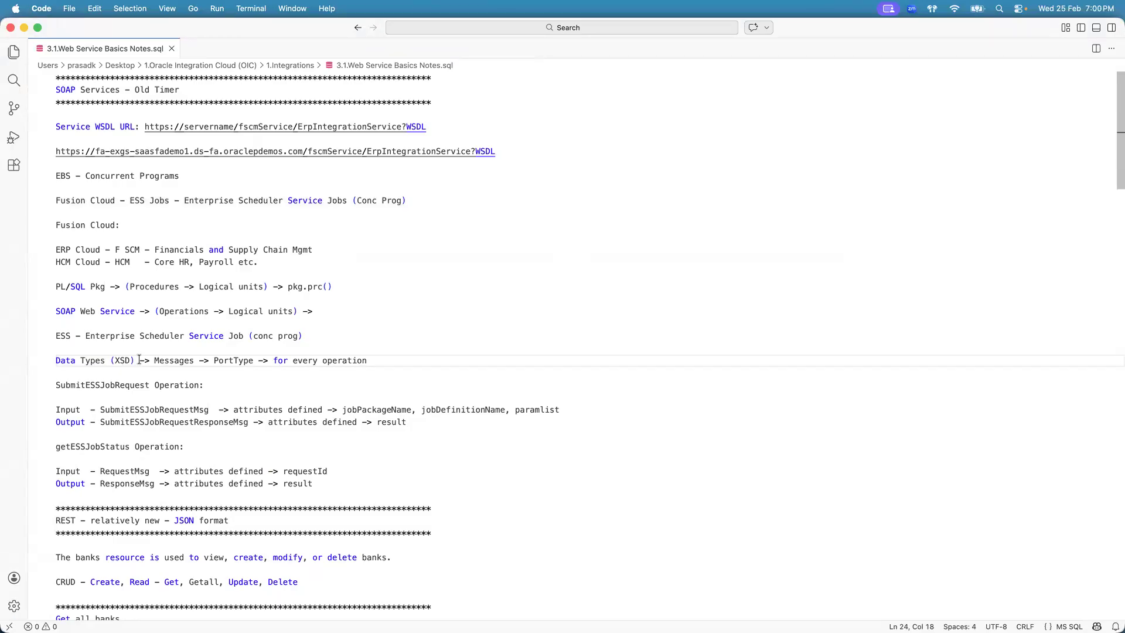
{"action": "left_click", "coordinate": [338, 360]}
- Return to SoapUI and examine the submitESSJobRequest input elements and the result element in its response
{"action": "key", "text": "super+Tab"}
{"action": "left_click", "coordinate": [366, 148]}
{"action": "left_click", "coordinate": [362, 157]}
{"action": "left_click", "coordinate": [359, 147]}
{"action": "left_click", "coordinate": [362, 156]}
{"action": "left_click", "coordinate": [949, 177]}
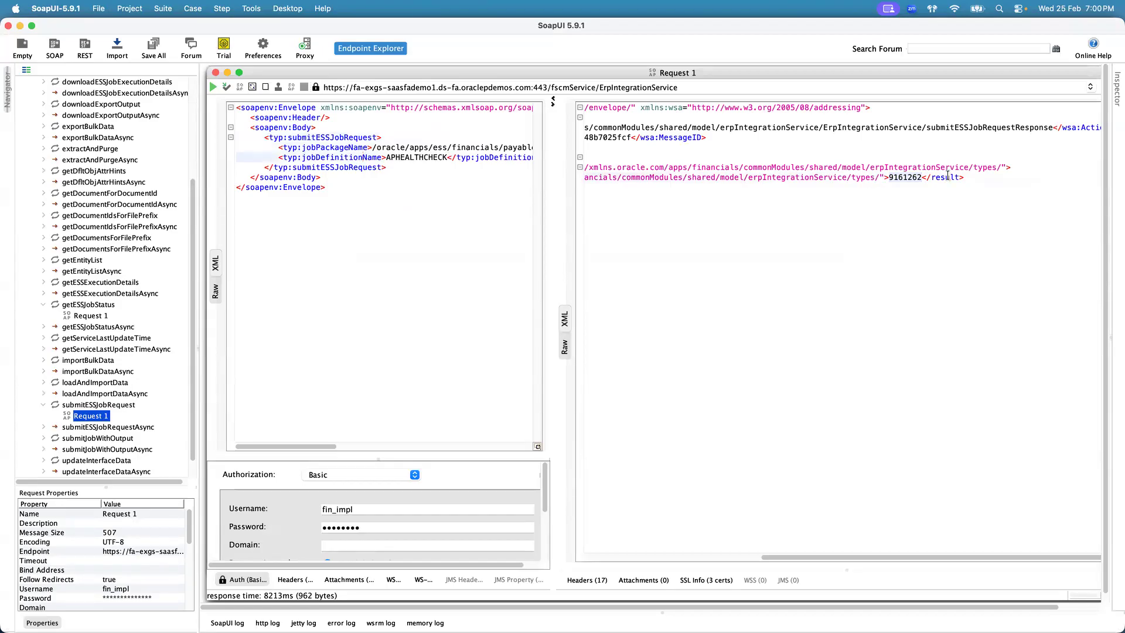
- Return to the Visual Studio Code notes and examine the Data Types (XSD) entry and its relation to every operation
{"action": "key", "text": "super+Tab"}
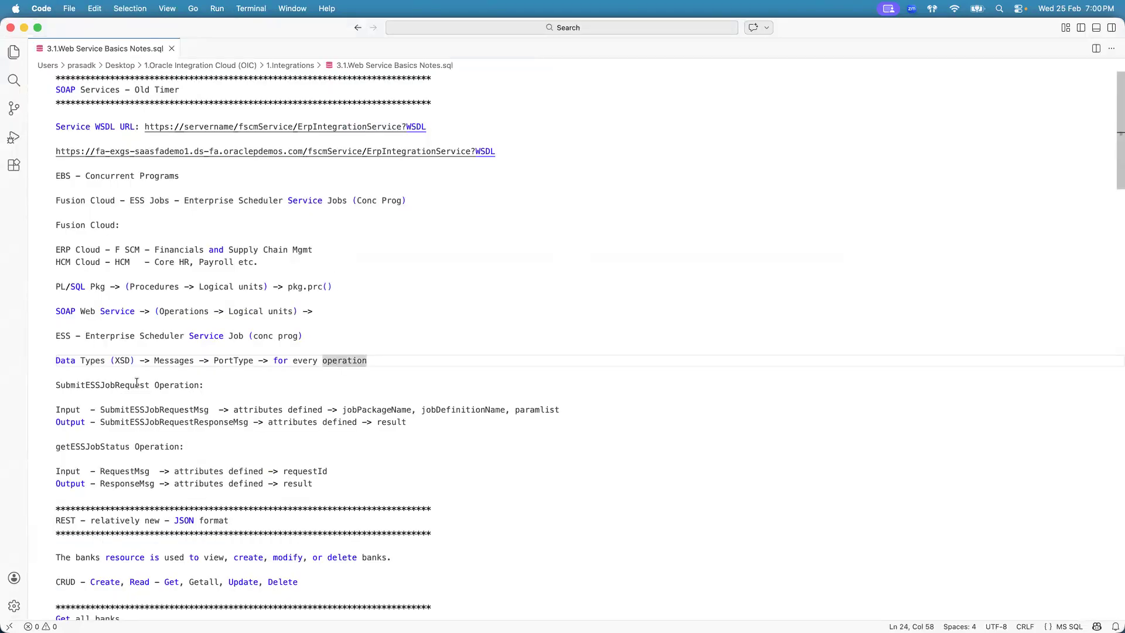
{"action": "left_click", "coordinate": [56, 361]}
{"action": "left_click_drag", "start_coordinate": [56, 360], "coordinate": [105, 360]}
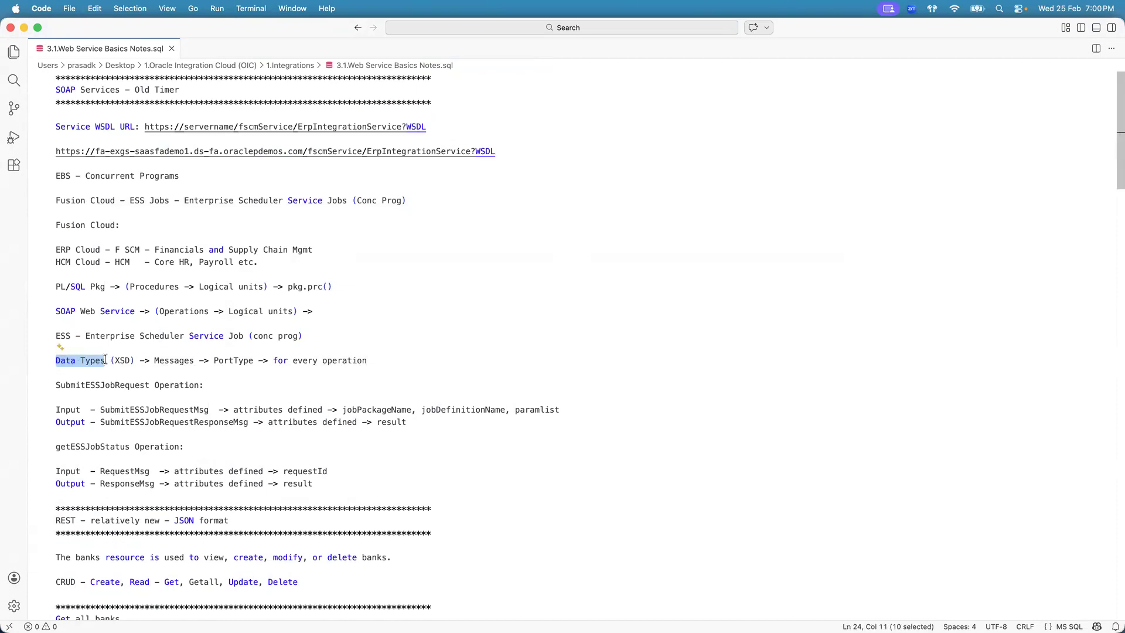
{"action": "left_click", "coordinate": [106, 360]}
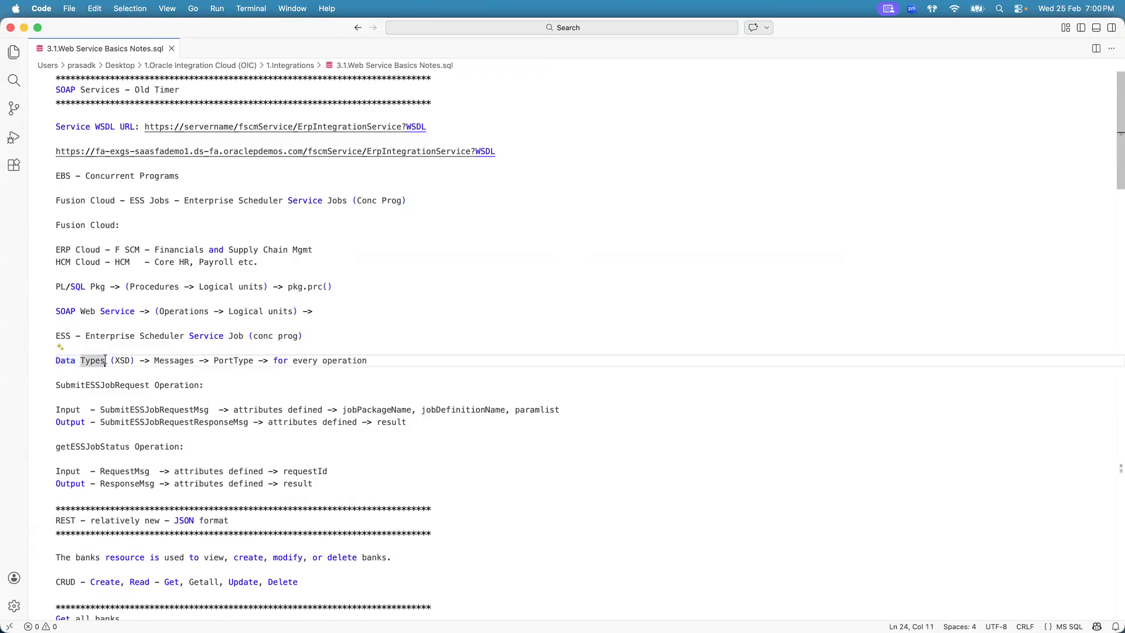
{"action": "left_click", "coordinate": [67, 361]}
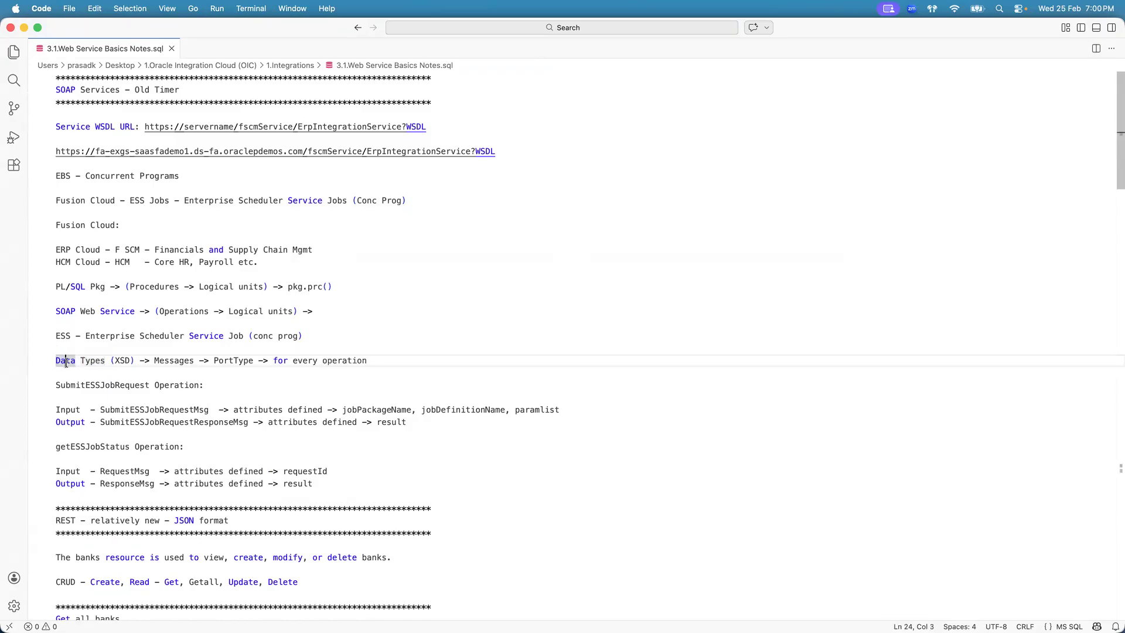
{"action": "left_click", "coordinate": [99, 362]}
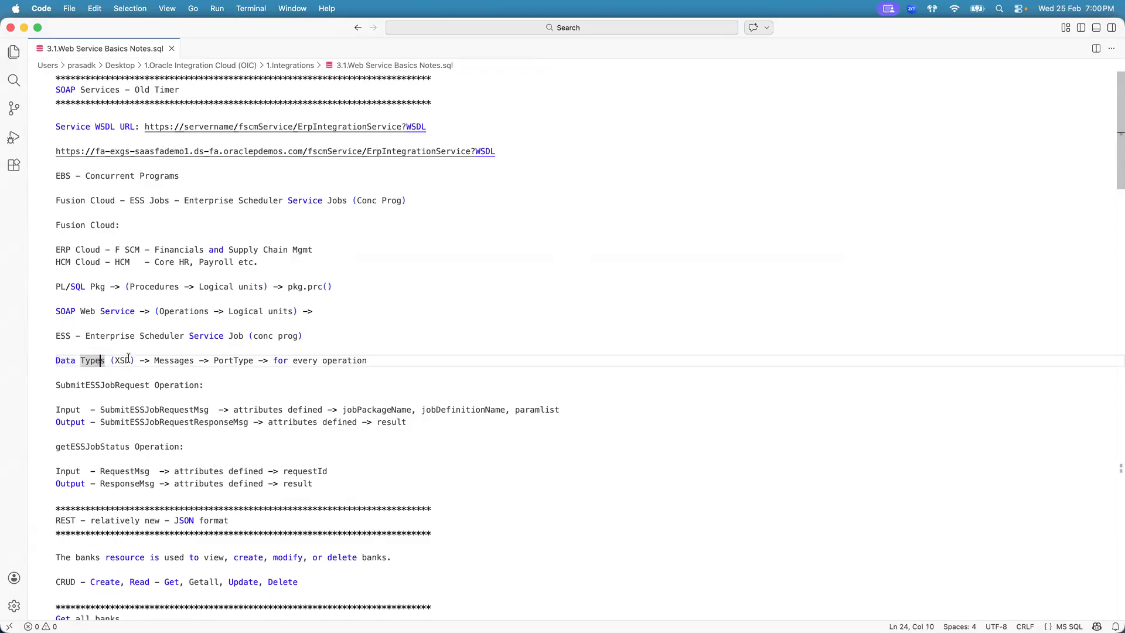
{"action": "left_click", "coordinate": [342, 362]}
{"action": "left_click", "coordinate": [120, 360]}
{"action": "left_click", "coordinate": [105, 362]}
{"action": "left_click", "coordinate": [120, 360]}
{"action": "left_click", "coordinate": [140, 360]}
- Examine the Messages, PortType and operation entries on the same line of the web service notes
{"action": "left_click", "coordinate": [195, 361]}
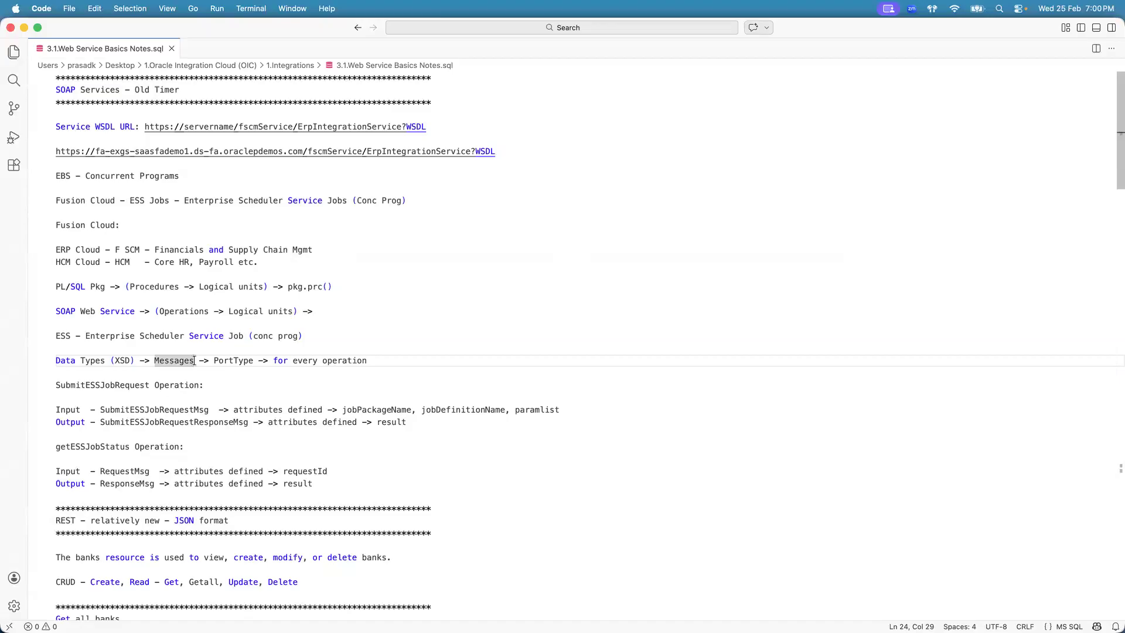
{"action": "left_click", "coordinate": [237, 361]}
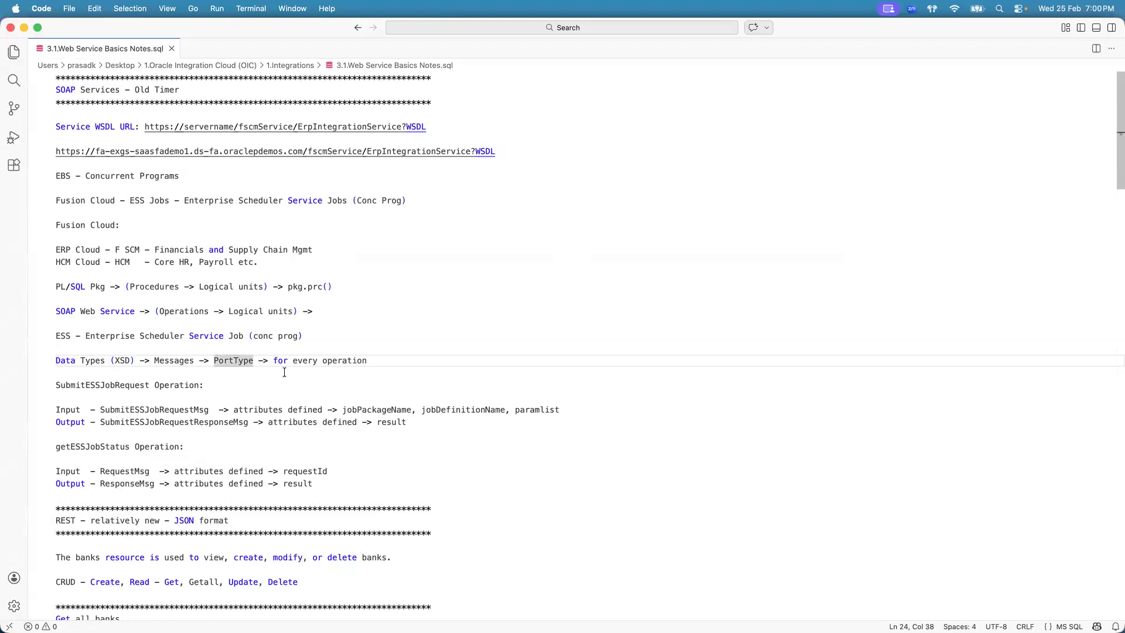
{"action": "left_click", "coordinate": [331, 361]}
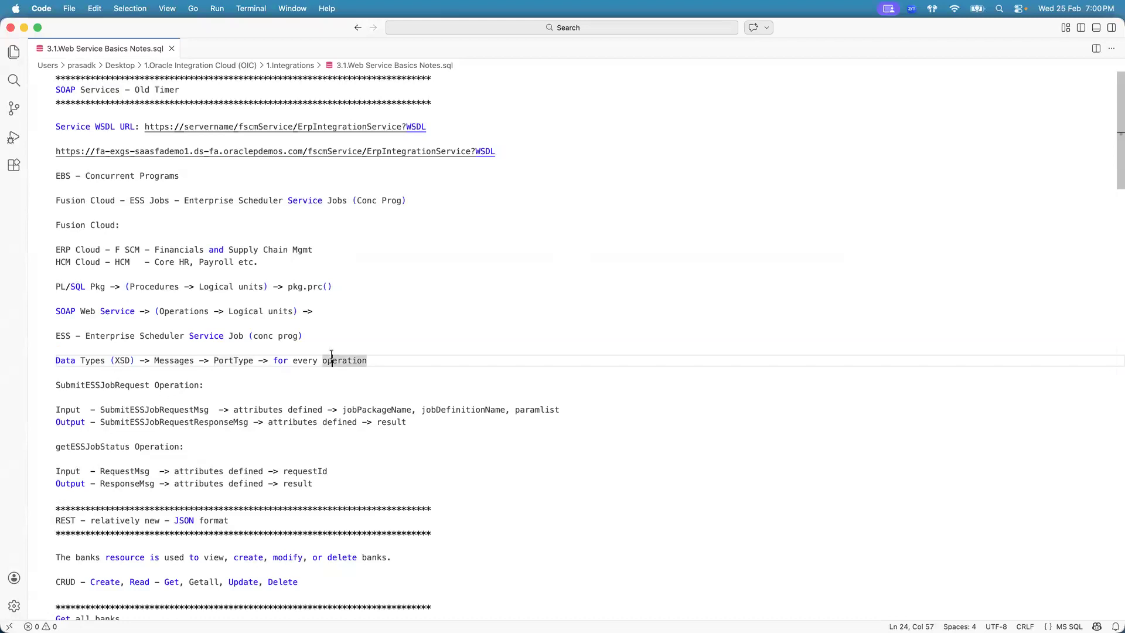
{"action": "left_click", "coordinate": [240, 361]}
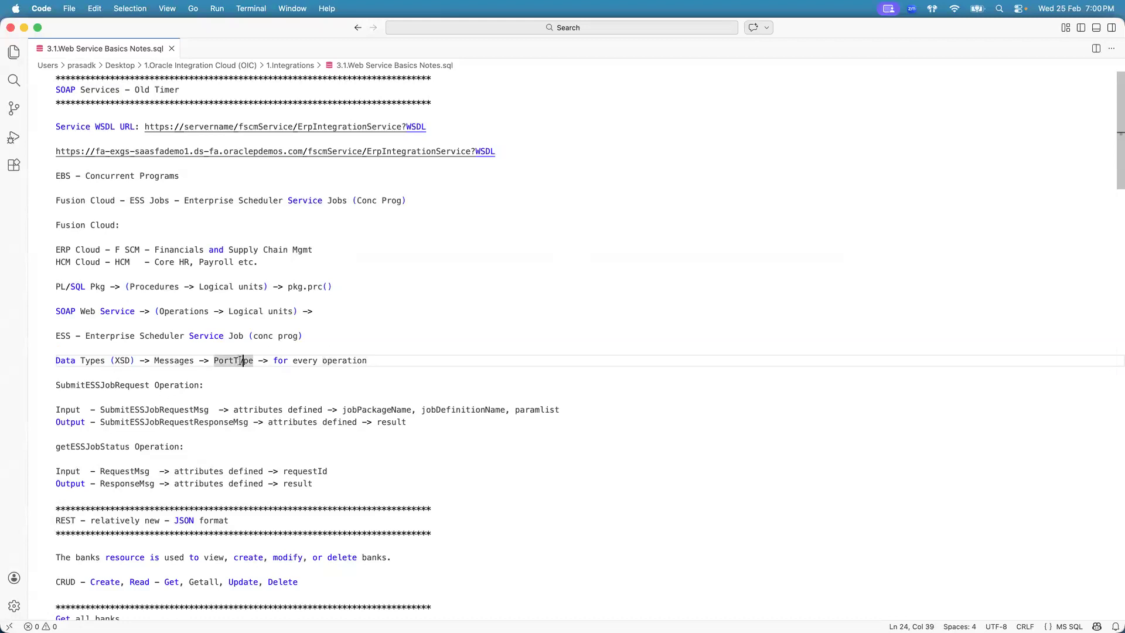
- Switch to the ErpIntegrationService WSDL page in Firefox and search it for "types"
{"action": "key", "text": "super+Tab"}
{"action": "key", "text": "super+Tab"}
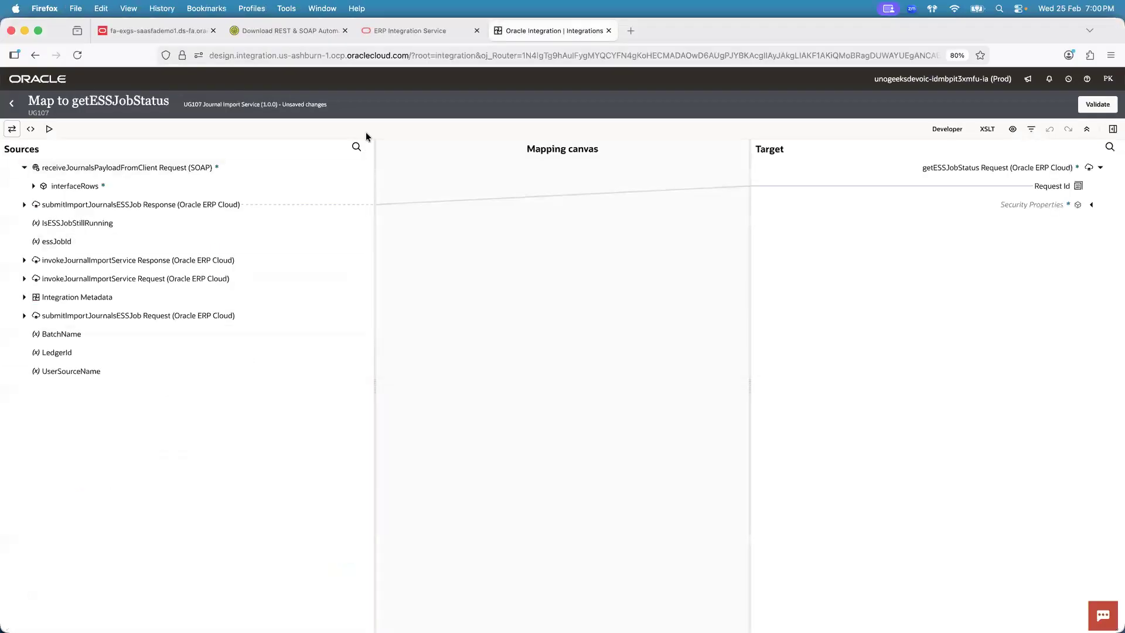
{"action": "left_click", "coordinate": [422, 29]}
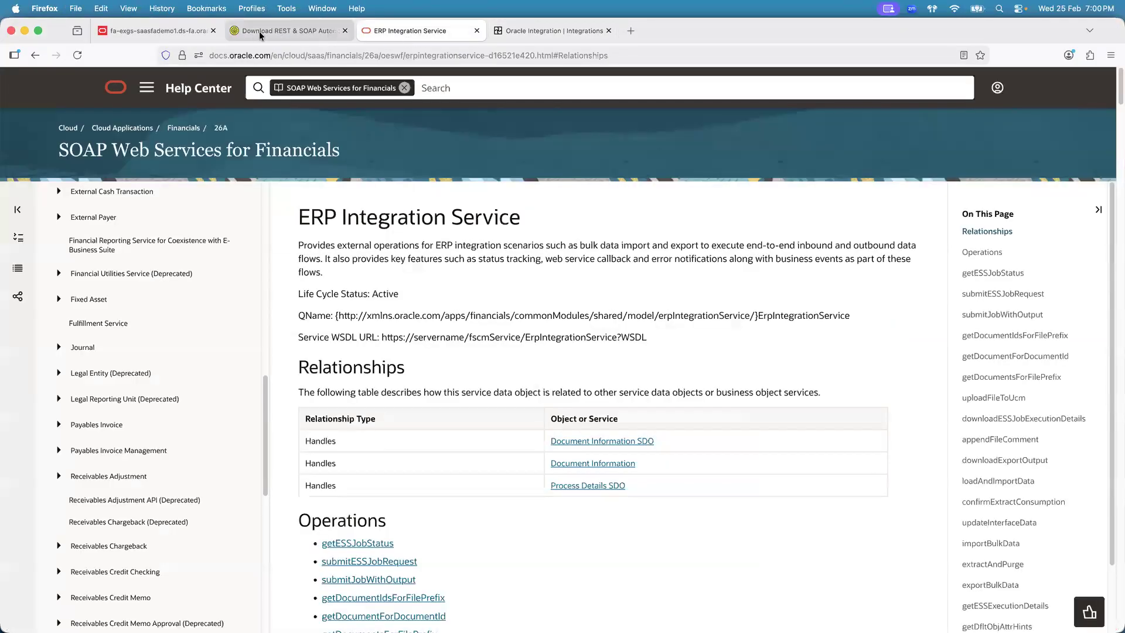
{"action": "left_click", "coordinate": [154, 31]}
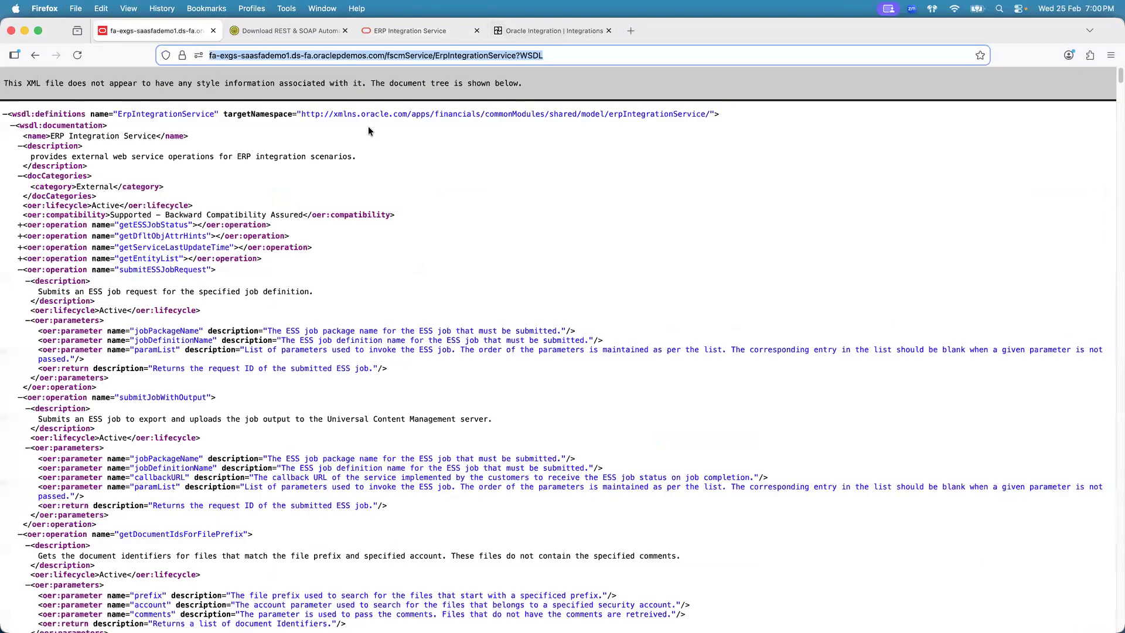
{"action": "key", "text": "super+f"}
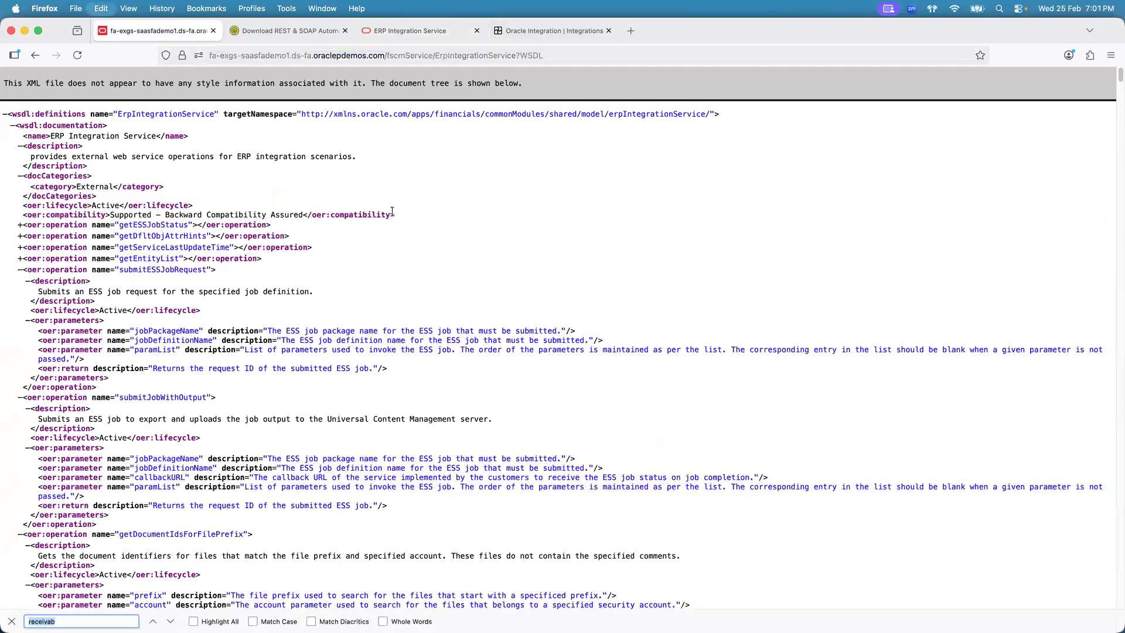
{"action": "type", "text": "tye"}
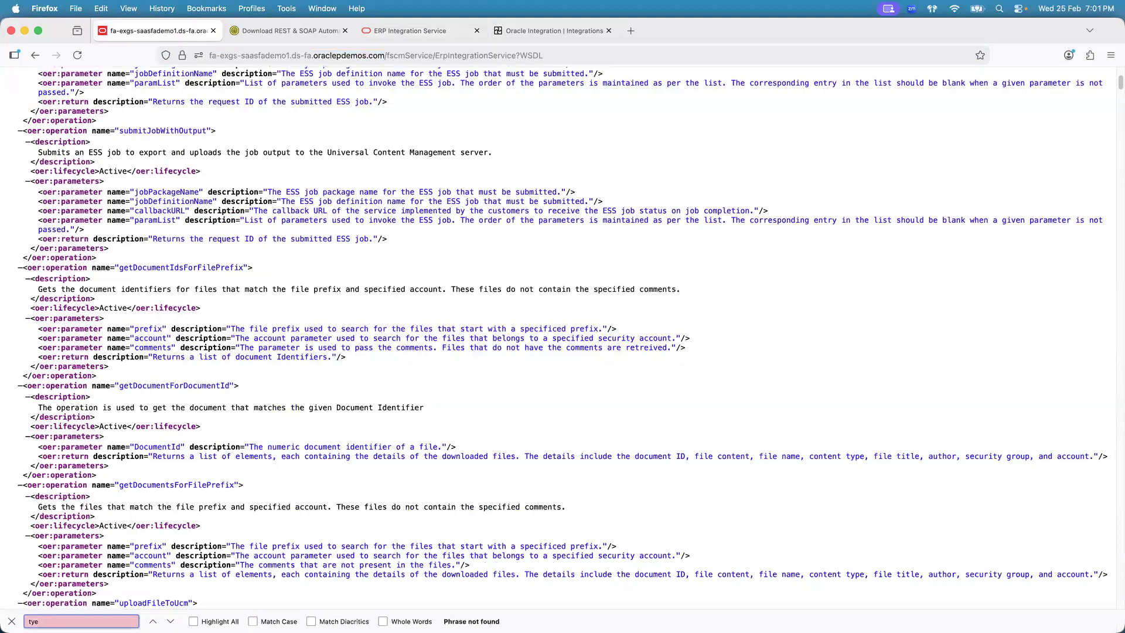
{"action": "key", "text": "BackSpace"}
{"action": "type", "text": "pes"}
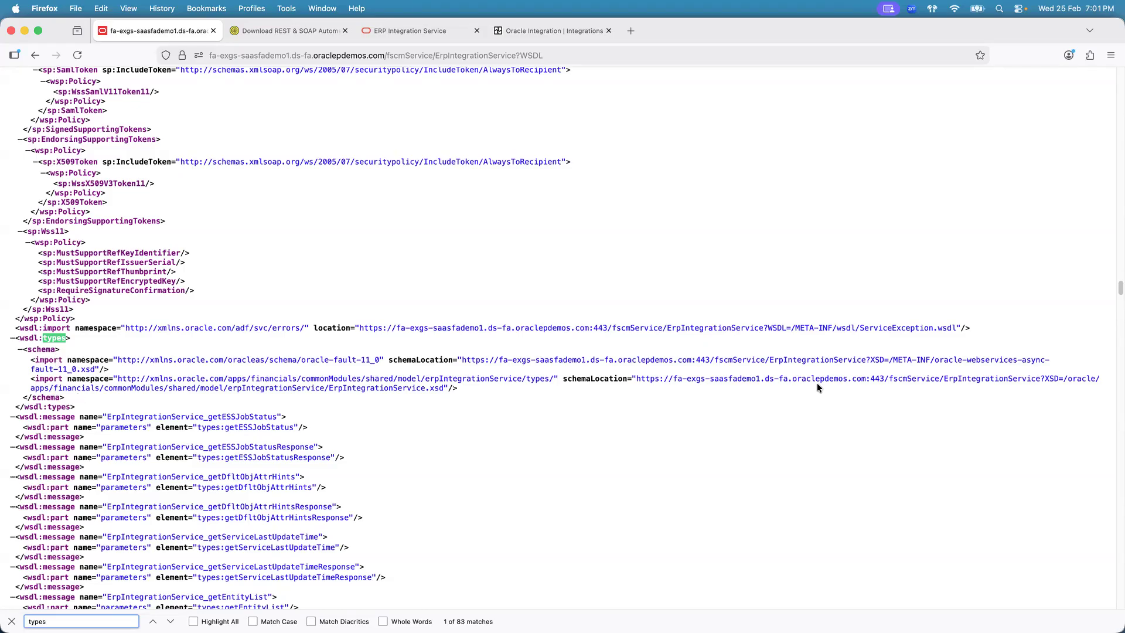
- Open the ErpIntegrationService.xsd schema location from the WSDL types section in a new tab beside the WSDL, and collapse its getESSJobStatus element
{"action": "left_click_drag", "start_coordinate": [637, 378], "coordinate": [637, 400]}
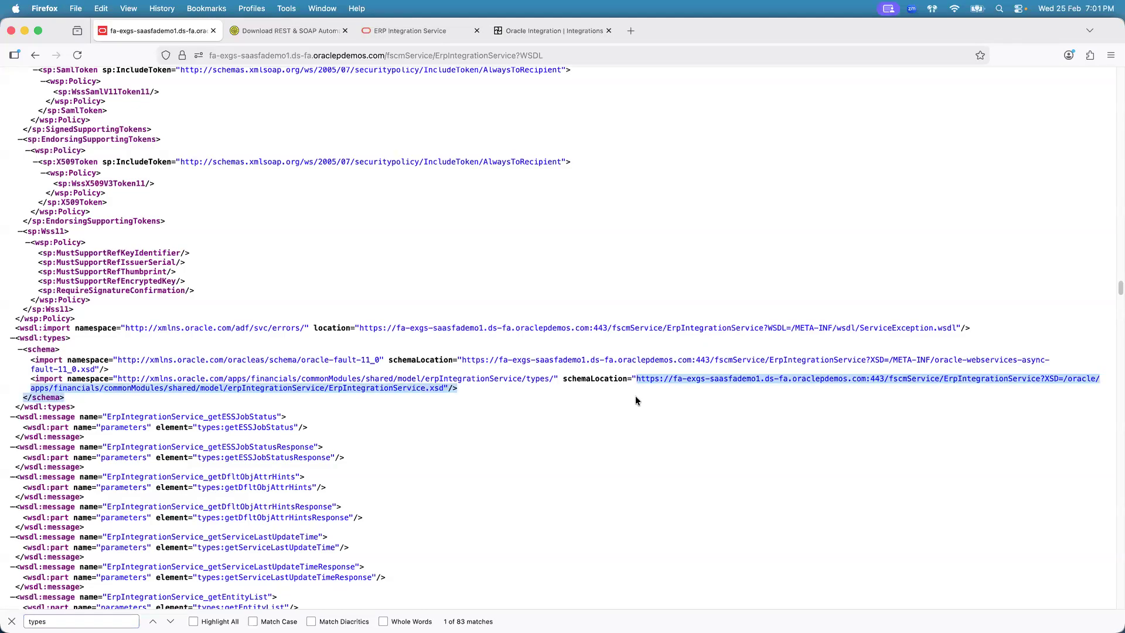
{"action": "left_click_drag", "start_coordinate": [462, 391], "coordinate": [443, 389]}
{"action": "key", "text": "cmd+c"}
{"action": "left_click", "coordinate": [631, 32]}
{"action": "key", "text": "cmd+v"}
{"action": "key", "text": "Return"}
{"action": "left_click_drag", "start_coordinate": [639, 41], "coordinate": [248, 40]}
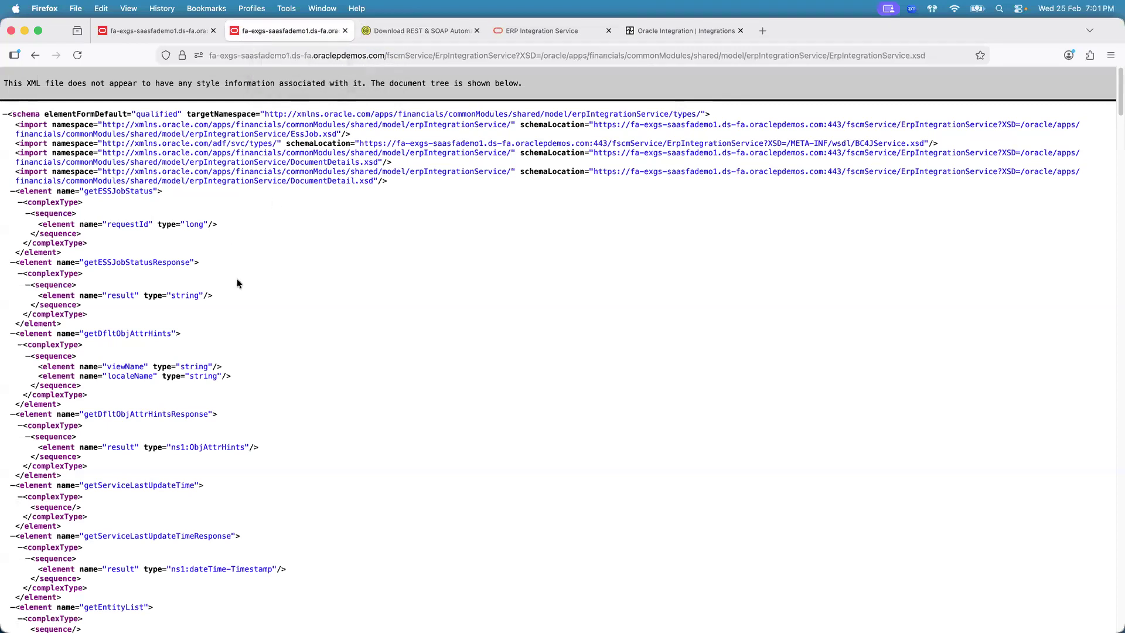
{"action": "left_click", "coordinate": [141, 192]}
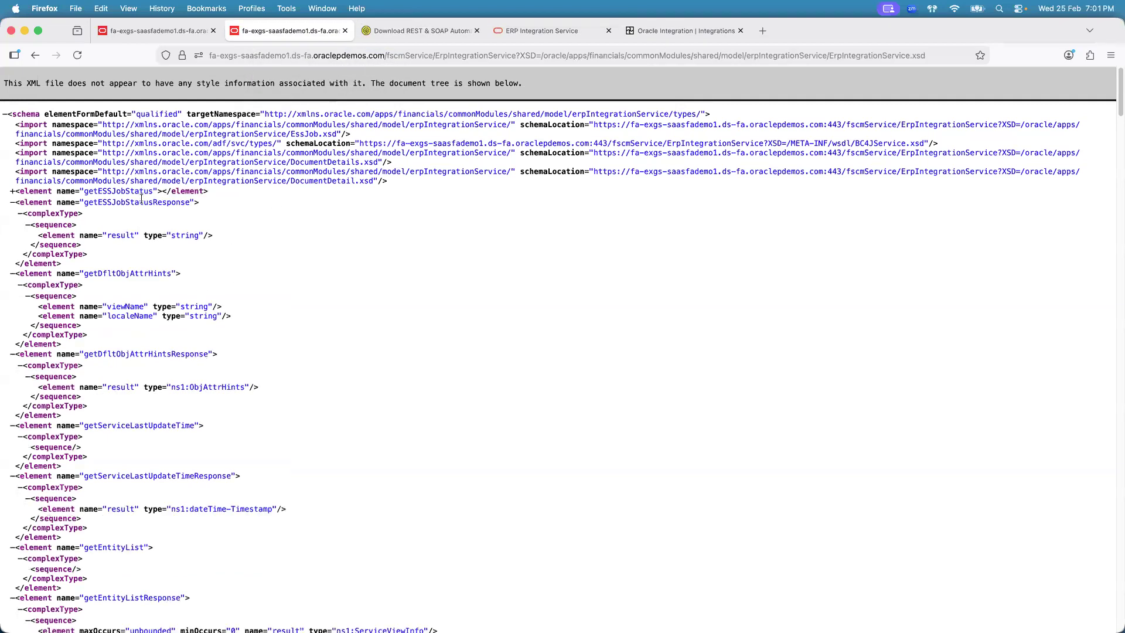
- Collapse the getDfltObjAttrHints and getDfltObjAttrHintsResponse elements in the XSD, and expand getESSJobStatus and getESSJobStatusResponse to show their structure
{"action": "left_click", "coordinate": [141, 203]}
{"action": "left_click", "coordinate": [139, 214]}
{"action": "left_click", "coordinate": [139, 225]}
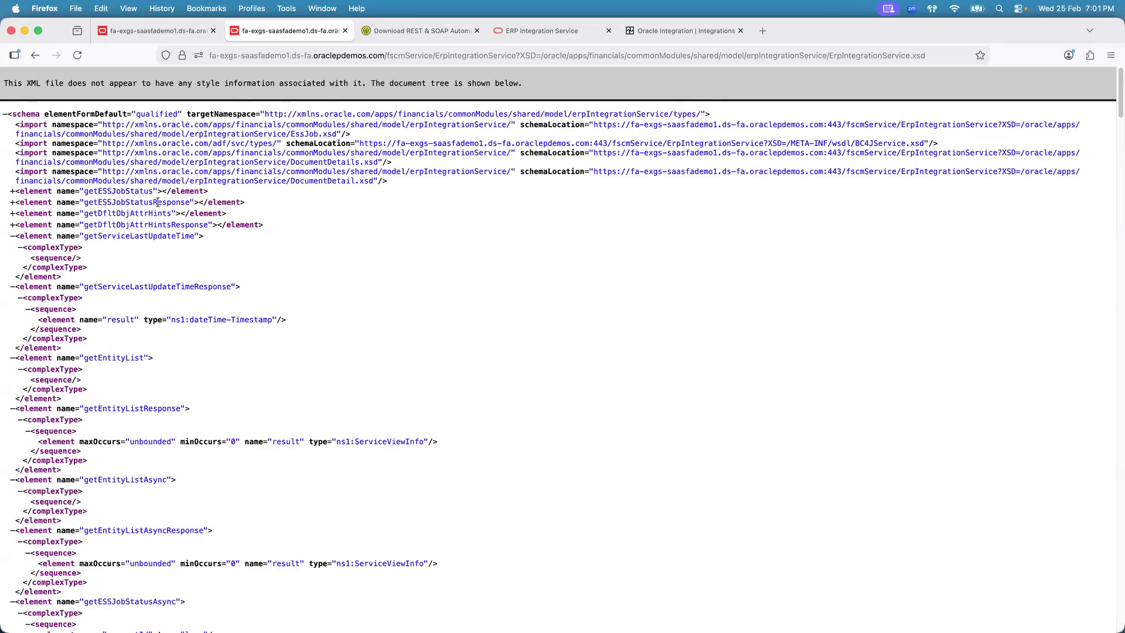
{"action": "left_click", "coordinate": [157, 203]}
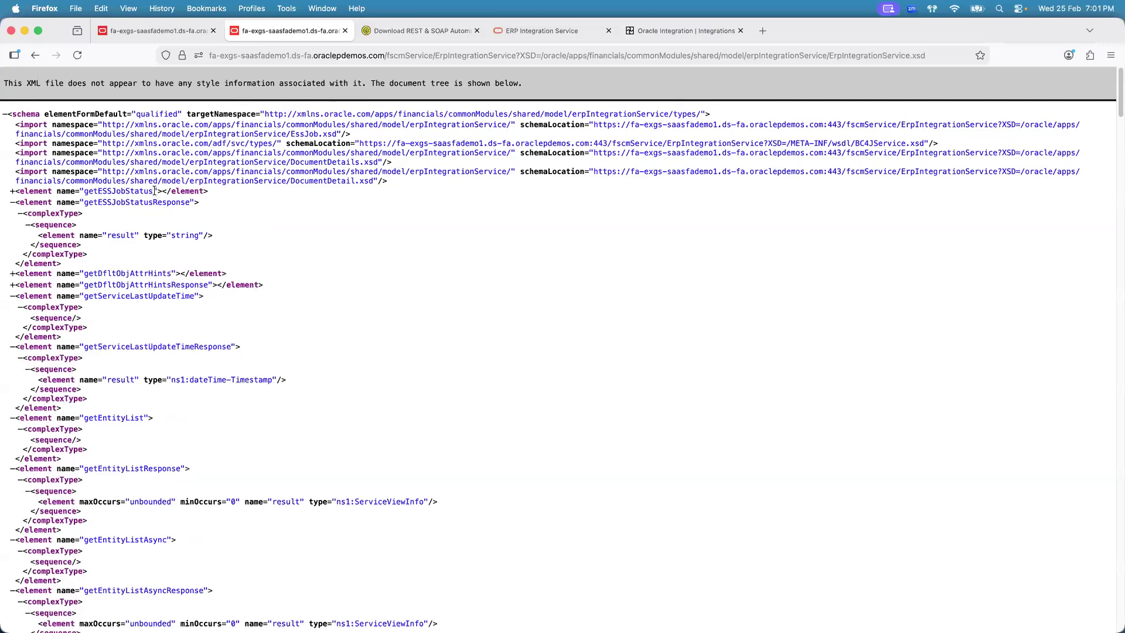
{"action": "left_click", "coordinate": [153, 194]}
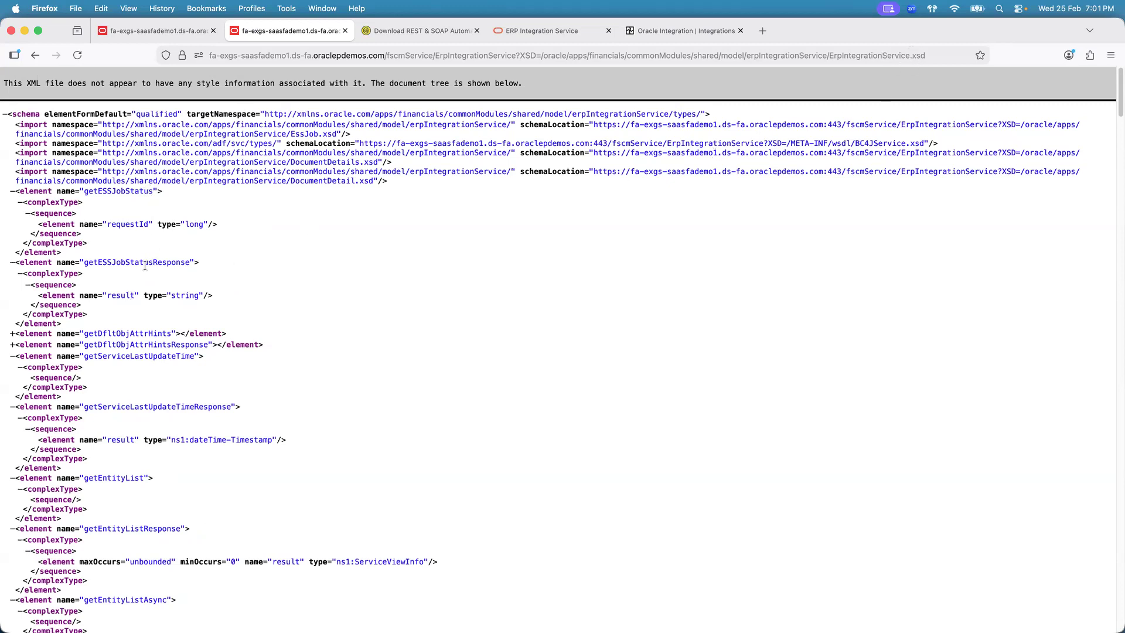
- In the WSDL, collapse the two getDfltObjAttrHints messages and keep the getESSJobStatus request and response messages expanded
{"action": "left_click", "coordinate": [173, 29]}
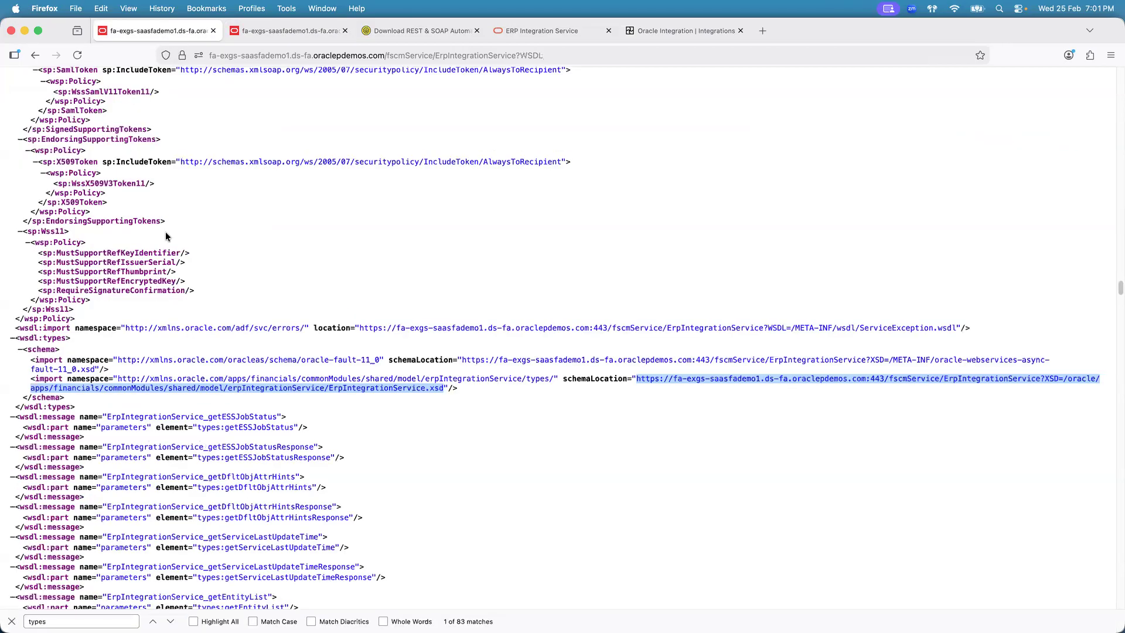
{"action": "left_click", "coordinate": [173, 416]}
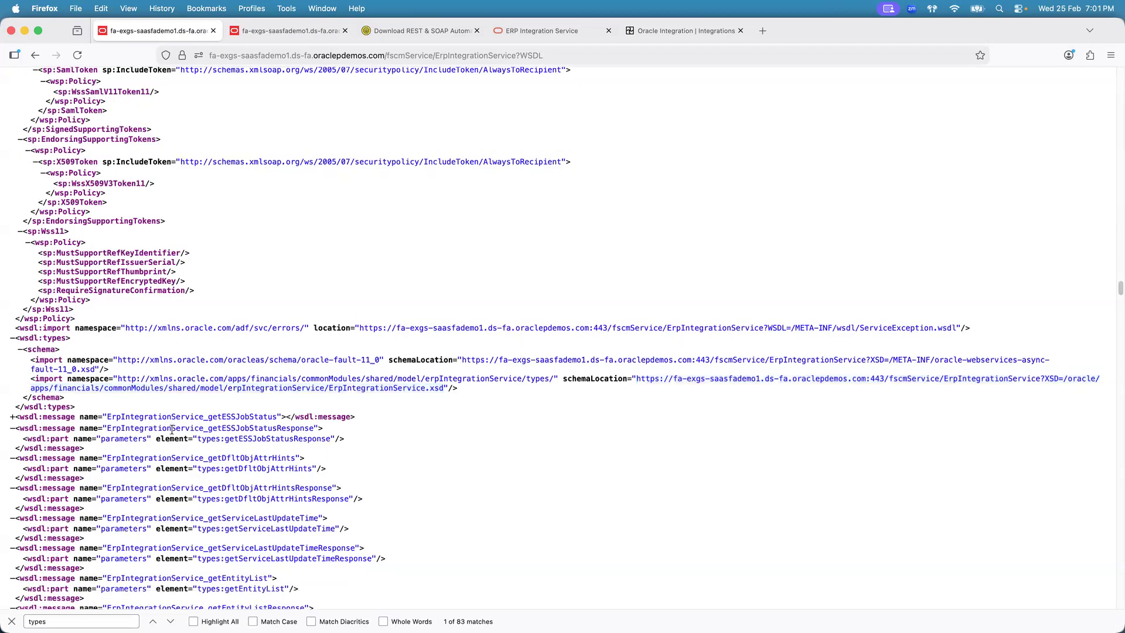
{"action": "left_click", "coordinate": [175, 428]}
{"action": "left_click", "coordinate": [175, 439]}
{"action": "left_click", "coordinate": [176, 451]}
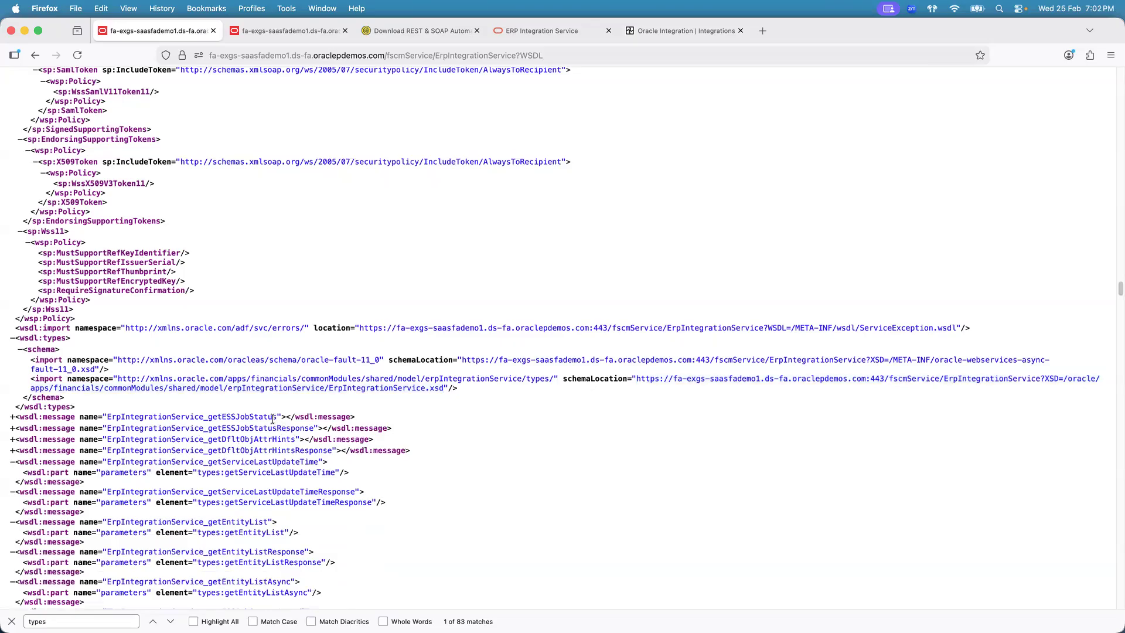
{"action": "left_click", "coordinate": [275, 417]}
{"action": "left_click", "coordinate": [278, 446]}
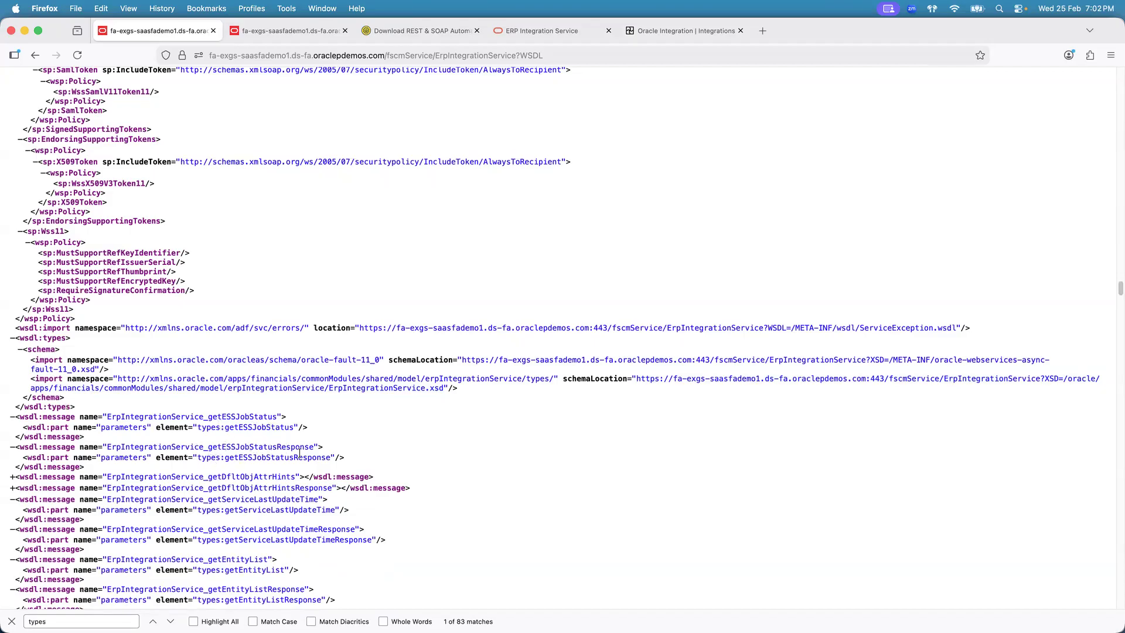
- Compare the XSD with the WSDL, and trace the ErpIntegrationService_getESSJobStatus message name through the WSDL to its use in the portType
{"action": "left_click", "coordinate": [314, 33]}
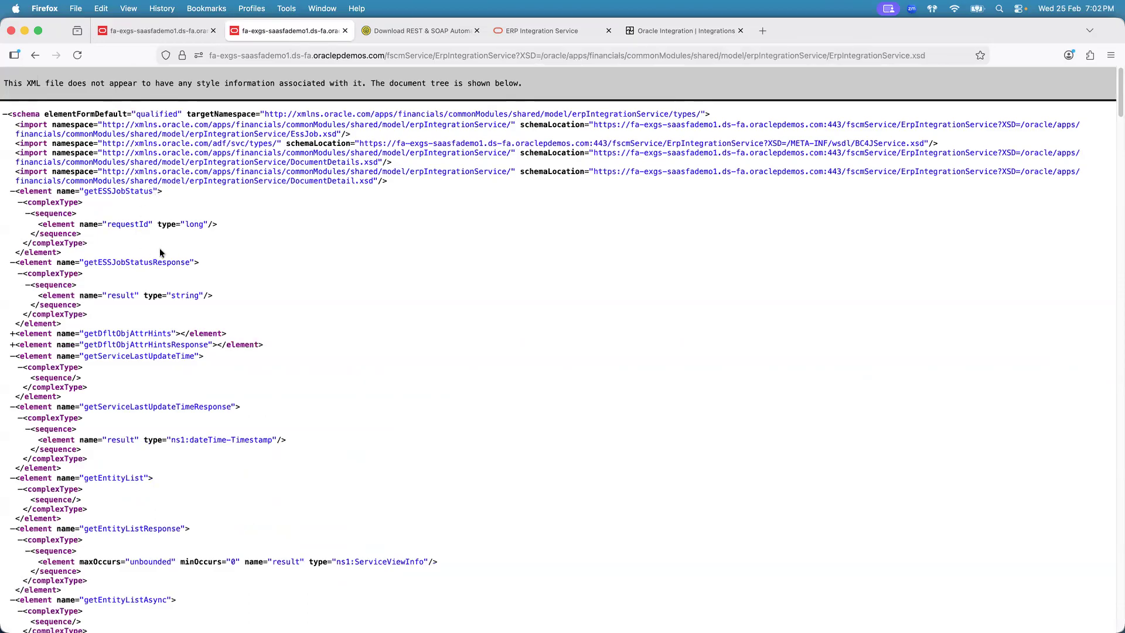
{"action": "left_click", "coordinate": [160, 34]}
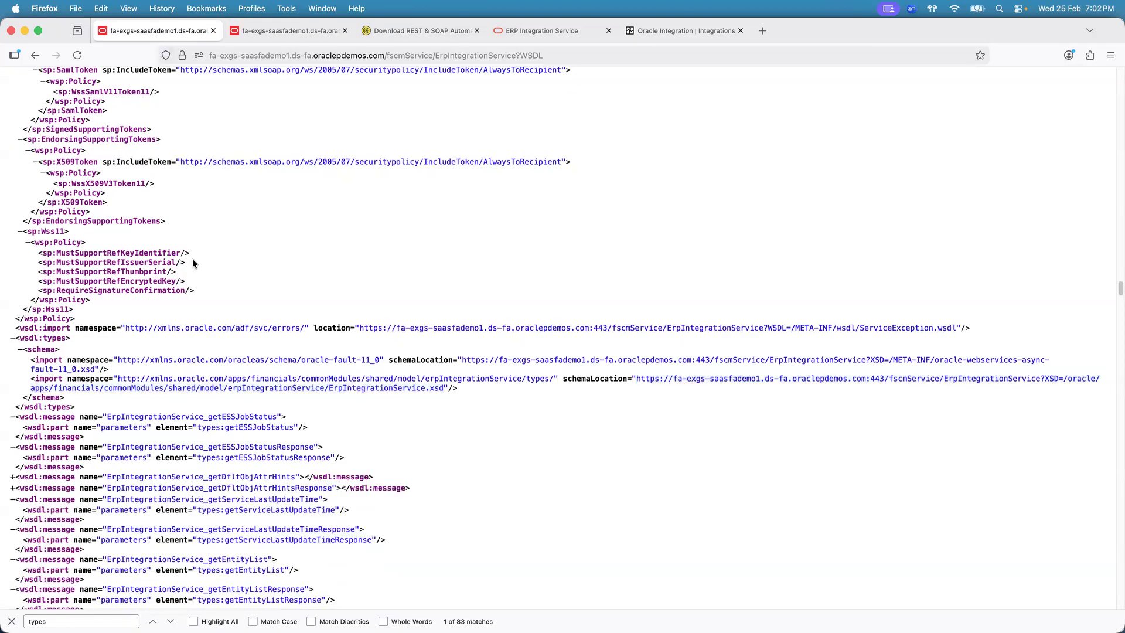
{"action": "double_click", "coordinate": [223, 417]}
{"action": "key", "text": "super+c"}
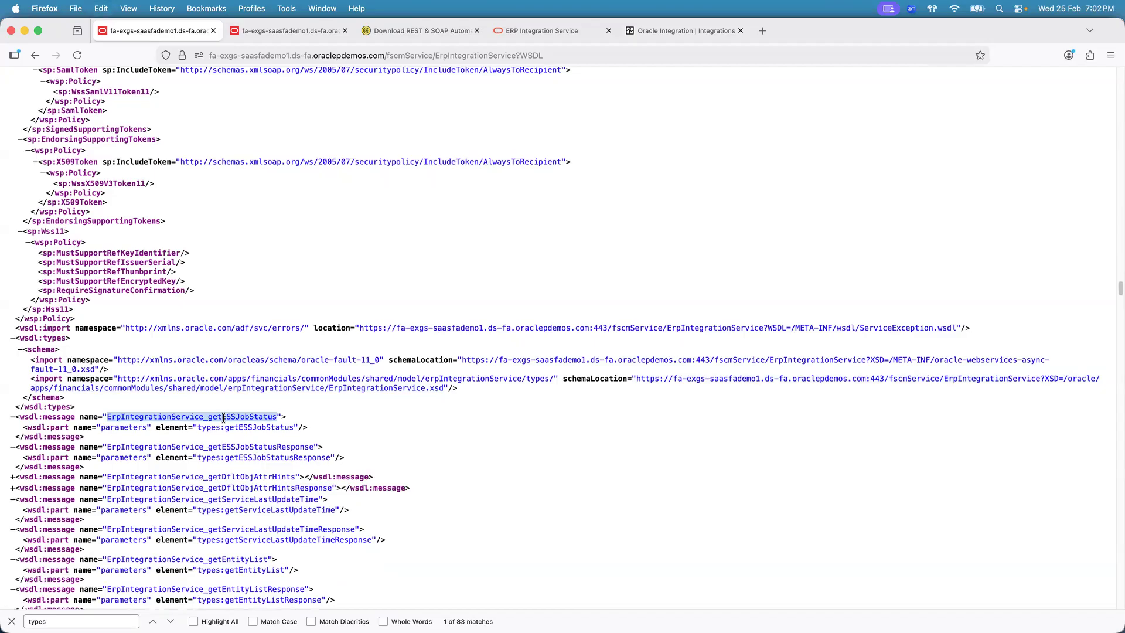
{"action": "left_click", "coordinate": [95, 620]}
{"action": "key", "text": "super+a"}
{"action": "key", "text": "super+v"}
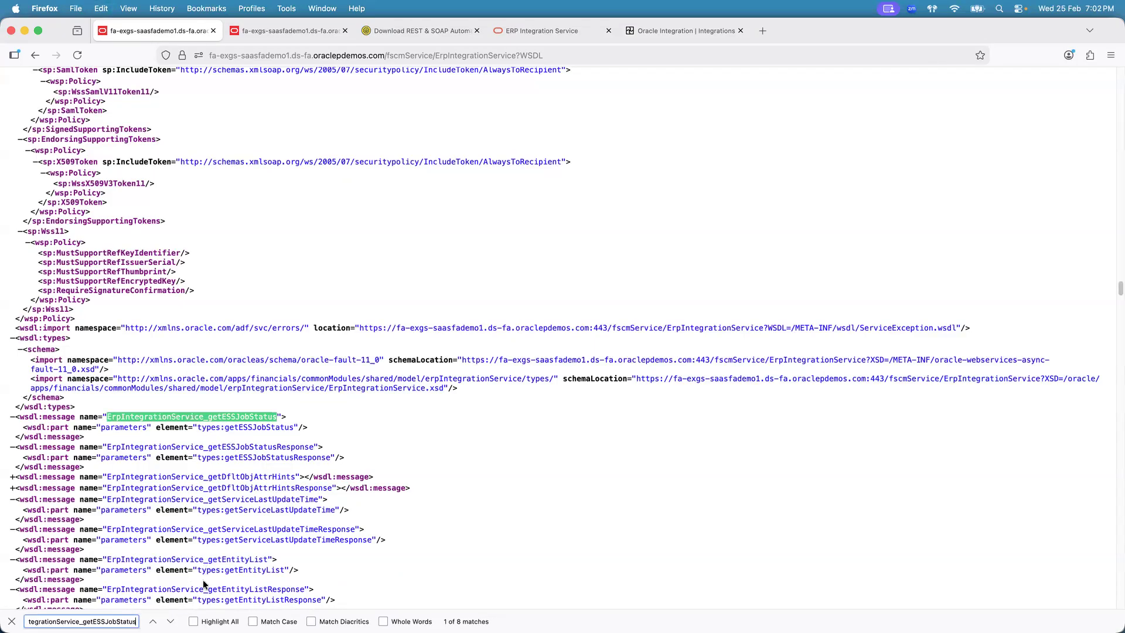
{"action": "left_click", "coordinate": [170, 621]}
{"action": "left_click", "coordinate": [170, 621]}
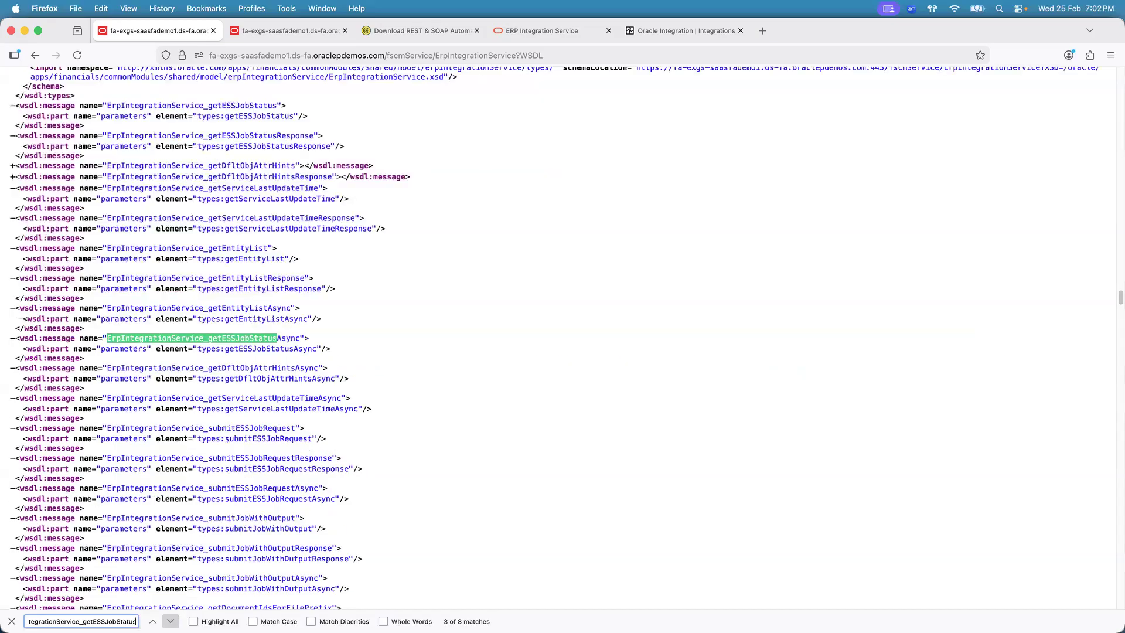
{"action": "left_click", "coordinate": [171, 622]}
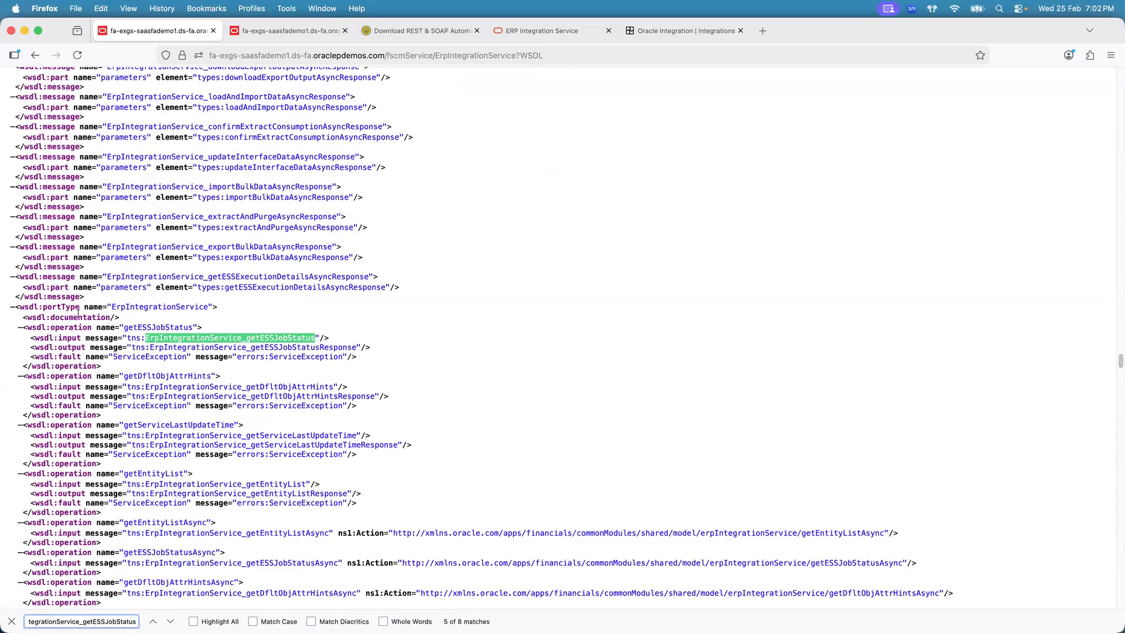
- Collapse the portType's getDfltObjAttrHints, getServiceLastUpdateTime and getEntityList operations, and examine the expanded getESSJobStatus operation with its input and output
{"action": "left_click", "coordinate": [20, 327]}
{"action": "left_click", "coordinate": [21, 339]}
{"action": "left_click", "coordinate": [20, 349]}
{"action": "left_click", "coordinate": [20, 360]}
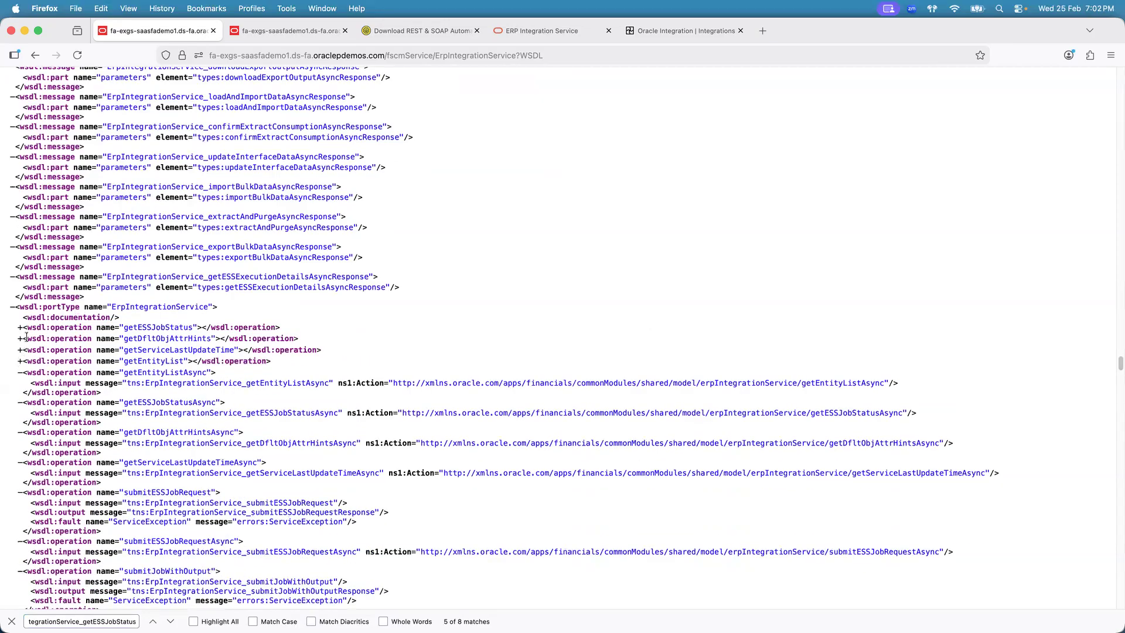
{"action": "left_click", "coordinate": [19, 327]}
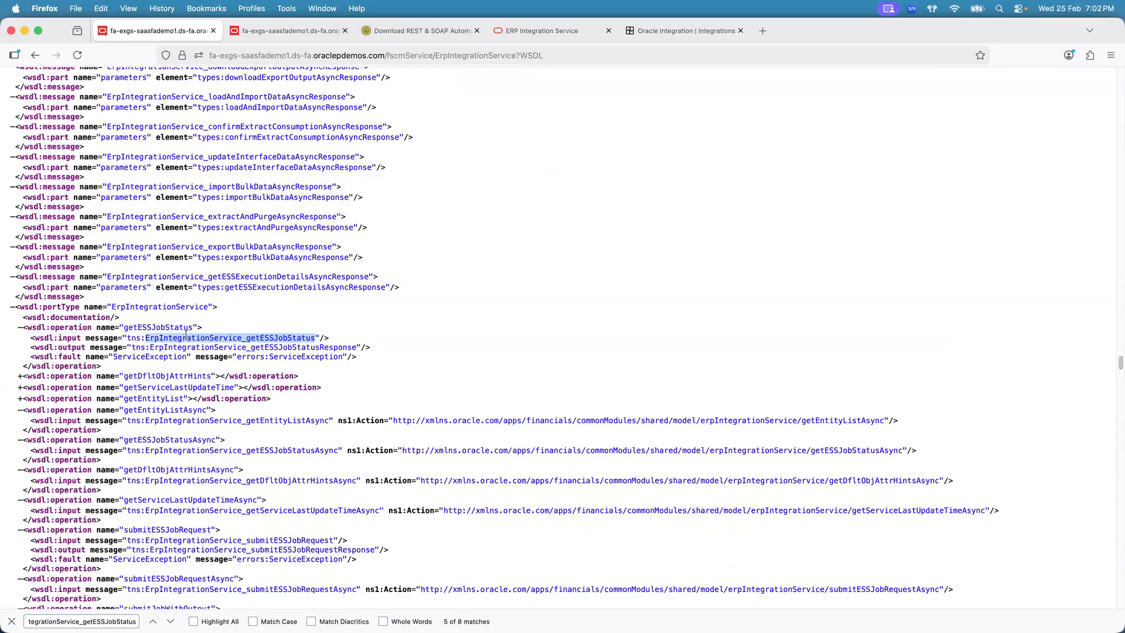
{"action": "left_click", "coordinate": [248, 346]}
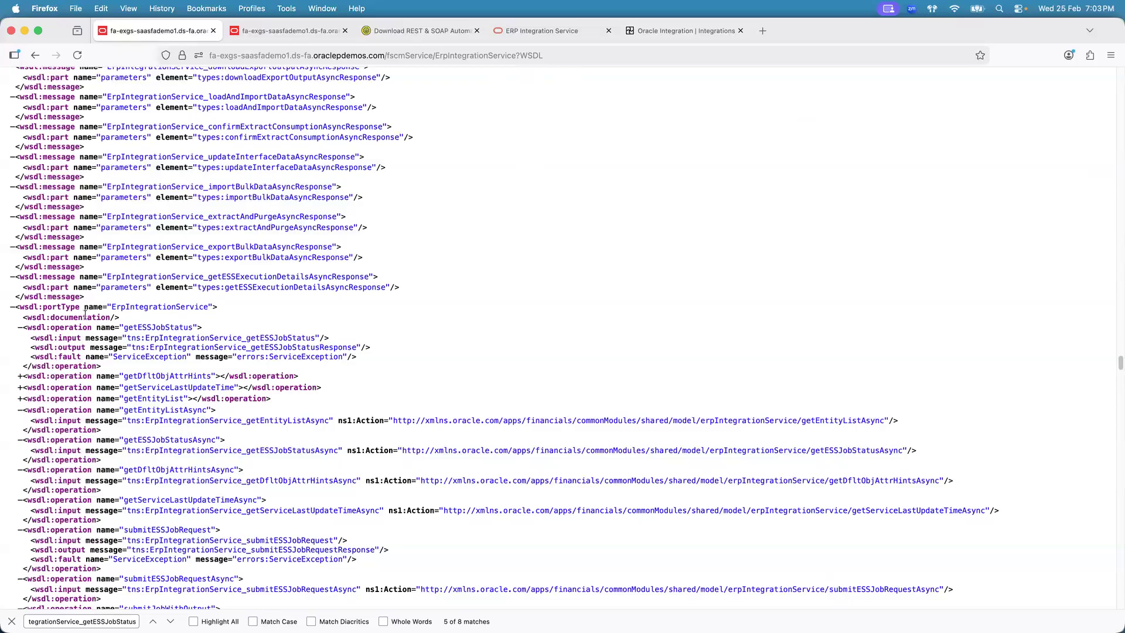
{"action": "double_click", "coordinate": [164, 326]}
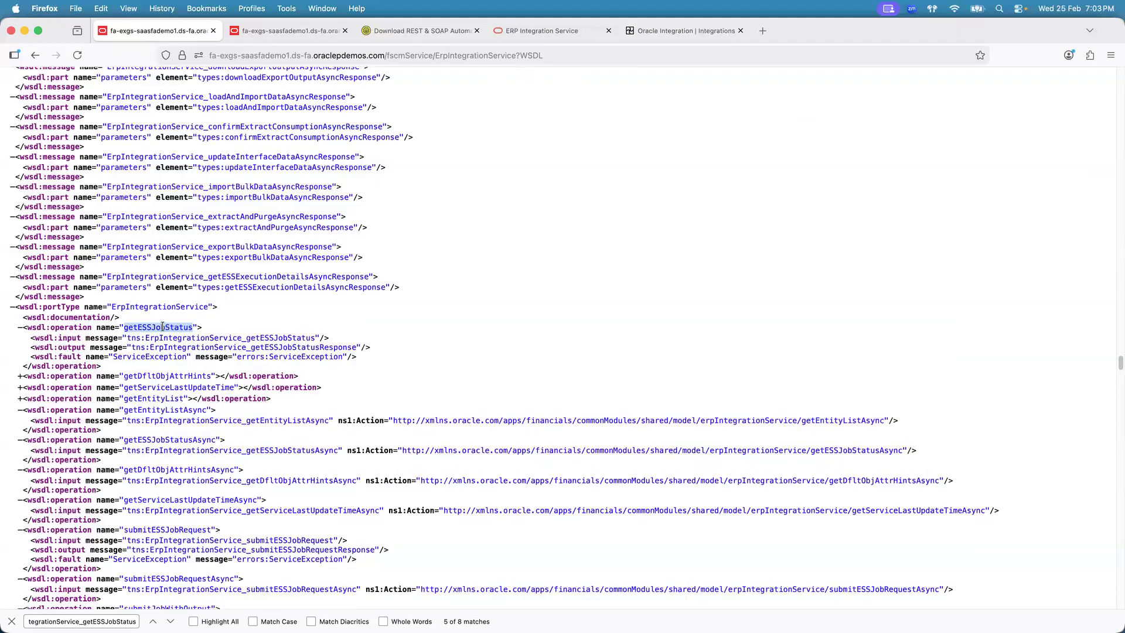
- Search the WSDL for the getESSJobStatus operation's input message, ErpIntegrationService_getESSJobStatus, and go to its message definition
{"action": "double_click", "coordinate": [178, 337]}
{"action": "key", "text": "super+c"}
{"action": "double_click", "coordinate": [111, 621]}
{"action": "key", "text": "super+v"}
{"action": "left_click", "coordinate": [170, 621]}
{"action": "left_click", "coordinate": [171, 621]}
{"action": "left_click", "coordinate": [170, 621]}
{"action": "left_click", "coordinate": [170, 621]}
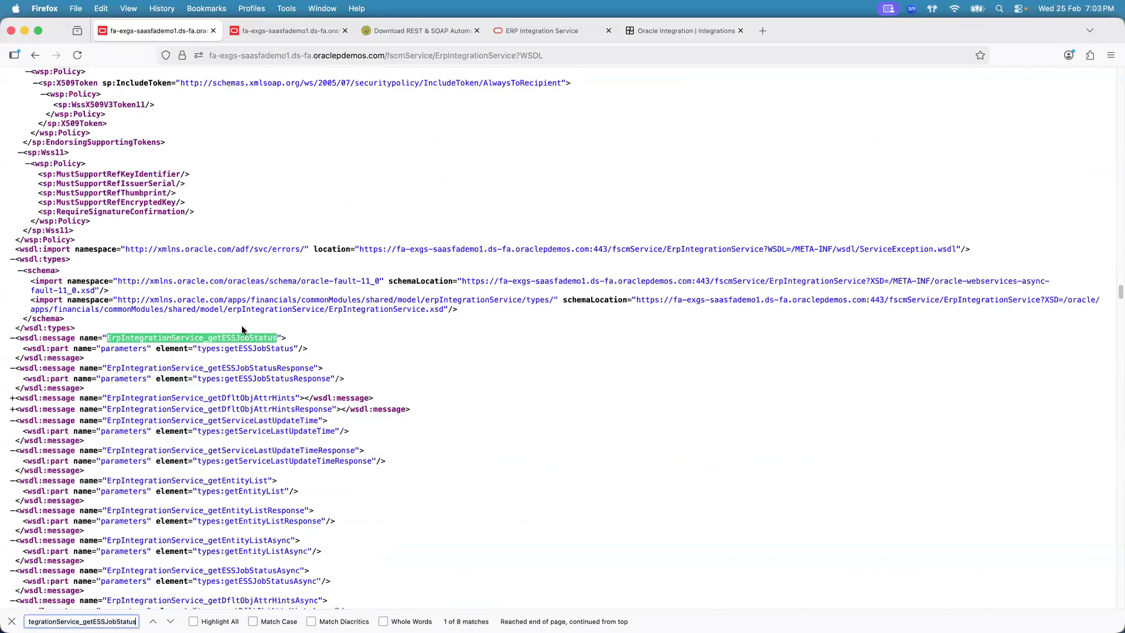
- Look up the message's getESSJobStatus element type in the ErpIntegrationService XSD and highlight its requestId element
{"action": "double_click", "coordinate": [251, 348]}
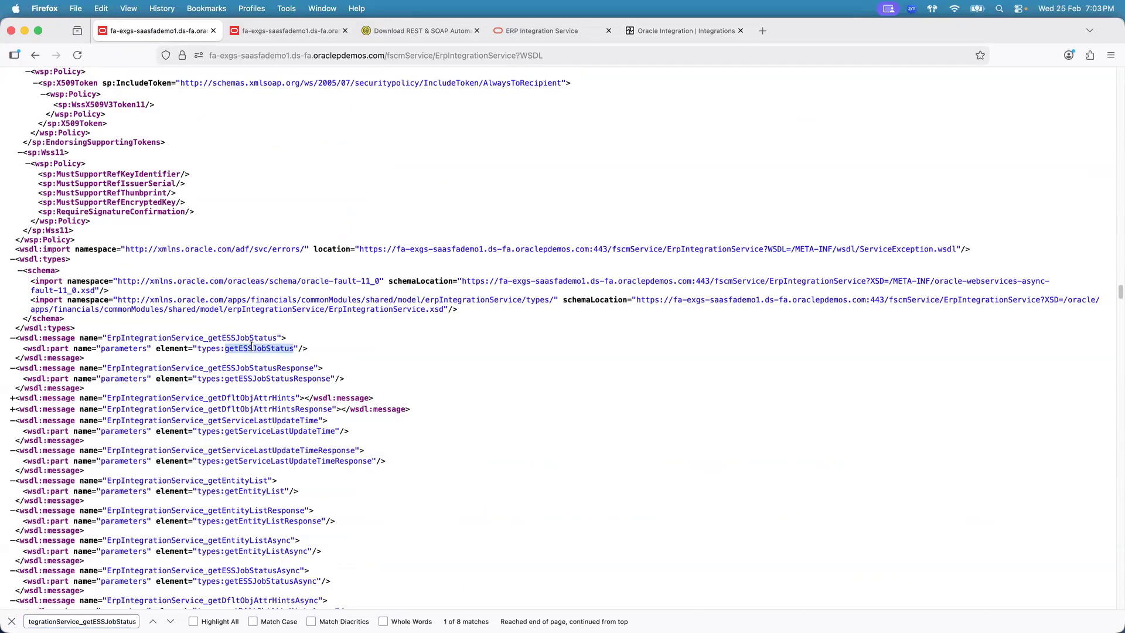
{"action": "key", "text": "super+c"}
{"action": "left_click", "coordinate": [291, 31]}
{"action": "key", "text": "super+f"}
{"action": "key", "text": "super+v"}
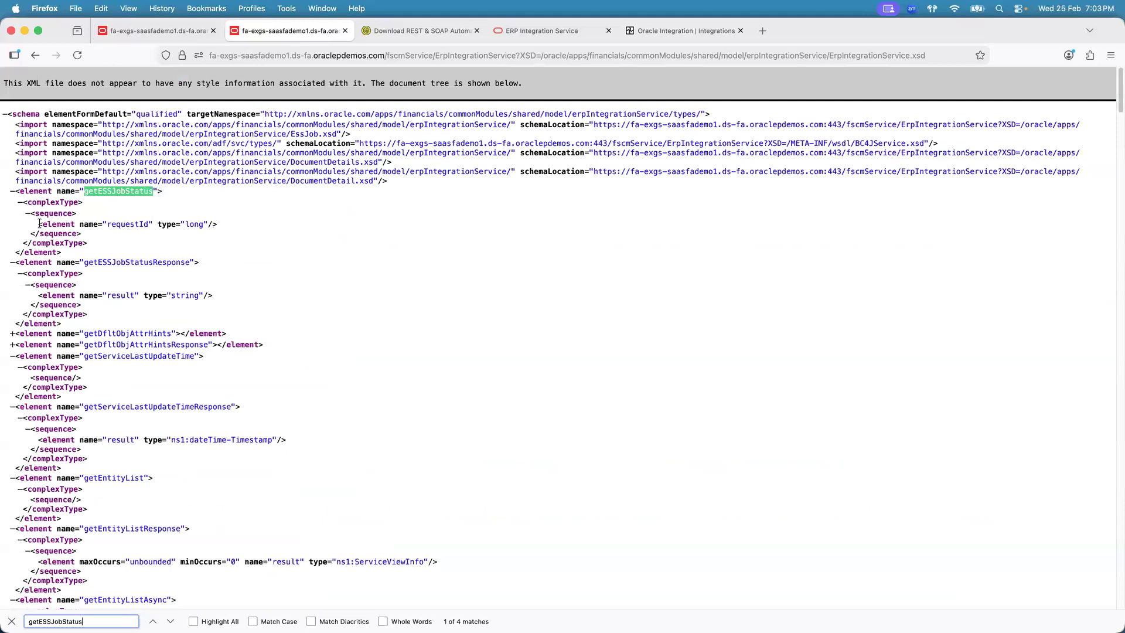
{"action": "left_click_drag", "start_coordinate": [38, 223], "coordinate": [236, 228]}
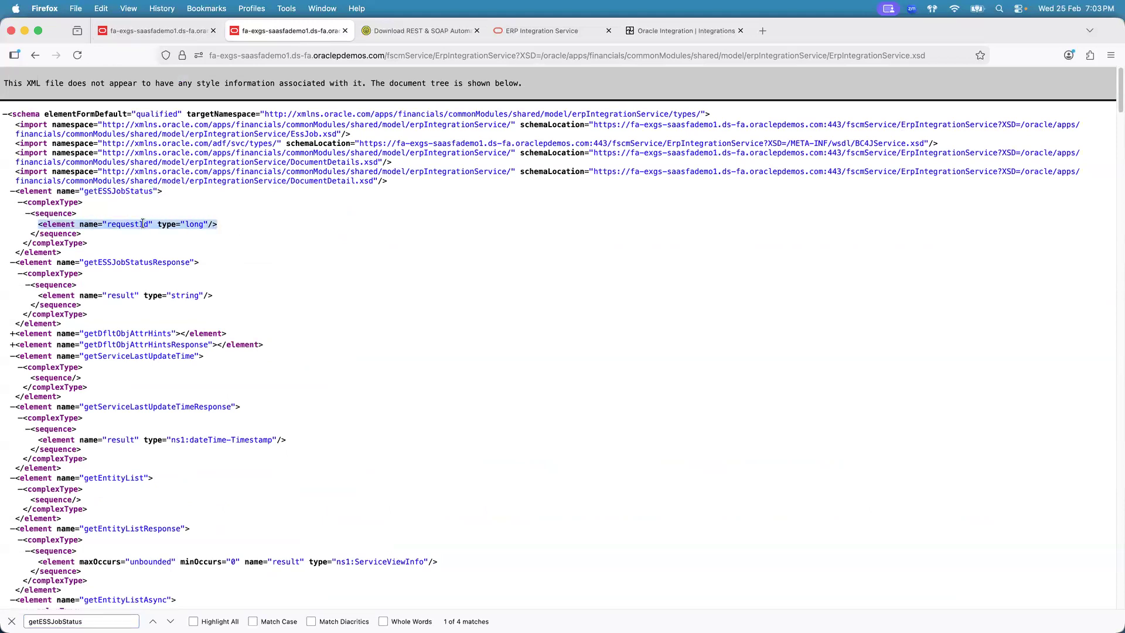
- Switch to SoapUI and open Request 1 of getESSJobStatus to compare its requestId field with the schema
{"action": "key", "text": "super+Tab"}
{"action": "key", "text": "super+Tab"}
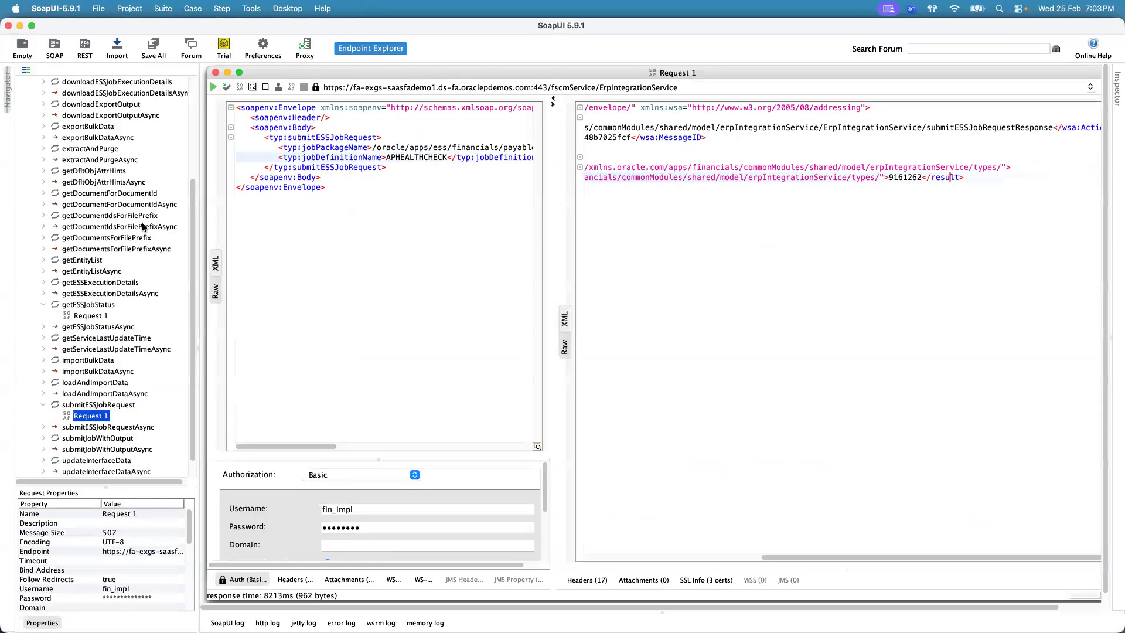
{"action": "left_click", "coordinate": [98, 317]}
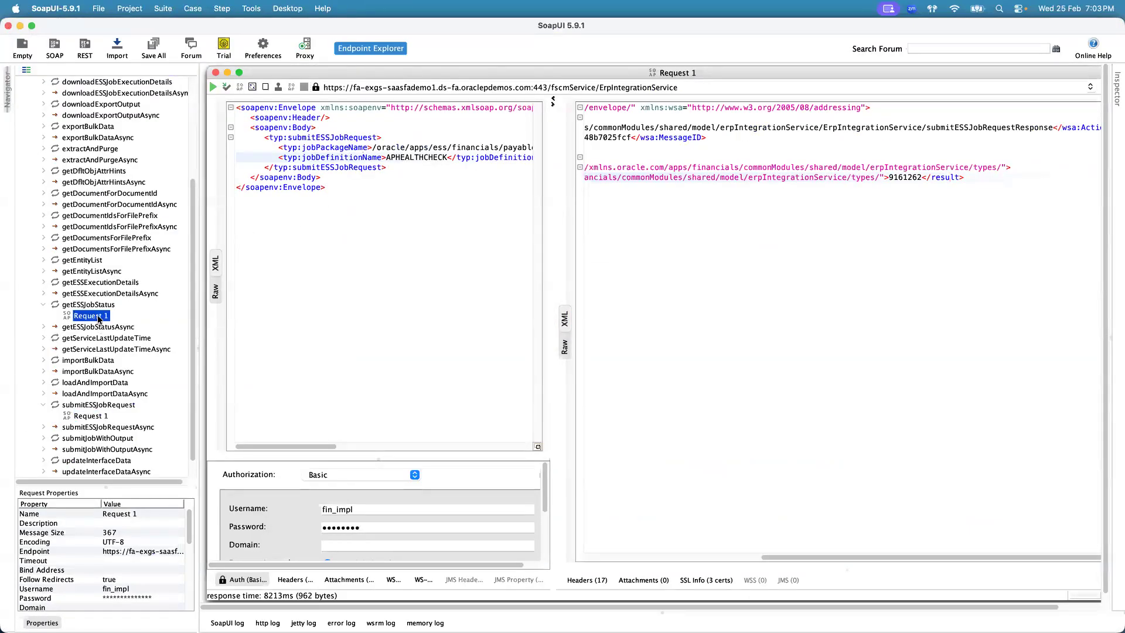
{"action": "double_click", "coordinate": [98, 317]}
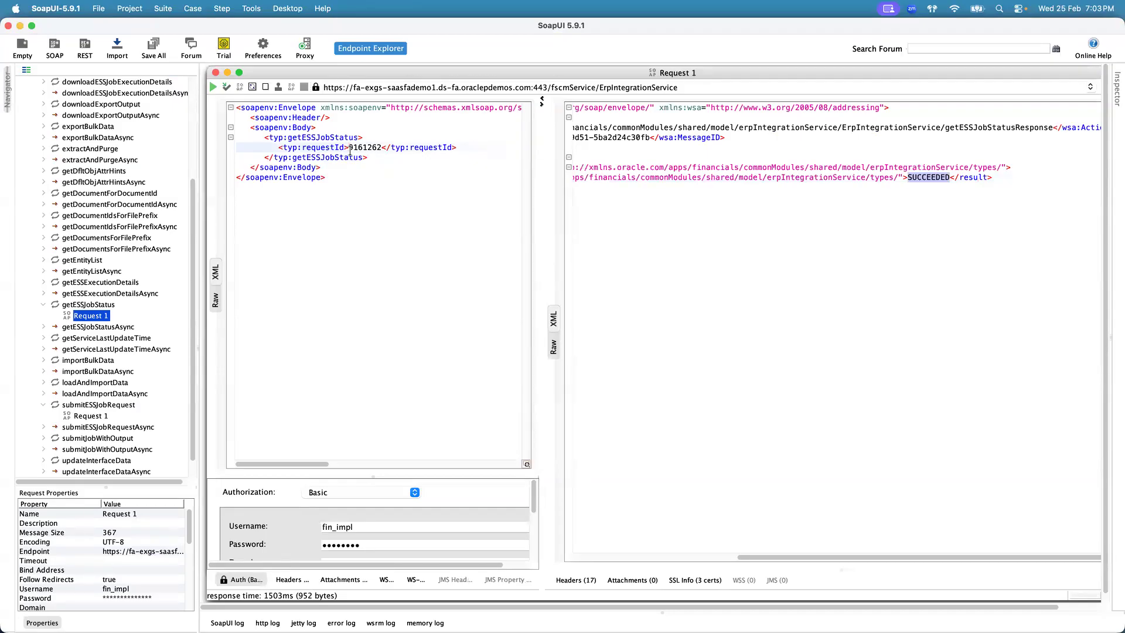
- Return to the WSDL in Firefox, search it for "submitessjobrequest" and go to the submitESSJobRequest operation in the portType
{"action": "key", "text": "super+Tab"}
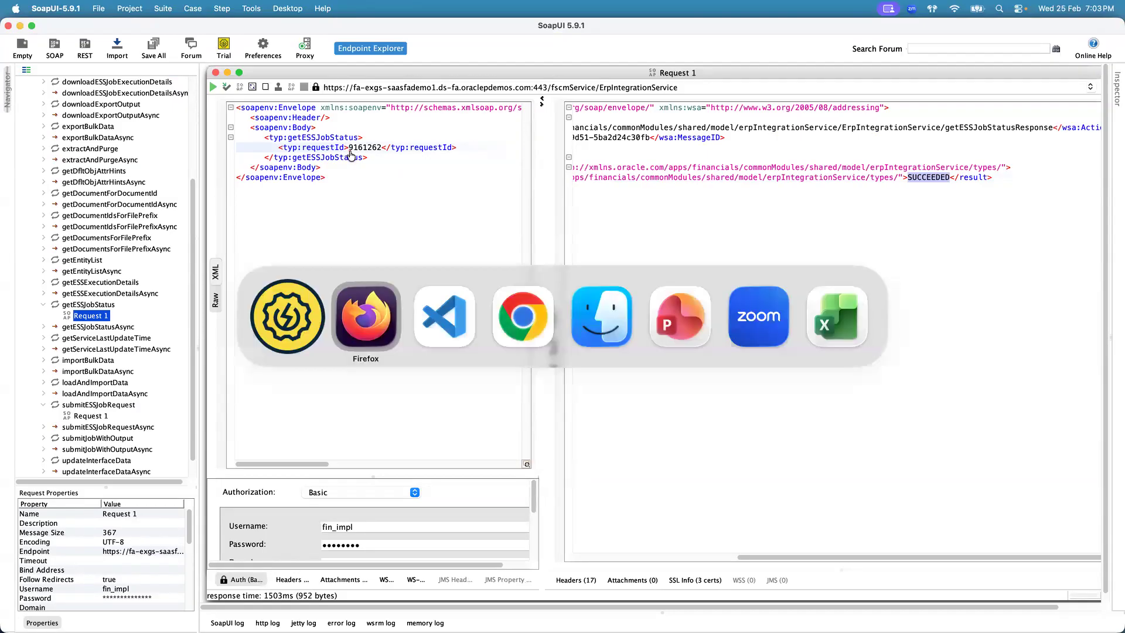
{"action": "left_click", "coordinate": [176, 34]}
{"action": "key", "text": "super+f"}
{"action": "type", "text": "submit"}
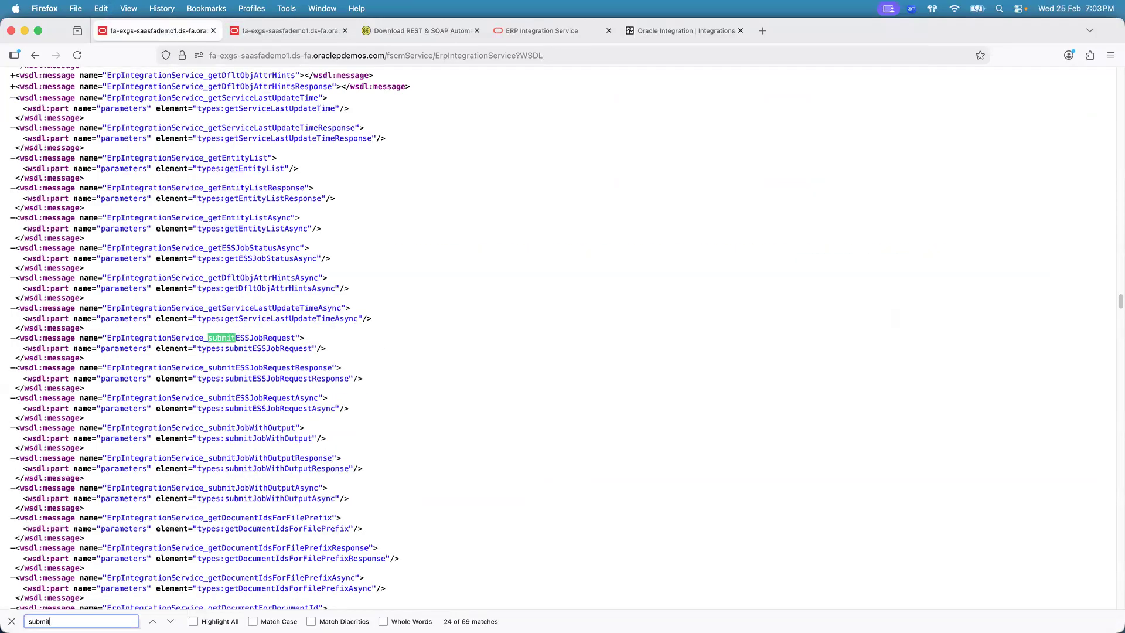
{"action": "type", "text": "essjobrequest"}
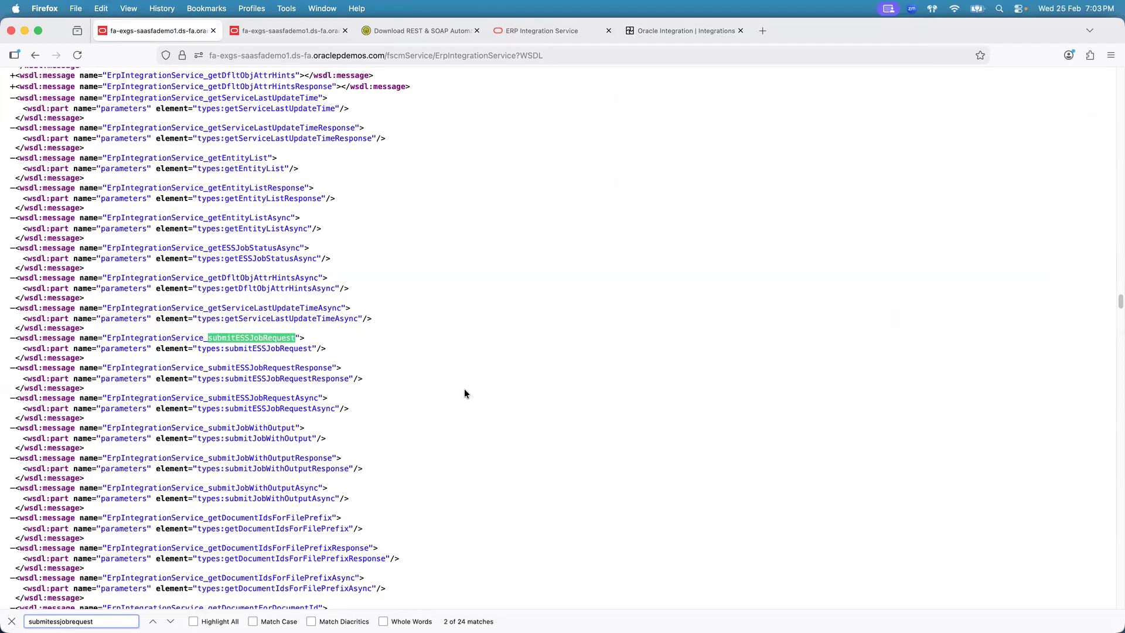
{"action": "left_click", "coordinate": [170, 621]}
{"action": "left_click", "coordinate": [170, 622]}
{"action": "left_click", "coordinate": [171, 621]}
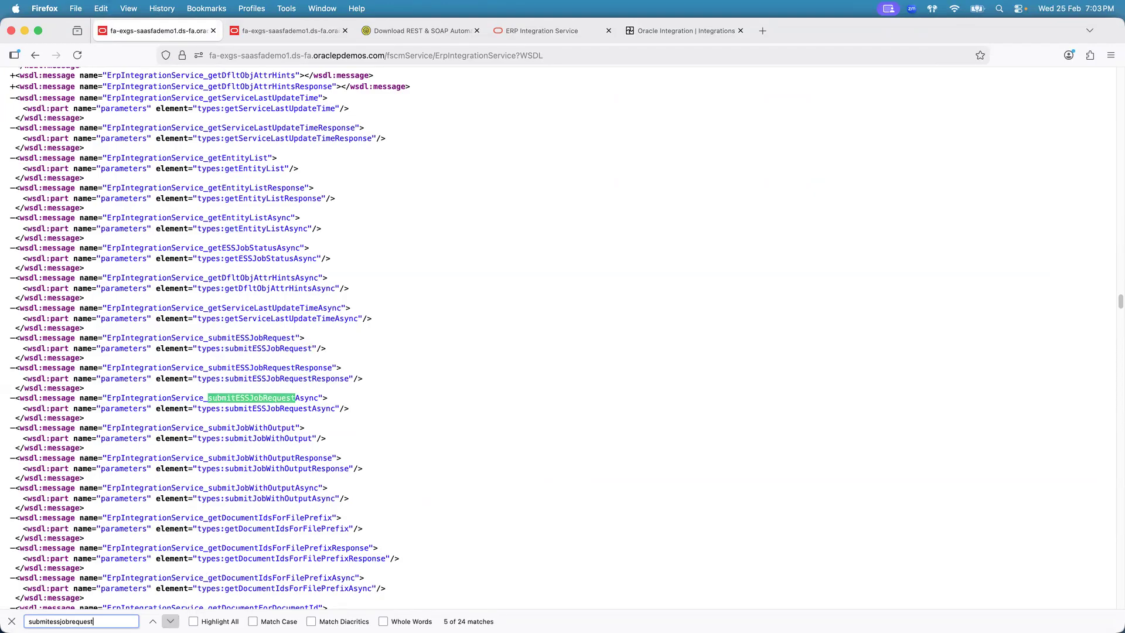
{"action": "left_click", "coordinate": [171, 621]}
{"action": "left_click", "coordinate": [171, 621]}
{"action": "left_click", "coordinate": [170, 621]}
{"action": "left_click", "coordinate": [170, 621]}
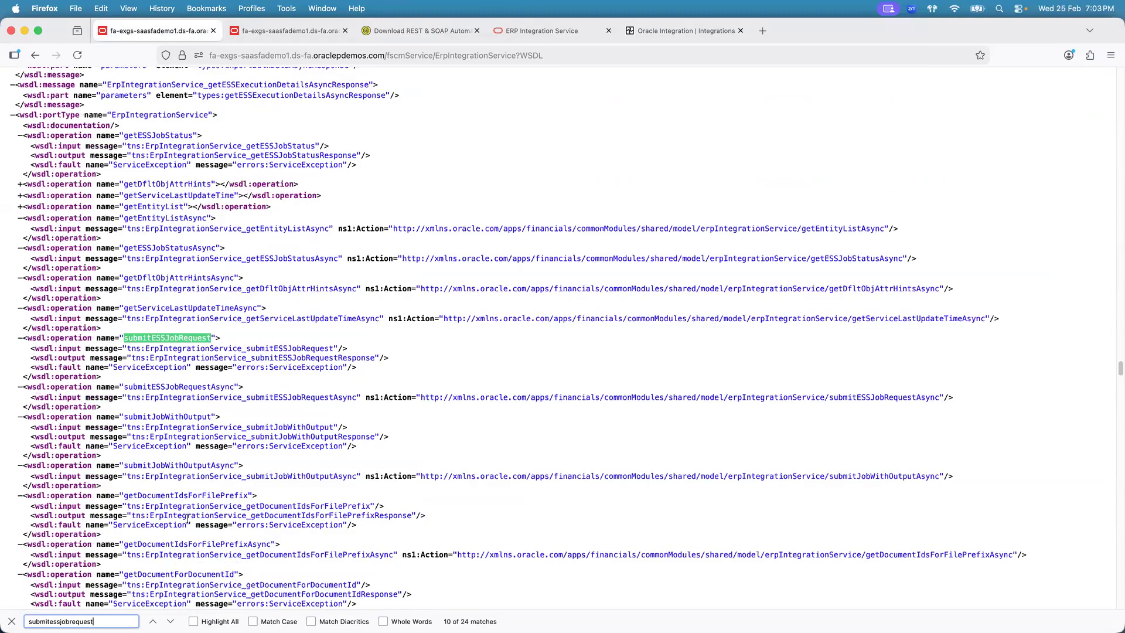
- Trace the operation's input message, ErpIntegrationService_submitESSJobRequest, to its definition in the WSDL and select its submitESSJobRequest element type
{"action": "left_click", "coordinate": [166, 337]}
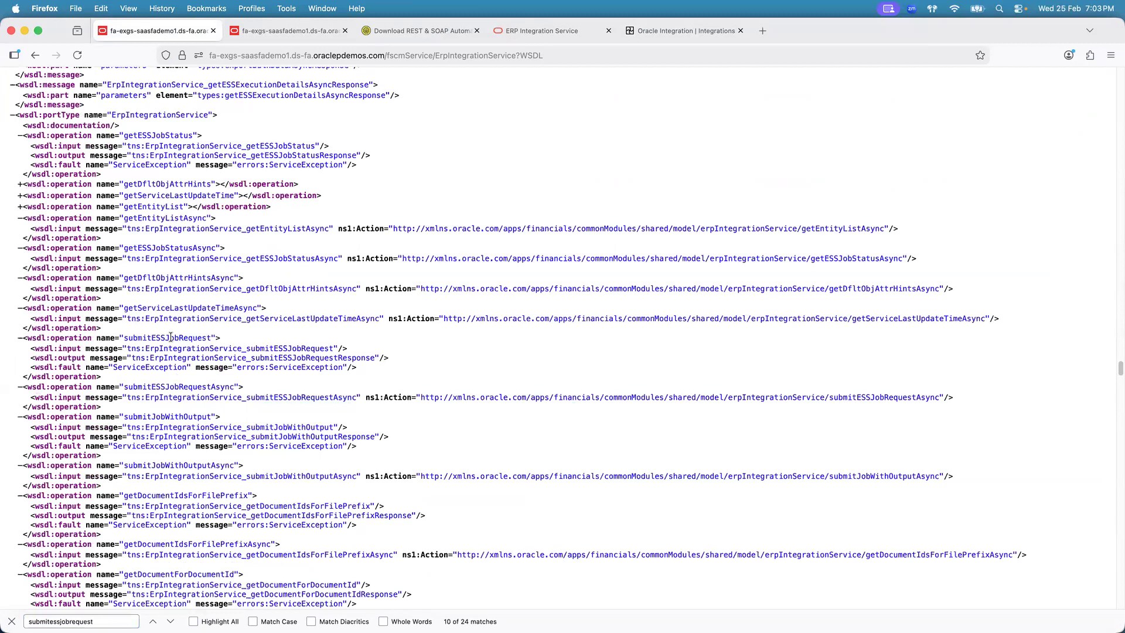
{"action": "double_click", "coordinate": [72, 348]}
{"action": "double_click", "coordinate": [199, 348]}
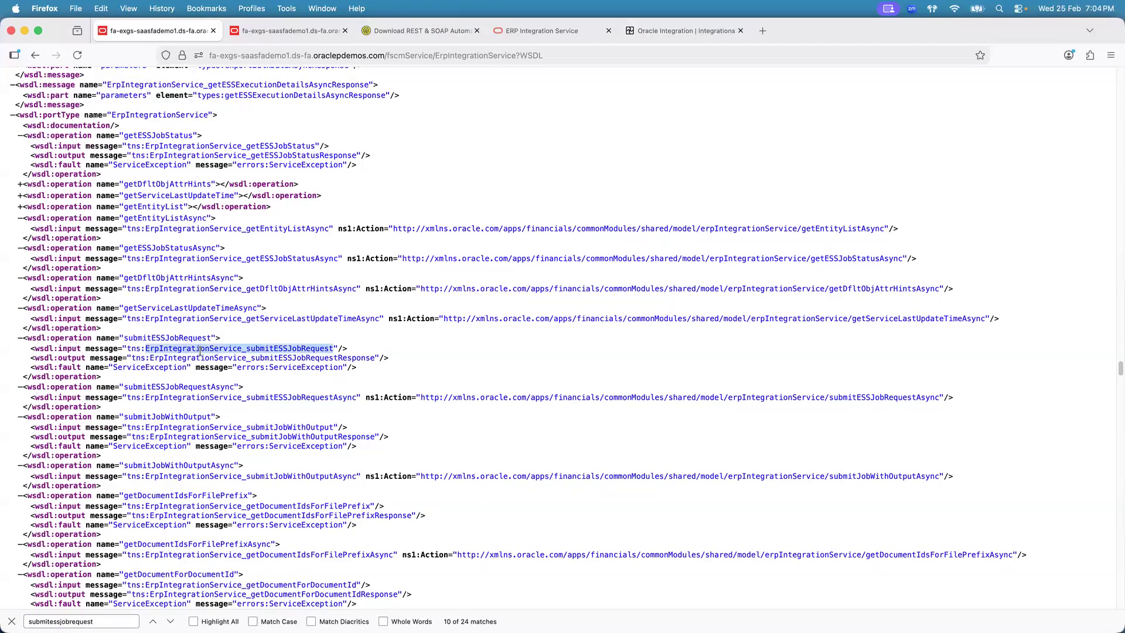
{"action": "double_click", "coordinate": [84, 621]}
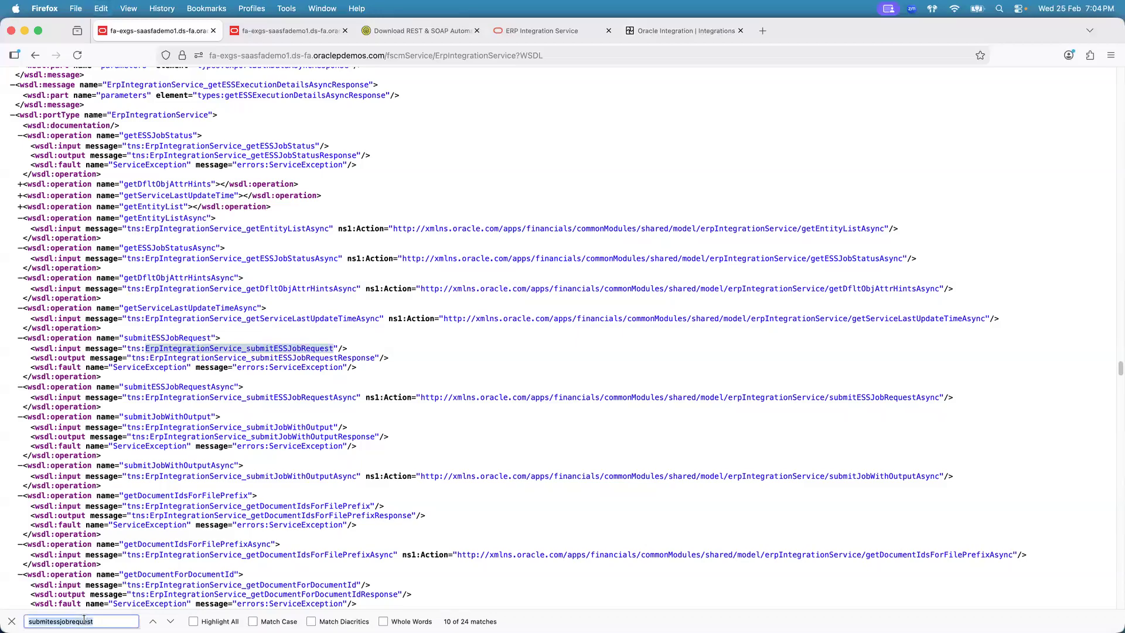
{"action": "key", "text": "super+v"}
{"action": "left_click", "coordinate": [171, 621]}
{"action": "left_click", "coordinate": [170, 621]}
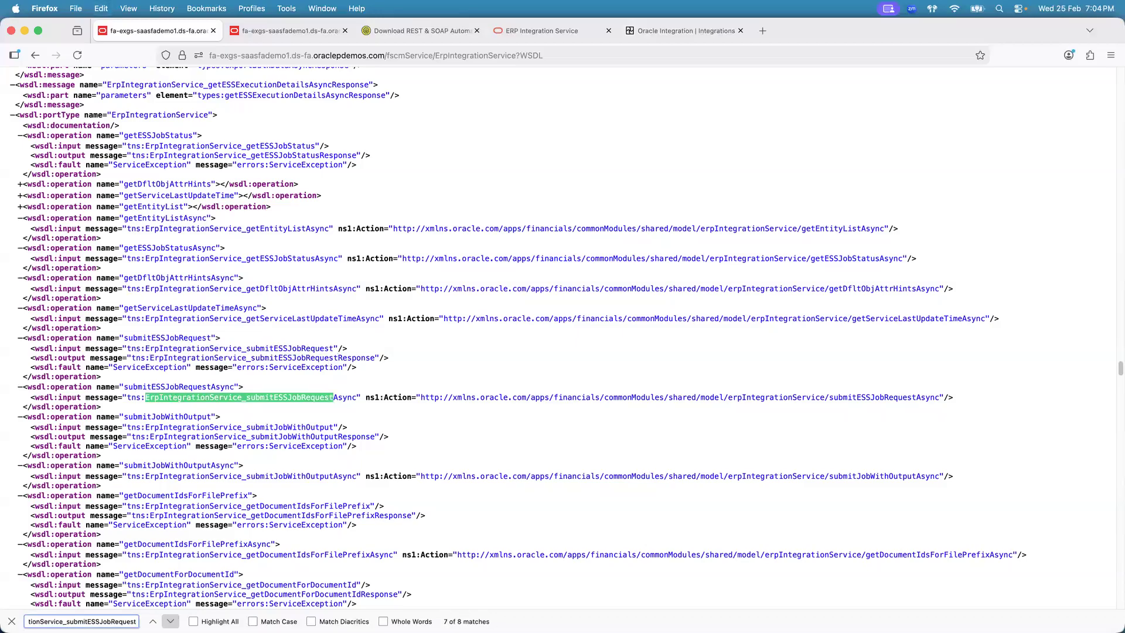
{"action": "left_click", "coordinate": [171, 622]}
{"action": "left_click", "coordinate": [171, 621]}
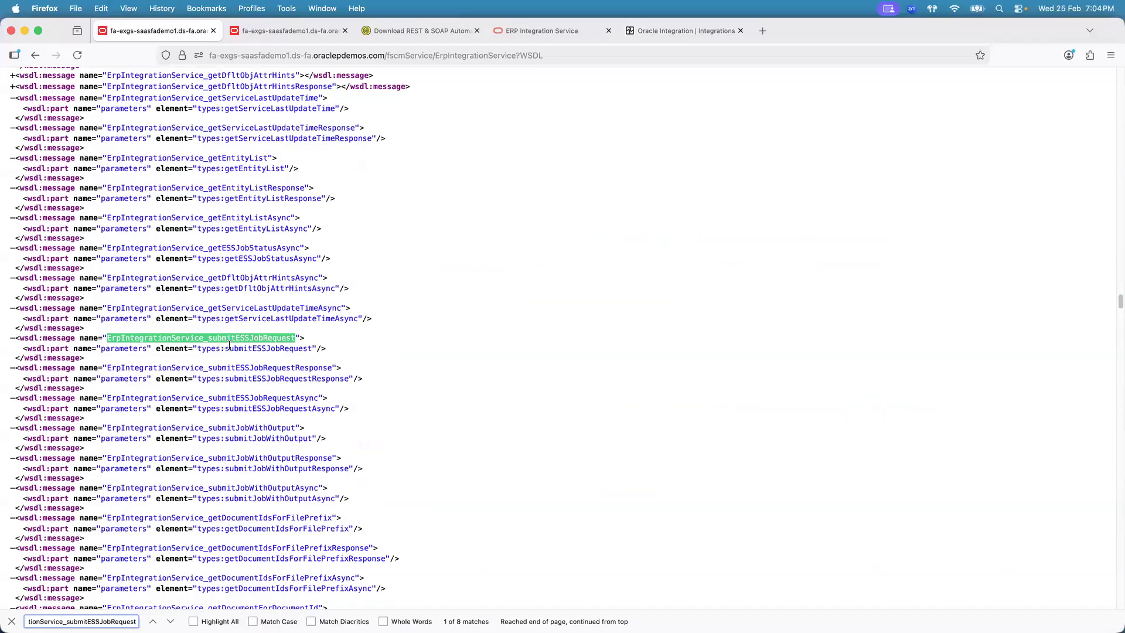
{"action": "double_click", "coordinate": [248, 350]}
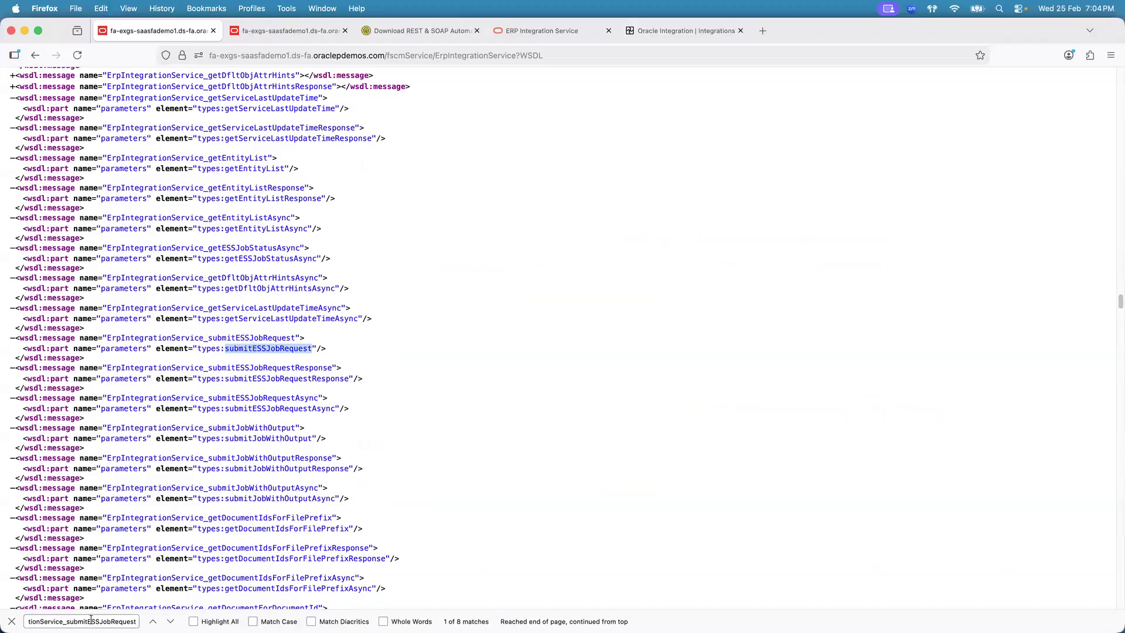
- Look up submitESSJobRequest in the ErpIntegrationService XSD and highlight its jobPackageName, jobDefinitionName and paramList elements, then the element name
{"action": "left_click", "coordinate": [287, 30]}
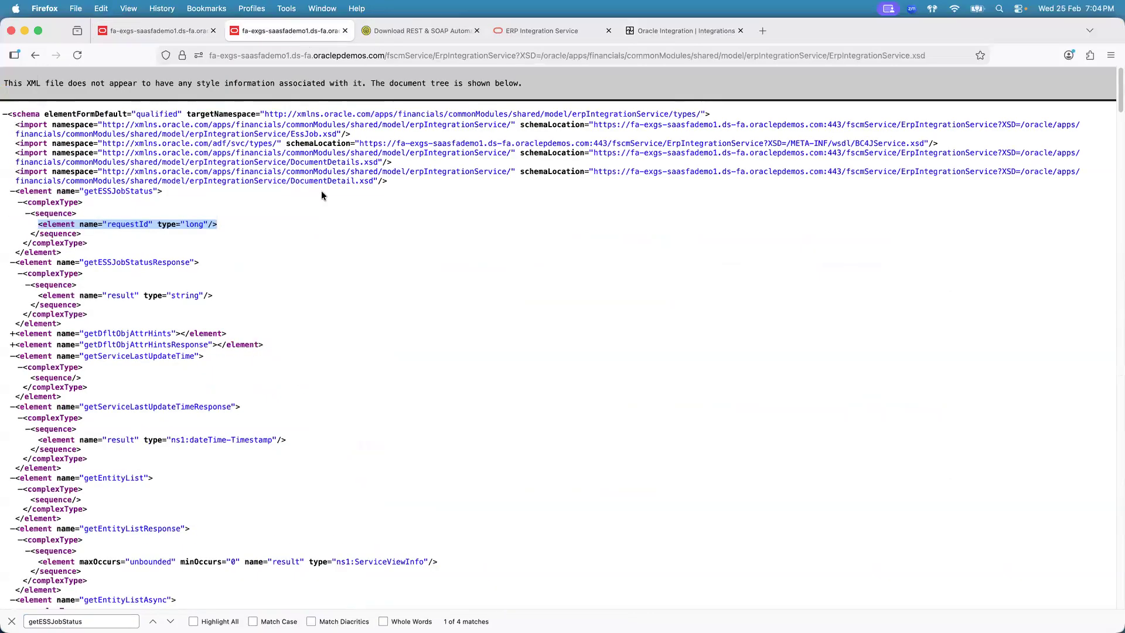
{"action": "key", "text": "super+f"}
{"action": "key", "text": "super+v"}
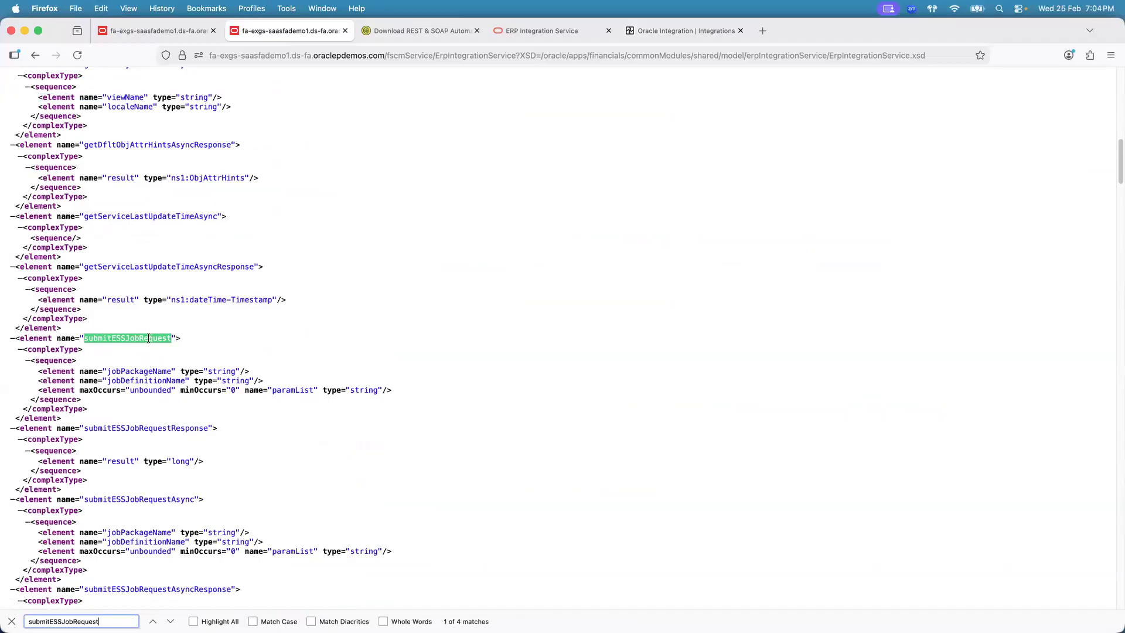
{"action": "double_click", "coordinate": [145, 373]}
{"action": "double_click", "coordinate": [145, 381]}
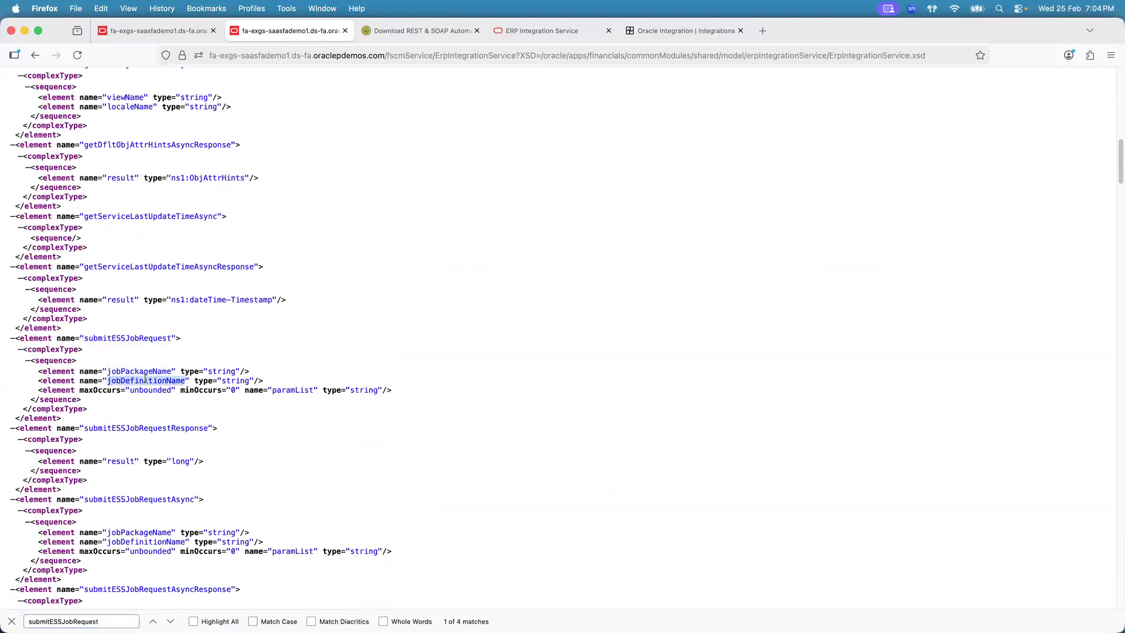
{"action": "double_click", "coordinate": [287, 389]}
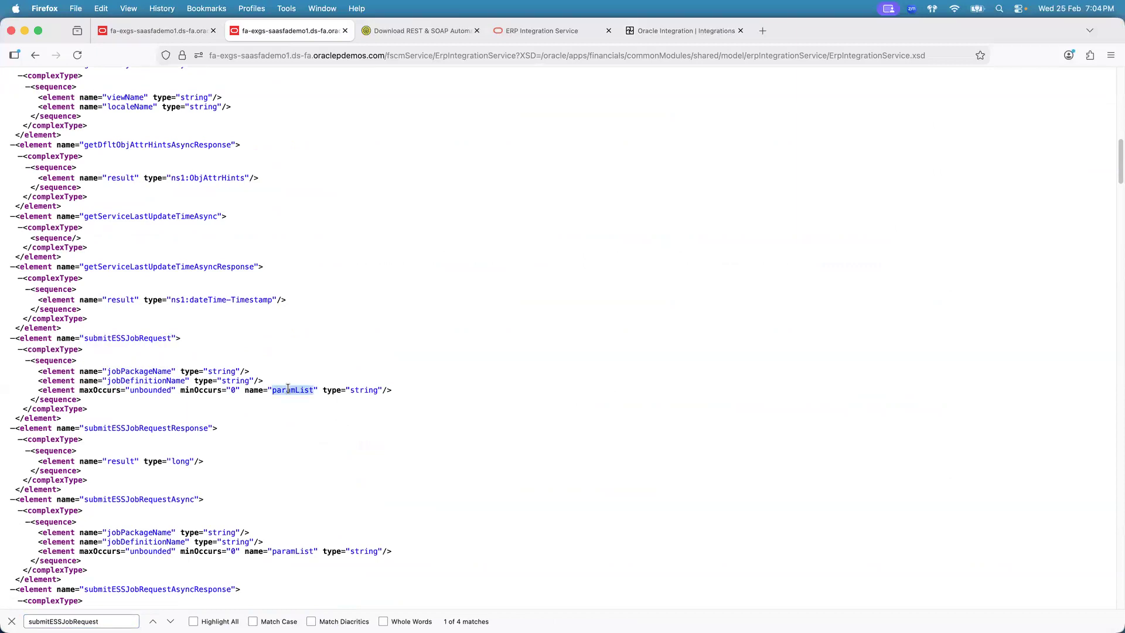
{"action": "left_click", "coordinate": [232, 390]}
{"action": "double_click", "coordinate": [153, 338]}
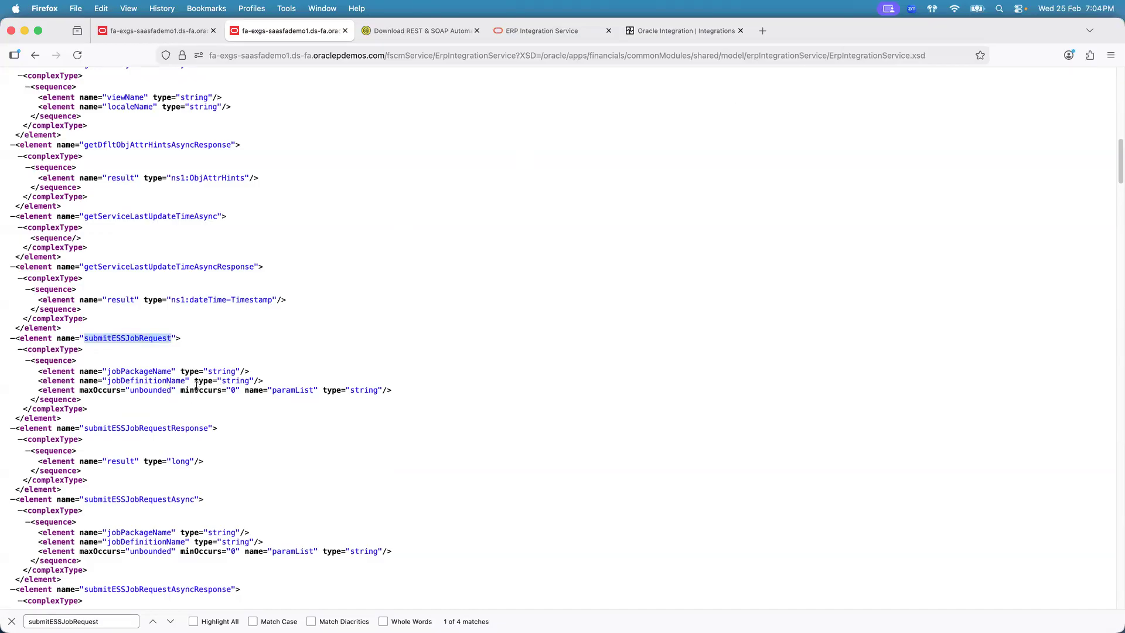
- Switch to SoapUI, open Request 1 of submitESSJobRequest to compare its fields with the schema, and return to the XSD in Firefox
{"action": "key", "text": "super+Tab"}
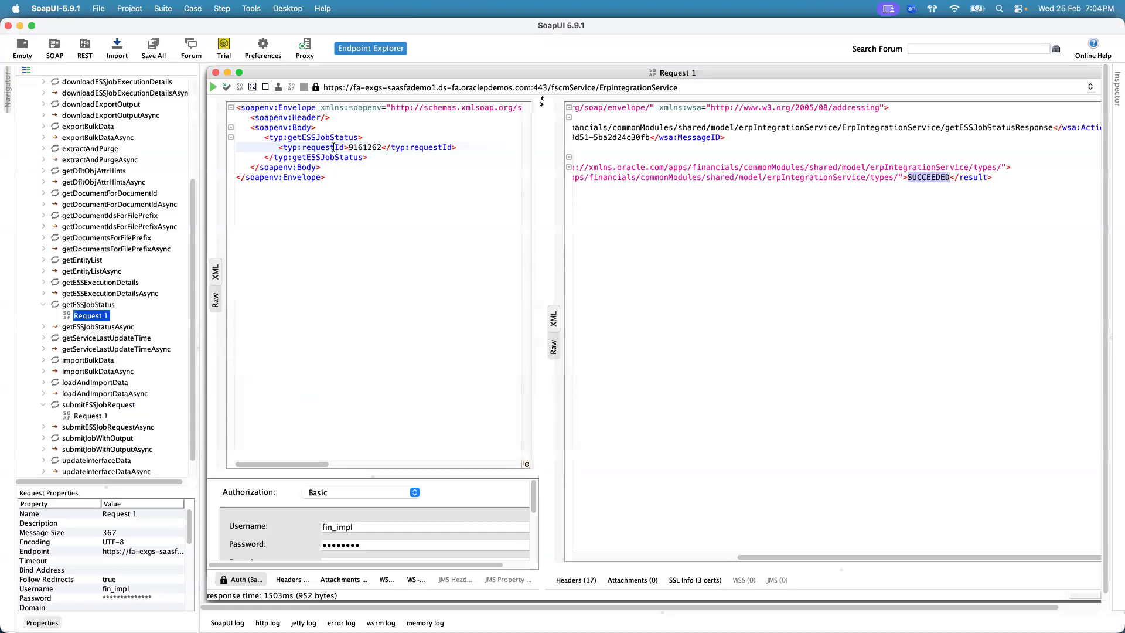
{"action": "left_click", "coordinate": [93, 417]}
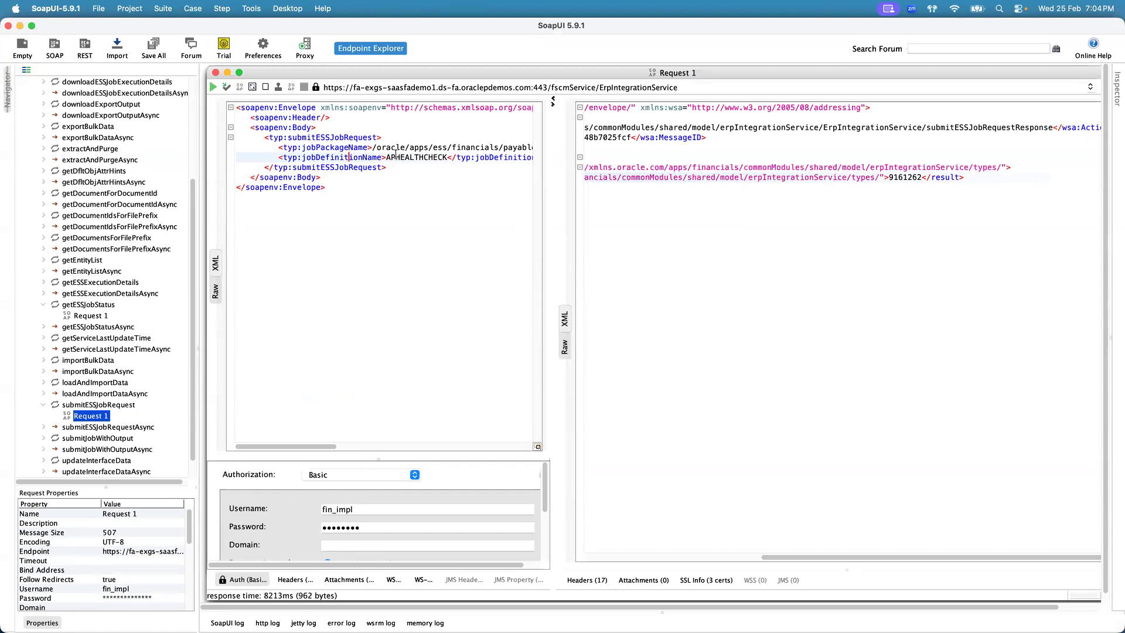
{"action": "key", "text": "super+Tab"}
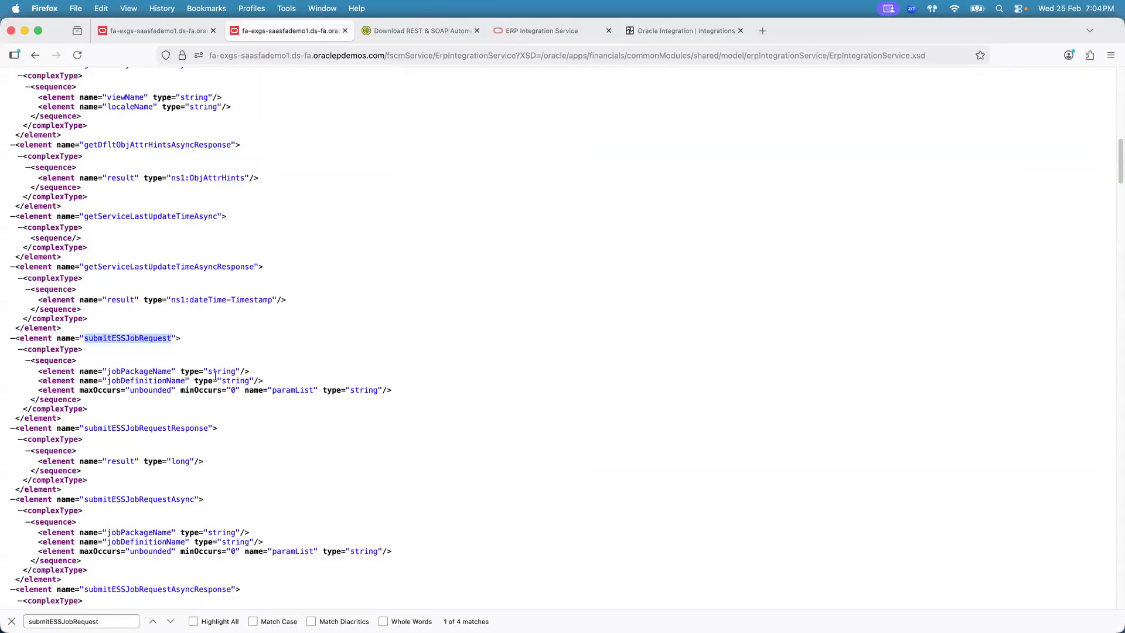
- Switch to the Web Service Basics notes in VS Code and point out Data Types (XSD), Messages, operation and PortType on the summary line
{"action": "key", "text": "super+Tab"}
{"action": "key", "text": "super+Tab"}
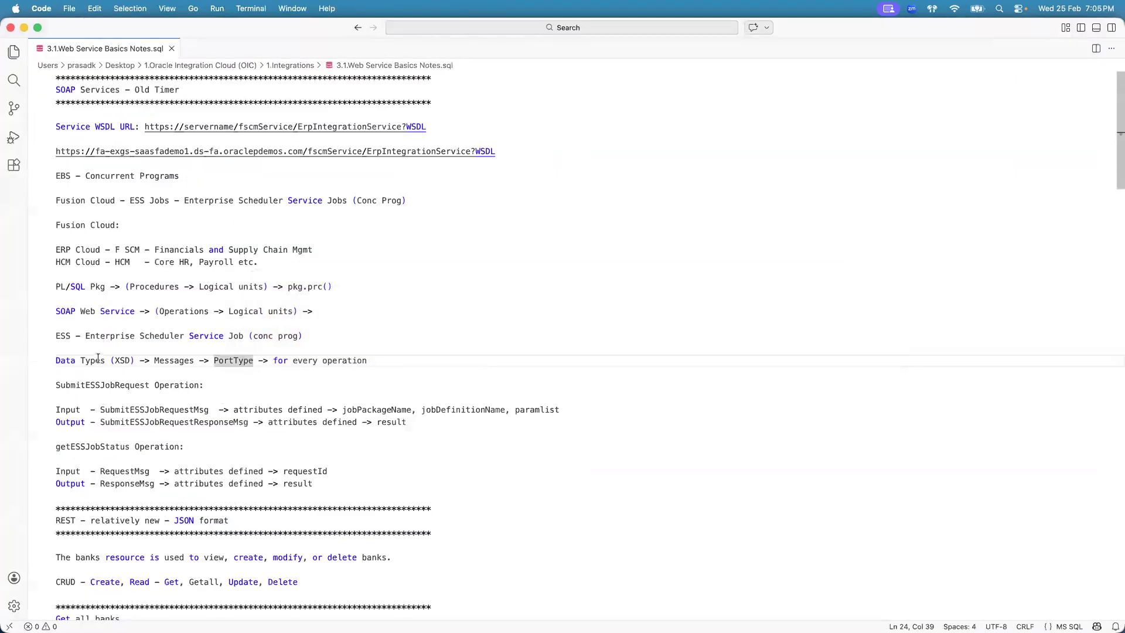
{"action": "left_click", "coordinate": [98, 359]}
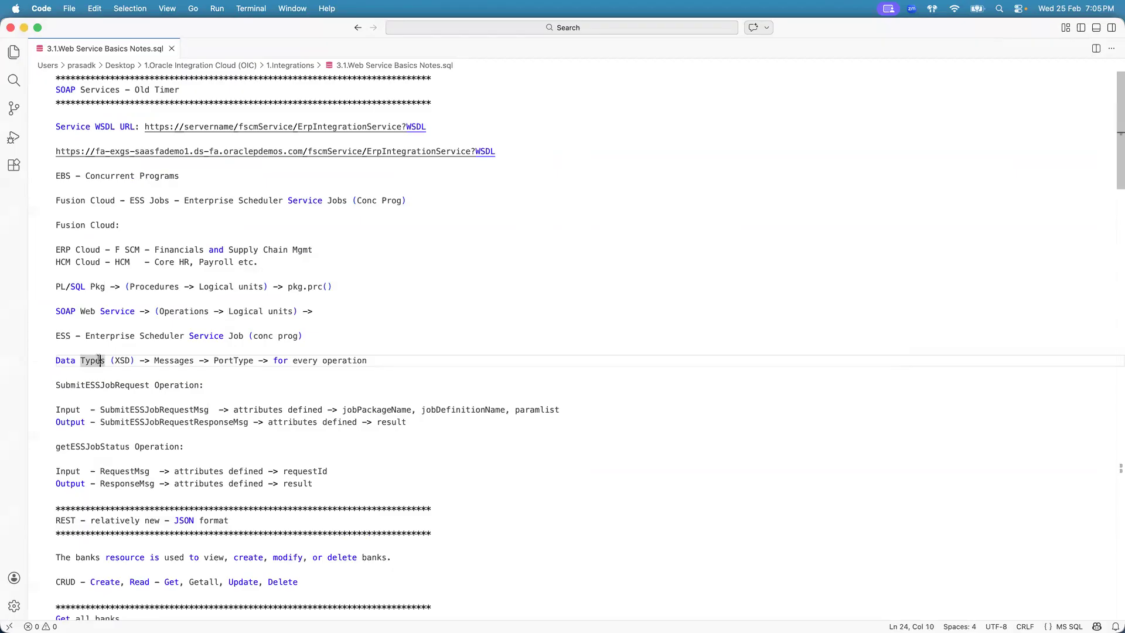
{"action": "left_click", "coordinate": [124, 360]}
{"action": "left_click", "coordinate": [173, 360]}
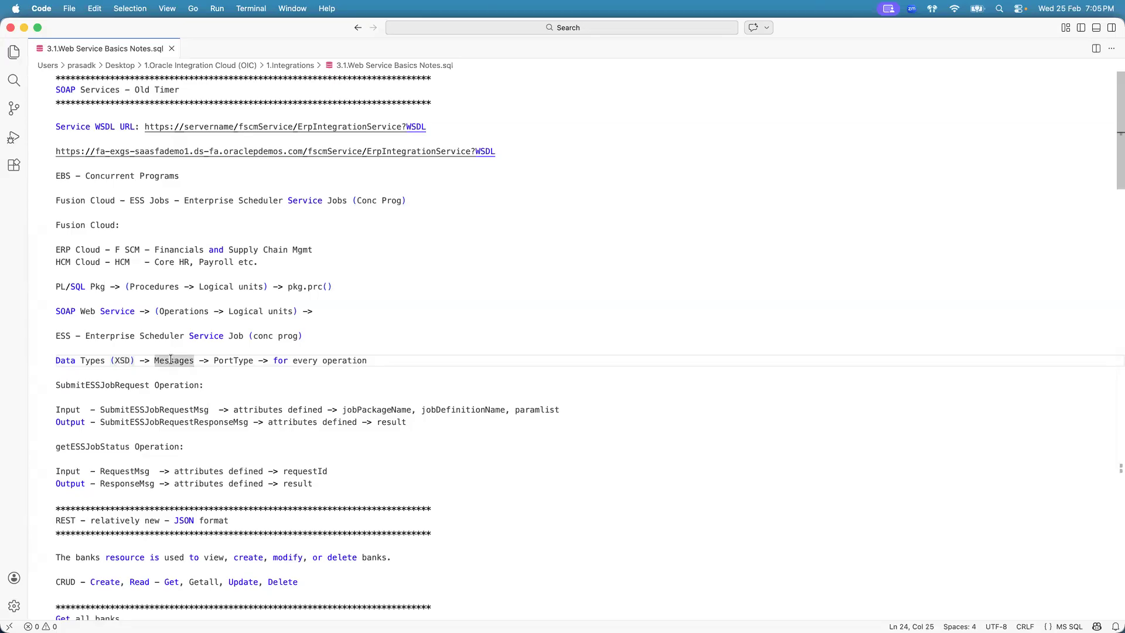
{"action": "left_click", "coordinate": [317, 361]}
{"action": "left_click", "coordinate": [332, 360]}
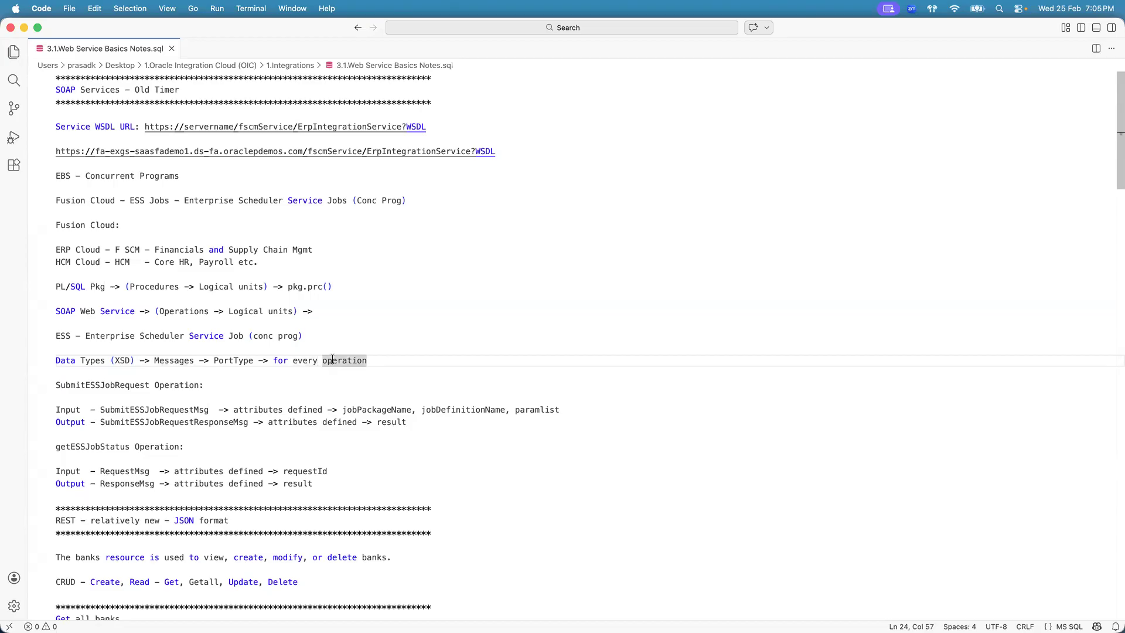
{"action": "left_click", "coordinate": [236, 360]}
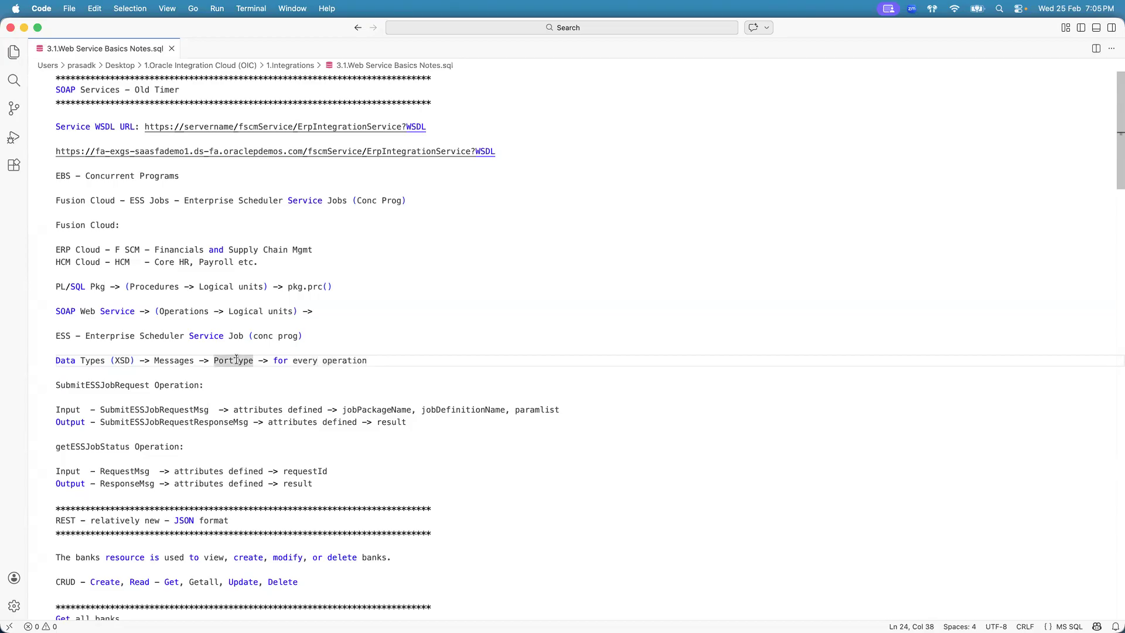
- Switch to Oracle Integration in Firefox and go back from the getESSJobStatus mapping to the UG107 Journal Import Service flow
{"action": "key", "text": "super+Tab"}
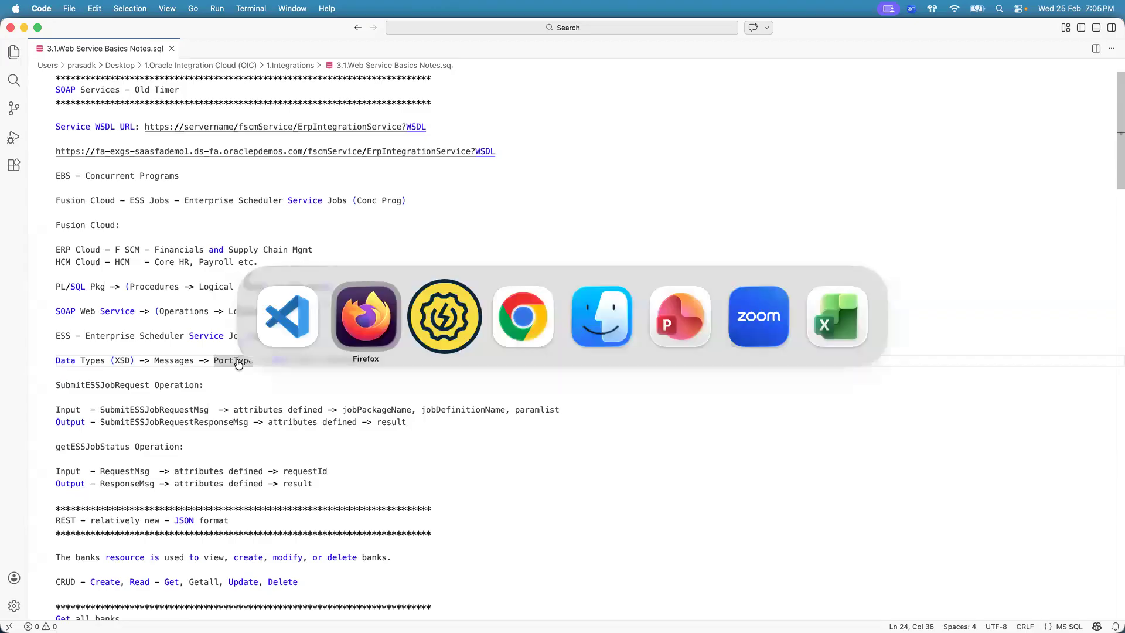
{"action": "key", "text": "super+Tab"}
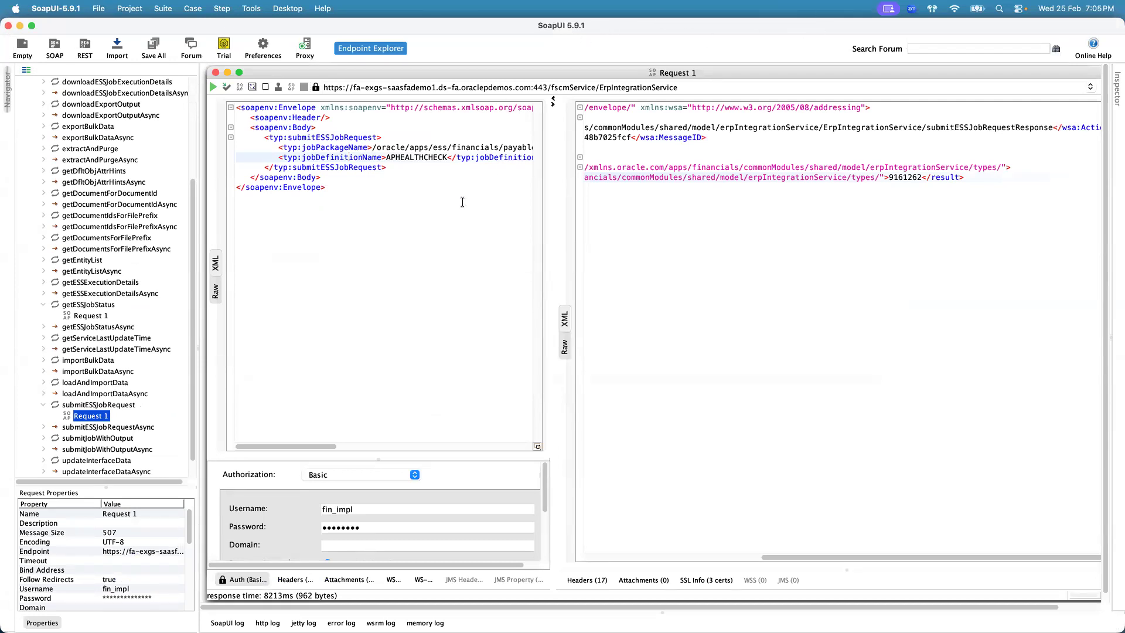
{"action": "key", "text": "super+Tab"}
{"action": "key", "text": "super+Tab"}
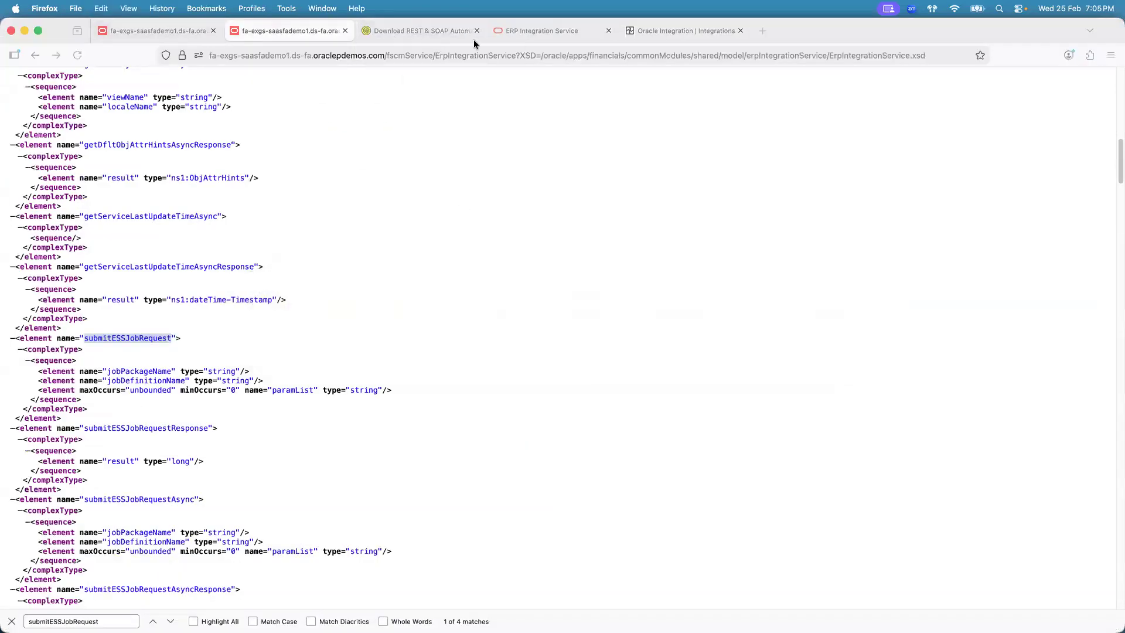
{"action": "left_click", "coordinate": [650, 31]}
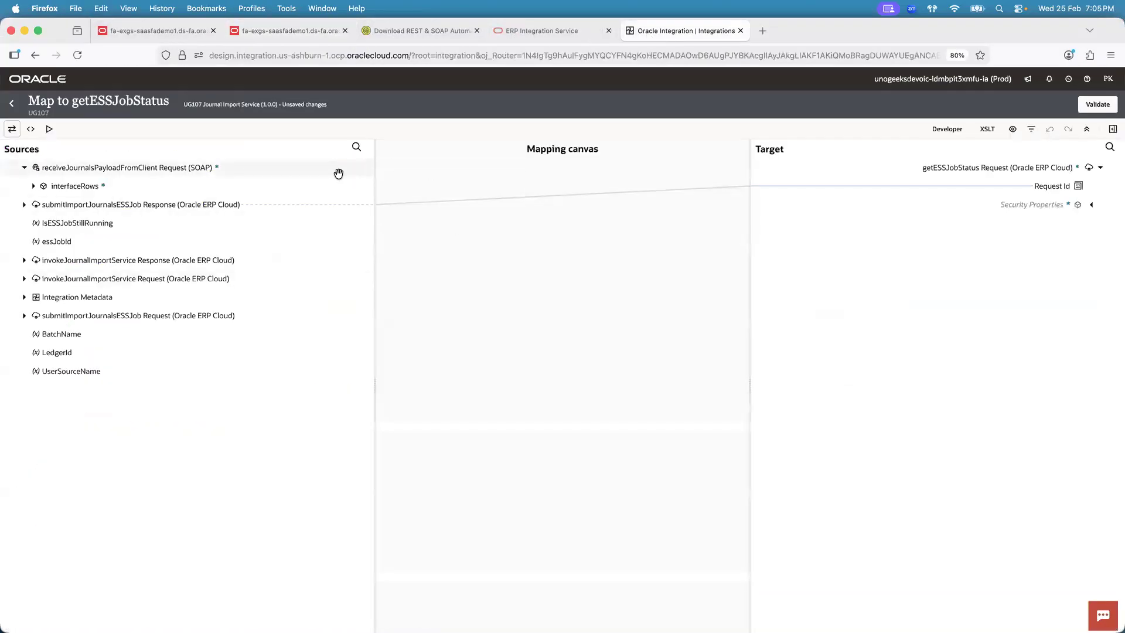
{"action": "left_click", "coordinate": [11, 104]}
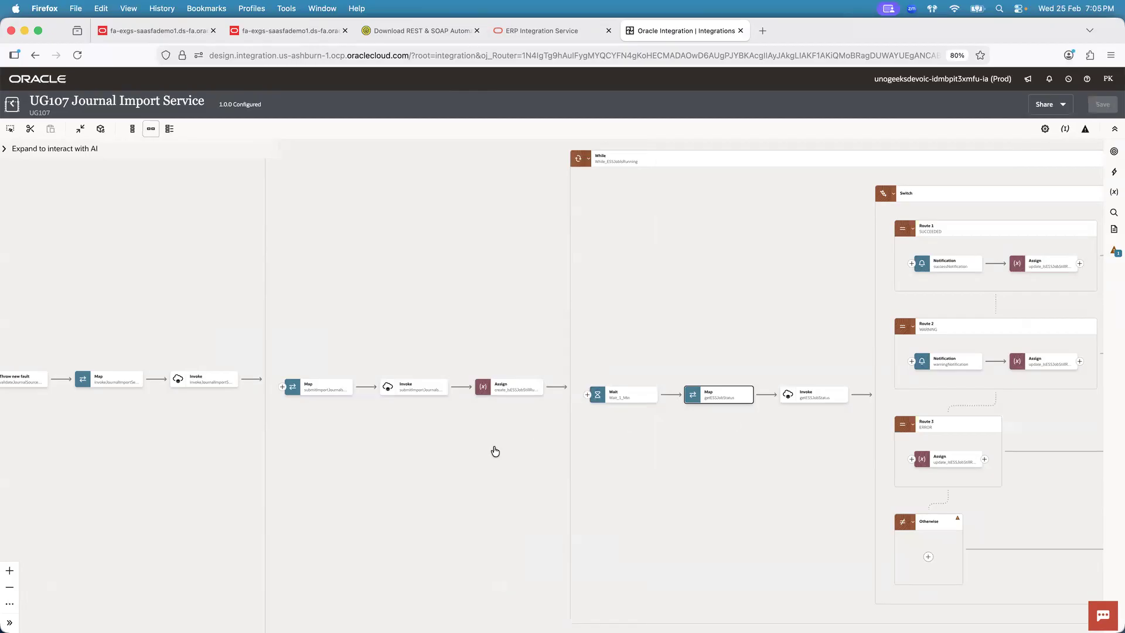
- Return to the VS Code notes and revisit the line running from Data Types through Messages to every operation
{"action": "key", "text": "super+Tab"}
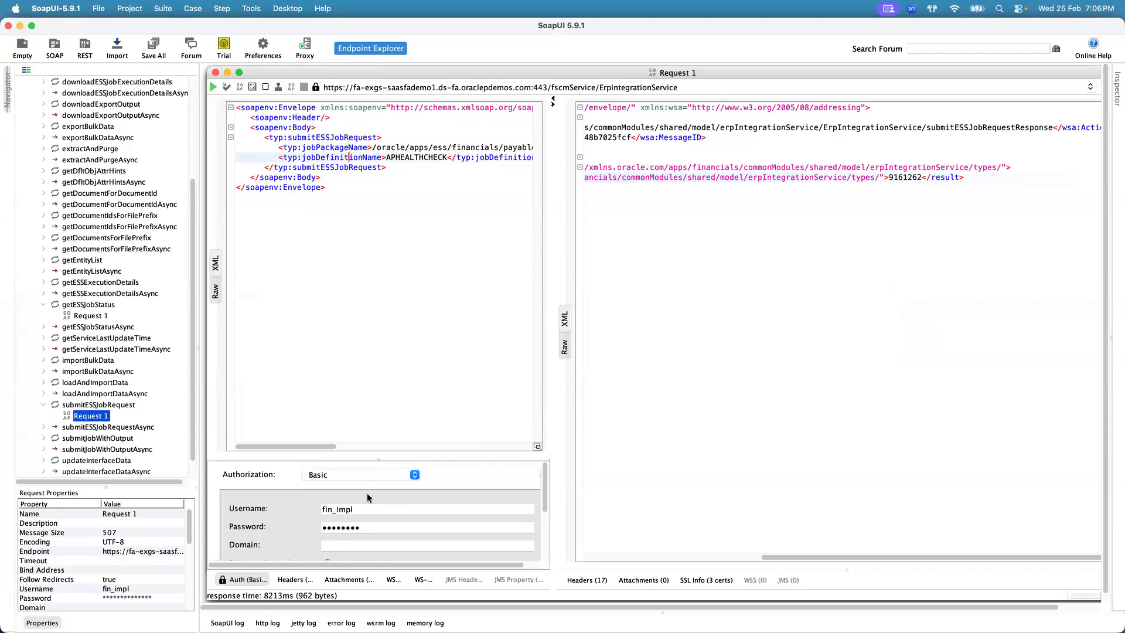
{"action": "key", "text": "super+Tab"}
{"action": "key", "text": "super+Tab"}
{"action": "left_click", "coordinate": [95, 360]}
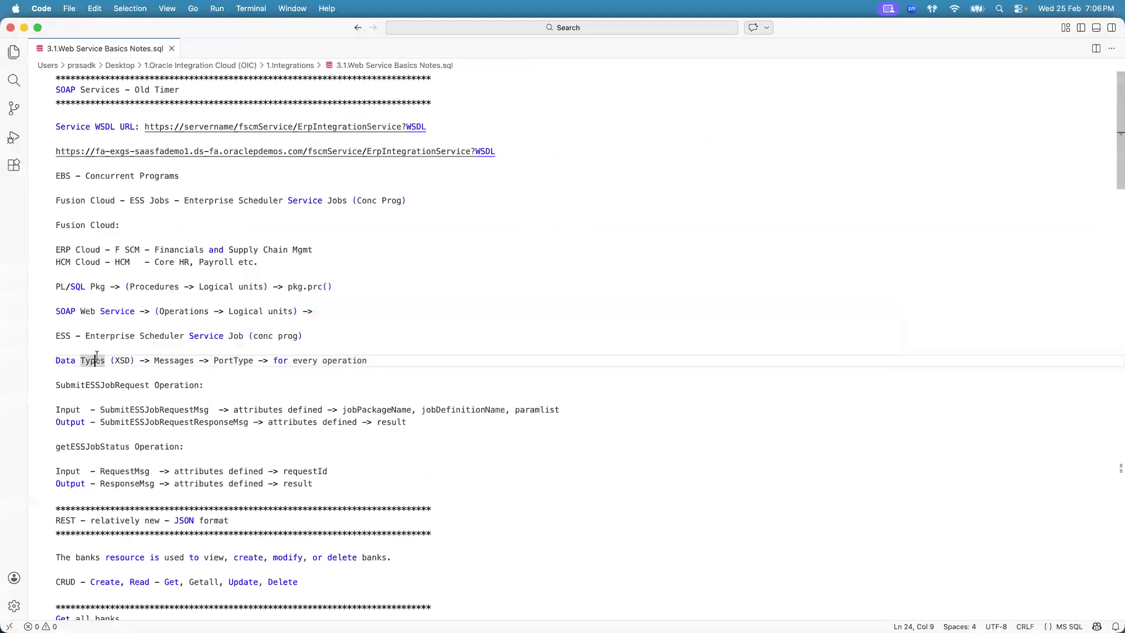
{"action": "left_click", "coordinate": [194, 360]}
{"action": "left_click", "coordinate": [328, 362]}
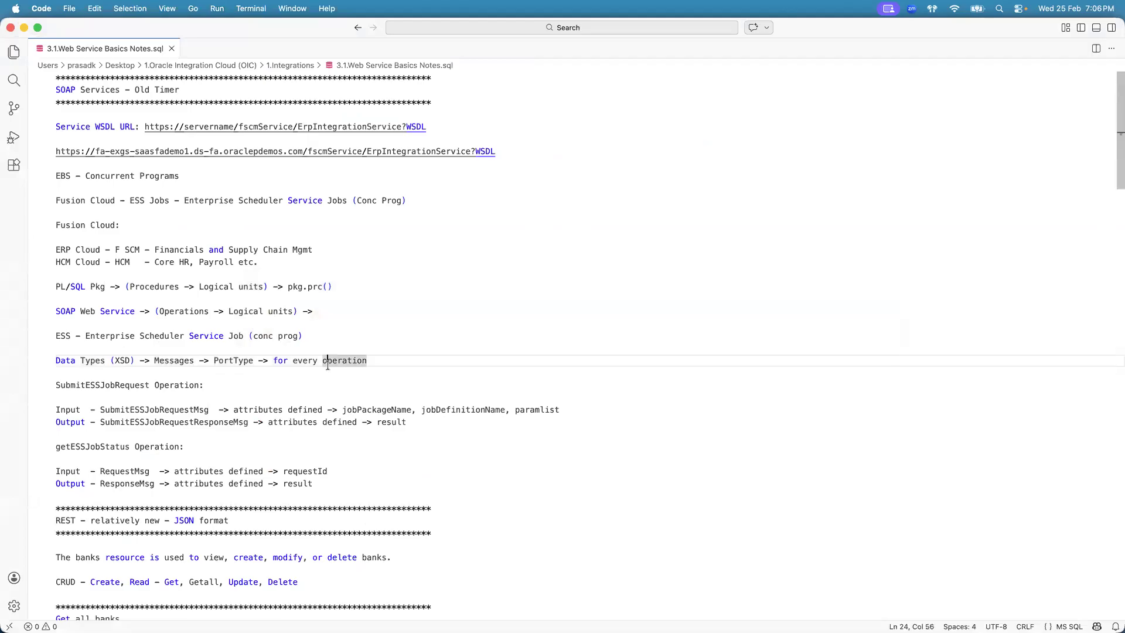
- Return to Firefox, revisit the WSDL, XSD and SoapUI download pages, and review the Operations list in the ERP Integration Service documentation
{"action": "key", "text": "super+Tab"}
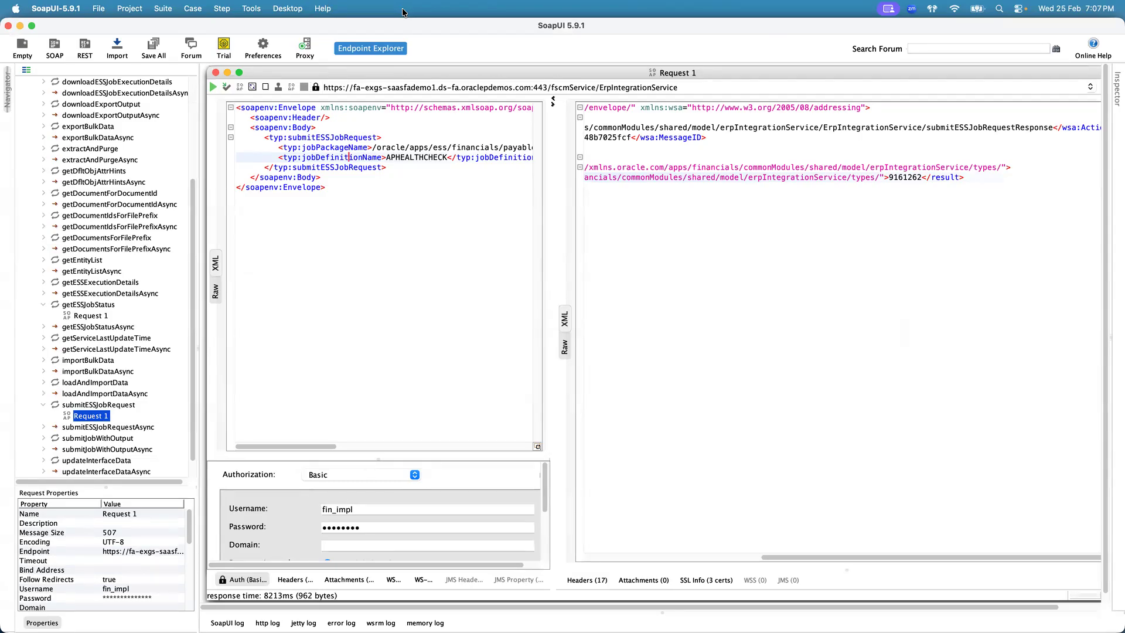
{"action": "key", "text": "super+Tab"}
{"action": "key", "text": "super+Tab"}
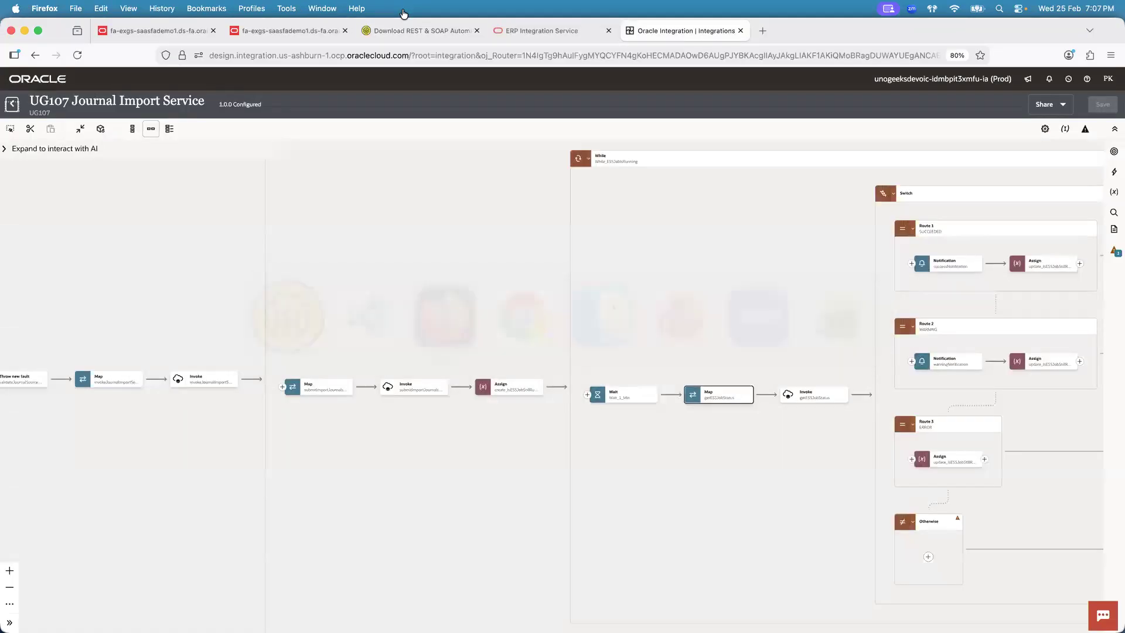
{"action": "left_click", "coordinate": [187, 31]}
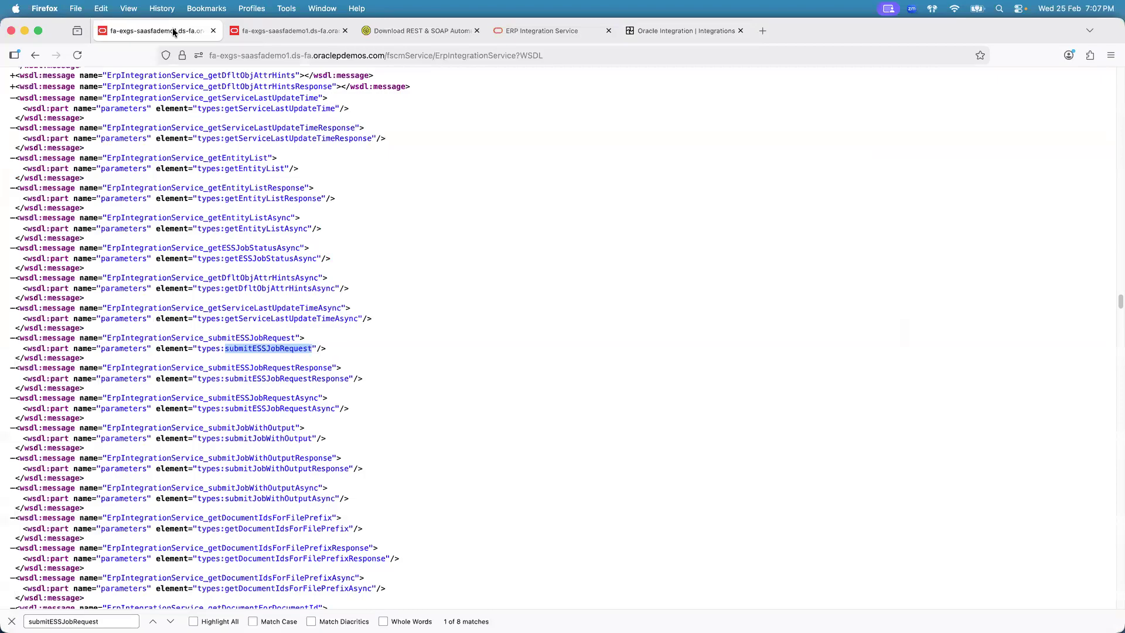
{"action": "left_click", "coordinate": [238, 30]}
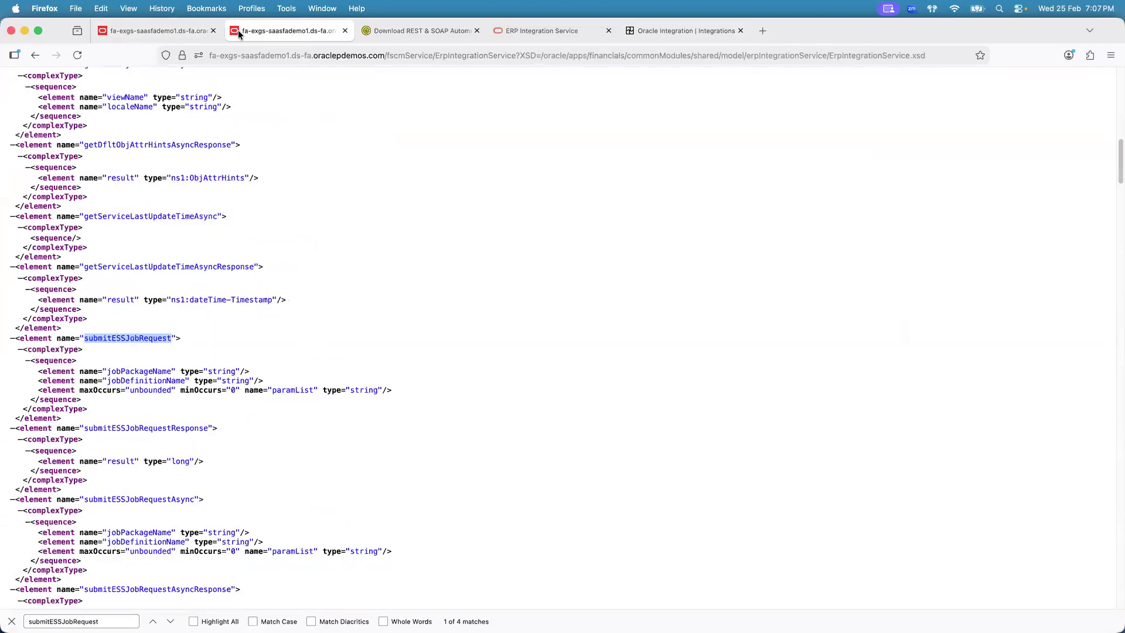
{"action": "left_click", "coordinate": [365, 37]}
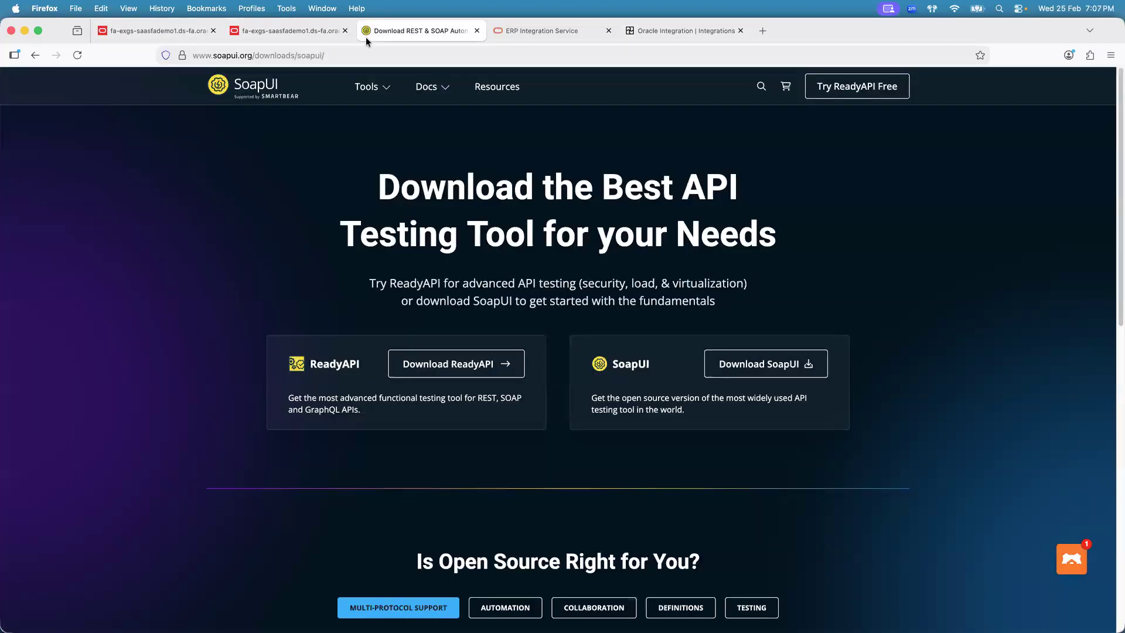
{"action": "left_click", "coordinate": [579, 34]}
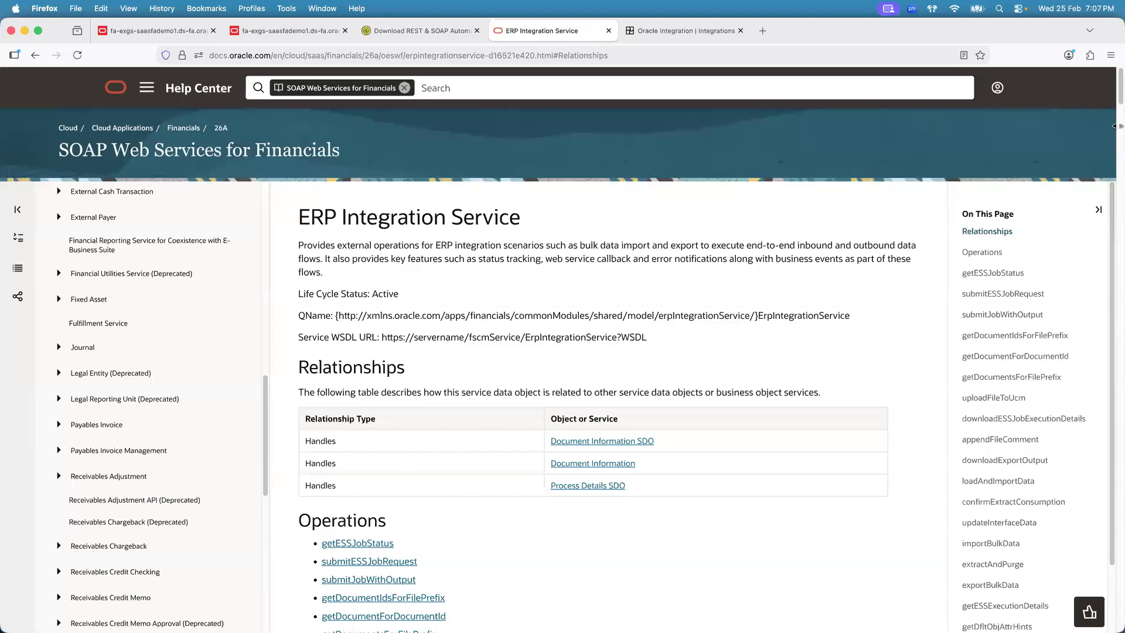
{"action": "scroll", "coordinate": [467, 379], "scroll_direction": "down", "scroll_amount": 5}
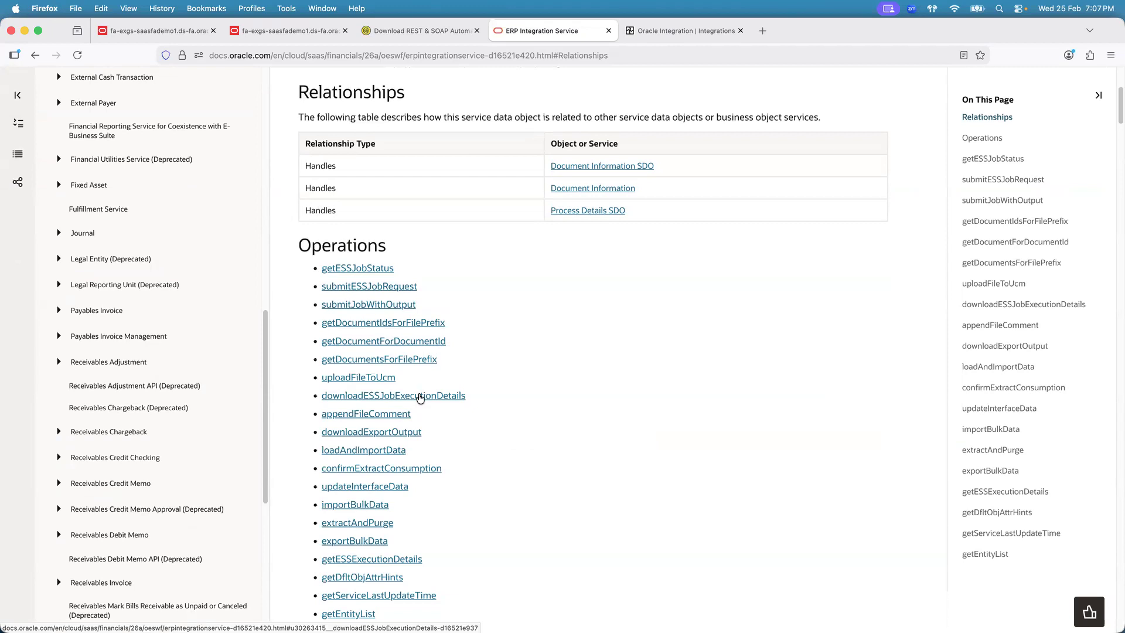
- Switch to the Web Service Basics presentation in PowerPoint and view the ERP Integration Service slide with the sample submitESSJobRequest envelope
{"action": "key", "text": "super+Tab"}
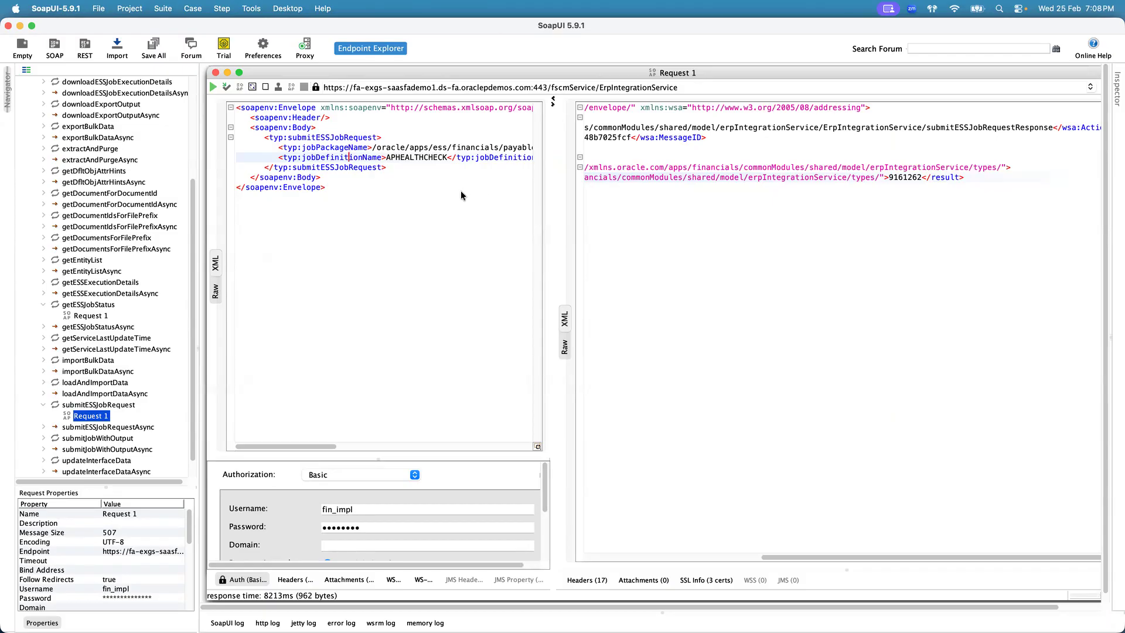
{"action": "key", "text": "super+Tab"}
{"action": "key", "text": "super+Tab"}
{"action": "key", "text": "super+Tab"}
{"action": "key", "text": "super+Tab"}
{"action": "key", "text": "super+Tab"}
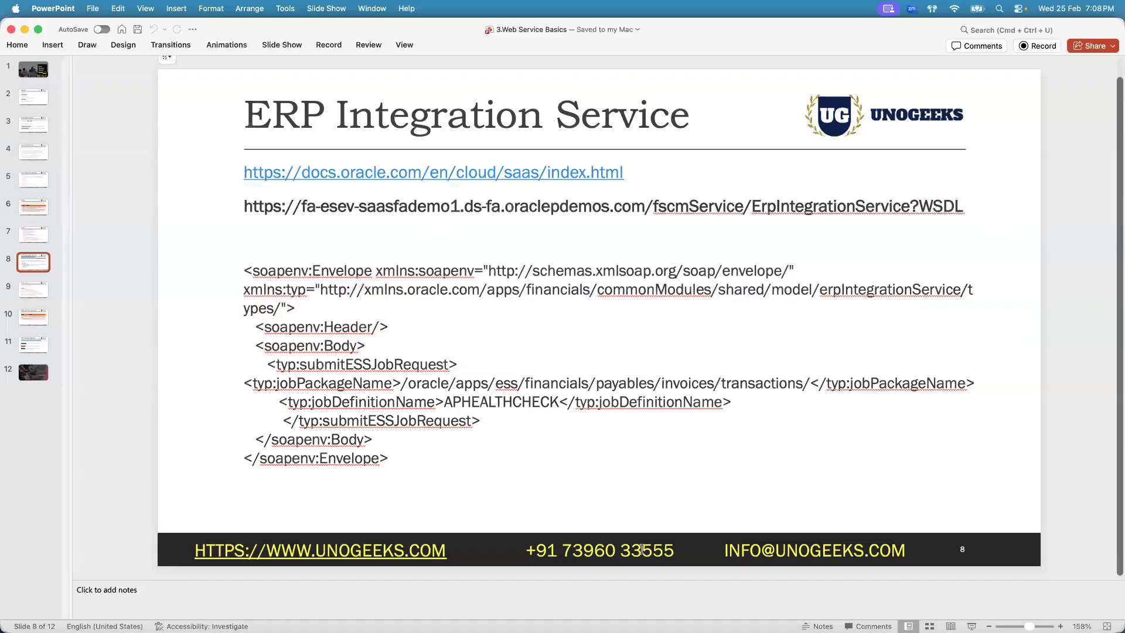
- Switch to Firefox, write "soap ui postman" in a new browser tab's address field, copy it and clear the field
{"action": "key", "text": "super+Tab"}
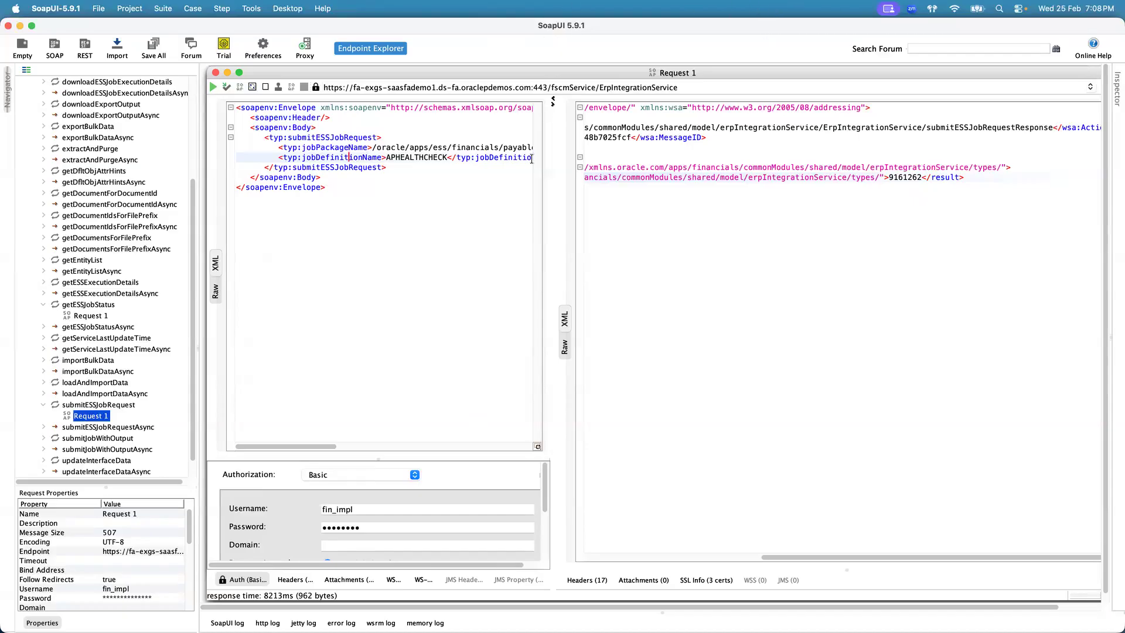
{"action": "key", "text": "super+Tab"}
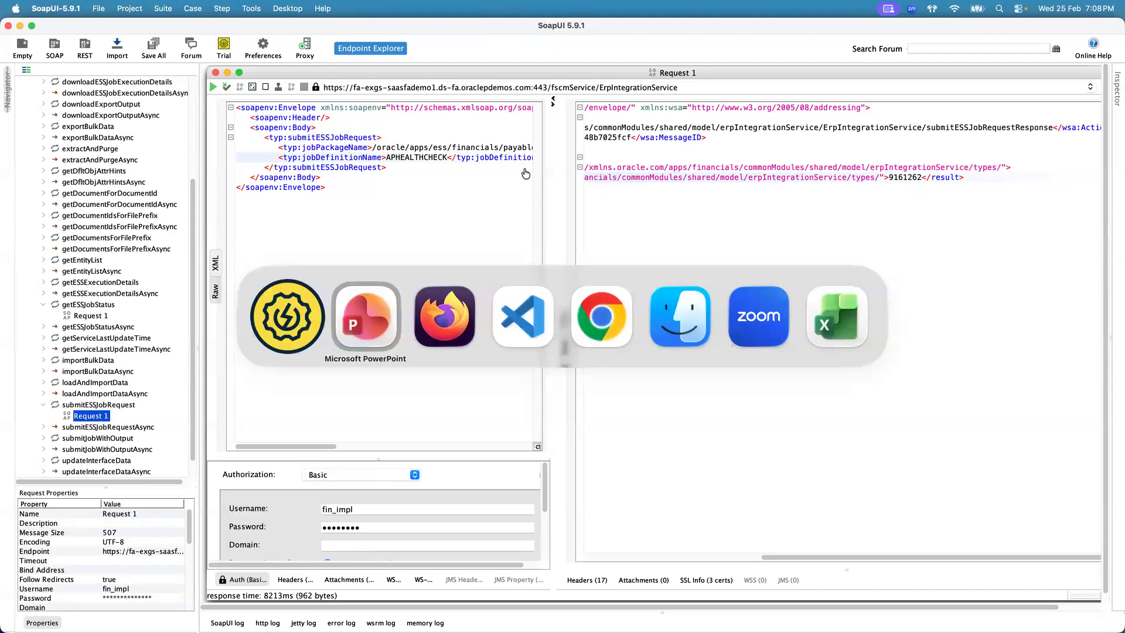
{"action": "key", "text": "super+Tab"}
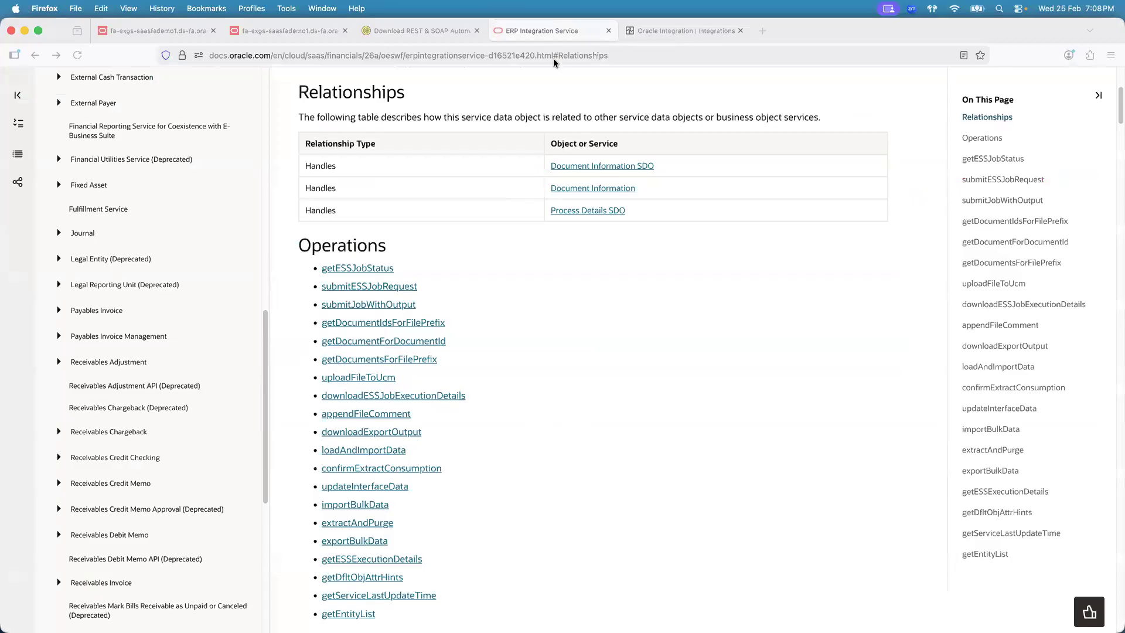
{"action": "left_click", "coordinate": [763, 31]}
{"action": "type", "text": "soap "}
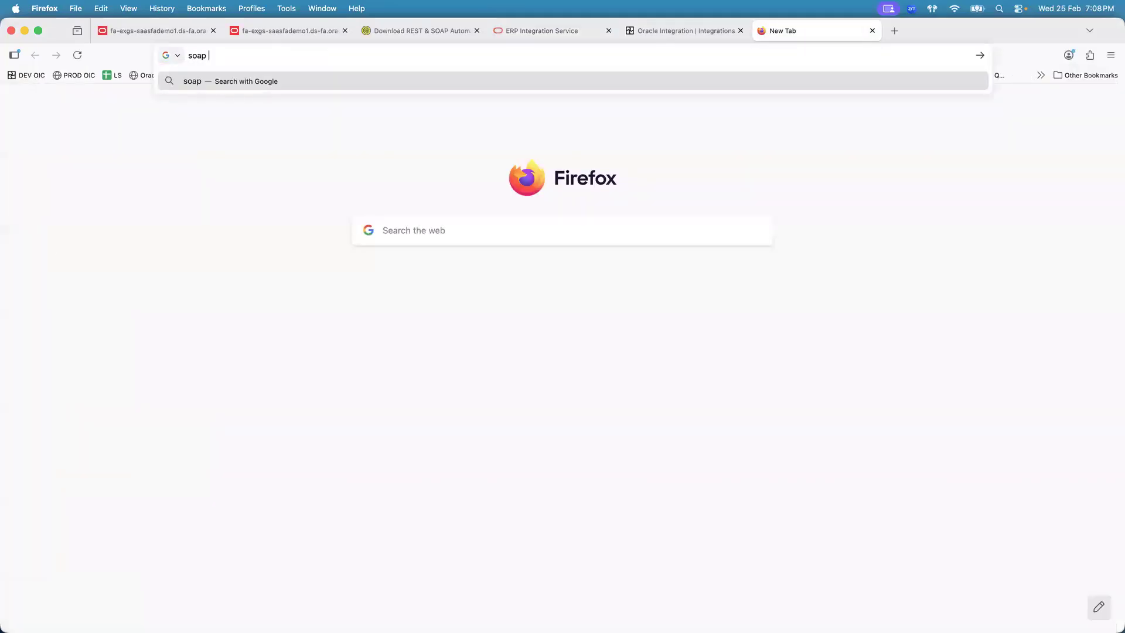
{"action": "type", "text": "ui postman"}
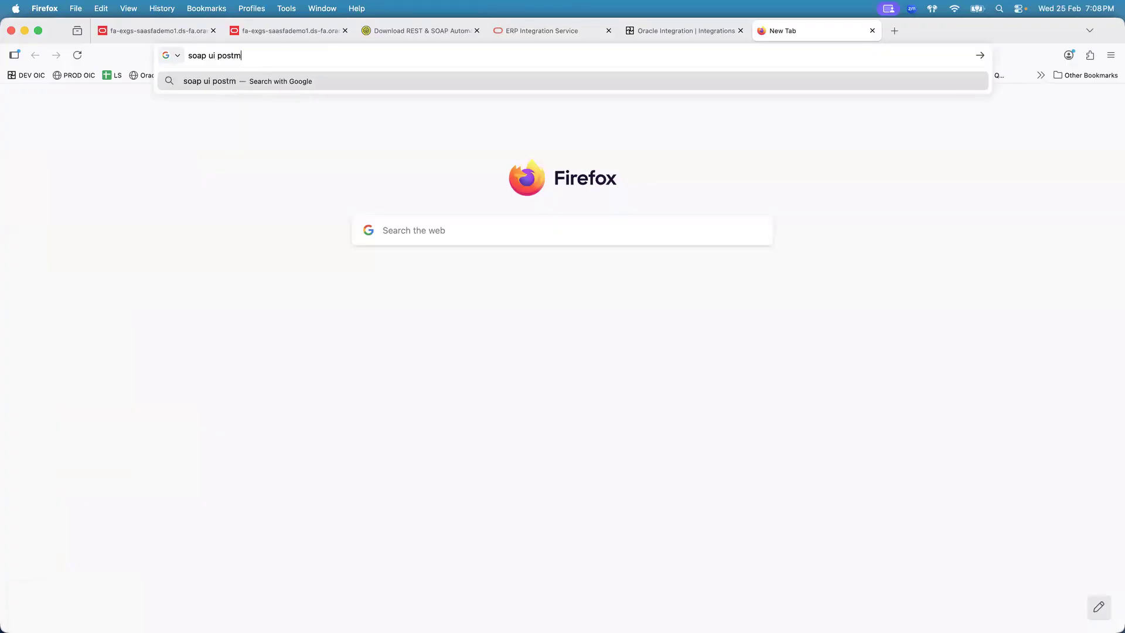
{"action": "key", "text": "super+a"}
{"action": "key", "text": "super+c"}
{"action": "key", "text": "BackSpace"}
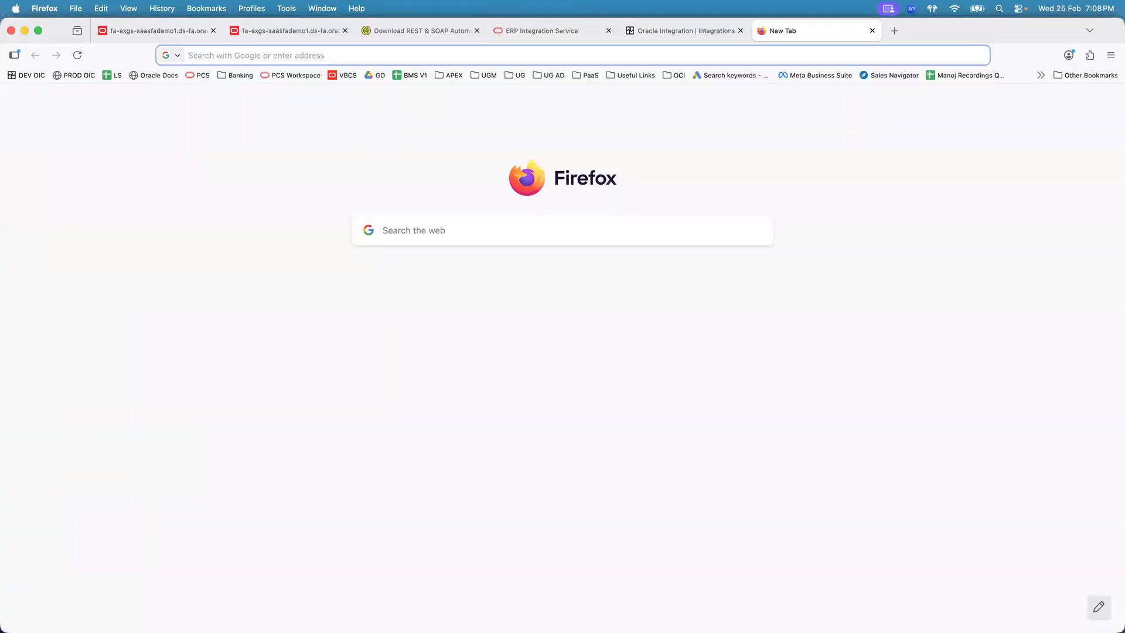
- Switch to Excel, create a blank workbook and set the font size of the whole sheet to 20
{"action": "key", "text": "super+space"}
{"action": "type", "text": "excel"}
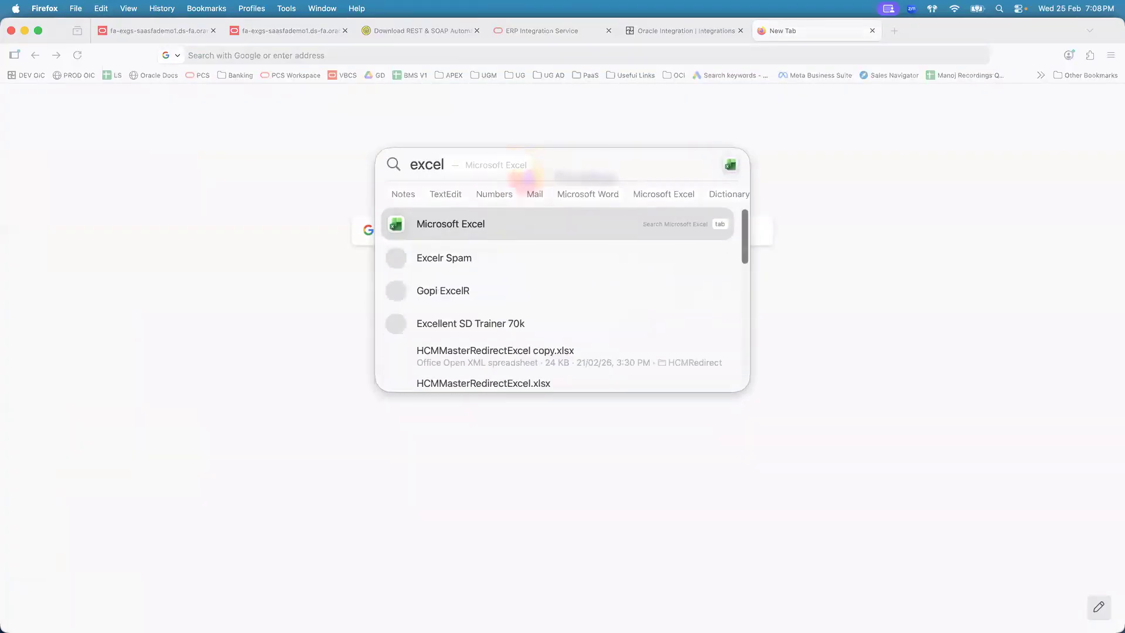
{"action": "left_click", "coordinate": [450, 226]}
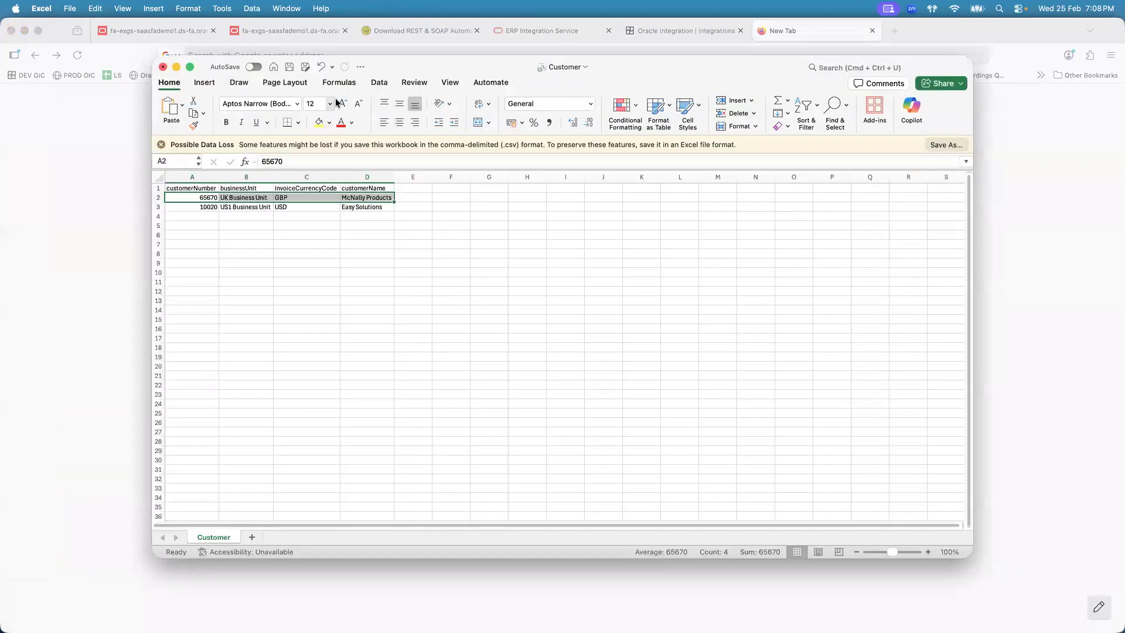
{"action": "key", "text": "super+n"}
{"action": "key", "text": "super+a"}
{"action": "left_click", "coordinate": [322, 117]}
{"action": "type", "text": "20"}
{"action": "key", "text": "Return"}
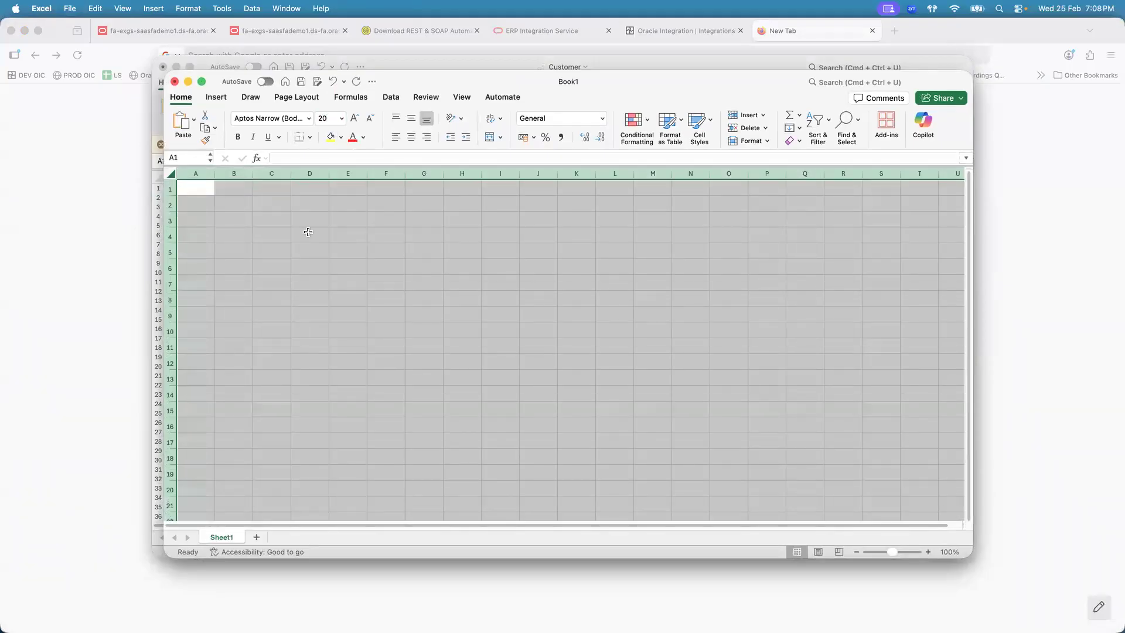
- Place the copied text in C4 as "soap ui" and move the word "postman" to C7
{"action": "left_click", "coordinate": [276, 231]}
{"action": "key", "text": "super+v"}
{"action": "double_click", "coordinate": [312, 235]}
{"action": "key", "text": "super+x"}
{"action": "left_click", "coordinate": [280, 282]}
{"action": "key", "text": "super+v"}
{"action": "left_click", "coordinate": [285, 234]}
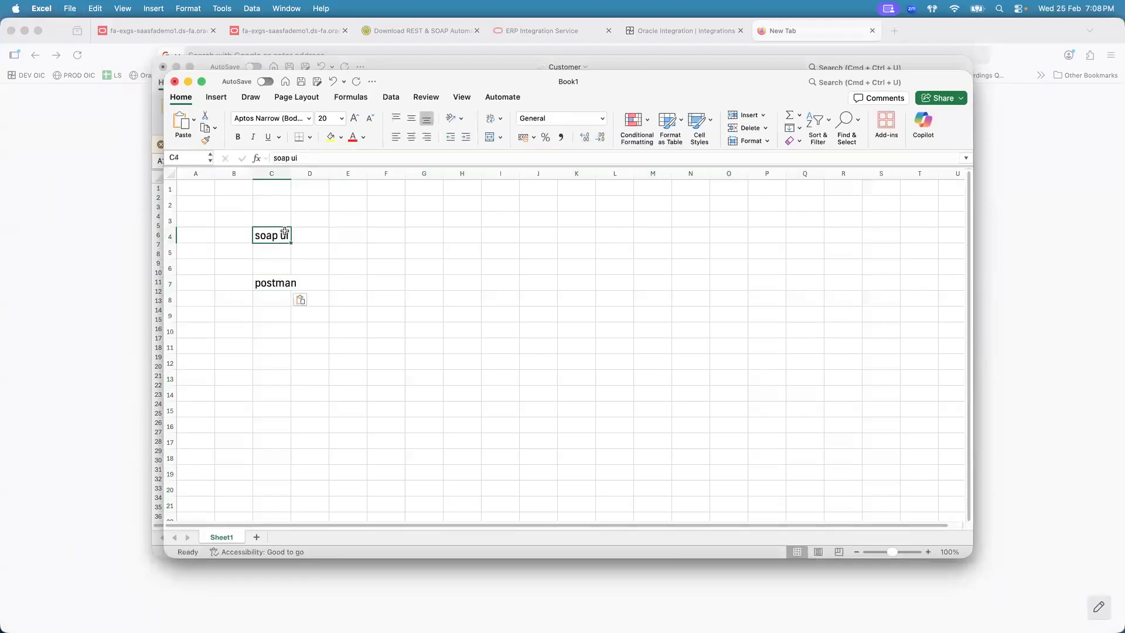
- Enter "SOAP" in E4 and "REST" in G4 beside the soap ui entry
{"action": "left_click", "coordinate": [342, 236]}
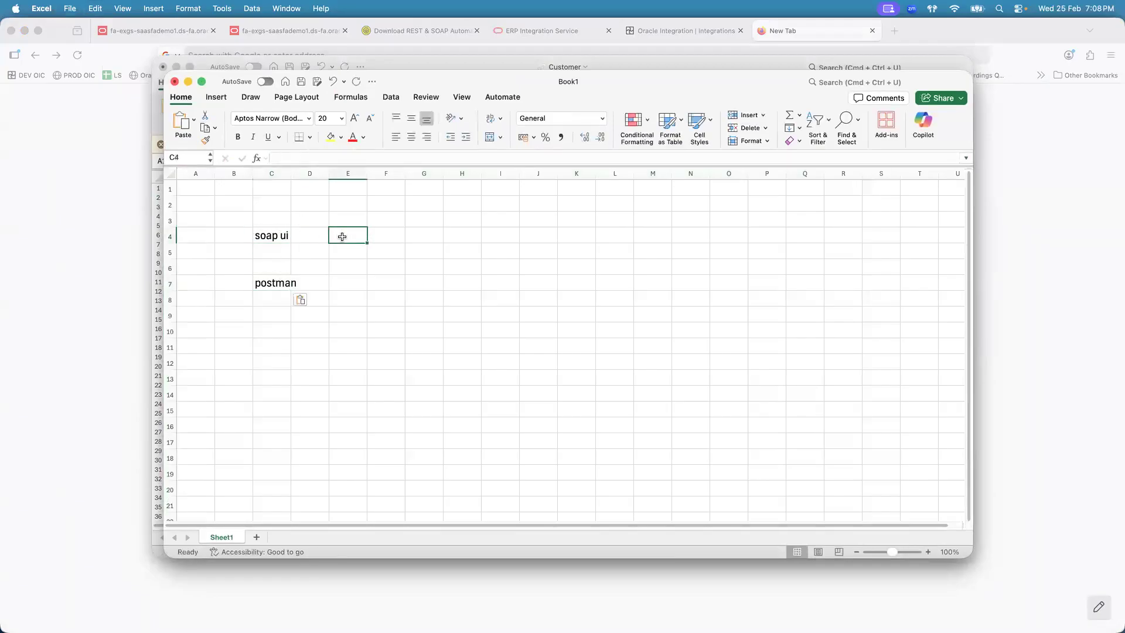
{"action": "type", "text": "SOAP"}
{"action": "key", "text": "Tab"}
{"action": "key", "text": "Tab"}
{"action": "type", "text": "REST"}
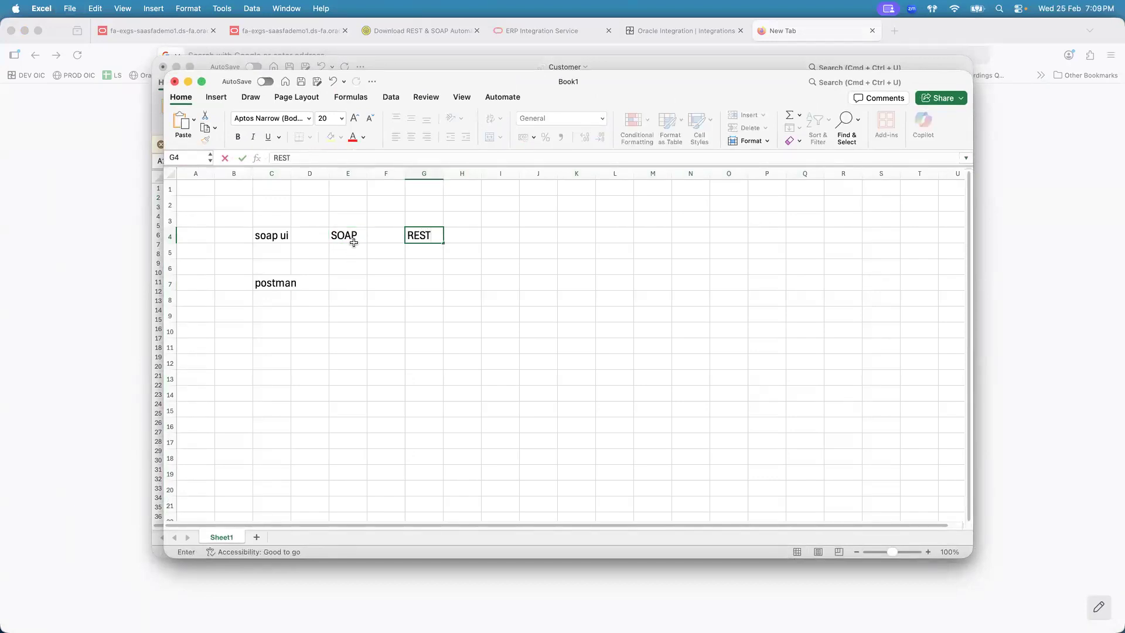
{"action": "double_click", "coordinate": [352, 235]}
{"action": "key", "text": "Escape"}
{"action": "left_click", "coordinate": [413, 235]}
{"action": "left_click", "coordinate": [279, 236]}
- Add the heading "Testing Tools" in C2 above the list
{"action": "left_click", "coordinate": [278, 203]}
{"action": "type", "text": "Testing"}
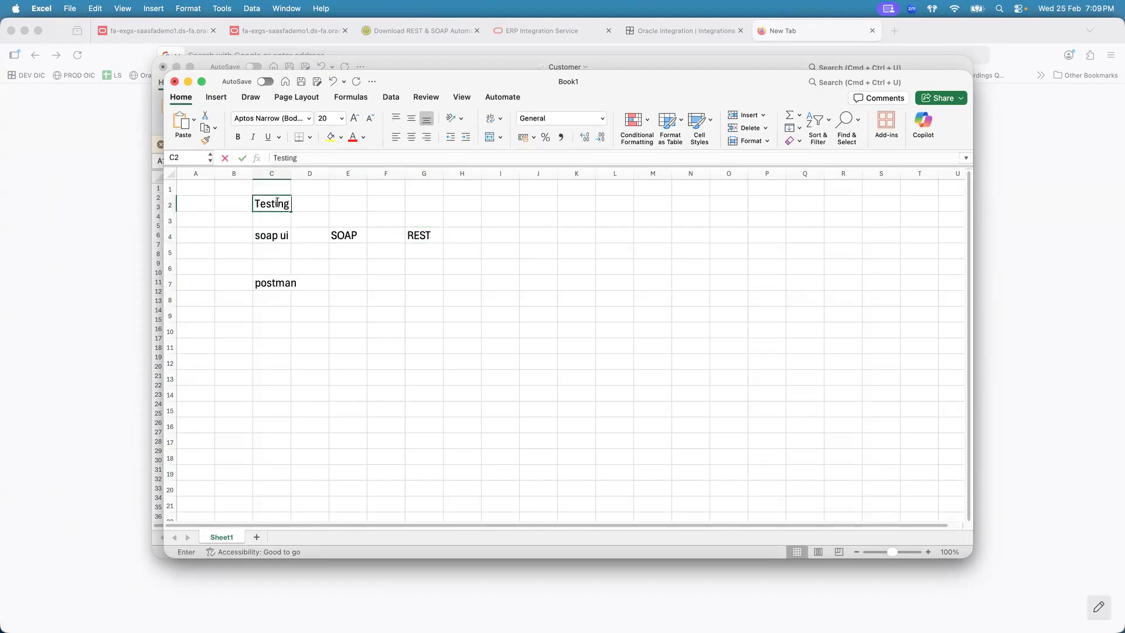
{"action": "type", "text": " Tools"}
{"action": "key", "text": "Return"}
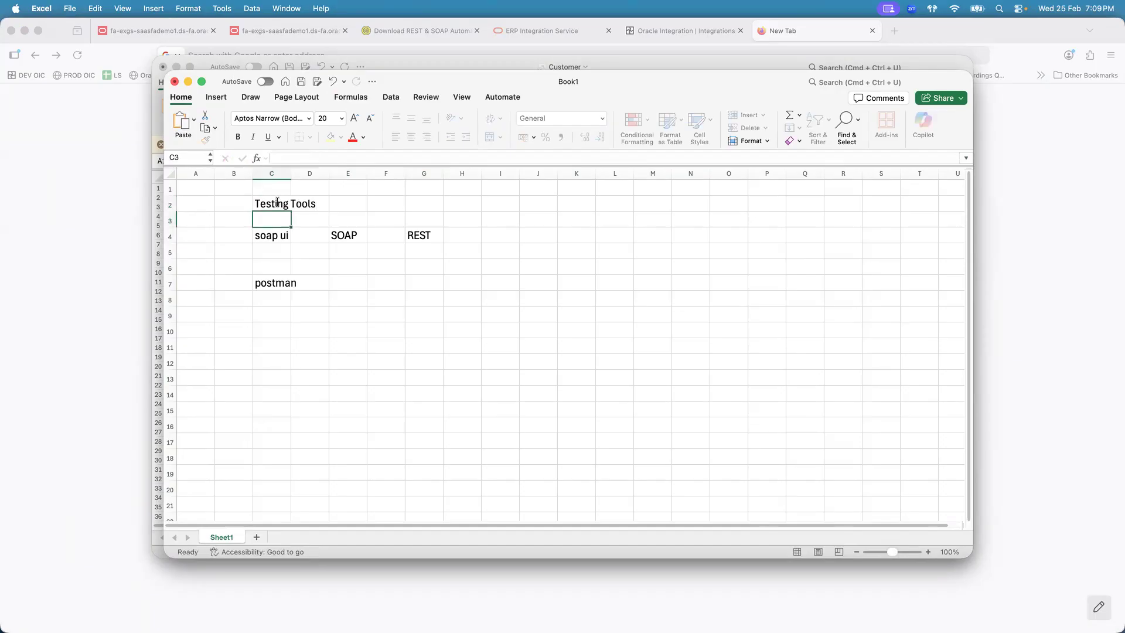
- Copy the SOAP and REST entries from E4:G4 to E7:G7 in the postman row
{"action": "left_click", "coordinate": [347, 237]}
{"action": "left_click", "coordinate": [432, 236], "text": "shift"}
{"action": "key", "text": "cmd+c"}
{"action": "left_click", "coordinate": [347, 282]}
{"action": "key", "text": "cmd+v"}
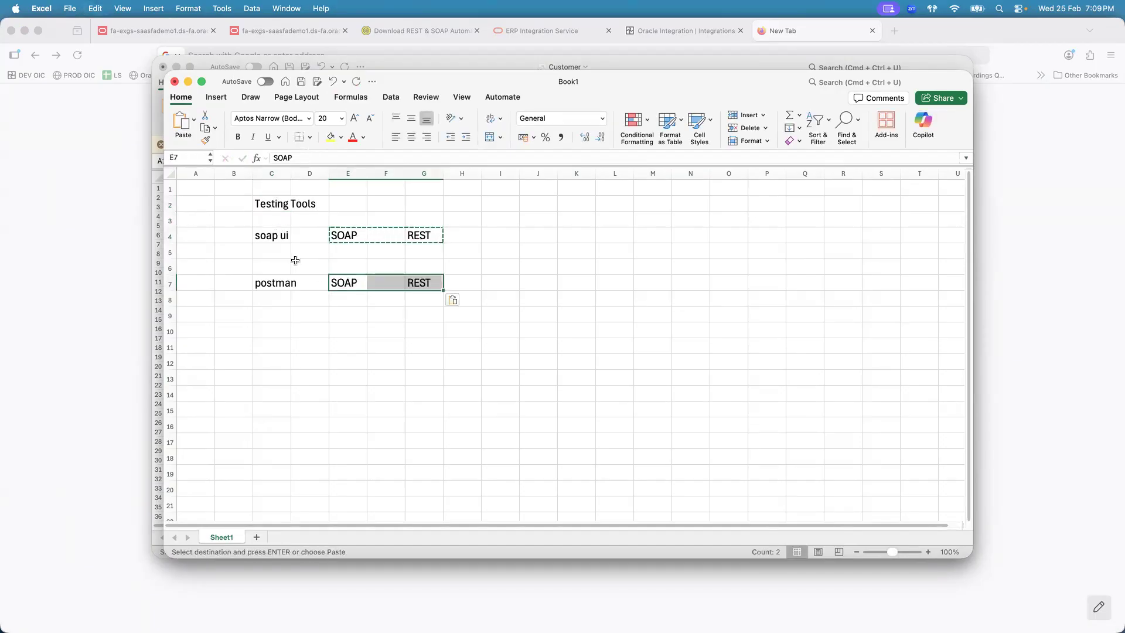
- Go through the soap ui and postman rows, comparing which of SOAP and REST each testing tool covers
{"action": "left_click", "coordinate": [277, 279]}
{"action": "left_click", "coordinate": [278, 231]}
{"action": "left_click", "coordinate": [279, 204]}
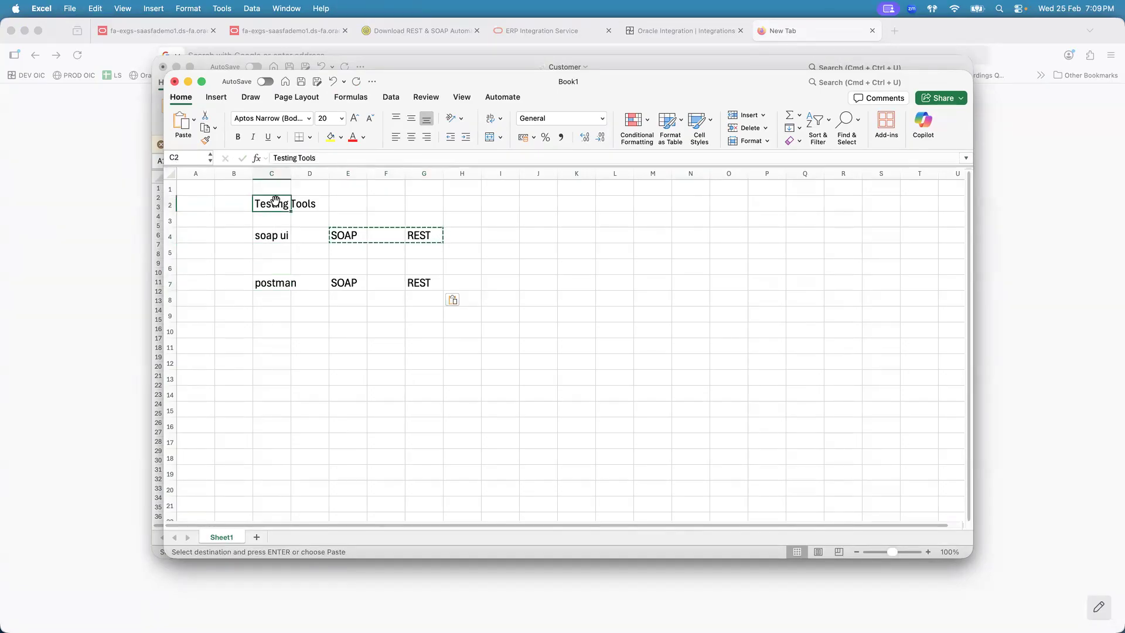
{"action": "left_click", "coordinate": [275, 237]}
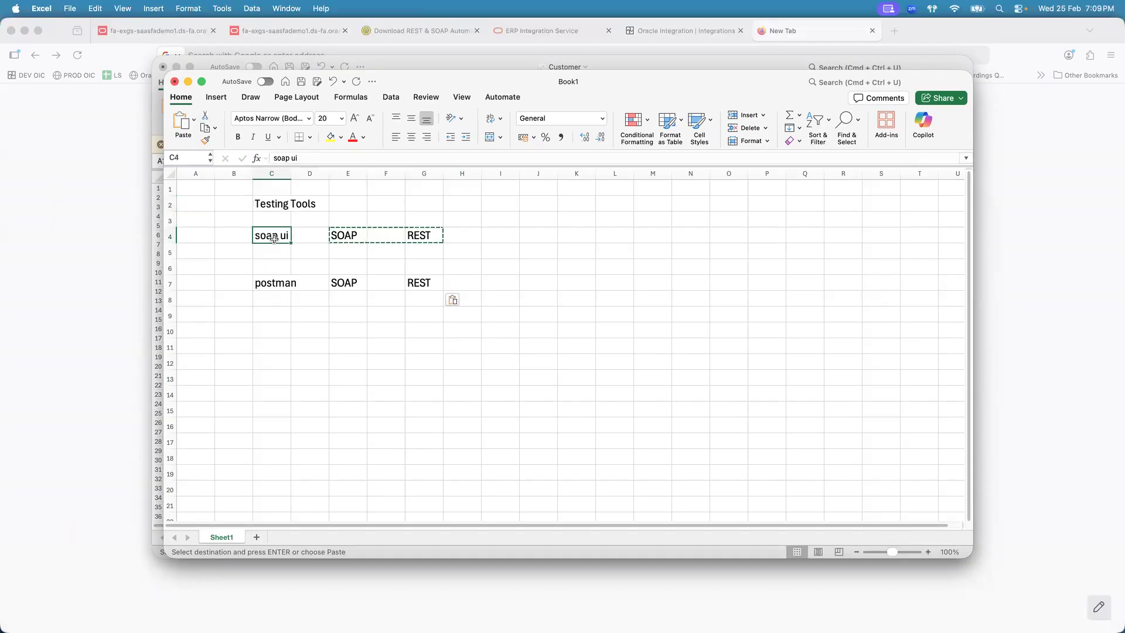
{"action": "left_click", "coordinate": [275, 284]}
{"action": "left_click", "coordinate": [343, 236]}
{"action": "left_click", "coordinate": [287, 238]}
{"action": "left_click", "coordinate": [348, 238]}
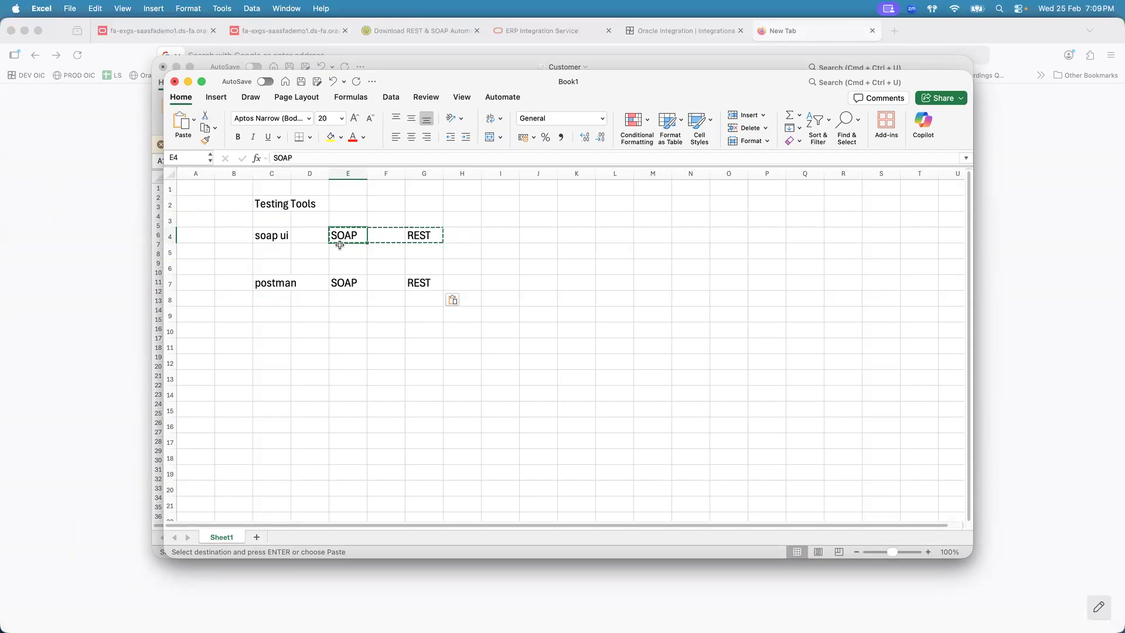
{"action": "left_click", "coordinate": [279, 285]}
{"action": "left_click", "coordinate": [420, 283]}
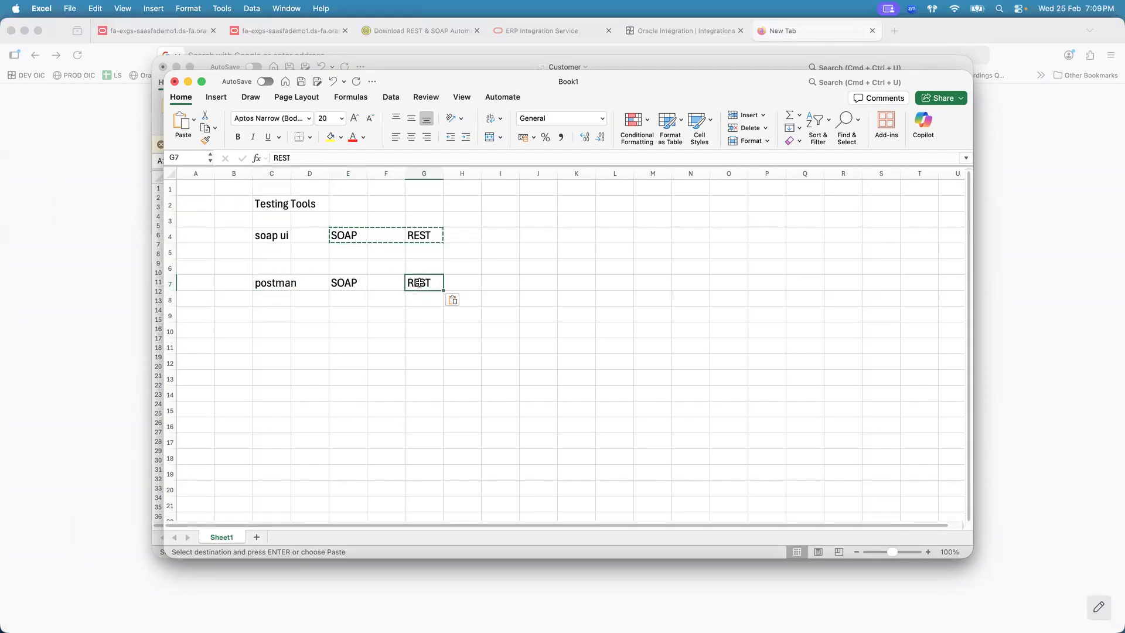
{"action": "left_click", "coordinate": [285, 236]}
{"action": "left_click", "coordinate": [279, 280]}
{"action": "left_click", "coordinate": [283, 235]}
{"action": "left_click", "coordinate": [429, 237]}
{"action": "left_click", "coordinate": [281, 236]}
{"action": "key", "text": "Escape"}
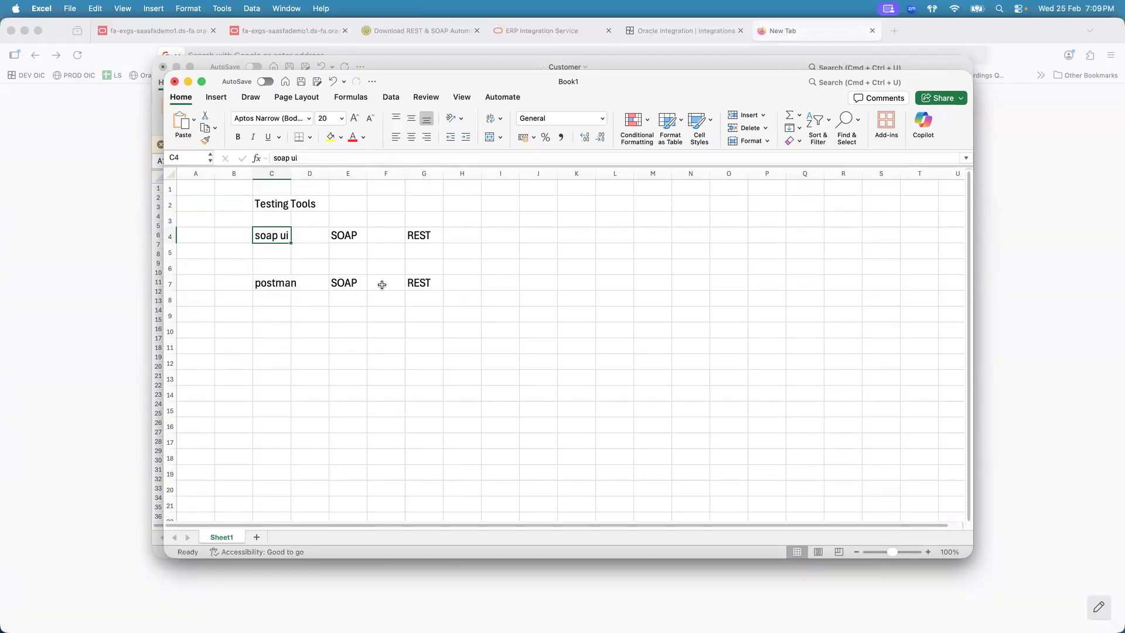
{"action": "left_click", "coordinate": [355, 285]}
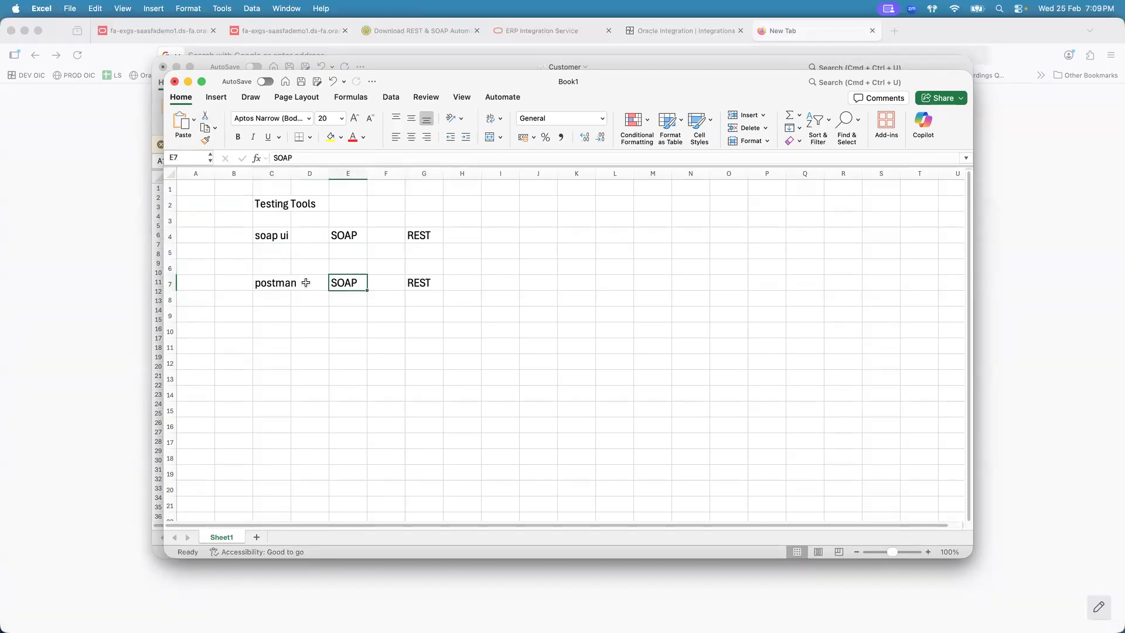
{"action": "left_click", "coordinate": [277, 285]}
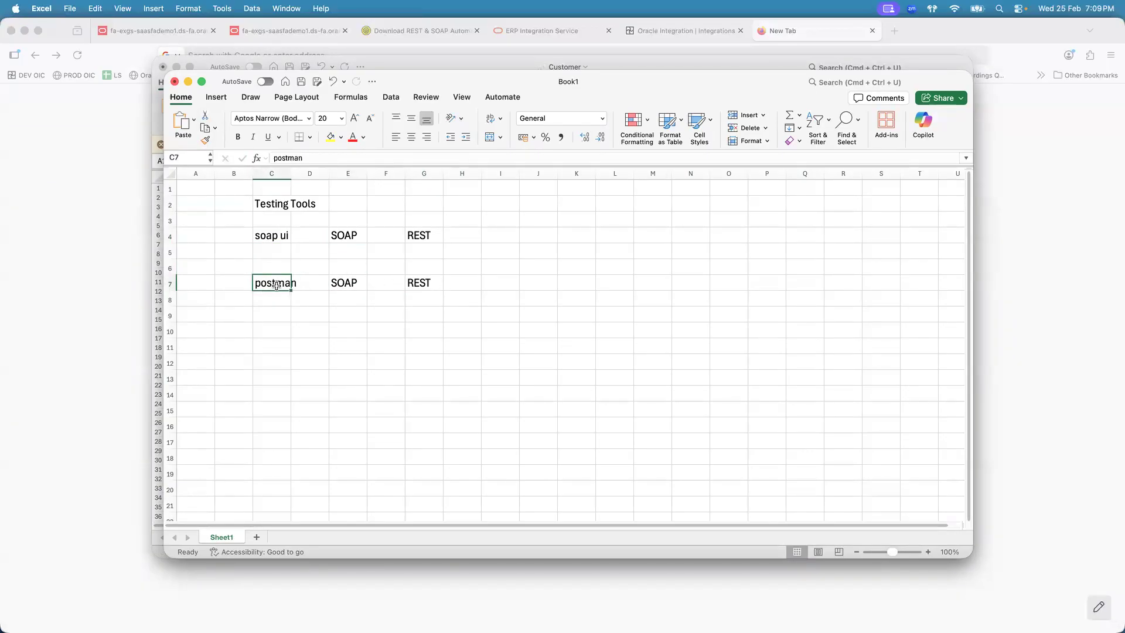
{"action": "left_click", "coordinate": [347, 235]}
{"action": "left_click", "coordinate": [416, 238]}
{"action": "left_click", "coordinate": [276, 239]}
{"action": "left_click", "coordinate": [276, 287]}
{"action": "left_click", "coordinate": [284, 237]}
{"action": "left_click", "coordinate": [334, 236]}
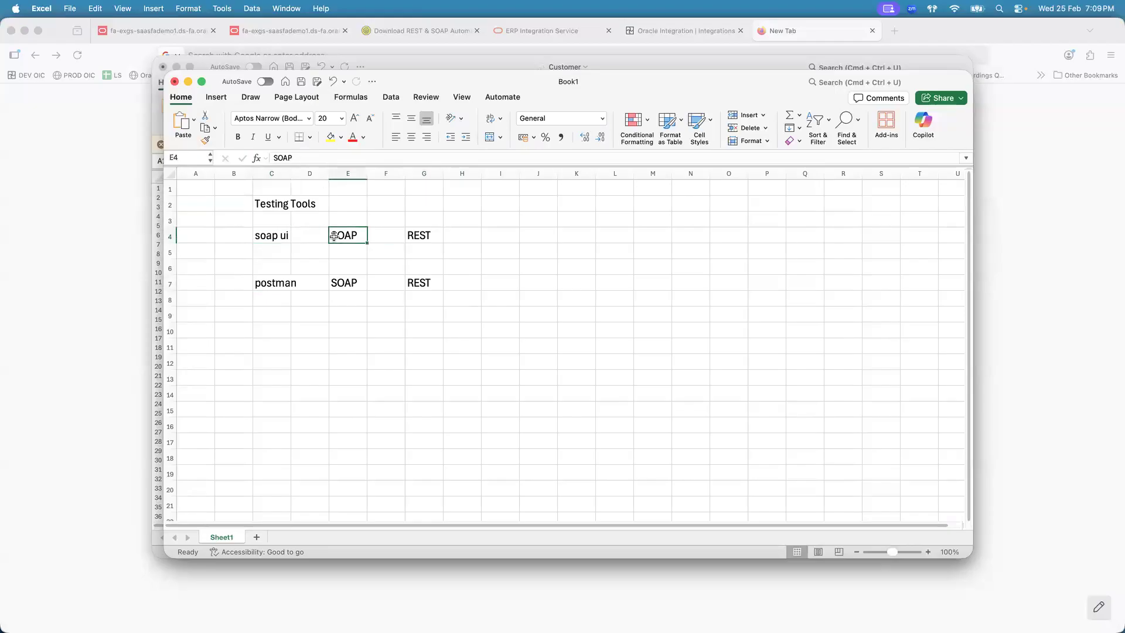
{"action": "left_click", "coordinate": [343, 274]}
- Delete REST from the soap ui row (G4) and SOAP from the postman row (E7)
{"action": "left_click", "coordinate": [427, 236]}
{"action": "key", "text": "Delete"}
{"action": "left_click", "coordinate": [281, 282]}
{"action": "left_click", "coordinate": [335, 281]}
{"action": "key", "text": "Delete"}
{"action": "left_click", "coordinate": [419, 280]}
{"action": "left_click", "coordinate": [273, 233]}
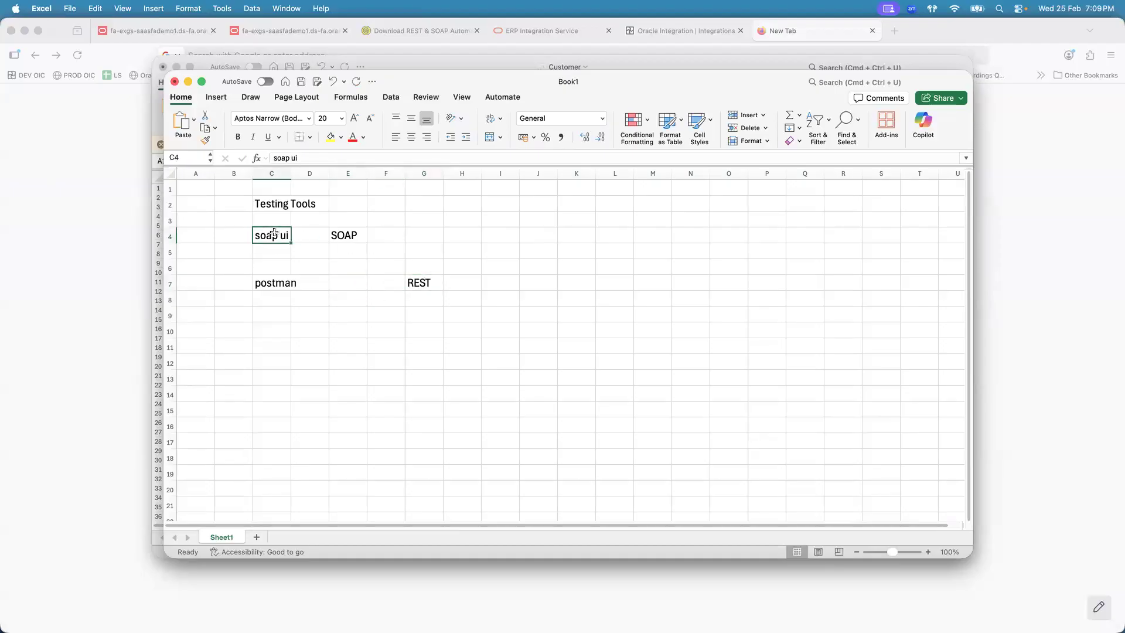
- Review the pairing of soap ui with SOAP and postman with REST in the testing tools list
{"action": "left_click", "coordinate": [353, 226]}
{"action": "left_click", "coordinate": [284, 277]}
{"action": "left_click", "coordinate": [415, 284]}
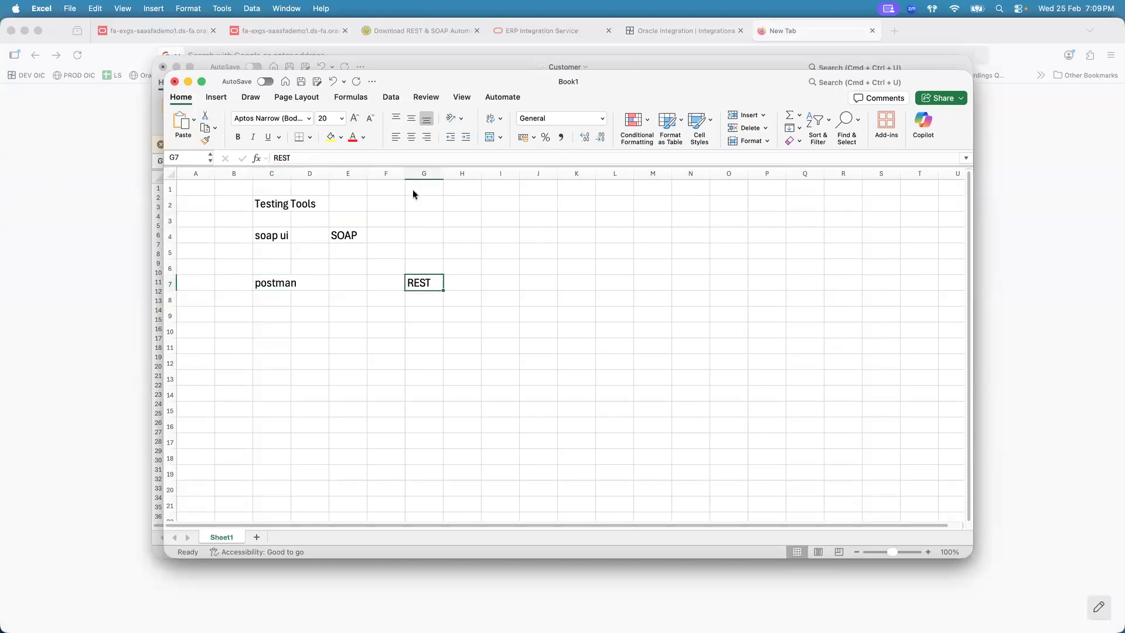
{"action": "left_click", "coordinate": [285, 238]}
{"action": "left_click", "coordinate": [281, 276]}
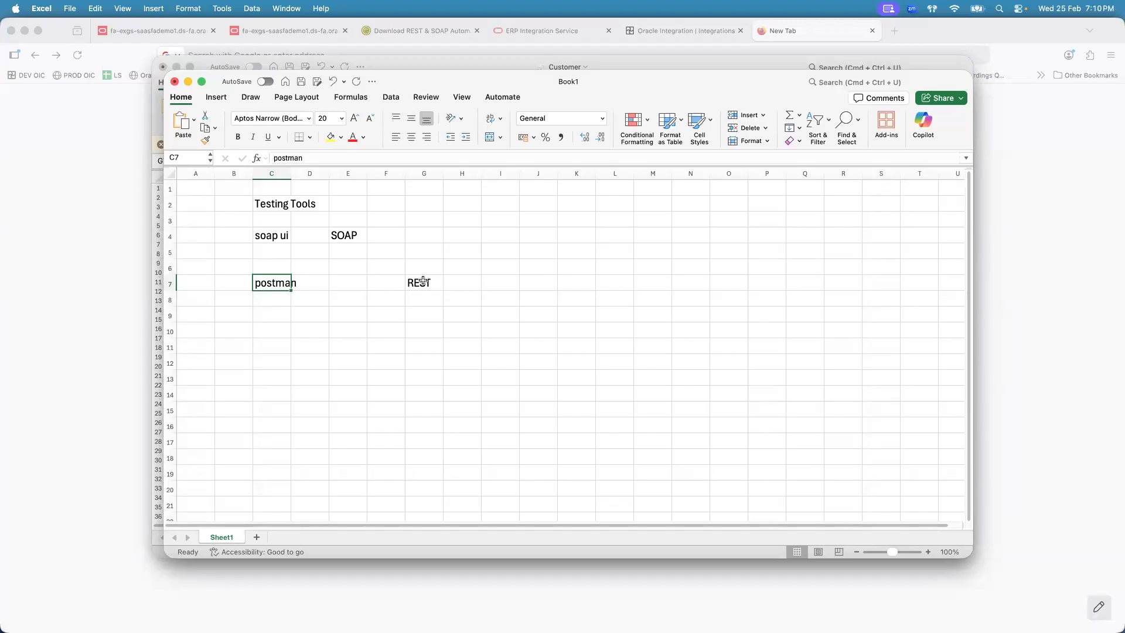
{"action": "left_click", "coordinate": [275, 234]}
{"action": "left_click", "coordinate": [343, 235]}
{"action": "left_click", "coordinate": [428, 236]}
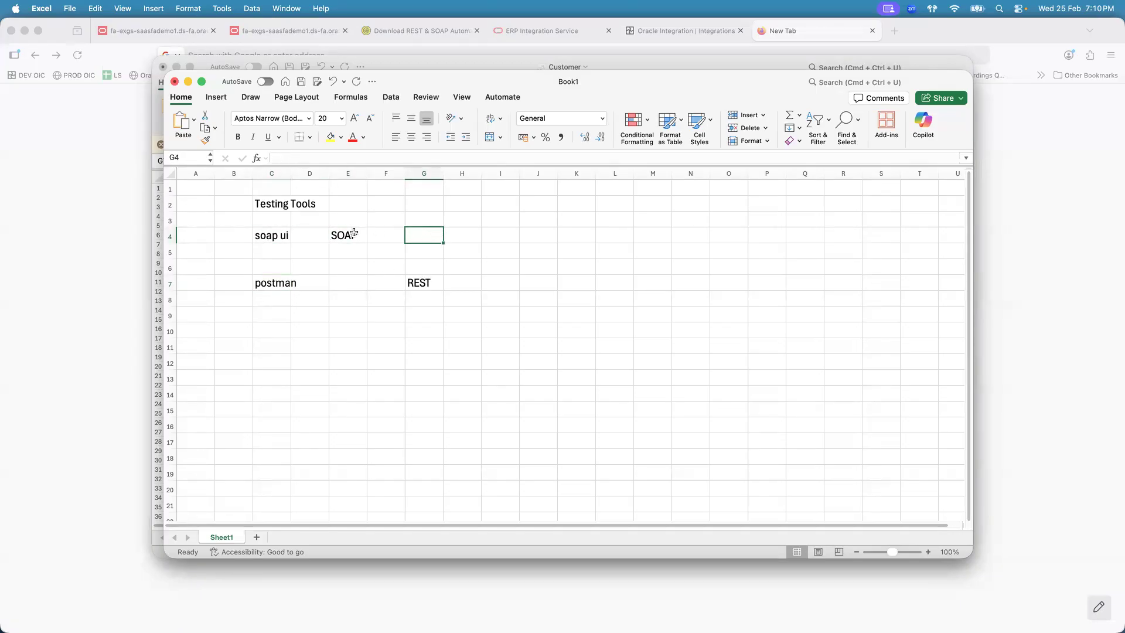
{"action": "left_click", "coordinate": [276, 235]}
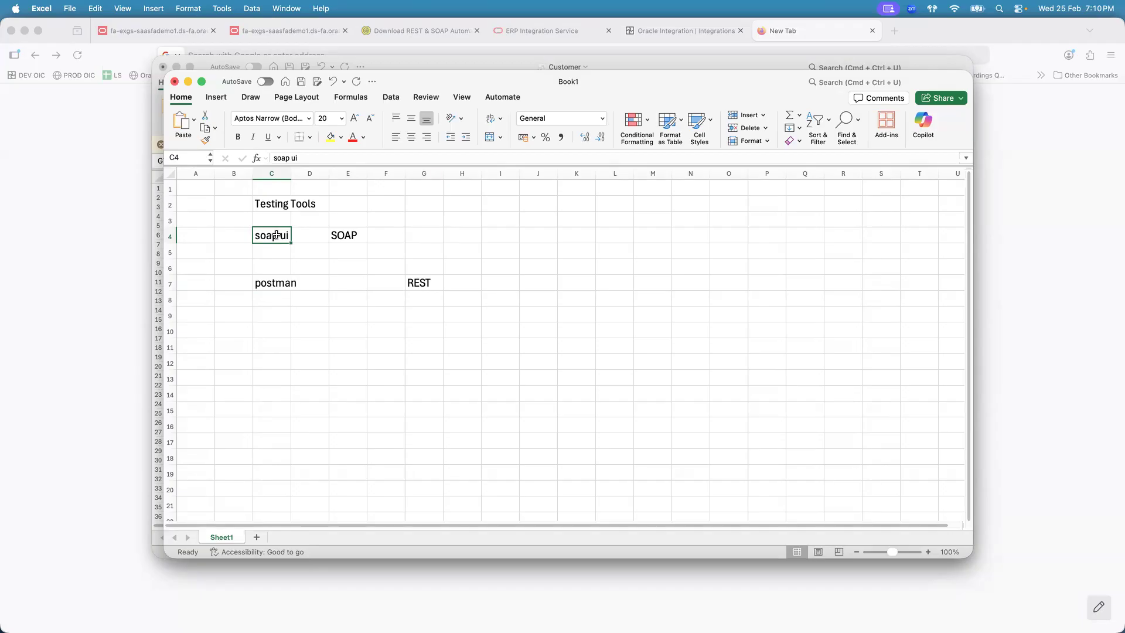
{"action": "left_click", "coordinate": [354, 236]}
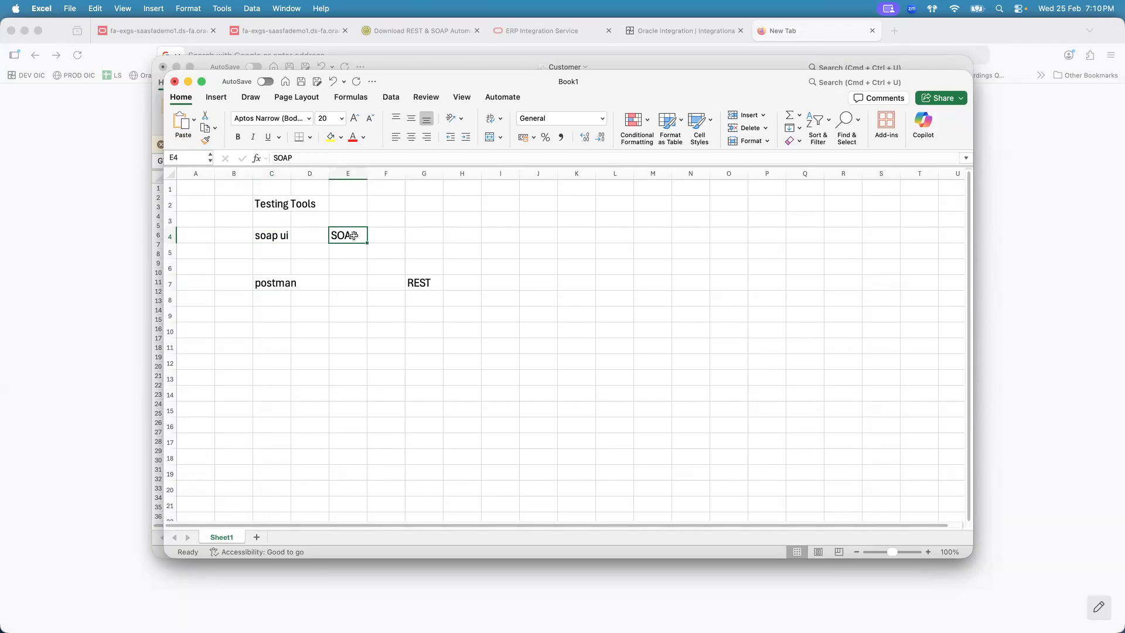
{"action": "left_click", "coordinate": [277, 237]}
{"action": "left_click", "coordinate": [346, 235]}
{"action": "left_click", "coordinate": [283, 282]}
{"action": "left_click", "coordinate": [429, 283]}
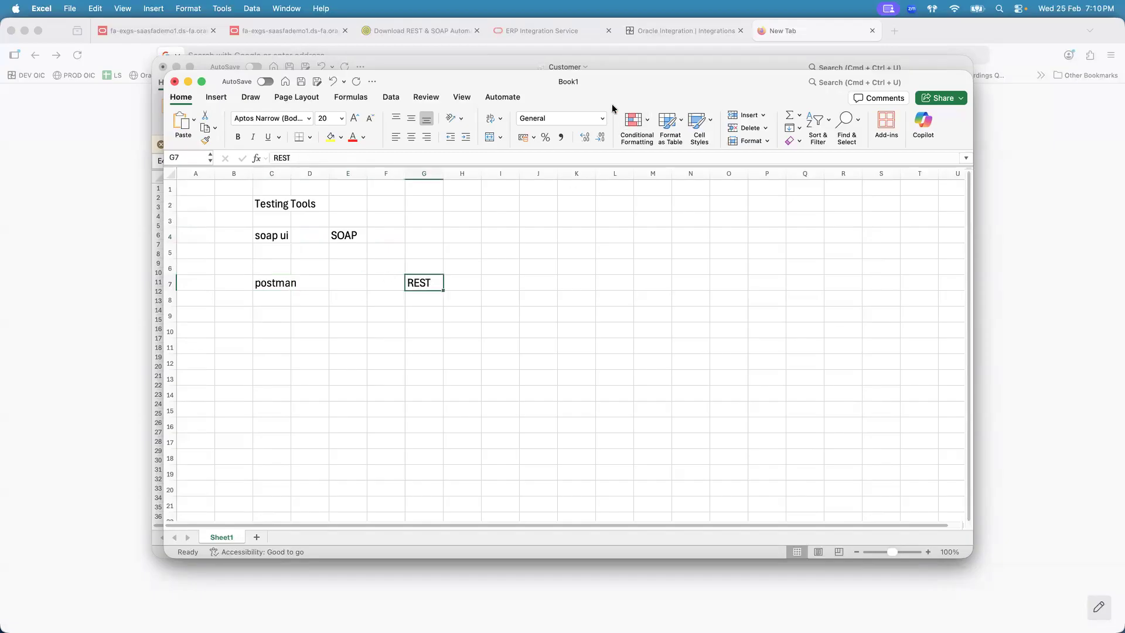
- Switch back to SoapUI and its submitESSJobRequest request
{"action": "key", "text": "super+Tab"}
{"action": "key", "text": "super+Tab"}
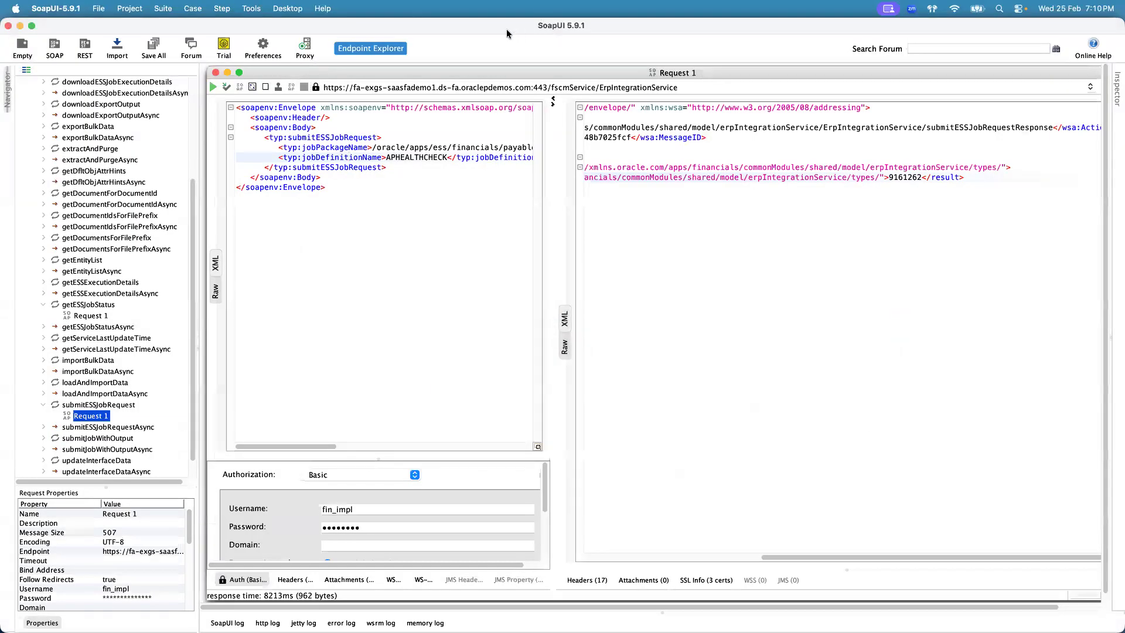